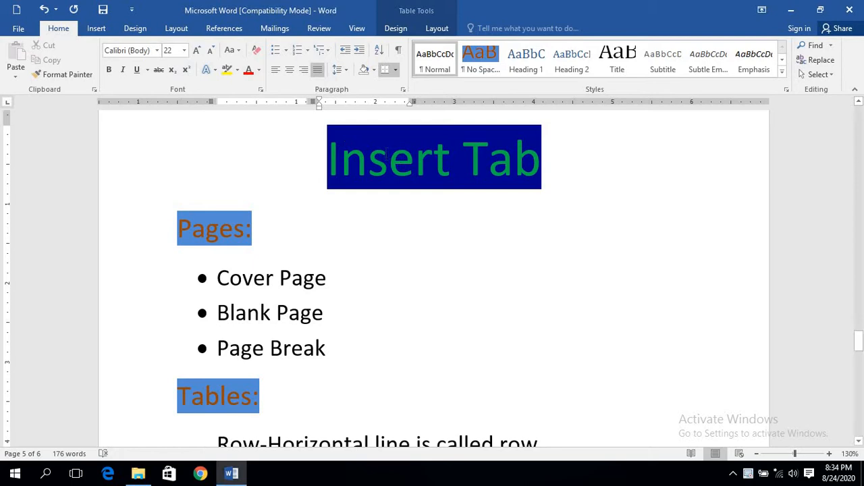
# - Scroll down to the Tables section, place the cursor in the 2x2 example table, and show Insert commands
pyautogui.click(384, 224)
pyautogui.scroll(2, 426, 202)
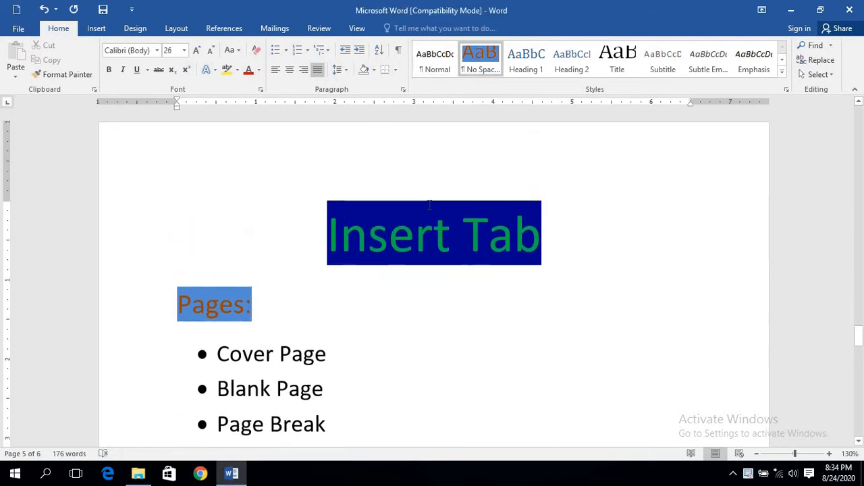
pyautogui.scroll(-1, 405, 206)
pyautogui.scroll(-1, 339, 200)
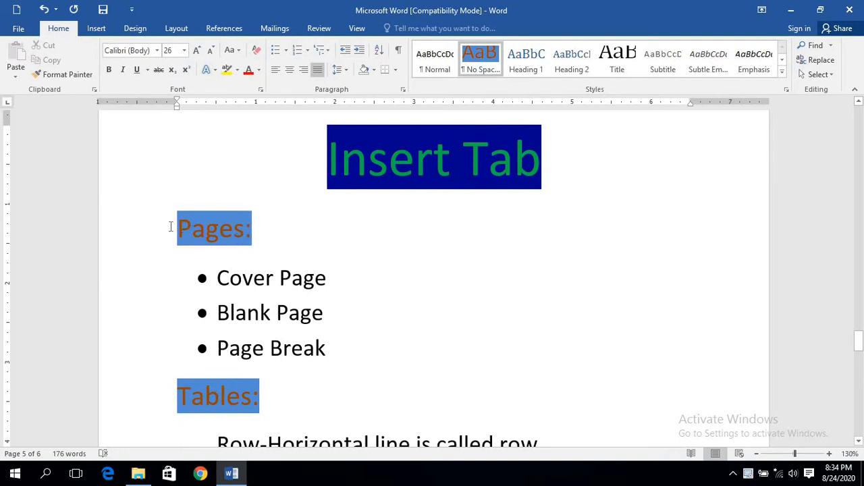
pyautogui.scroll(-3, 192, 238)
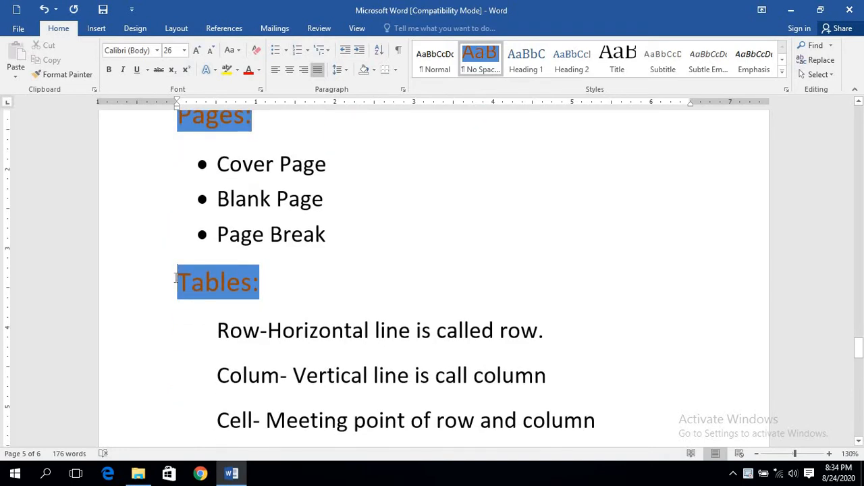
pyautogui.moveTo(179, 283); pyautogui.dragTo(262, 287)
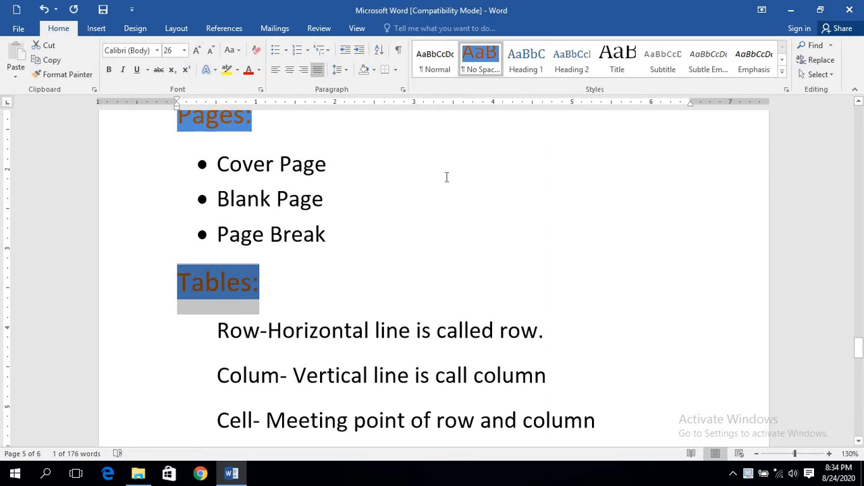
pyautogui.scroll(-8, 227, 228)
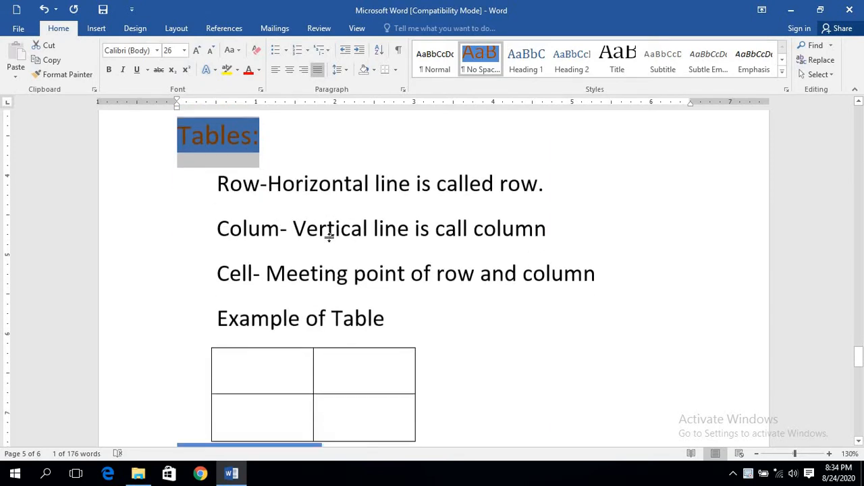
pyautogui.click(289, 210)
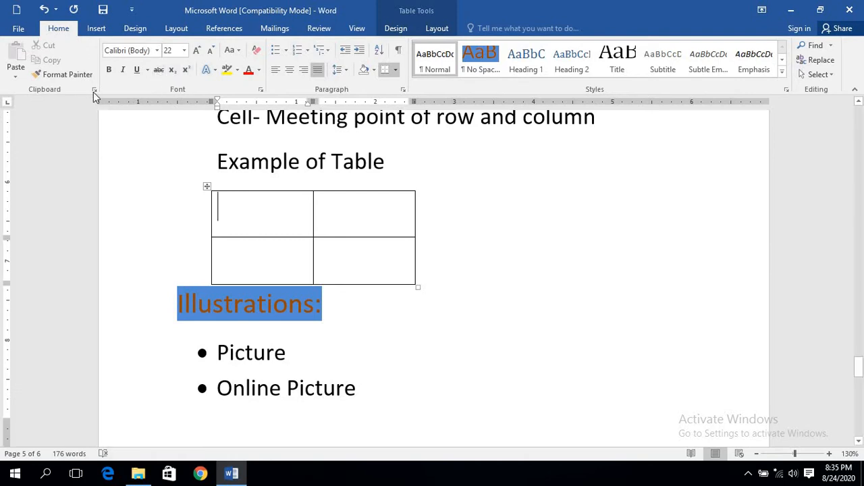
pyautogui.click(98, 32)
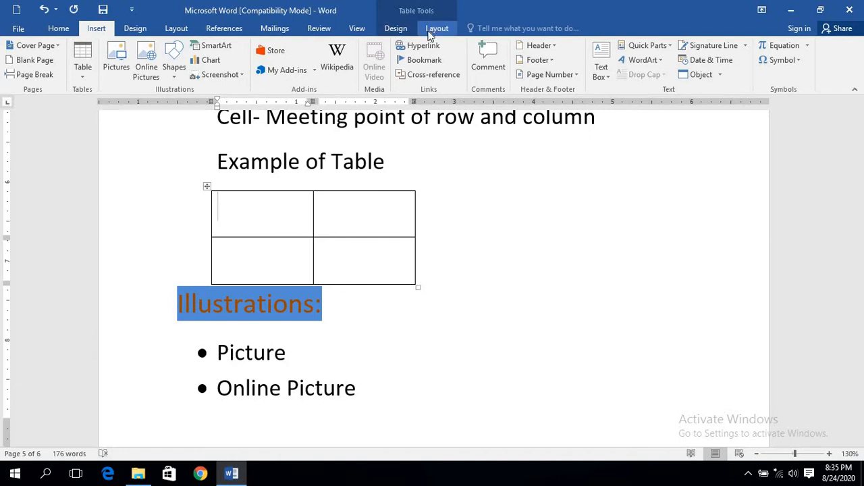
# - Fix the typo 'Colum' to 'Column' in the second definition line
pyautogui.scroll(3, 440, 211)
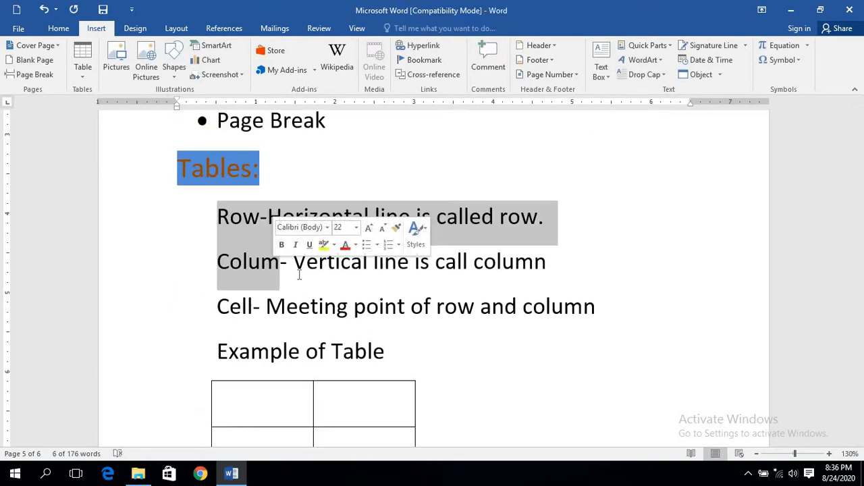
pyautogui.click(299, 274)
pyautogui.moveTo(219, 222); pyautogui.dragTo(337, 225)
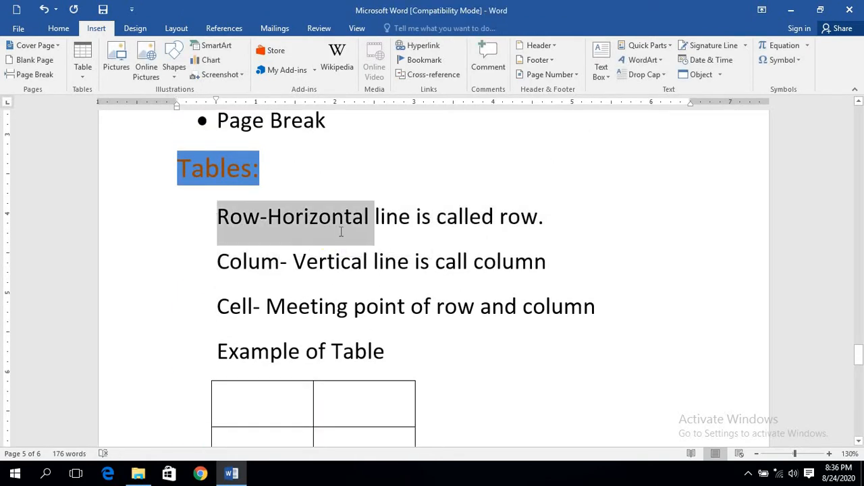
pyautogui.click(263, 225)
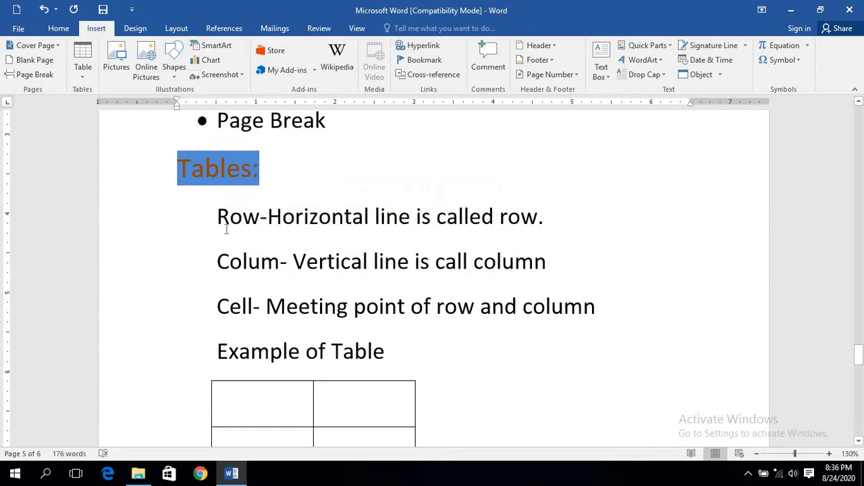
pyautogui.moveTo(222, 222); pyautogui.dragTo(287, 262)
pyautogui.click(217, 262)
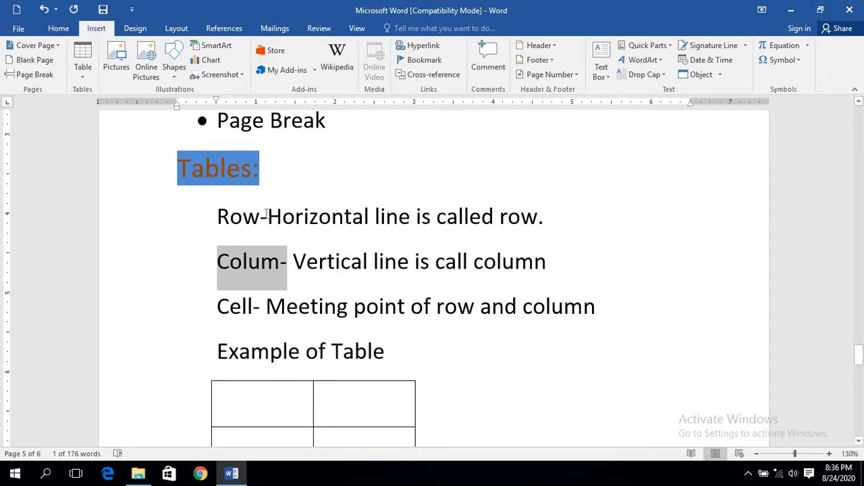
pyautogui.moveTo(267, 216); pyautogui.dragTo(547, 227)
pyautogui.click(277, 265)
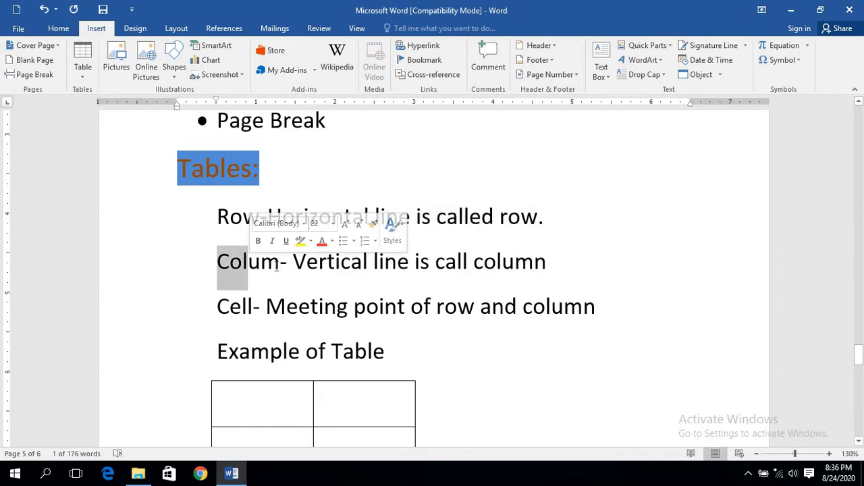
pyautogui.write('n')
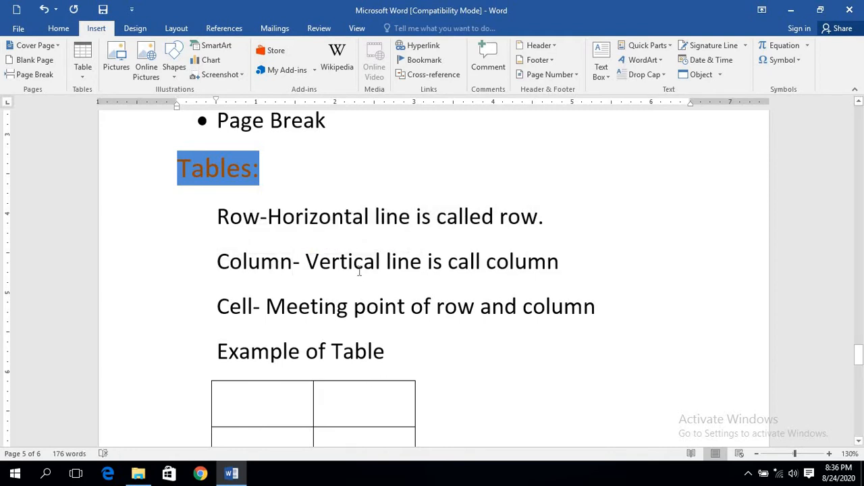
pyautogui.click(607, 246)
# - Sketch a horizontal row box and a vertical column box over the definitions with the screen pen
pyautogui.moveTo(195, 240)
pyautogui.mouseDown()
pyautogui.moveTo(479, 236)
pyautogui.moveTo(585, 265)
pyautogui.moveTo(622, 238)
pyautogui.mouseUp()
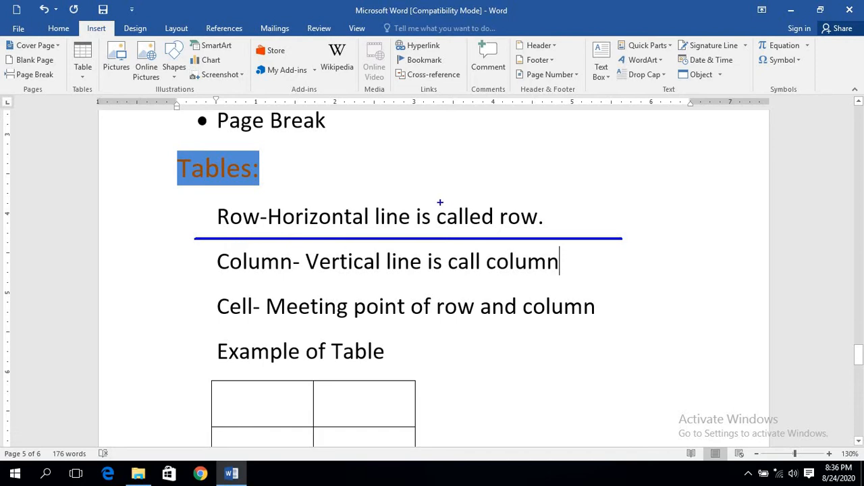
pyautogui.moveTo(403, 158); pyautogui.dragTo(408, 352)
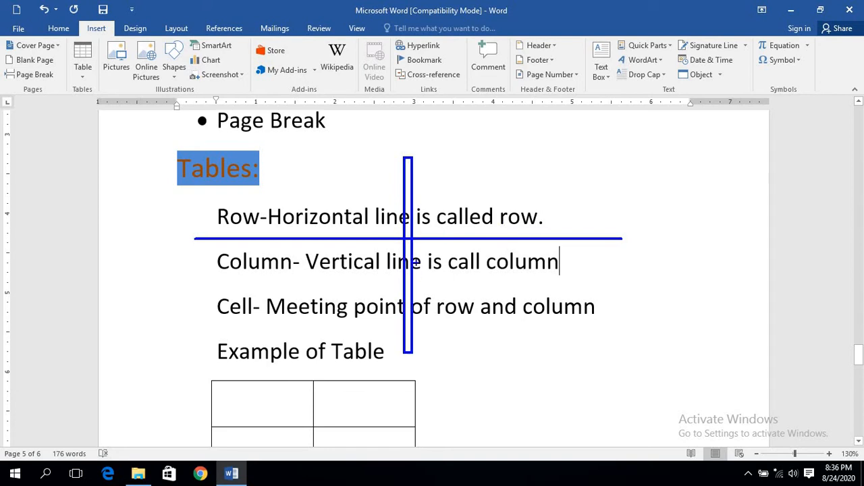
pyautogui.press('e')
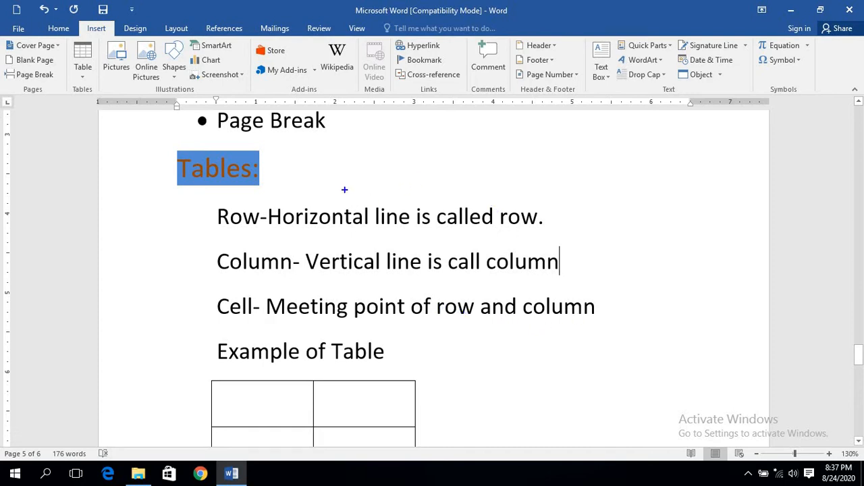
pyautogui.moveTo(339, 184)
pyautogui.mouseDown()
pyautogui.moveTo(498, 232)
pyautogui.moveTo(669, 234)
pyautogui.moveTo(673, 224)
pyautogui.mouseUp()
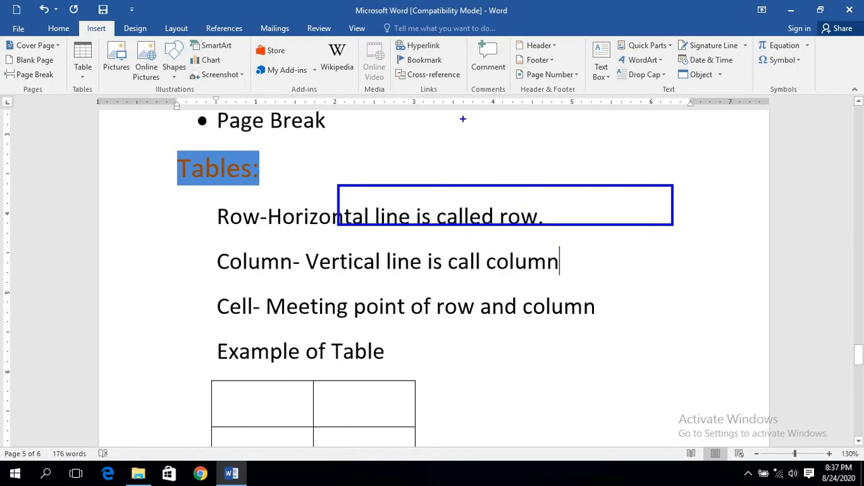
pyautogui.moveTo(457, 117); pyautogui.dragTo(517, 359)
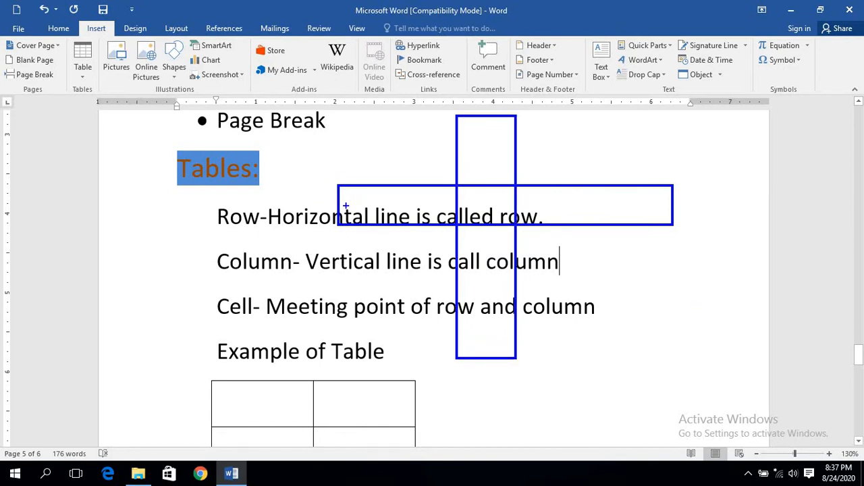
pyautogui.moveTo(338, 182)
pyautogui.mouseDown()
pyautogui.moveTo(362, 152)
pyautogui.moveTo(428, 134)
pyautogui.moveTo(654, 153)
pyautogui.moveTo(679, 181)
pyautogui.mouseUp()
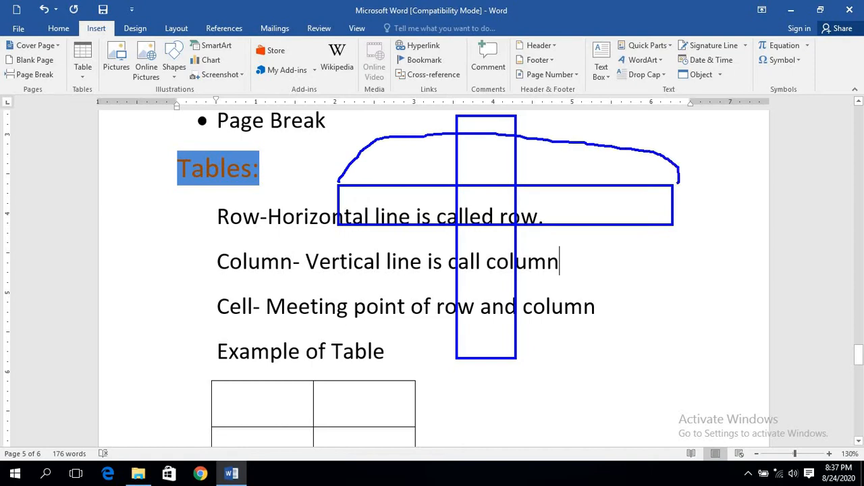
pyautogui.moveTo(337, 223); pyautogui.dragTo(382, 262)
pyautogui.moveTo(518, 355)
pyautogui.mouseDown()
pyautogui.moveTo(533, 354)
pyautogui.moveTo(566, 230)
pyautogui.moveTo(517, 139)
pyautogui.mouseUp()
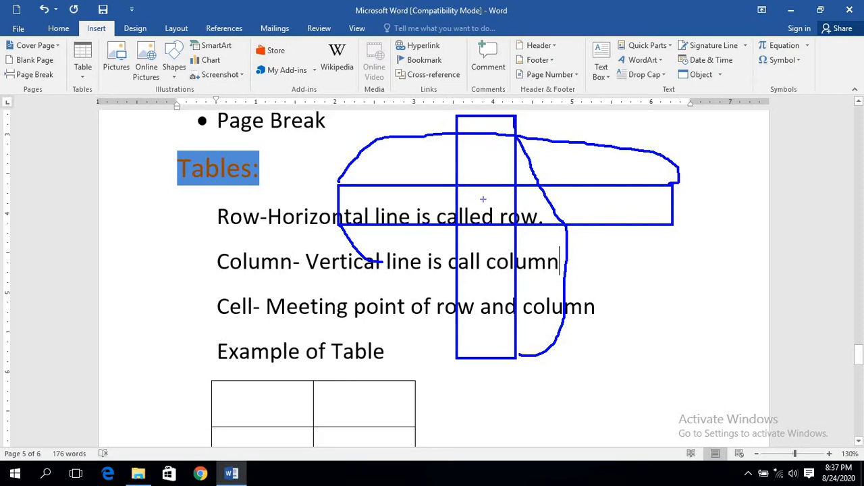
# - Outline the row-column crossing cell in red, then clear all sketches
pyautogui.press('r')
pyautogui.moveTo(457, 186); pyautogui.dragTo(515, 226)
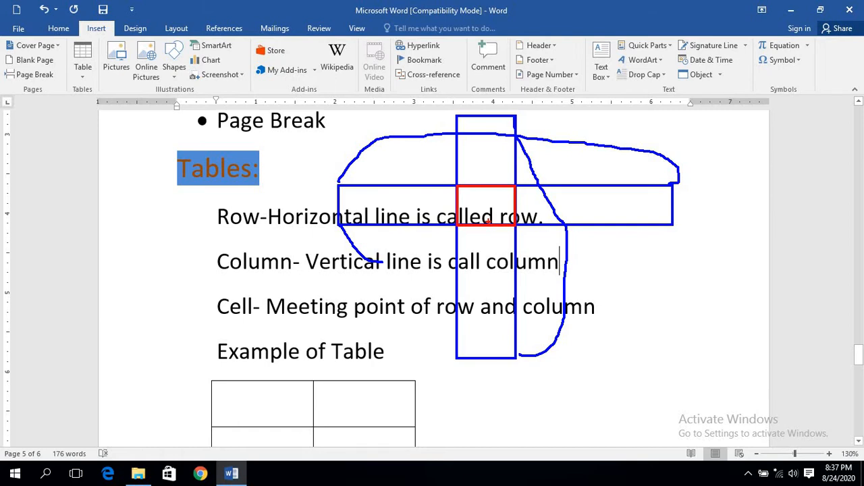
pyautogui.press('Escape')
# - Select the example table's top and bottom rows, its right column, then all four cells
pyautogui.scroll(-3, 379, 223)
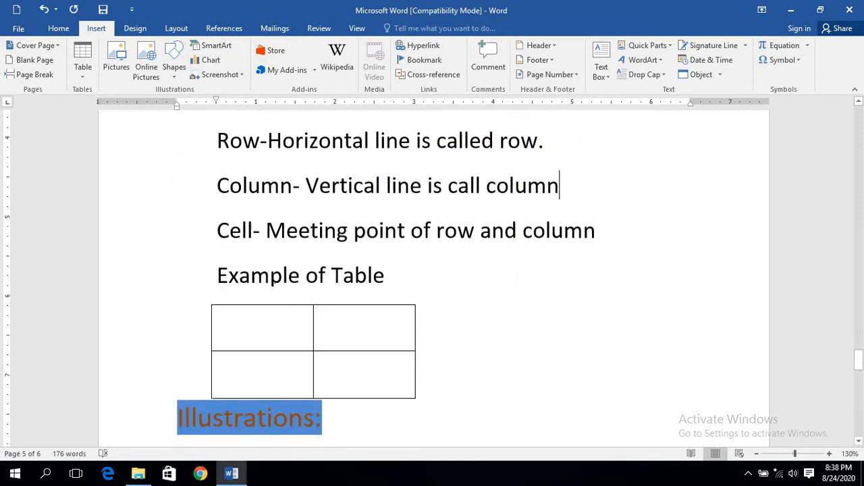
pyautogui.click(233, 282)
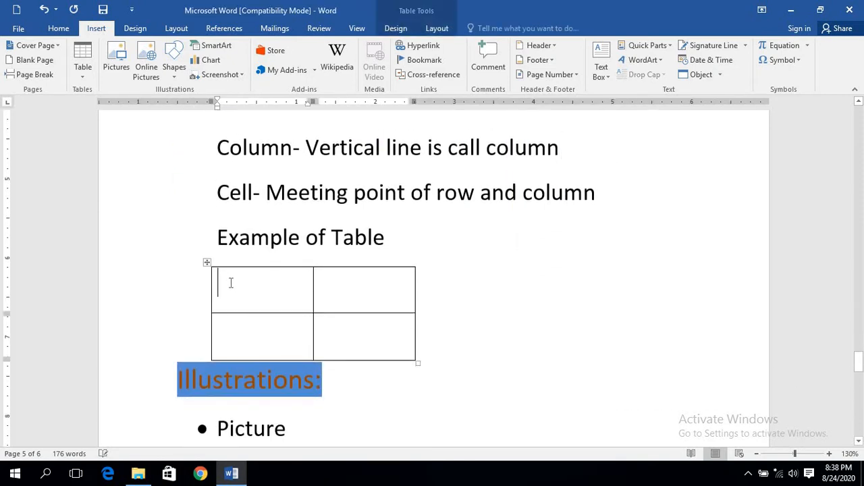
pyautogui.moveTo(328, 279); pyautogui.dragTo(355, 278)
pyautogui.moveTo(253, 336); pyautogui.dragTo(361, 331)
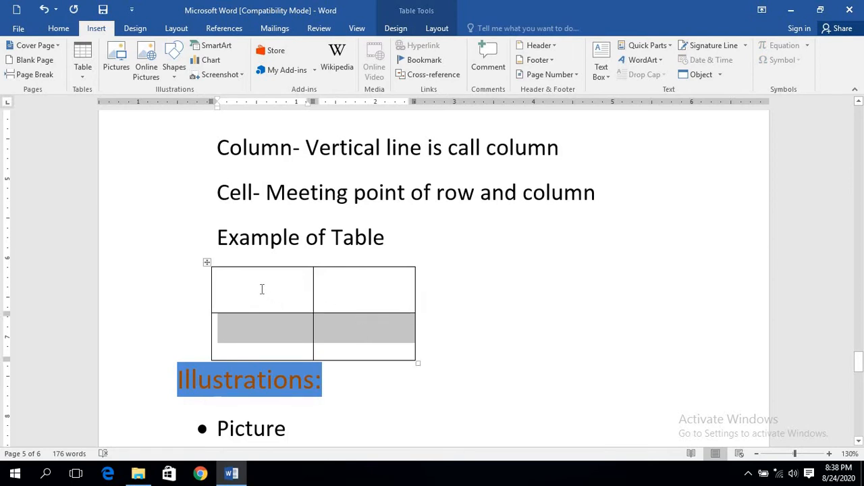
pyautogui.moveTo(261, 289); pyautogui.dragTo(359, 287)
pyautogui.moveTo(351, 335); pyautogui.dragTo(279, 335)
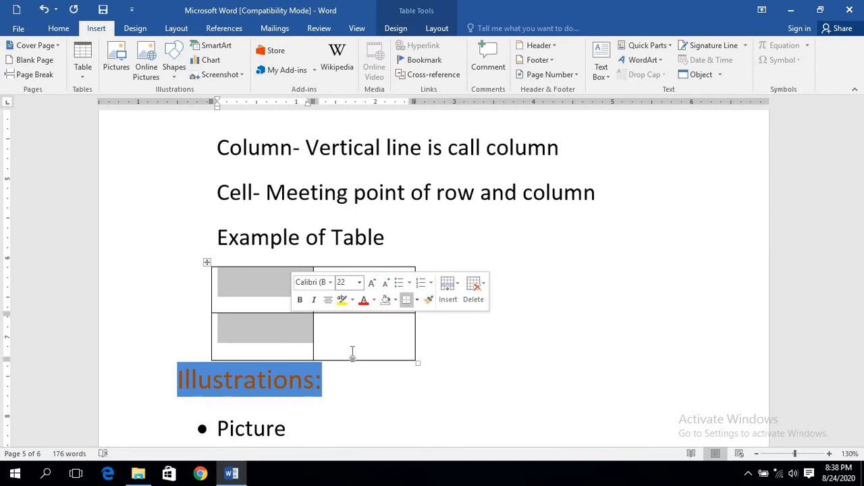
pyautogui.click(362, 306)
pyautogui.moveTo(363, 278); pyautogui.dragTo(372, 329)
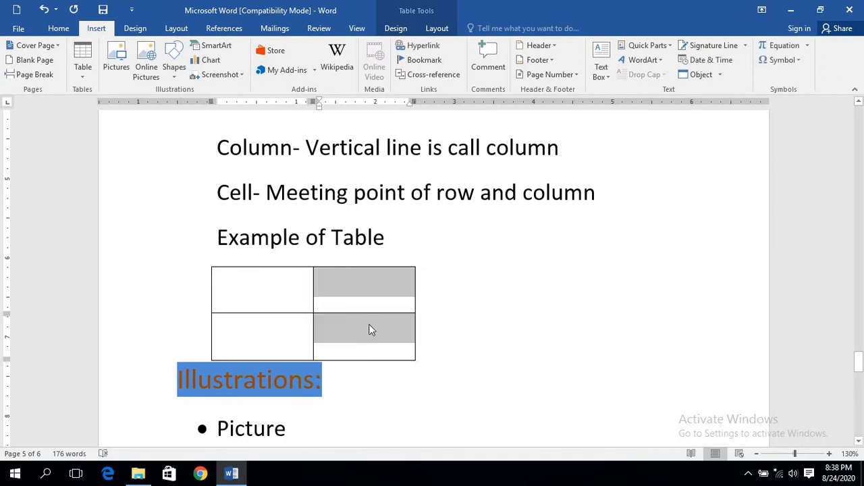
pyautogui.click(340, 332)
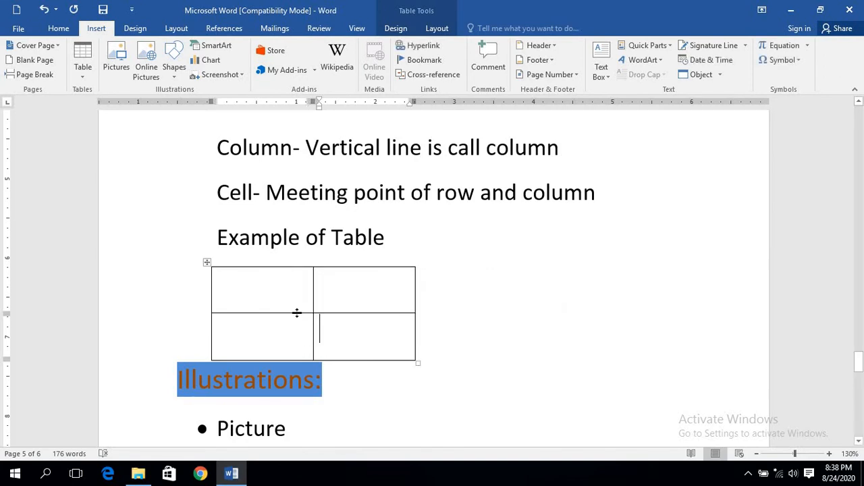
pyautogui.click(277, 281)
pyautogui.moveTo(314, 302); pyautogui.dragTo(358, 324)
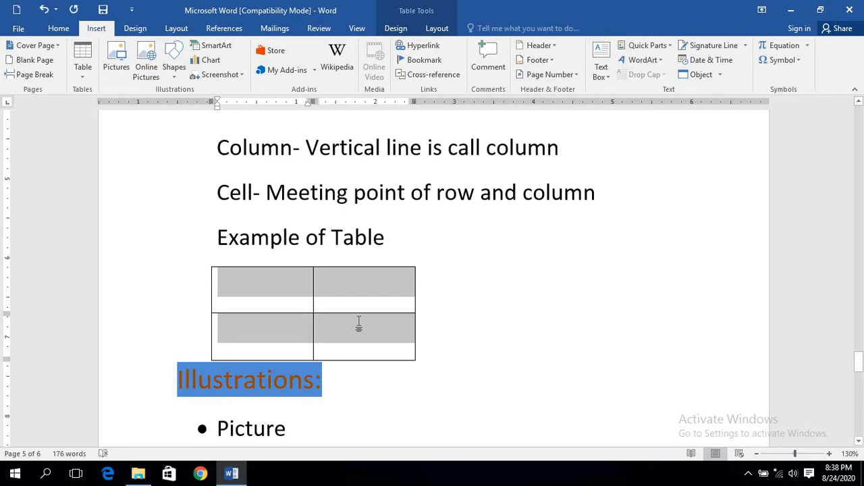
pyautogui.click(313, 305)
pyautogui.click(332, 329)
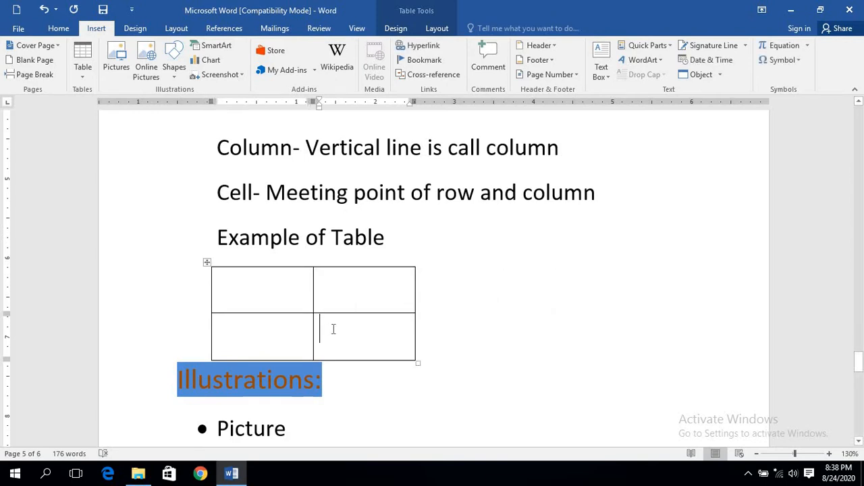
# - Create a new blank document, Document2, with Ctrl+N
pyautogui.scroll(2, 376, 306)
pyautogui.scroll(3, 380, 304)
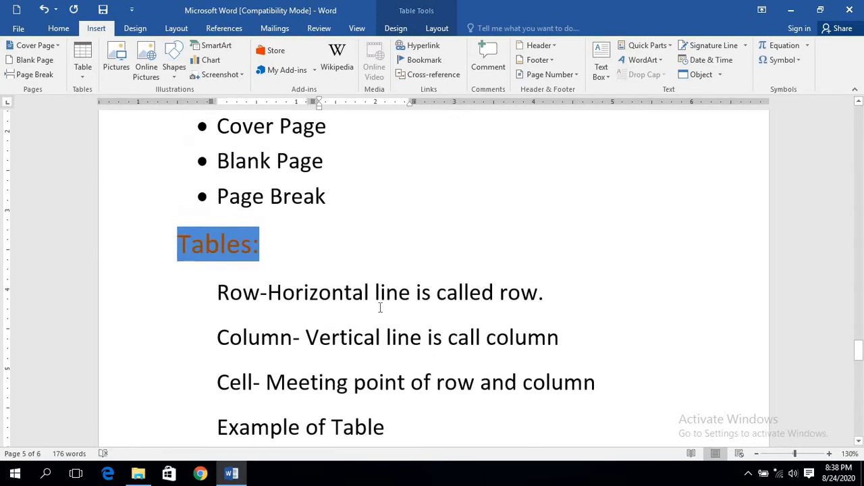
pyautogui.scroll(-2, 351, 284)
pyautogui.scroll(3, 318, 266)
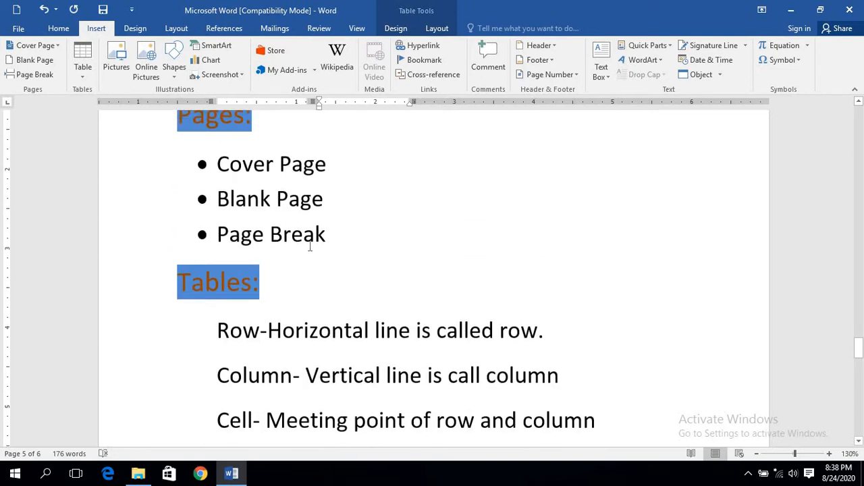
pyautogui.scroll(-2, 310, 247)
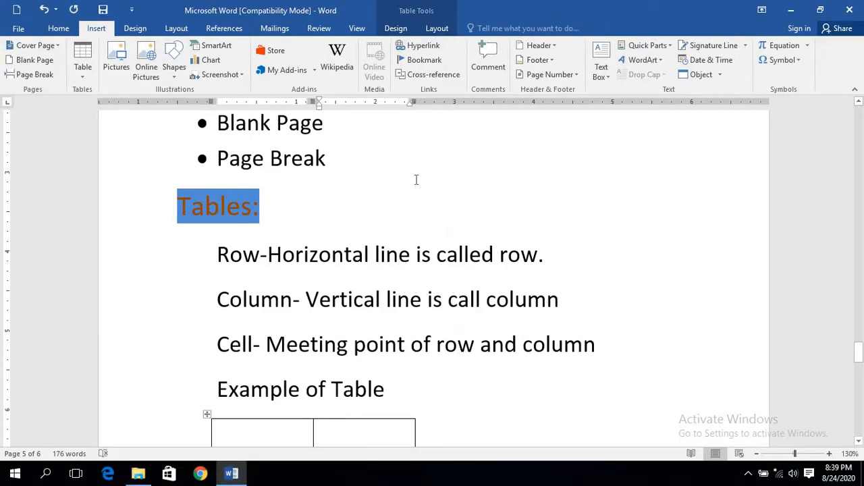
pyautogui.hotkey('ctrl', 'n')
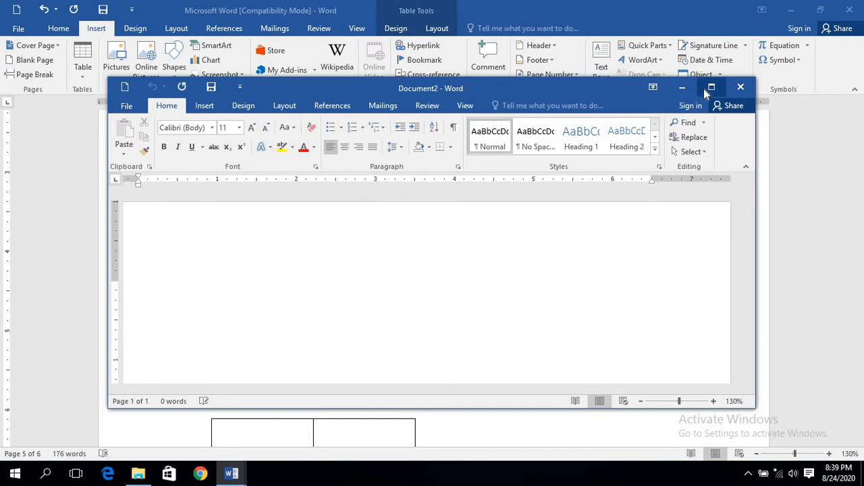
# - Maximize Document2 and insert a 6x6 table from the Insert > Table grid
pyautogui.click(709, 88)
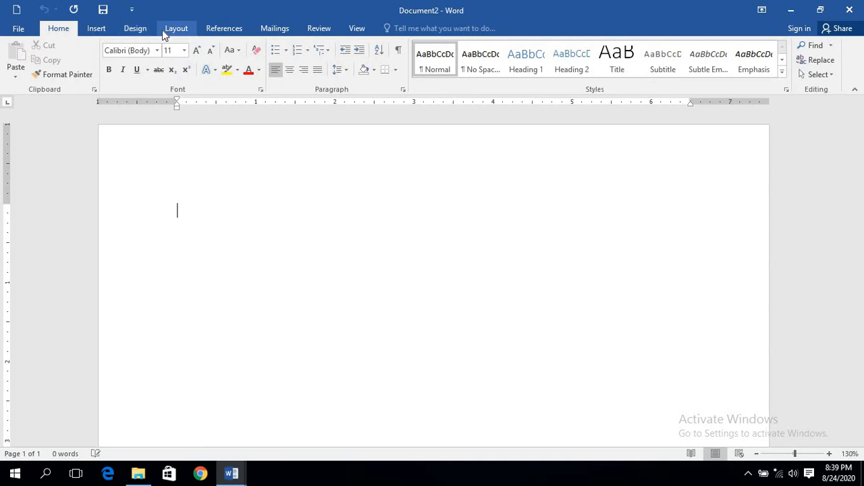
pyautogui.click(96, 29)
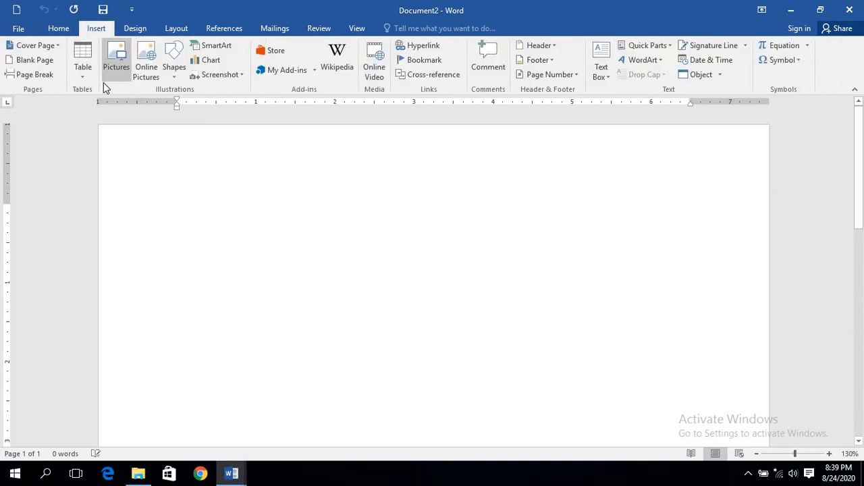
pyautogui.click(84, 59)
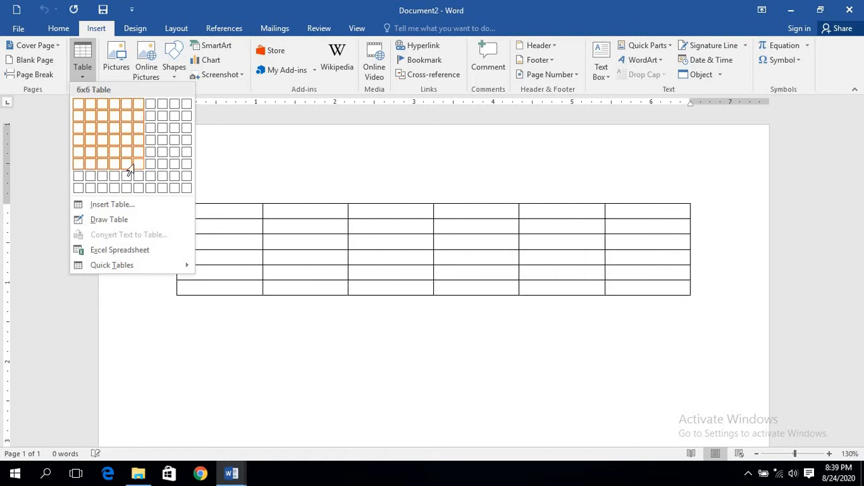
pyautogui.click(133, 168)
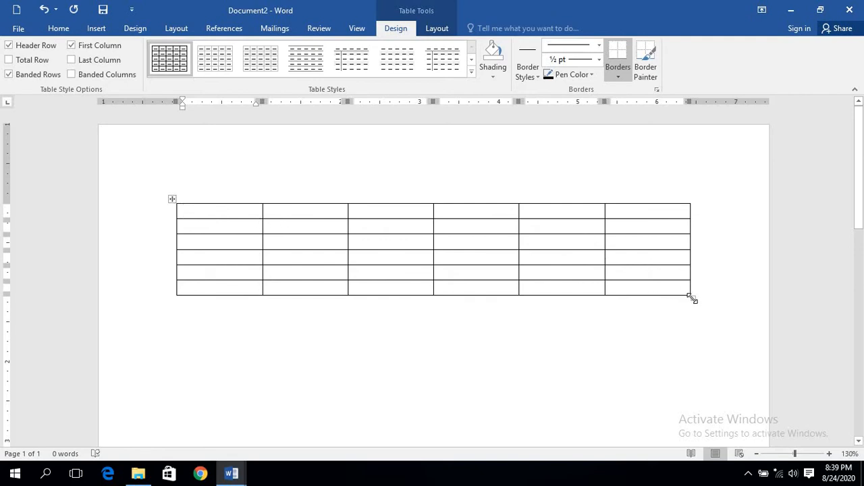
# - Resize the 6x6 table from its corner so it is narrower with taller rows
pyautogui.moveTo(695, 302); pyautogui.dragTo(622, 403)
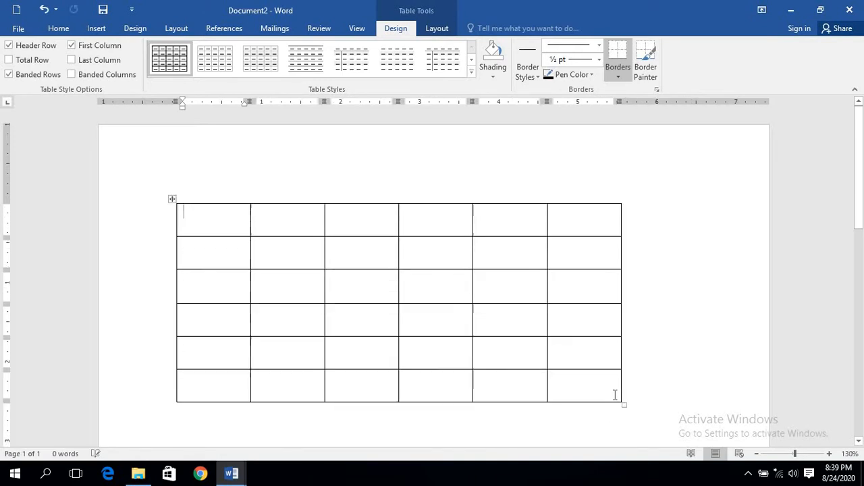
pyautogui.click(220, 146)
pyautogui.click(243, 213)
pyautogui.click(276, 168)
# - Type 'The Quick Brown Fox jumps over the lazy dog' on the line below the table
pyautogui.scroll(-3, 270, 267)
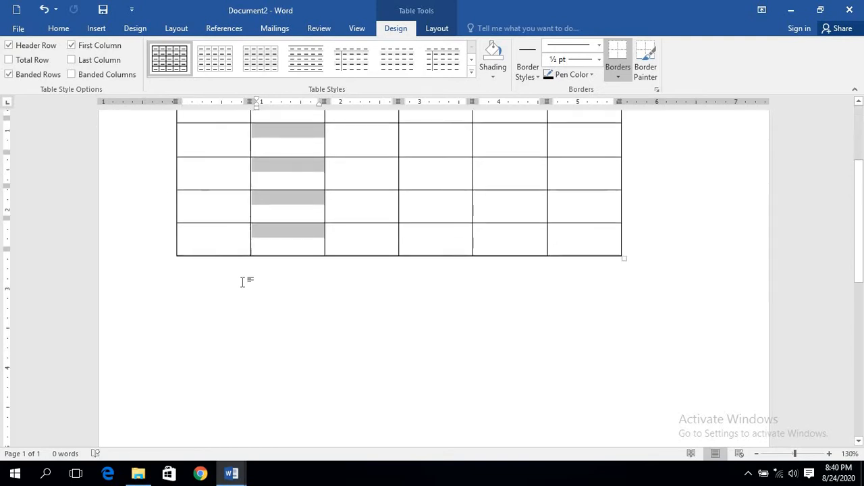
pyautogui.click(242, 281)
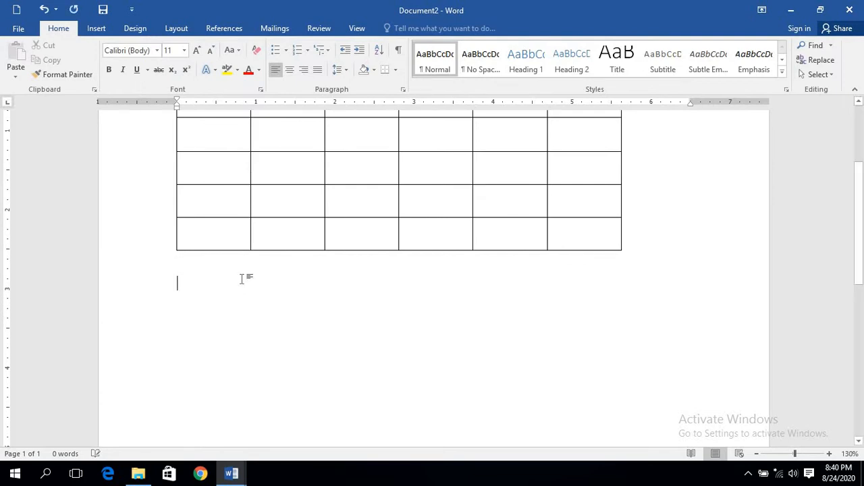
pyautogui.write('The ')
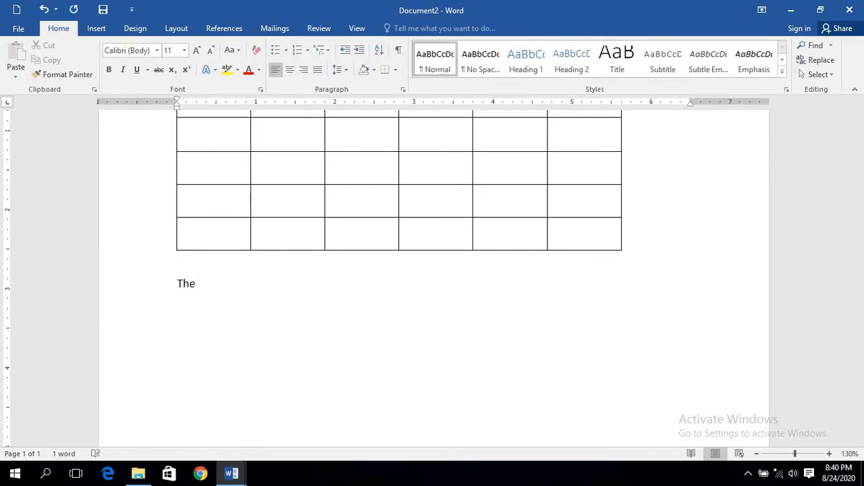
pyautogui.write('Quick Brown Fox')
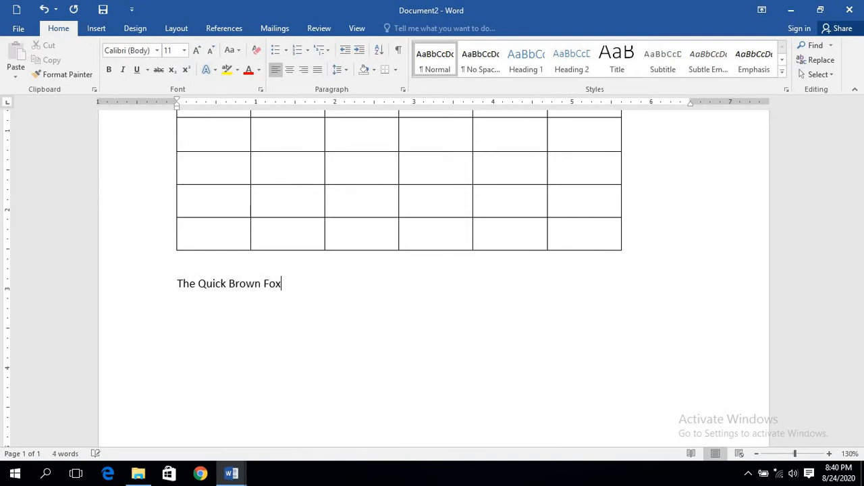
pyautogui.write(' jumps over')
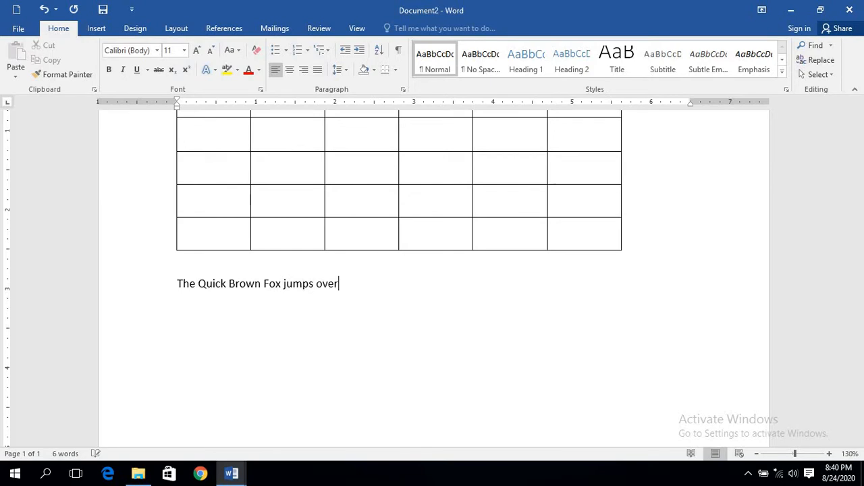
pyautogui.write(' the lazy dog')
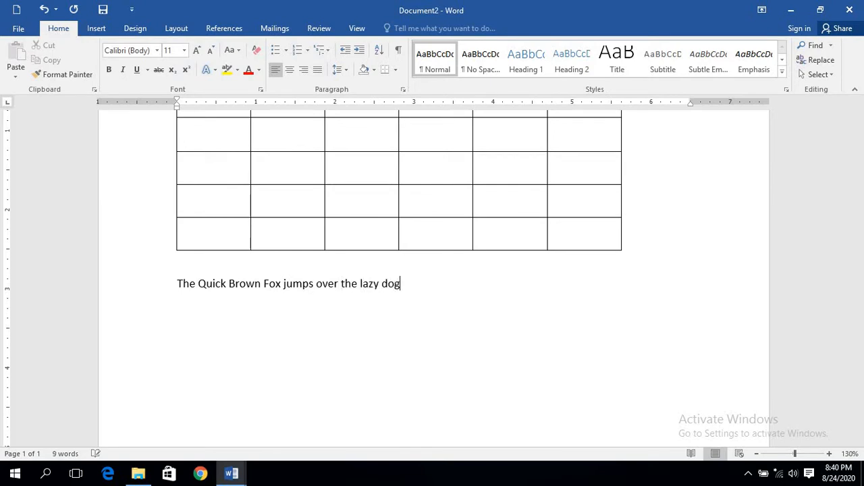
# - Click into the fox sentence and scroll up to view the whole table above it
pyautogui.click(301, 304)
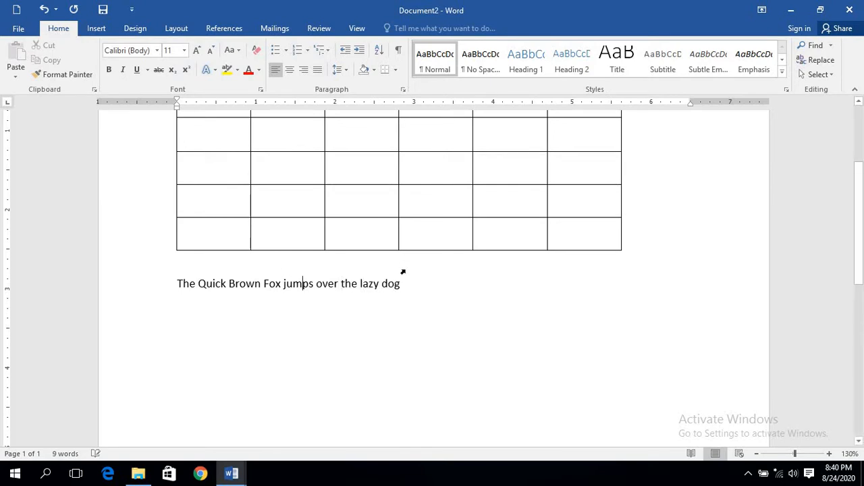
pyautogui.scroll(4, 385, 300)
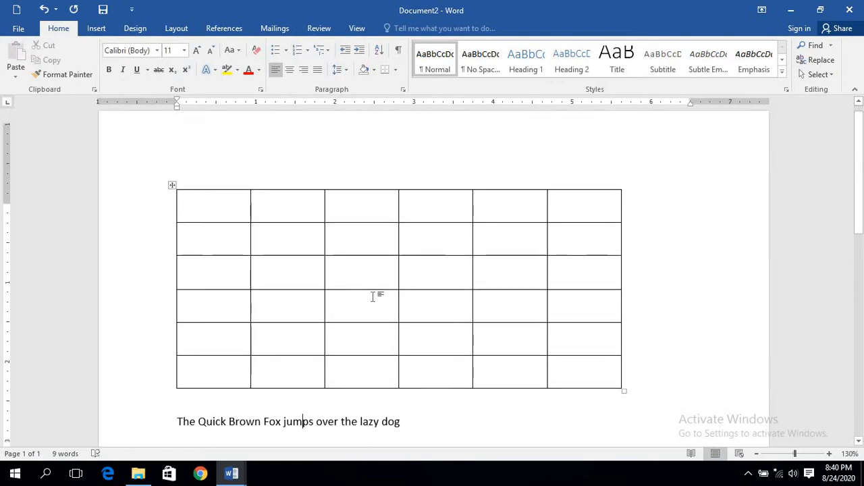
pyautogui.scroll(1, 373, 297)
pyautogui.scroll(-1, 297, 226)
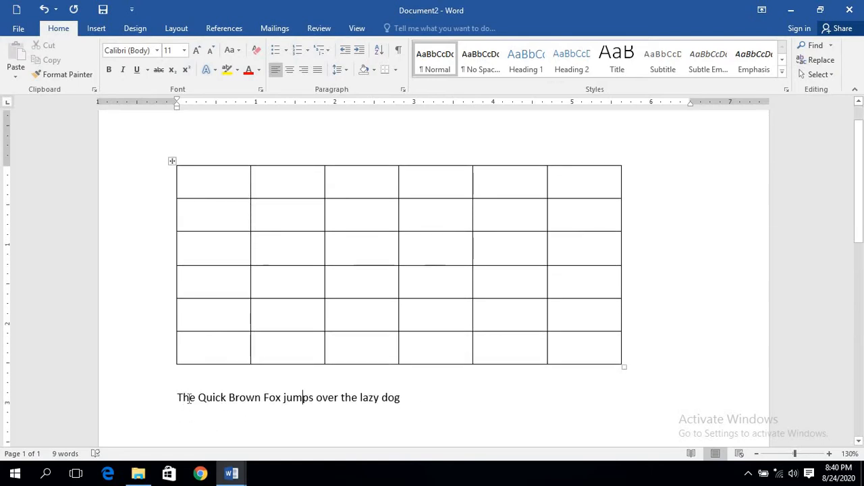
pyautogui.moveTo(177, 397); pyautogui.dragTo(404, 402)
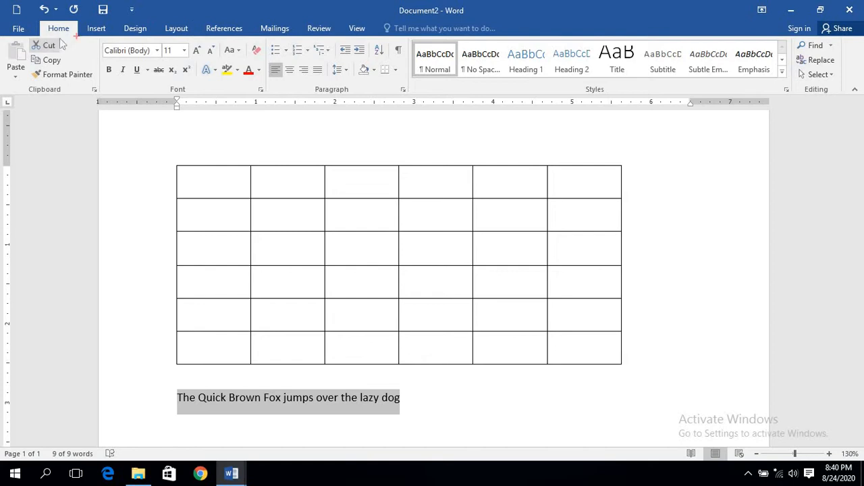
pyautogui.moveTo(42, 21)
pyautogui.mouseDown()
pyautogui.moveTo(79, 39)
pyautogui.moveTo(139, 34)
pyautogui.moveTo(155, 42)
pyautogui.mouseUp()
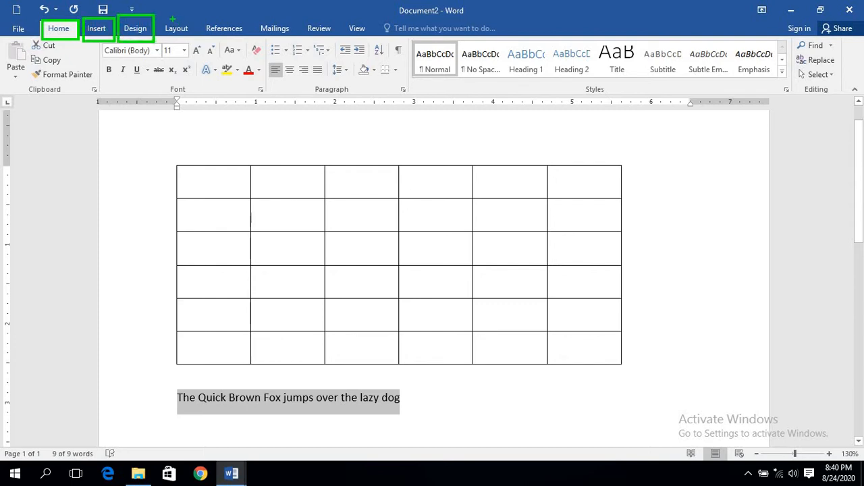
pyautogui.moveTo(158, 12)
pyautogui.mouseDown()
pyautogui.moveTo(196, 42)
pyautogui.moveTo(250, 45)
pyautogui.mouseUp()
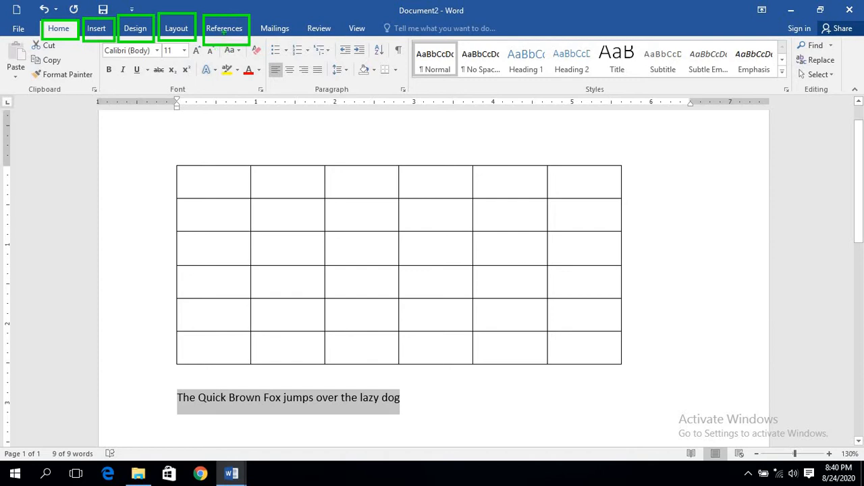
pyautogui.moveTo(260, 15)
pyautogui.mouseDown()
pyautogui.moveTo(301, 46)
pyautogui.moveTo(299, 40)
pyautogui.moveTo(342, 45)
pyautogui.mouseUp()
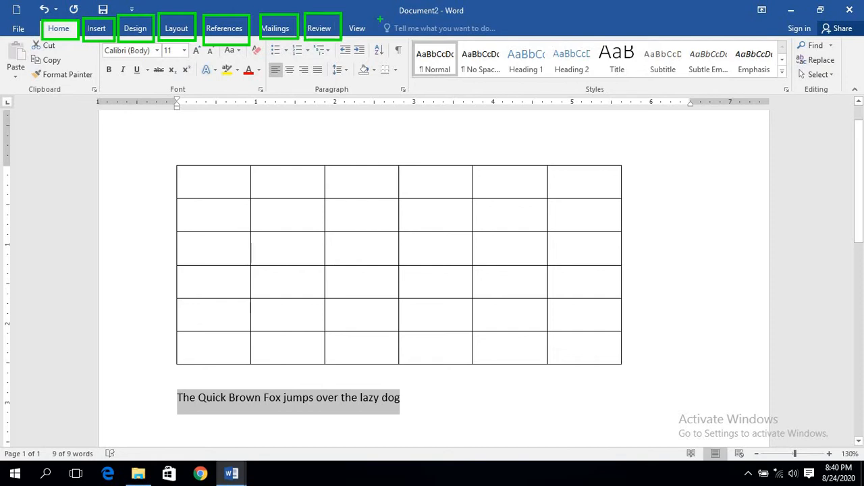
pyautogui.moveTo(377, 21); pyautogui.dragTo(343, 38)
pyautogui.press('Escape')
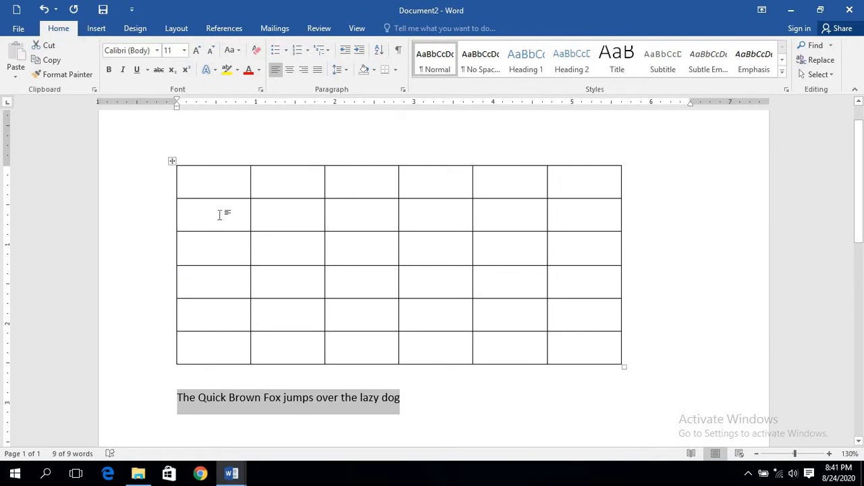
pyautogui.click(289, 220)
pyautogui.click(370, 209)
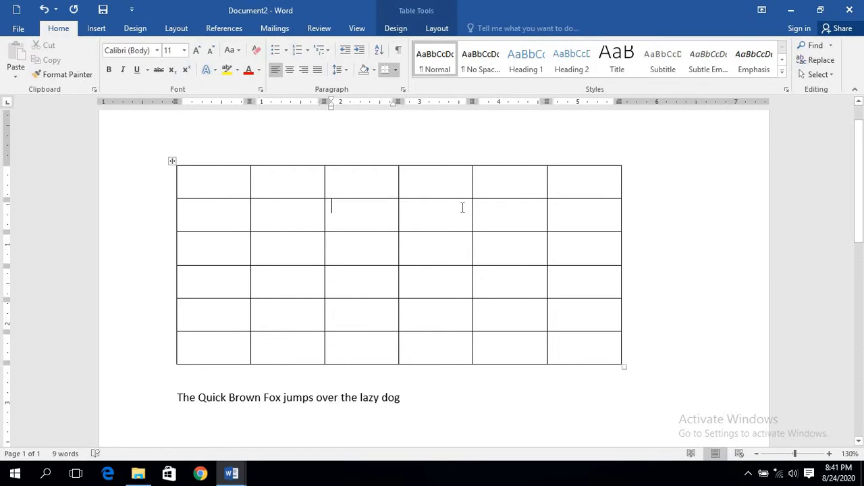
pyautogui.click(455, 214)
pyautogui.click(504, 235)
pyautogui.click(234, 191)
pyautogui.click(282, 214)
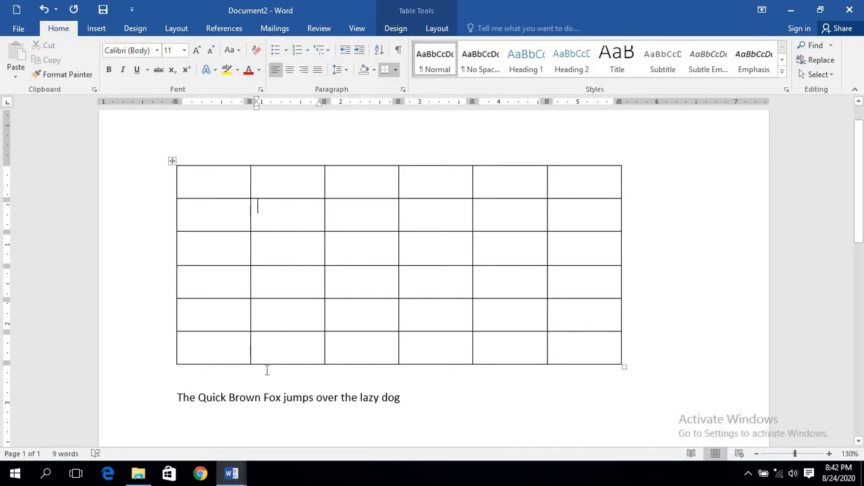
# - Drag across cells in the first two rows of the table, then clear the selection
pyautogui.click(241, 399)
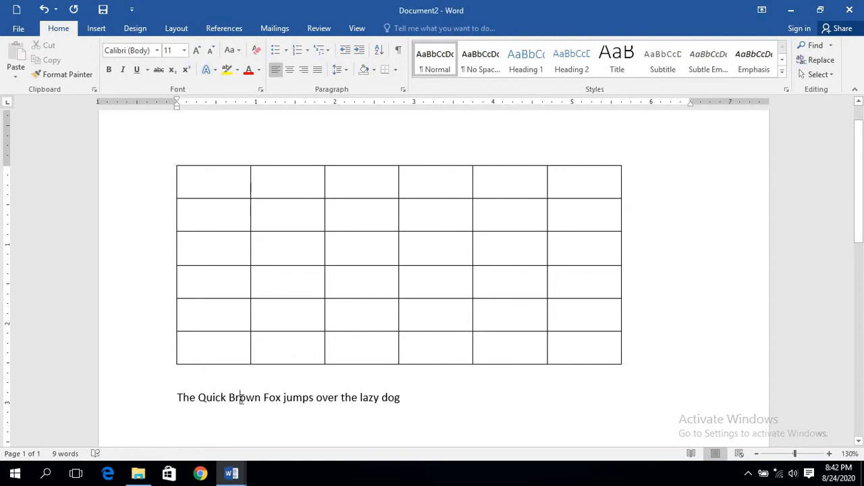
pyautogui.click(293, 254)
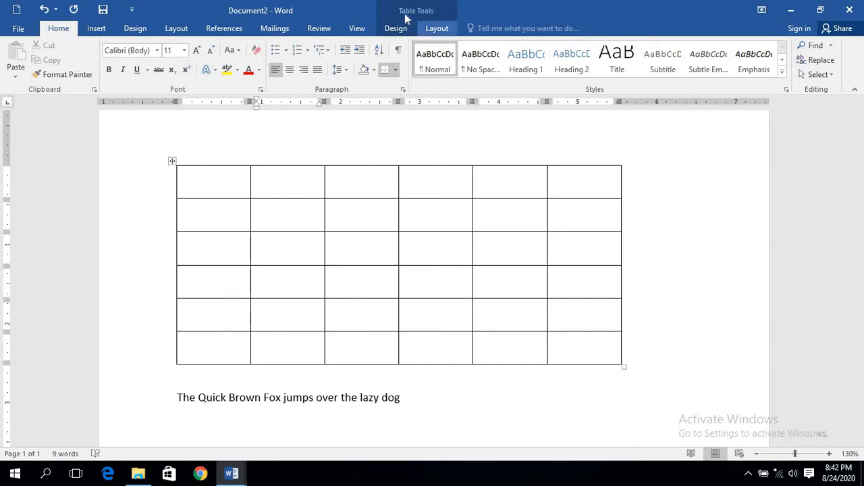
pyautogui.click(356, 187)
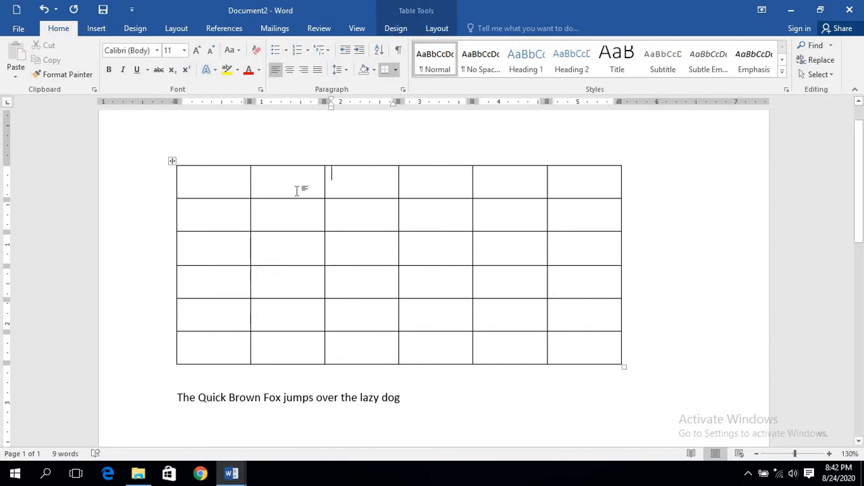
pyautogui.moveTo(293, 180)
pyautogui.mouseDown()
pyautogui.moveTo(351, 205)
pyautogui.moveTo(579, 245)
pyautogui.moveTo(597, 282)
pyautogui.moveTo(592, 328)
pyautogui.moveTo(218, 185)
pyautogui.mouseUp()
pyautogui.click(574, 349)
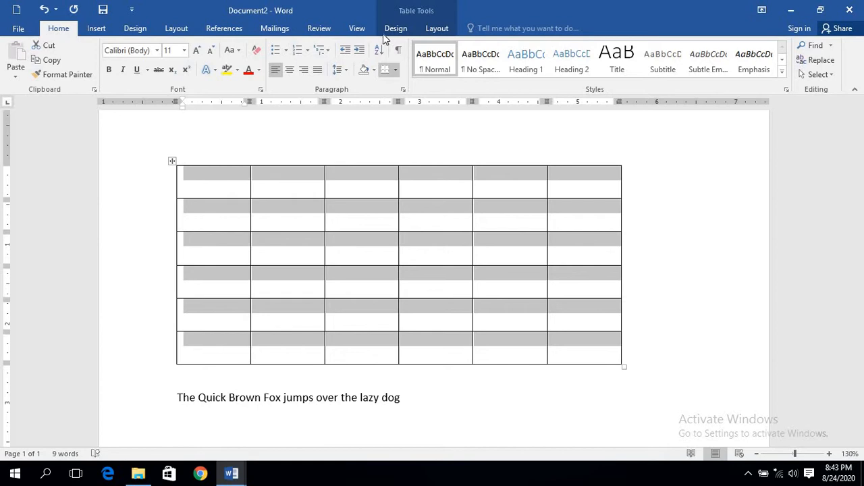
# - Browse the Design, Layout, Table Design and Table Layout ribbon options for the table
pyautogui.click(140, 28)
pyautogui.click(172, 29)
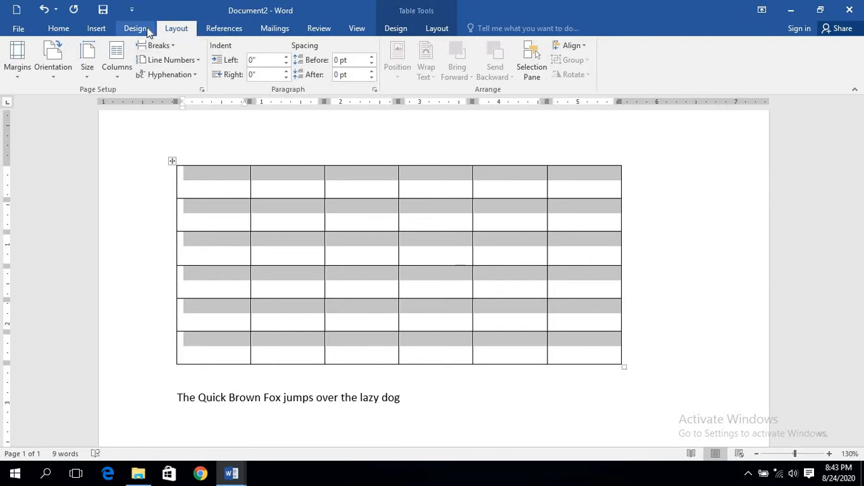
pyautogui.click(138, 29)
pyautogui.click(180, 30)
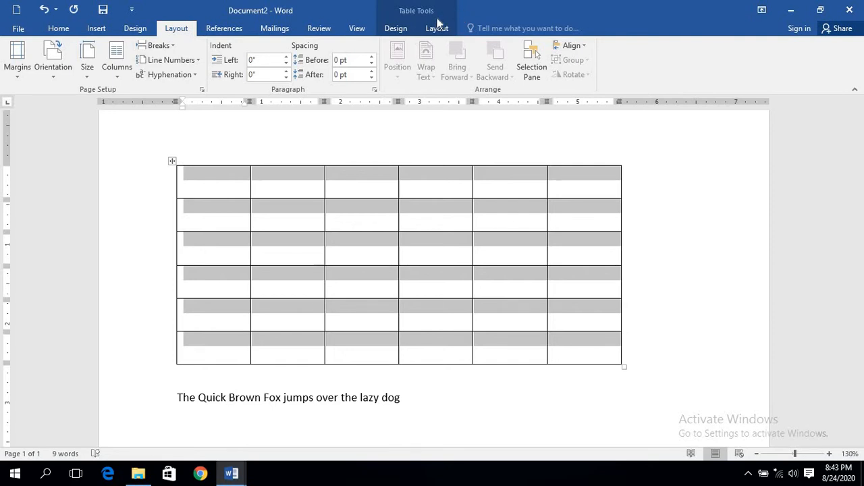
pyautogui.click(397, 28)
pyautogui.click(437, 30)
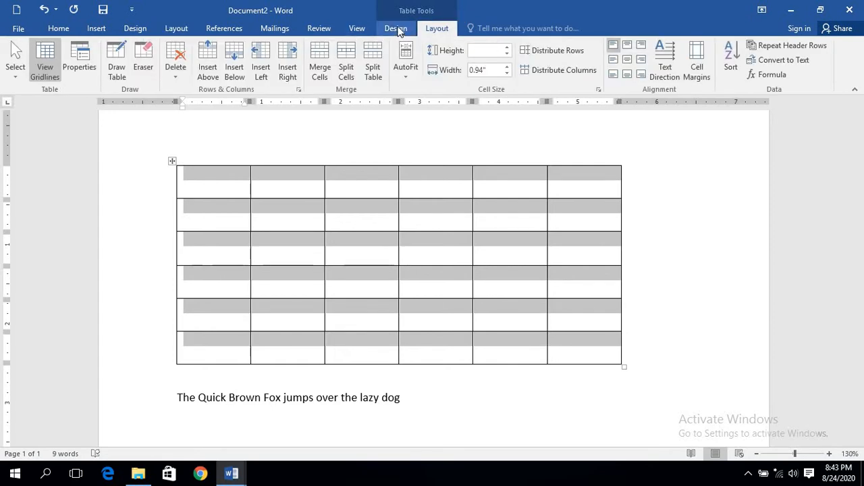
pyautogui.click(397, 29)
pyautogui.click(301, 188)
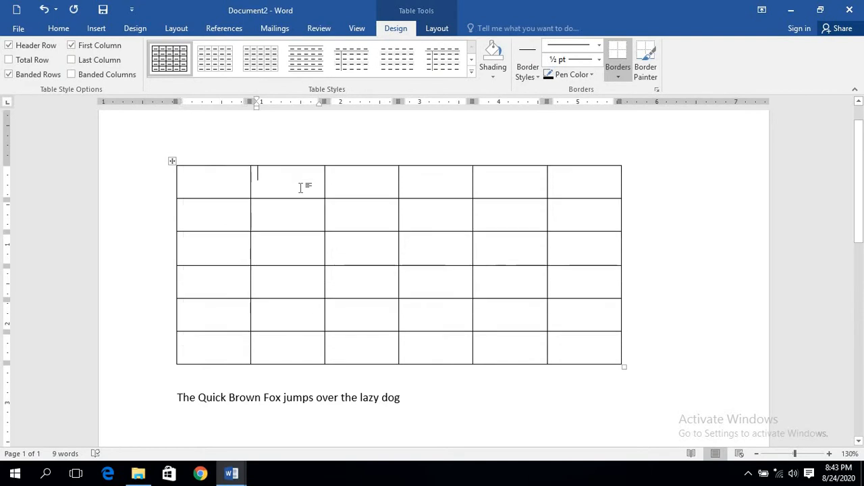
pyautogui.click(439, 28)
pyautogui.click(403, 29)
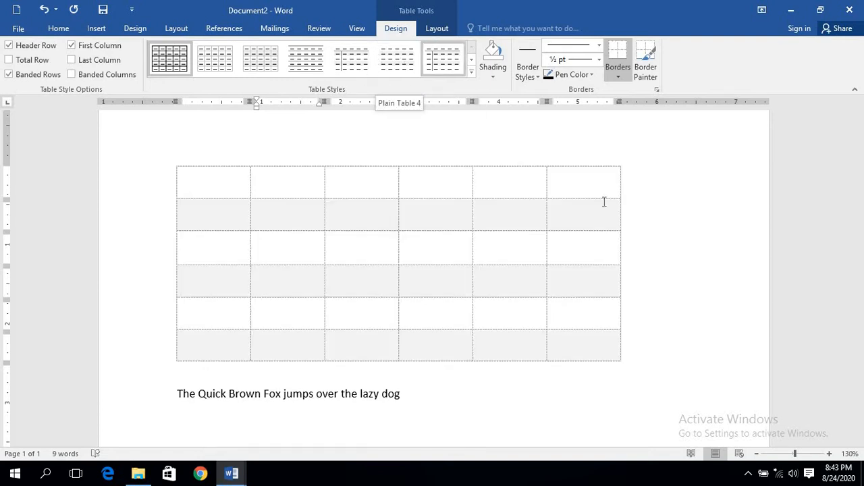
# - Select the entire 6x6 table using its move handle
pyautogui.click(650, 186)
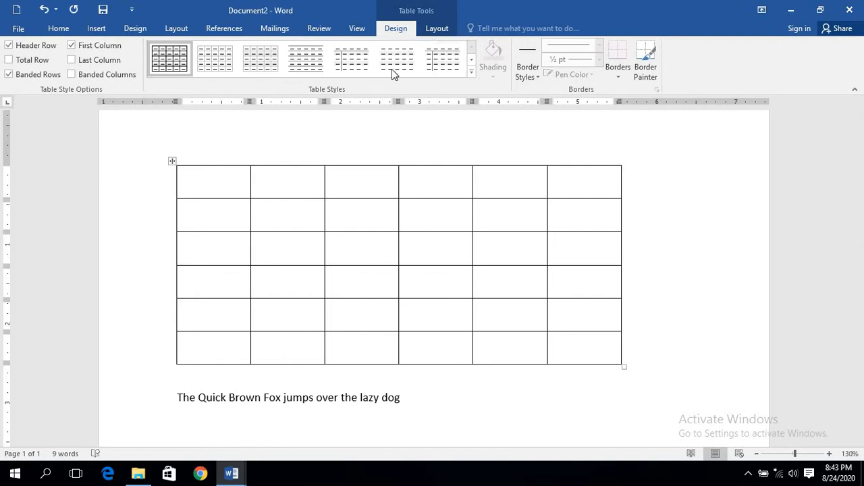
pyautogui.click(214, 181)
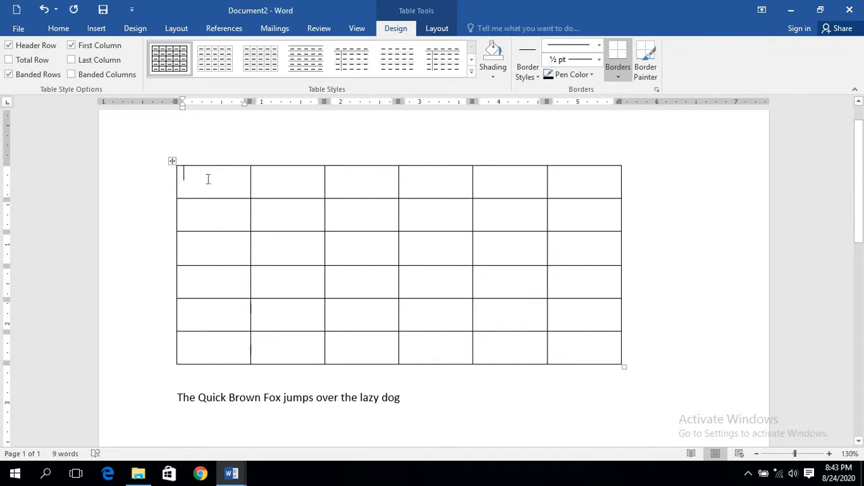
pyautogui.click(172, 160)
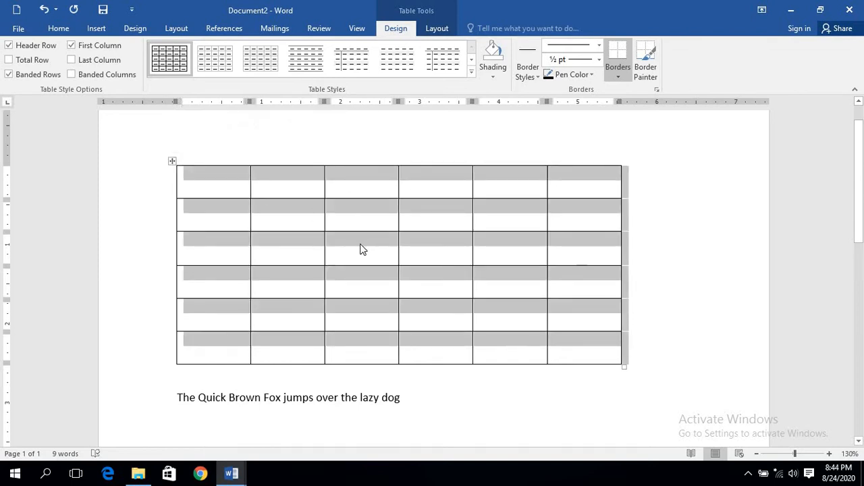
# - Delete the table and replace the fox sentence with 'Students Details:' followed by a new line
pyautogui.press('BackSpace')
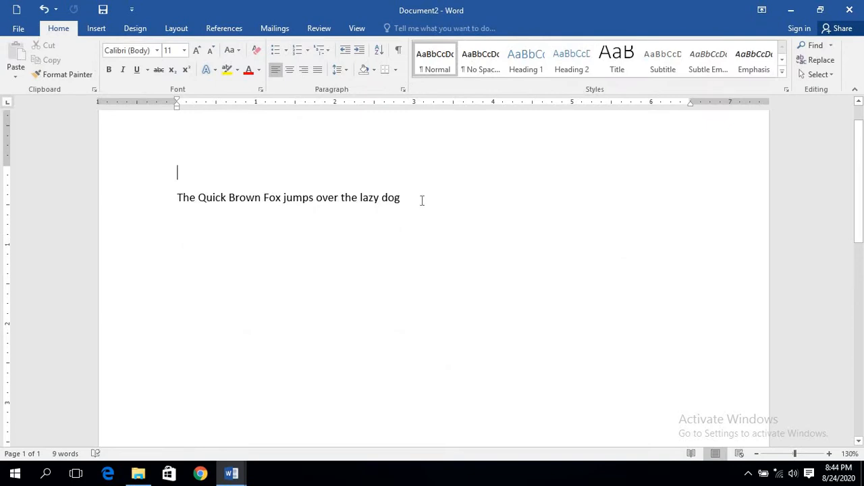
pyautogui.moveTo(422, 201); pyautogui.dragTo(185, 204)
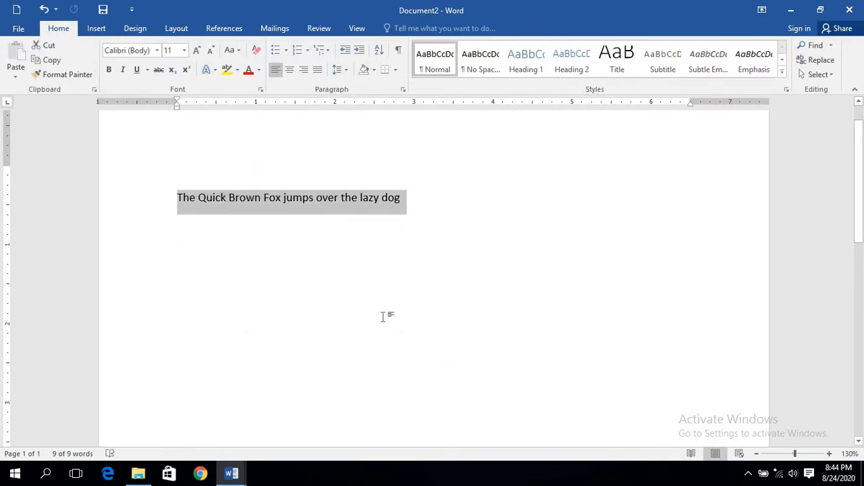
pyautogui.write('Student')
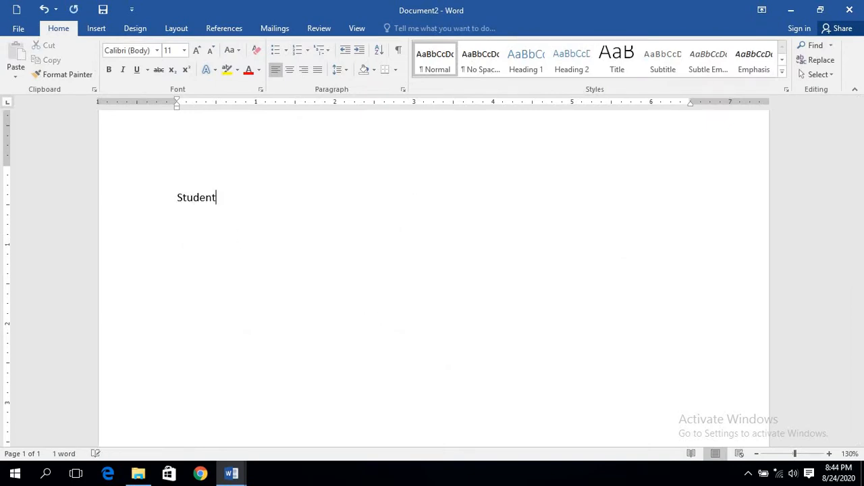
pyautogui.write('s Details:')
pyautogui.press('Return')
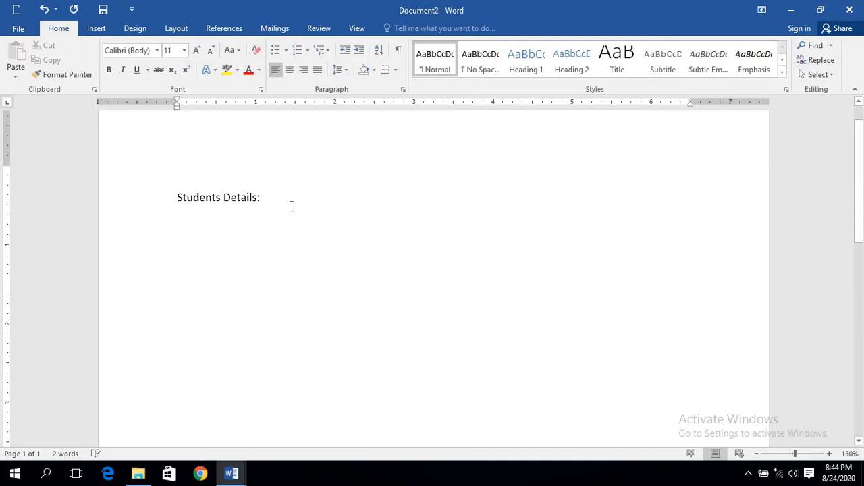
# - Make the 'Students Details:' heading bold at 16 pt and add an empty line below
pyautogui.tripleClick(181, 193)
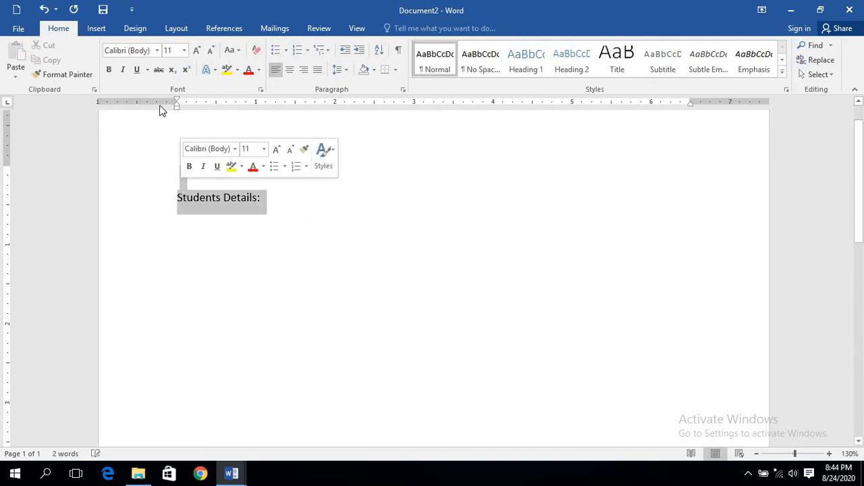
pyautogui.click(110, 71)
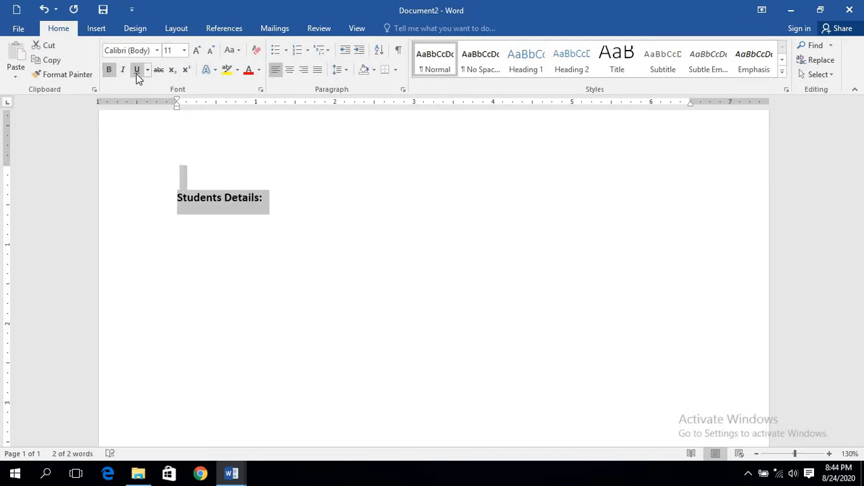
pyautogui.click(198, 51)
pyautogui.click(197, 50)
pyautogui.click(198, 50)
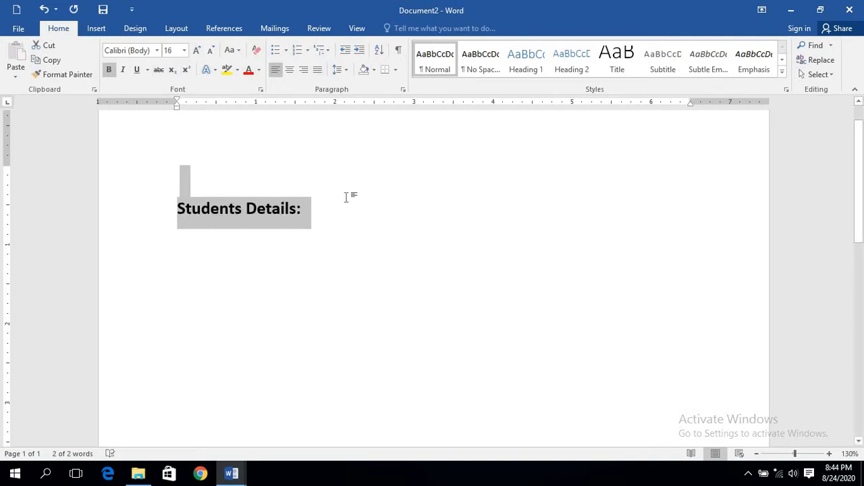
pyautogui.click(364, 222)
pyautogui.press('Return')
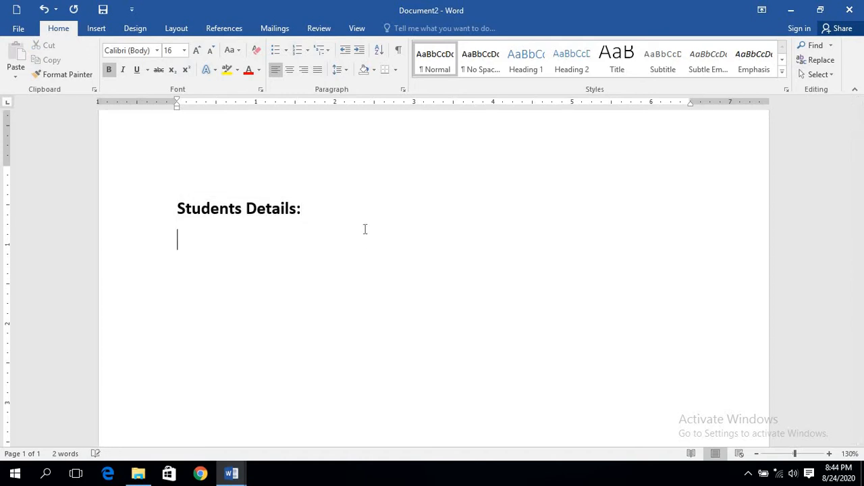
# - Give the 'Students Details:' heading a pink highlight and white font colour
pyautogui.tripleClick(193, 213)
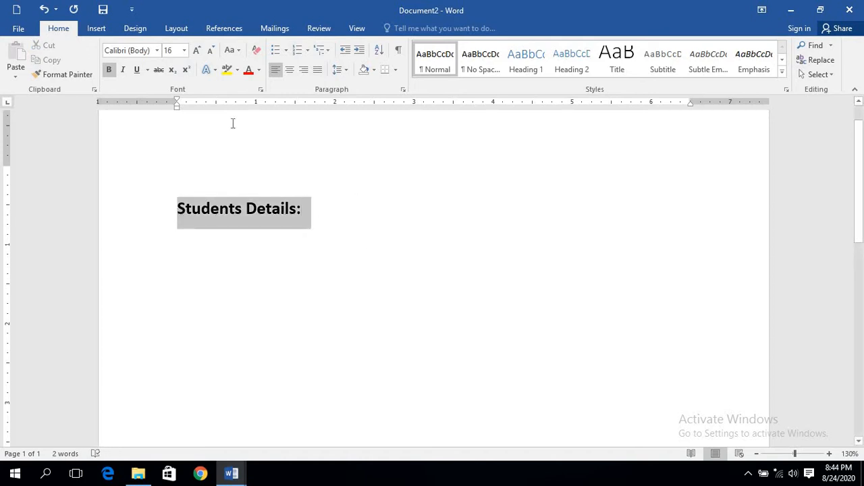
pyautogui.click(259, 70)
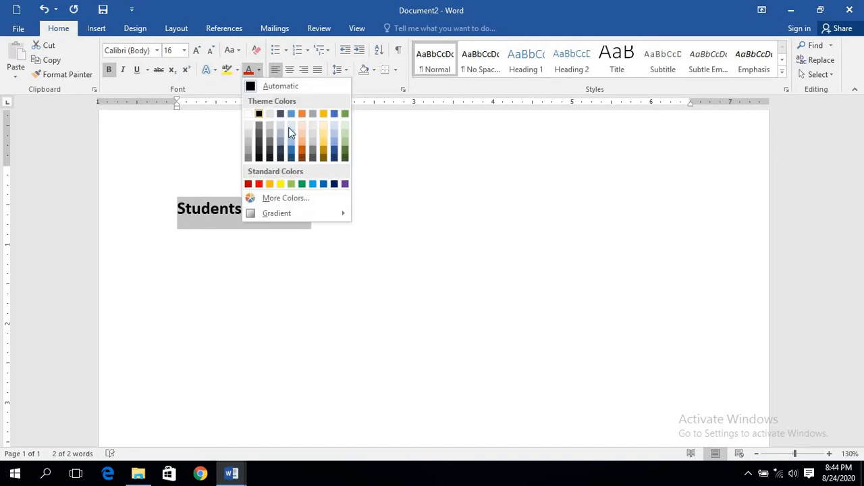
pyautogui.click(312, 184)
pyautogui.click(237, 70)
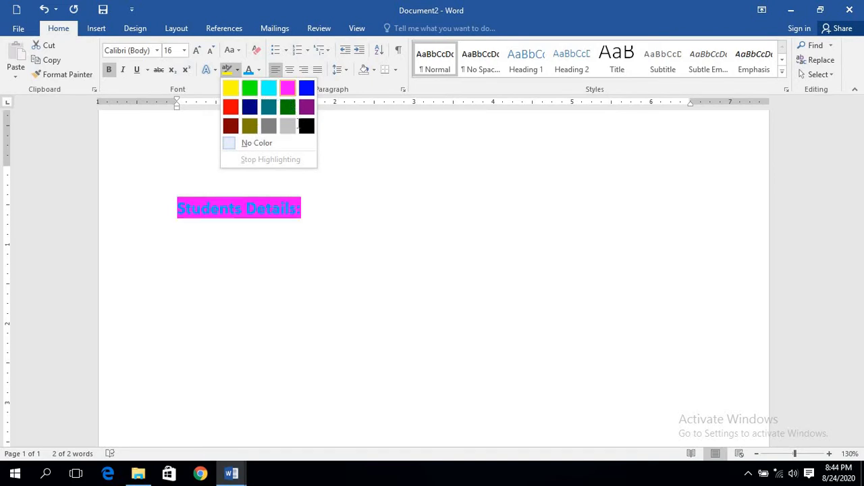
pyautogui.click(288, 89)
pyautogui.click(388, 240)
pyautogui.tripleClick(215, 209)
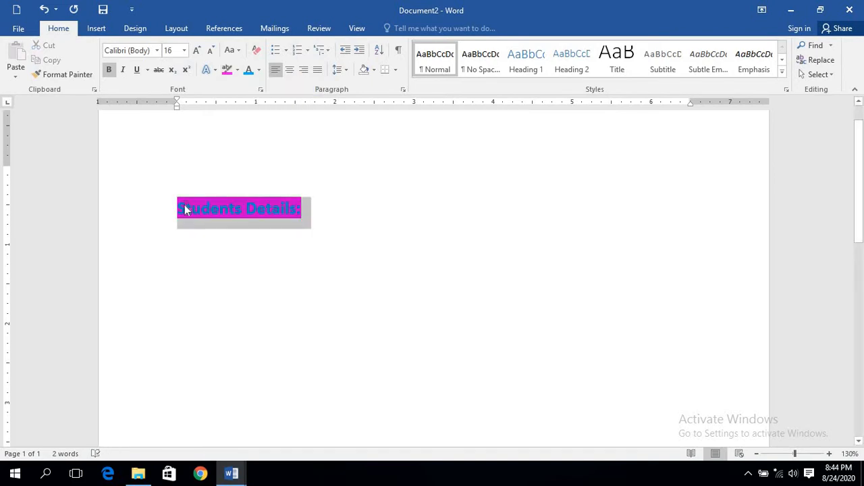
pyautogui.click(259, 70)
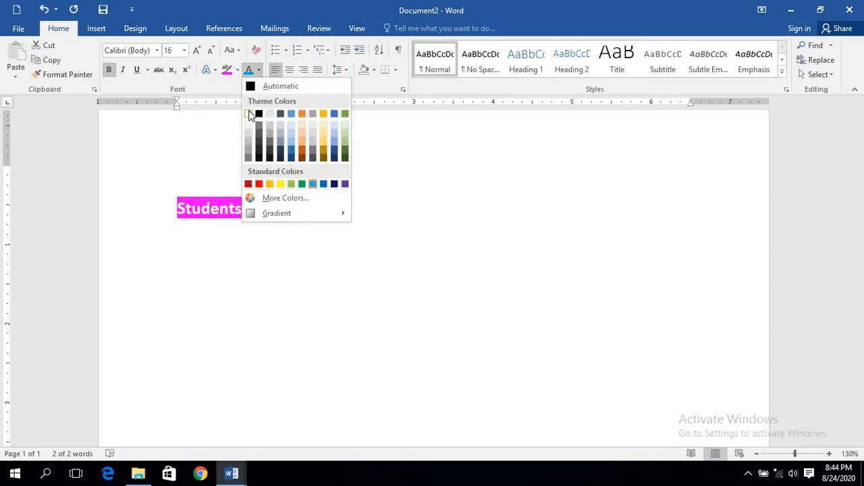
pyautogui.click(249, 112)
pyautogui.click(386, 236)
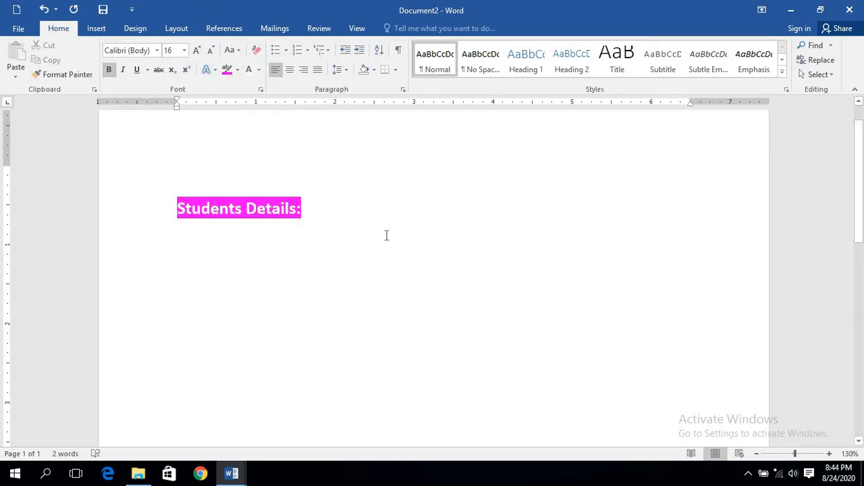
# - From the empty line below the heading, bring up the Insert Table size grid
pyautogui.click(384, 233)
pyautogui.click(96, 29)
pyautogui.click(88, 65)
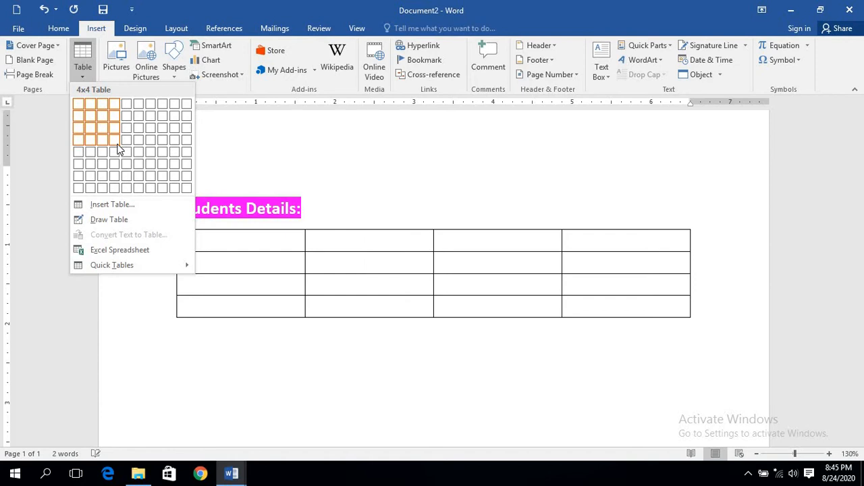
# - Choose the 4x4 cell in the Table grid to insert an empty 4-column, 4-row table
pyautogui.click(116, 144)
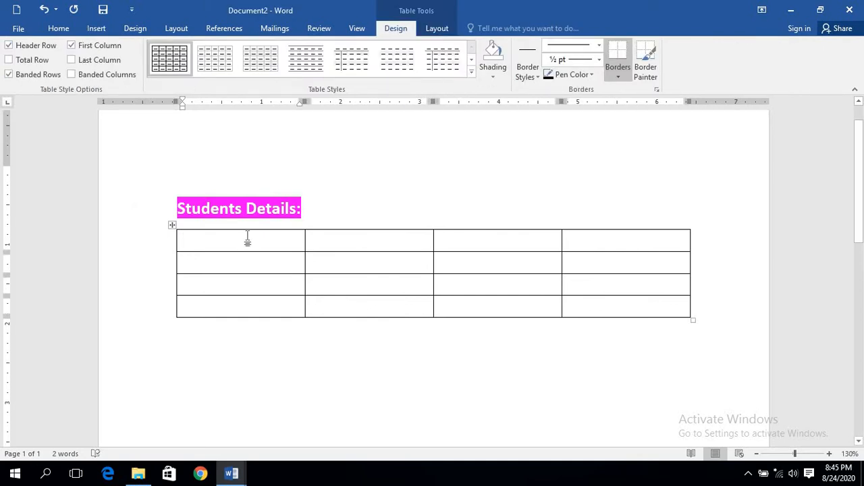
# - Enter 'S.N.' in the first table cell with Automatic black font colour
pyautogui.write('R')
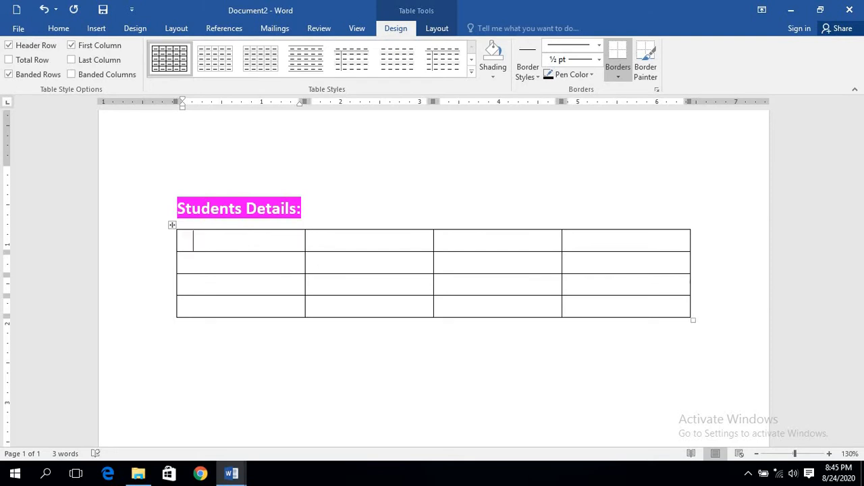
pyautogui.write('.N')
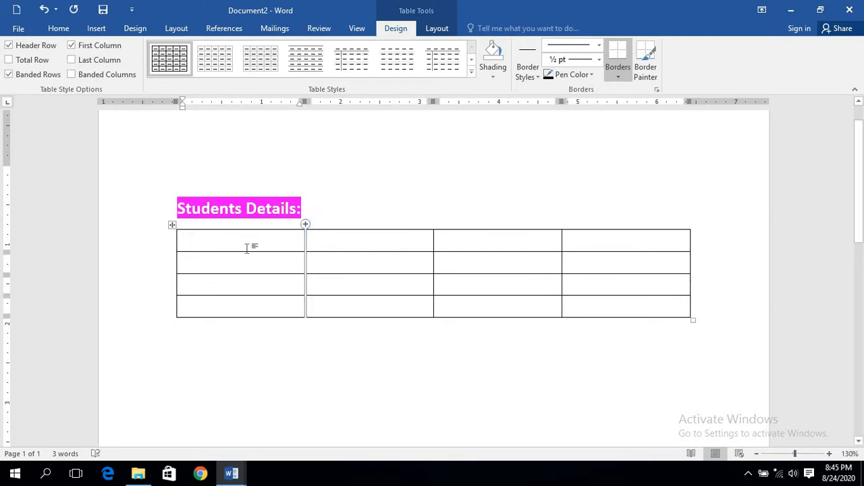
pyautogui.moveTo(257, 239); pyautogui.dragTo(151, 239)
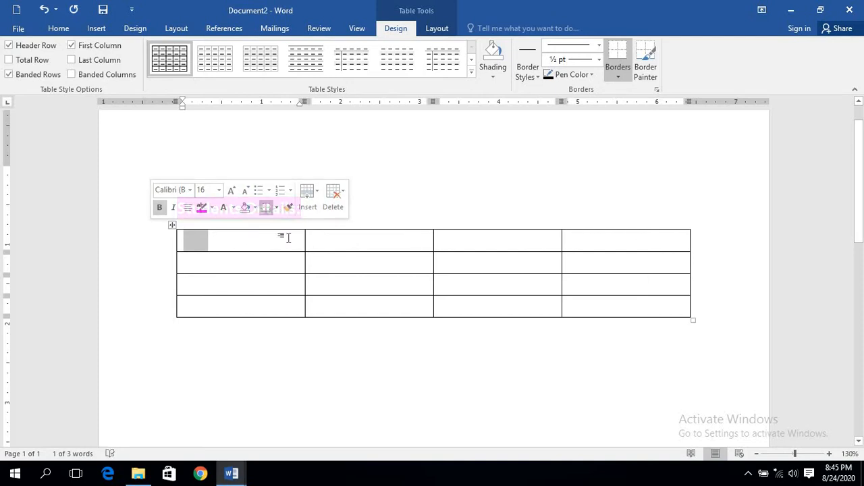
pyautogui.click(53, 30)
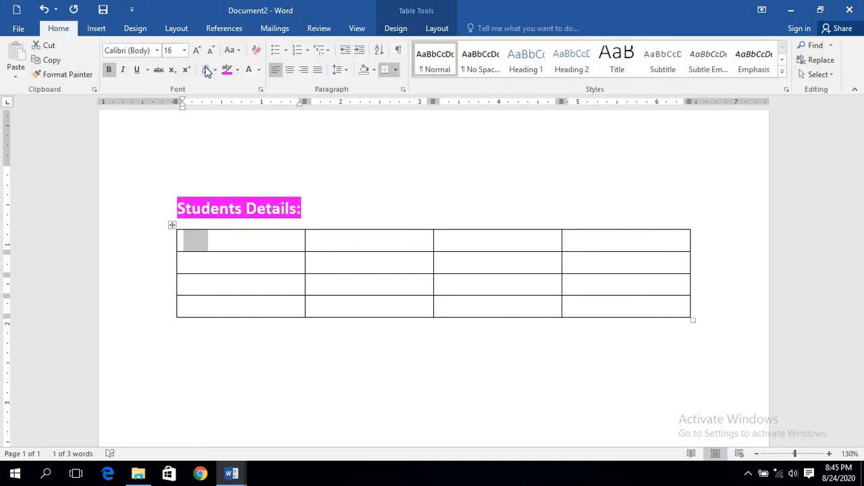
pyautogui.click(260, 71)
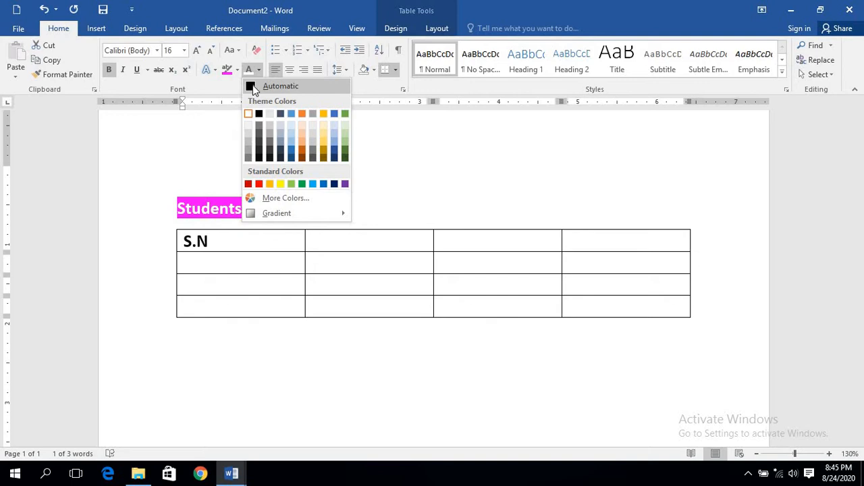
pyautogui.click(252, 89)
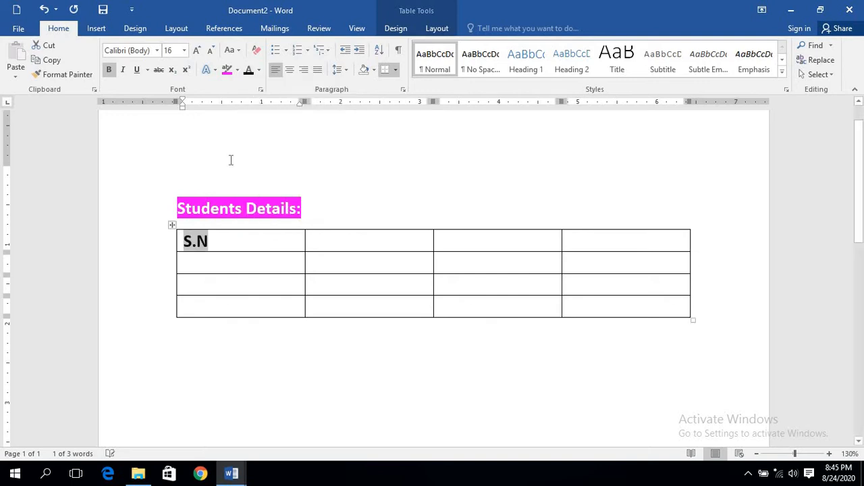
pyautogui.click(218, 241)
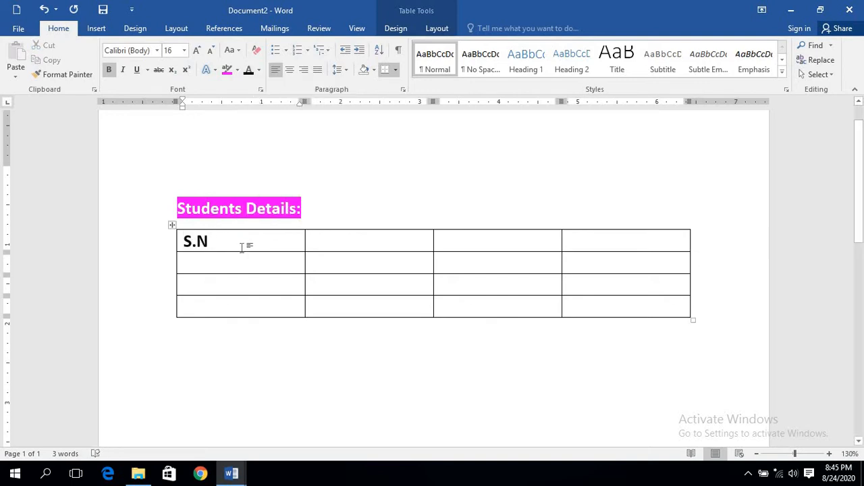
pyautogui.write('.')
# - Narrow the S.N. column, widen the second, and set all table text to Automatic black
pyautogui.moveTo(298, 237); pyautogui.dragTo(217, 237)
pyautogui.click(276, 244)
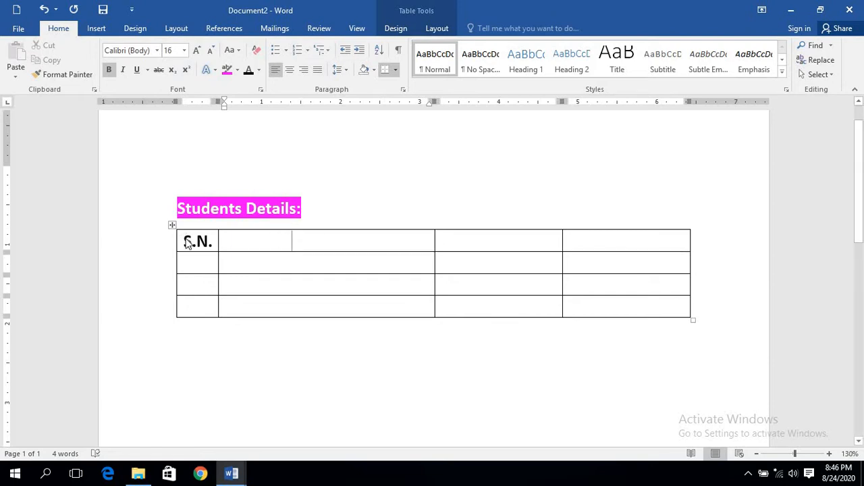
pyautogui.moveTo(189, 241); pyautogui.dragTo(384, 285)
pyautogui.moveTo(512, 302); pyautogui.dragTo(561, 289)
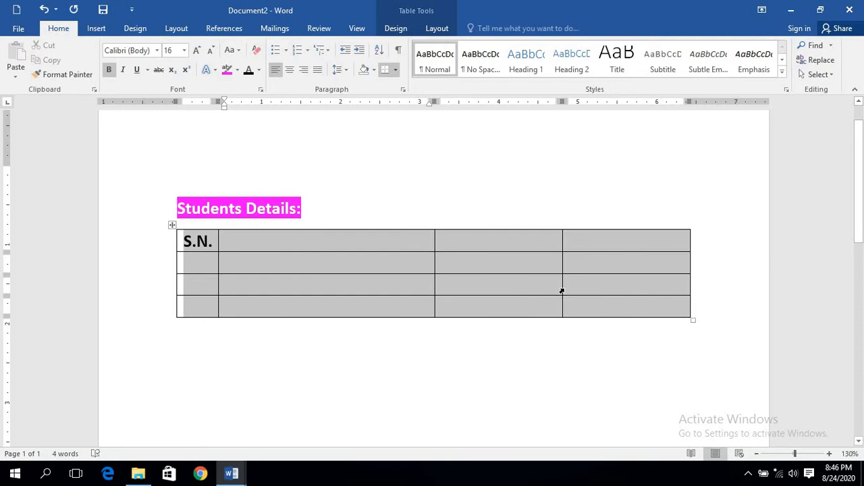
pyautogui.click(260, 70)
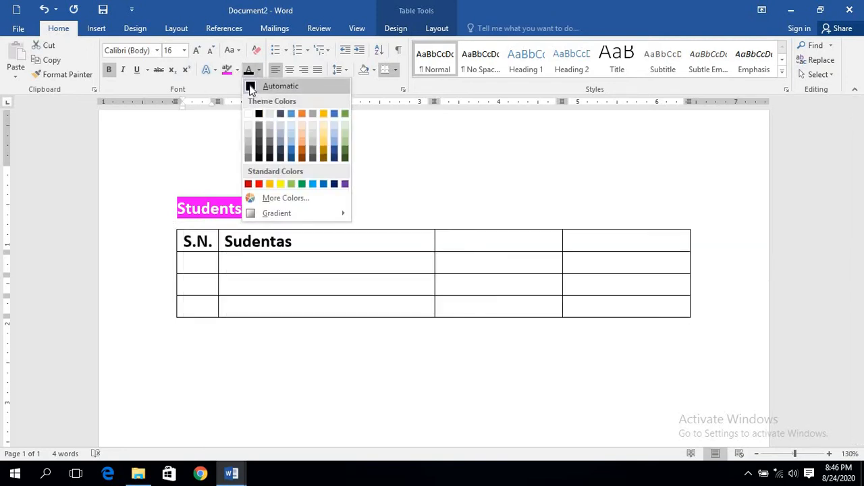
pyautogui.click(251, 86)
# - Complete headers 'Students Name', 'Roll No', 'Ref', then enter 1 and the first student's name
pyautogui.click(304, 241)
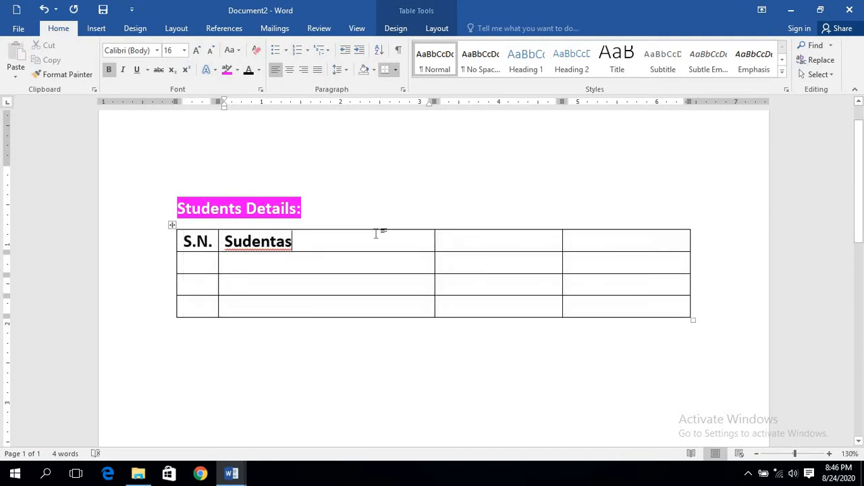
pyautogui.press('BackSpace')
pyautogui.press('BackSpace')
pyautogui.press('BackSpace')
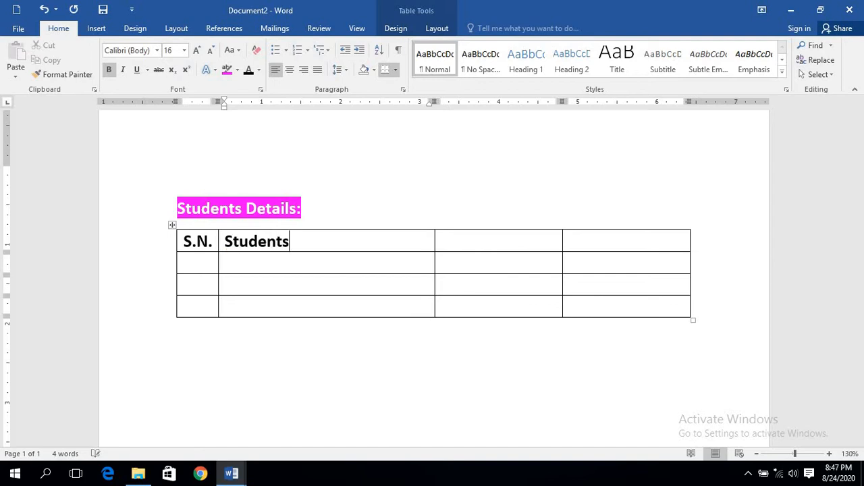
pyautogui.write('Name')
pyautogui.press('Tab')
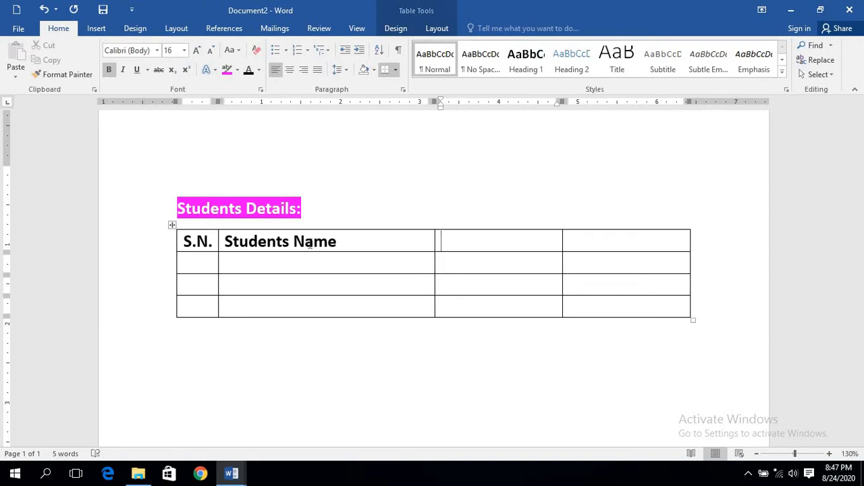
pyautogui.write('Ro')
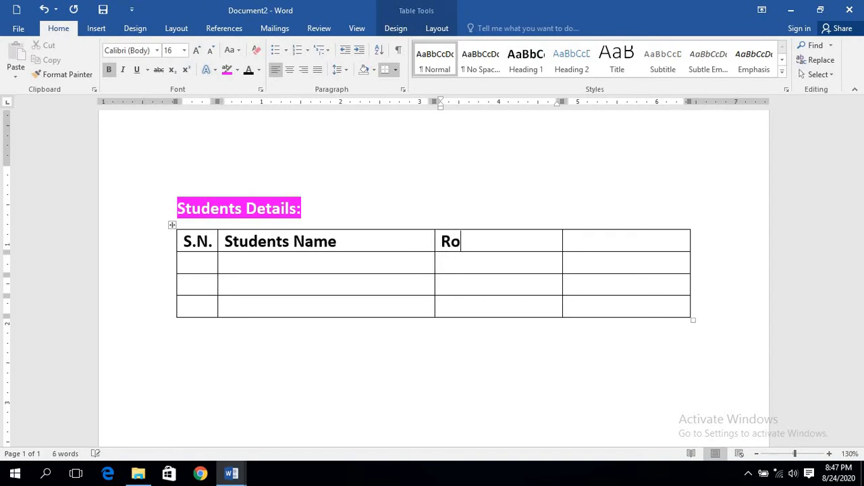
pyautogui.write('ll No')
pyautogui.press('Tab')
pyautogui.write('Ref')
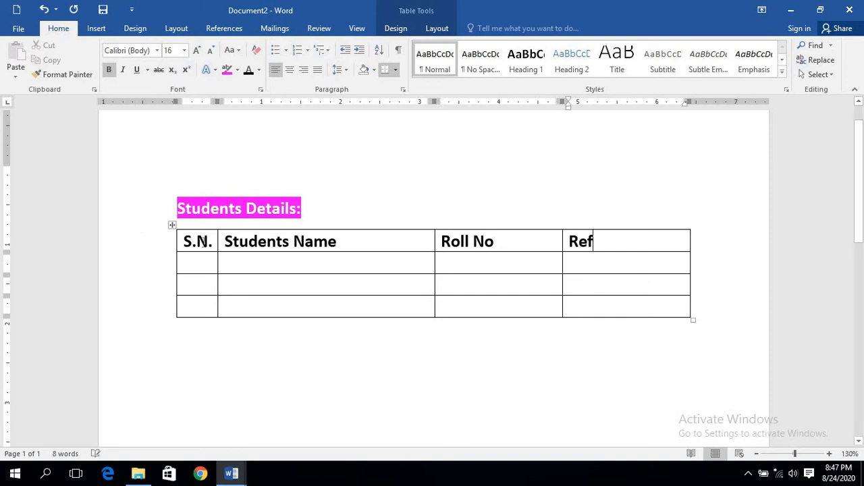
pyautogui.click(191, 262)
pyautogui.write('1')
pyautogui.write('R')
pyautogui.write('ita')
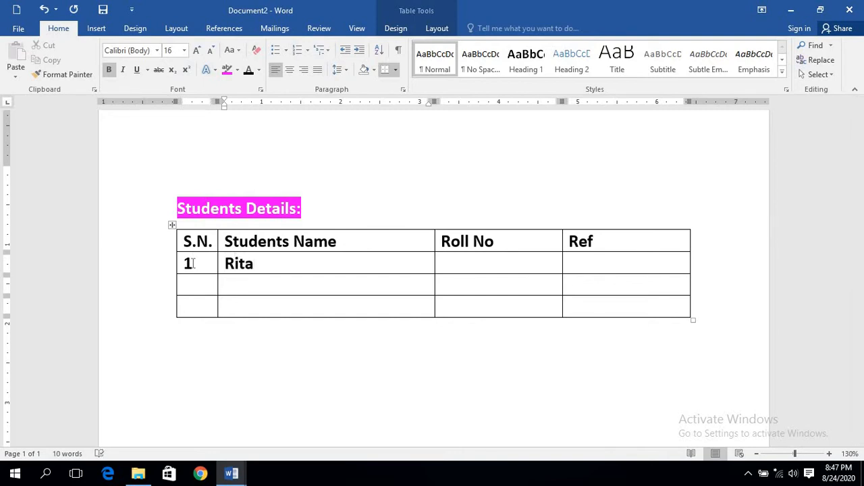
# - Fill rows 1–3 with serial numbers, student names and roll numbers 1, 2 and 3
pyautogui.press('Tab')
pyautogui.write('1')
pyautogui.press('Tab')
pyautogui.press('Tab')
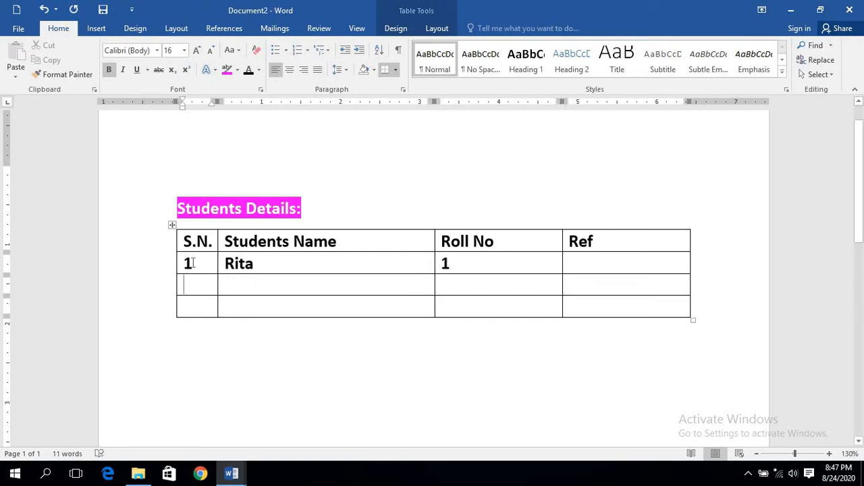
pyautogui.write('2')
pyautogui.press('Tab')
pyautogui.write('Sita')
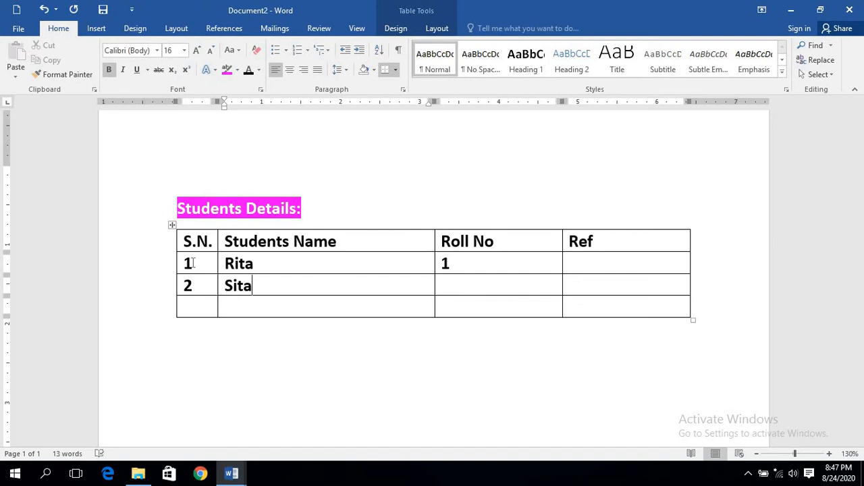
pyautogui.press('Tab')
pyautogui.write('2')
pyautogui.press('Tab')
pyautogui.press('Tab')
pyautogui.press('Tab')
pyautogui.hotkey('shift', 'Tab')
pyautogui.write('3')
pyautogui.press('Tab')
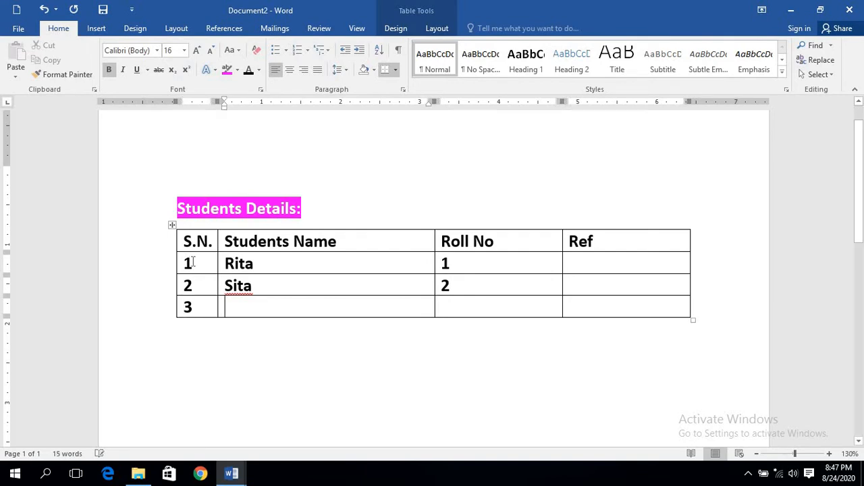
pyautogui.write('Hari')
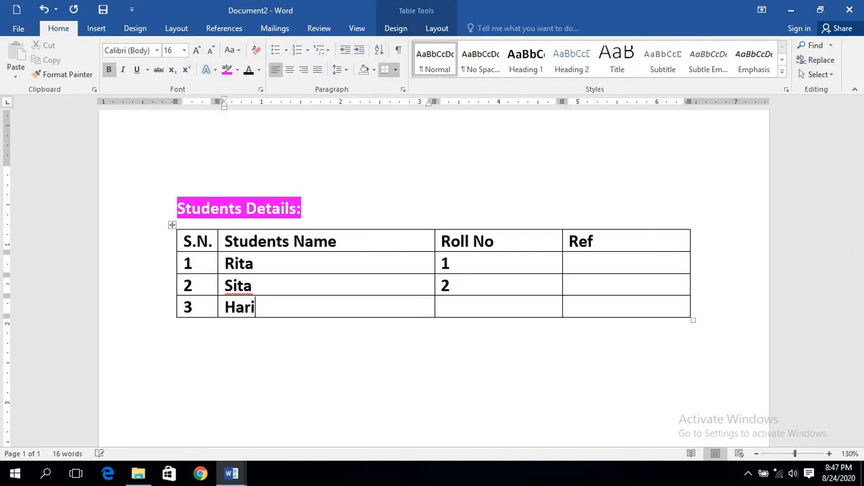
pyautogui.press('Tab')
pyautogui.write('3')
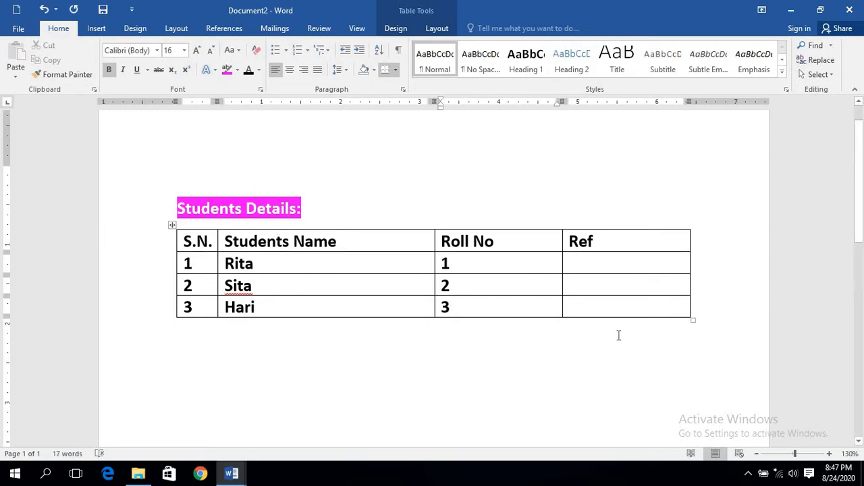
# - Add rows 4 and 5 with serial and roll numbers 4 and 5, correcting the last name's spelling
pyautogui.click(597, 310)
pyautogui.press('Tab')
pyautogui.press('Tab')
pyautogui.press('Tab')
pyautogui.press('Tab')
pyautogui.press('Tab')
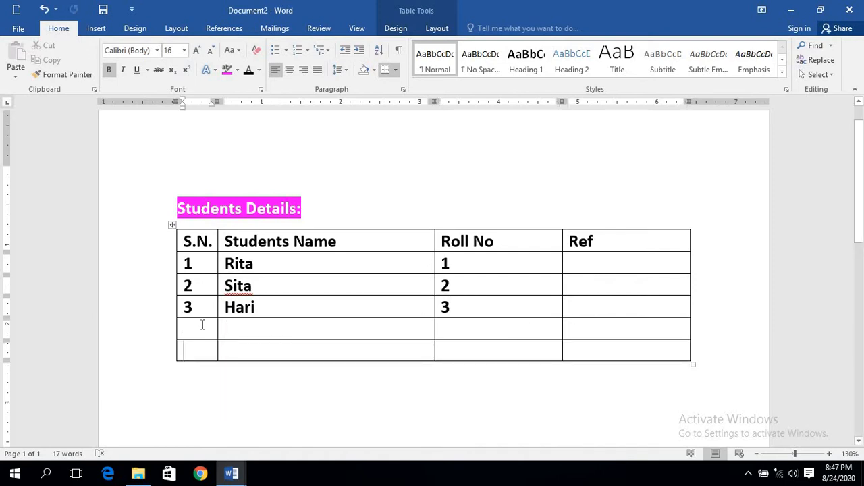
pyautogui.write('4')
pyautogui.press('Tab')
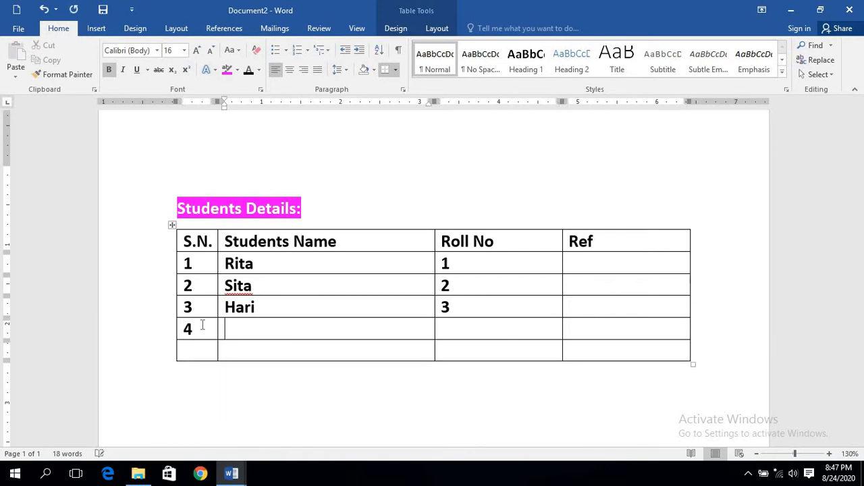
pyautogui.write('Gopal')
pyautogui.press('Tab')
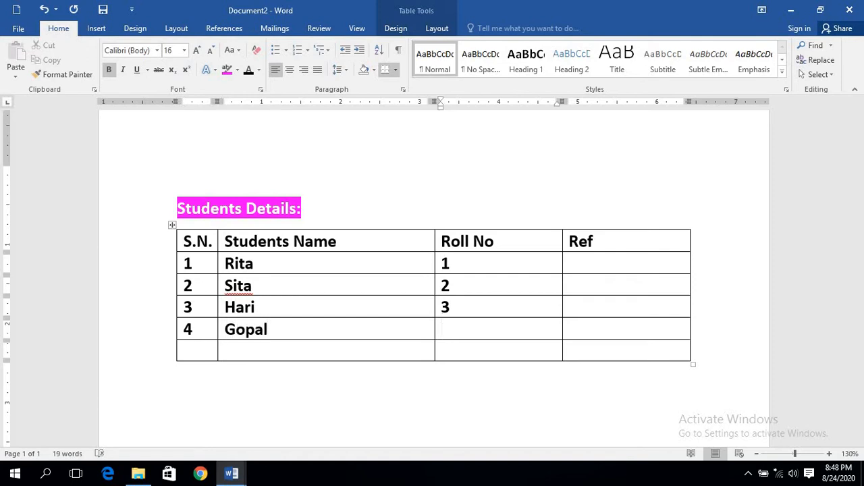
pyautogui.write('4')
pyautogui.press('Tab')
pyautogui.press('Tab')
pyautogui.write('5')
pyautogui.press('Tab')
pyautogui.write('Krishana')
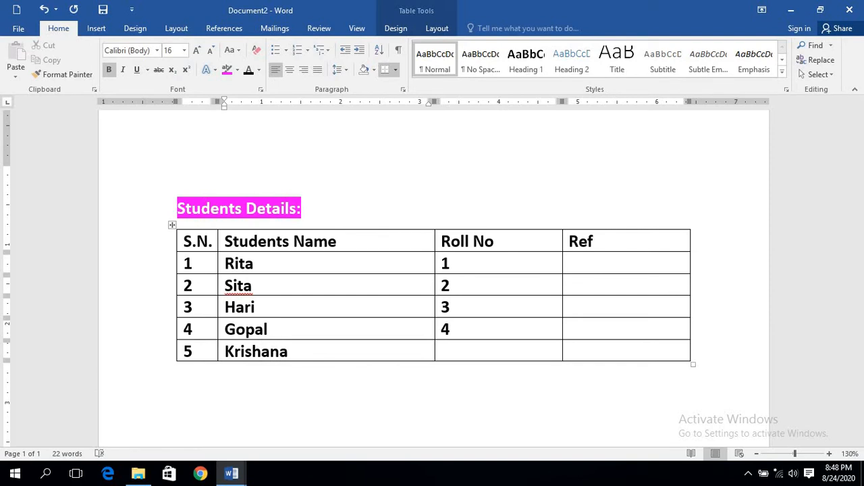
pyautogui.press('BackSpace')
pyautogui.press('BackSpace')
pyautogui.press('BackSpace')
pyautogui.write('na')
pyautogui.press('Tab')
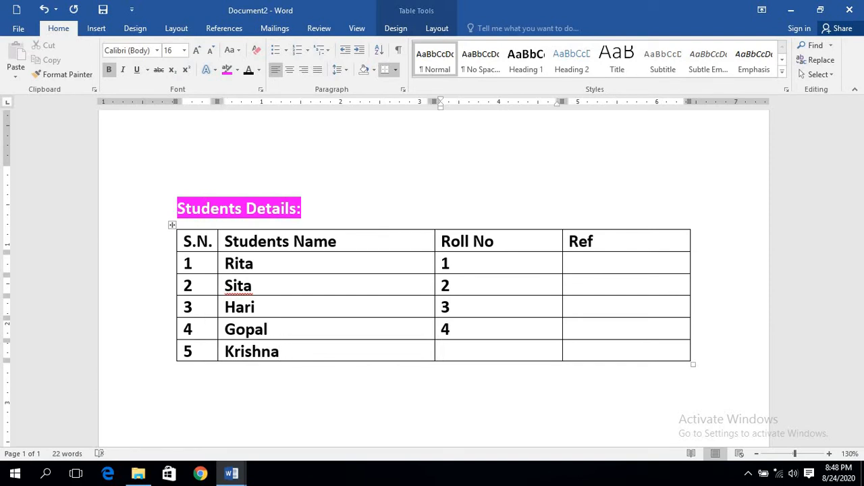
pyautogui.write('5')
pyautogui.scroll(-1, 595, 305)
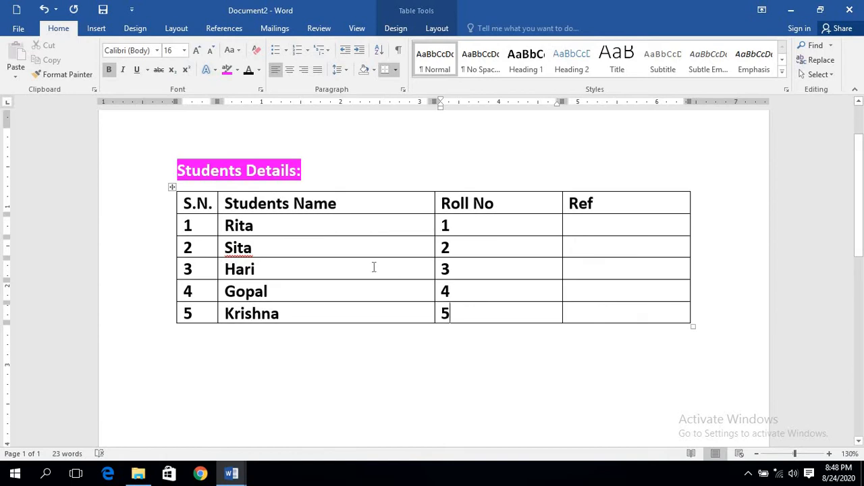
# - Select the entire student table with the Table Tools Design options showing
pyautogui.moveTo(374, 267); pyautogui.dragTo(184, 197)
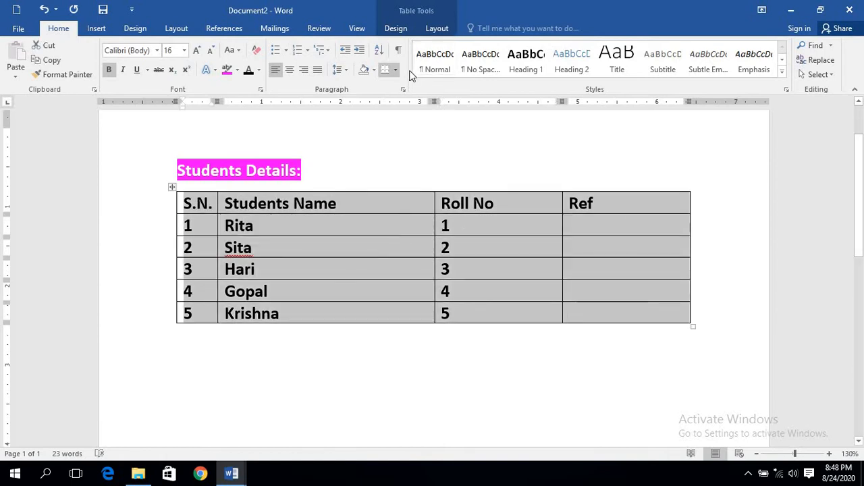
pyautogui.click(395, 28)
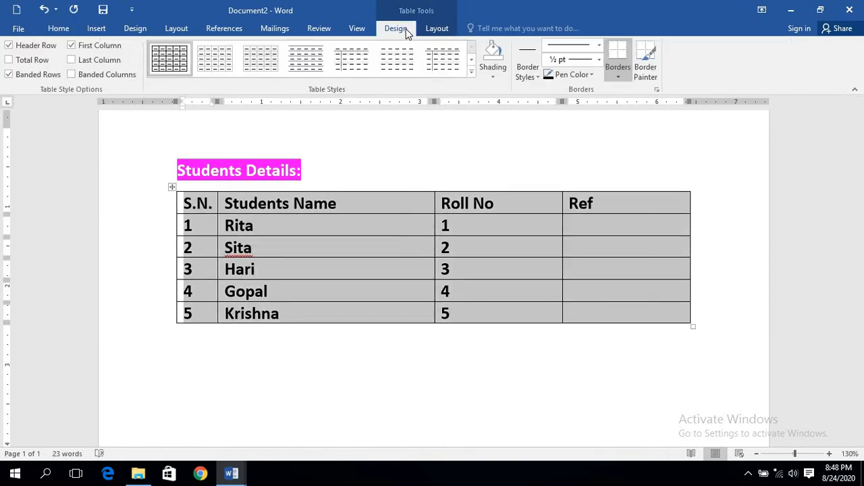
pyautogui.click(341, 241)
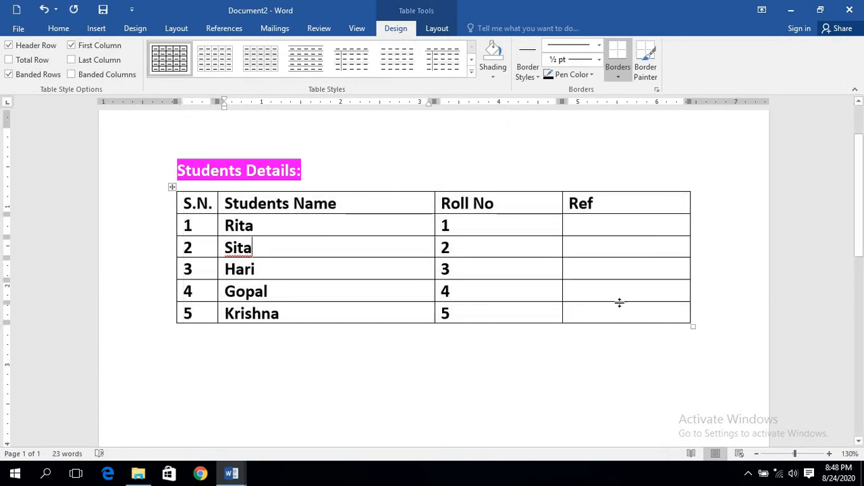
pyautogui.moveTo(624, 312); pyautogui.dragTo(215, 204)
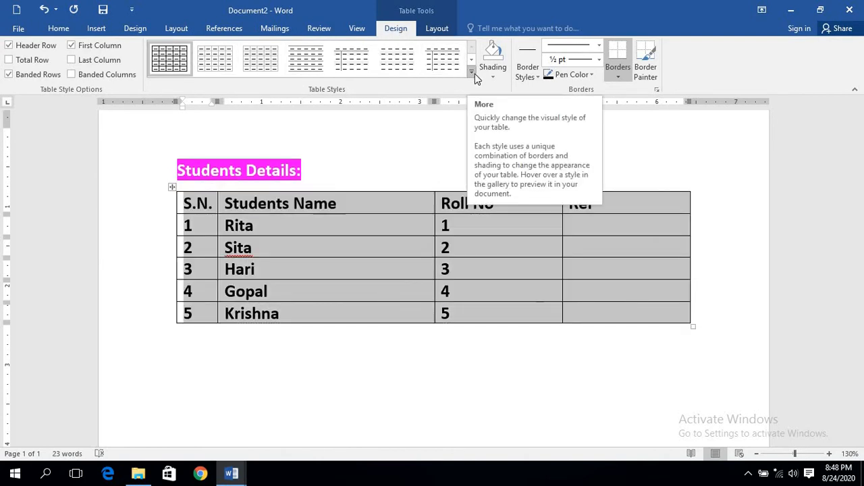
pyautogui.click(474, 74)
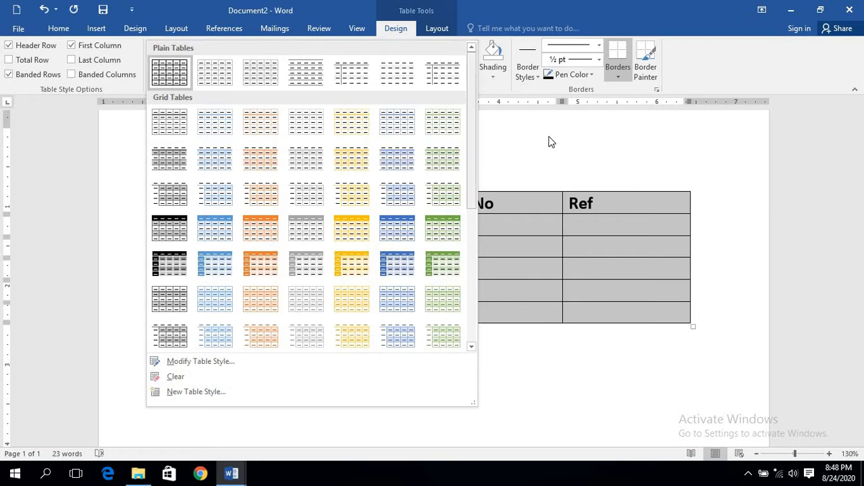
pyautogui.click(541, 227)
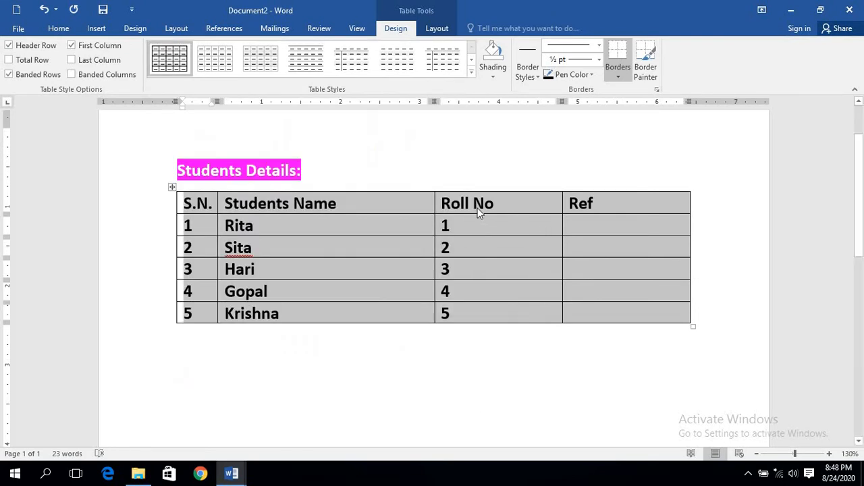
pyautogui.click(354, 205)
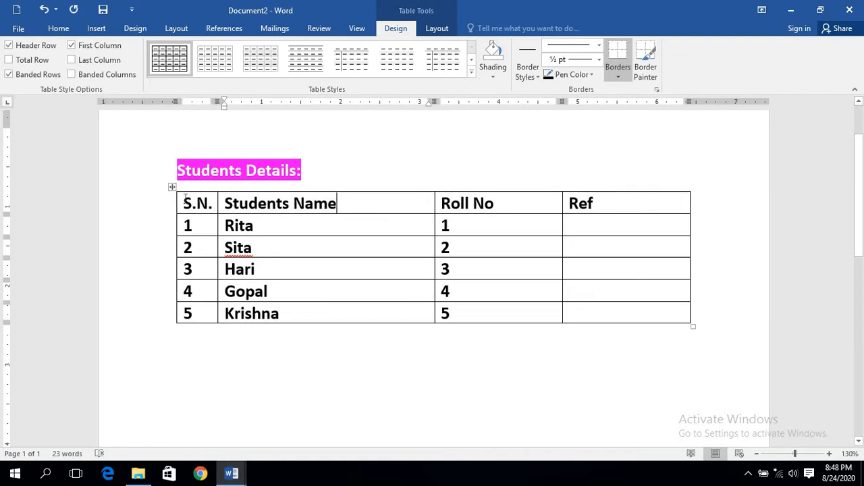
pyautogui.moveTo(185, 197); pyautogui.dragTo(587, 208)
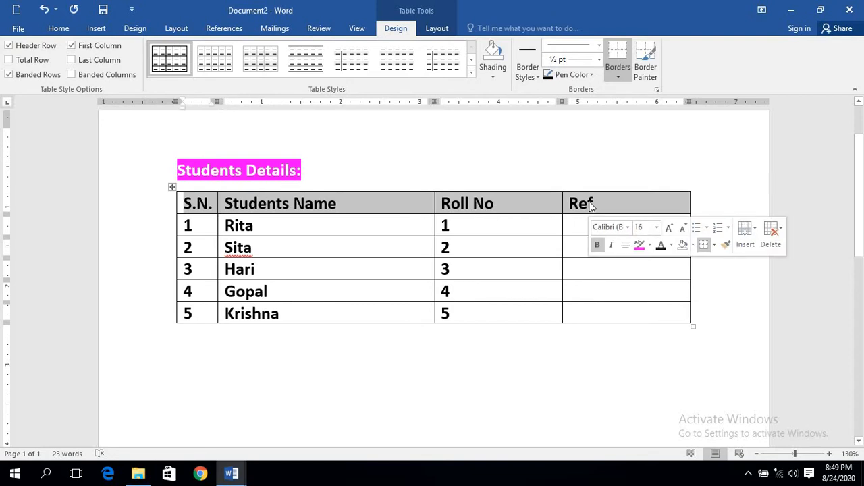
pyautogui.click(470, 71)
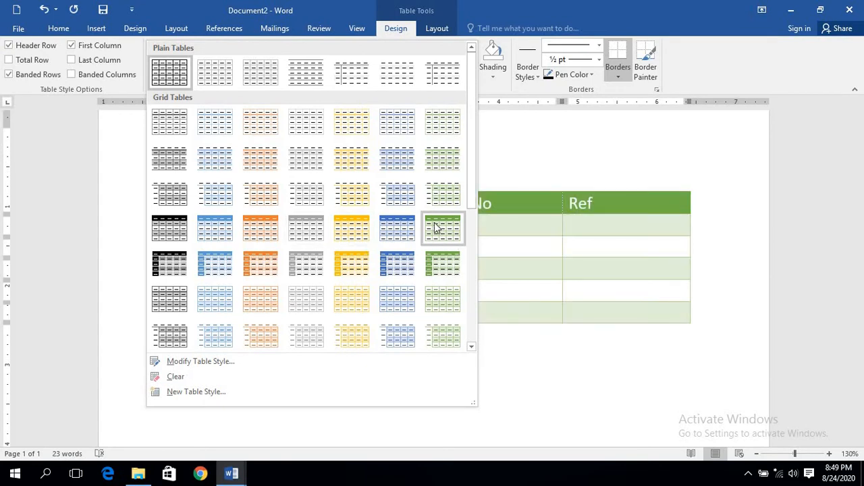
pyautogui.click(209, 233)
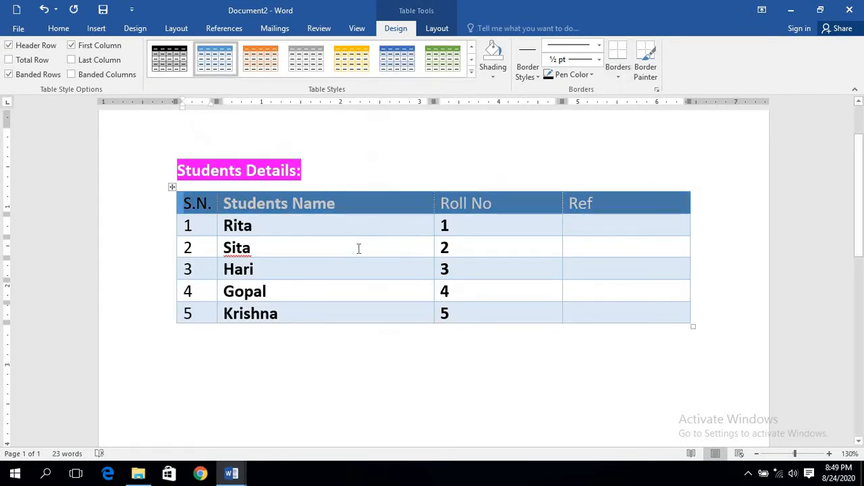
pyautogui.click(367, 246)
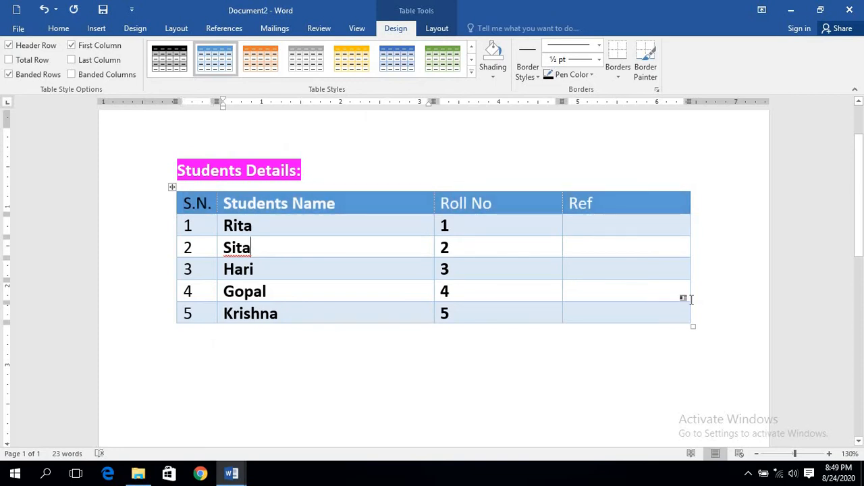
pyautogui.moveTo(693, 327); pyautogui.dragTo(621, 380)
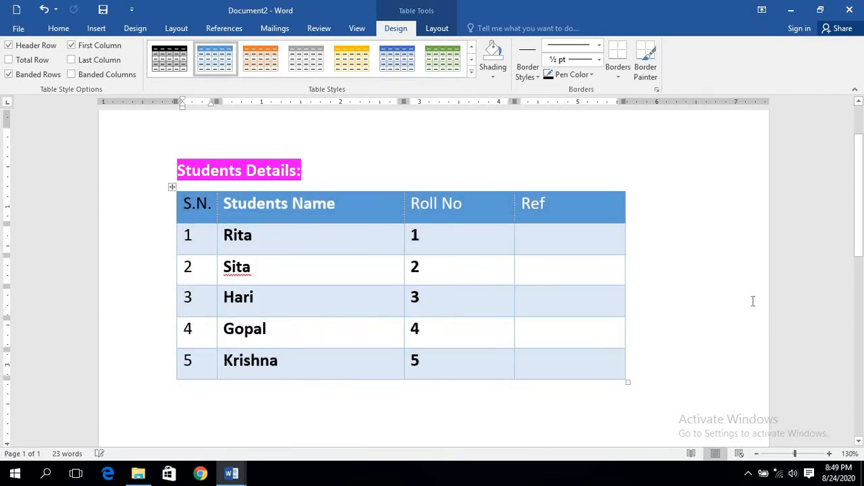
pyautogui.click(555, 356)
pyautogui.click(471, 71)
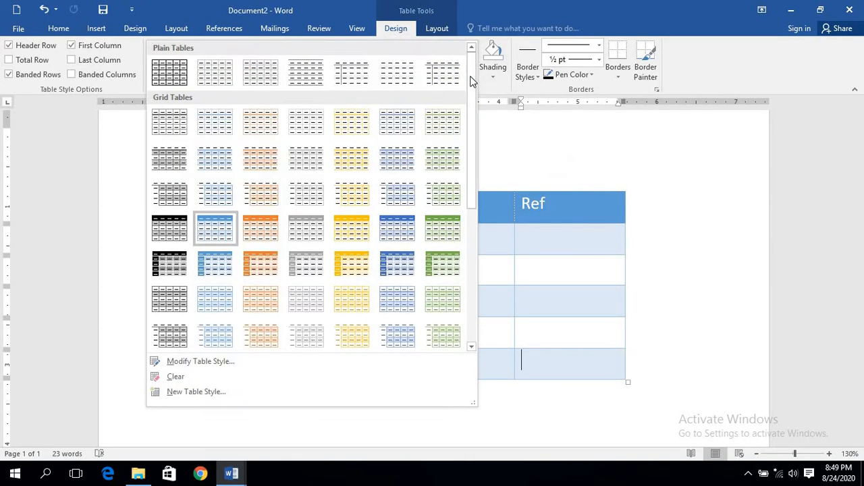
pyautogui.click(222, 337)
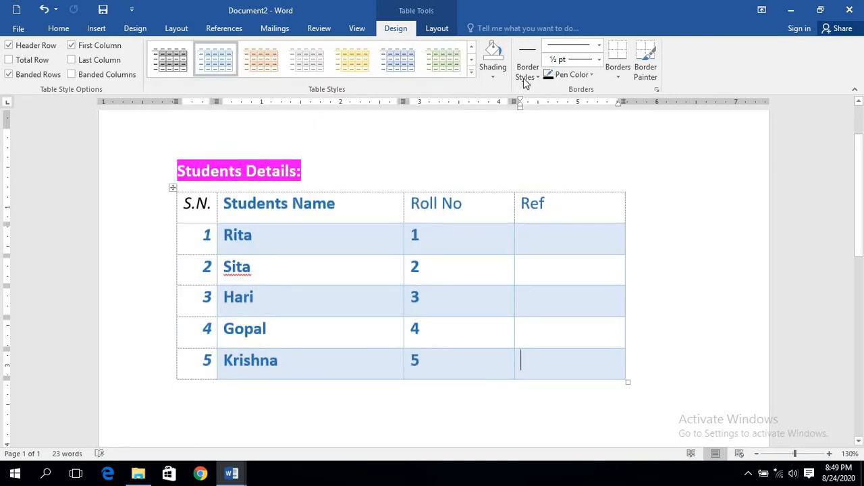
pyautogui.click(473, 71)
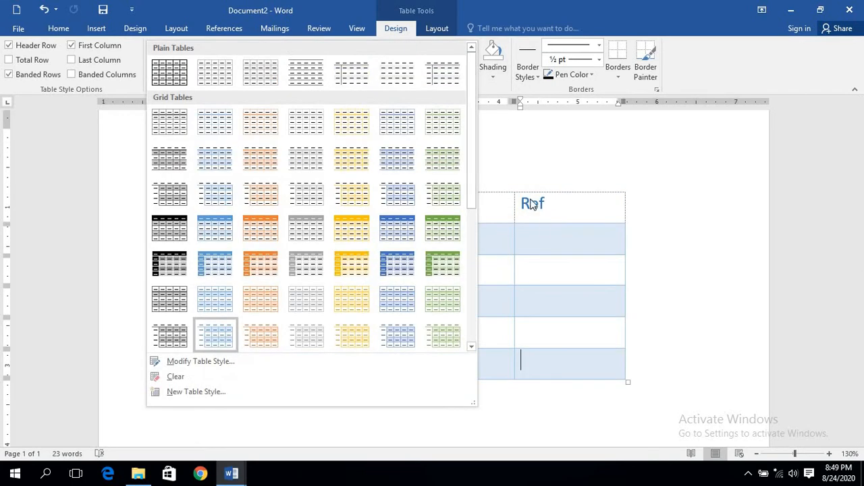
pyautogui.click(553, 214)
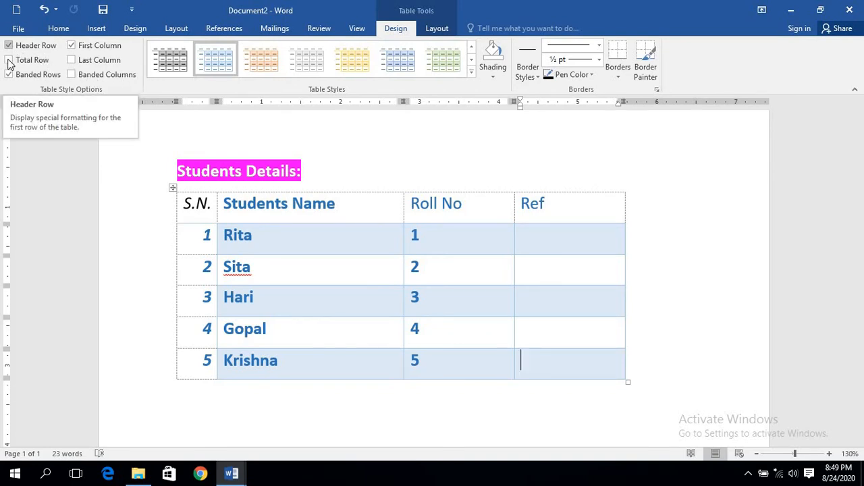
# - Uncheck Header Row, Banded Rows and First Column in Table Style Options
pyautogui.click(474, 74)
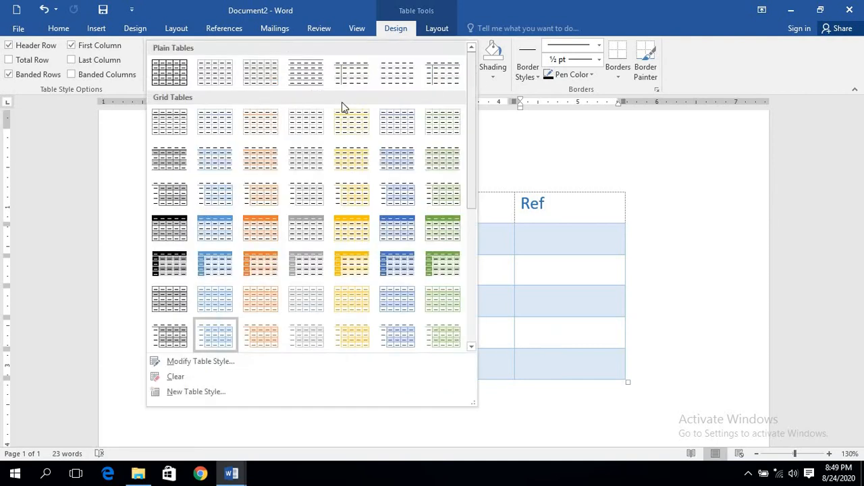
pyautogui.click(8, 45)
pyautogui.click(8, 74)
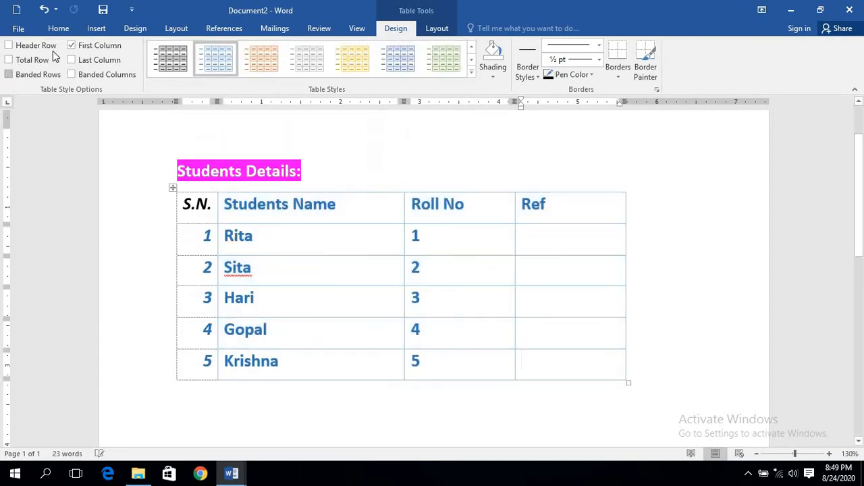
pyautogui.click(71, 45)
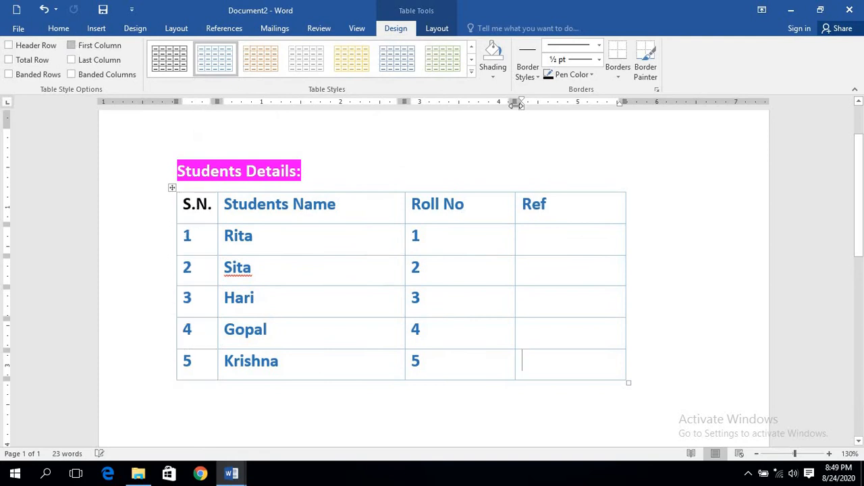
# - Browse the Table Styles gallery and close it without applying a style
pyautogui.click(471, 71)
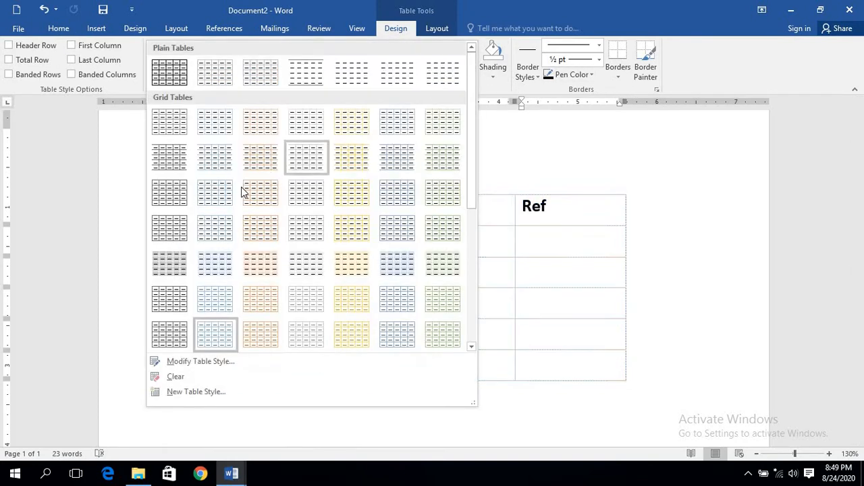
pyautogui.scroll(-5, 264, 187)
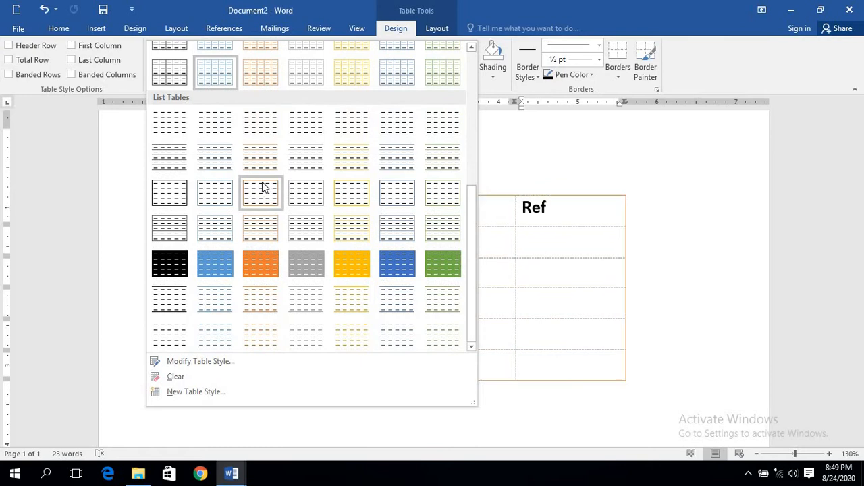
pyautogui.scroll(5, 263, 187)
pyautogui.scroll(-5, 265, 189)
pyautogui.scroll(5, 265, 194)
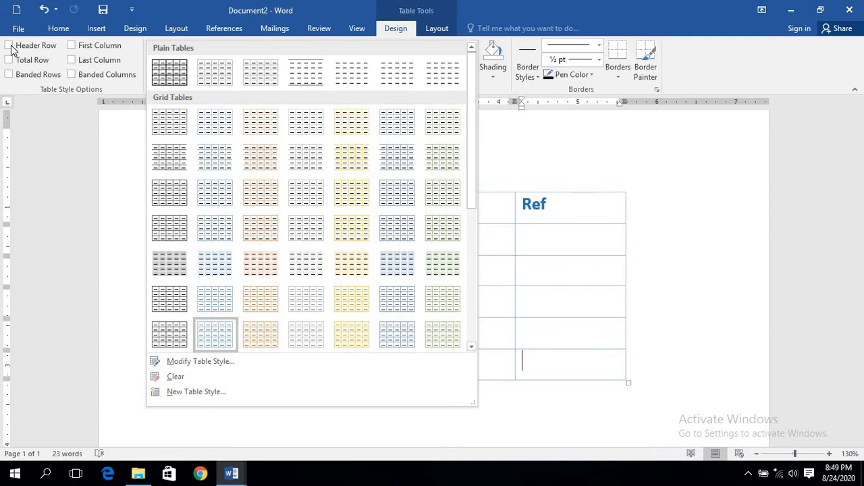
pyautogui.click(543, 145)
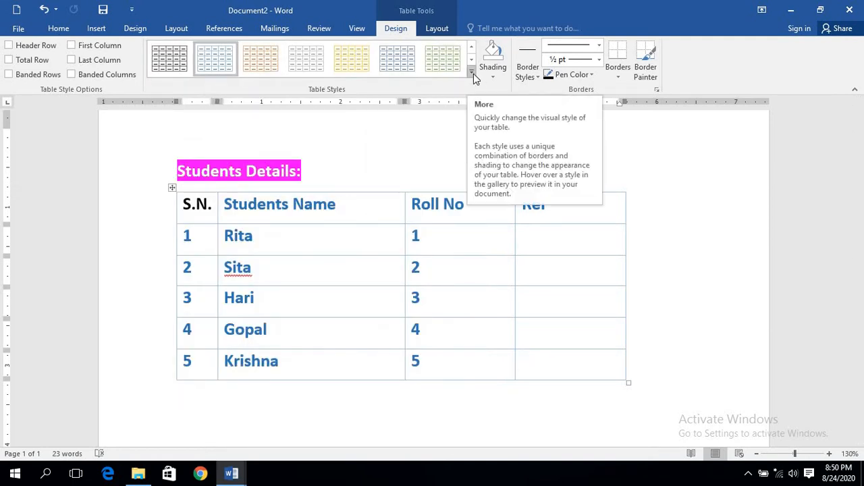
# - Check Header Row and Total Row, previewing the Table Styles gallery along the way
pyautogui.click(9, 45)
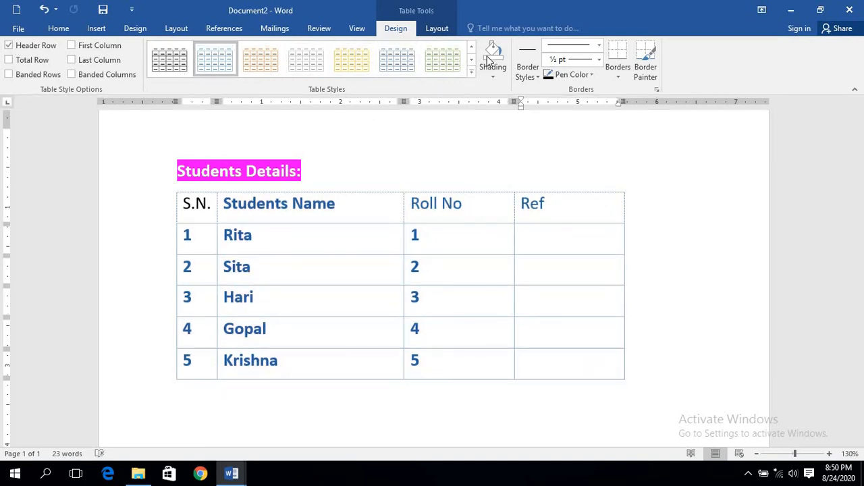
pyautogui.click(472, 73)
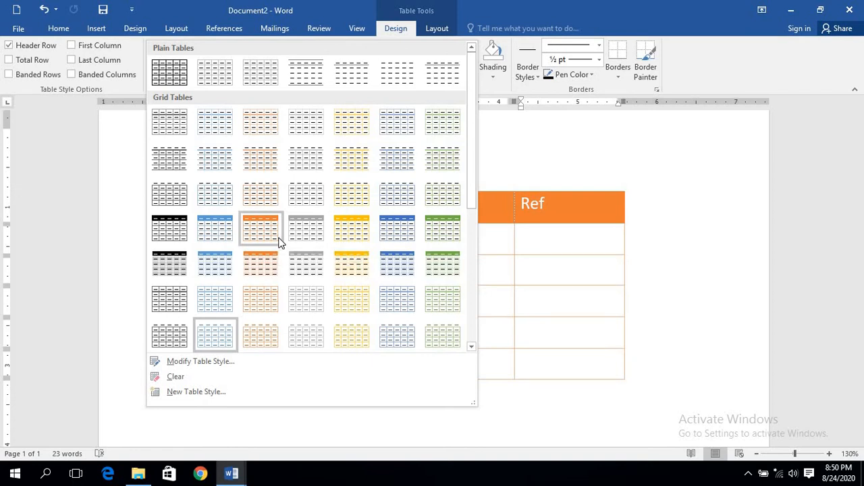
pyautogui.click(478, 68)
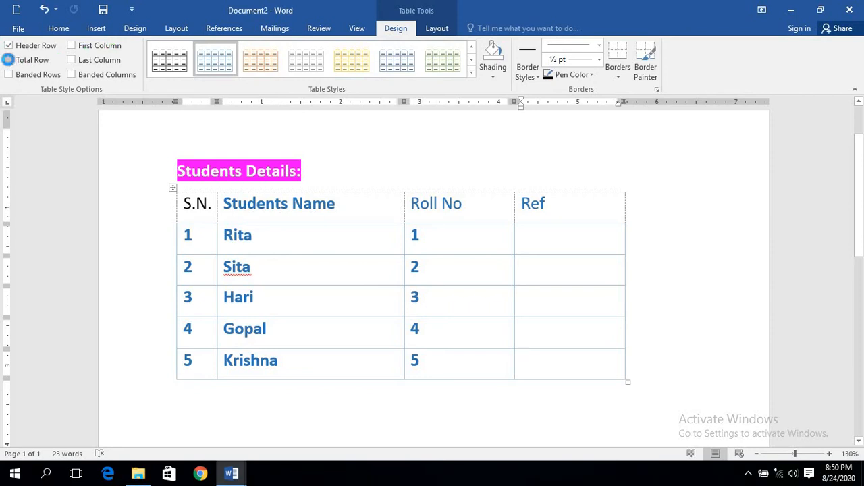
pyautogui.click(9, 60)
pyautogui.click(471, 68)
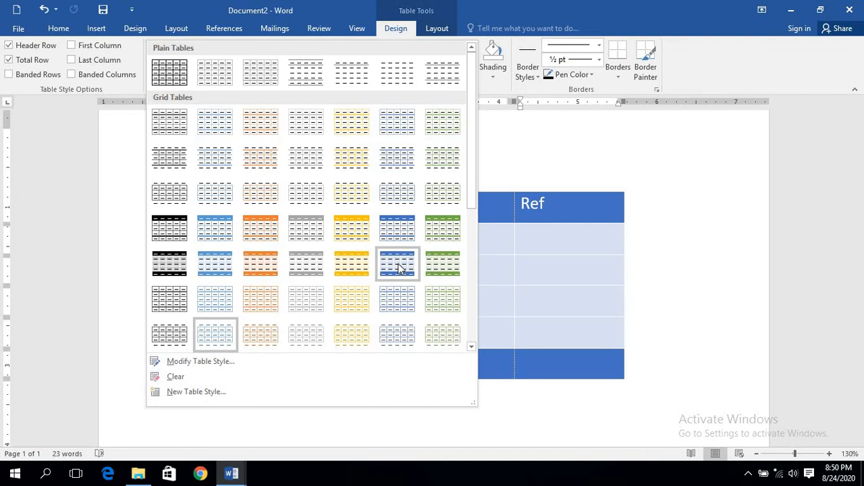
pyautogui.scroll(-3, 398, 268)
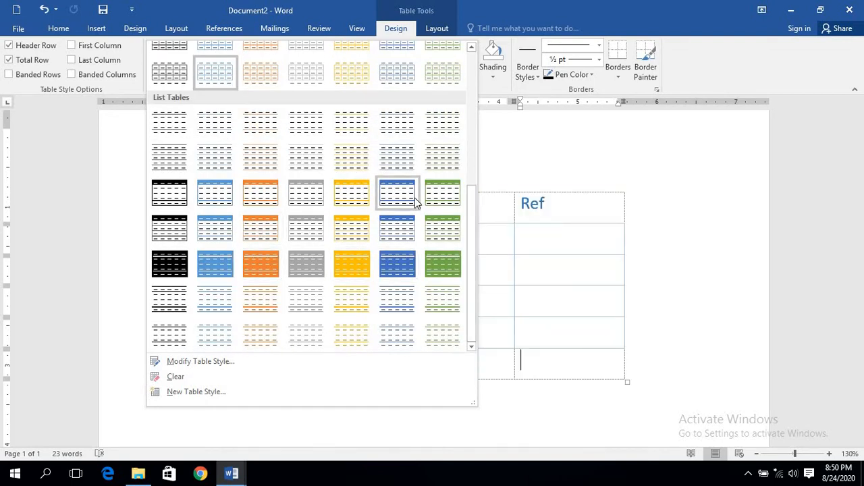
pyautogui.scroll(4, 270, 168)
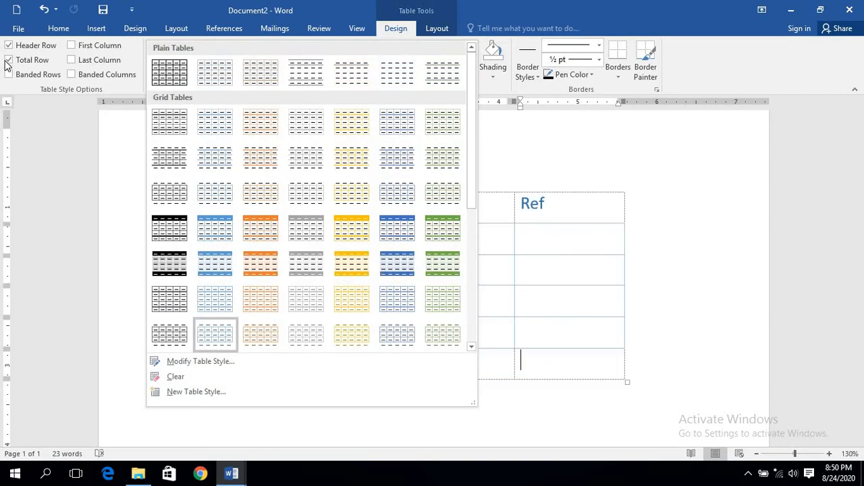
# - Check Banded Rows, First Column, Last Column and Banded Columns in Table Style Options
pyautogui.click(9, 75)
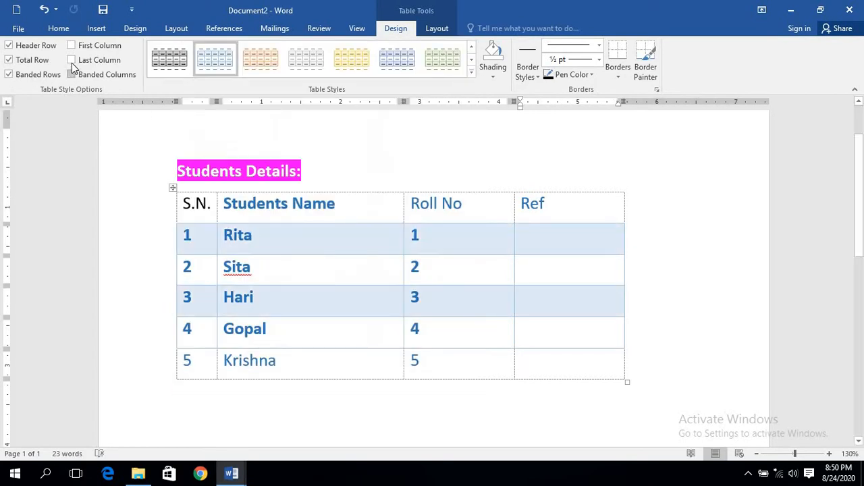
pyautogui.click(71, 46)
pyautogui.click(71, 60)
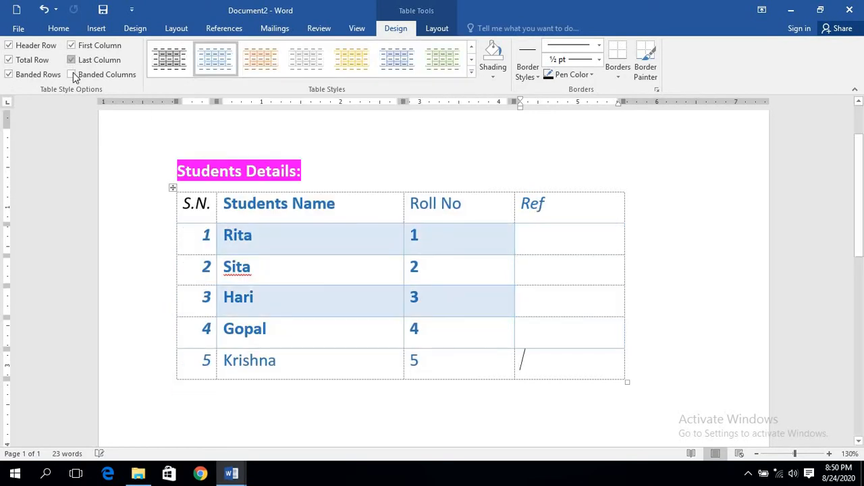
pyautogui.click(70, 75)
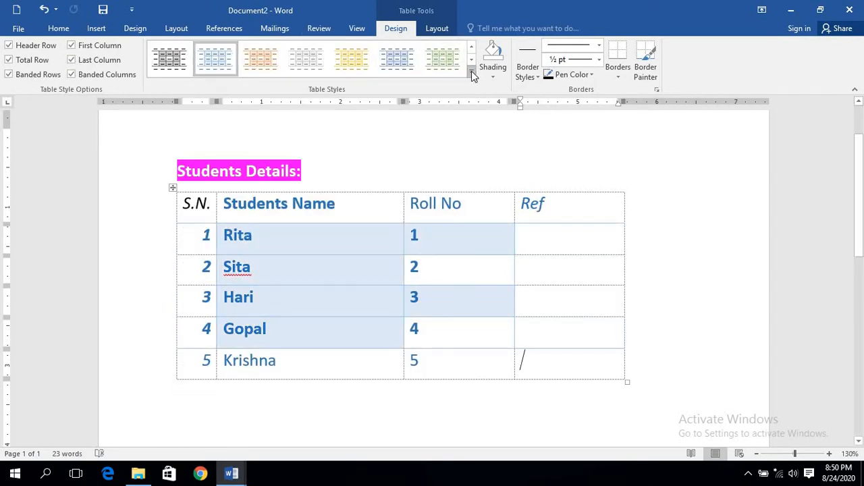
# - Apply a blue List Table style from the Table Styles gallery
pyautogui.click(471, 70)
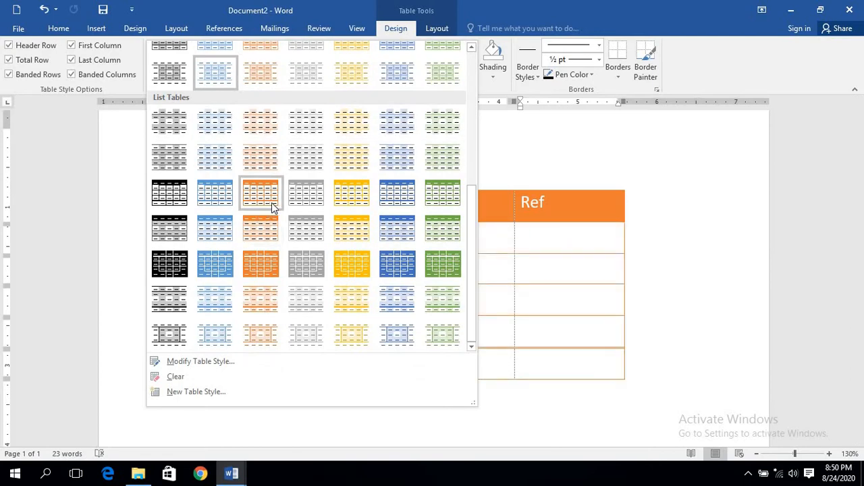
pyautogui.scroll(5, 272, 203)
pyautogui.scroll(-3, 262, 206)
pyautogui.scroll(-3, 260, 204)
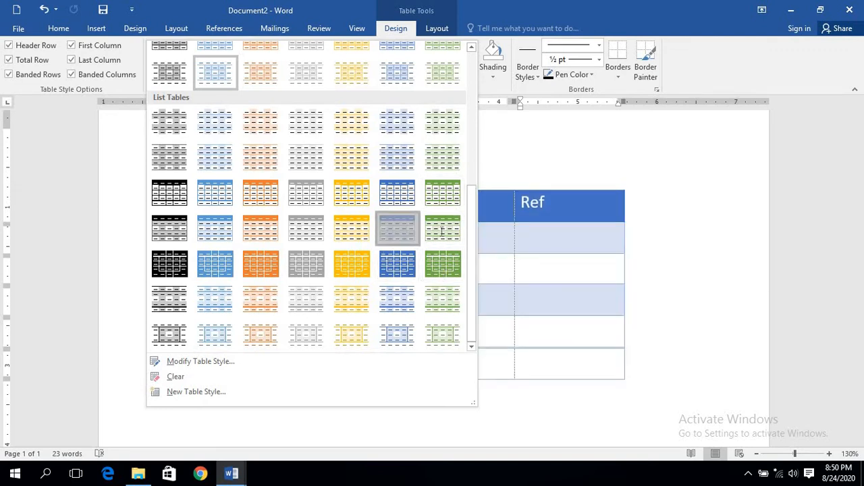
pyautogui.click(403, 236)
pyautogui.click(403, 154)
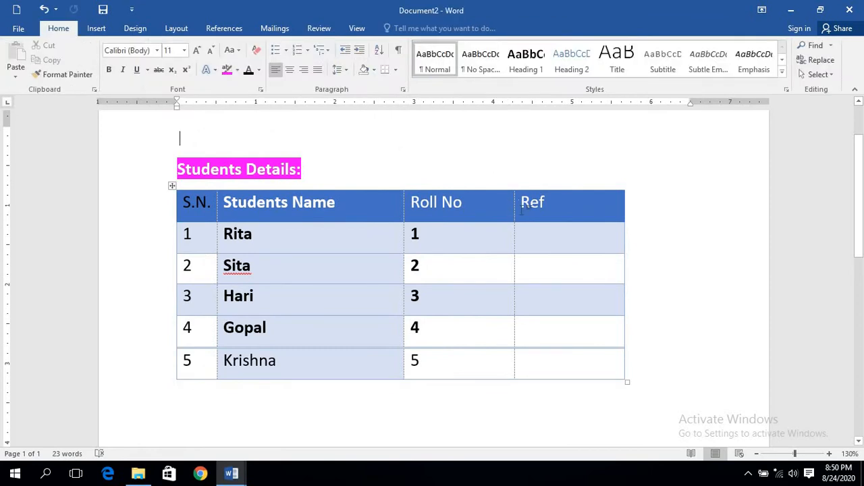
# - Put the cursor in the Students Name header cell and show the Table Tools Design options
pyautogui.scroll(2, 522, 210)
pyautogui.scroll(-5, 492, 204)
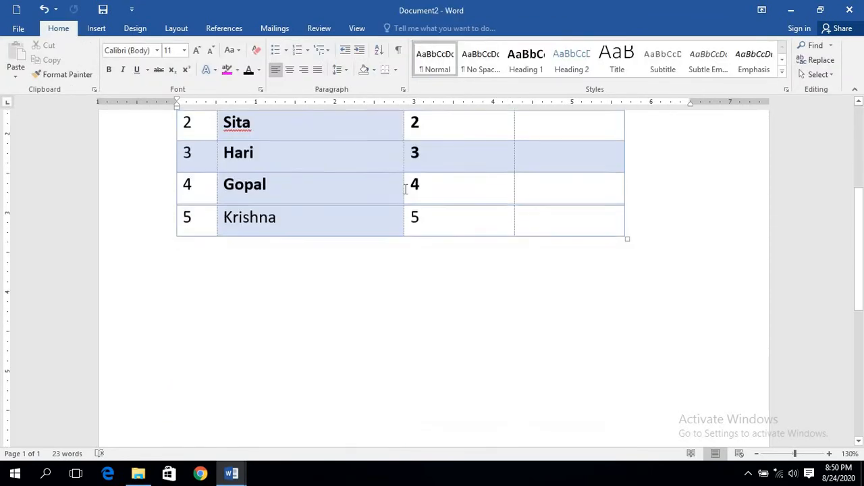
pyautogui.scroll(5, 412, 203)
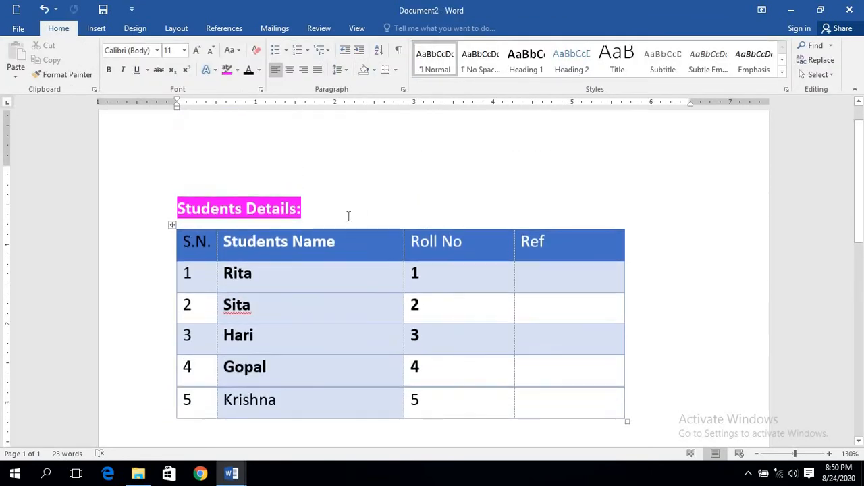
pyautogui.click(267, 251)
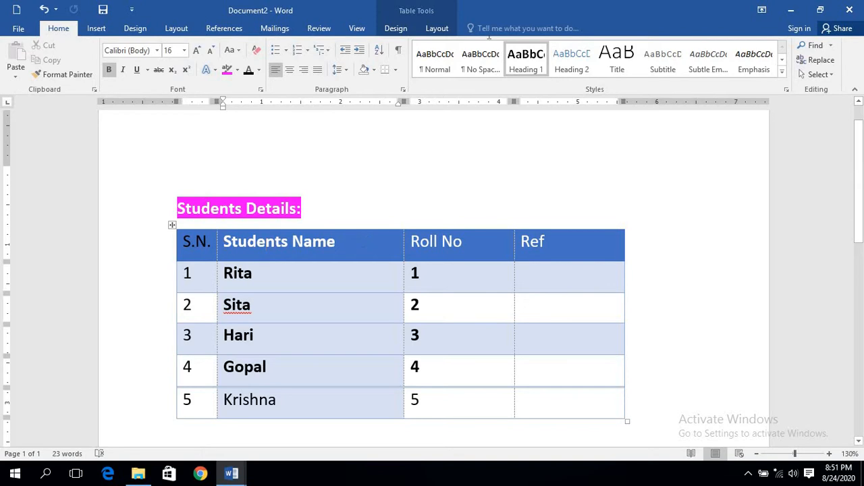
pyautogui.click(395, 28)
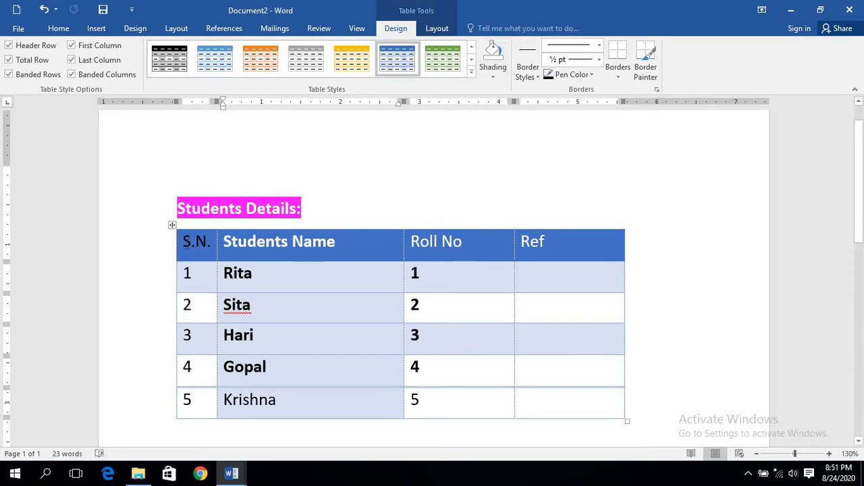
pyautogui.click(181, 244)
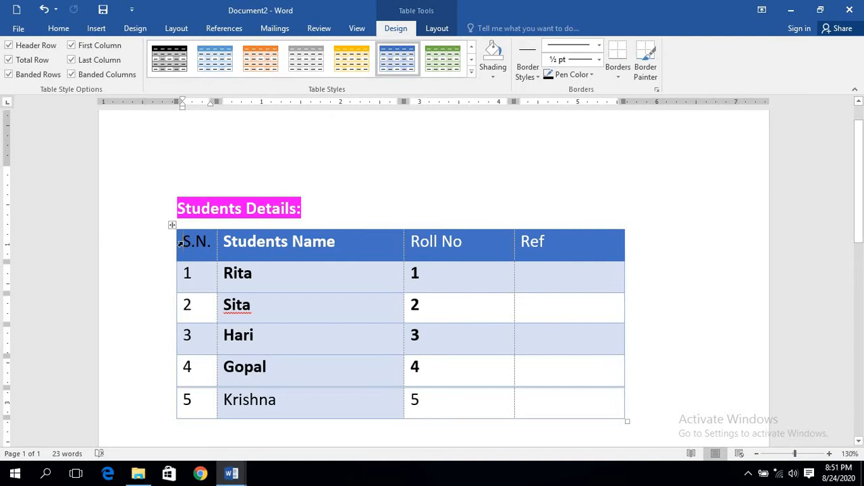
pyautogui.click(480, 259)
pyautogui.moveTo(582, 243)
pyautogui.mouseDown()
pyautogui.moveTo(287, 227)
pyautogui.moveTo(192, 242)
pyautogui.mouseUp()
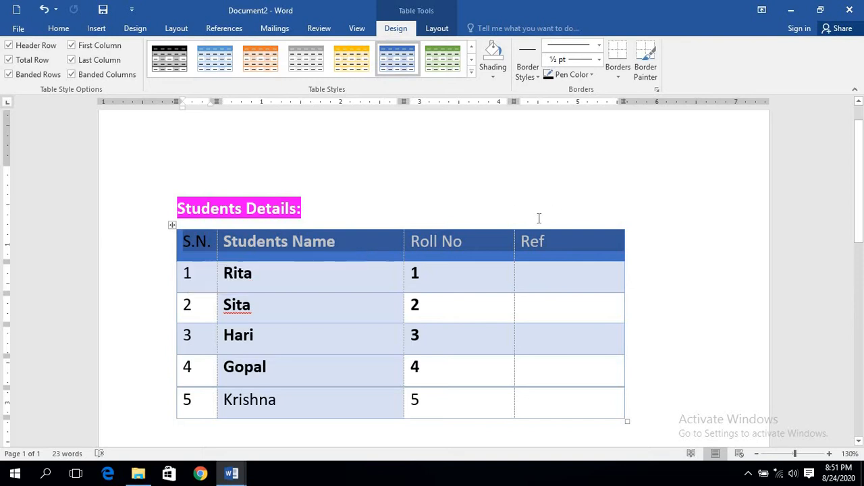
pyautogui.click(585, 247)
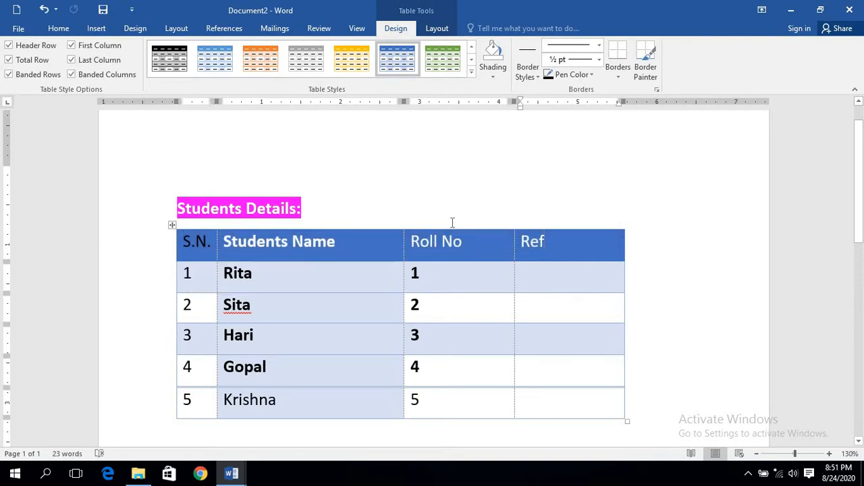
pyautogui.scroll(-1, 449, 223)
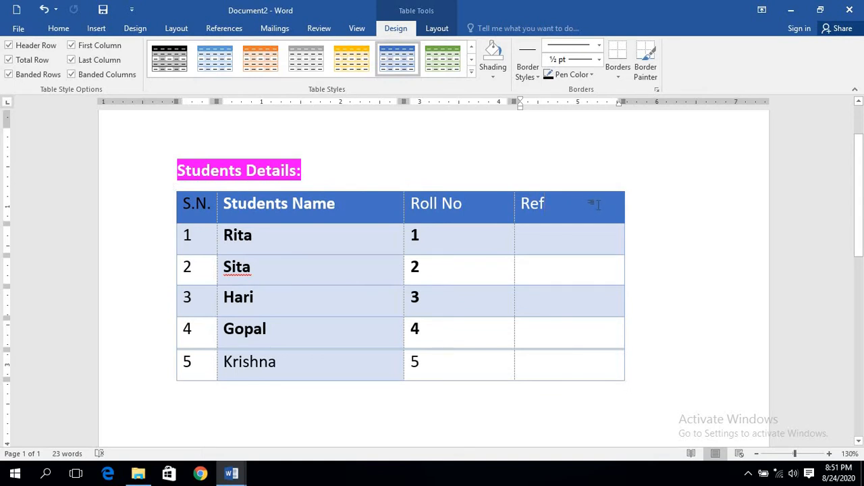
pyautogui.moveTo(562, 198); pyautogui.dragTo(210, 207)
pyautogui.moveTo(529, 236); pyautogui.dragTo(188, 246)
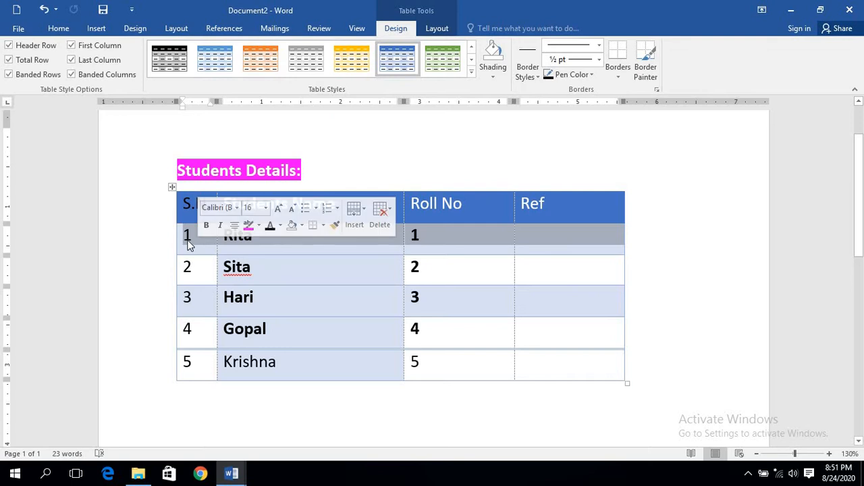
pyautogui.click(479, 270)
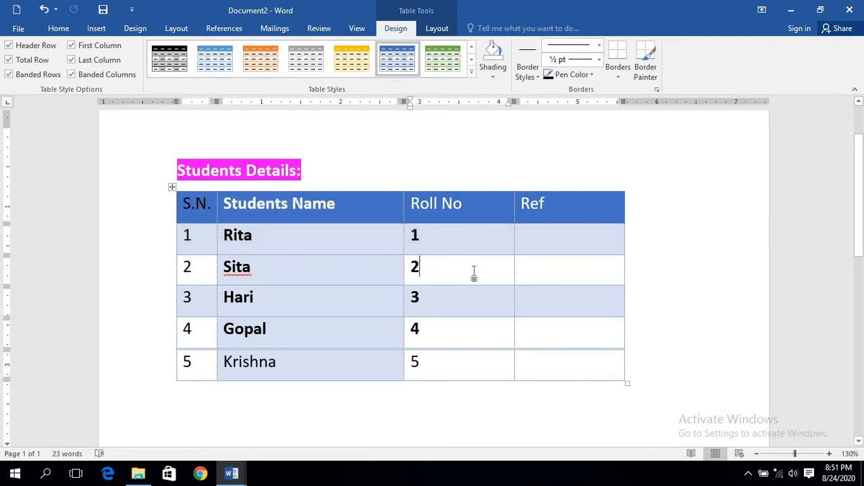
pyautogui.click(407, 265)
pyautogui.click(335, 270)
pyautogui.moveTo(231, 216); pyautogui.dragTo(253, 358)
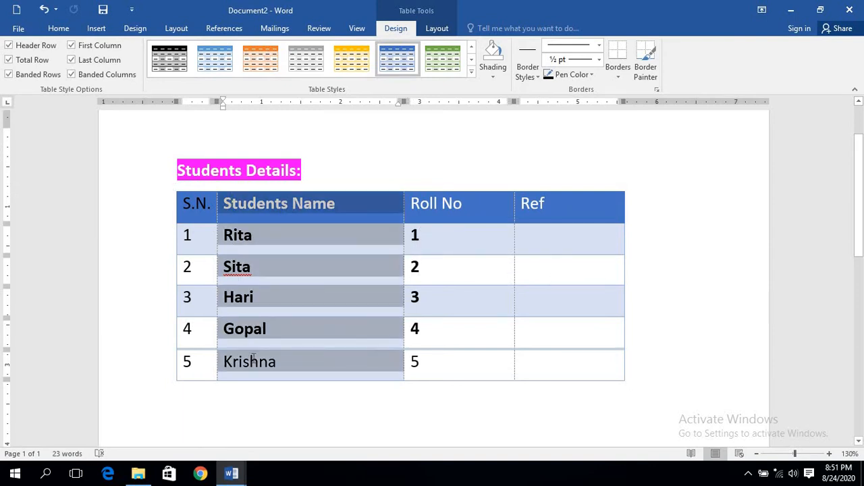
pyautogui.moveTo(428, 238); pyautogui.dragTo(445, 349)
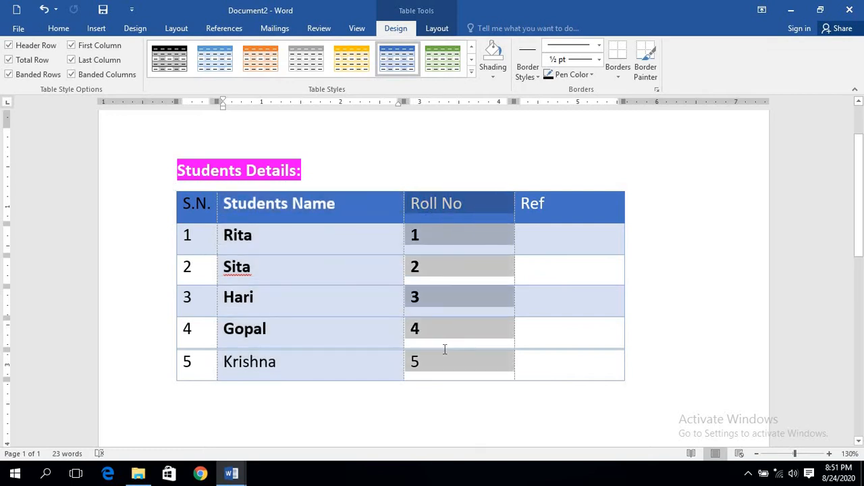
pyautogui.click(560, 276)
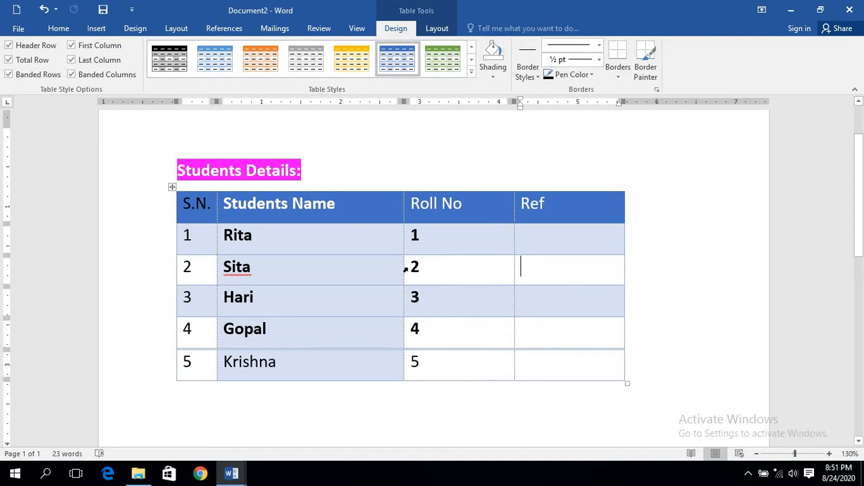
pyautogui.scroll(-3, 471, 255)
pyautogui.scroll(2, 466, 264)
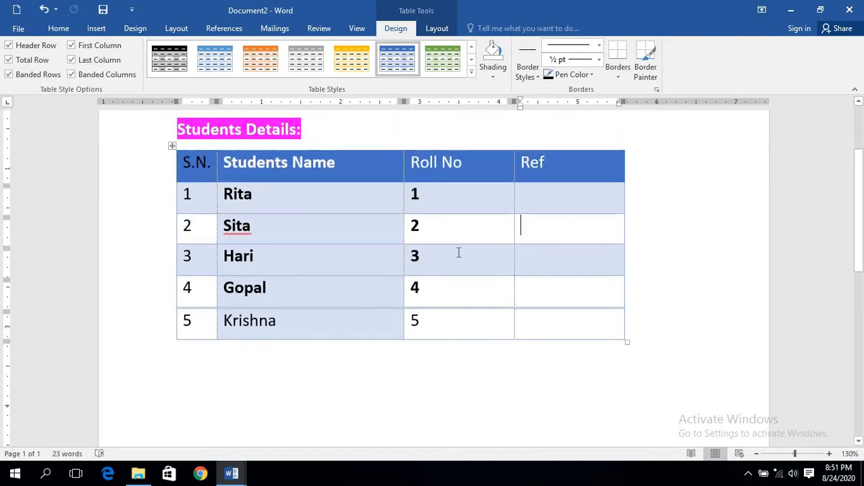
pyautogui.scroll(-2, 459, 251)
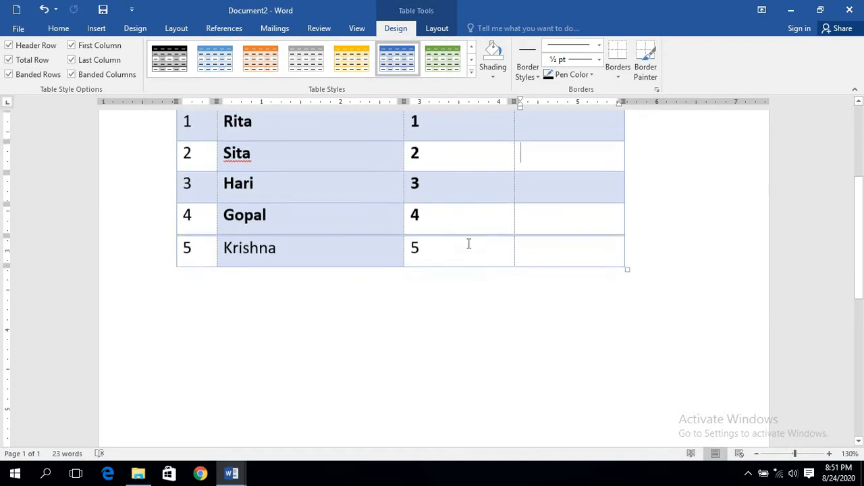
pyautogui.click(561, 251)
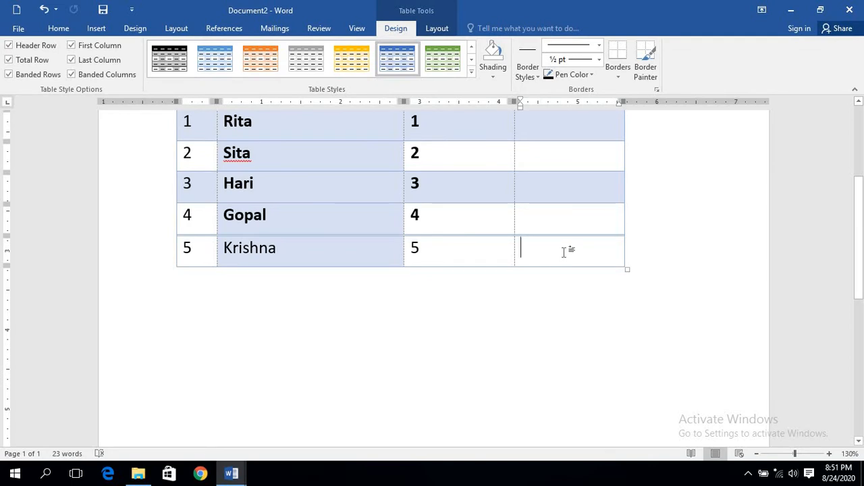
# - Add a blank row beneath the Krishna row at the bottom of the student table
pyautogui.press('Tab')
pyautogui.scroll(3, 452, 267)
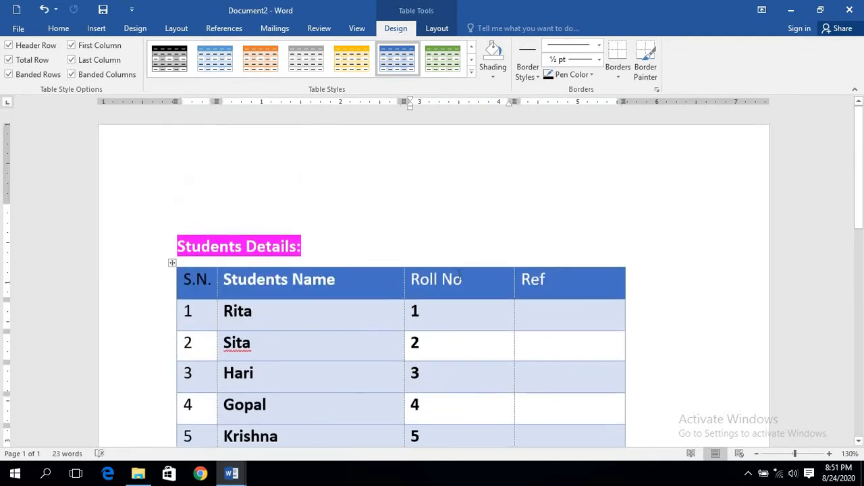
pyautogui.scroll(-3, 459, 274)
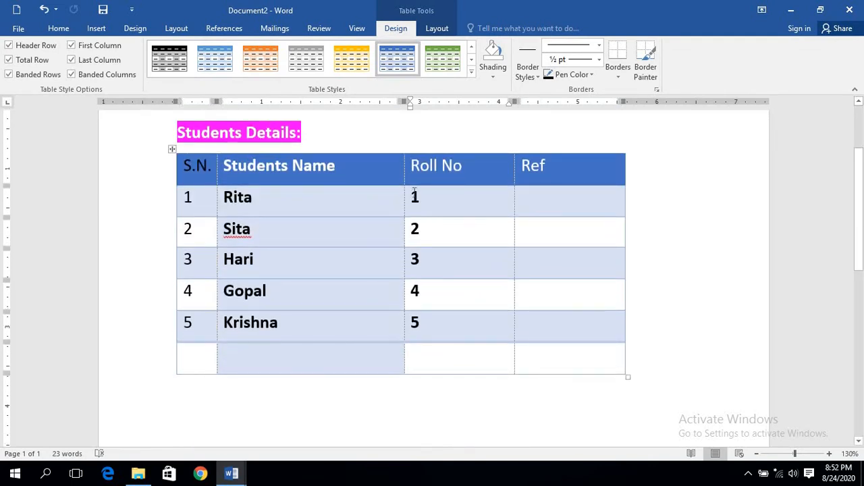
pyautogui.moveTo(414, 191); pyautogui.dragTo(457, 226)
pyautogui.scroll(5, 459, 235)
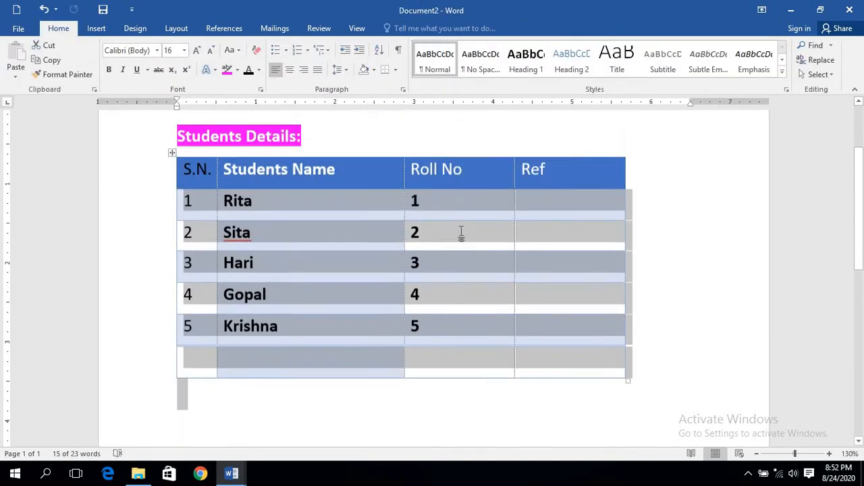
pyautogui.scroll(3, 461, 233)
pyautogui.click(445, 313)
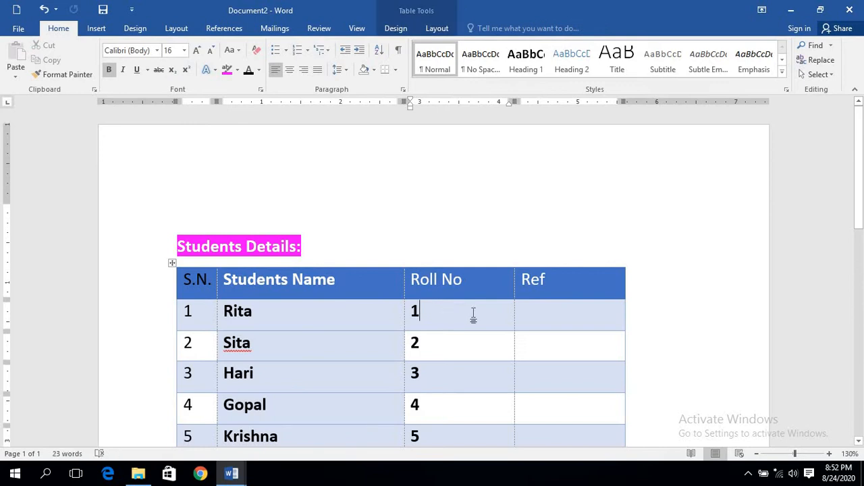
pyautogui.click(465, 265)
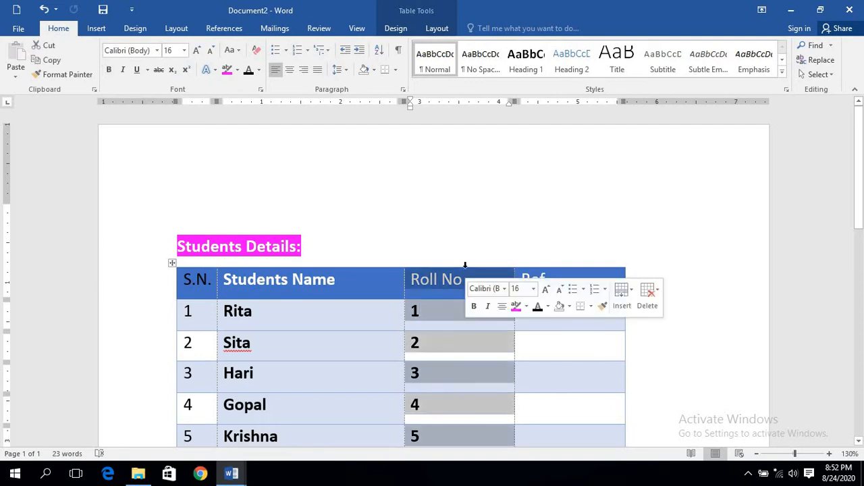
pyautogui.scroll(-2, 466, 245)
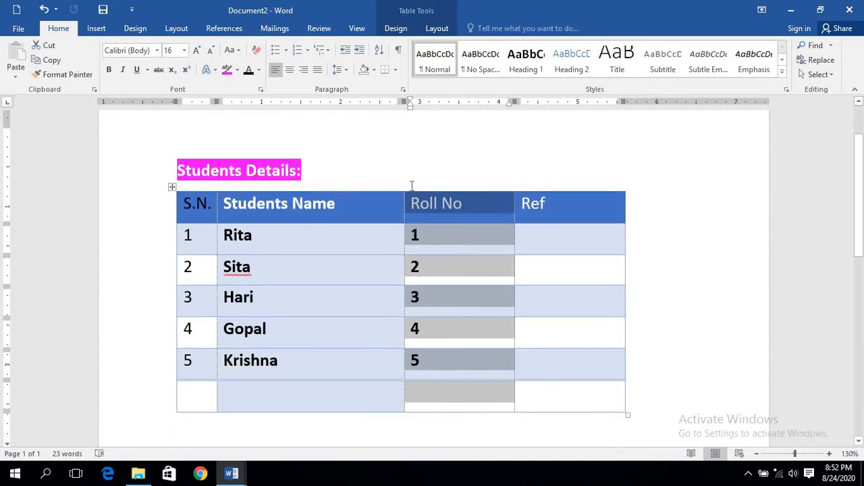
pyautogui.click(325, 189)
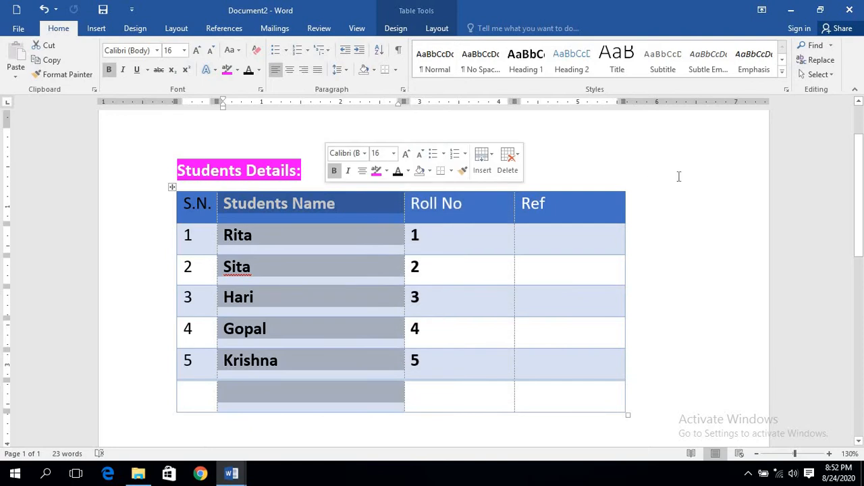
pyautogui.click(567, 190)
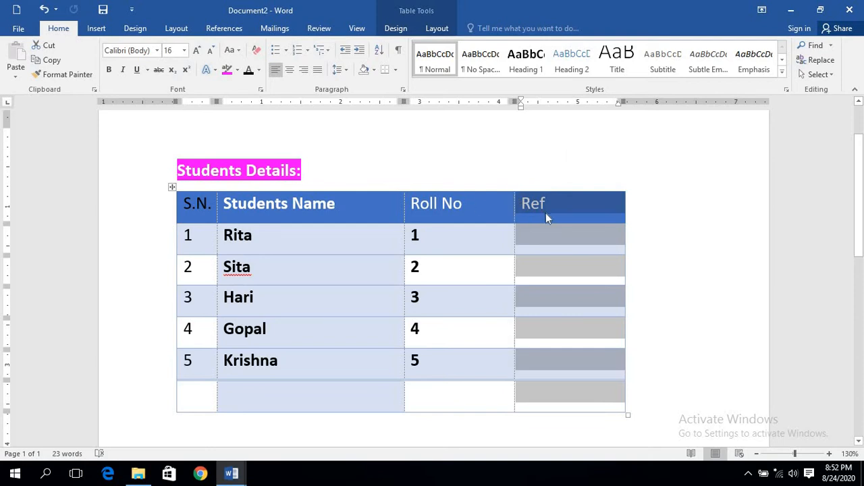
pyautogui.click(471, 191)
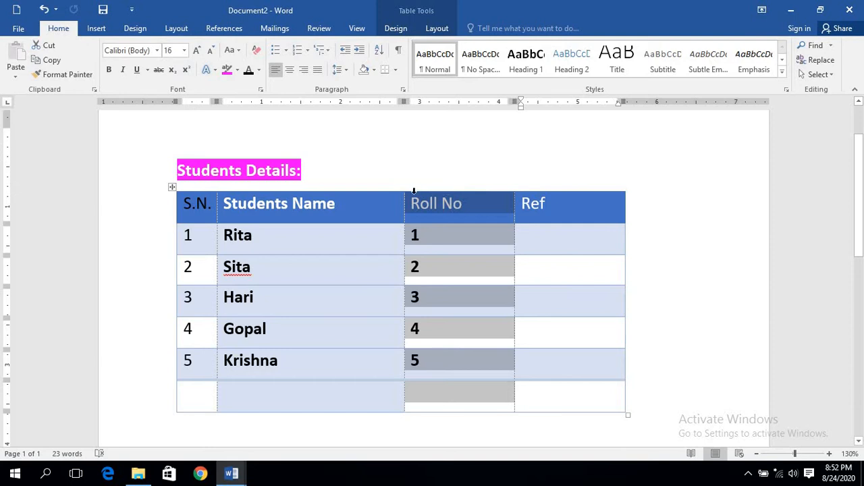
pyautogui.moveTo(414, 191)
pyautogui.mouseDown()
pyautogui.moveTo(370, 191)
pyautogui.moveTo(431, 189)
pyautogui.mouseUp()
pyautogui.moveTo(530, 200); pyautogui.dragTo(197, 205)
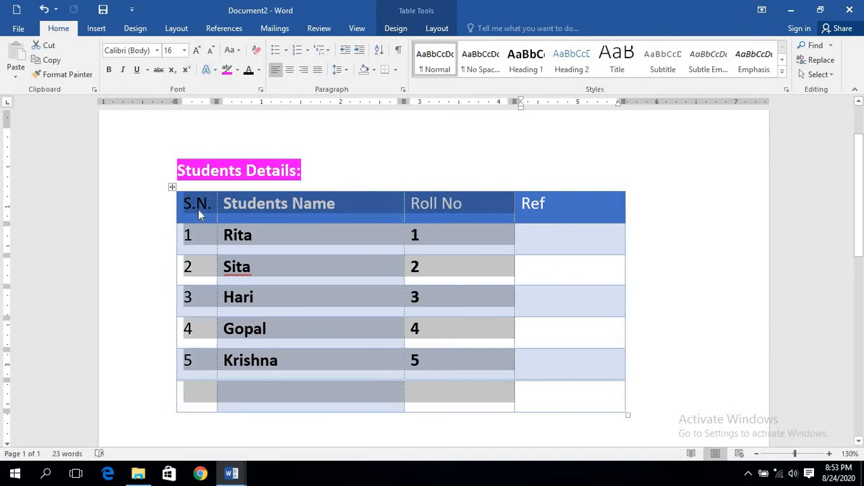
pyautogui.click(512, 148)
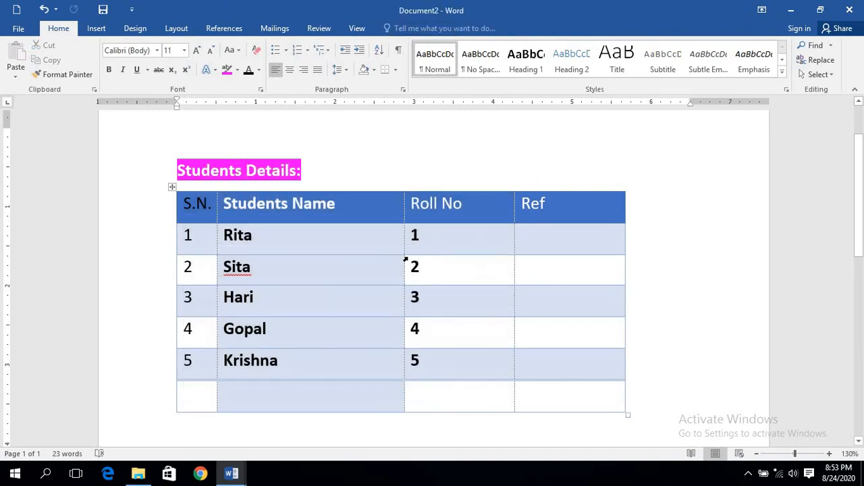
pyautogui.click(355, 272)
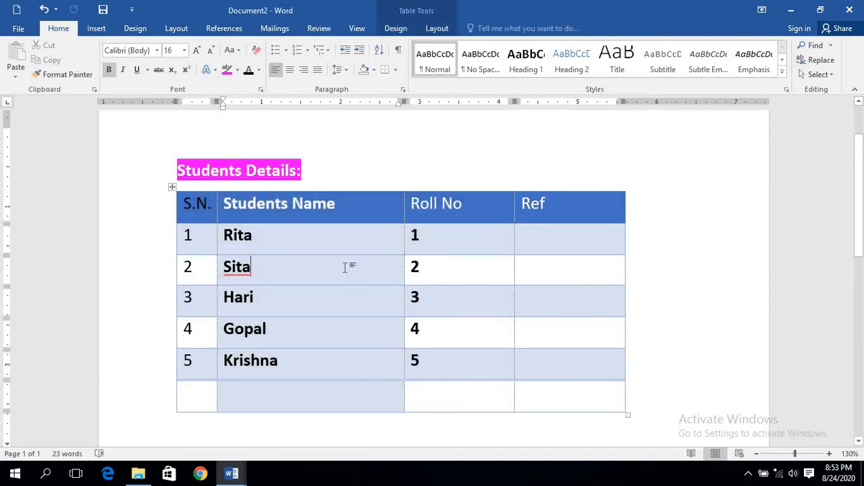
pyautogui.click(172, 187)
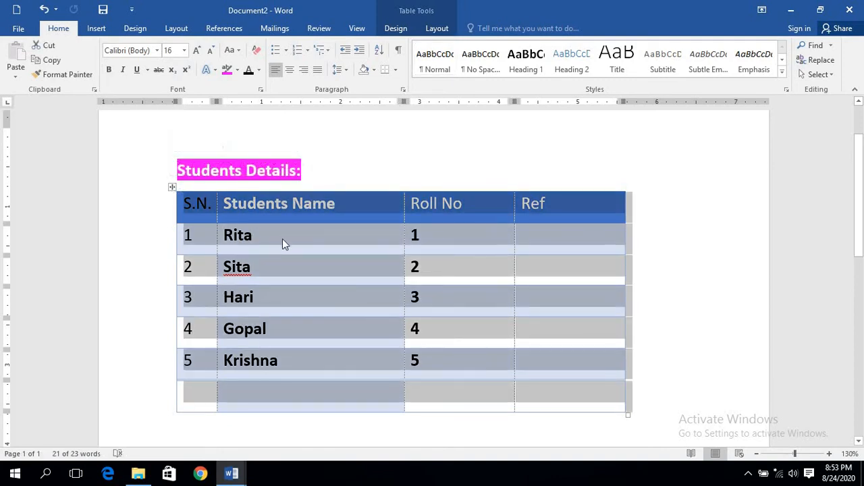
pyautogui.click(283, 239)
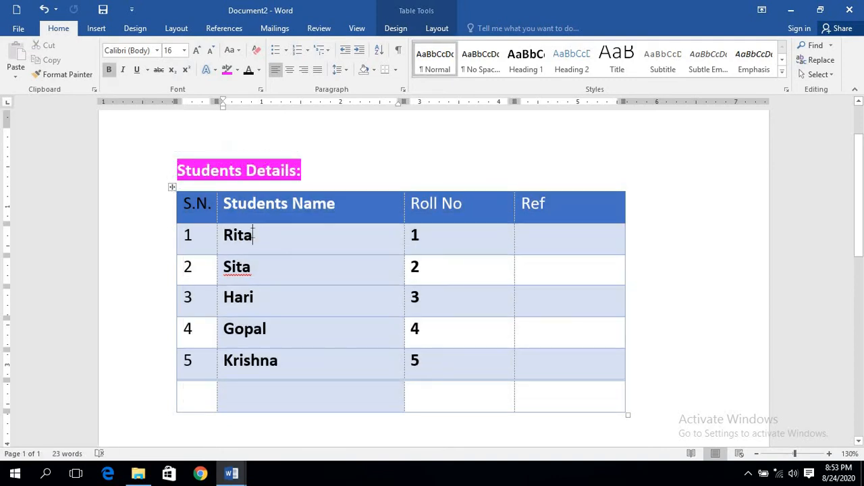
pyautogui.click(171, 187)
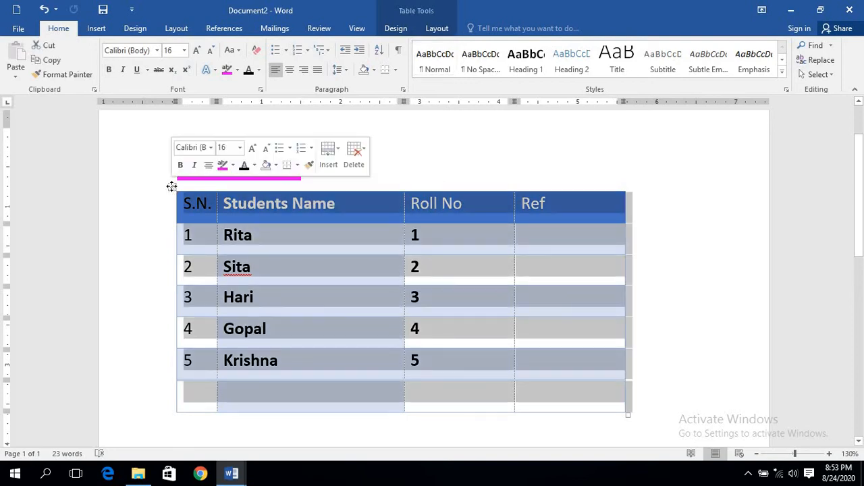
pyautogui.click(309, 234)
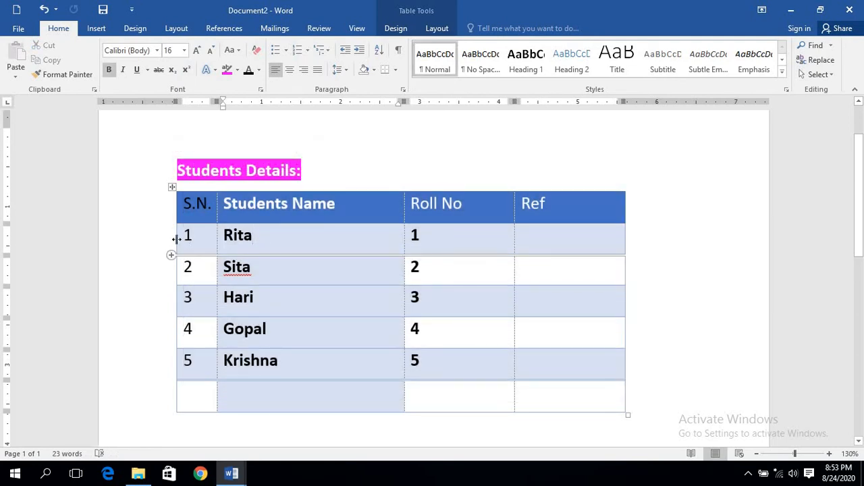
pyautogui.moveTo(192, 237); pyautogui.dragTo(568, 251)
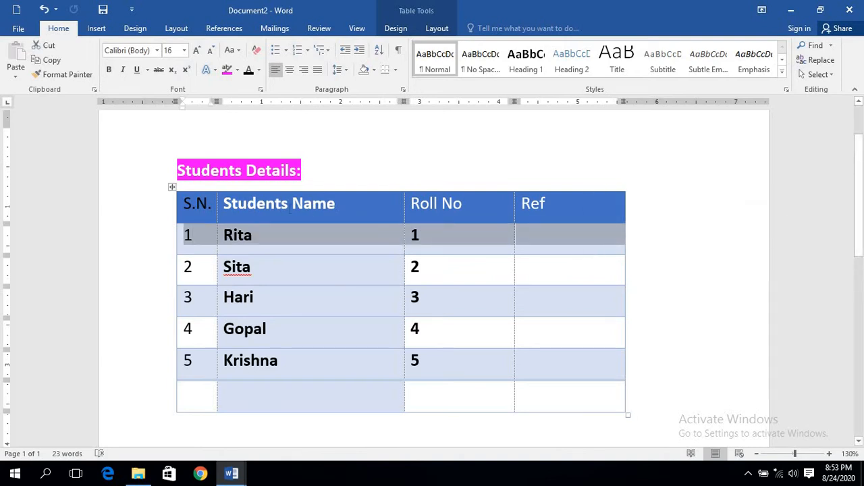
pyautogui.click(159, 243)
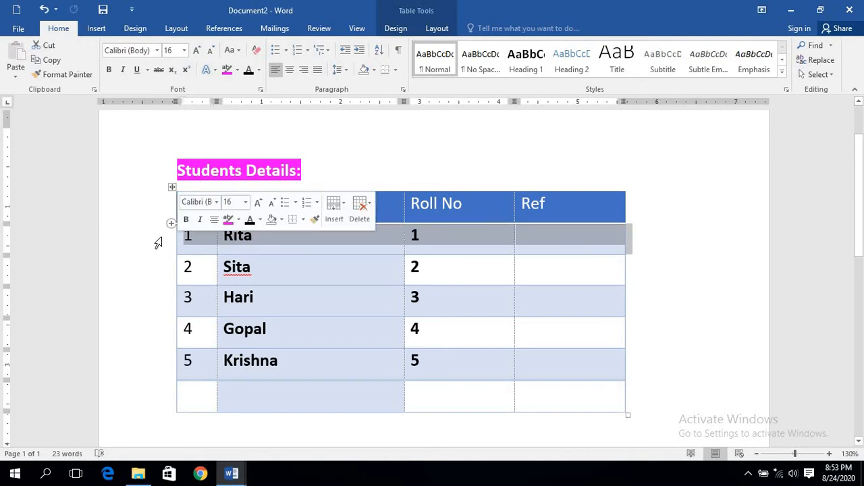
pyautogui.click(158, 277)
pyautogui.click(159, 307)
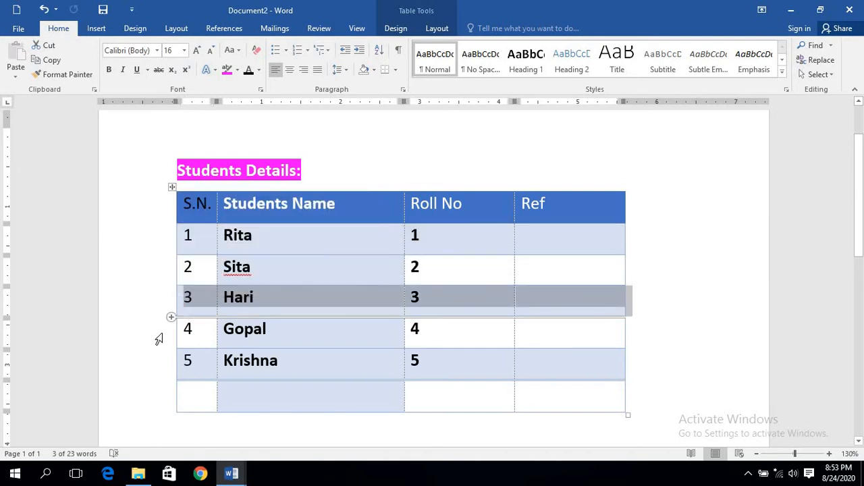
pyautogui.click(161, 339)
pyautogui.click(162, 366)
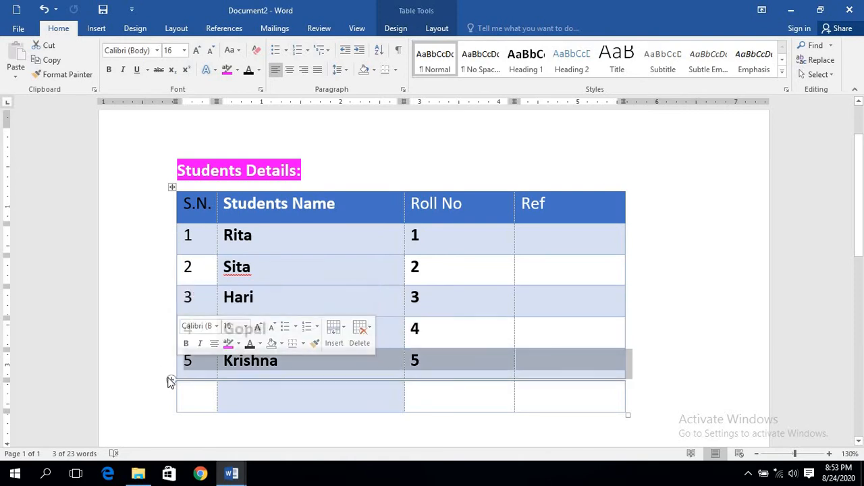
pyautogui.click(395, 266)
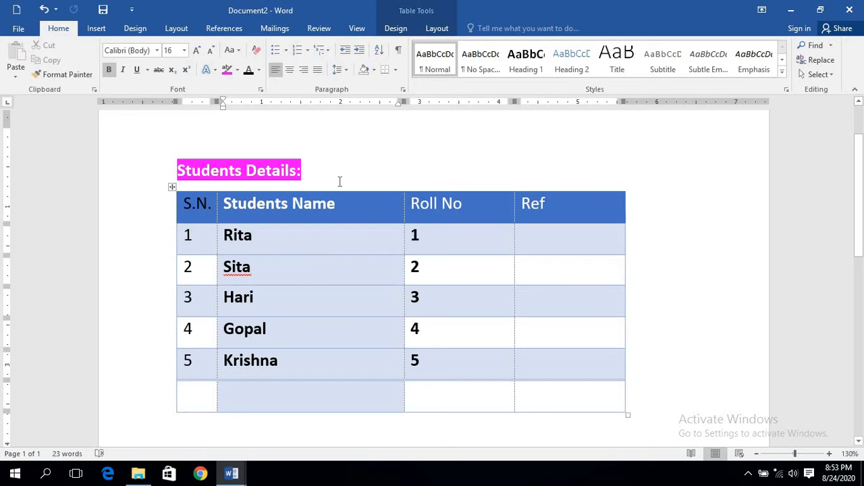
pyautogui.click(305, 244)
pyautogui.moveTo(597, 207)
pyautogui.mouseDown()
pyautogui.moveTo(296, 224)
pyautogui.moveTo(297, 217)
pyautogui.moveTo(196, 205)
pyautogui.mouseUp()
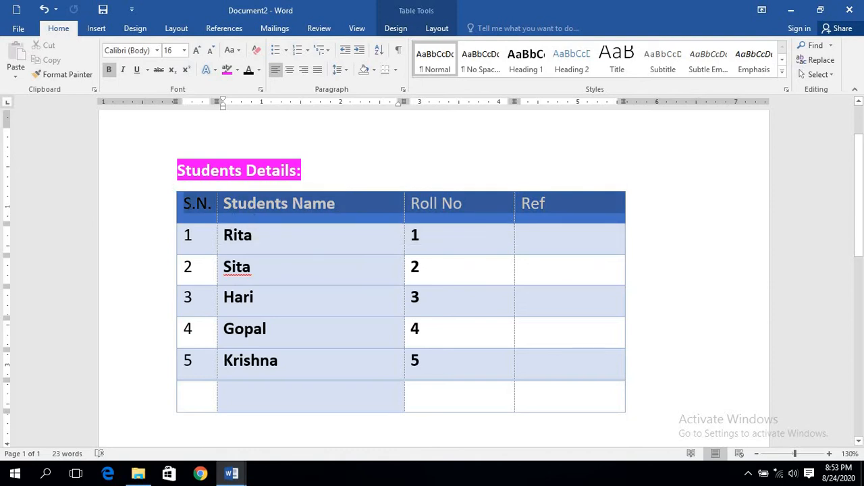
# - Shade the student table's header row orange
pyautogui.click(396, 28)
pyautogui.click(405, 202)
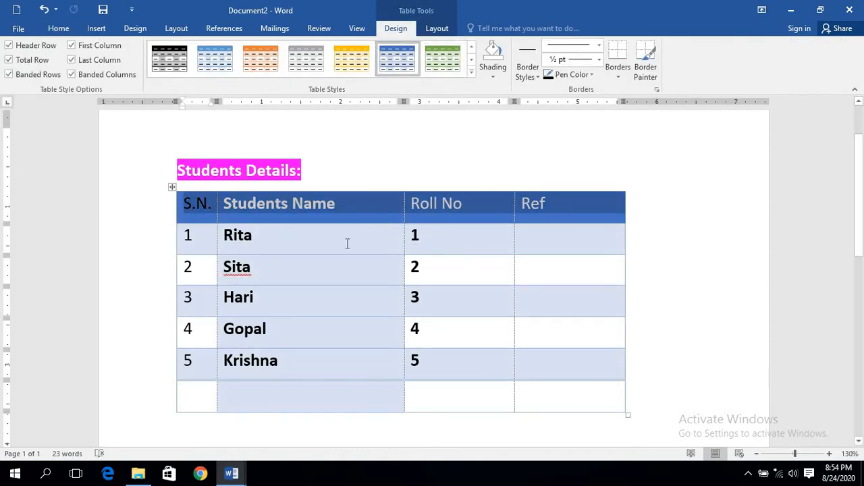
pyautogui.doubleClick(188, 206)
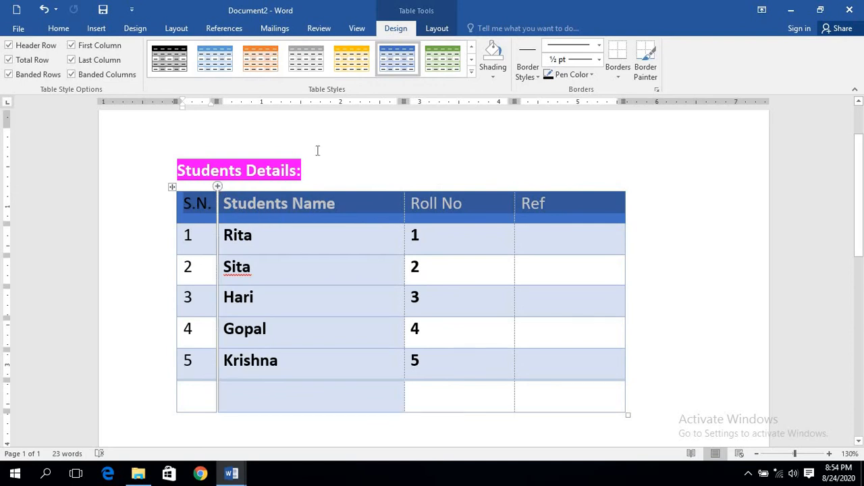
pyautogui.click(495, 76)
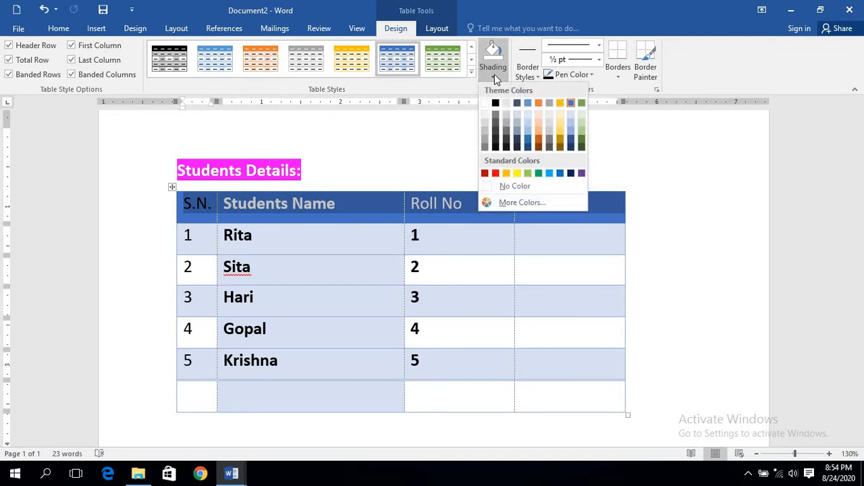
pyautogui.click(540, 104)
pyautogui.click(256, 234)
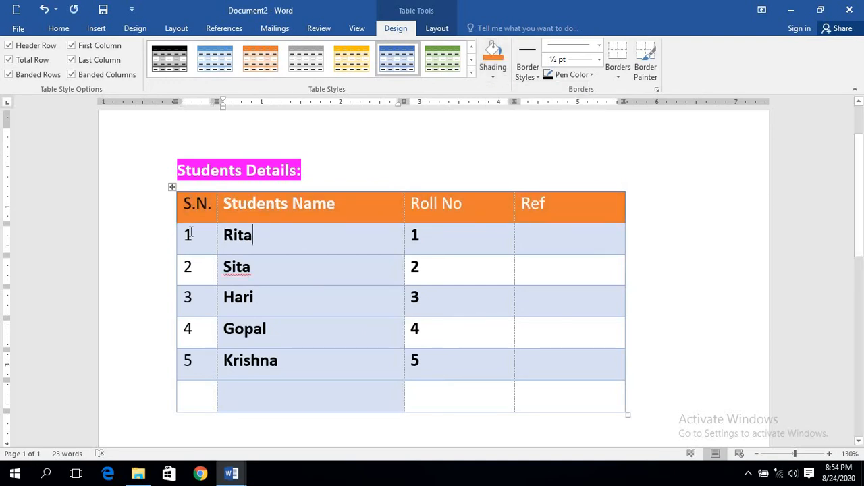
# - Shade the S.N. column's numbered cells dark blue, down to the empty last row
pyautogui.moveTo(184, 235); pyautogui.dragTo(179, 388)
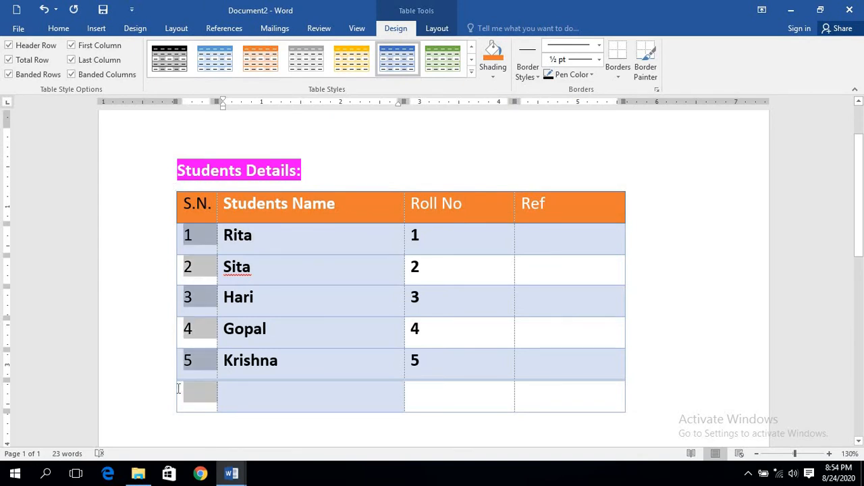
pyautogui.click(494, 77)
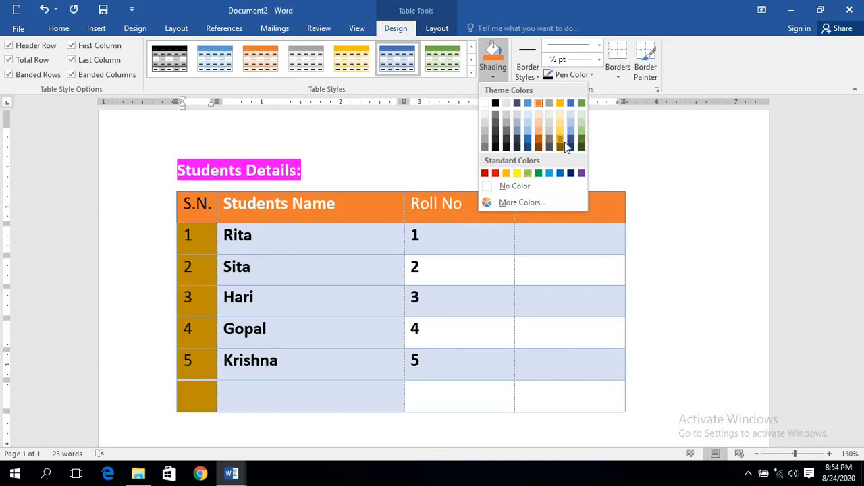
pyautogui.click(573, 149)
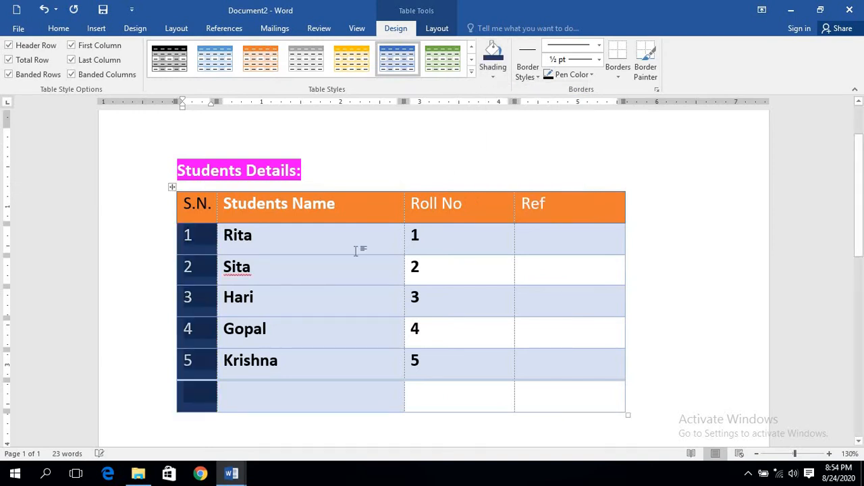
pyautogui.click(347, 271)
pyautogui.click(472, 272)
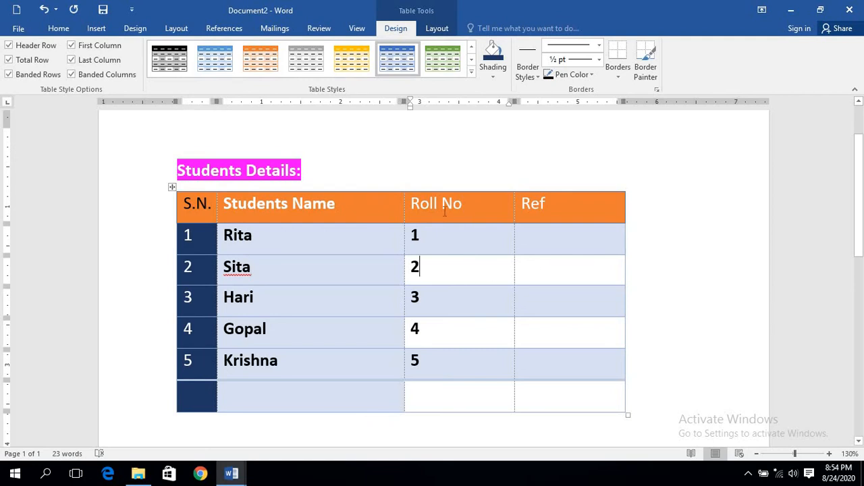
pyautogui.scroll(-1, 441, 211)
pyautogui.scroll(1, 437, 218)
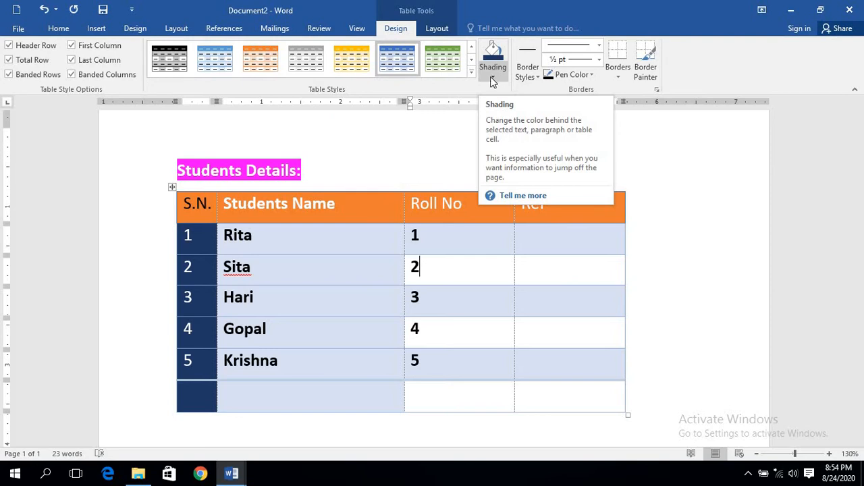
# - Look through the table-style and border-style lists without changes, then select the whole student table
pyautogui.click(471, 73)
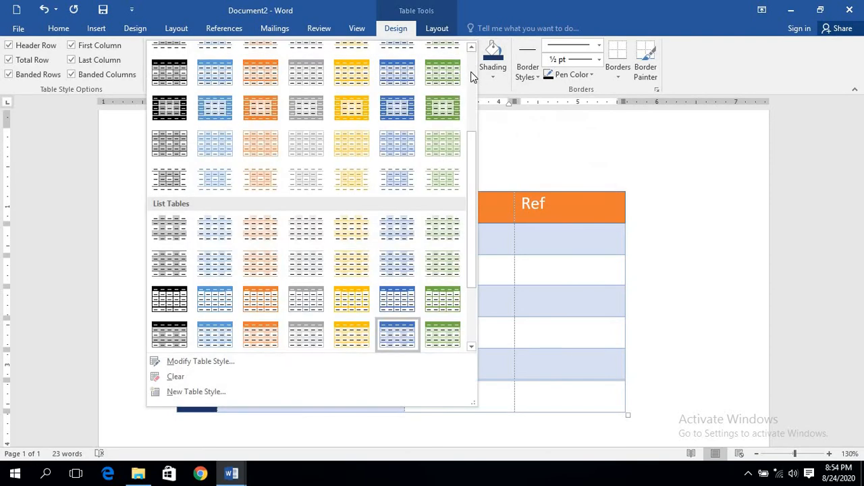
pyautogui.scroll(3, 472, 76)
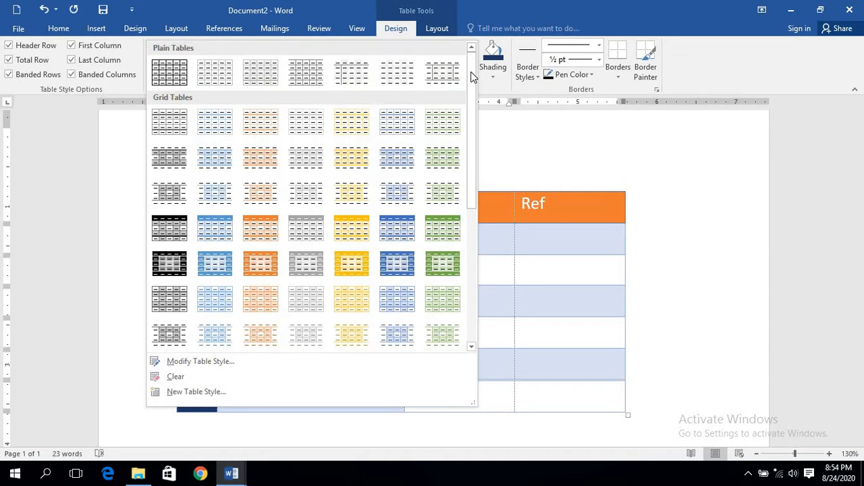
pyautogui.click(573, 132)
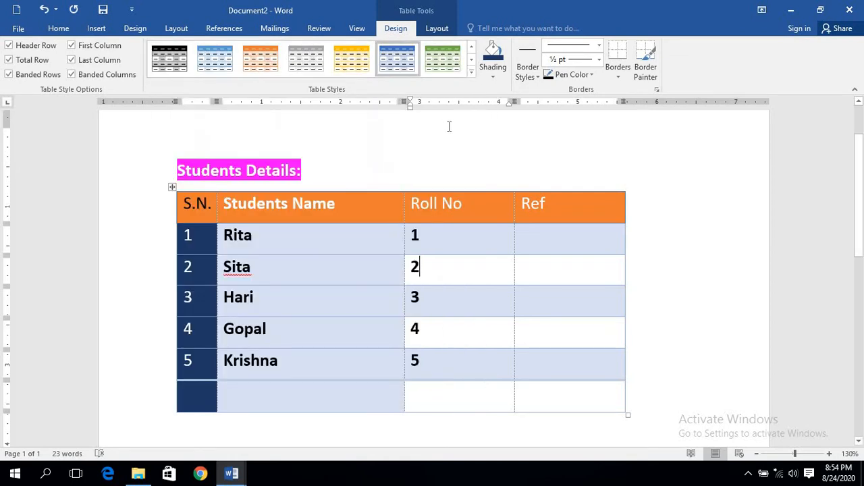
pyautogui.click(249, 239)
pyautogui.moveTo(225, 237); pyautogui.dragTo(298, 238)
pyautogui.click(298, 239)
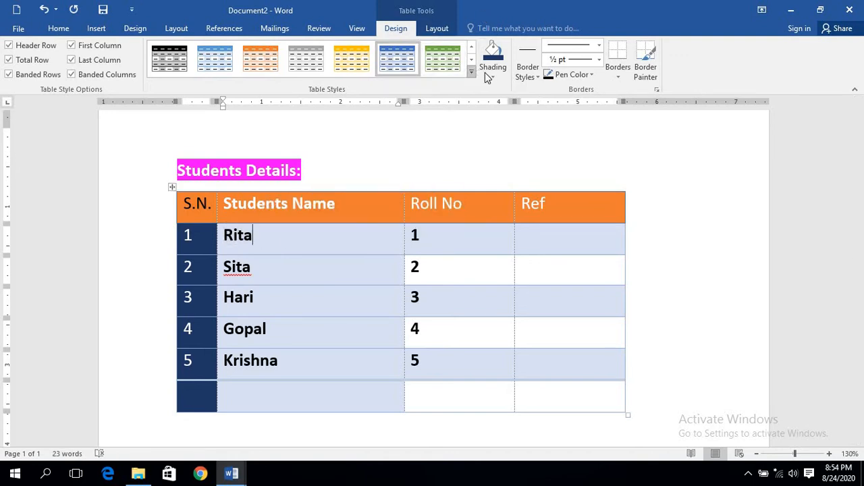
pyautogui.click(539, 77)
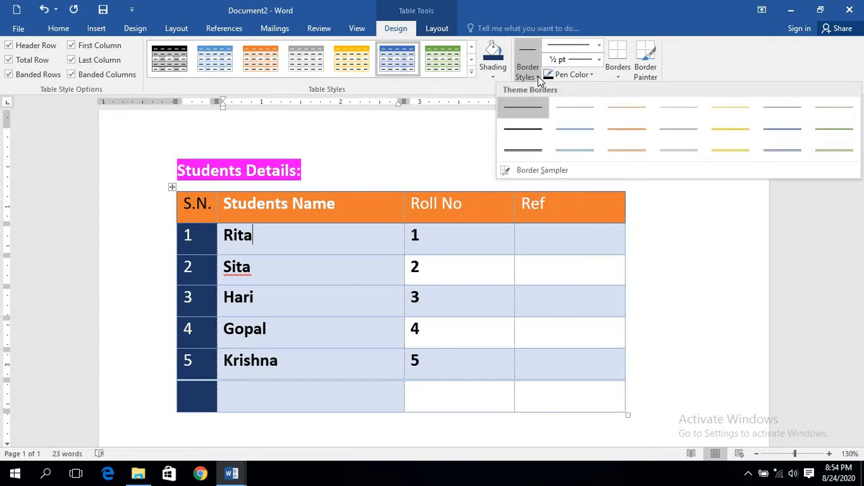
pyautogui.click(465, 234)
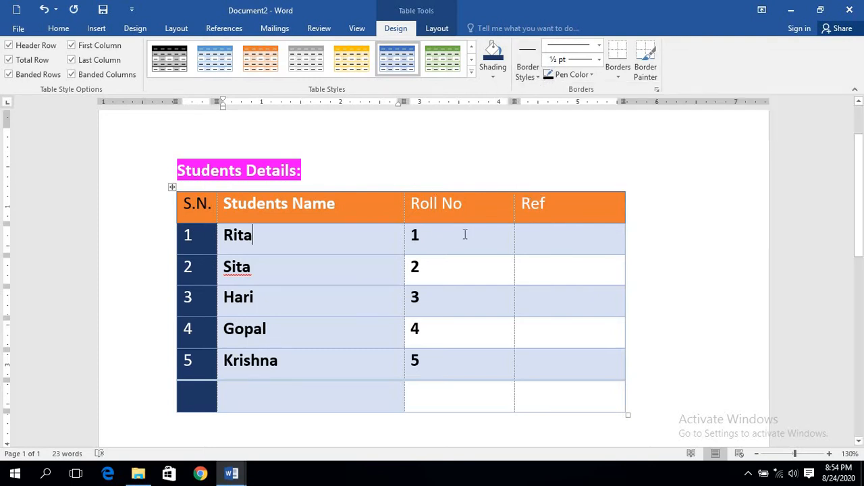
pyautogui.moveTo(573, 398); pyautogui.dragTo(188, 203)
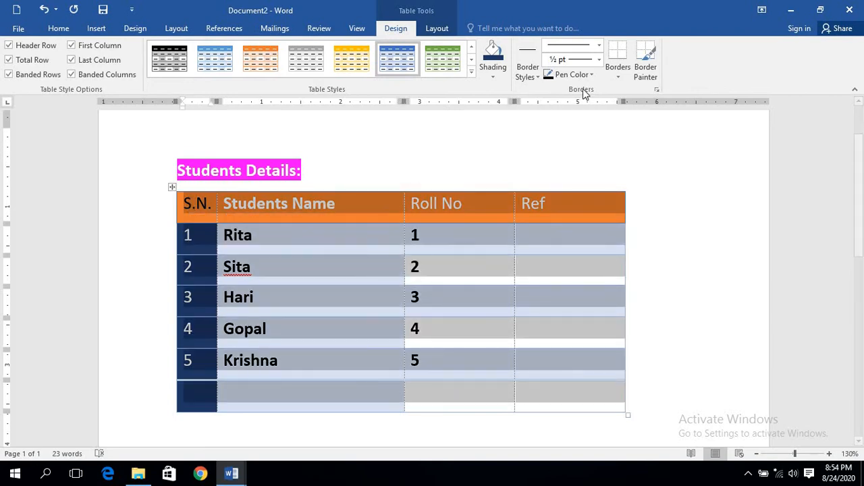
# - Choose a blue double-line border style and paint it under the header row and along inner edges
pyautogui.click(538, 78)
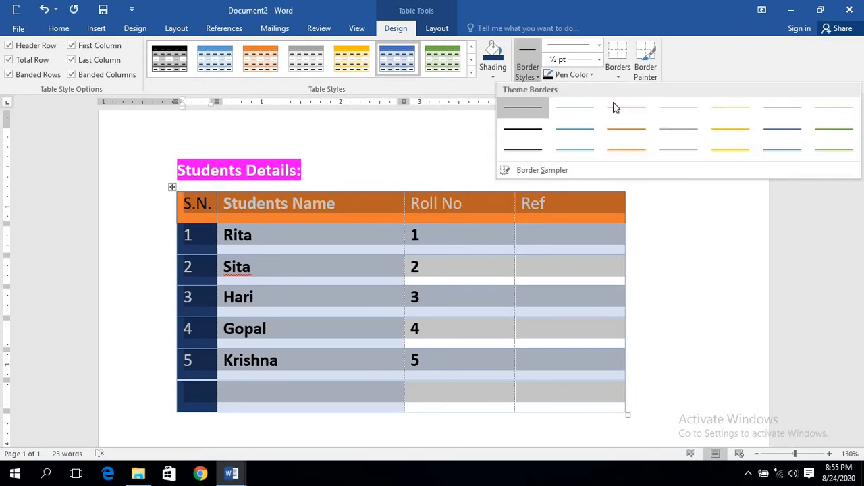
pyautogui.click(573, 151)
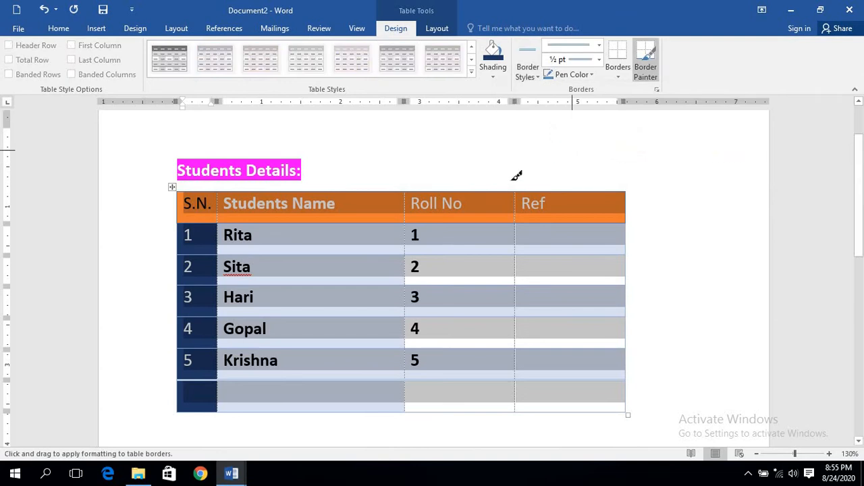
pyautogui.click(539, 79)
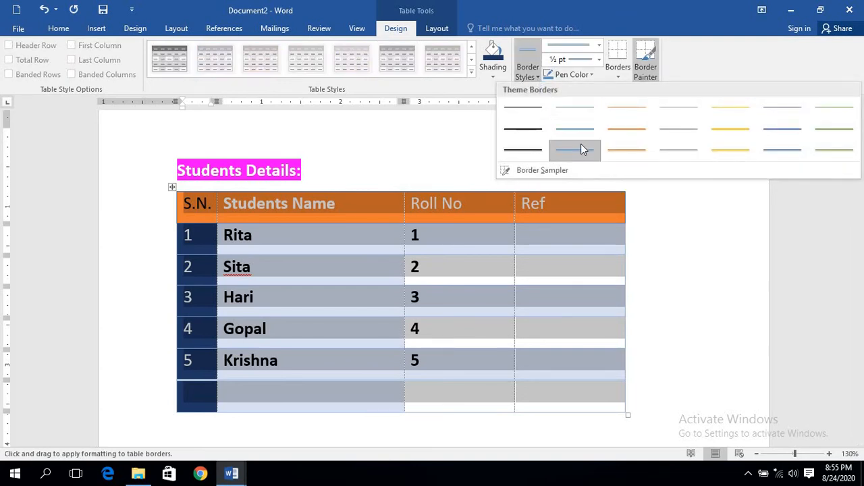
pyautogui.click(581, 144)
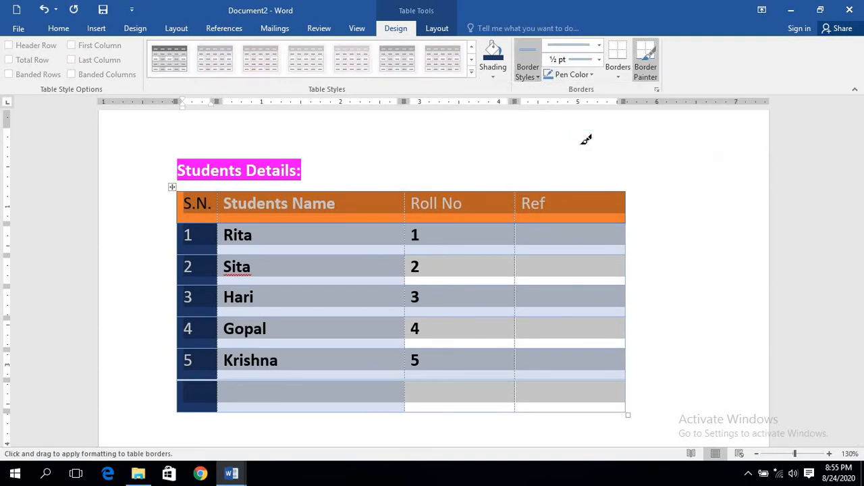
pyautogui.click(427, 218)
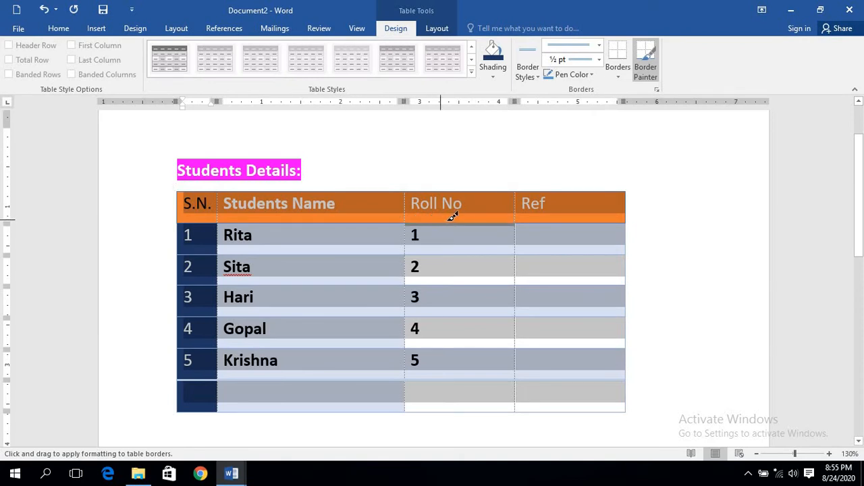
pyautogui.moveTo(566, 220); pyautogui.dragTo(582, 216)
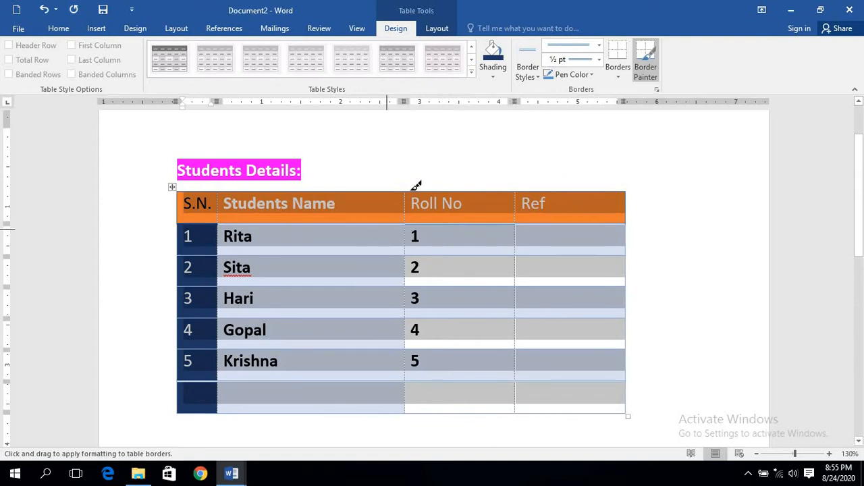
pyautogui.moveTo(406, 189)
pyautogui.mouseDown()
pyautogui.moveTo(406, 299)
pyautogui.moveTo(416, 362)
pyautogui.mouseUp()
pyautogui.moveTo(619, 294)
pyautogui.mouseDown()
pyautogui.moveTo(628, 210)
pyautogui.moveTo(656, 223)
pyautogui.mouseUp()
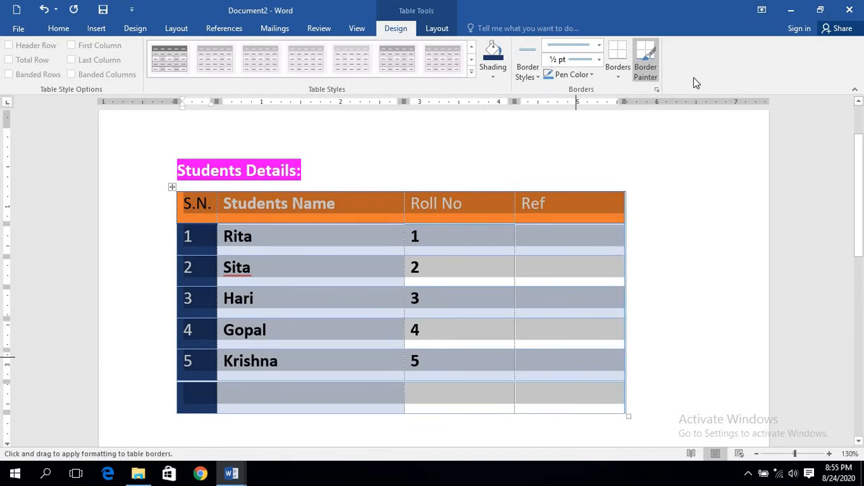
# - Set the border weight to 3 pt and paint the table's top, left, right and bottom edges
pyautogui.click(599, 60)
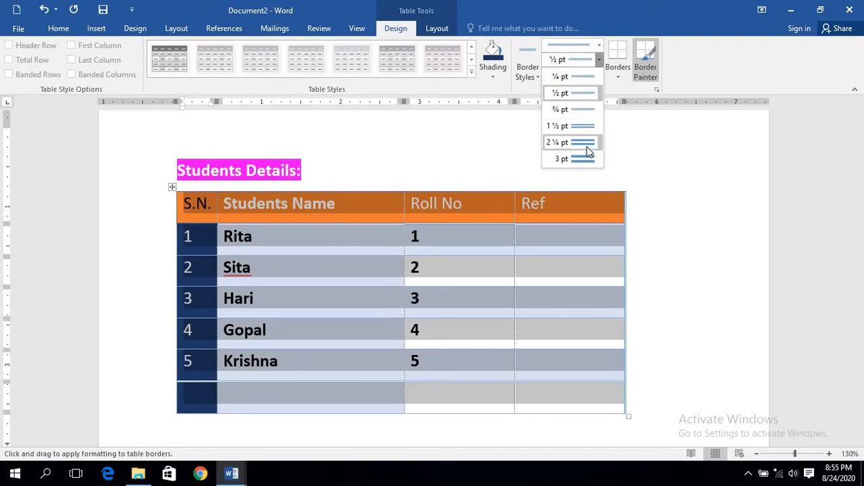
pyautogui.click(587, 159)
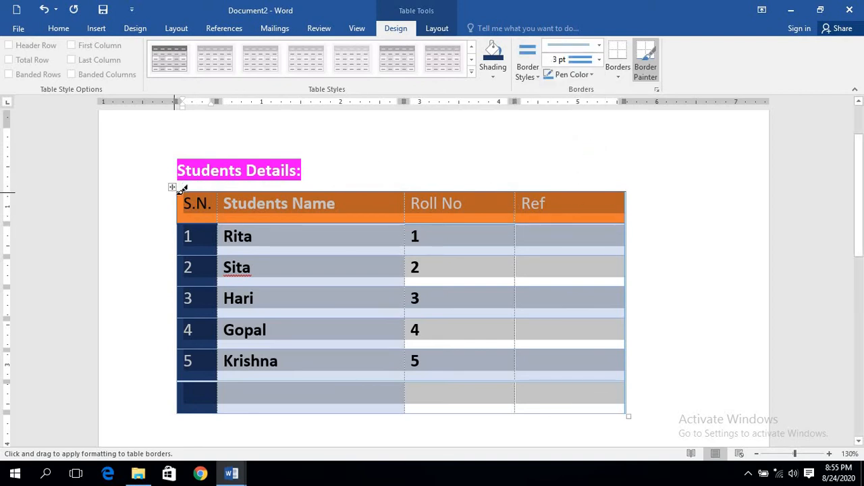
pyautogui.moveTo(184, 188)
pyautogui.mouseDown()
pyautogui.moveTo(623, 178)
pyautogui.moveTo(637, 169)
pyautogui.mouseUp()
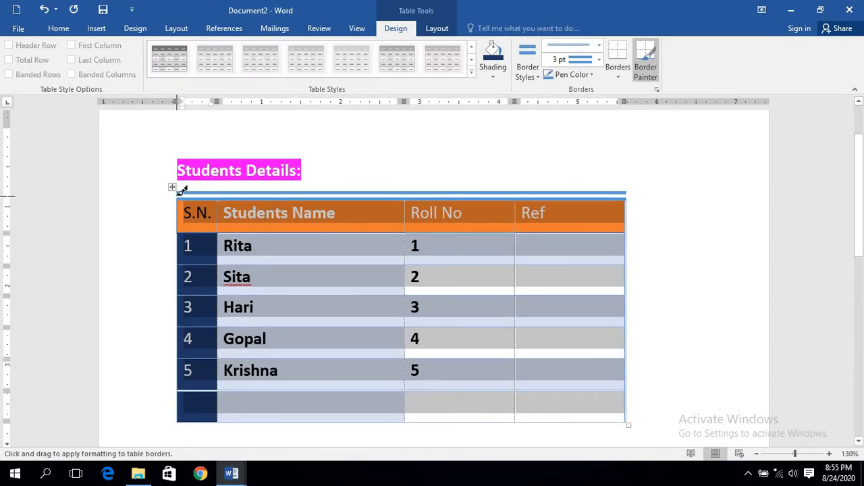
pyautogui.moveTo(182, 189)
pyautogui.mouseDown()
pyautogui.moveTo(162, 315)
pyautogui.moveTo(174, 382)
pyautogui.mouseUp()
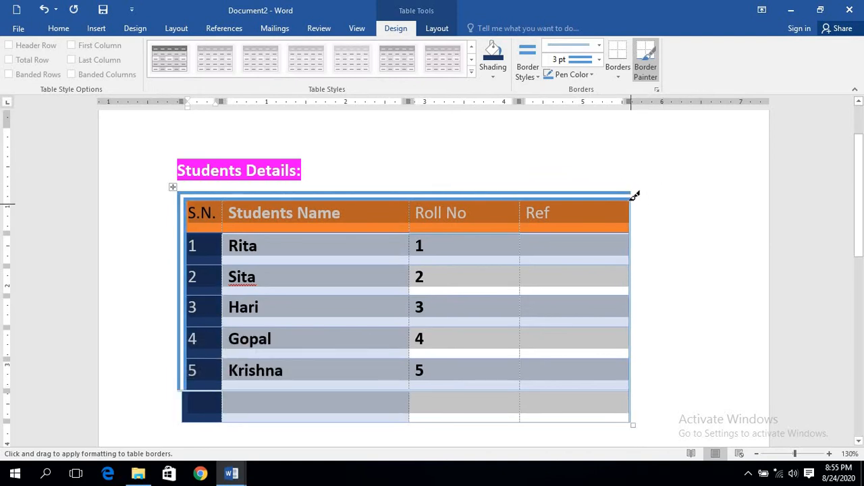
pyautogui.moveTo(635, 196)
pyautogui.mouseDown()
pyautogui.moveTo(623, 328)
pyautogui.moveTo(633, 402)
pyautogui.moveTo(601, 388)
pyautogui.mouseUp()
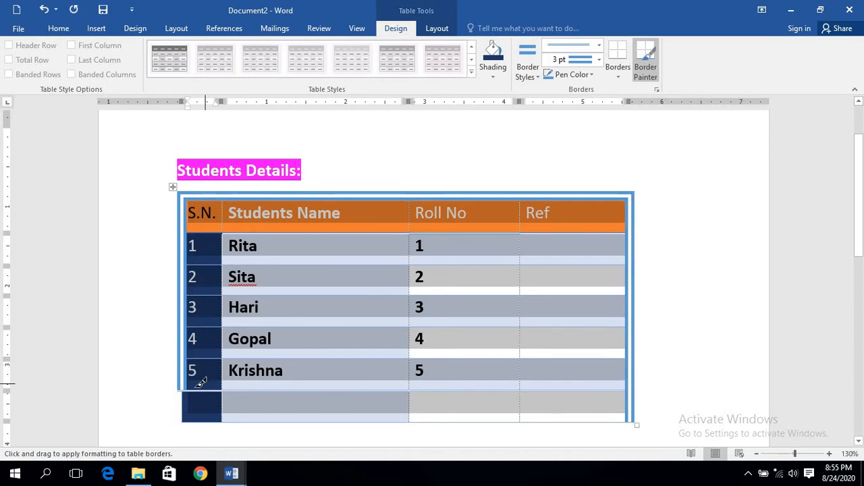
pyautogui.moveTo(183, 405); pyautogui.dragTo(180, 412)
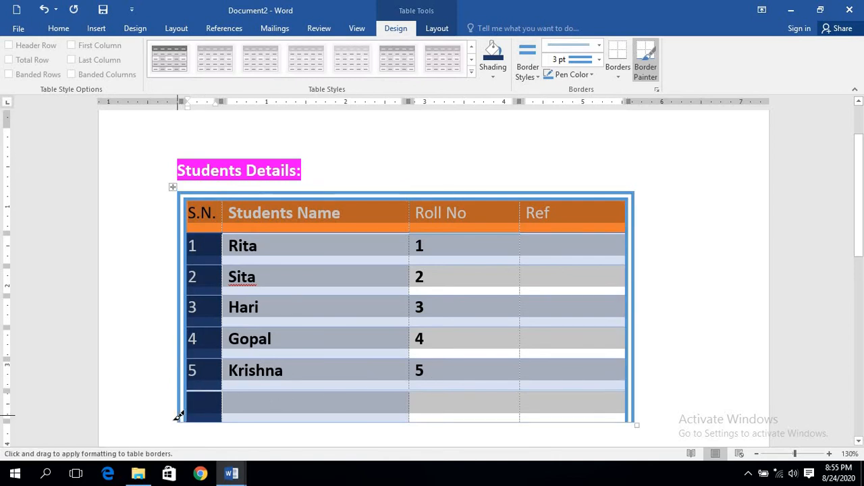
pyautogui.moveTo(241, 428)
pyautogui.mouseDown()
pyautogui.moveTo(555, 376)
pyautogui.moveTo(627, 309)
pyautogui.moveTo(628, 292)
pyautogui.mouseUp()
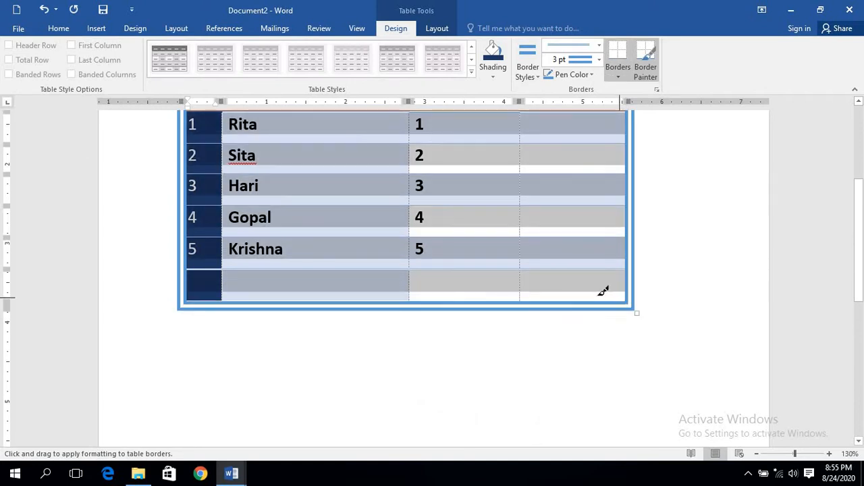
pyautogui.scroll(2, 550, 320)
pyautogui.click(539, 76)
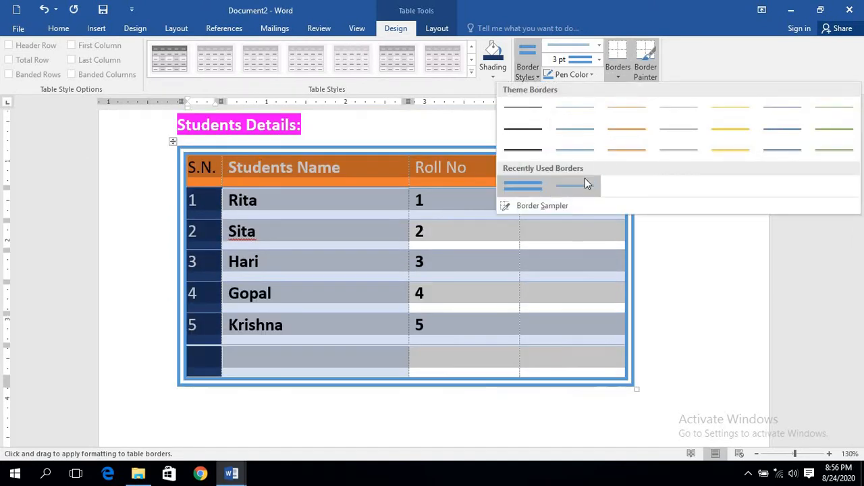
# - Change the border weight to 1½ pt and paint a thinner line under the header row
pyautogui.click(599, 64)
pyautogui.click(598, 62)
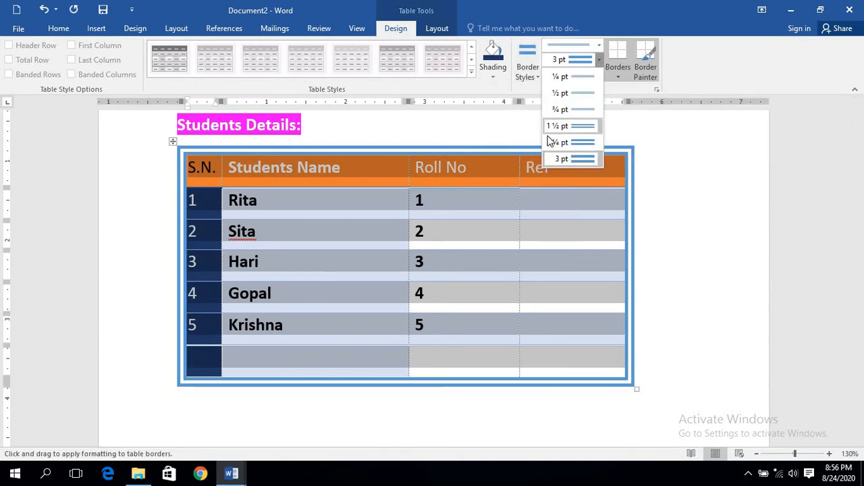
pyautogui.click(601, 62)
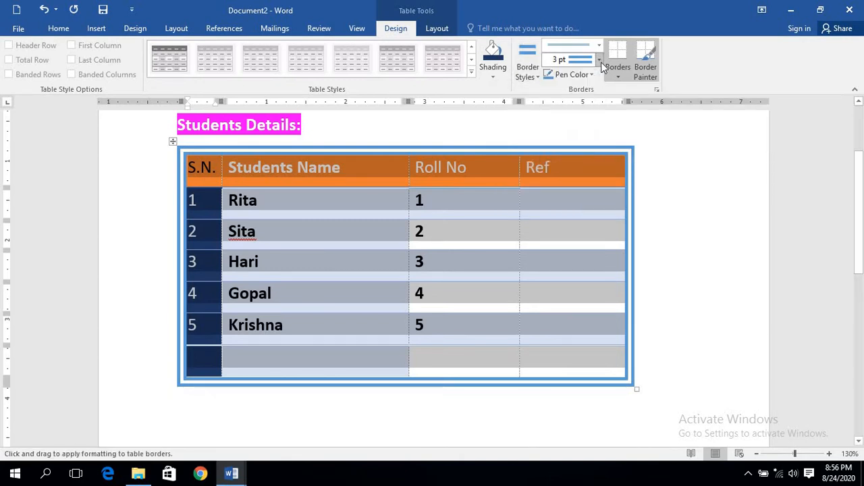
pyautogui.click(600, 62)
pyautogui.click(598, 126)
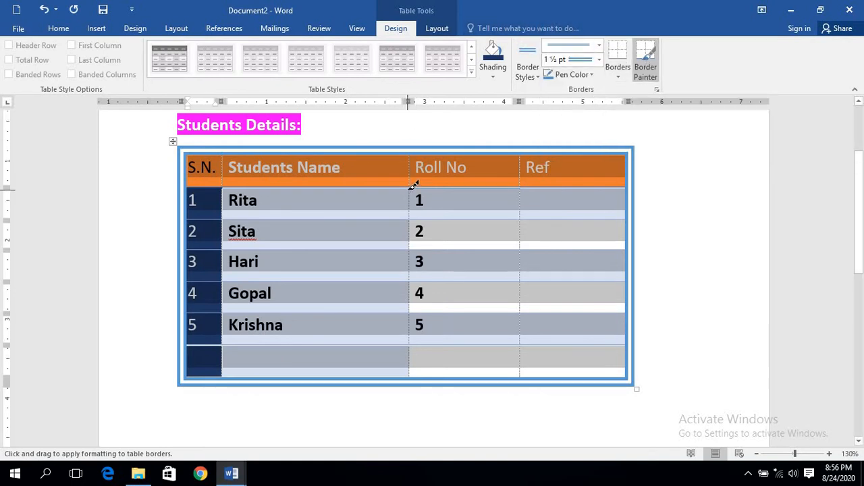
pyautogui.moveTo(413, 184); pyautogui.dragTo(624, 184)
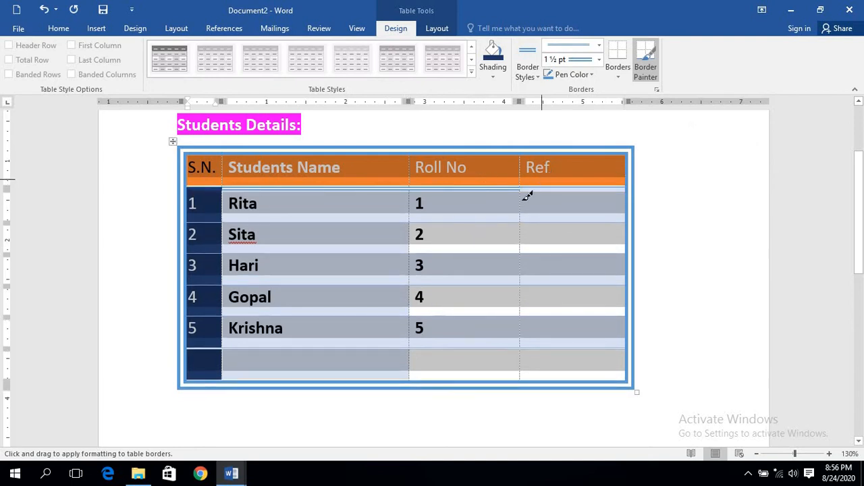
pyautogui.click(679, 159)
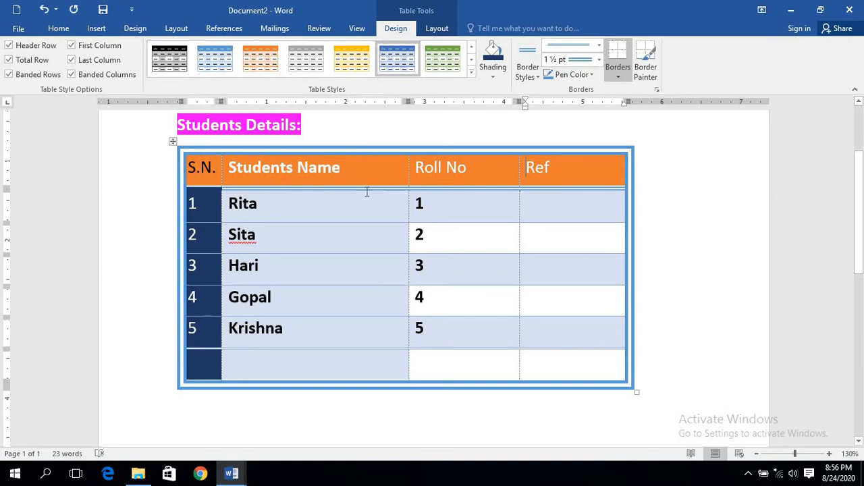
# - Select the entire student table and bring up its Borders options
pyautogui.scroll(-3, 366, 193)
pyautogui.scroll(6, 363, 200)
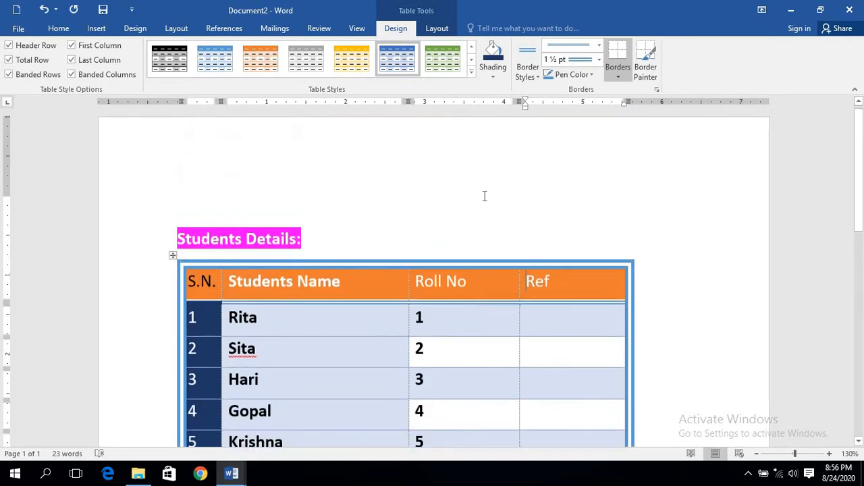
pyautogui.scroll(-3, 484, 196)
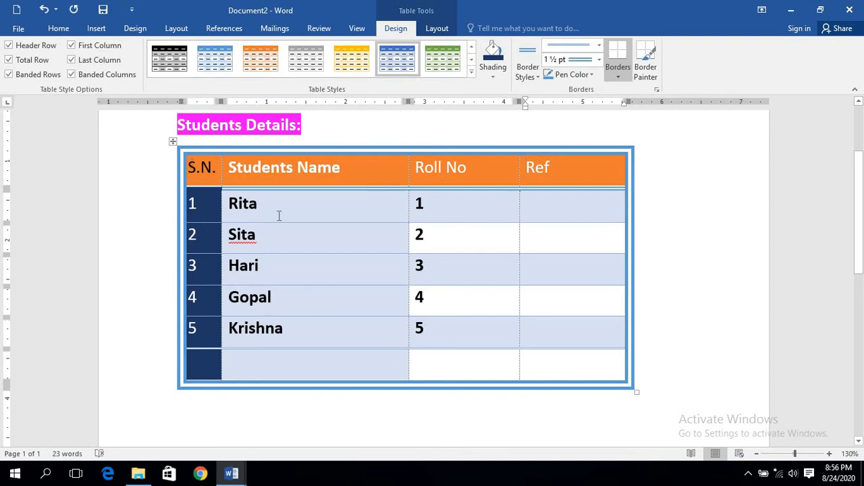
pyautogui.moveTo(278, 215); pyautogui.dragTo(605, 362)
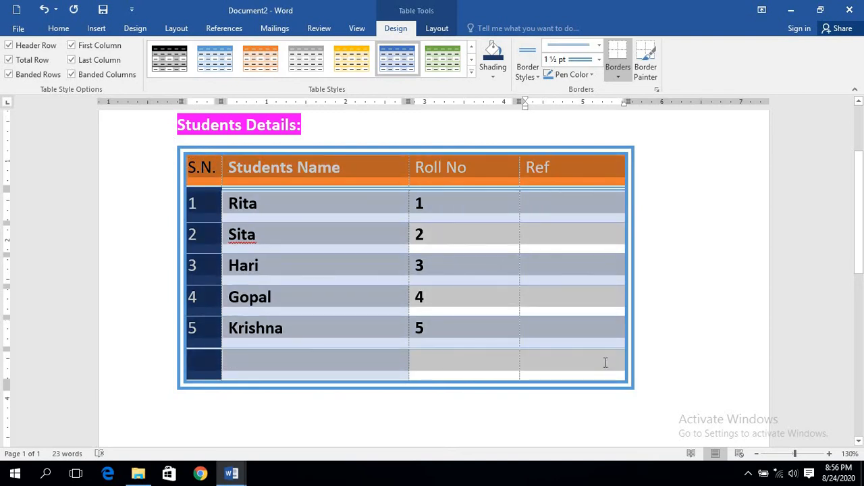
pyautogui.click(620, 76)
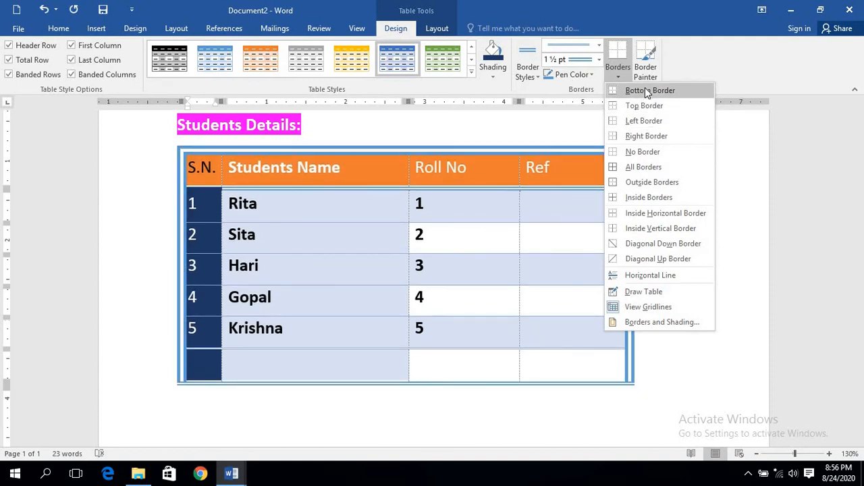
# - Insert a 4-column, 5-row table below the student table, narrow it, and select its cells
pyautogui.click(425, 409)
pyautogui.scroll(-3, 338, 299)
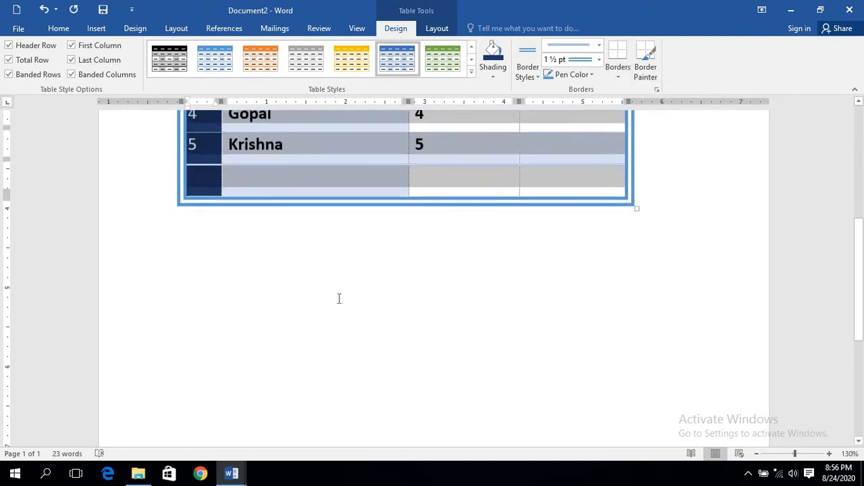
pyautogui.click(329, 265)
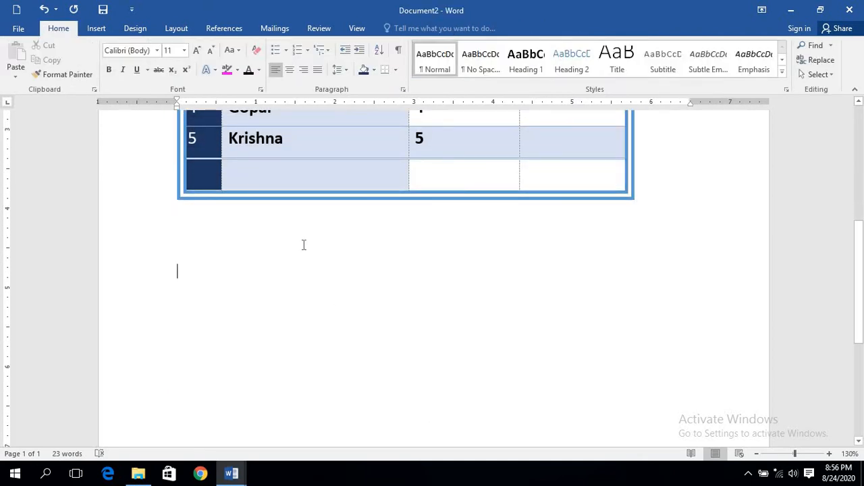
pyautogui.click(96, 28)
pyautogui.click(83, 59)
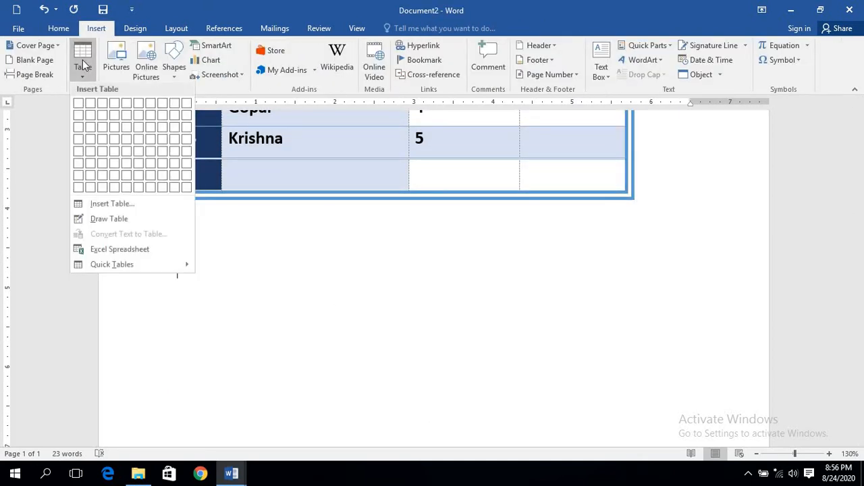
pyautogui.click(113, 154)
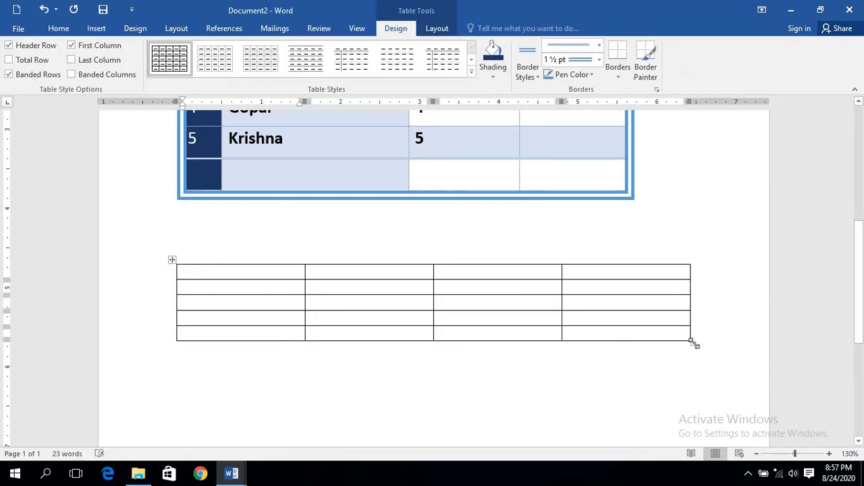
pyautogui.moveTo(690, 342); pyautogui.dragTo(480, 408)
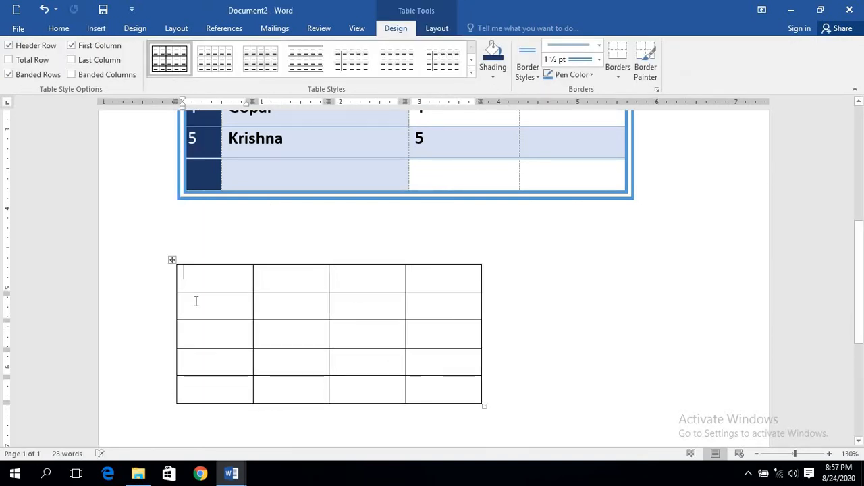
pyautogui.moveTo(191, 270); pyautogui.dragTo(428, 347)
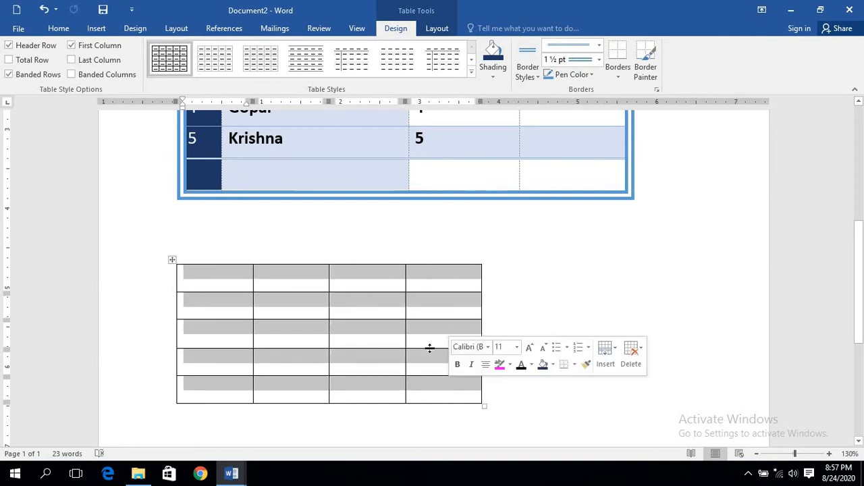
# - Apply a bottom border and then a top border to the new 4x5 table
pyautogui.click(618, 76)
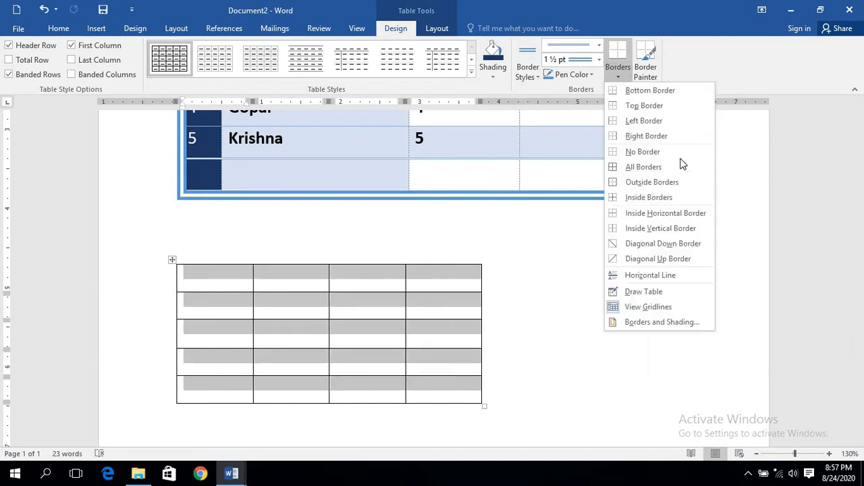
pyautogui.click(650, 91)
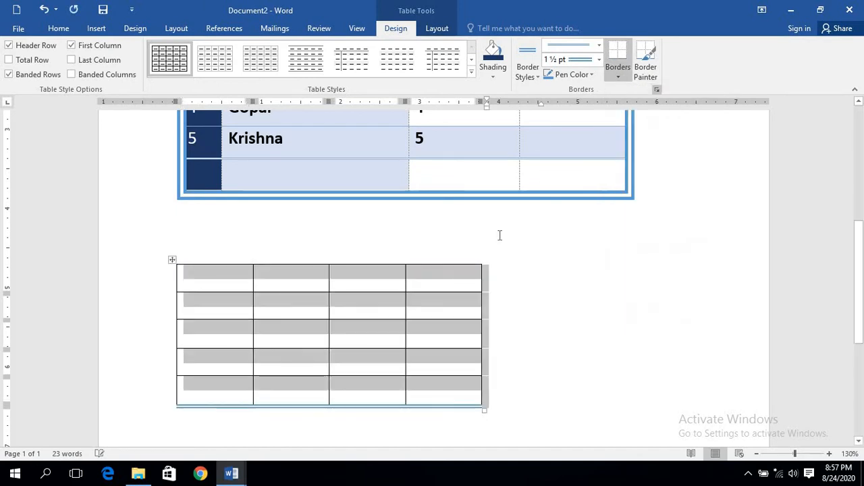
pyautogui.click(256, 412)
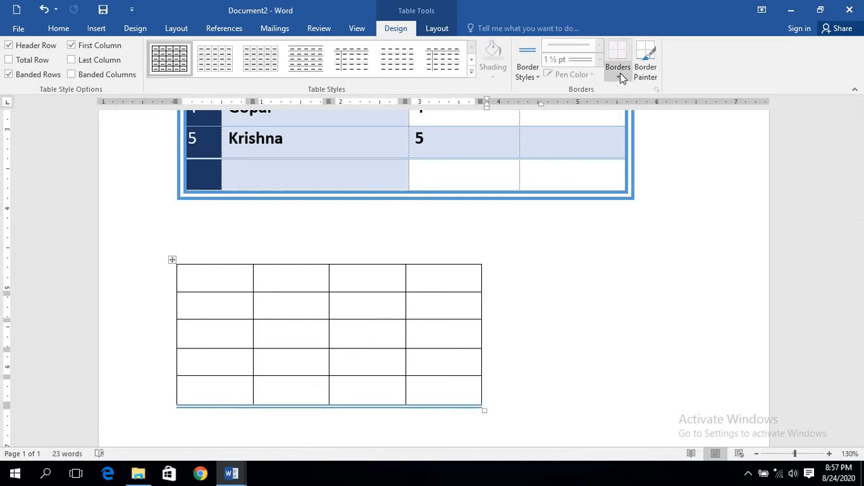
pyautogui.moveTo(208, 279); pyautogui.dragTo(457, 396)
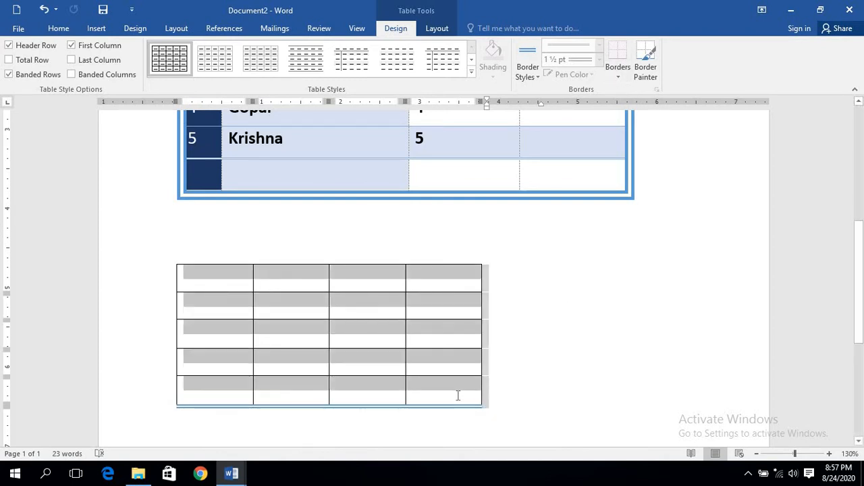
pyautogui.click(622, 79)
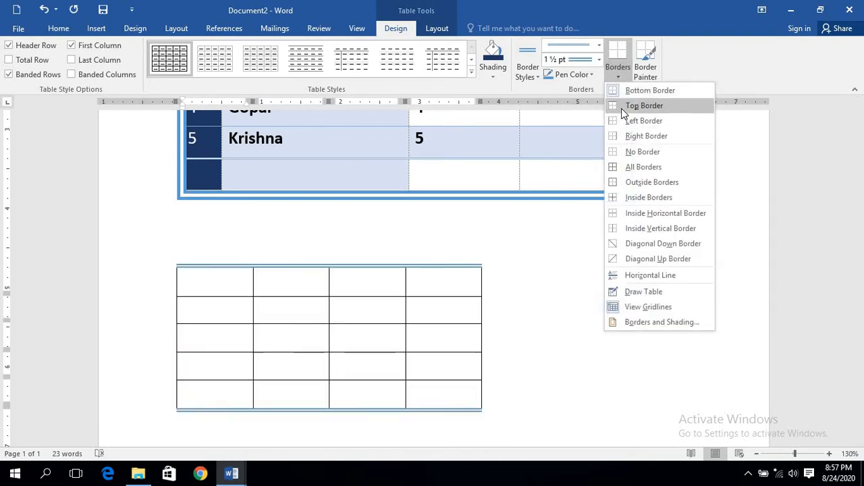
pyautogui.click(622, 106)
pyautogui.click(614, 308)
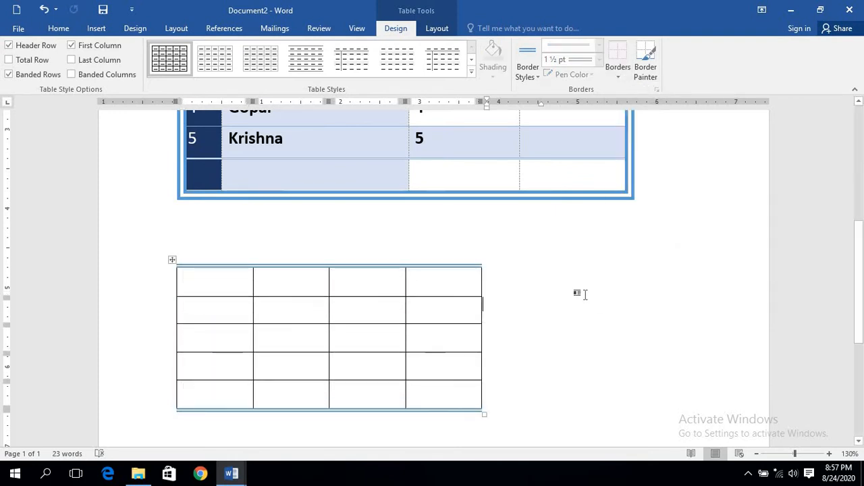
# - Undo both borders, then reselect all 20 cells and reapply a top border
pyautogui.hotkey('ctrl', 'z')
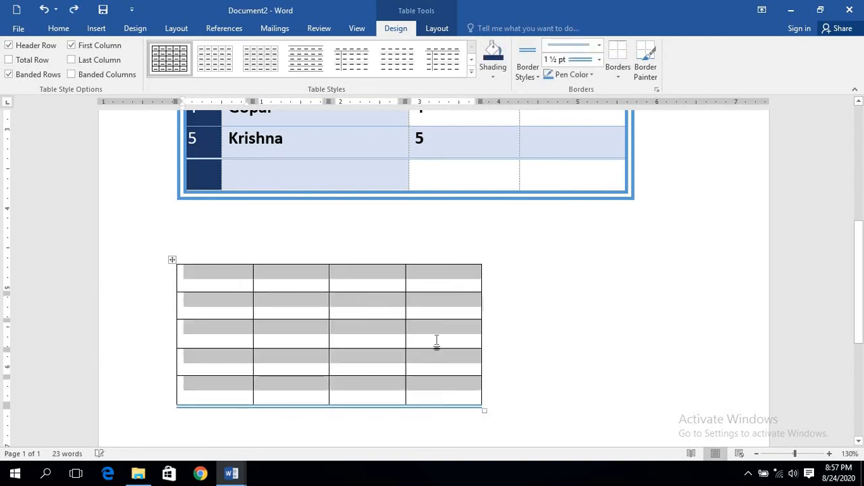
pyautogui.hotkey('ctrl', 'z')
pyautogui.click(317, 365)
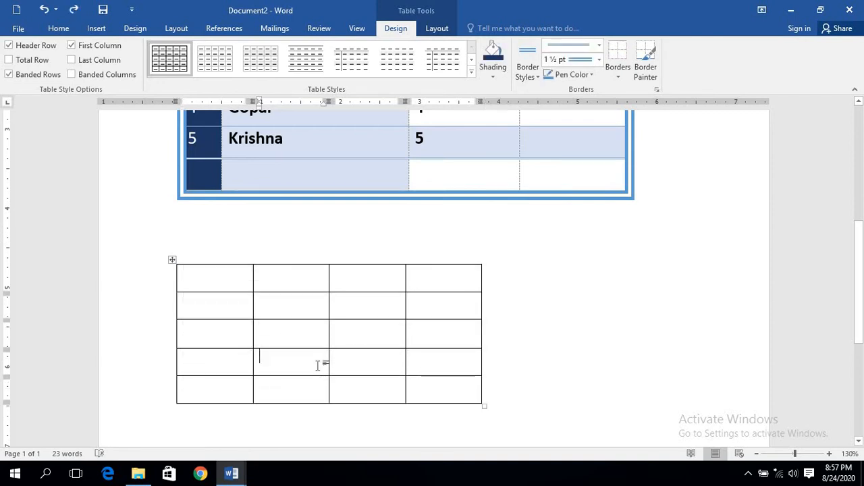
pyautogui.moveTo(203, 274); pyautogui.dragTo(444, 401)
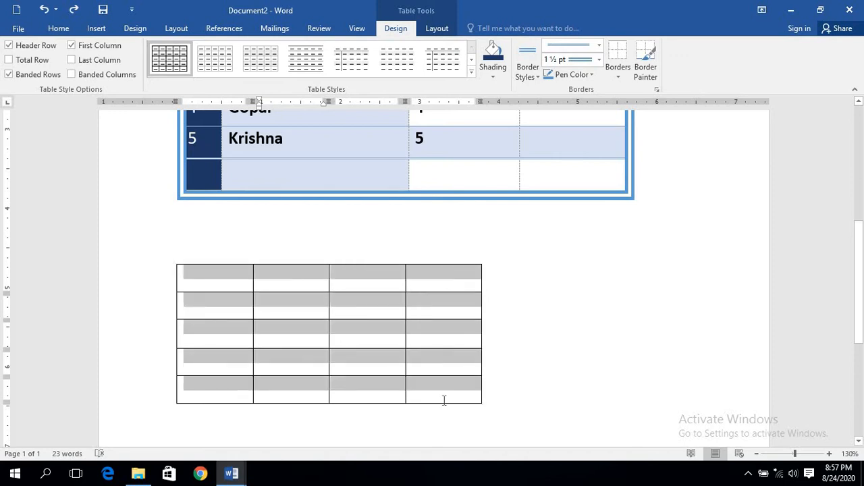
pyautogui.click(624, 72)
pyautogui.click(635, 105)
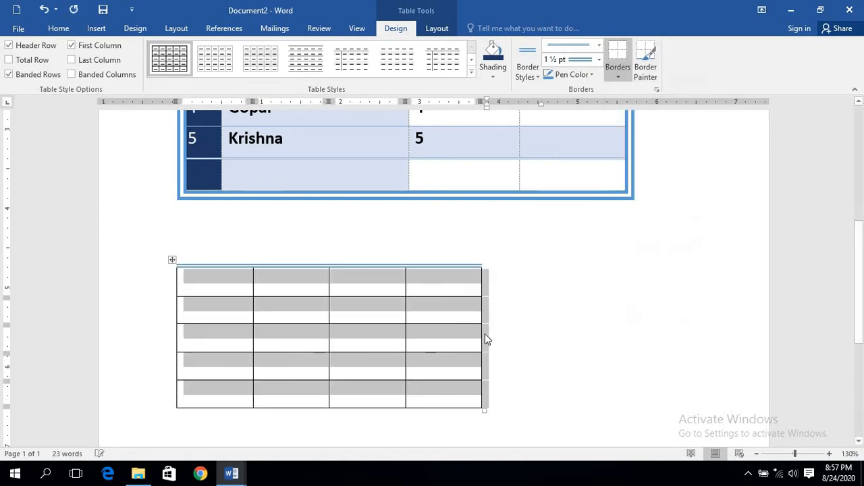
pyautogui.click(485, 333)
# - Try a ready-made border style, turn off Border Painter, and reopen the new table's Borders options
pyautogui.click(621, 72)
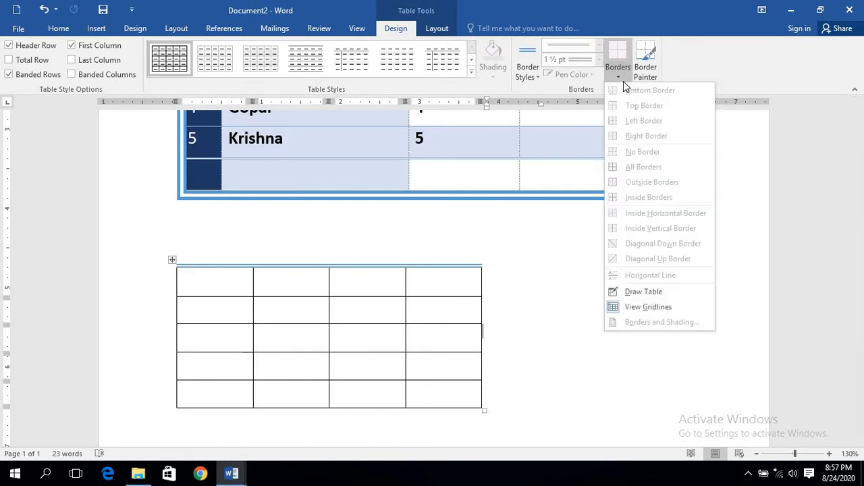
pyautogui.click(575, 285)
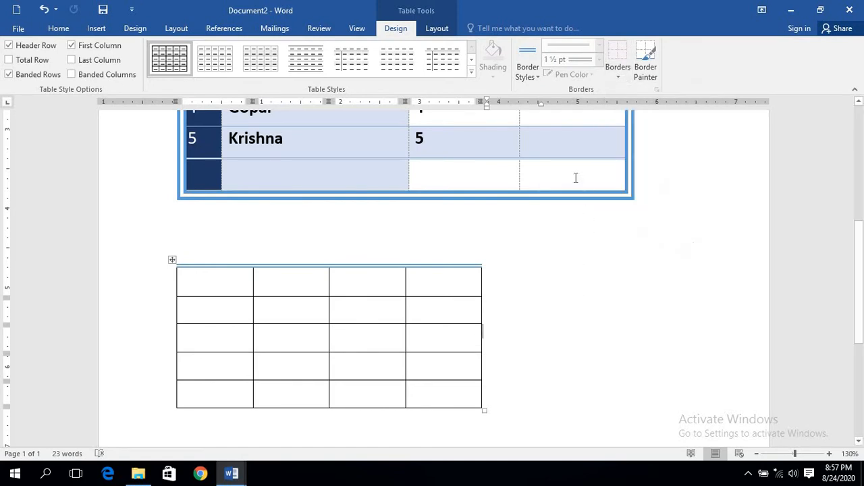
pyautogui.click(540, 79)
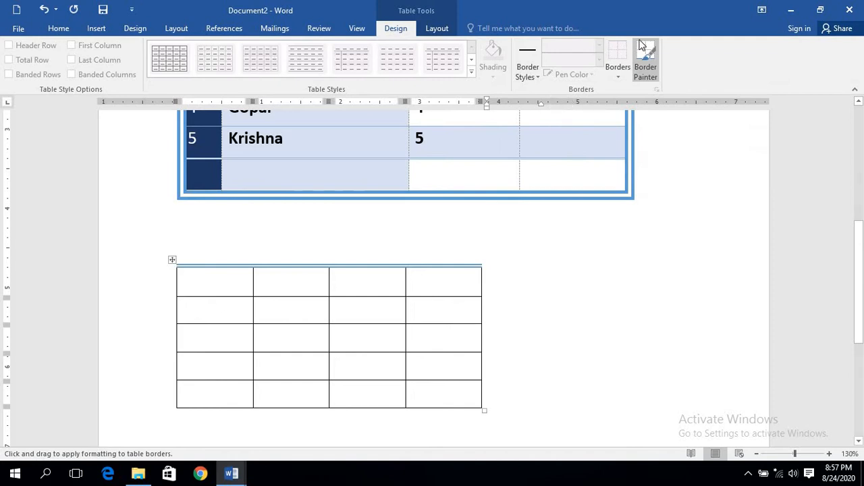
pyautogui.click(619, 67)
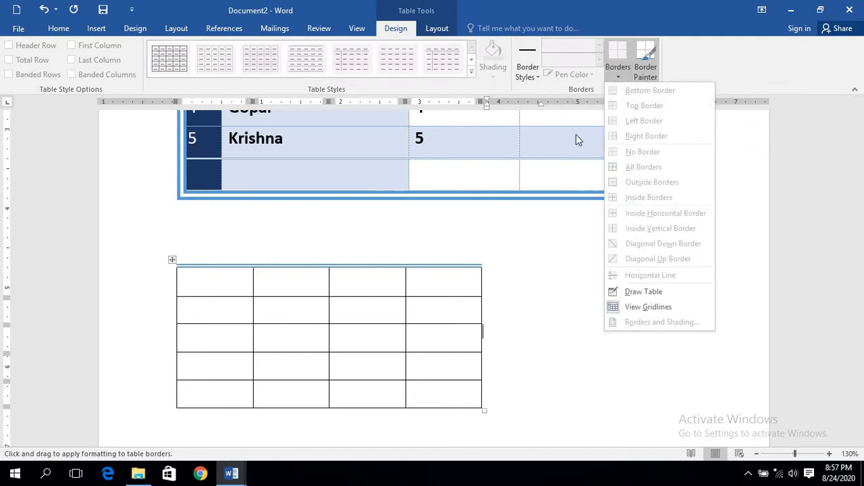
pyautogui.click(546, 317)
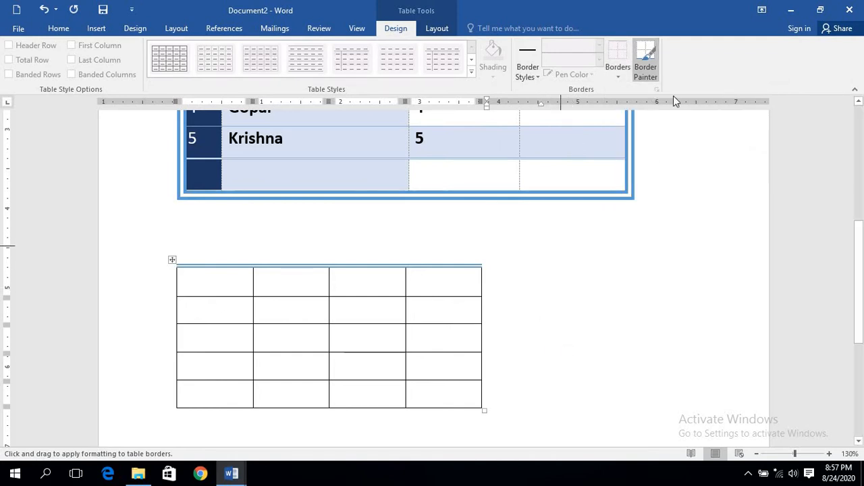
pyautogui.click(645, 70)
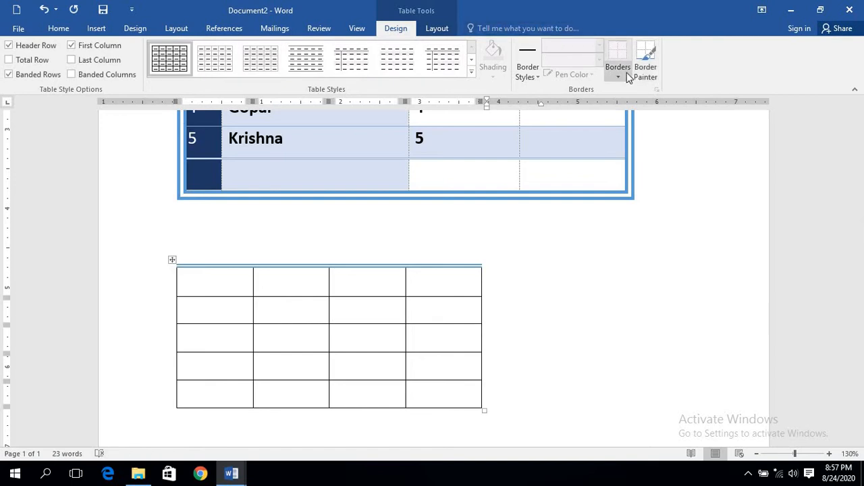
pyautogui.click(618, 75)
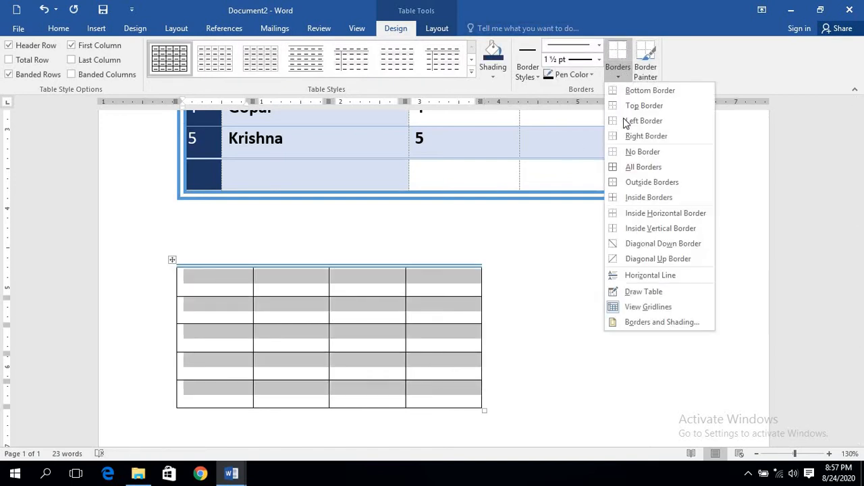
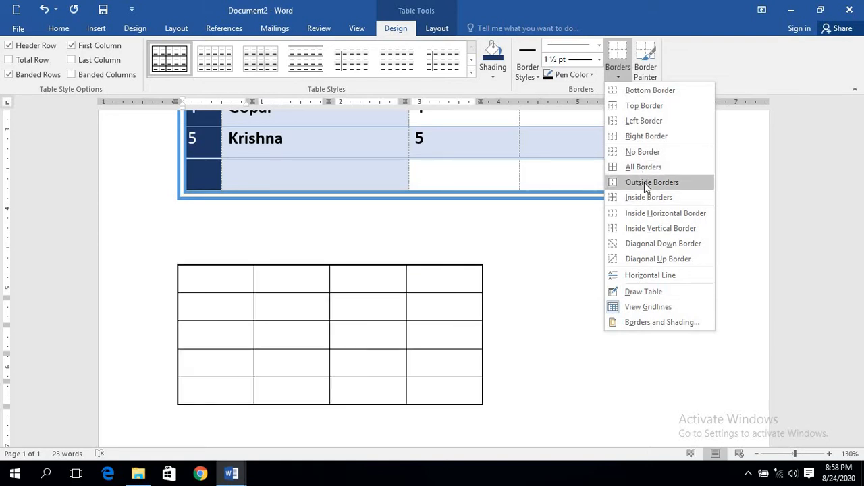
# - Put a thick outside border on the new 4x5 table and select all its cells
pyautogui.click(645, 183)
pyautogui.click(325, 307)
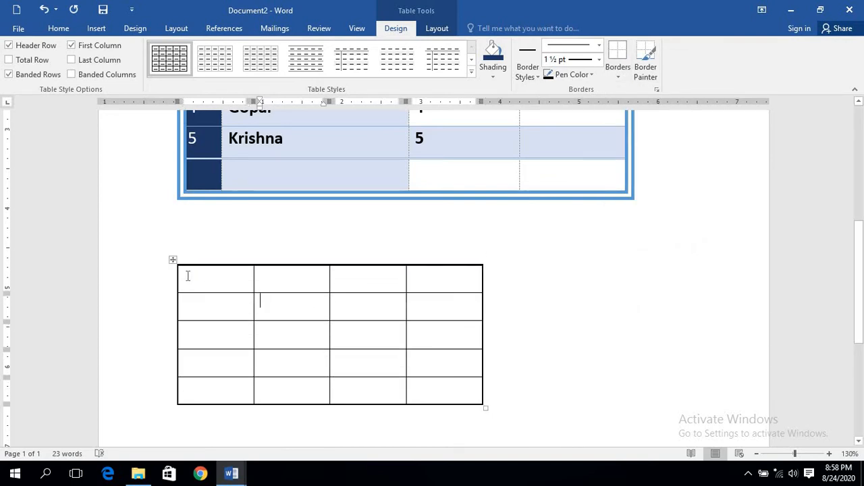
pyautogui.moveTo(187, 276)
pyautogui.mouseDown()
pyautogui.moveTo(279, 330)
pyautogui.moveTo(459, 395)
pyautogui.mouseUp()
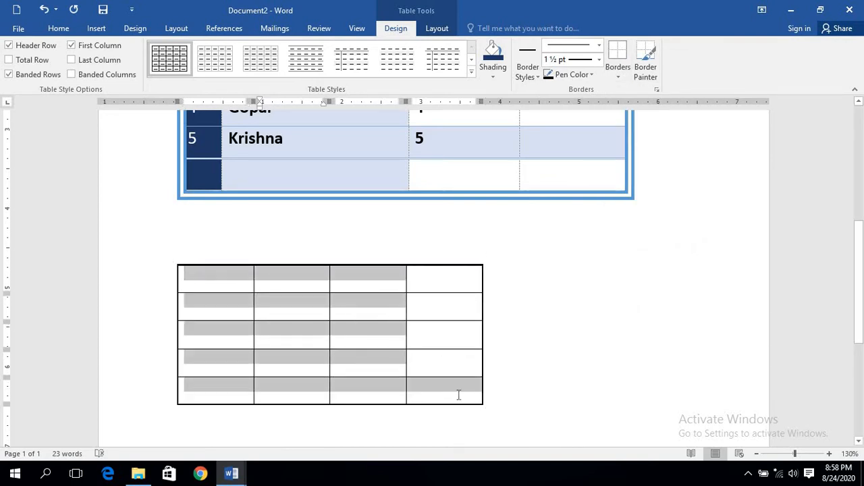
# - Set the border weight to 3 pt and apply an outside border to the new table
pyautogui.click(598, 60)
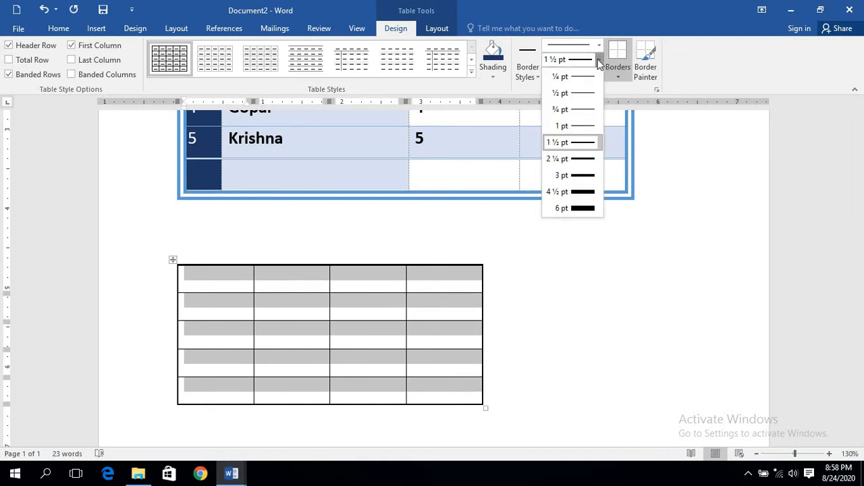
pyautogui.click(584, 175)
pyautogui.click(648, 61)
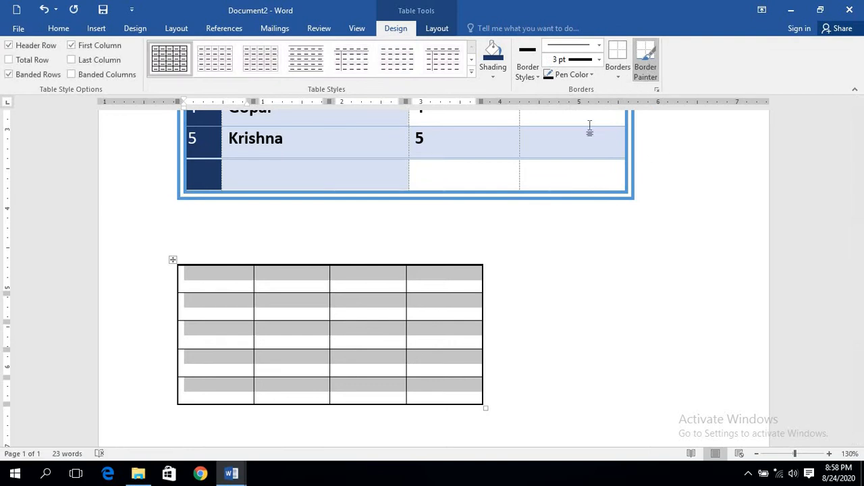
pyautogui.click(618, 75)
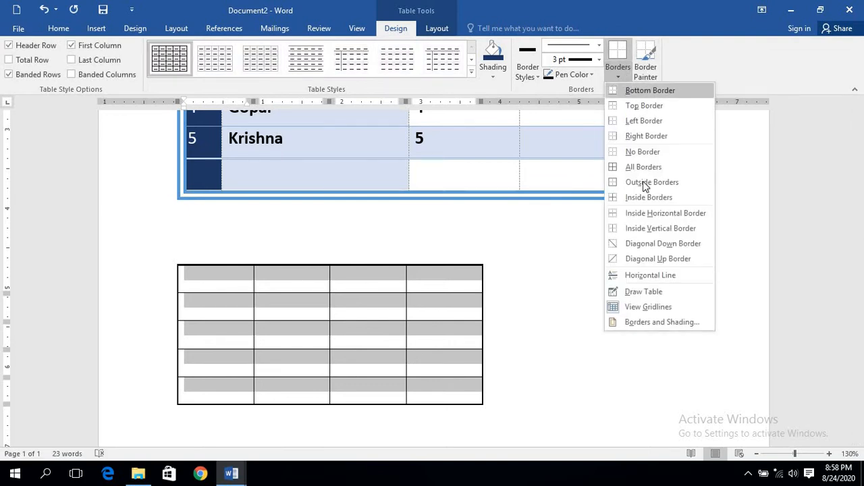
pyautogui.click(650, 188)
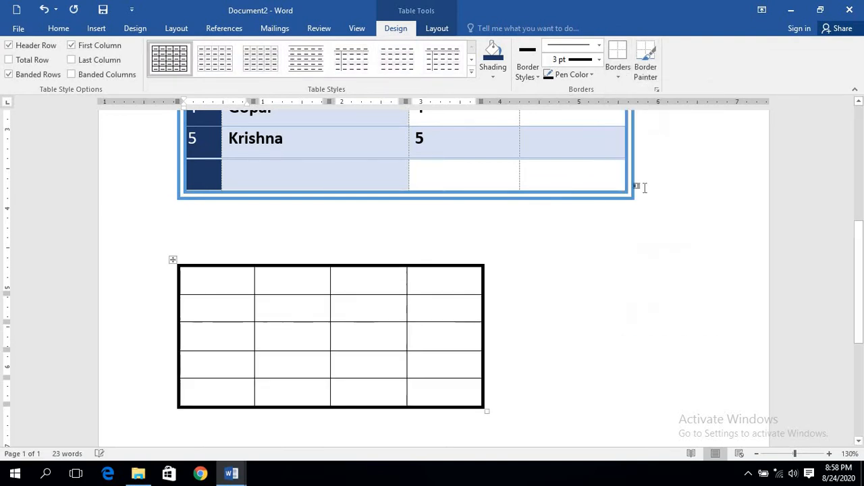
pyautogui.click(519, 291)
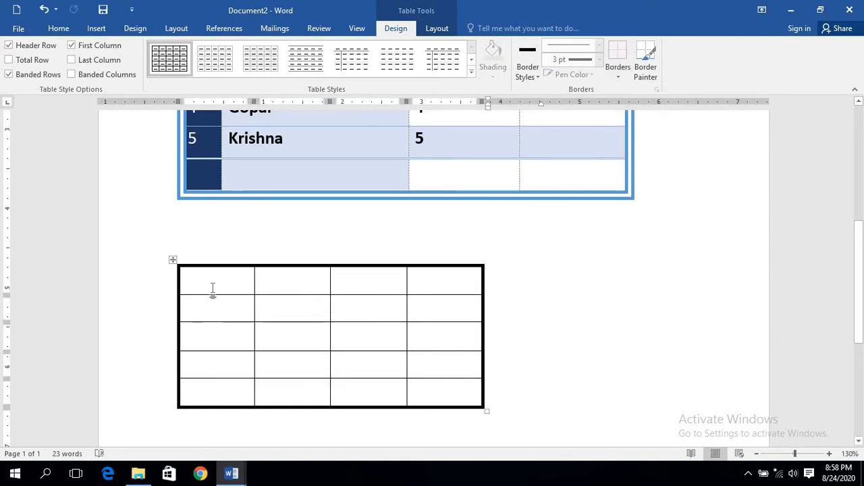
pyautogui.moveTo(216, 282); pyautogui.dragTo(455, 386)
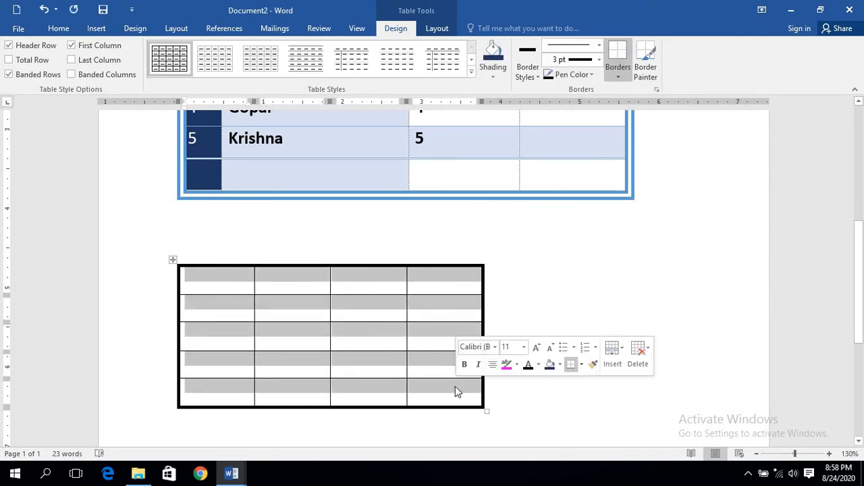
# - Apply 3 pt All Borders to every cell, then reselect the whole table
pyautogui.click(618, 76)
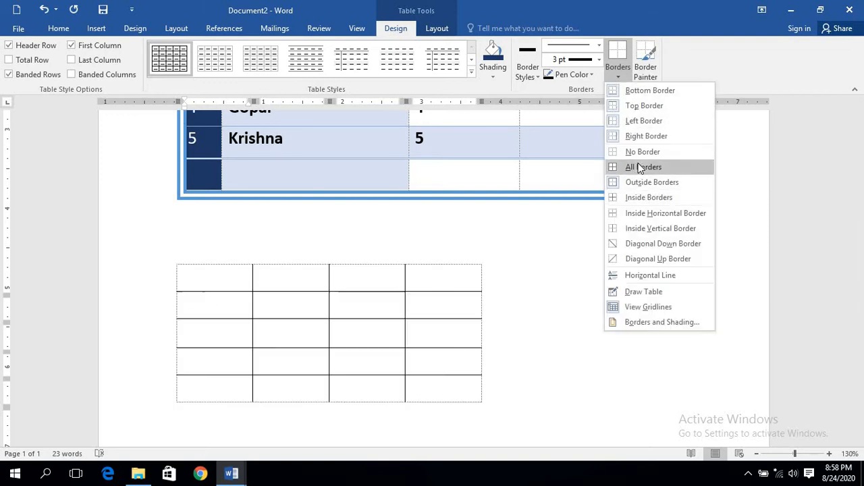
pyautogui.click(640, 167)
pyautogui.click(566, 306)
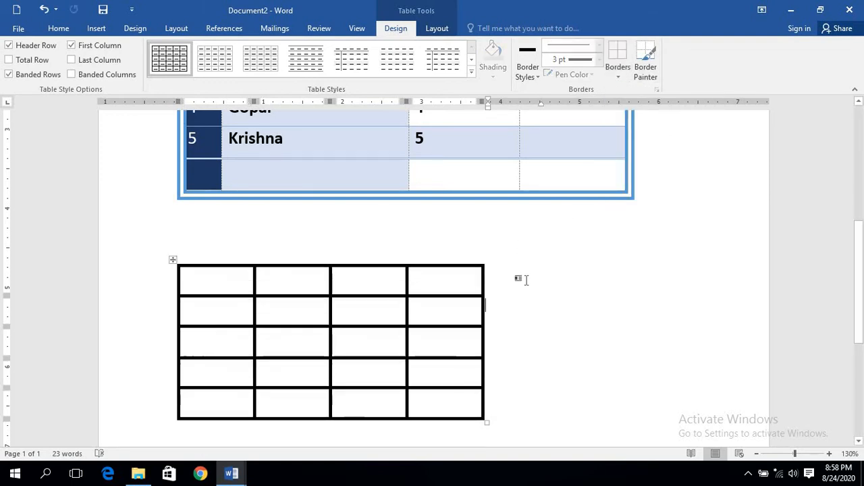
pyautogui.scroll(-1, 467, 259)
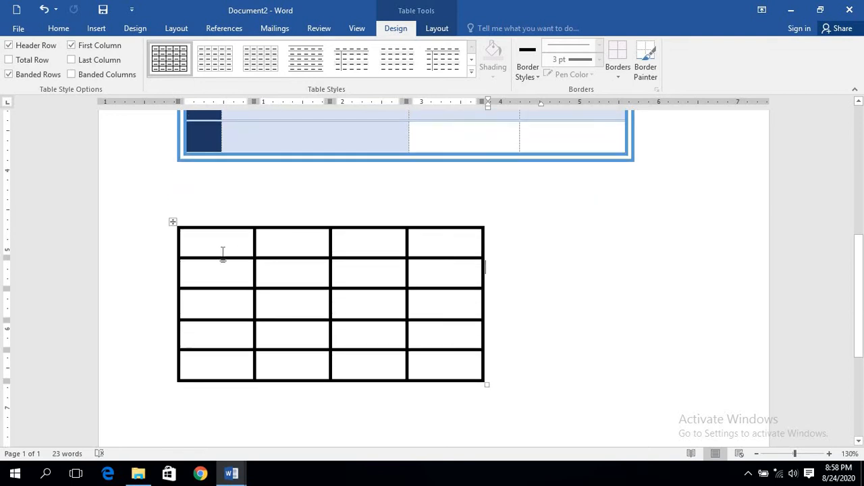
pyautogui.moveTo(218, 241)
pyautogui.mouseDown()
pyautogui.moveTo(385, 328)
pyautogui.moveTo(436, 386)
pyautogui.moveTo(437, 368)
pyautogui.mouseUp()
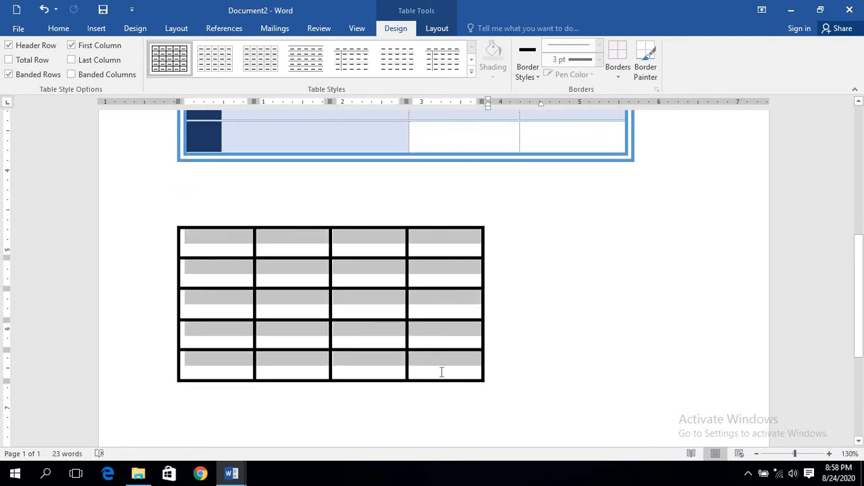
pyautogui.click(590, 283)
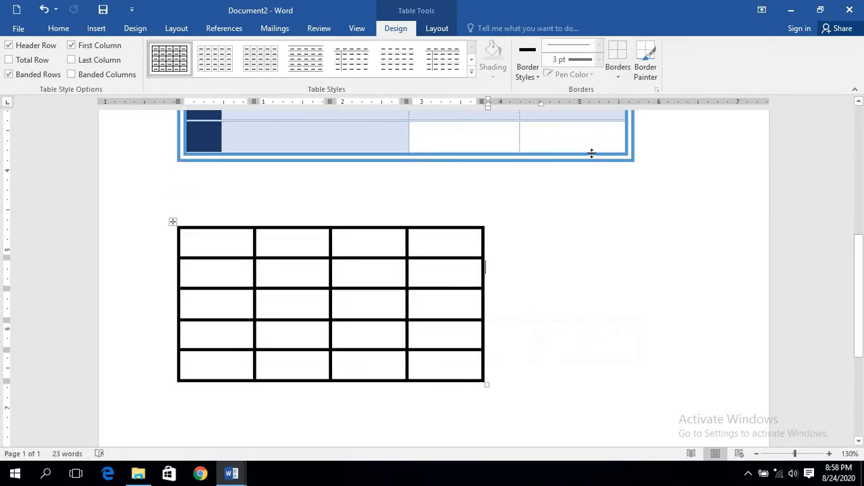
pyautogui.click(619, 77)
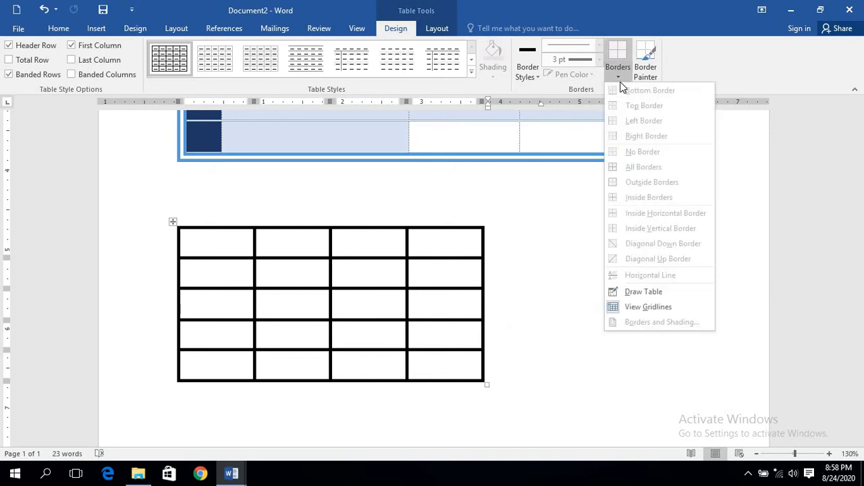
pyautogui.click(543, 261)
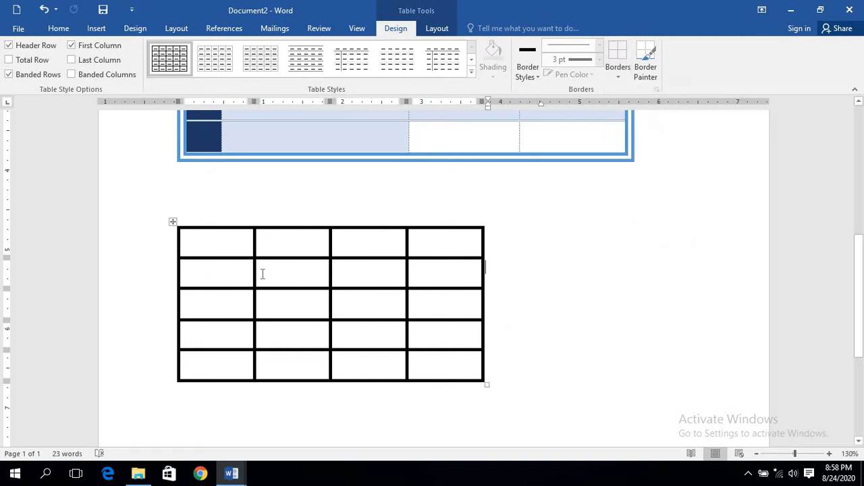
pyautogui.moveTo(215, 241); pyautogui.dragTo(454, 370)
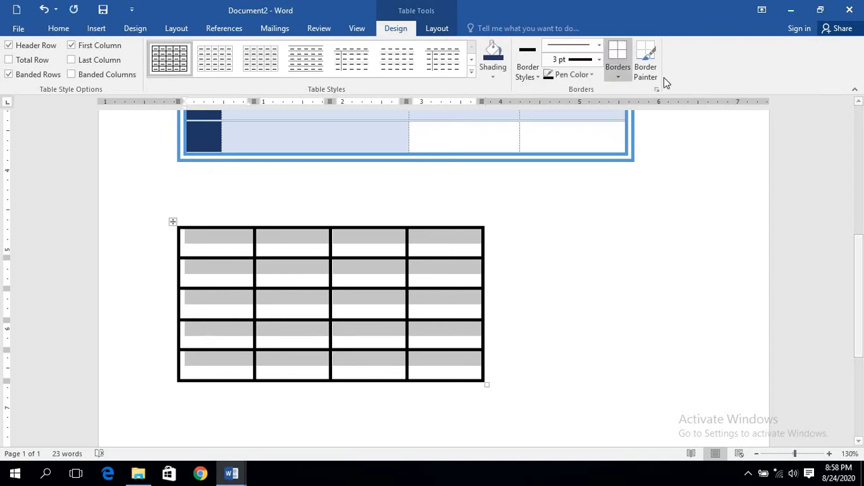
# - In Borders and Shading, apply the thick dashed line style to All borders of the table
pyautogui.click(627, 75)
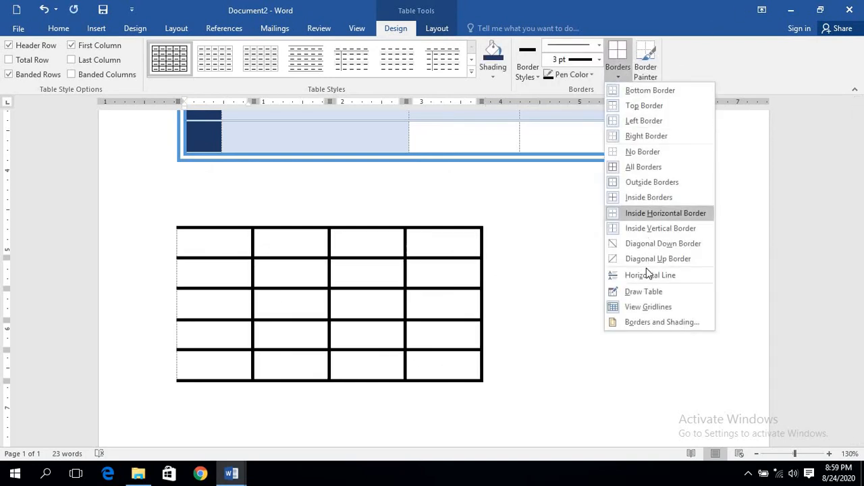
pyautogui.click(641, 322)
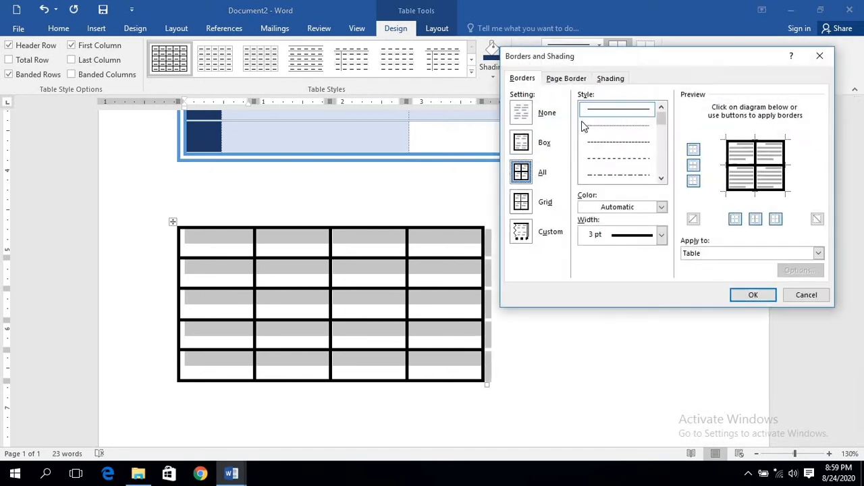
pyautogui.moveTo(610, 52); pyautogui.dragTo(625, 56)
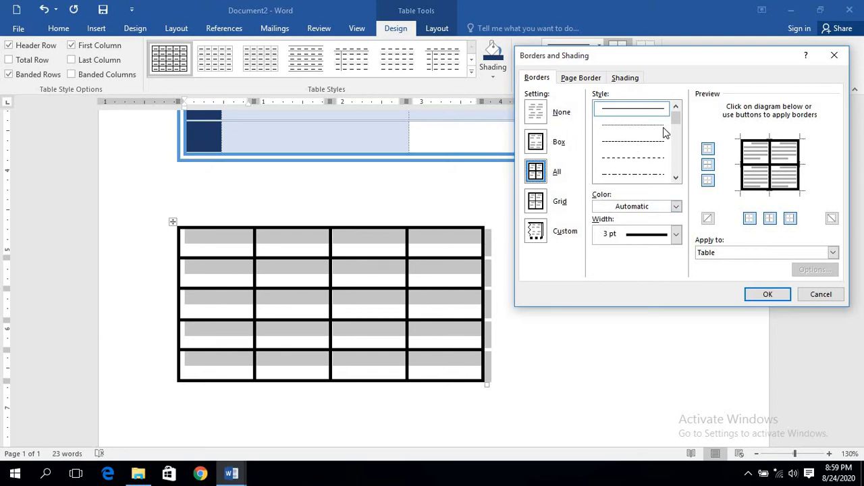
pyautogui.moveTo(676, 118); pyautogui.dragTo(684, 146)
pyautogui.click(675, 177)
pyautogui.click(676, 178)
pyautogui.click(676, 177)
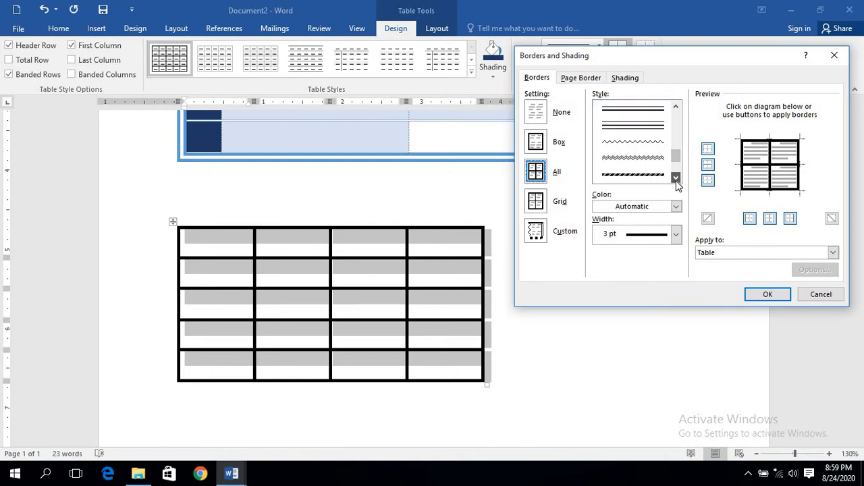
pyautogui.click(676, 178)
pyautogui.click(635, 160)
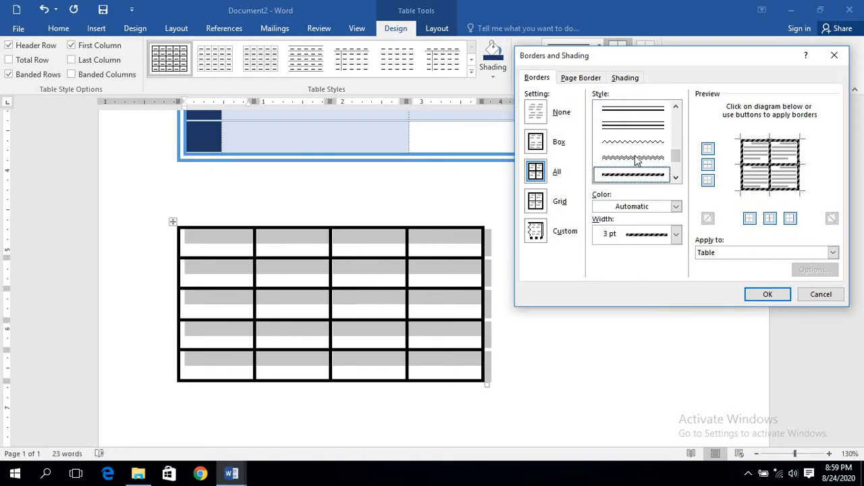
pyautogui.click(536, 172)
pyautogui.click(763, 295)
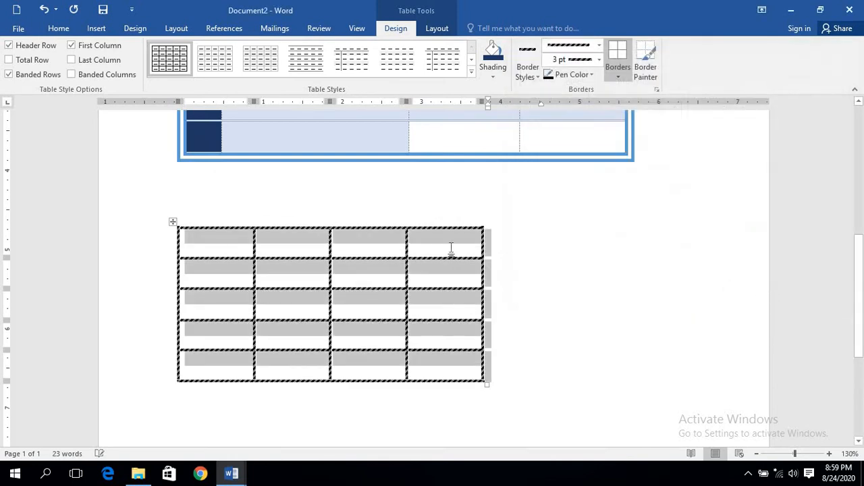
pyautogui.click(304, 273)
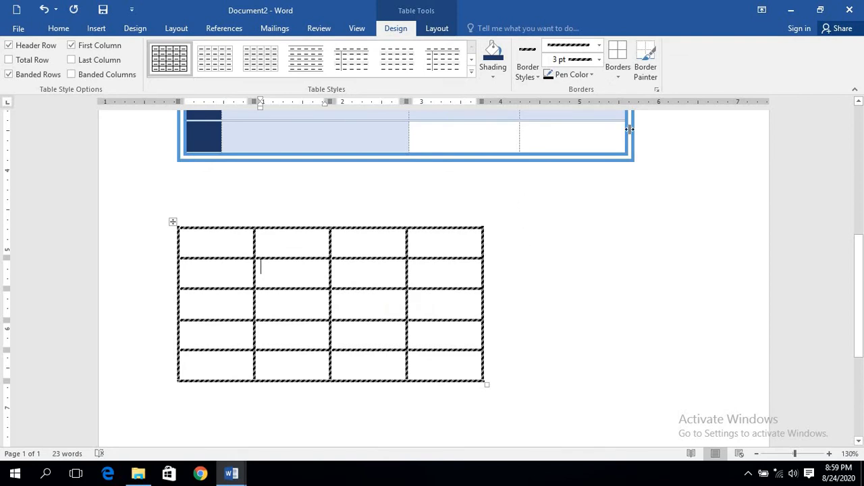
# - Fill the lower table light green through Borders and Shading, then undo it
pyautogui.click(620, 69)
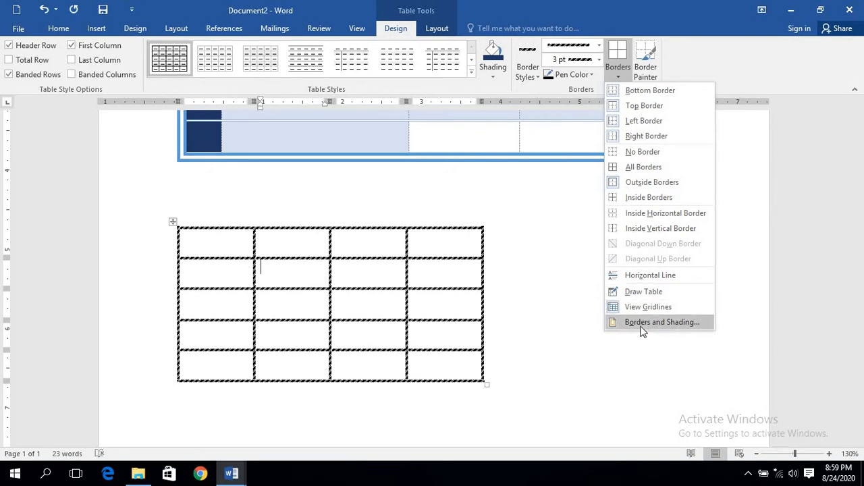
pyautogui.click(643, 324)
pyautogui.click(633, 79)
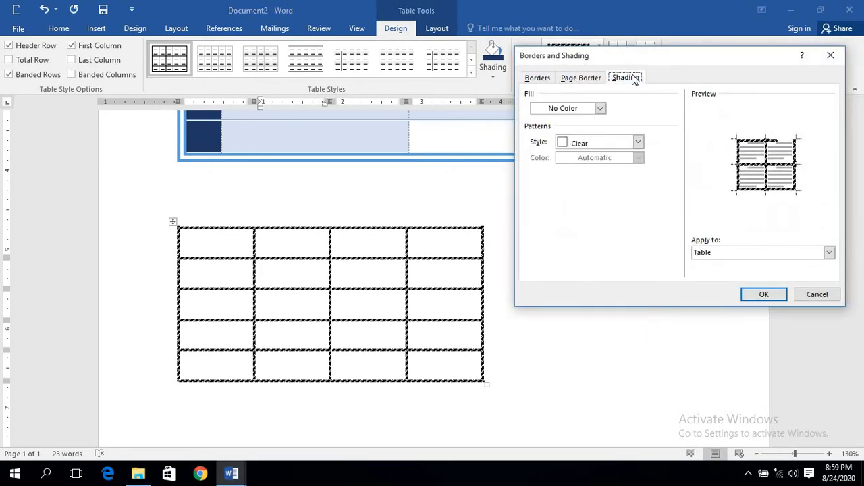
pyautogui.click(600, 108)
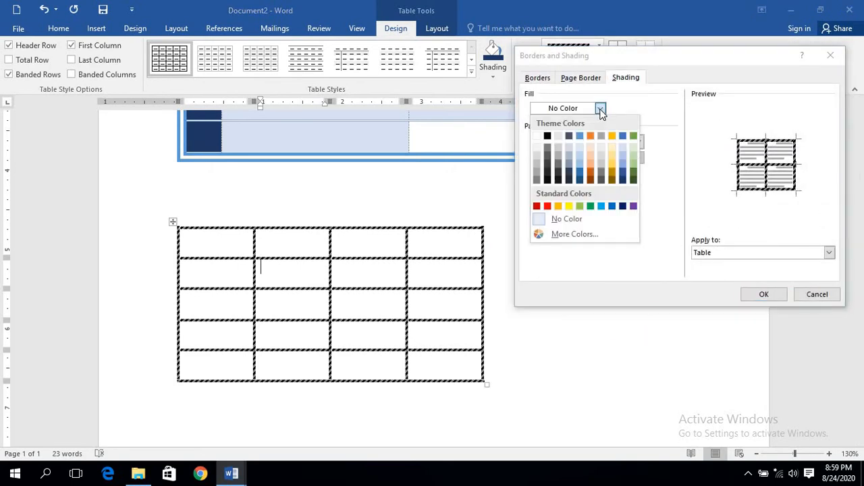
pyautogui.click(584, 206)
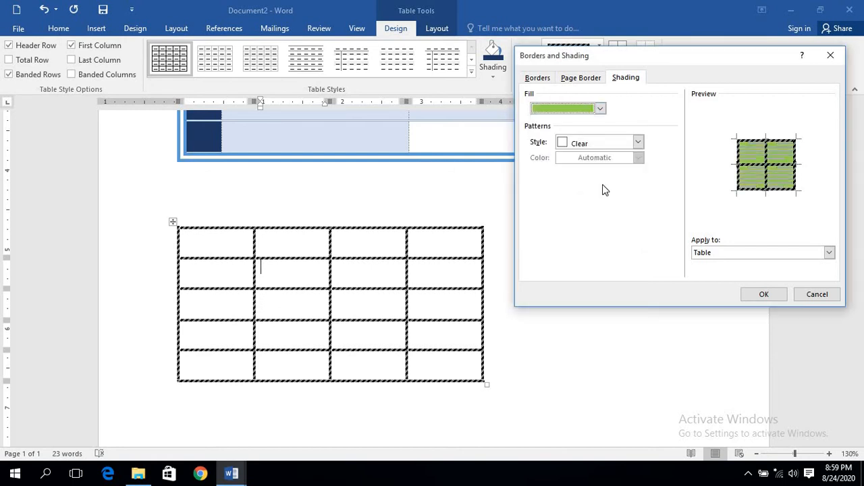
pyautogui.click(762, 294)
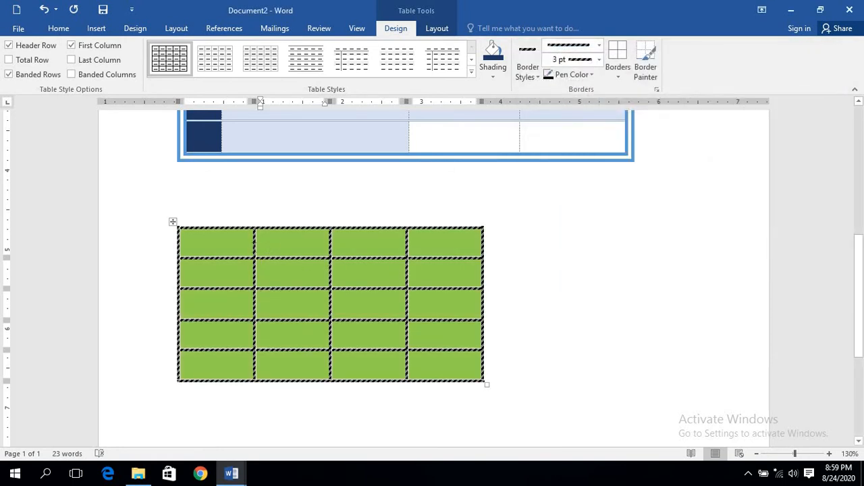
pyautogui.moveTo(229, 248); pyautogui.dragTo(428, 249)
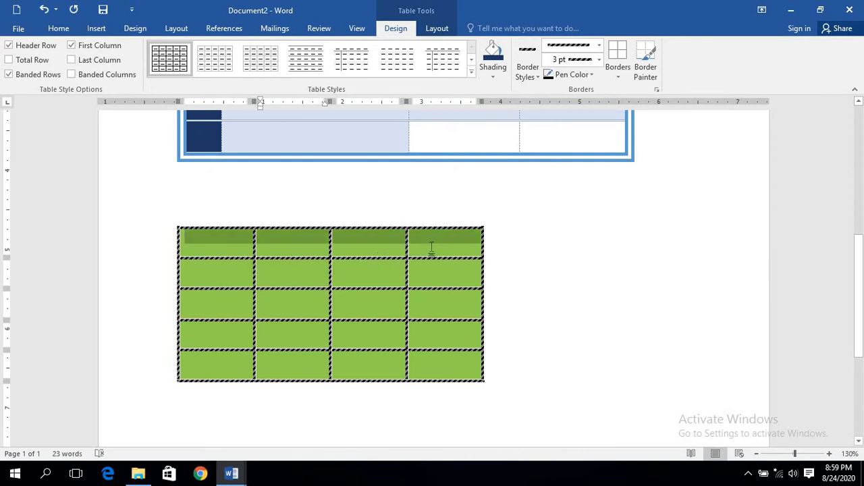
pyautogui.hotkey('ctrl', 'z')
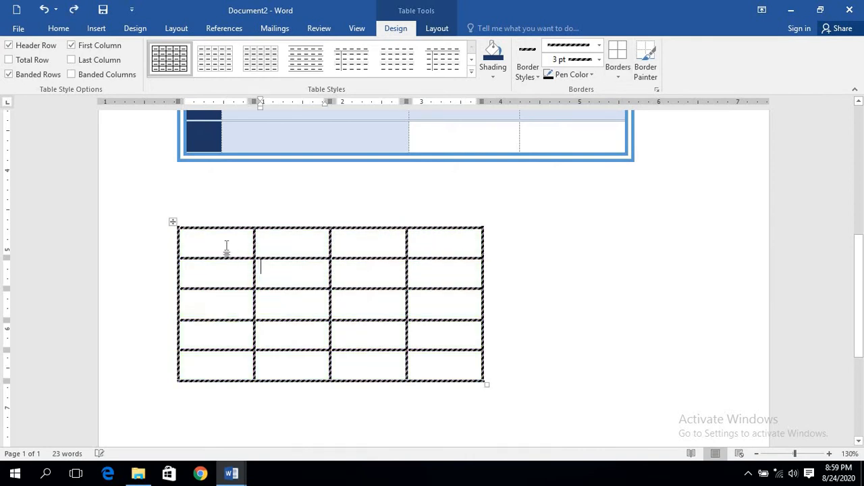
# - Try a blue shading applied to the whole table, then undo it with Ctrl+Z
pyautogui.moveTo(227, 238); pyautogui.dragTo(431, 250)
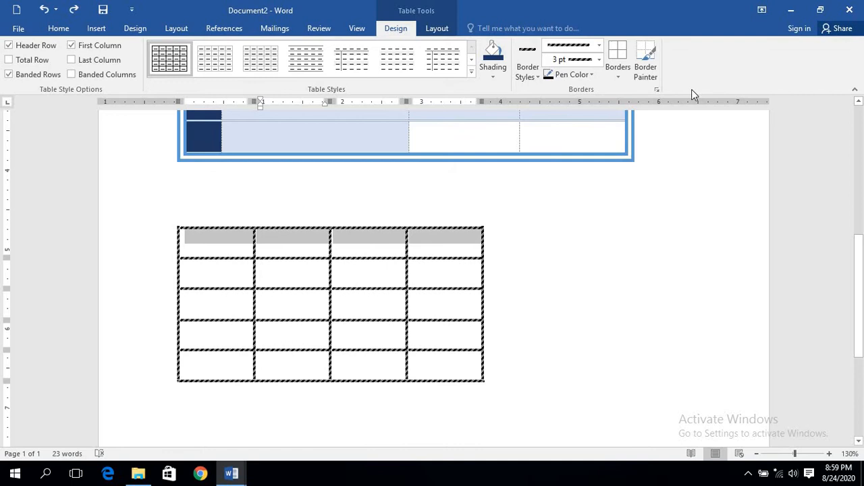
pyautogui.click(618, 73)
pyautogui.click(649, 322)
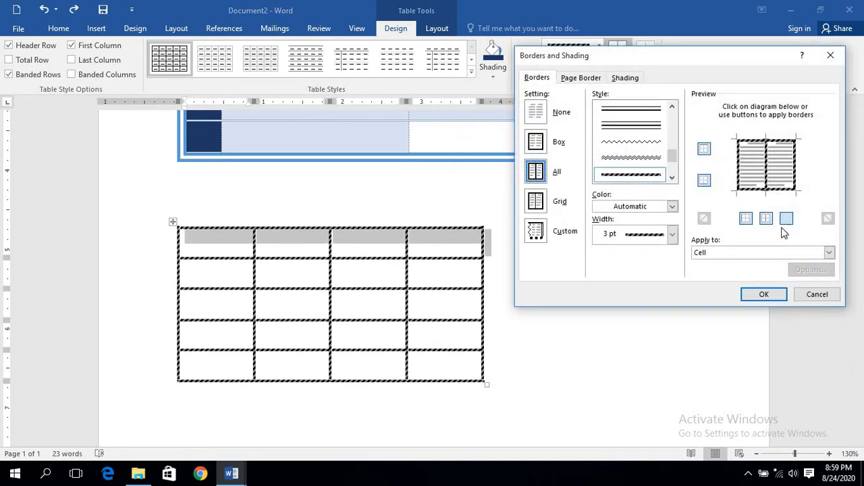
pyautogui.click(624, 77)
pyautogui.click(600, 108)
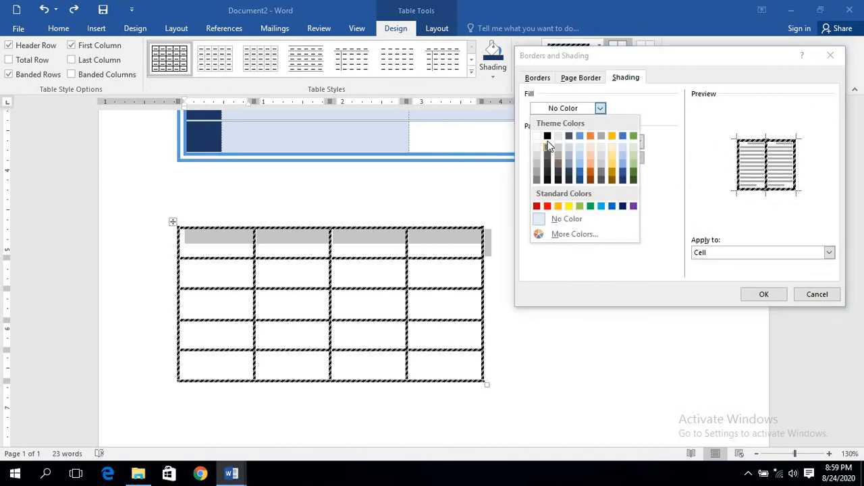
pyautogui.click(623, 163)
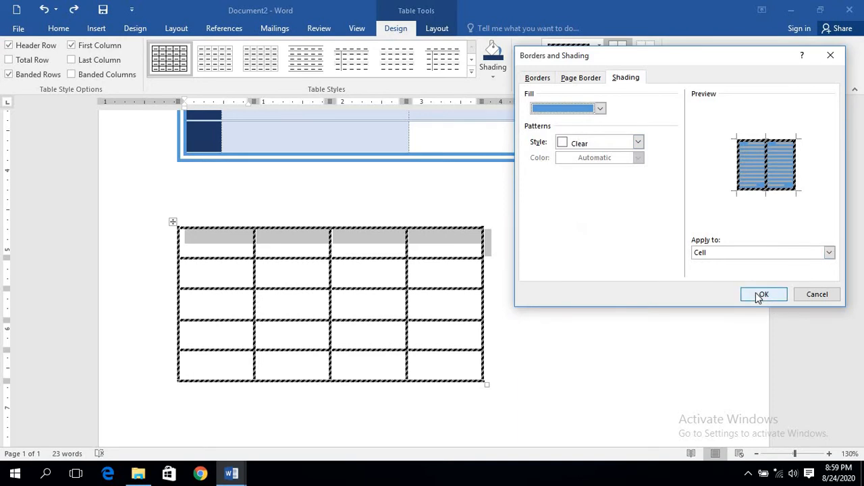
pyautogui.click(772, 255)
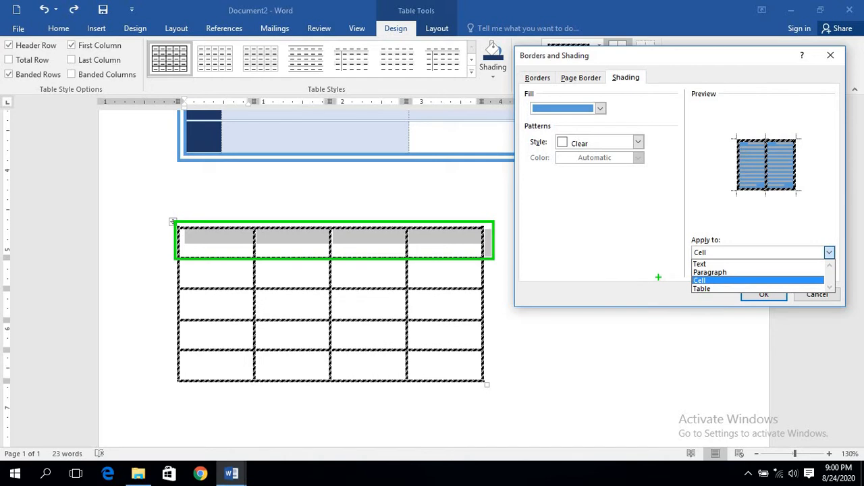
pyautogui.click(723, 280)
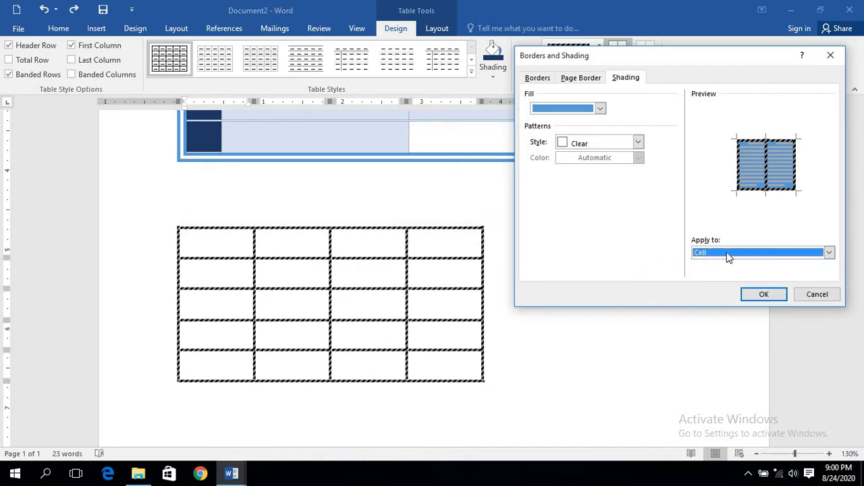
pyautogui.click(727, 252)
pyautogui.click(748, 288)
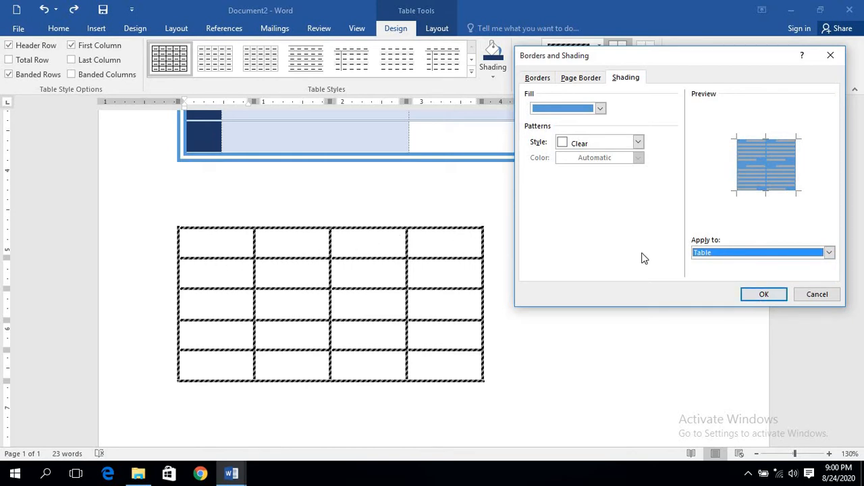
pyautogui.click(763, 295)
pyautogui.click(764, 294)
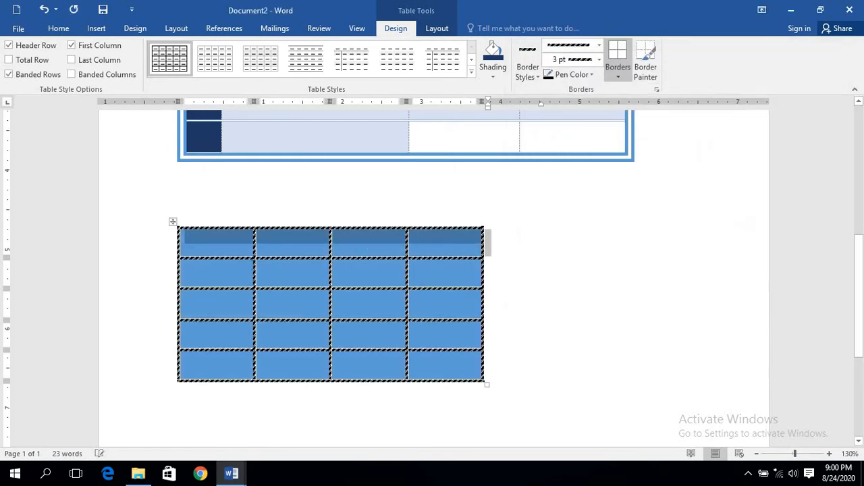
pyautogui.hotkey('ctrl', 'z')
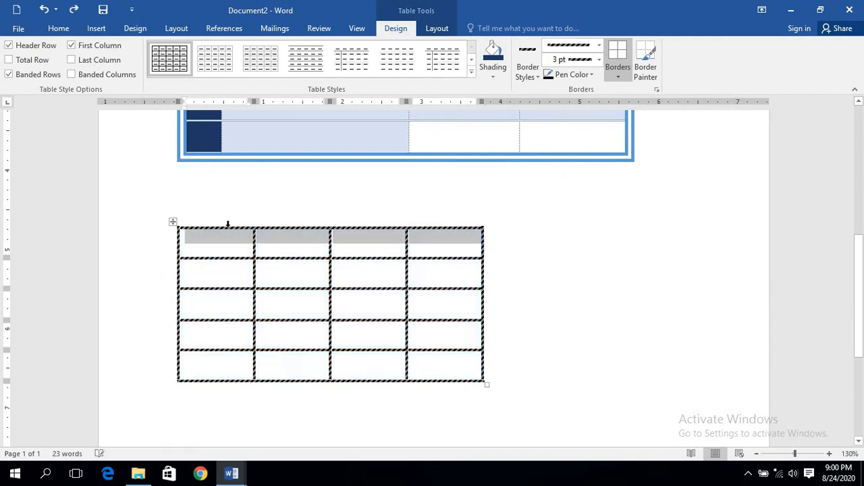
# - Shade the selected header row cells light green, applied to Cell
pyautogui.click(619, 76)
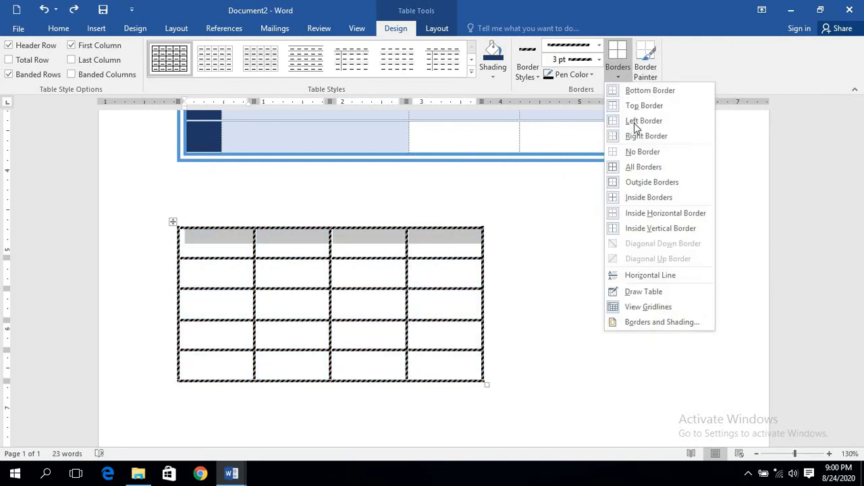
pyautogui.click(653, 324)
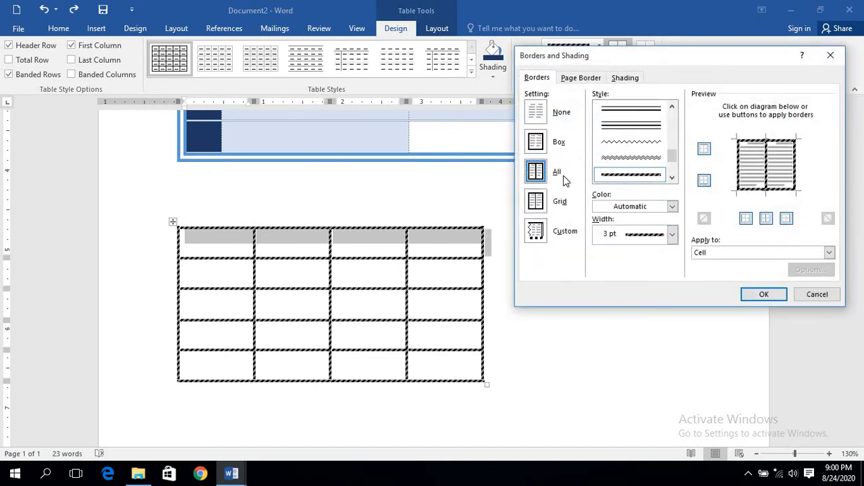
pyautogui.click(633, 80)
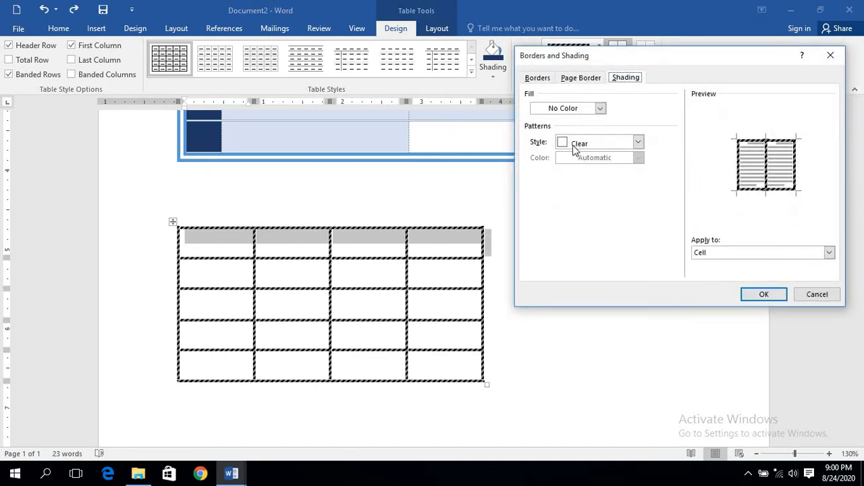
pyautogui.click(573, 112)
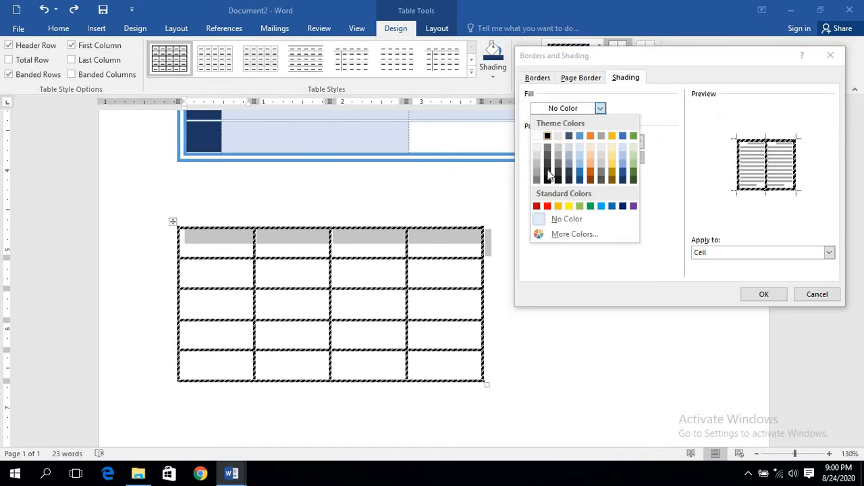
pyautogui.click(579, 206)
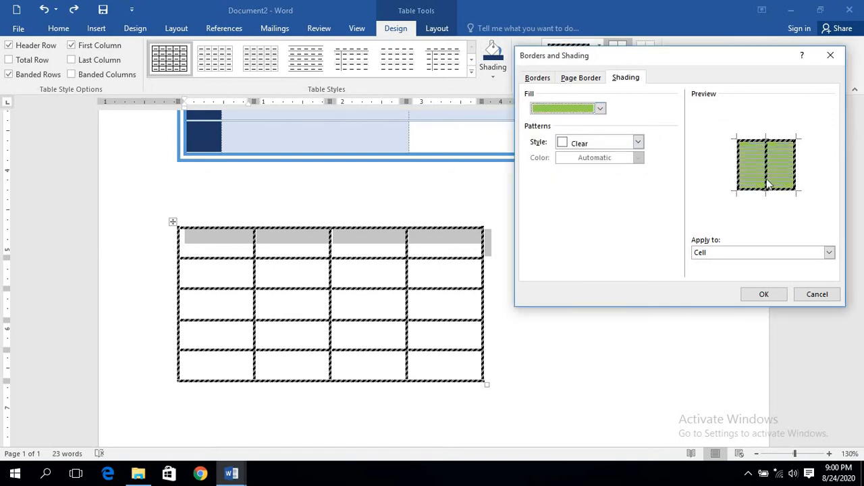
pyautogui.click(714, 253)
pyautogui.click(765, 277)
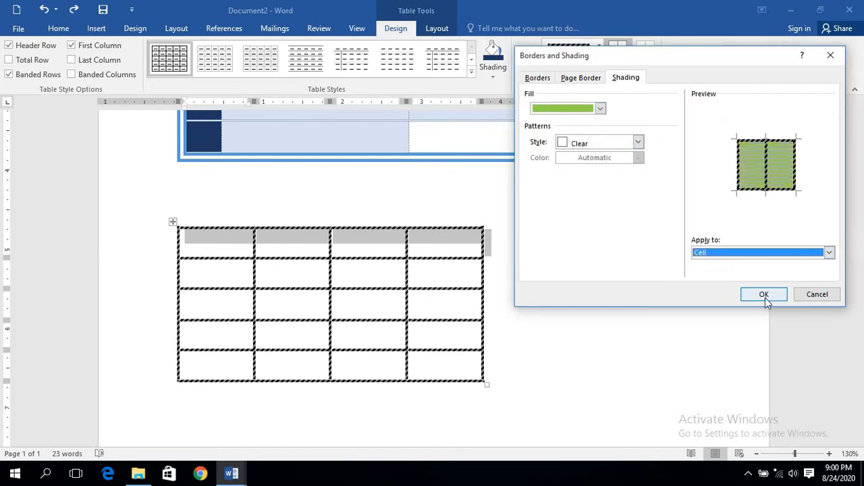
pyautogui.click(764, 294)
pyautogui.click(750, 295)
# - Reselect the header row to check the green fill, then select the first column
pyautogui.moveTo(215, 243); pyautogui.dragTo(447, 247)
pyautogui.click(457, 292)
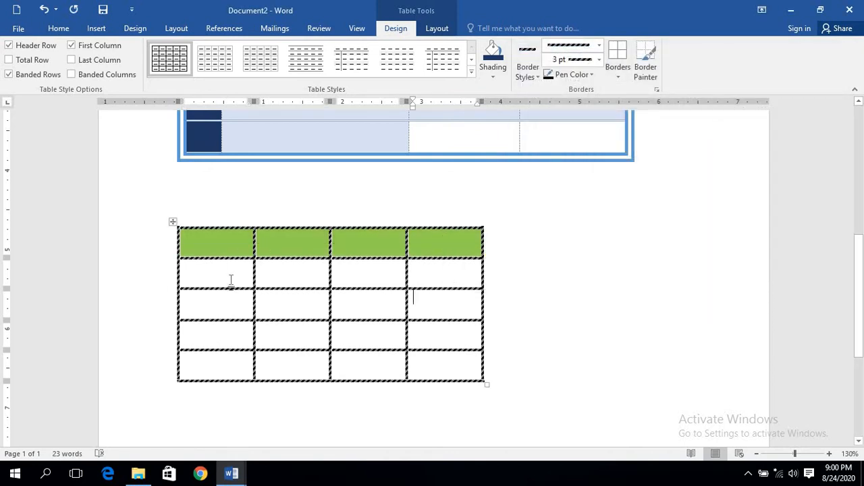
pyautogui.moveTo(218, 249); pyautogui.dragTo(213, 359)
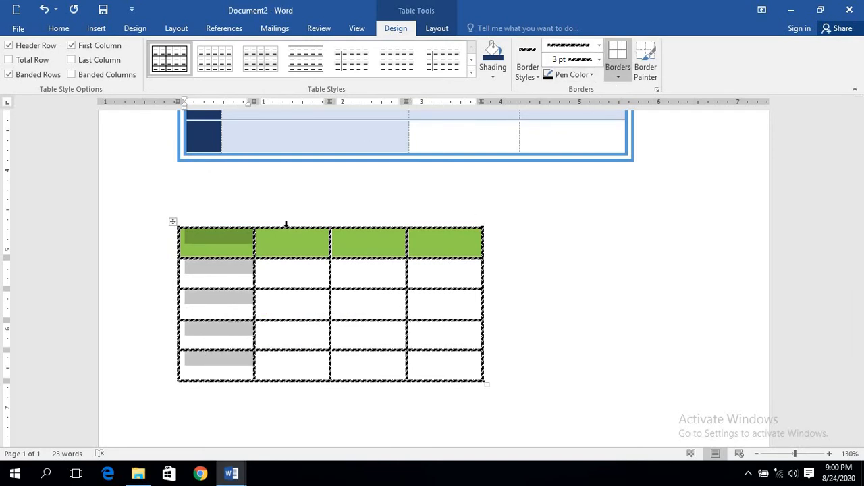
pyautogui.click(208, 273)
# - Fill the first-column cells in rows 2–5 with dark blue, applied to Cell
pyautogui.moveTo(207, 273); pyautogui.dragTo(194, 378)
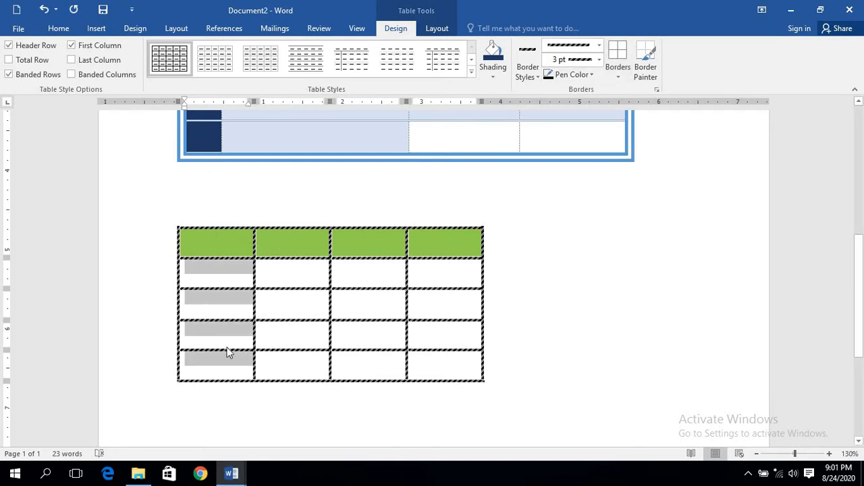
pyautogui.click(619, 76)
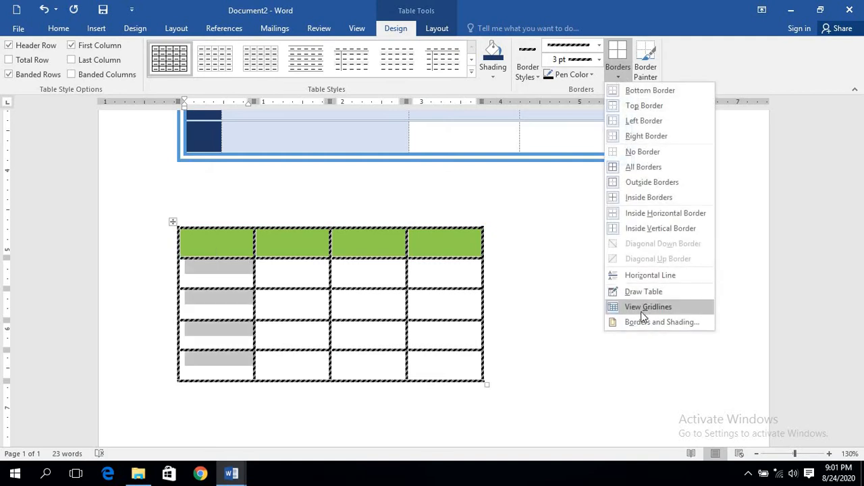
pyautogui.click(641, 323)
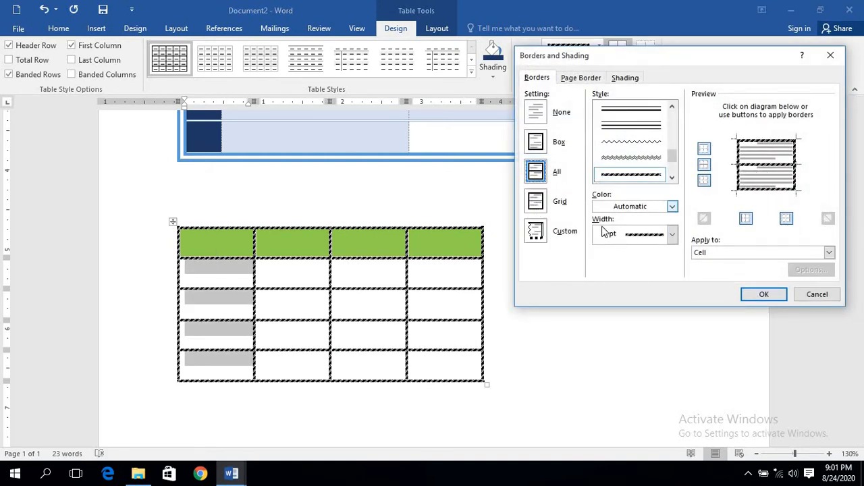
pyautogui.click(633, 78)
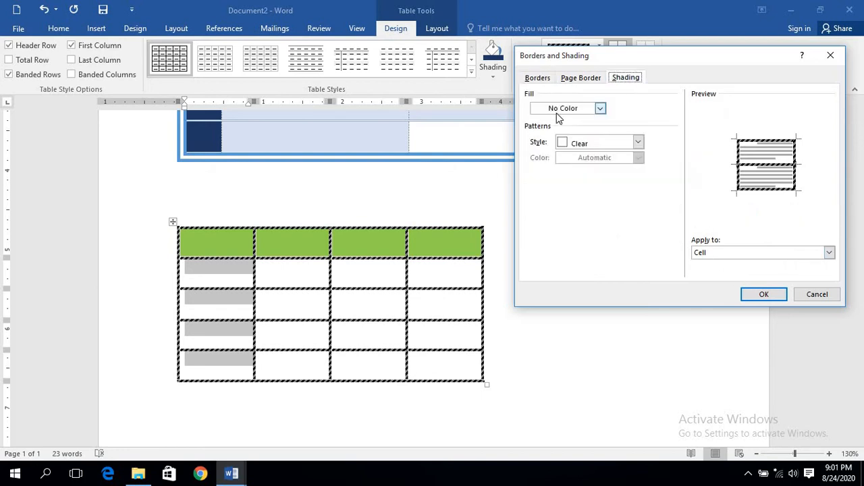
pyautogui.click(584, 111)
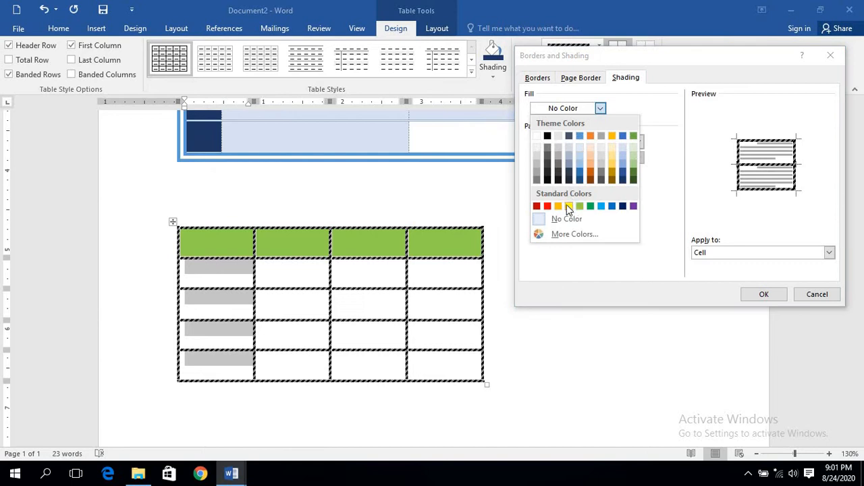
pyautogui.click(623, 206)
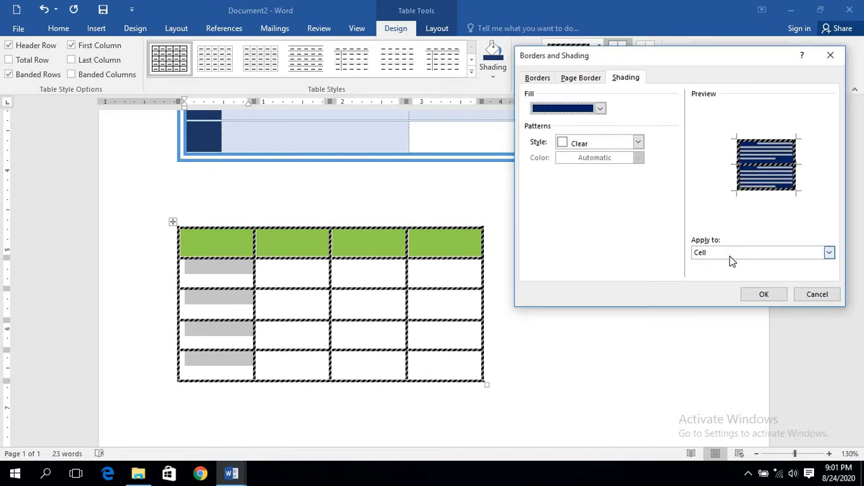
pyautogui.click(729, 253)
pyautogui.click(729, 253)
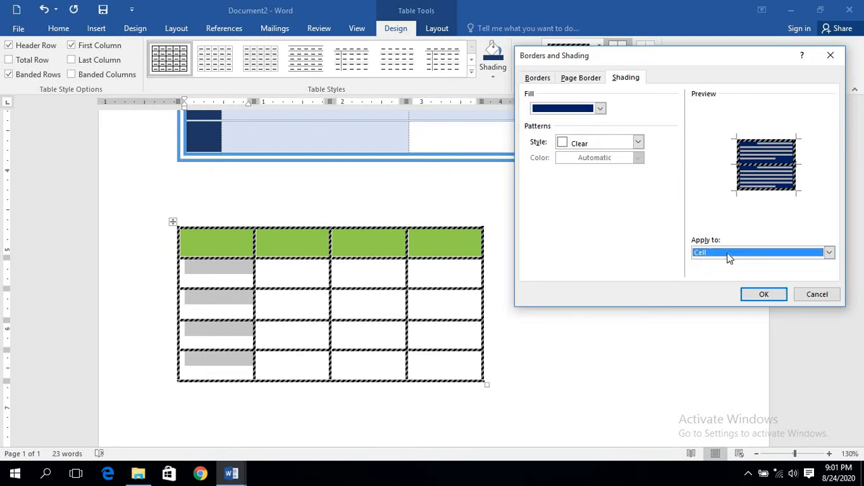
pyautogui.click(754, 298)
pyautogui.click(316, 263)
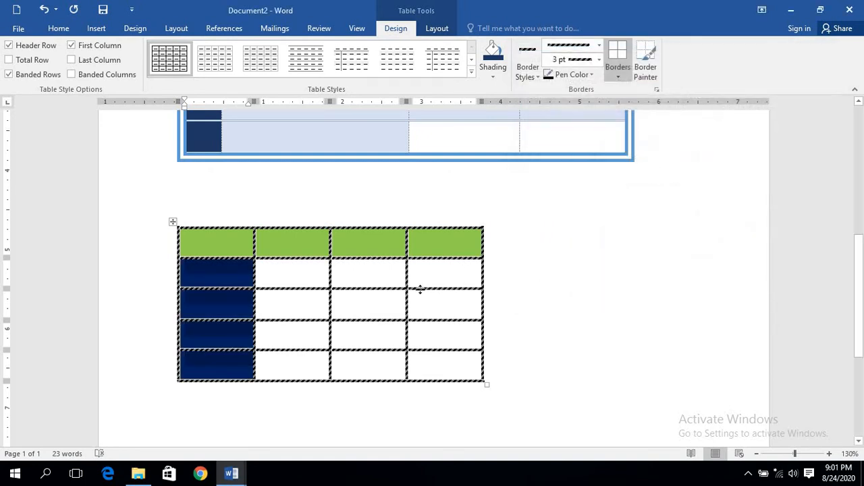
pyautogui.scroll(3, 473, 313)
pyautogui.scroll(-3, 473, 312)
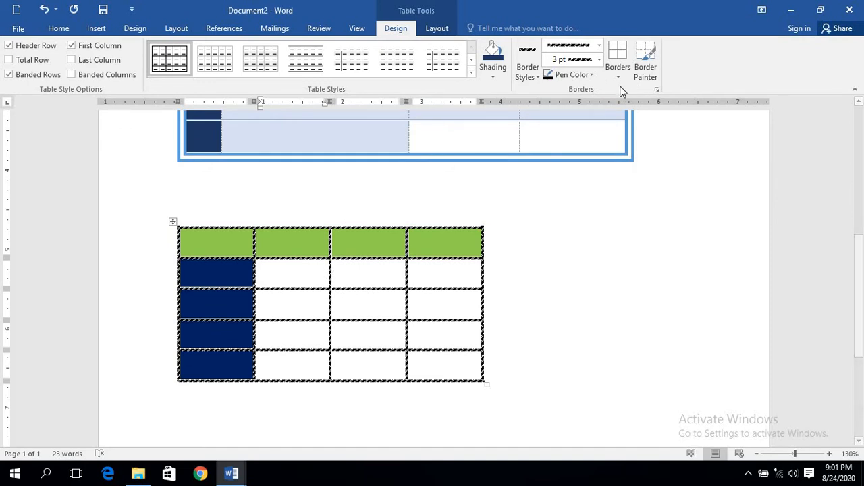
# - Use a Custom border setting so only the outer edges keep the 3 pt dashed line
pyautogui.click(615, 69)
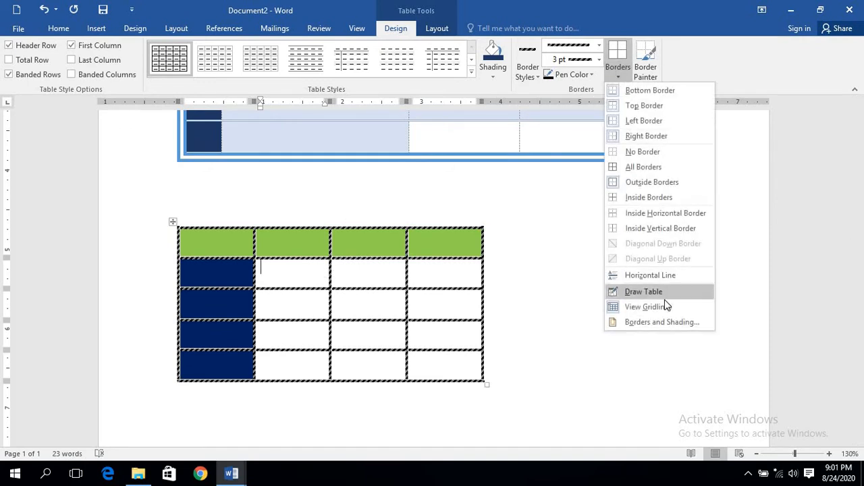
pyautogui.click(651, 323)
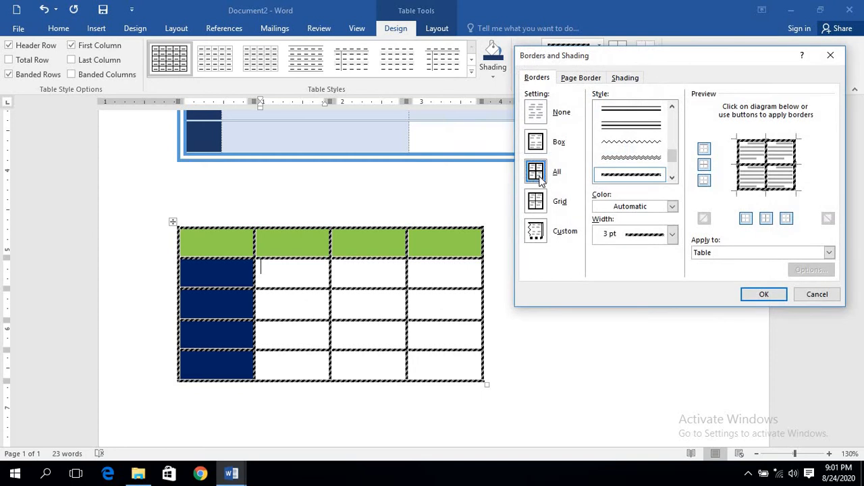
pyautogui.click(536, 203)
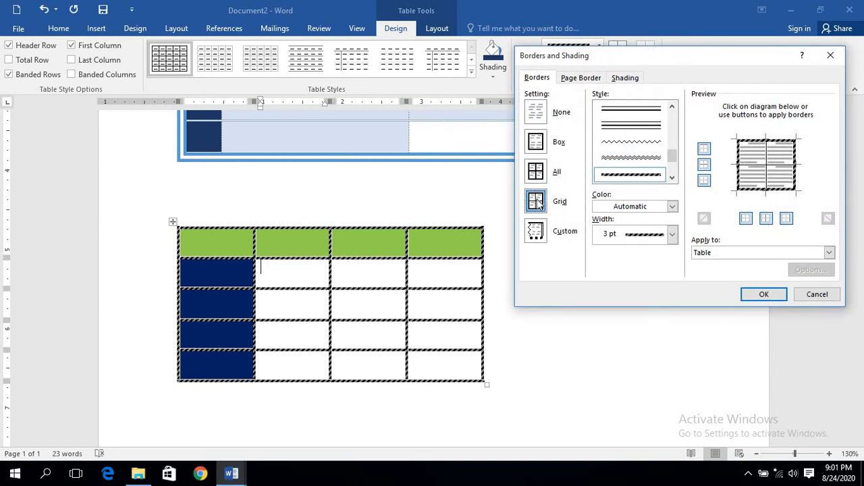
pyautogui.click(765, 187)
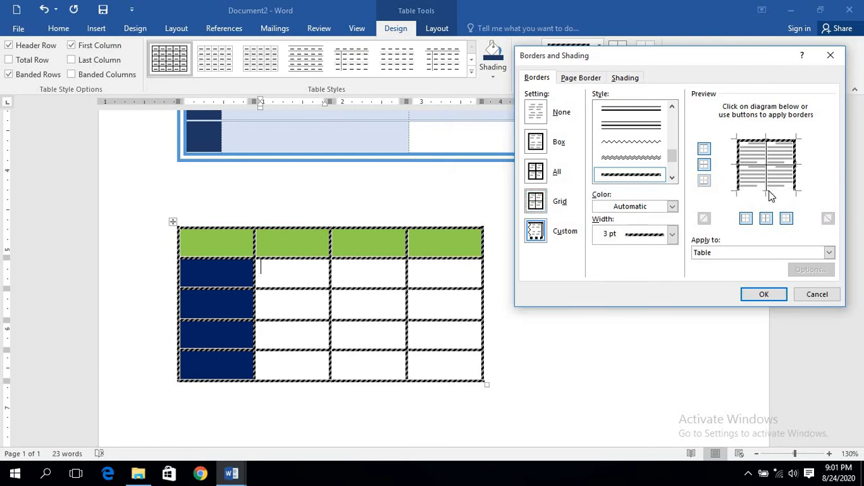
pyautogui.click(758, 176)
pyautogui.click(762, 189)
pyautogui.click(738, 174)
pyautogui.click(797, 177)
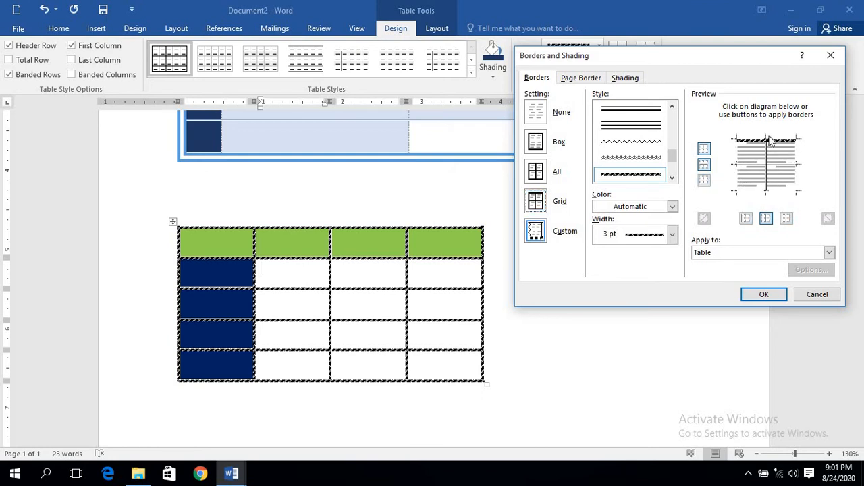
pyautogui.click(767, 140)
pyautogui.click(747, 166)
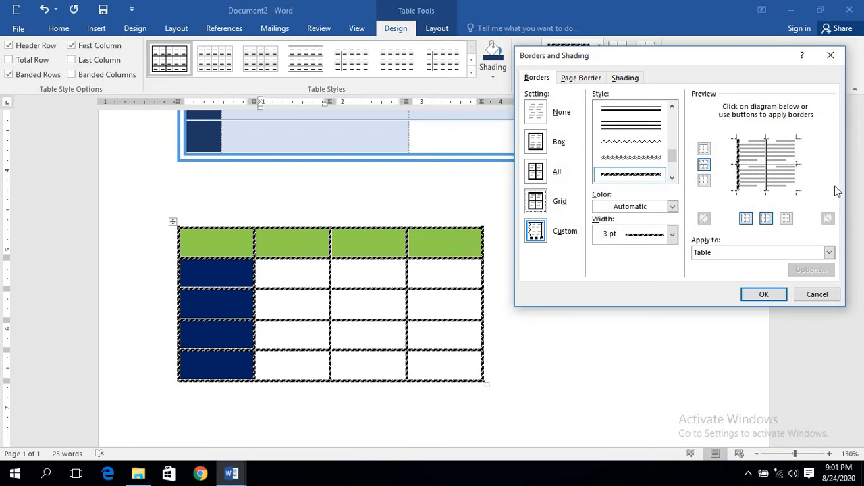
pyautogui.click(795, 169)
pyautogui.click(775, 138)
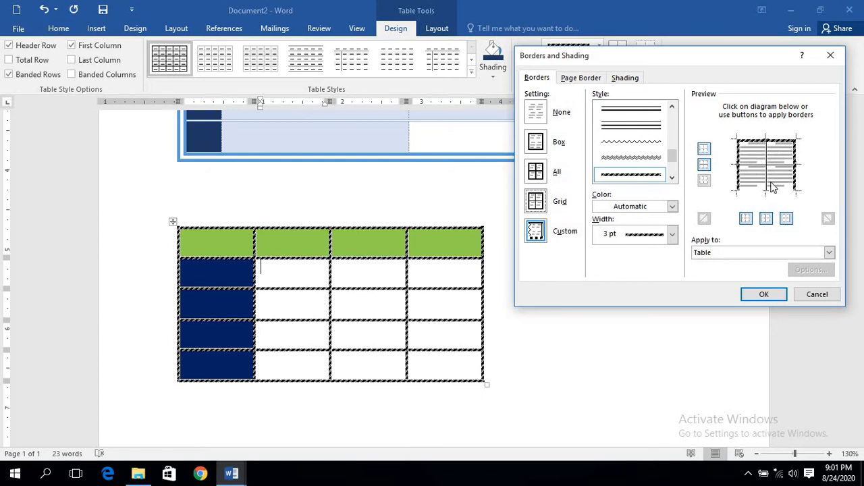
pyautogui.click(764, 294)
pyautogui.click(338, 292)
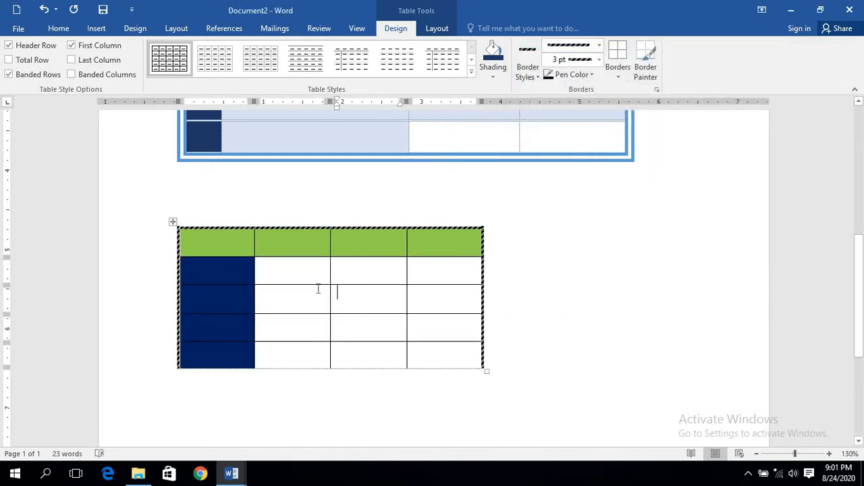
pyautogui.click(230, 241)
# - Switch to the Table Tools Layout tab and scroll back up to the Students Details table
pyautogui.click(560, 283)
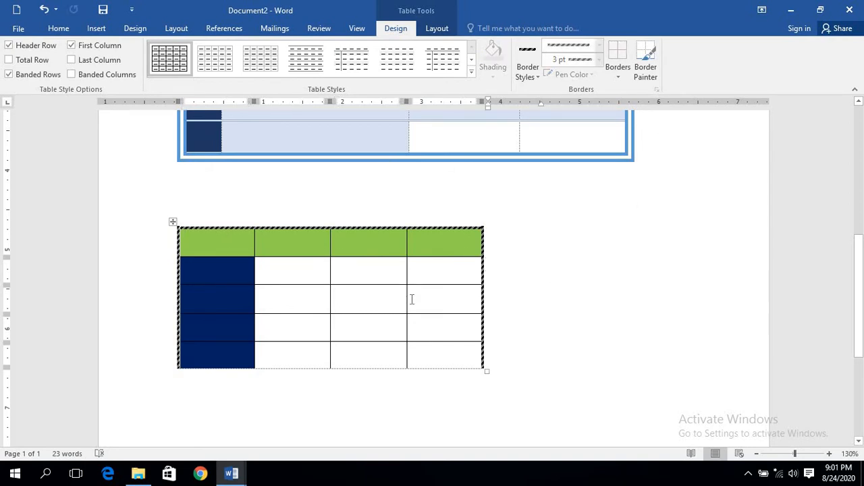
pyautogui.scroll(-3, 410, 310)
pyautogui.scroll(3, 565, 297)
pyautogui.click(436, 28)
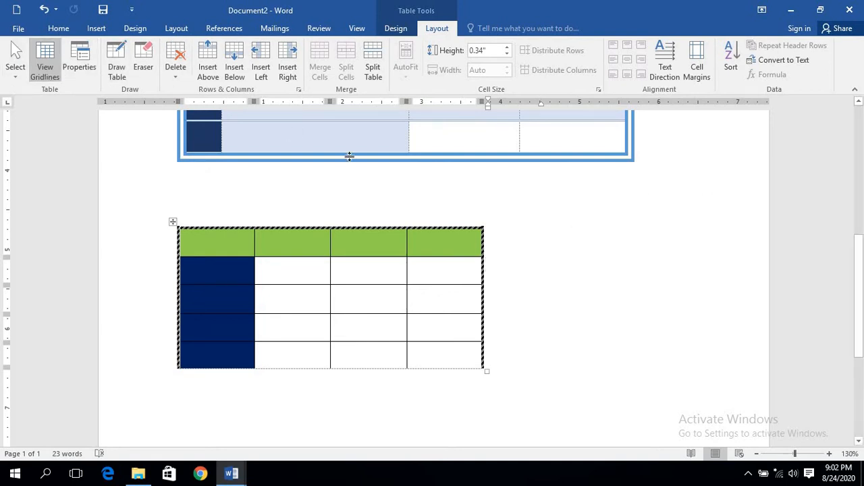
pyautogui.click(353, 272)
pyautogui.scroll(6, 405, 277)
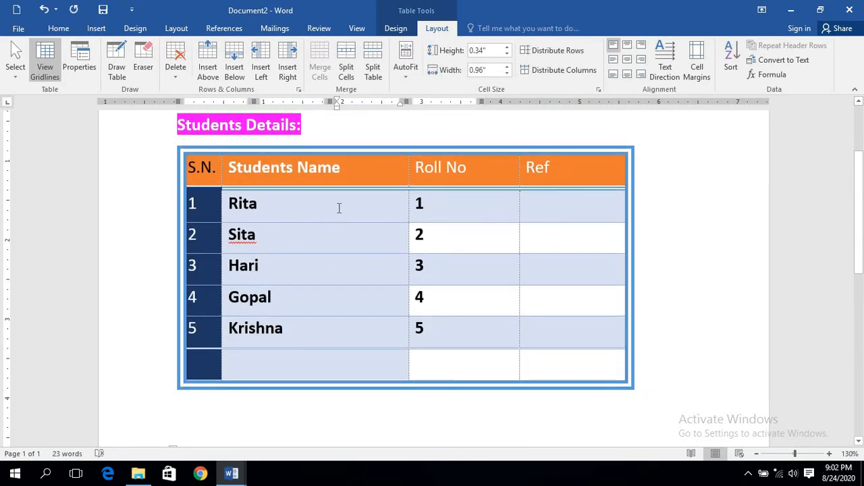
# - Select the whole Ref column, header included, and show the Delete choices
pyautogui.click(284, 198)
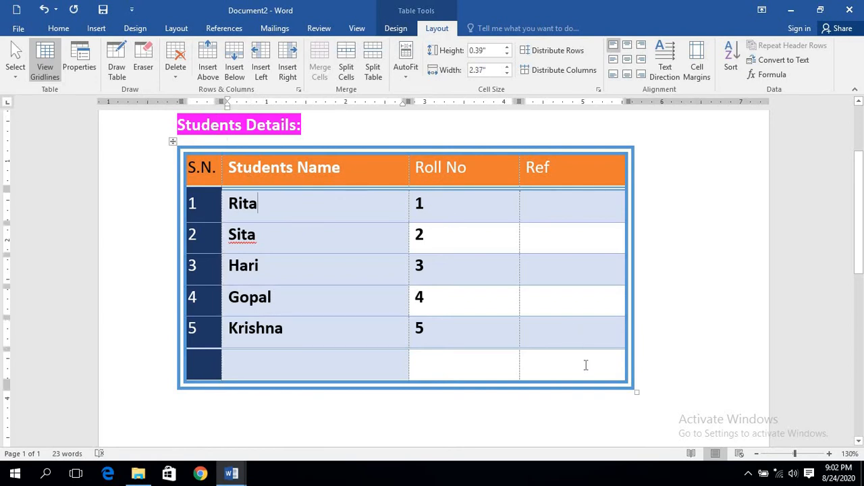
pyautogui.moveTo(585, 363); pyautogui.dragTo(198, 174)
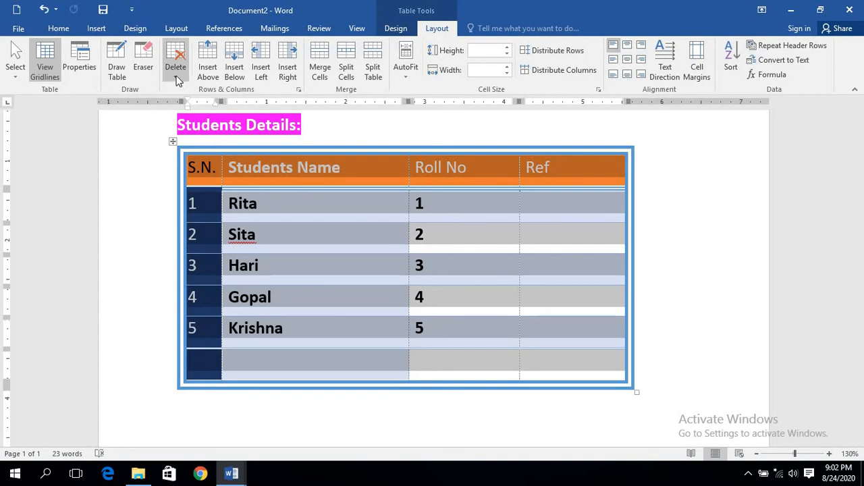
pyautogui.click(338, 201)
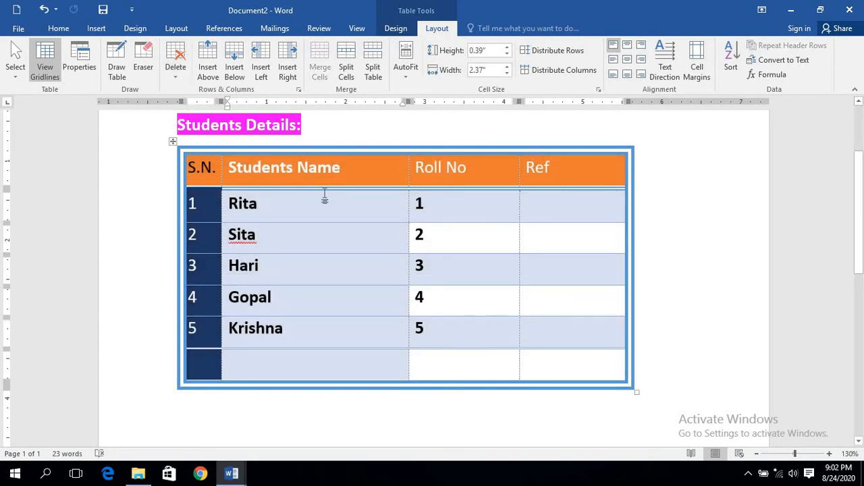
pyautogui.click(382, 168)
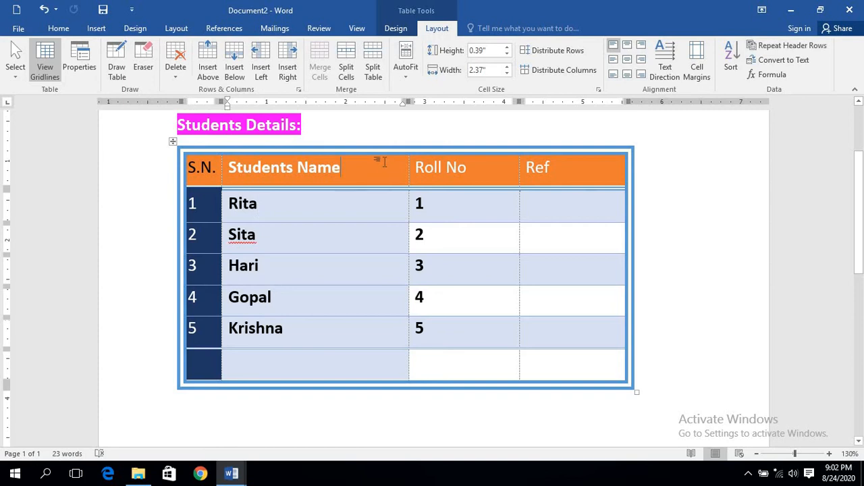
pyautogui.moveTo(559, 177); pyautogui.dragTo(583, 177)
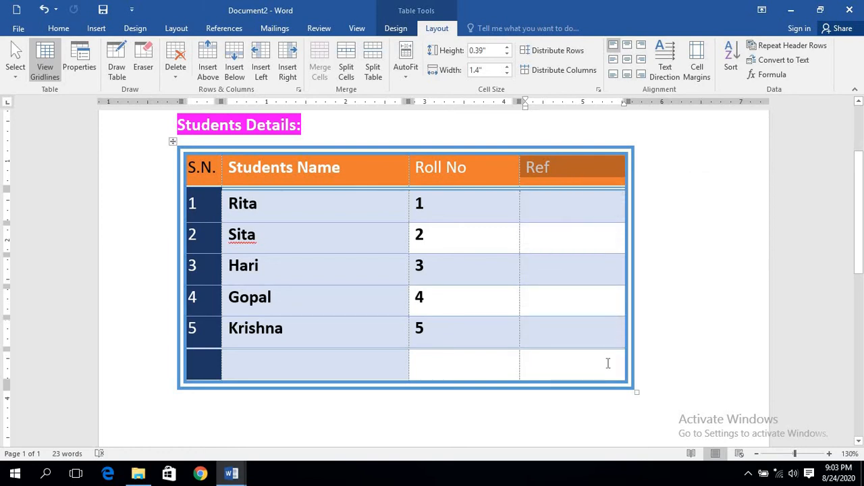
pyautogui.moveTo(612, 374); pyautogui.dragTo(584, 167)
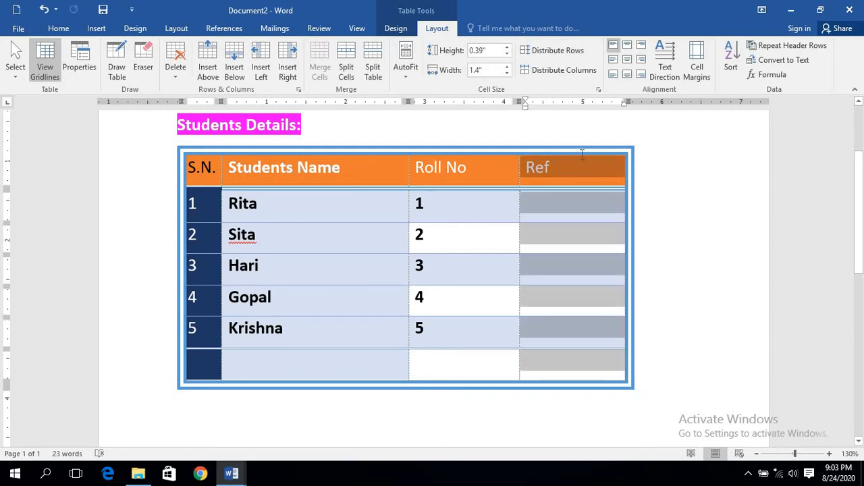
pyautogui.moveTo(582, 155); pyautogui.dragTo(584, 170)
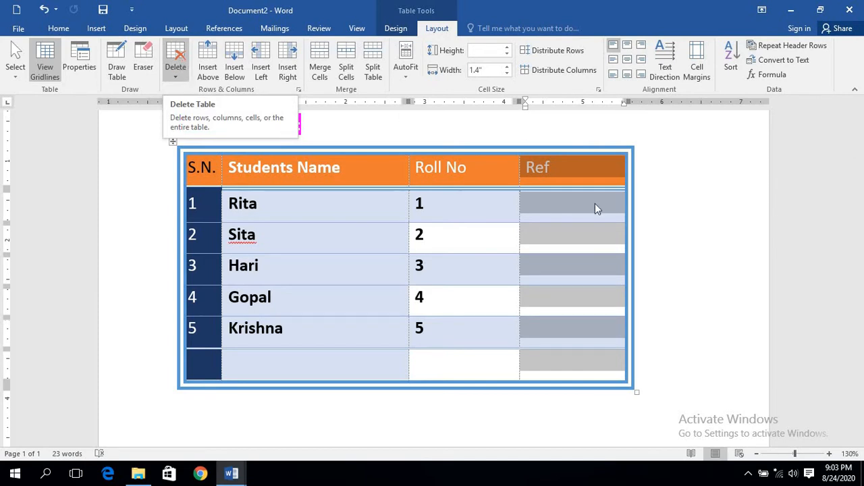
pyautogui.click(174, 60)
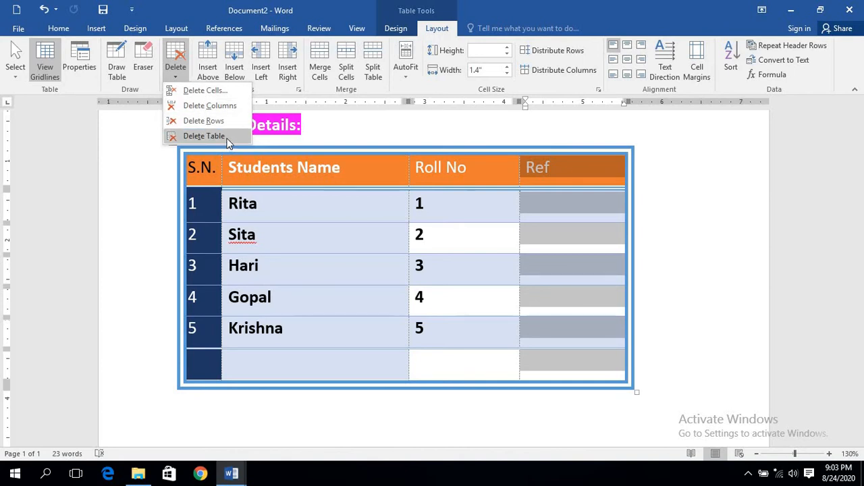
pyautogui.click(562, 269)
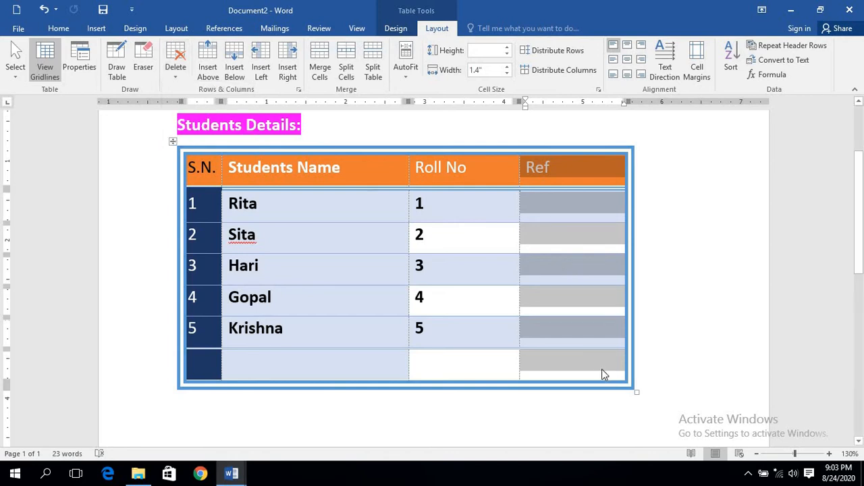
pyautogui.moveTo(605, 375); pyautogui.dragTo(299, 220)
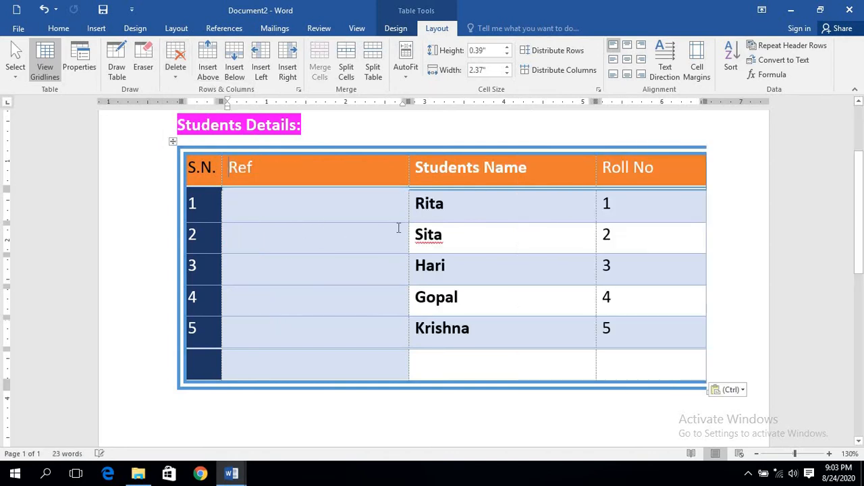
pyautogui.hotkey('ctrl', 'z')
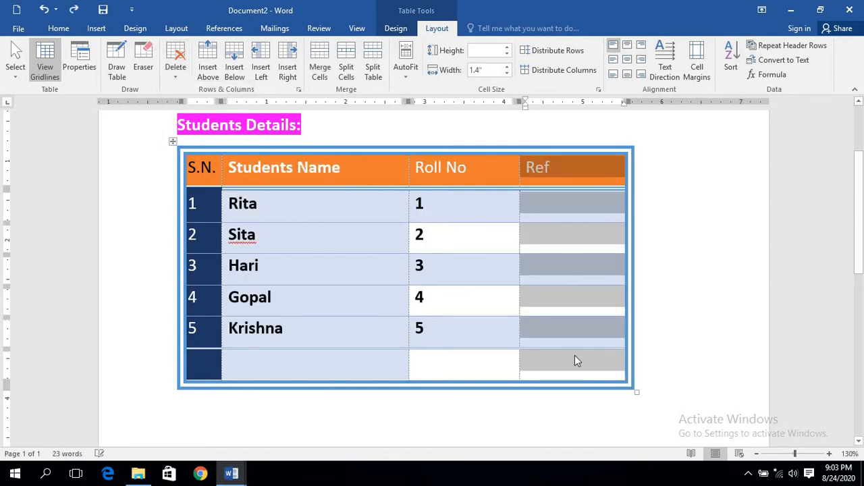
pyautogui.click(589, 365)
pyautogui.moveTo(598, 365); pyautogui.dragTo(183, 169)
pyautogui.click(184, 67)
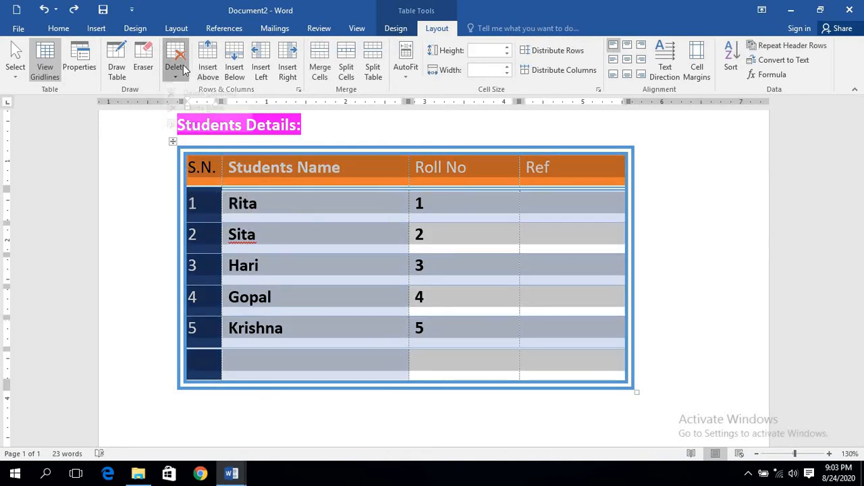
pyautogui.click(413, 218)
pyautogui.click(586, 209)
pyautogui.moveTo(585, 209); pyautogui.dragTo(179, 198)
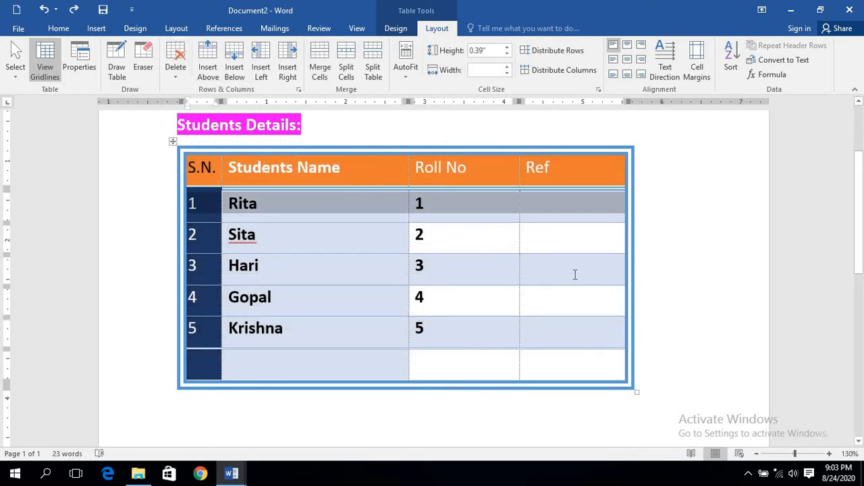
pyautogui.click(576, 300)
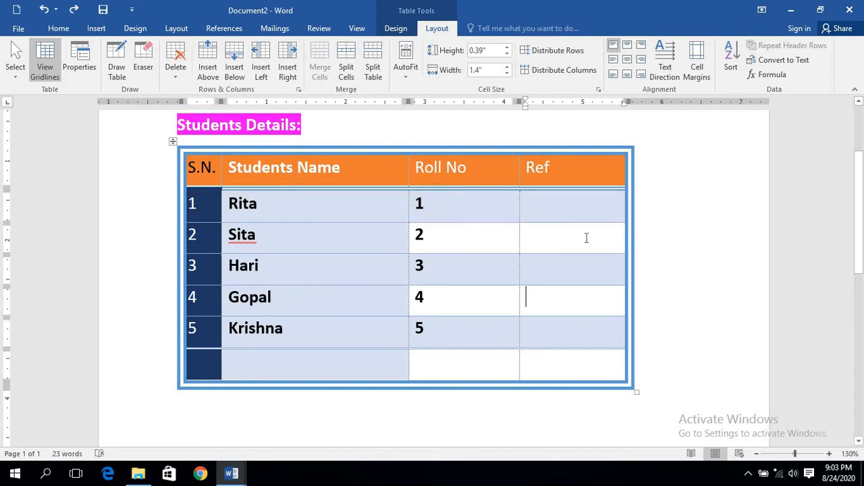
pyautogui.moveTo(587, 239); pyautogui.dragTo(191, 234)
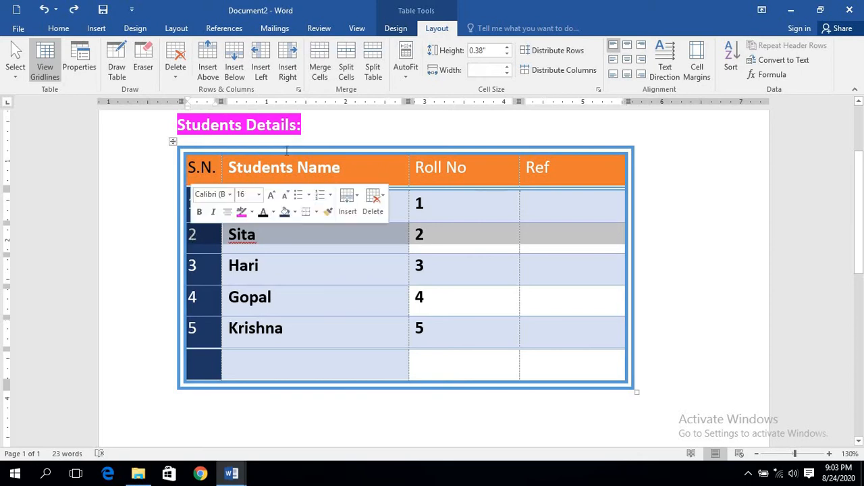
pyautogui.click(180, 72)
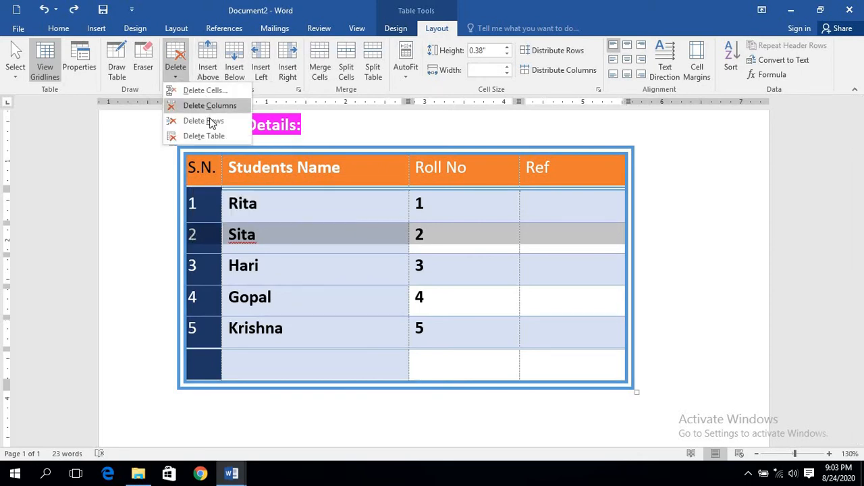
pyautogui.click(374, 282)
pyautogui.click(561, 301)
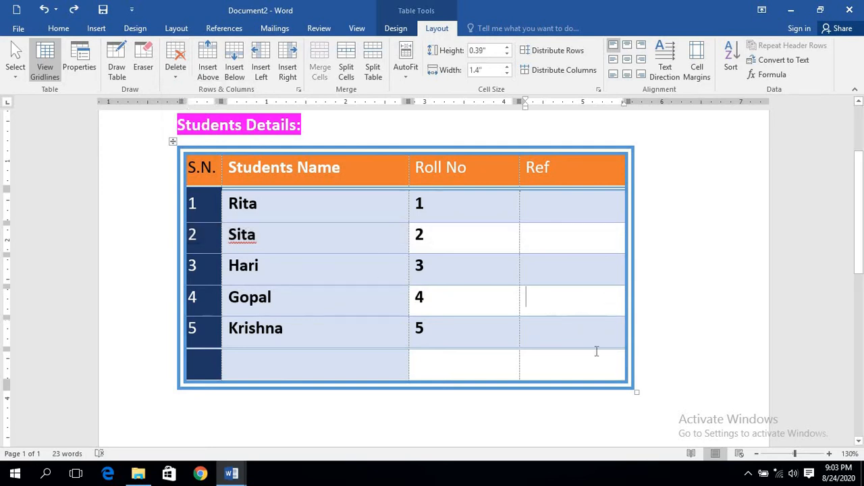
pyautogui.moveTo(572, 239); pyautogui.dragTo(572, 172)
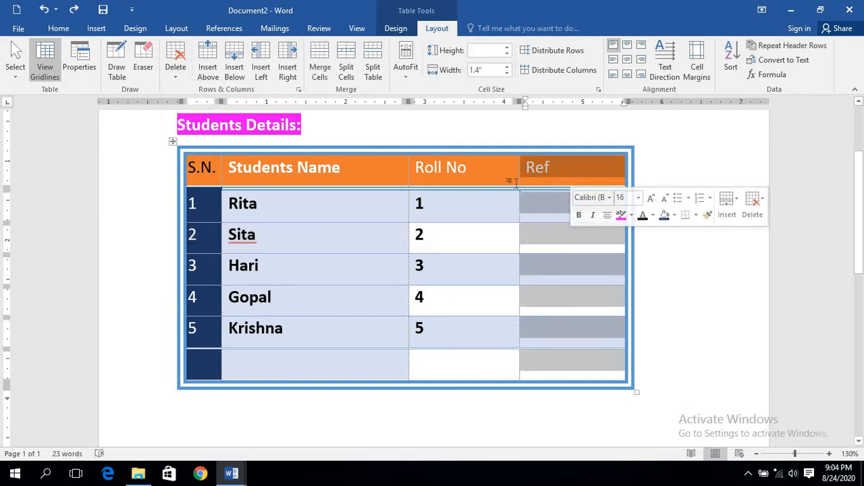
pyautogui.moveTo(465, 367); pyautogui.dragTo(459, 172)
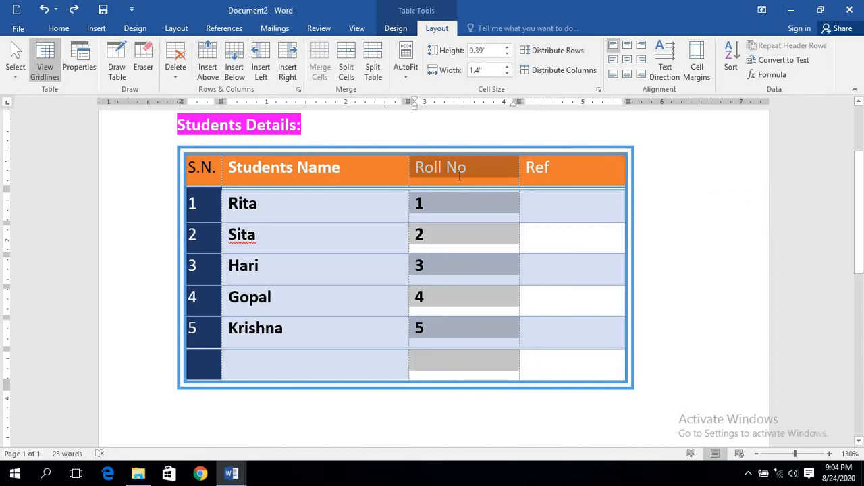
pyautogui.click(173, 71)
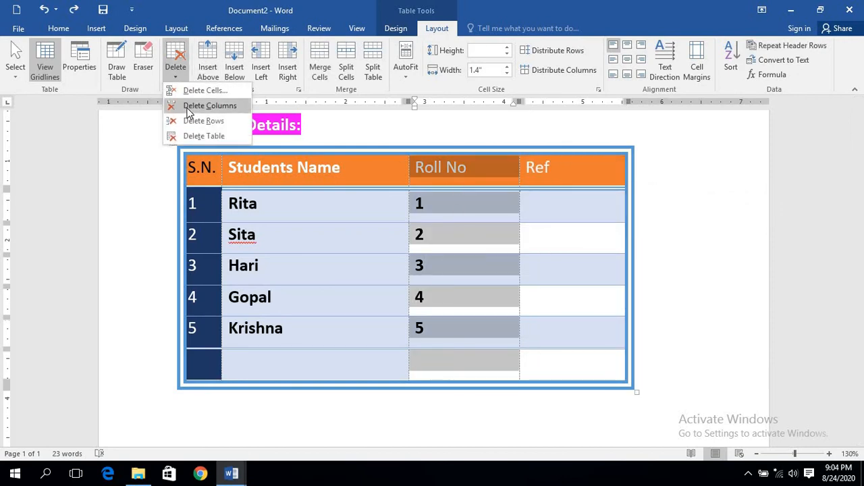
pyautogui.click(586, 369)
pyautogui.click(554, 331)
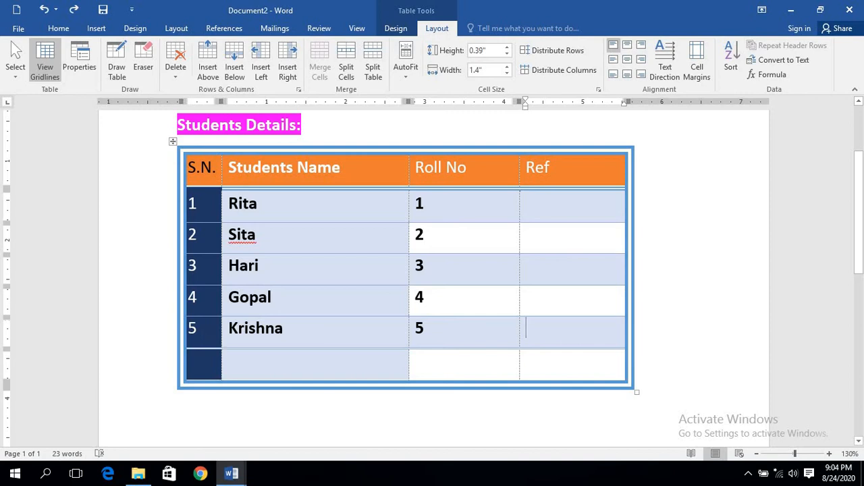
# - Enter 6 and Shyam in the last row, then open Delete options from its empty Ref cell
pyautogui.click(204, 363)
pyautogui.write('6')
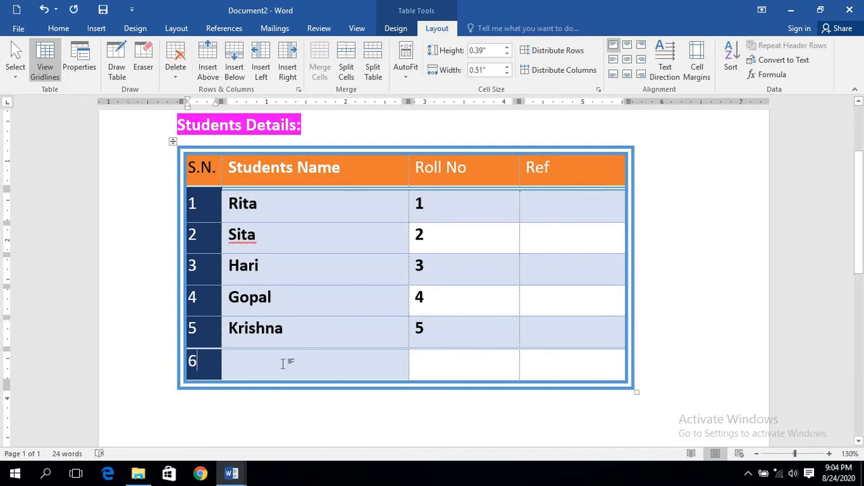
pyautogui.click(283, 367)
pyautogui.write('Shyam')
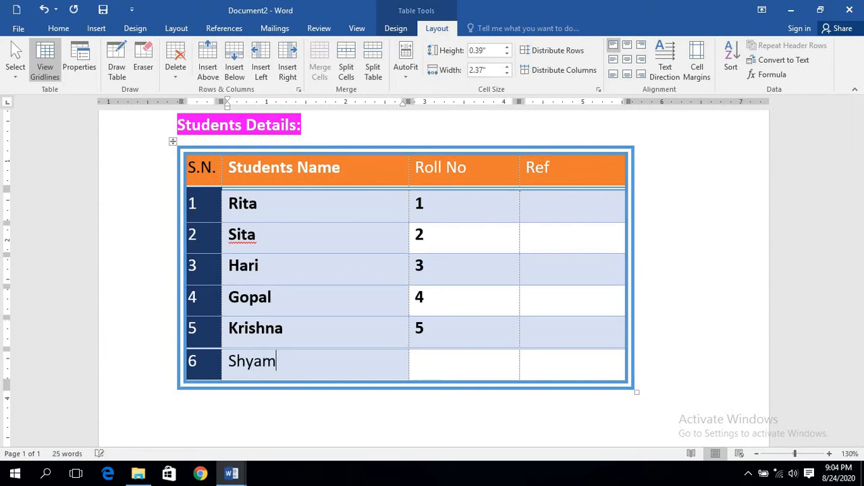
pyautogui.click(446, 362)
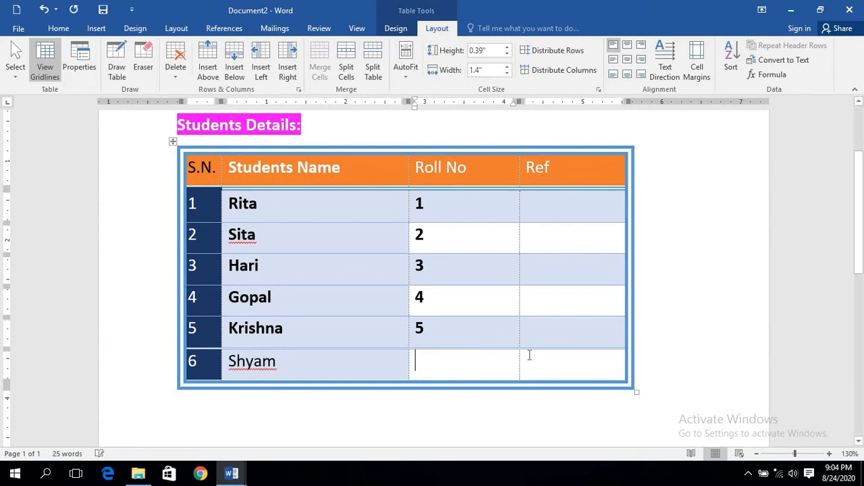
pyautogui.click(557, 364)
pyautogui.click(184, 75)
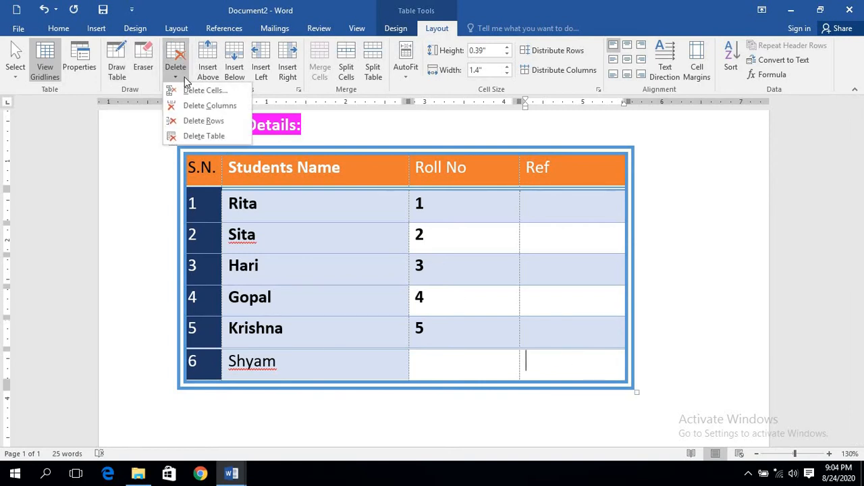
pyautogui.click(196, 90)
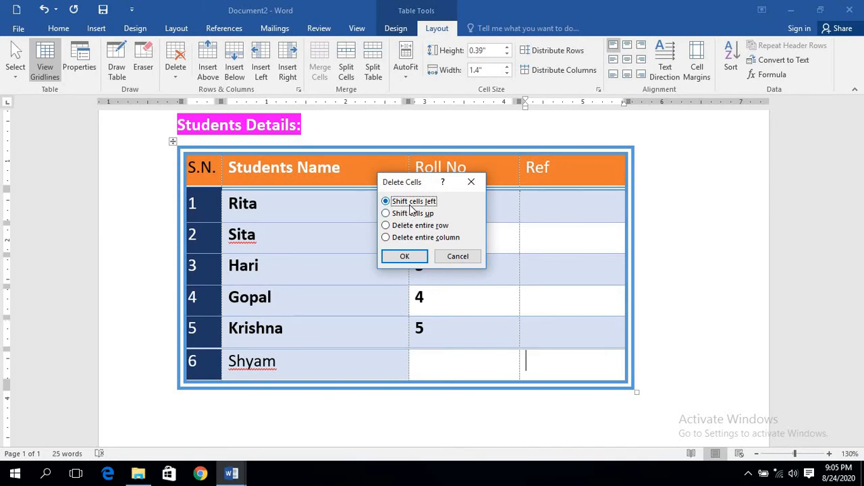
pyautogui.click(458, 257)
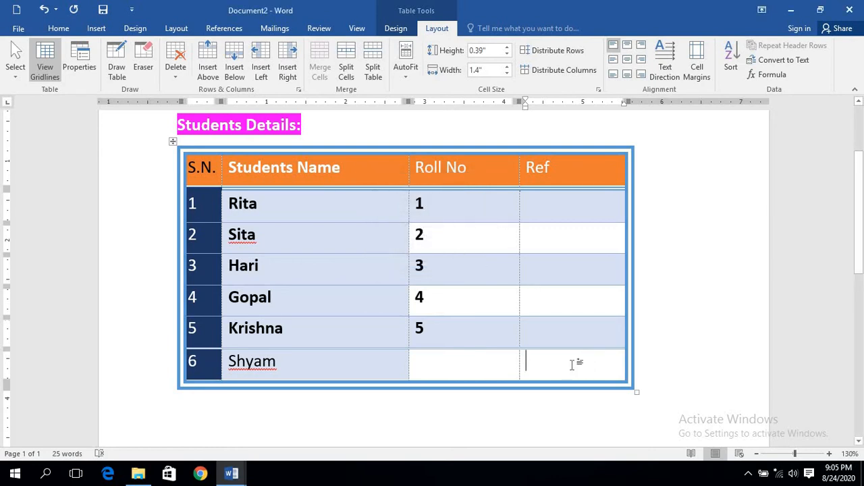
# - Enter Ref 21 for Shyam and 36 for Krishna, then select the 36
pyautogui.write('21')
pyautogui.click(559, 326)
pyautogui.write('36')
pyautogui.doubleClick(524, 339)
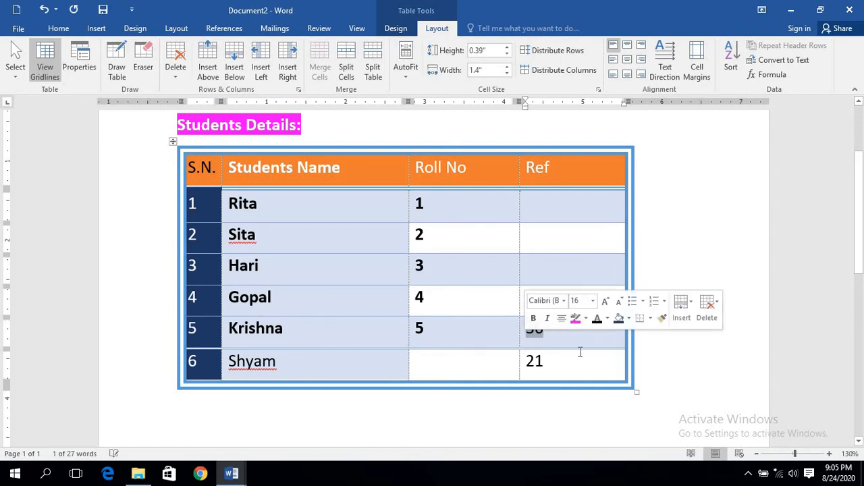
pyautogui.click(594, 330)
pyautogui.moveTo(567, 330); pyautogui.dragTo(519, 328)
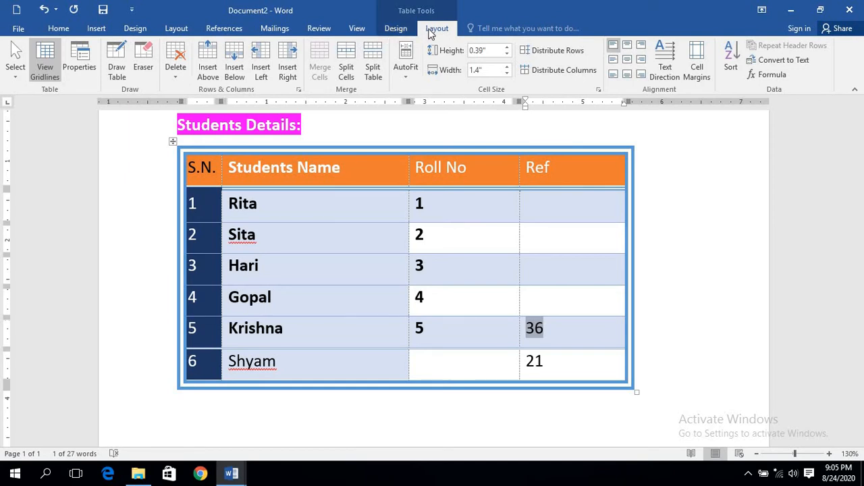
pyautogui.click(175, 70)
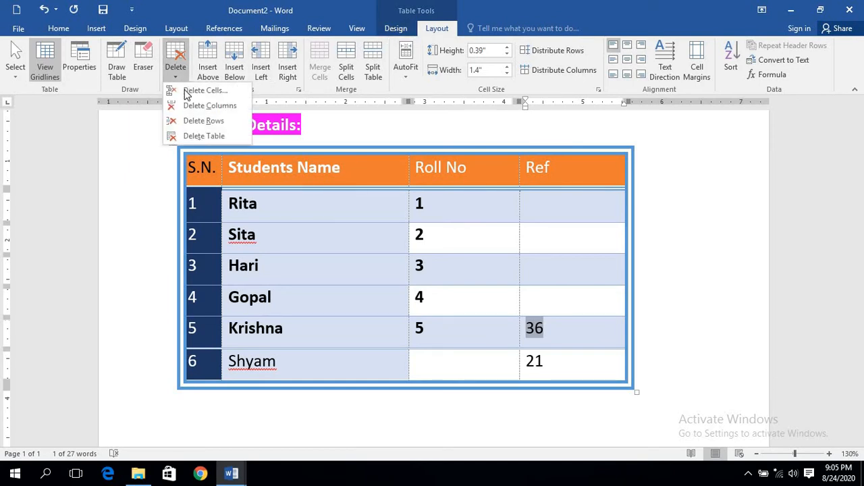
pyautogui.click(193, 92)
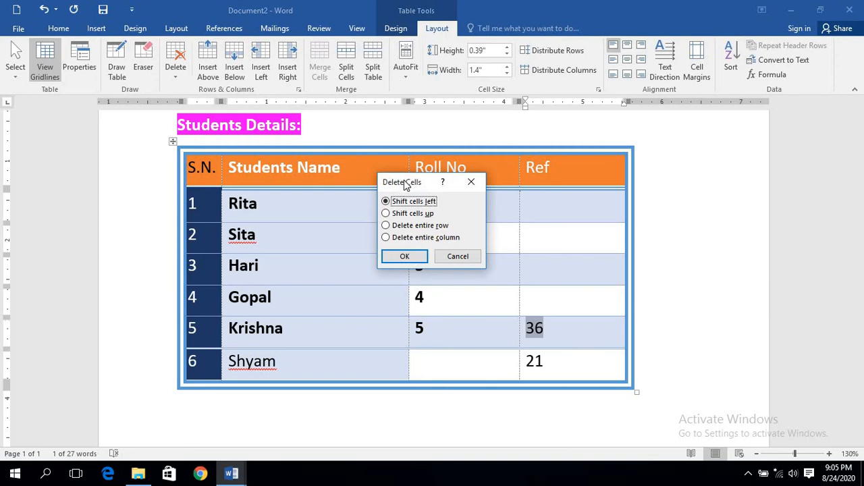
pyautogui.moveTo(391, 179); pyautogui.dragTo(234, 99)
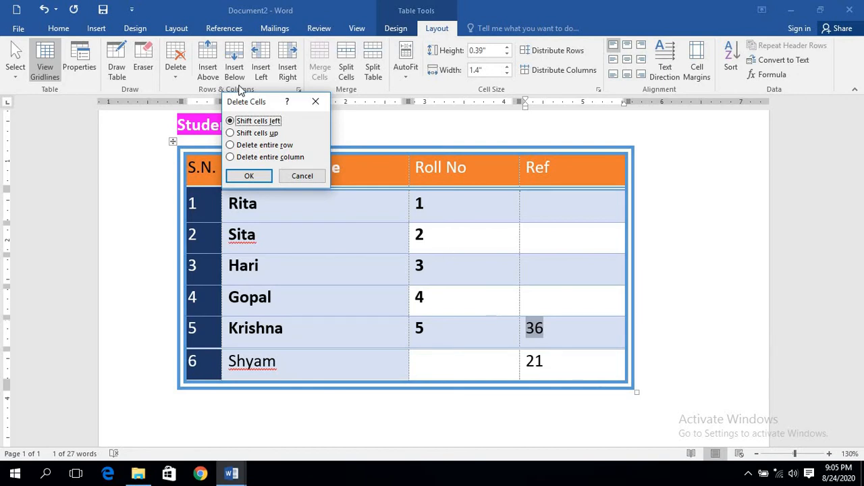
pyautogui.press('Escape')
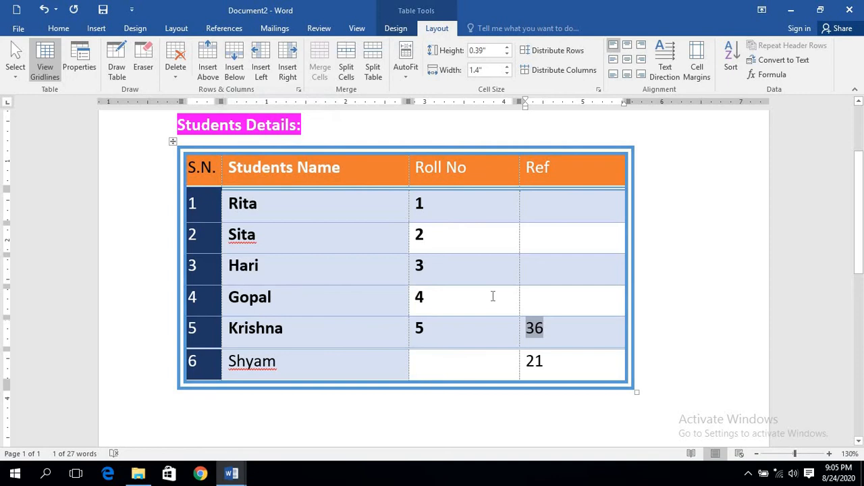
pyautogui.click(481, 334)
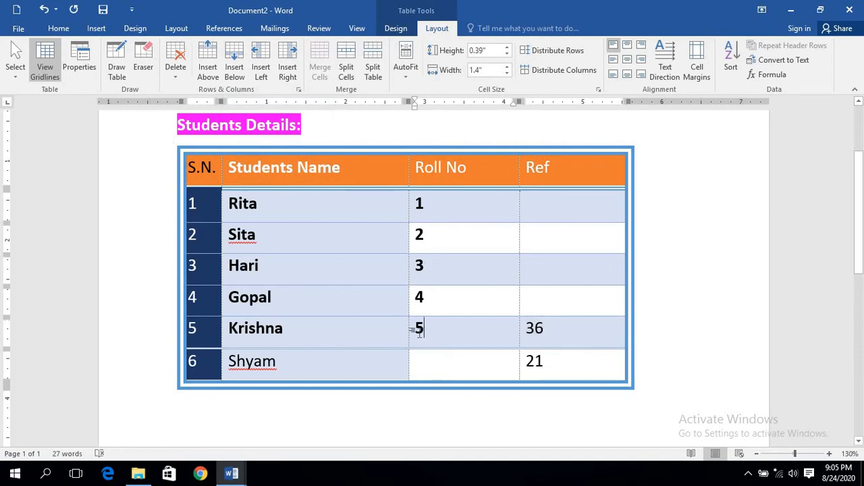
pyautogui.moveTo(408, 330); pyautogui.dragTo(427, 330)
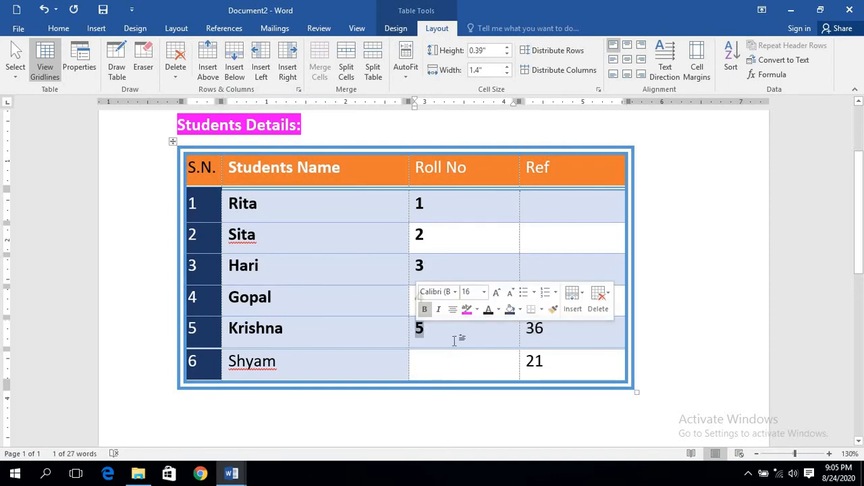
pyautogui.click(175, 78)
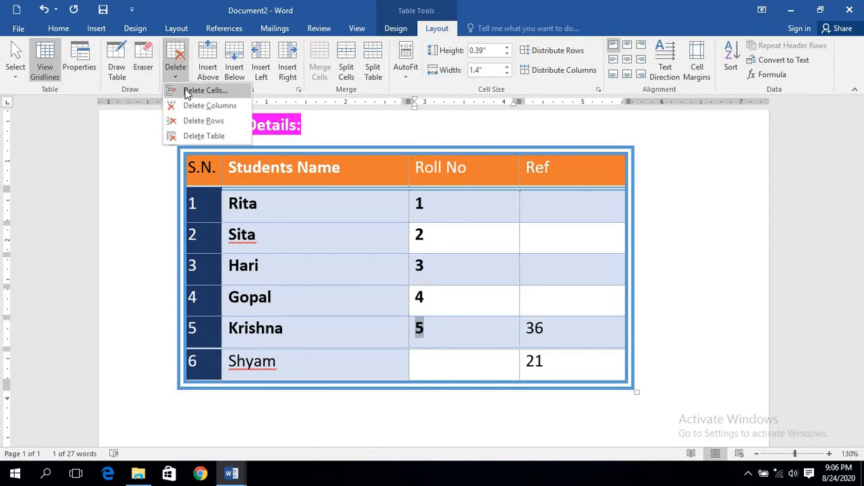
pyautogui.click(188, 92)
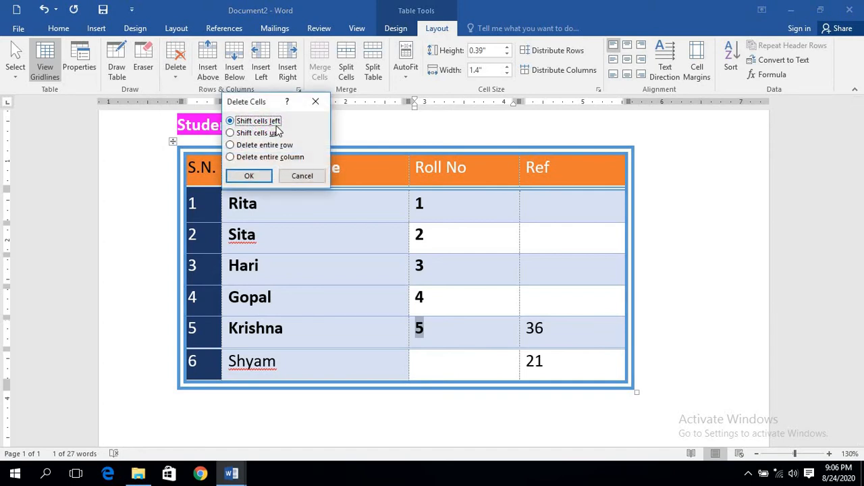
pyautogui.click(237, 177)
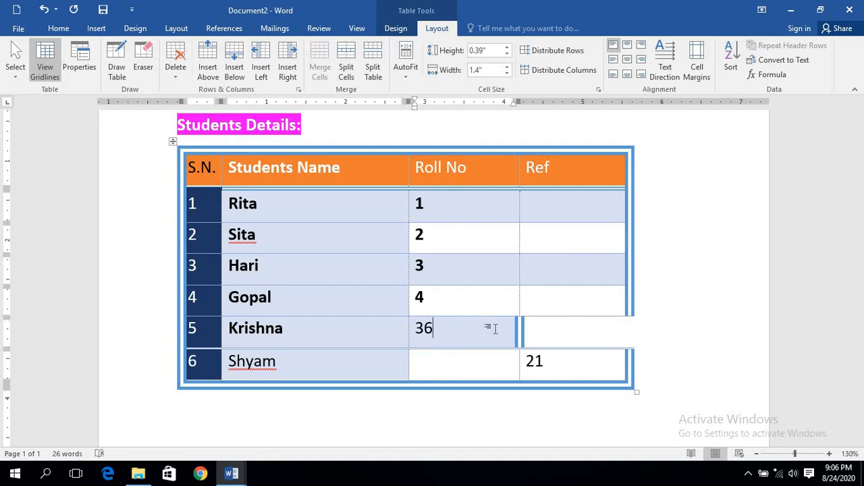
pyautogui.hotkey('ctrl', 'z')
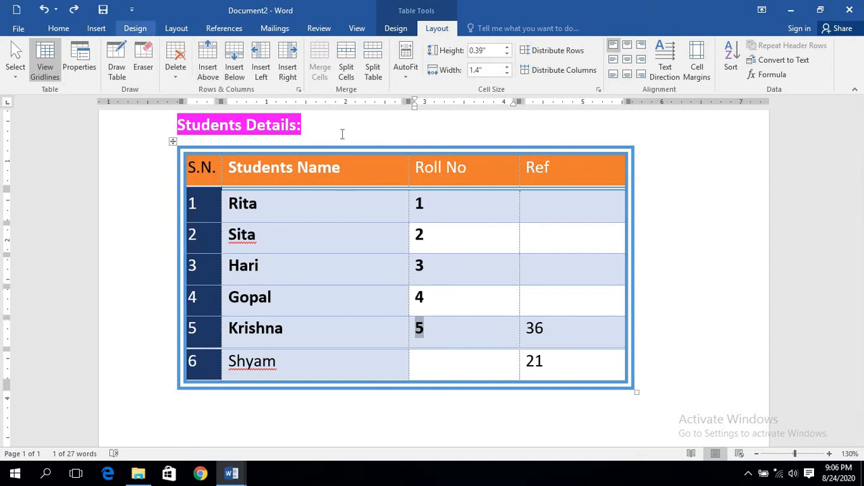
pyautogui.moveTo(571, 331); pyautogui.dragTo(514, 329)
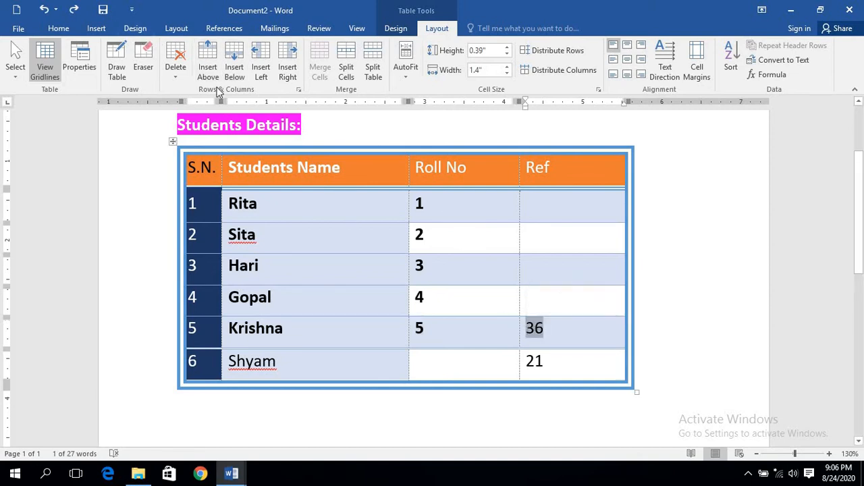
pyautogui.click(180, 82)
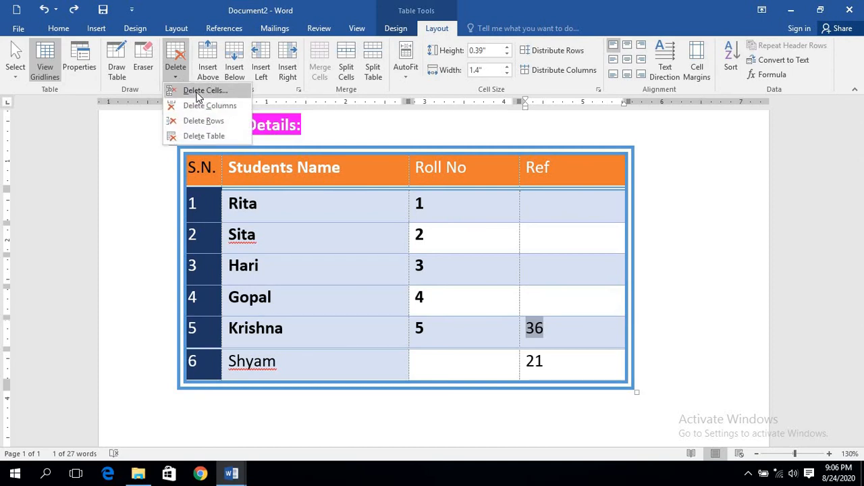
pyautogui.click(199, 92)
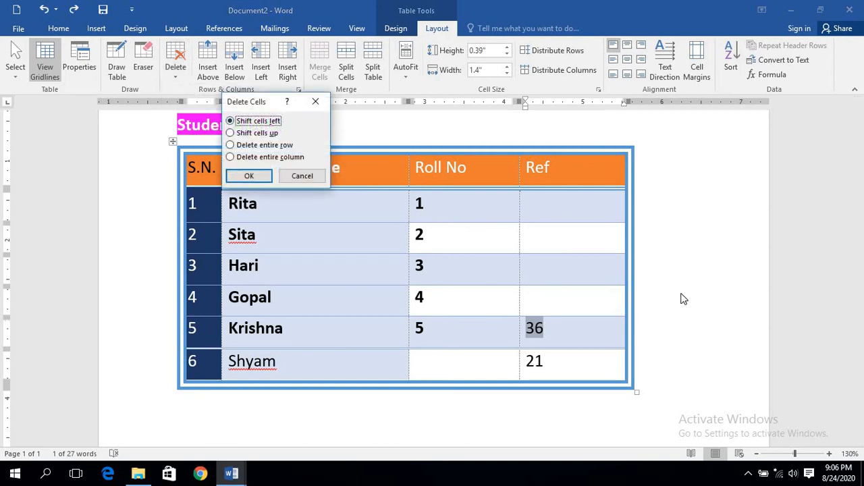
pyautogui.click(230, 133)
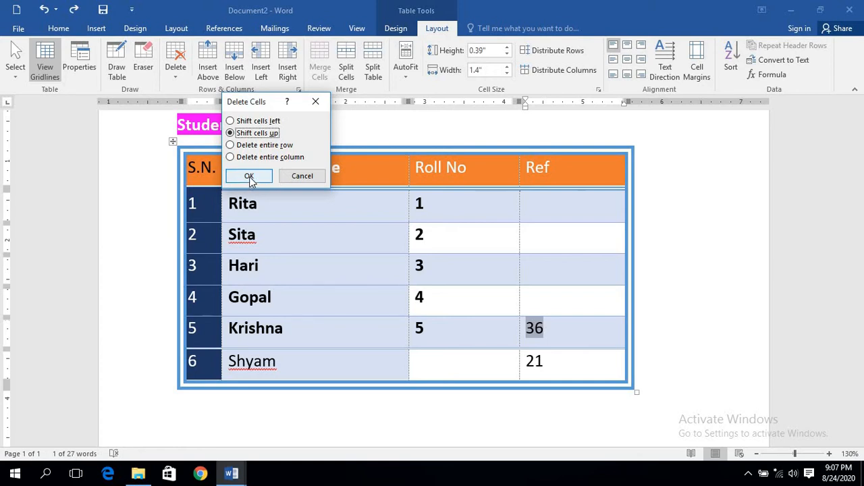
pyautogui.click(250, 176)
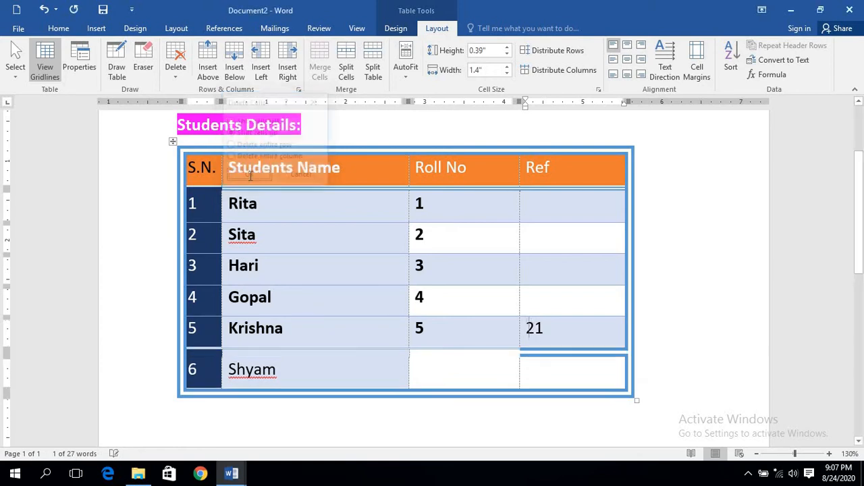
pyautogui.click(580, 370)
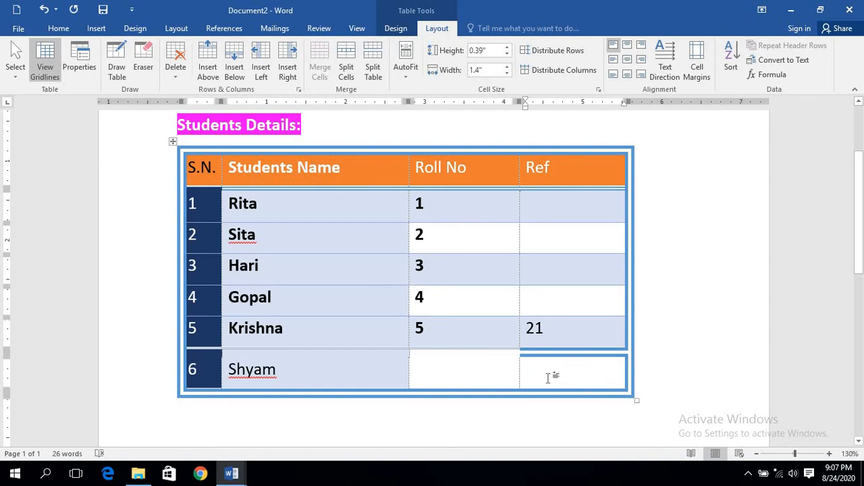
pyautogui.doubleClick(564, 333)
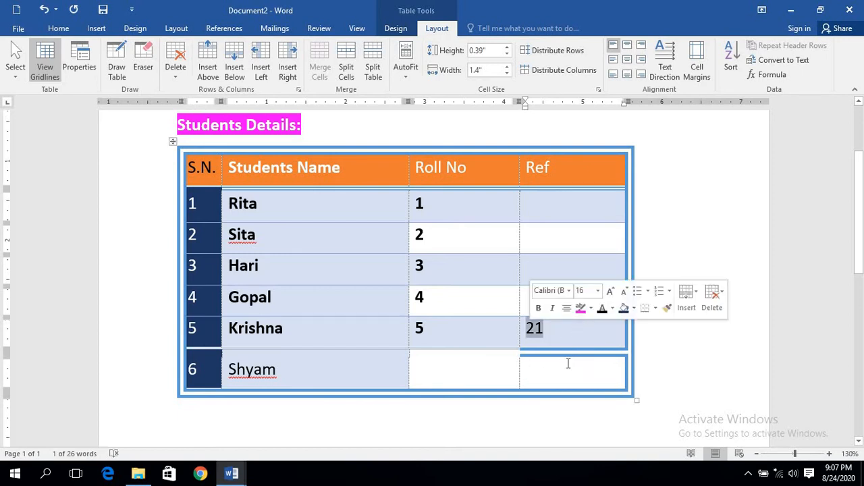
pyautogui.click(569, 378)
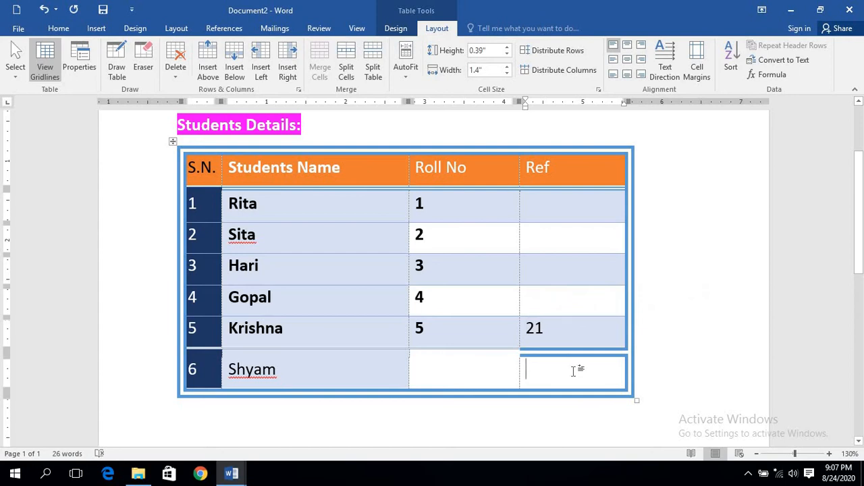
pyautogui.hotkey('ctrl', 'z')
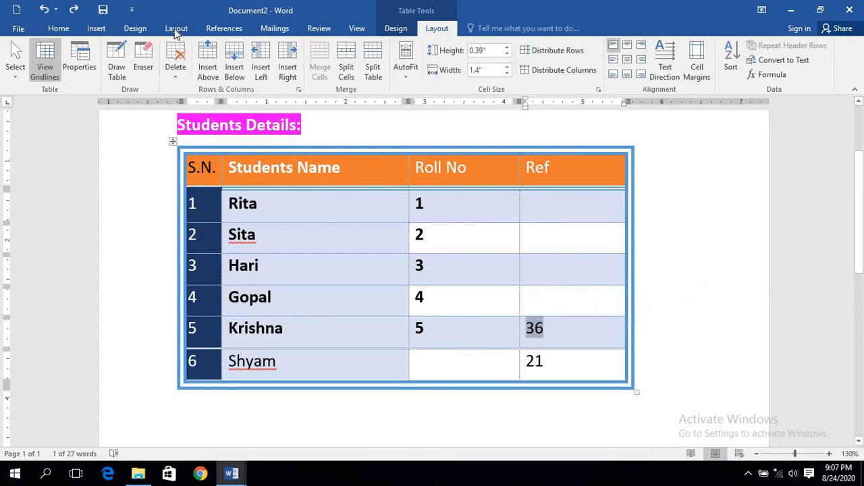
pyautogui.click(177, 76)
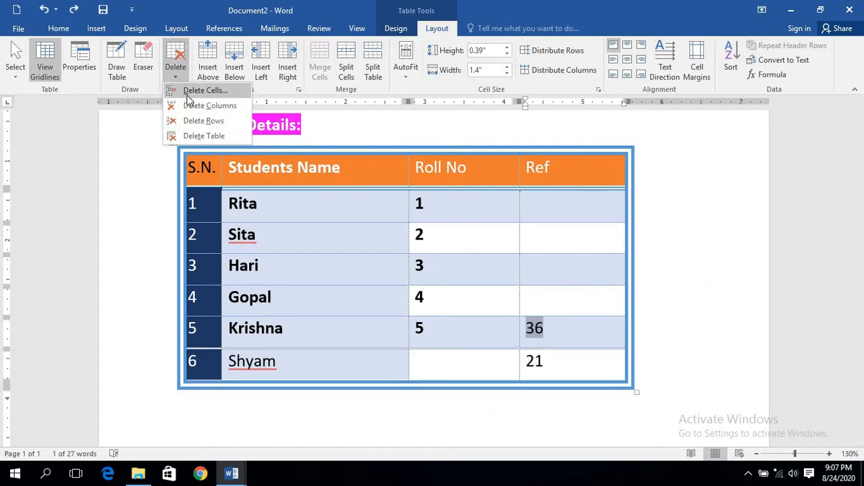
pyautogui.click(189, 94)
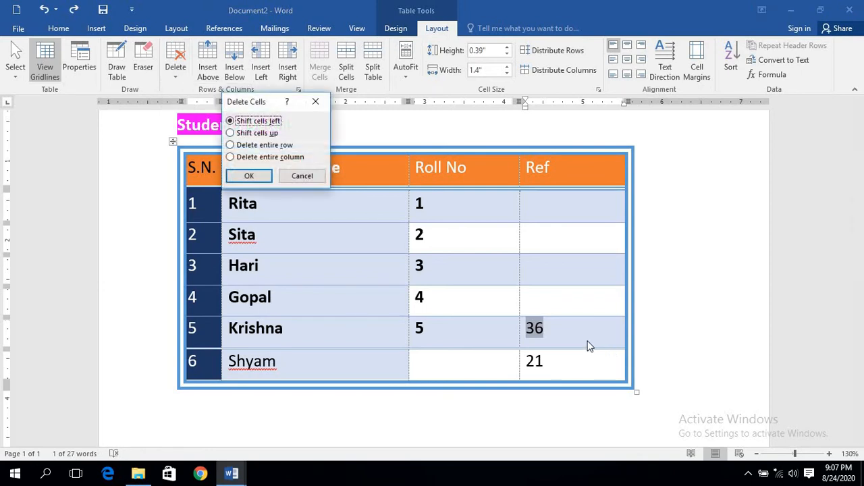
pyautogui.click(245, 146)
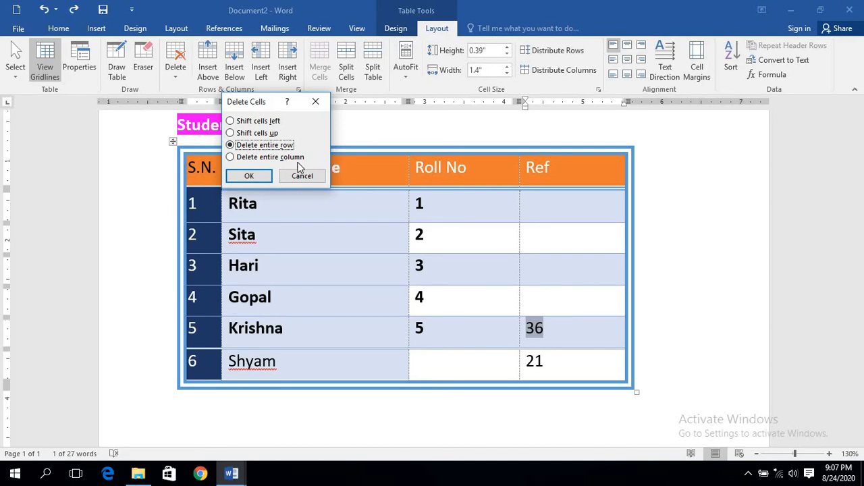
pyautogui.click(249, 177)
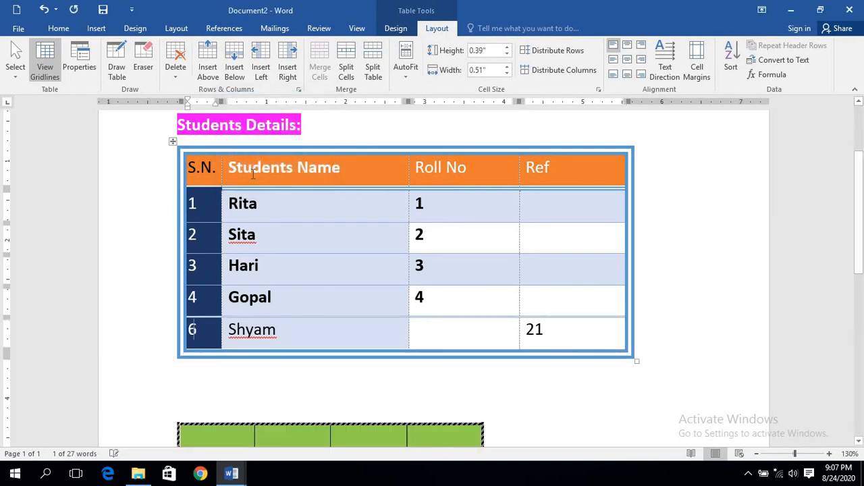
pyautogui.hotkey('ctrl', 'z')
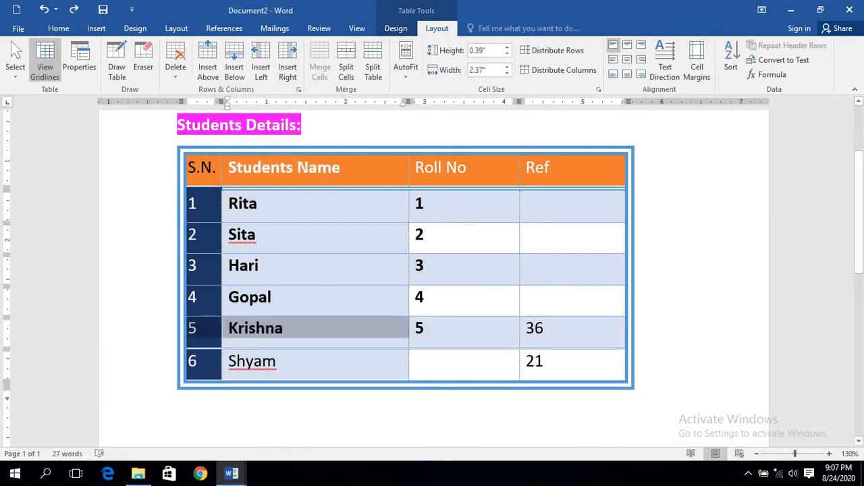
pyautogui.moveTo(398, 344); pyautogui.dragTo(585, 328)
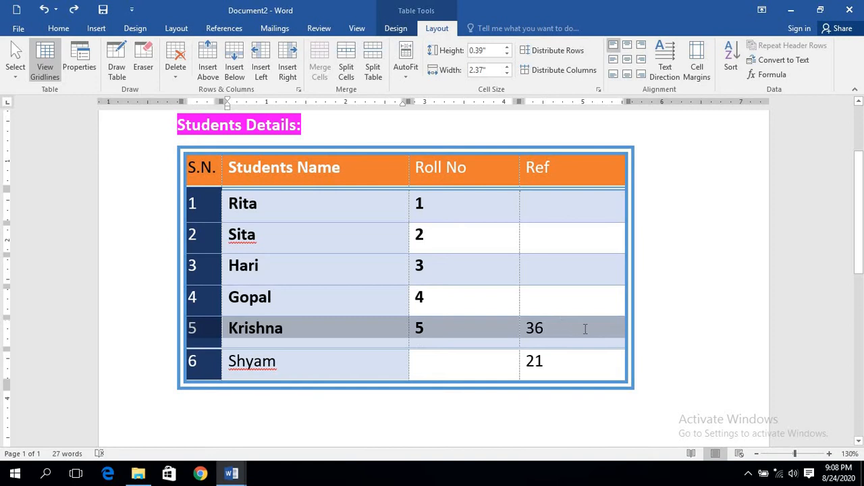
pyautogui.click(347, 329)
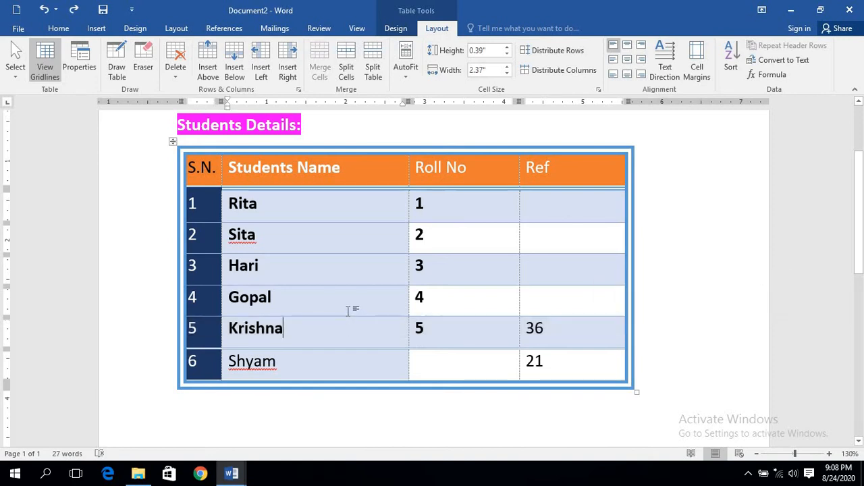
pyautogui.click(183, 74)
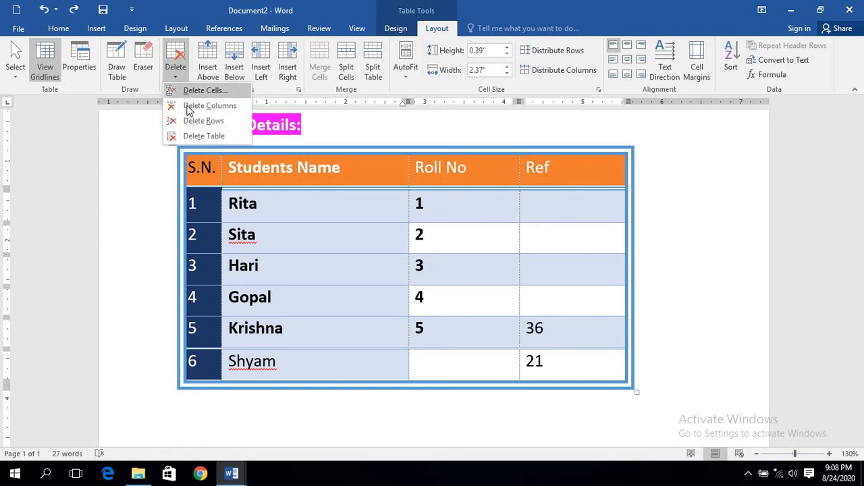
pyautogui.click(542, 293)
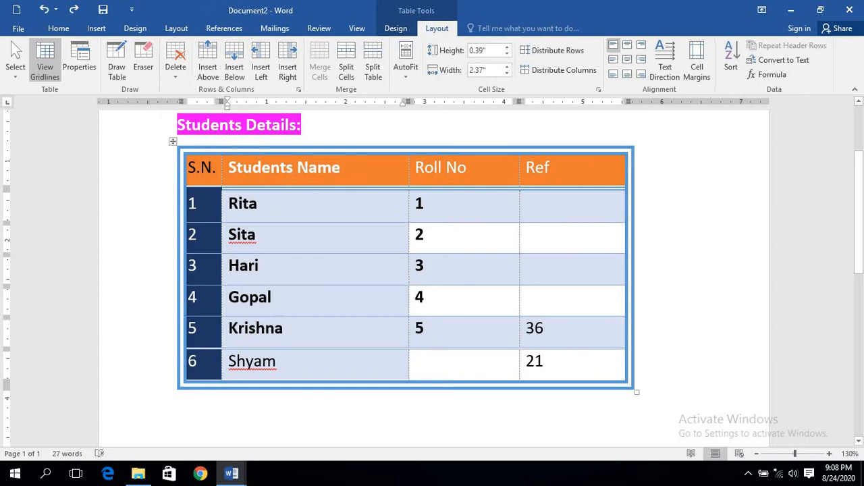
pyautogui.moveTo(189, 265); pyautogui.dragTo(594, 275)
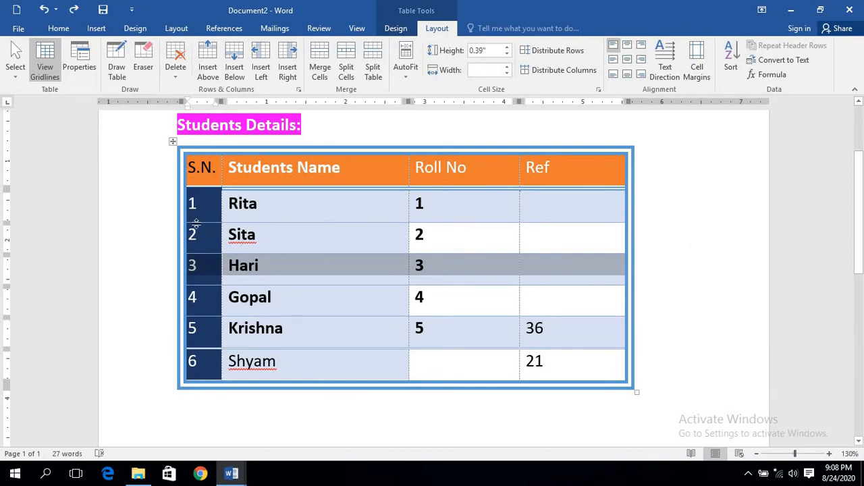
pyautogui.click(174, 77)
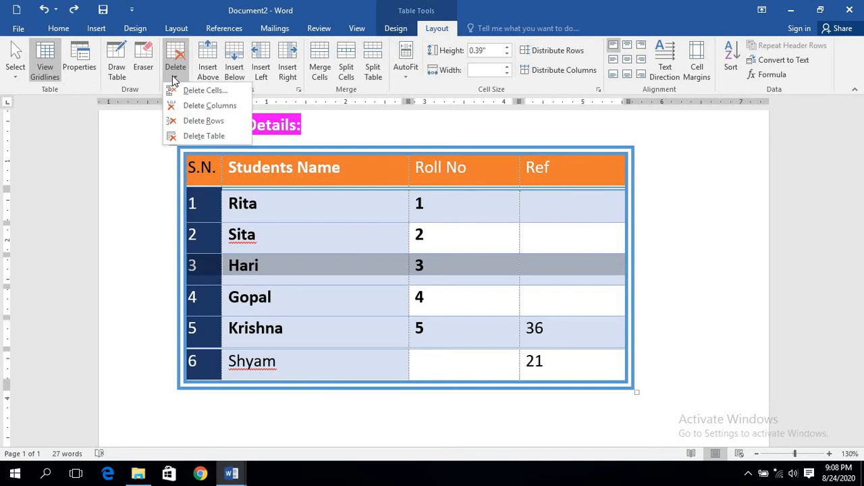
pyautogui.click(203, 121)
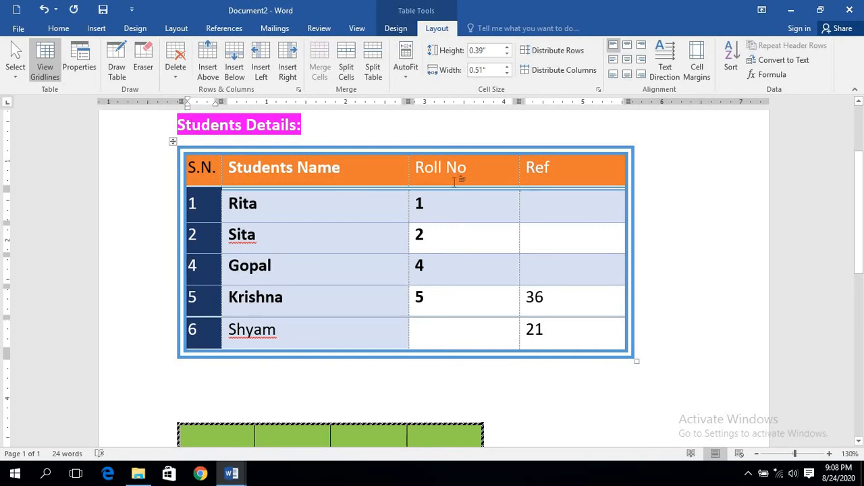
pyautogui.moveTo(456, 336); pyautogui.dragTo(440, 177)
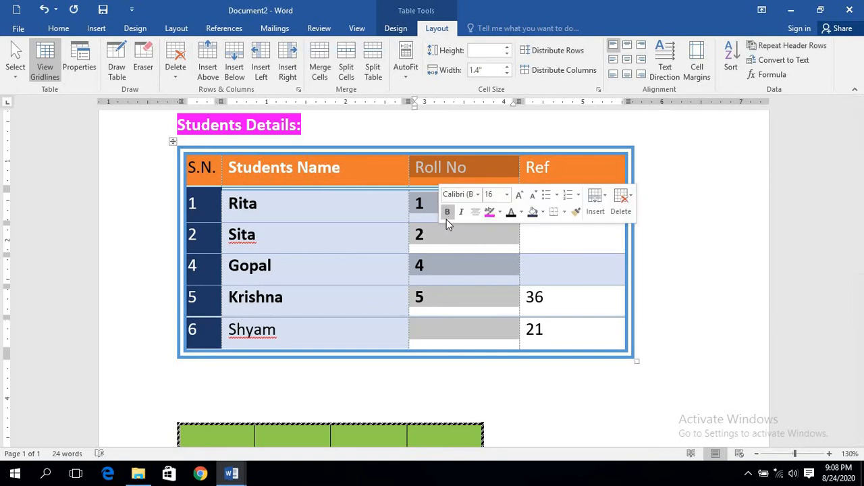
pyautogui.click(175, 71)
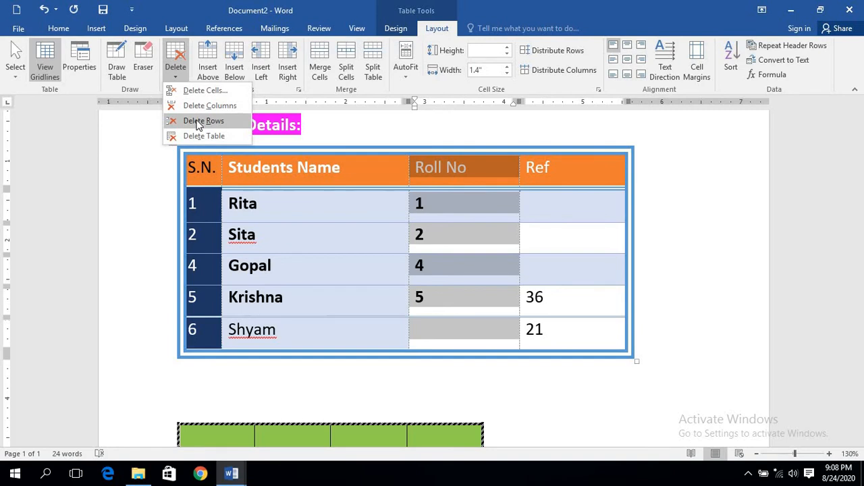
pyautogui.click(198, 106)
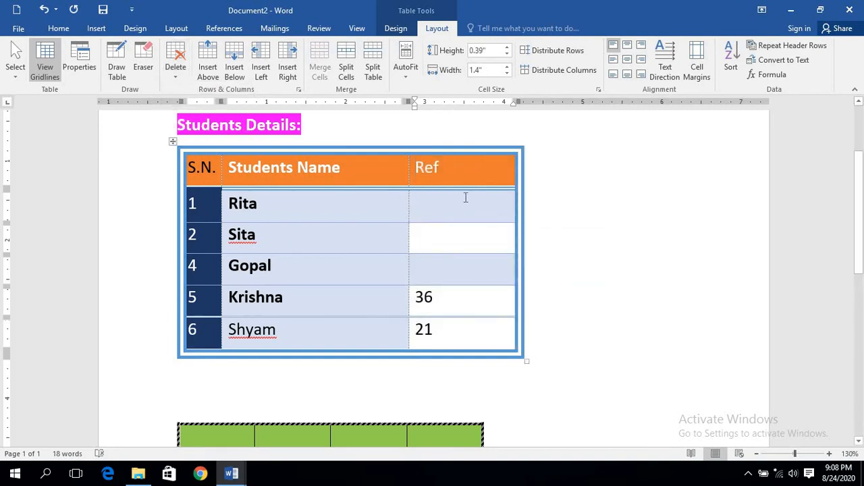
pyautogui.hotkey('ctrl', 'z')
pyautogui.hotkey('ctrl', 'z')
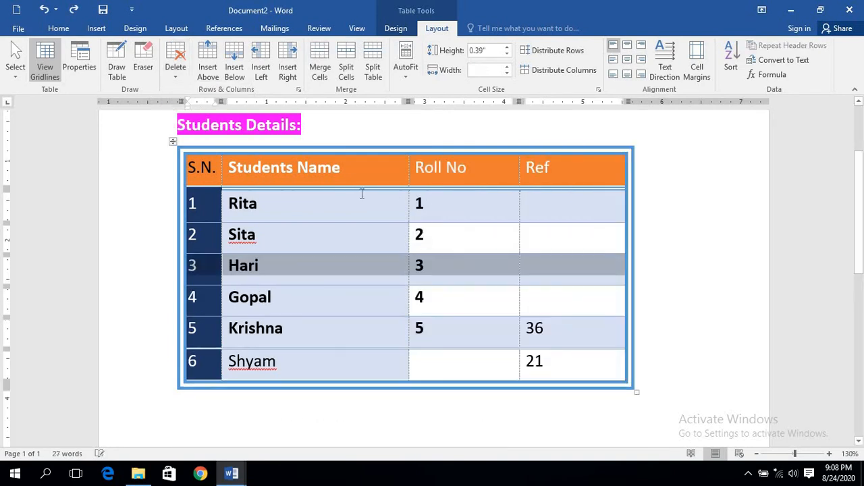
# - Select the second green-and-blue table and view the Delete options without deleting anything
pyautogui.click(171, 142)
pyautogui.scroll(-5, 335, 222)
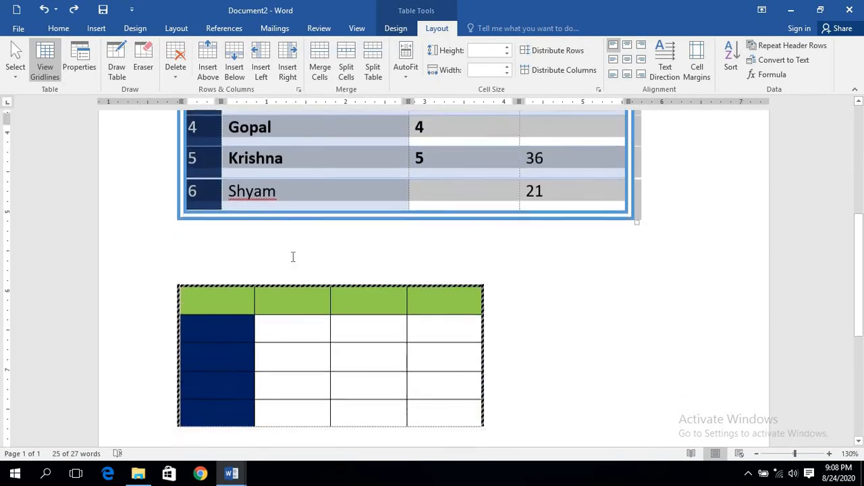
pyautogui.click(279, 214)
pyautogui.scroll(3, 315, 251)
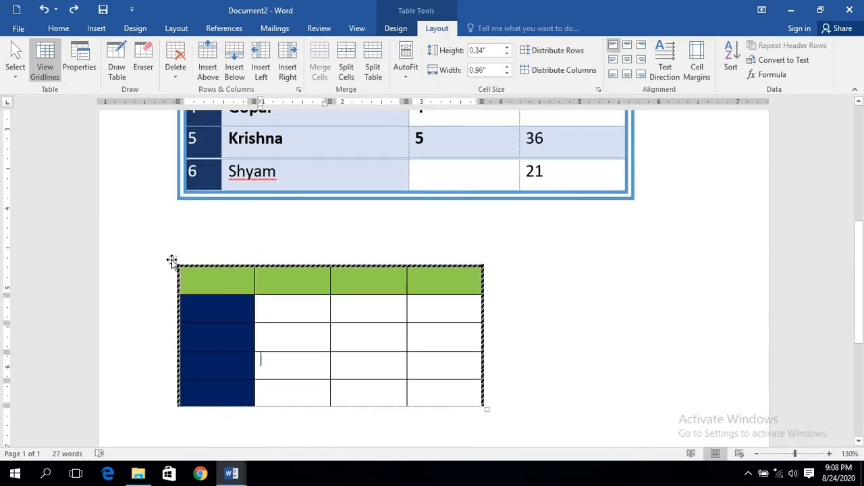
pyautogui.click(173, 259)
pyautogui.scroll(-1, 282, 130)
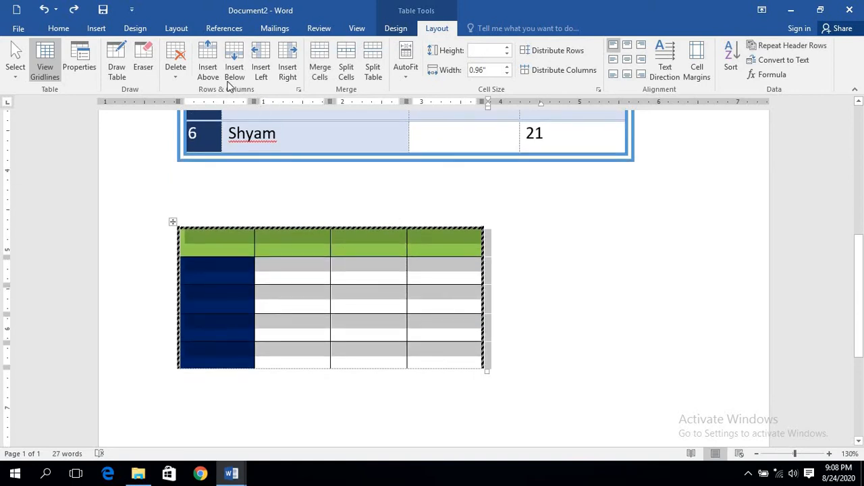
pyautogui.click(173, 75)
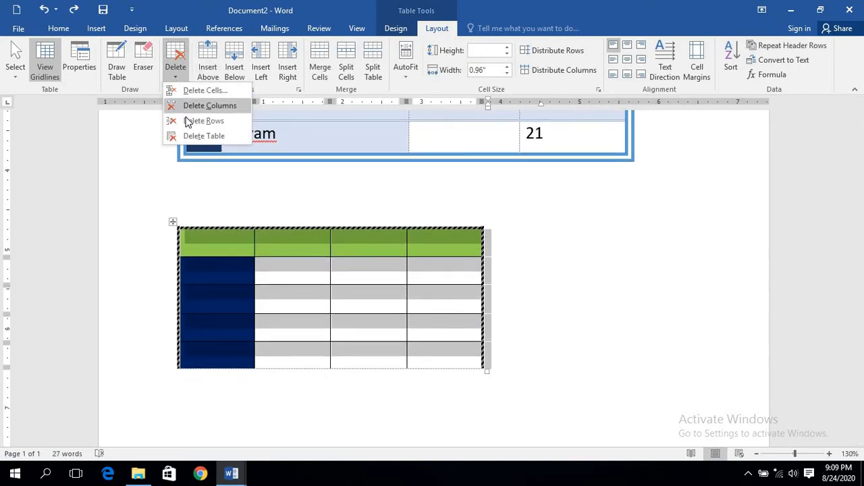
pyautogui.click(465, 202)
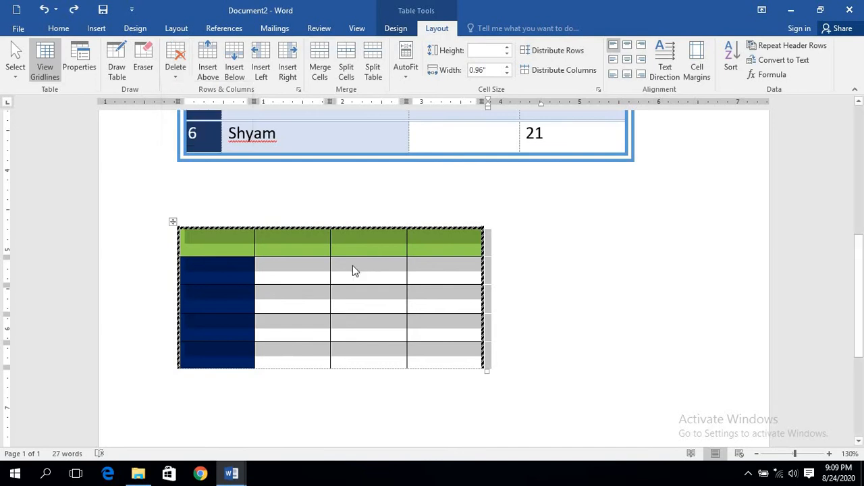
# - Delete the entire second table with Delete Table, leaving only Students Details
pyautogui.click(303, 270)
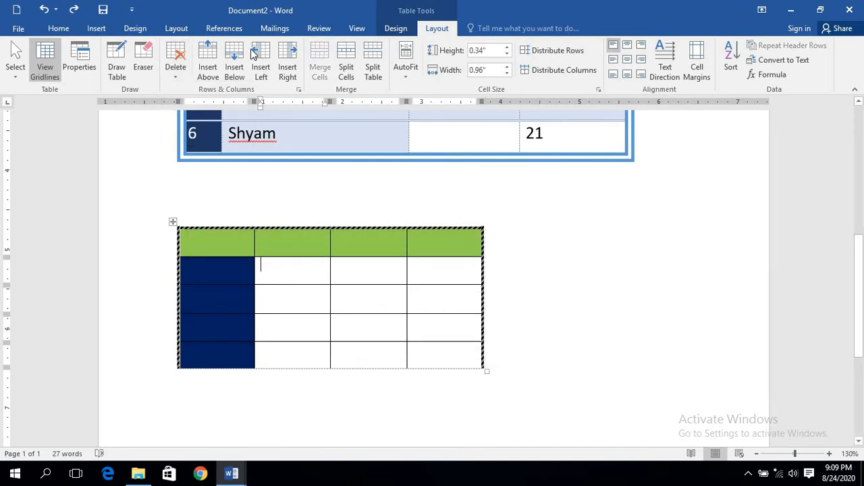
pyautogui.click(178, 81)
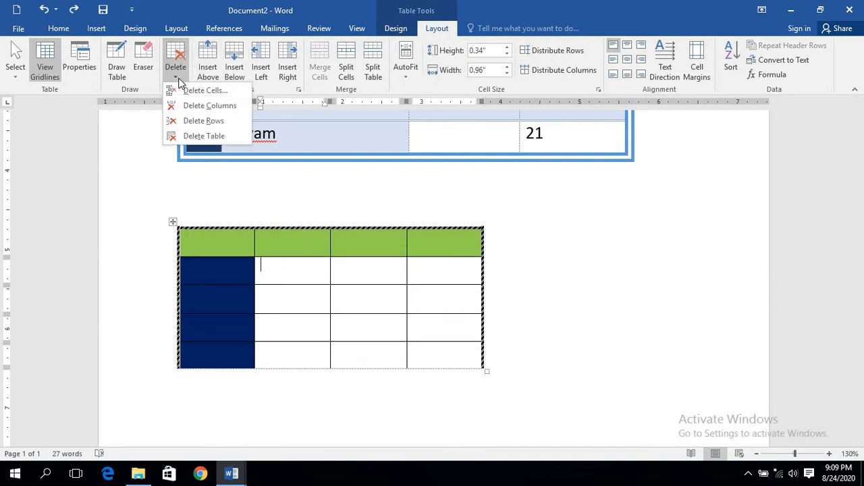
pyautogui.click(188, 137)
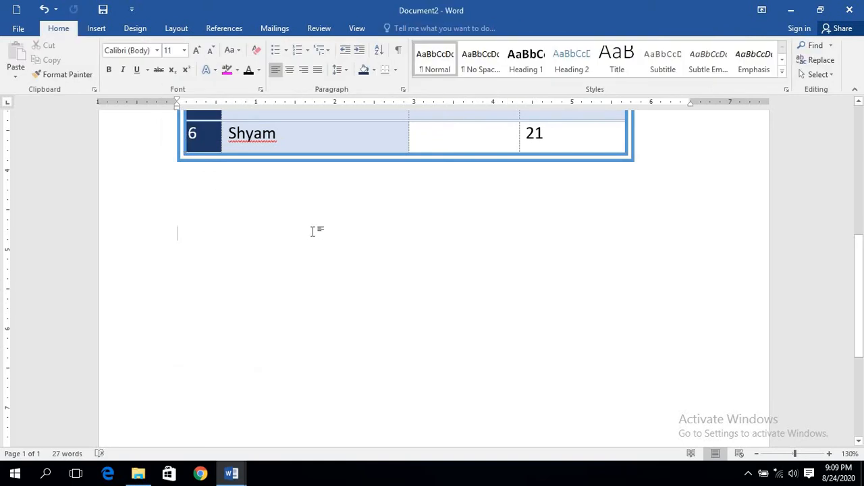
pyautogui.scroll(5, 317, 229)
pyautogui.scroll(2, 322, 226)
pyautogui.scroll(-3, 322, 230)
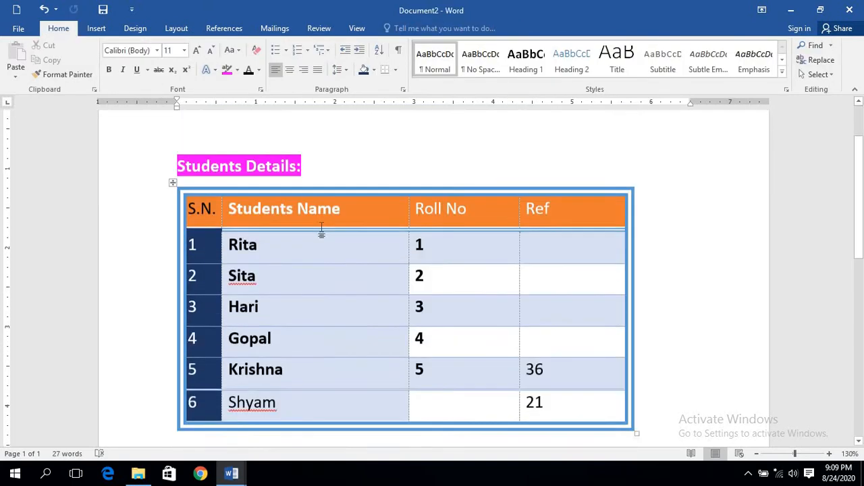
# - Show the Table Tools Layout options with the cursor in the Rita and Sita cells
pyautogui.click(289, 217)
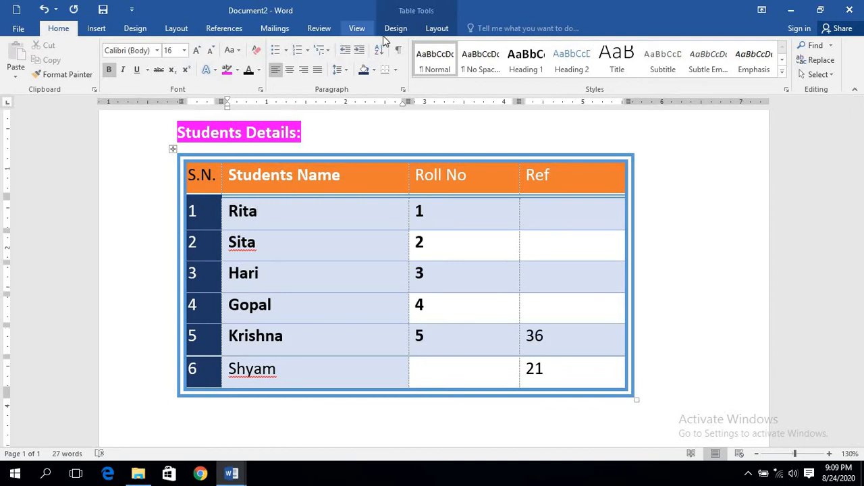
pyautogui.click(440, 30)
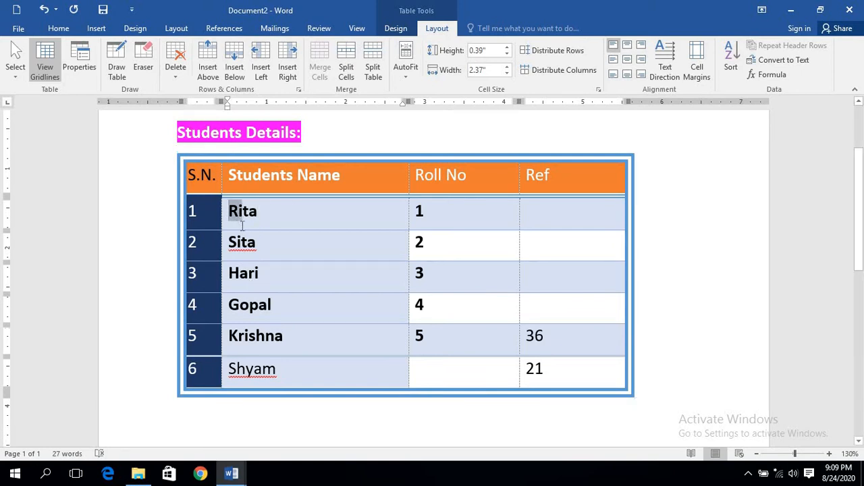
pyautogui.moveTo(238, 215); pyautogui.dragTo(247, 253)
pyautogui.click(248, 249)
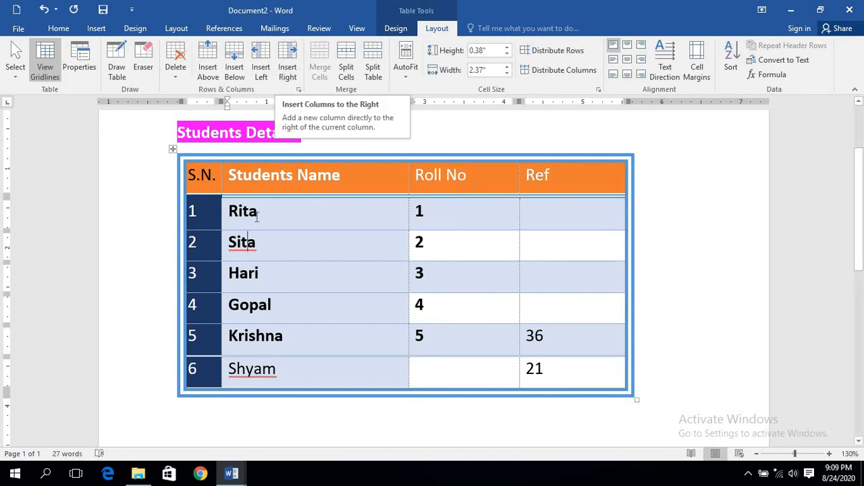
# - Move between the header row and Rita's row to compare which Layout options are enabled
pyautogui.click(282, 206)
pyautogui.click(295, 180)
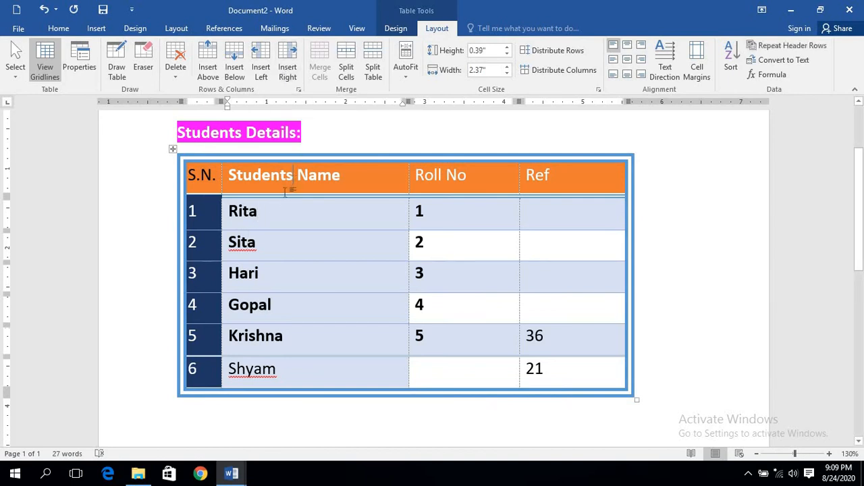
pyautogui.click(271, 208)
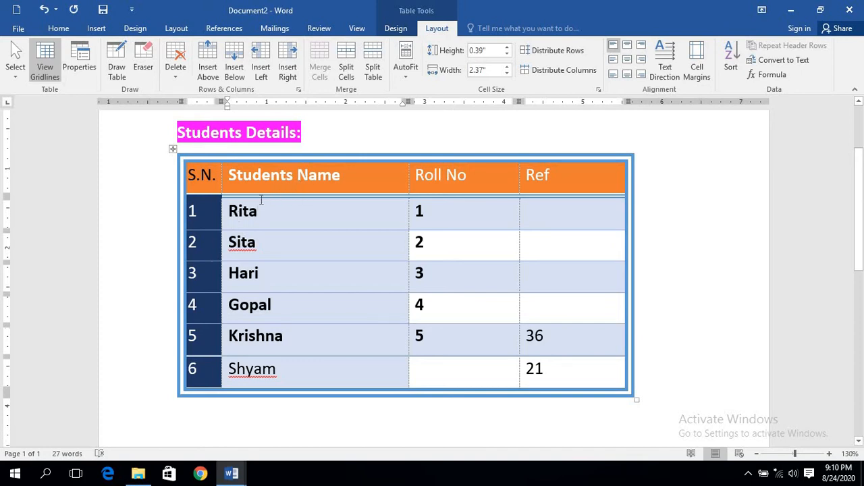
pyautogui.click(341, 175)
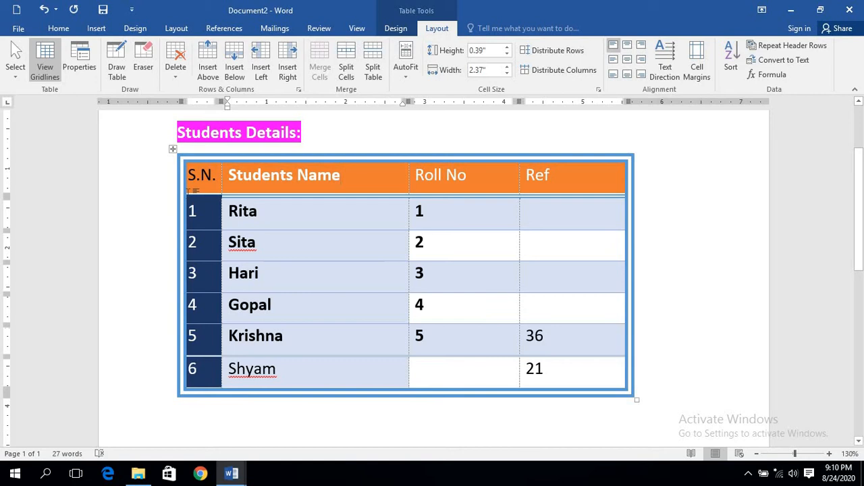
pyautogui.click(280, 207)
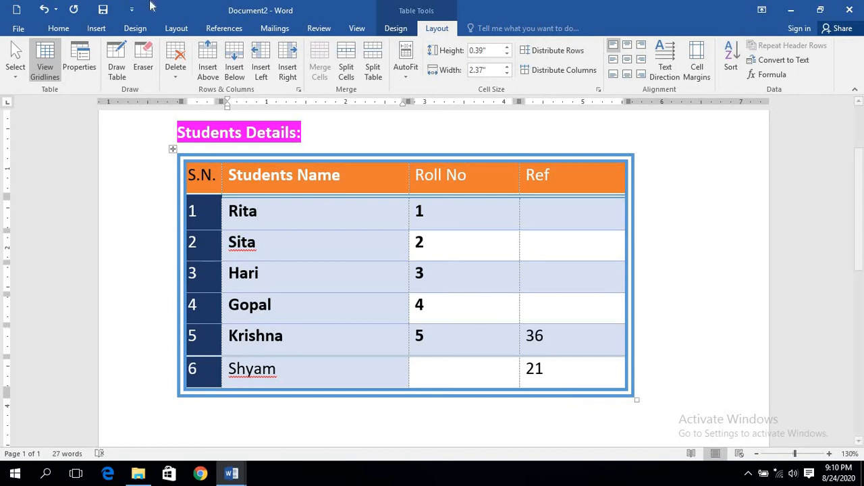
# - Insert a blank row above Rita's row, then undo it
pyautogui.click(208, 66)
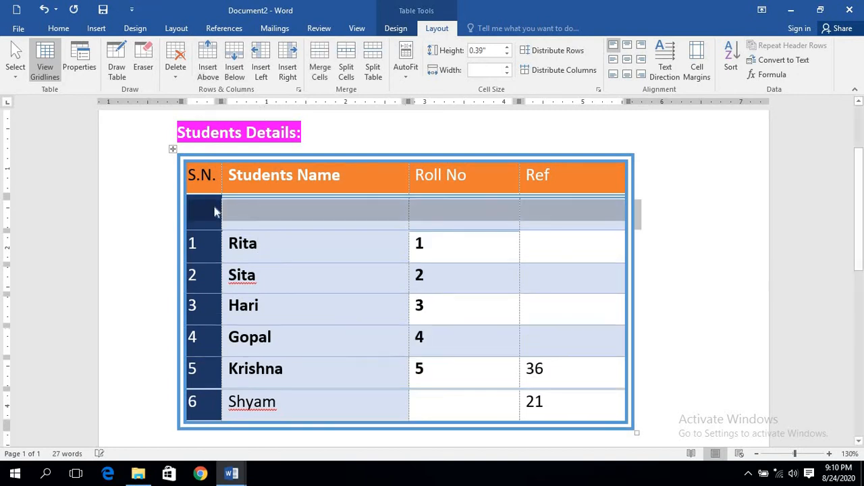
pyautogui.click(219, 220)
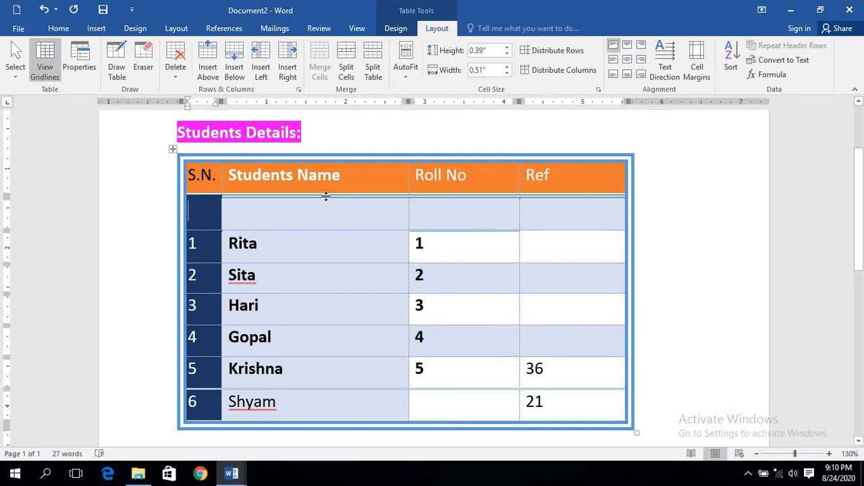
pyautogui.hotkey('ctrl', 'z')
# - Insert a blank row below the header row, then undo it with Ctrl+Z
pyautogui.click(350, 175)
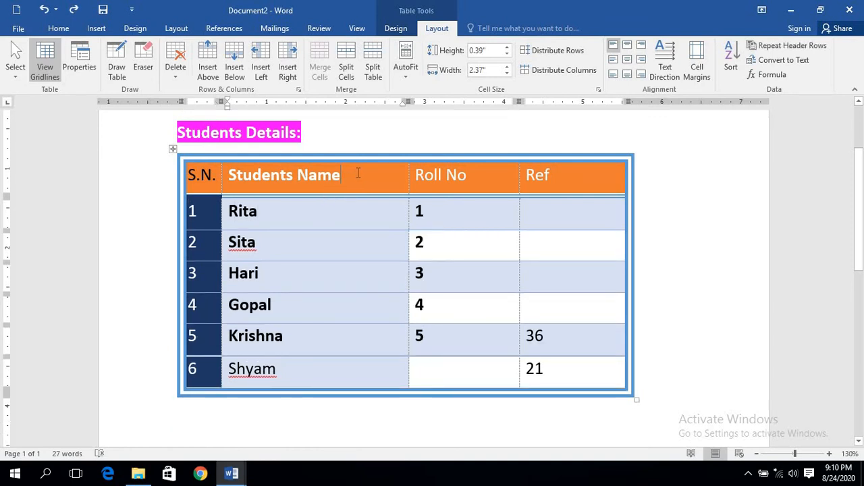
pyautogui.click(235, 62)
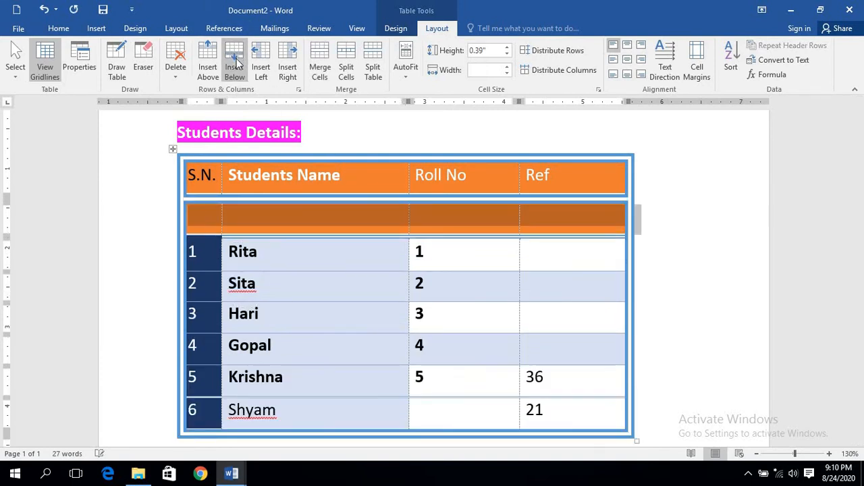
pyautogui.click(334, 215)
pyautogui.click(347, 179)
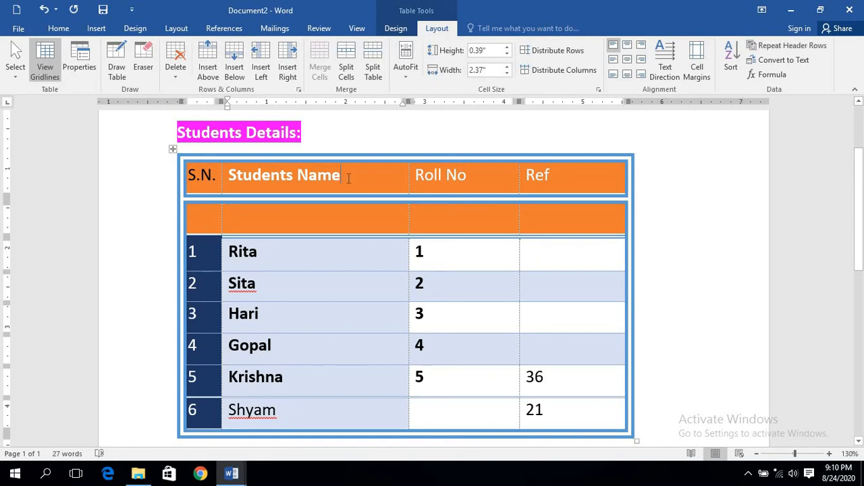
pyautogui.click(271, 216)
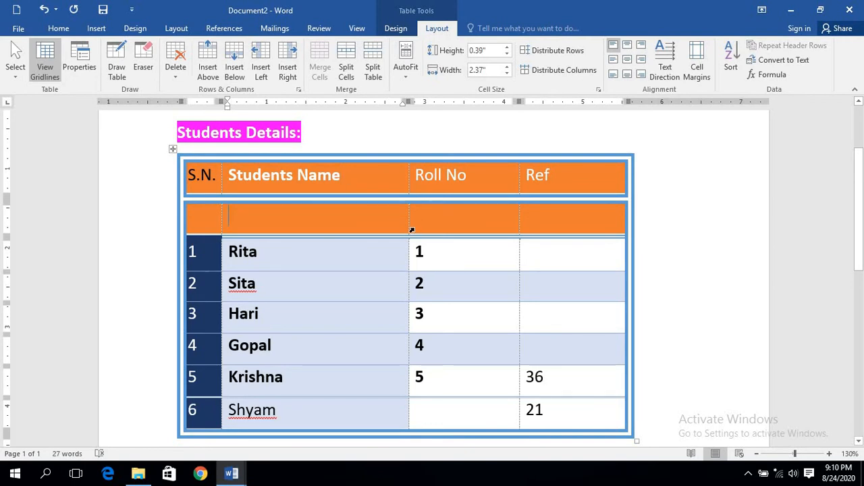
pyautogui.hotkey('ctrl', 'z')
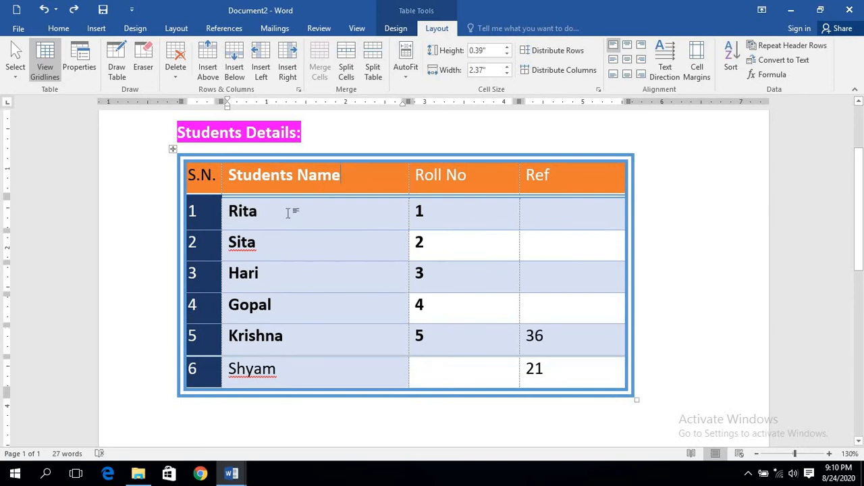
pyautogui.click(288, 212)
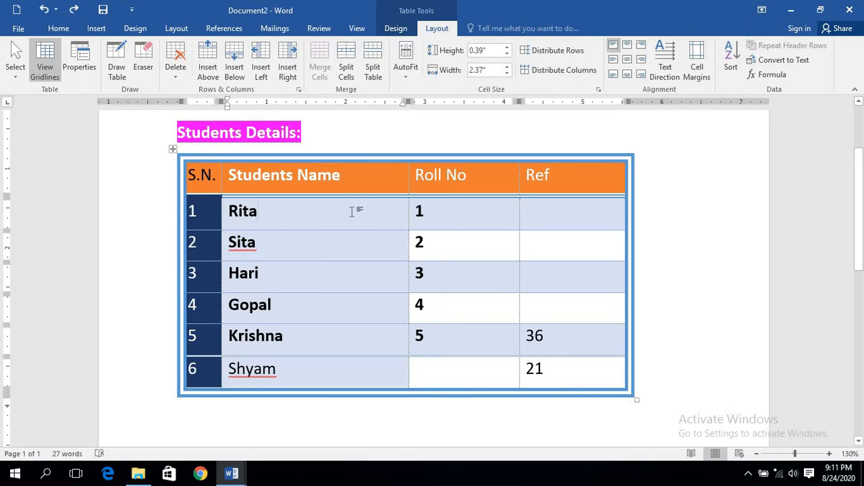
pyautogui.click(450, 212)
pyautogui.moveTo(471, 364)
pyautogui.mouseDown()
pyautogui.moveTo(441, 212)
pyautogui.moveTo(447, 188)
pyautogui.mouseUp()
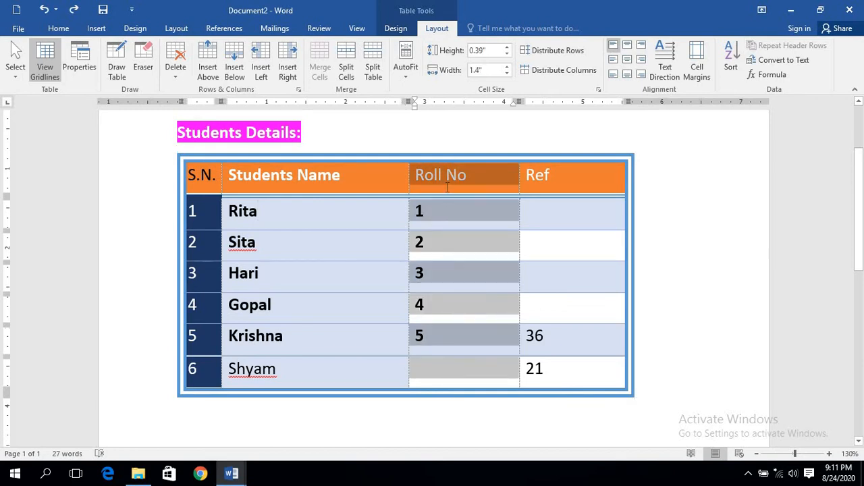
pyautogui.click(338, 218)
pyautogui.moveTo(339, 308); pyautogui.dragTo(338, 362)
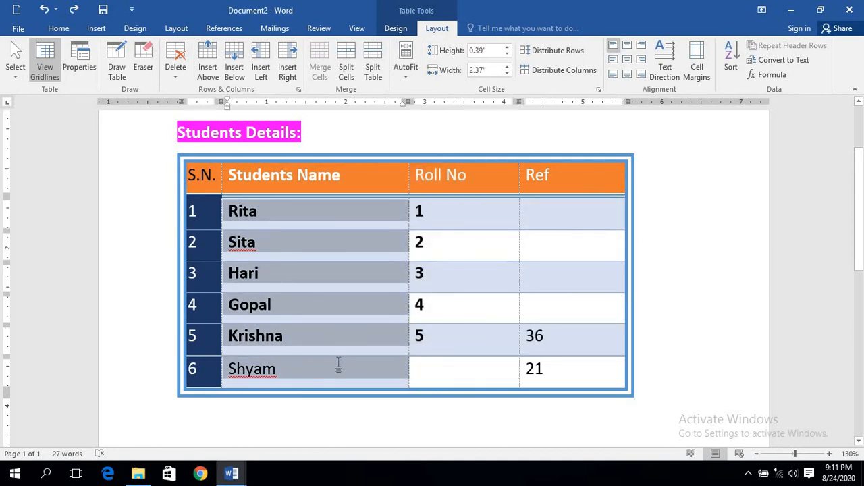
pyautogui.moveTo(453, 372); pyautogui.dragTo(462, 183)
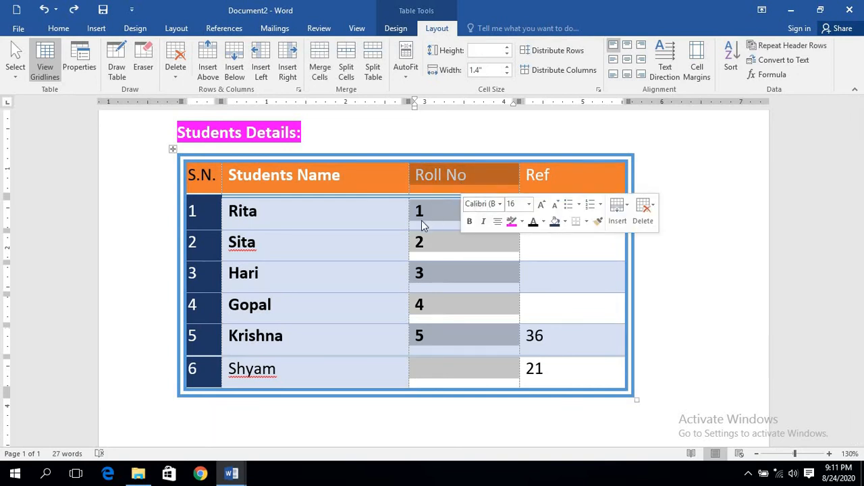
pyautogui.click(361, 212)
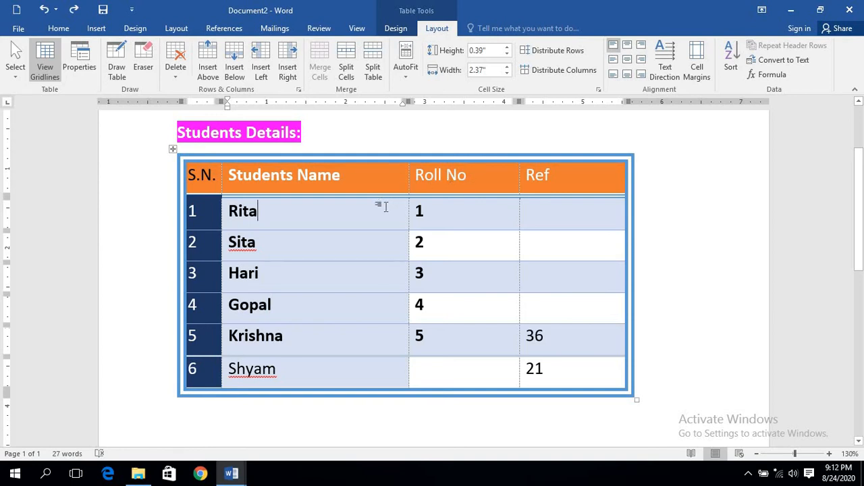
pyautogui.click(434, 218)
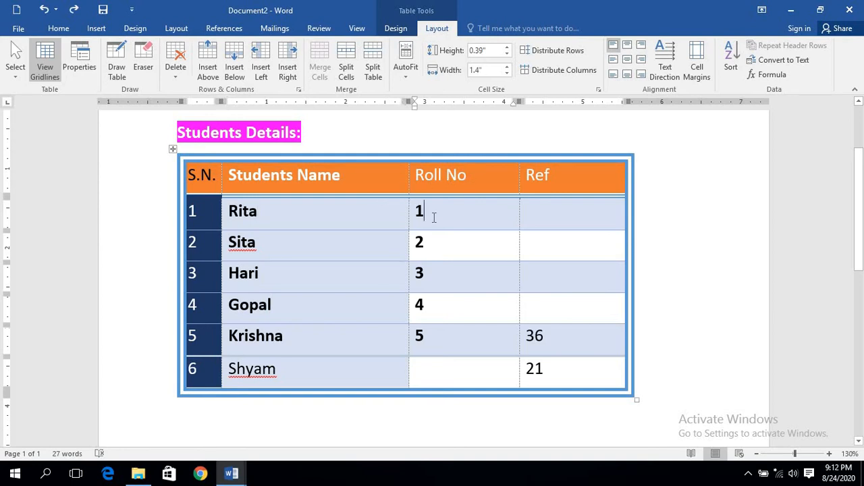
pyautogui.click(333, 212)
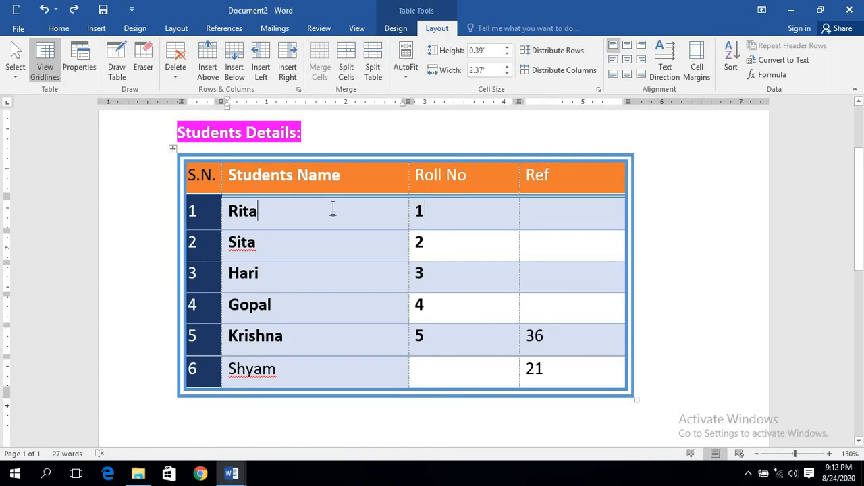
pyautogui.click(431, 209)
pyautogui.click(442, 241)
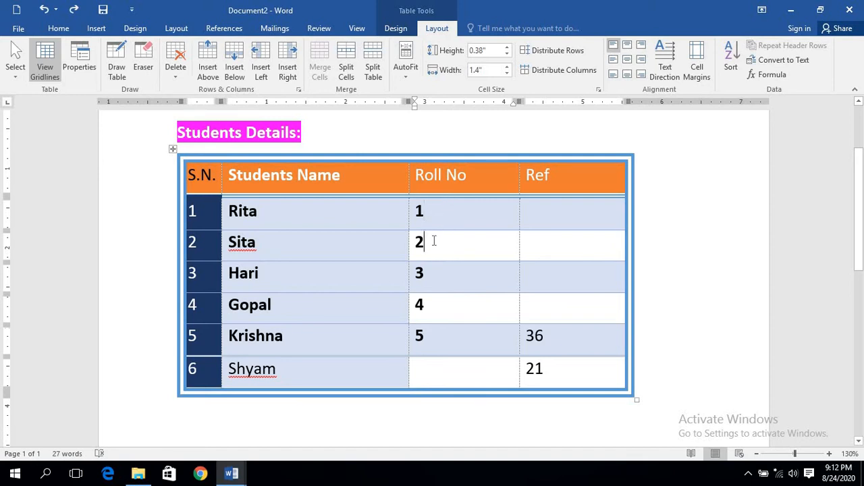
pyautogui.click(432, 270)
pyautogui.click(442, 300)
pyautogui.click(447, 177)
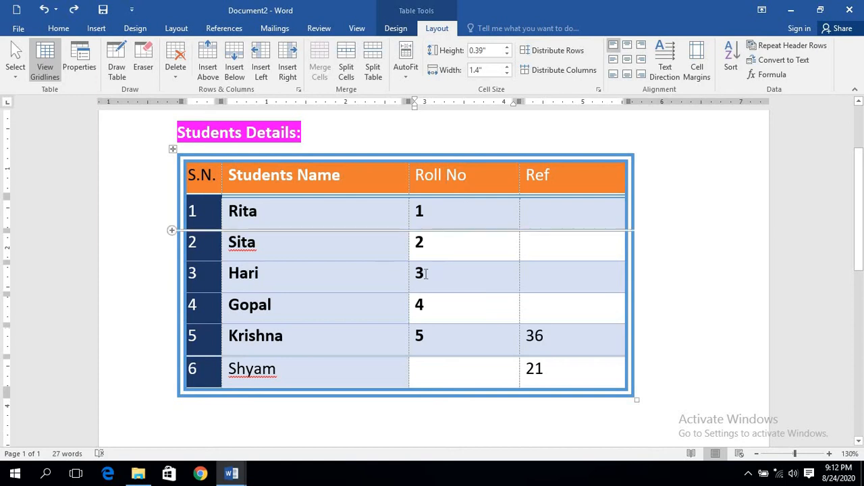
pyautogui.click(449, 210)
pyautogui.moveTo(422, 175); pyautogui.dragTo(441, 370)
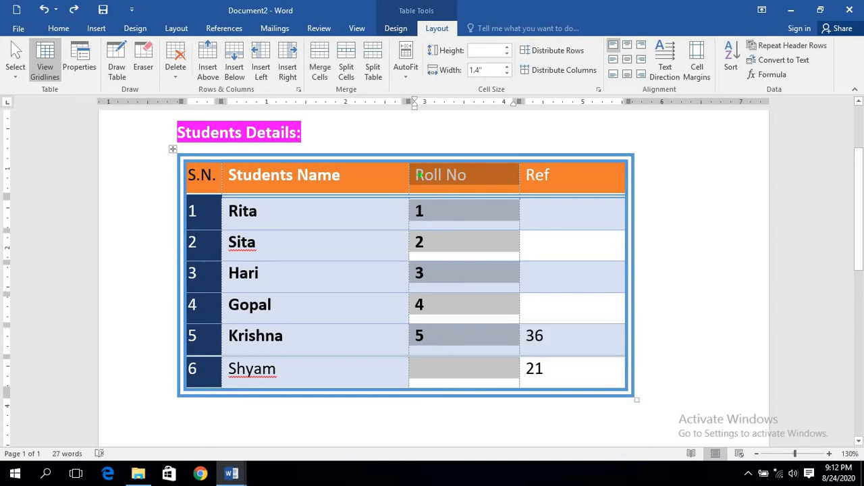
pyautogui.moveTo(415, 173)
pyautogui.mouseDown()
pyautogui.moveTo(505, 330)
pyautogui.moveTo(517, 370)
pyautogui.mouseUp()
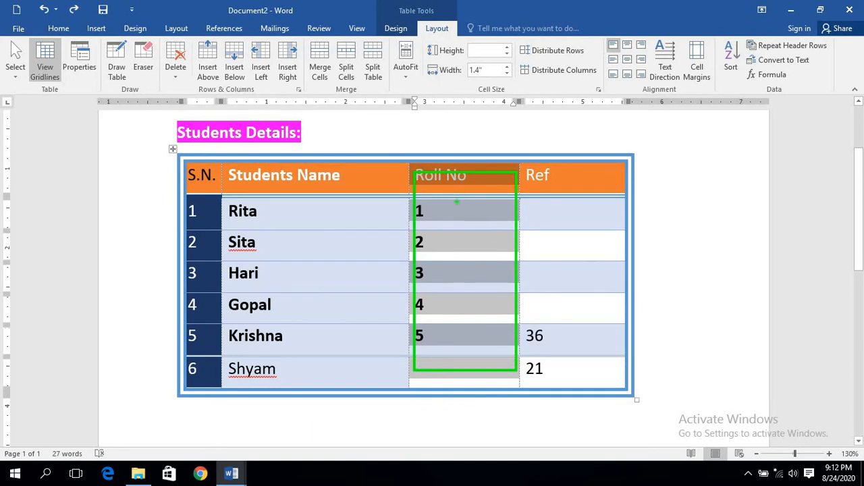
pyautogui.press('Escape')
pyautogui.click(432, 243)
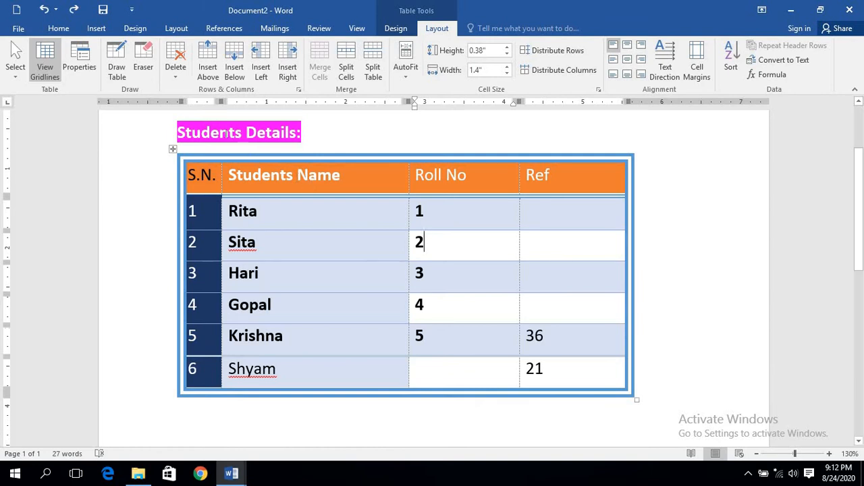
# - Insert a column left of Roll No, head it 'Gender', and select its six empty cells
pyautogui.click(262, 66)
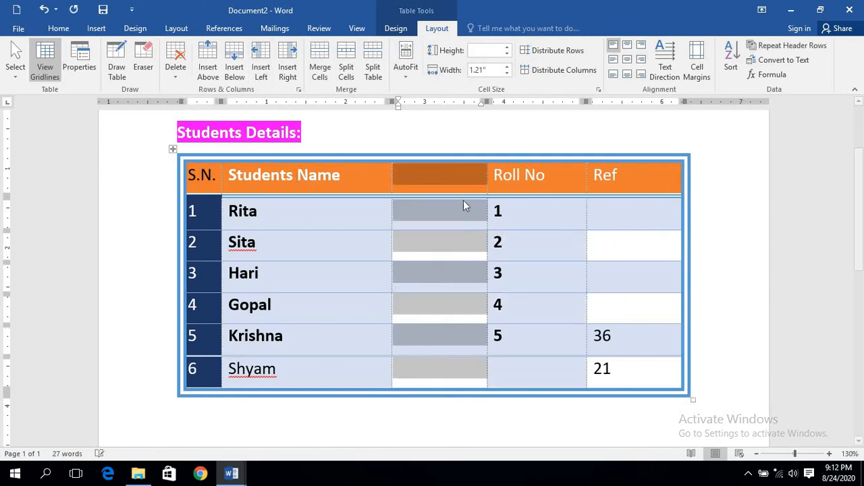
pyautogui.click(441, 221)
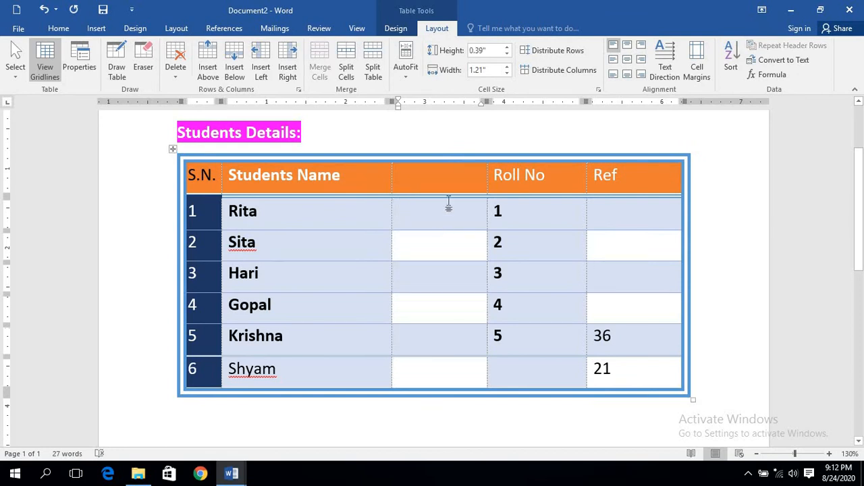
pyautogui.click(428, 179)
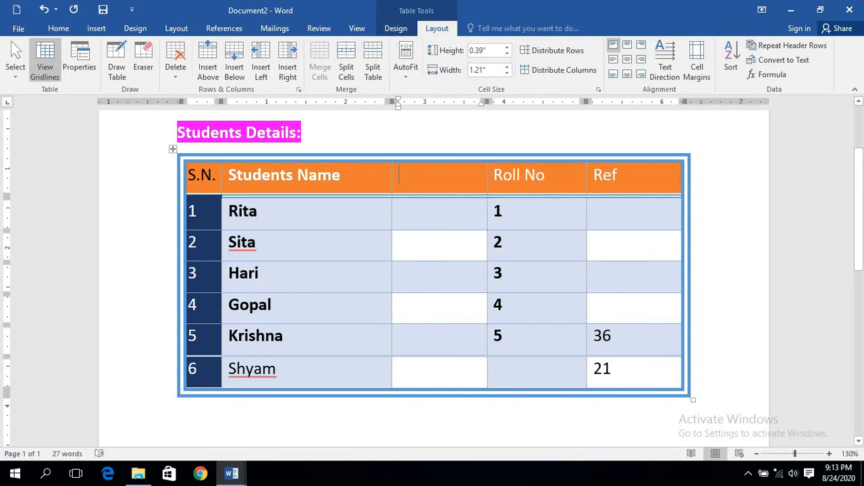
pyautogui.write('Gender')
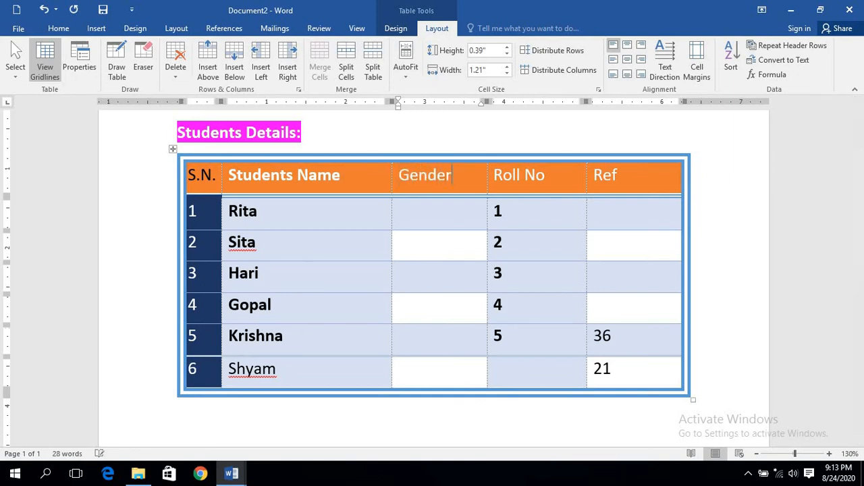
pyautogui.click(443, 215)
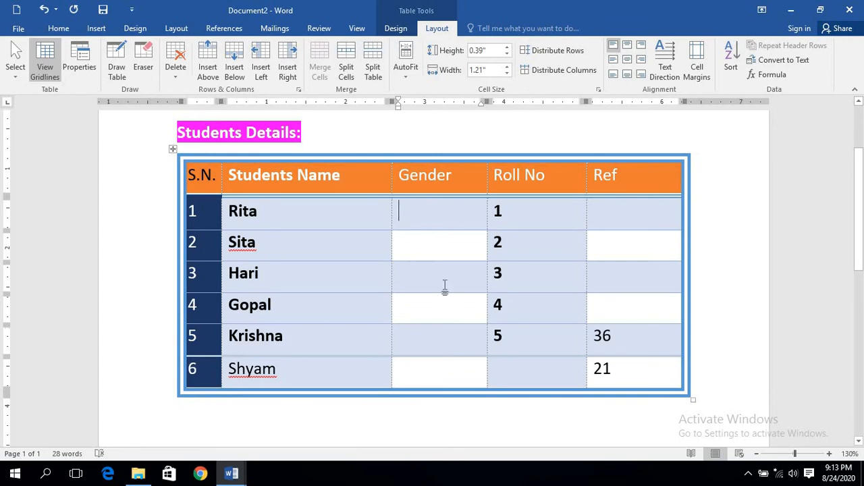
pyautogui.moveTo(445, 287); pyautogui.dragTo(458, 367)
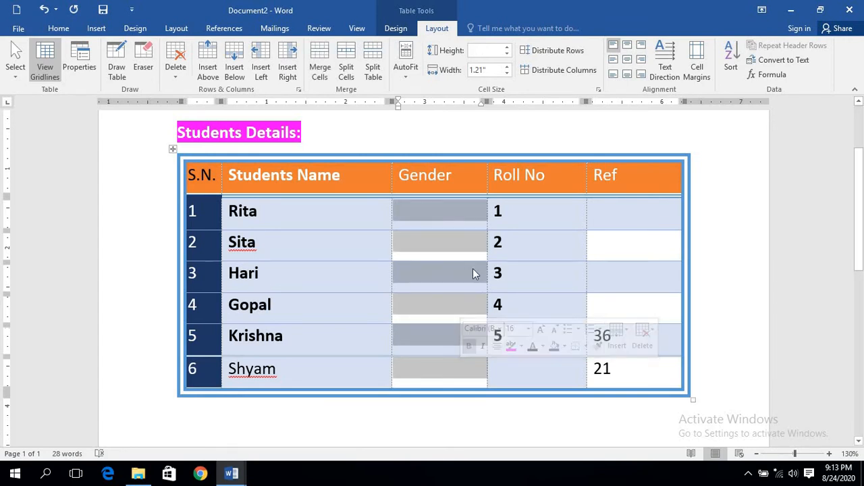
# - Merge the six empty Gender data cells into one tall cell spanning all student rows
pyautogui.click(449, 166)
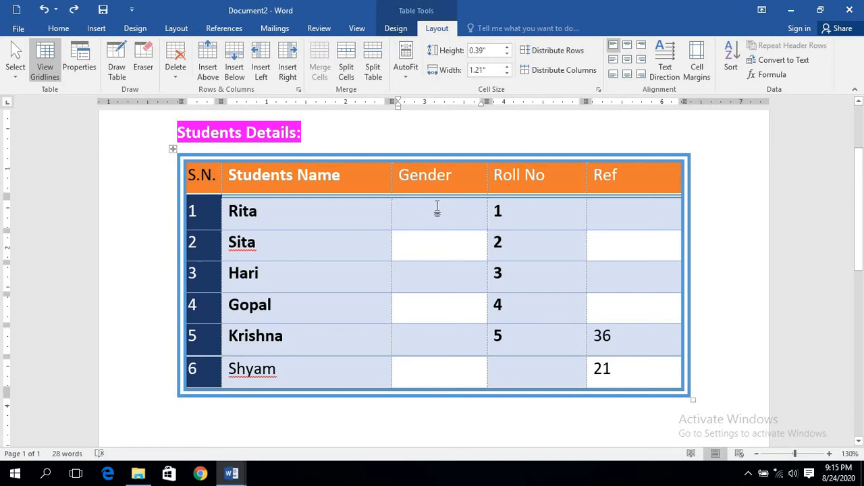
pyautogui.moveTo(440, 207); pyautogui.dragTo(449, 365)
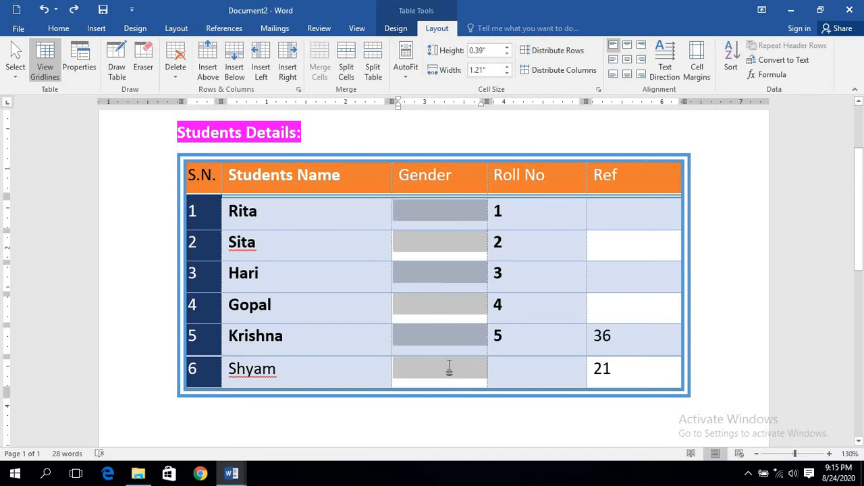
pyautogui.moveTo(449, 367); pyautogui.dragTo(449, 365)
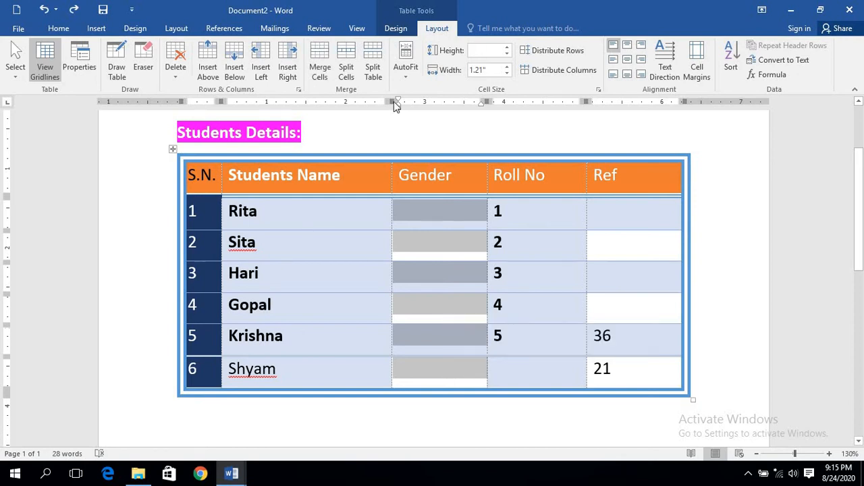
pyautogui.click(316, 61)
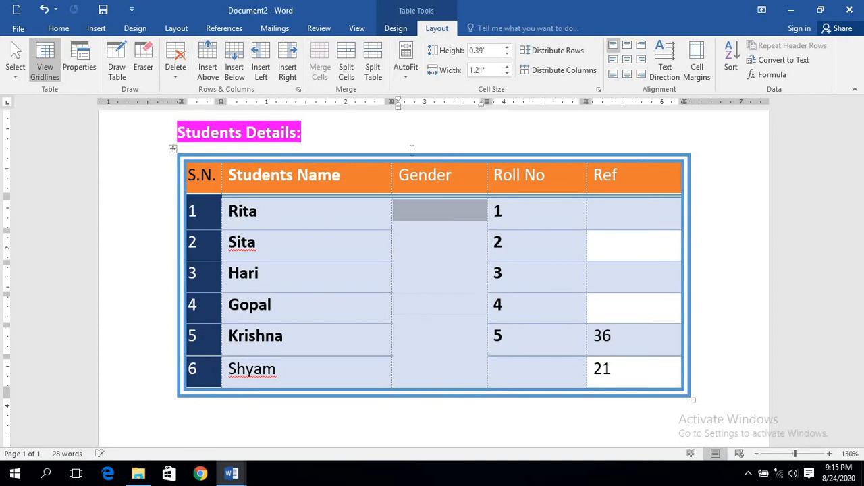
pyautogui.click(432, 240)
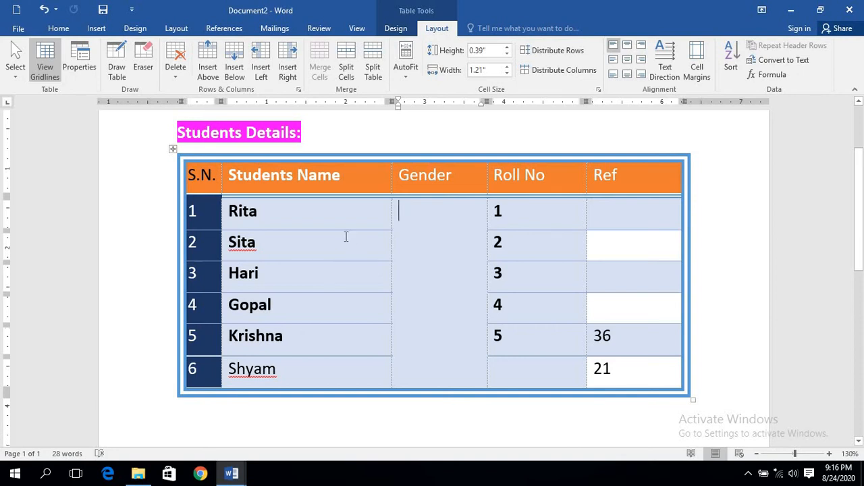
# - Merge the six Ref data cells into one and delete the values 36 and 21
pyautogui.click(622, 213)
pyautogui.moveTo(626, 219); pyautogui.dragTo(634, 371)
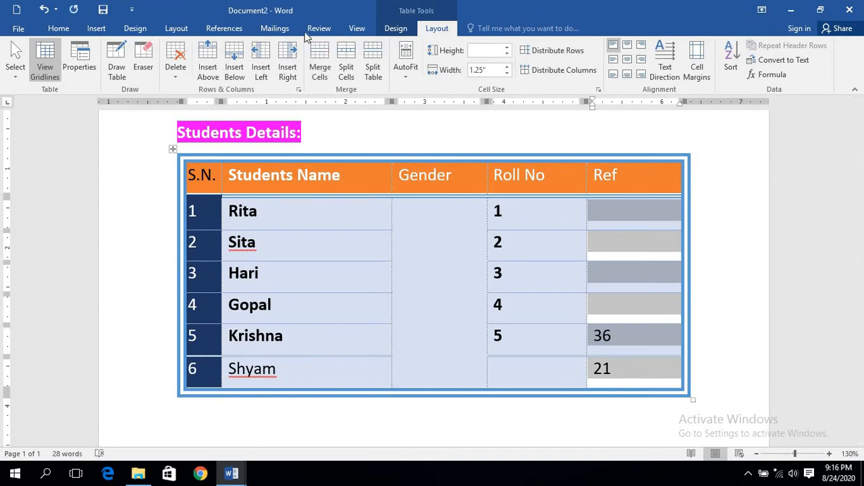
pyautogui.click(318, 52)
pyautogui.press('BackSpace')
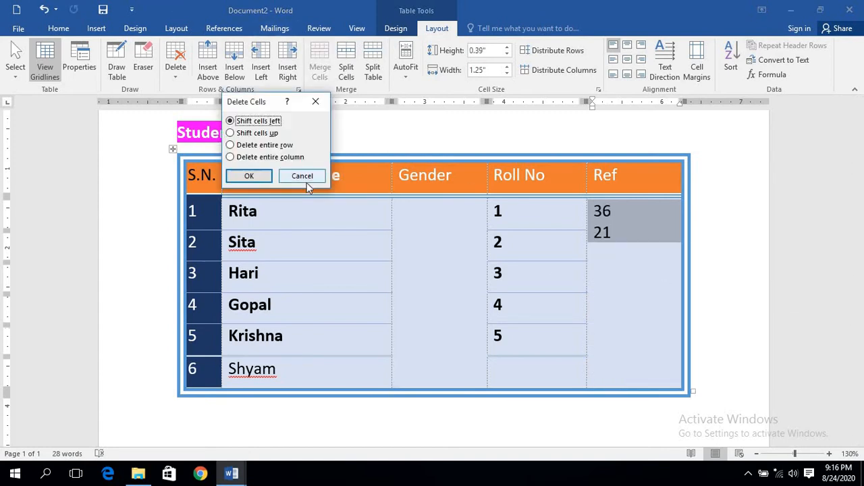
pyautogui.press('Escape')
pyautogui.press('Delete')
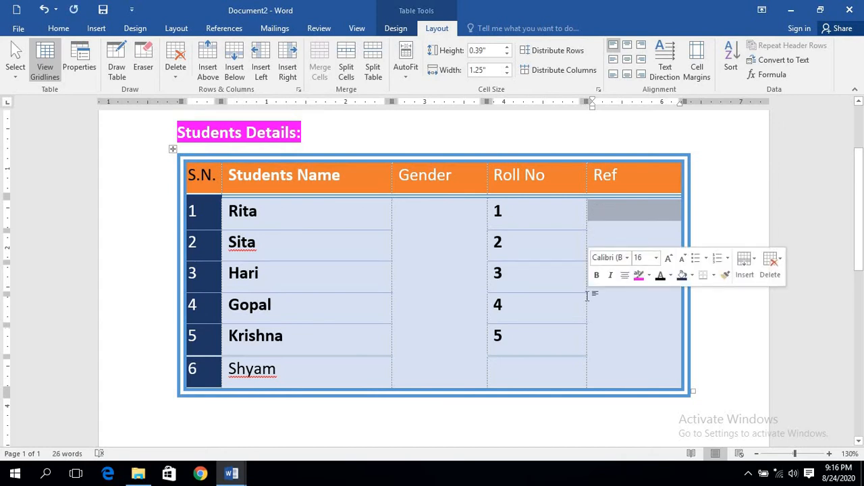
pyautogui.click(431, 226)
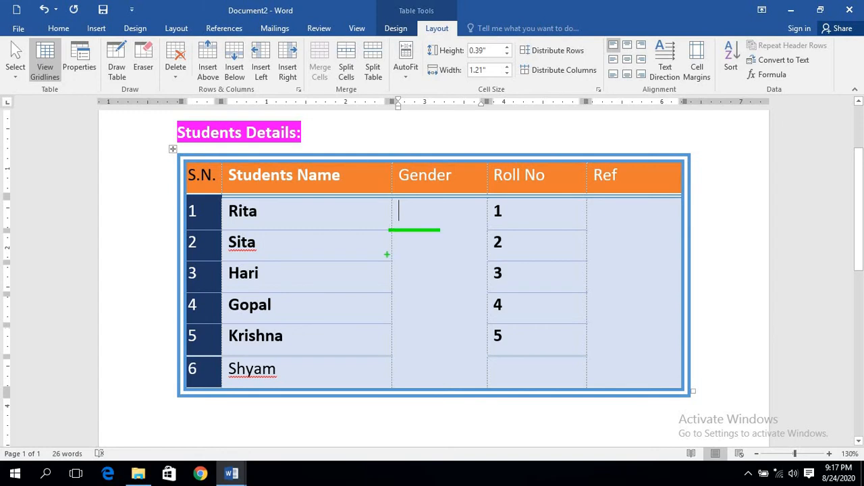
pyautogui.moveTo(386, 258); pyautogui.dragTo(453, 260)
pyautogui.moveTo(390, 292); pyautogui.dragTo(443, 293)
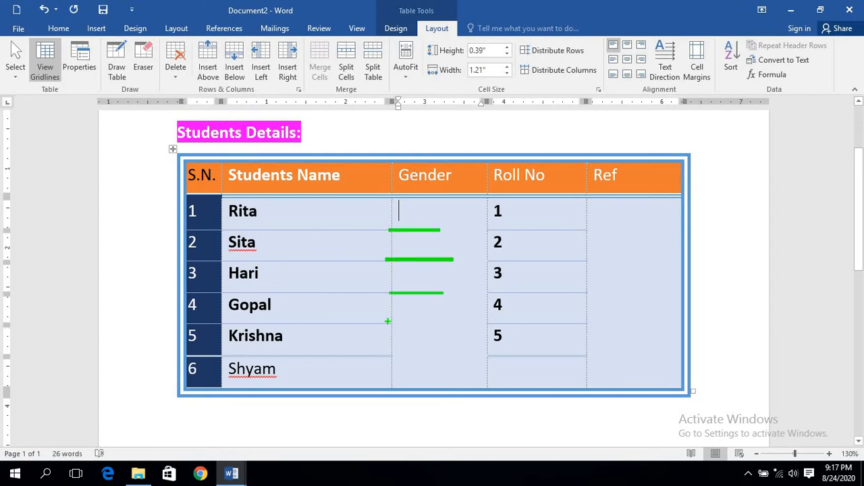
pyautogui.moveTo(387, 324); pyautogui.dragTo(460, 325)
pyautogui.moveTo(380, 358); pyautogui.dragTo(463, 358)
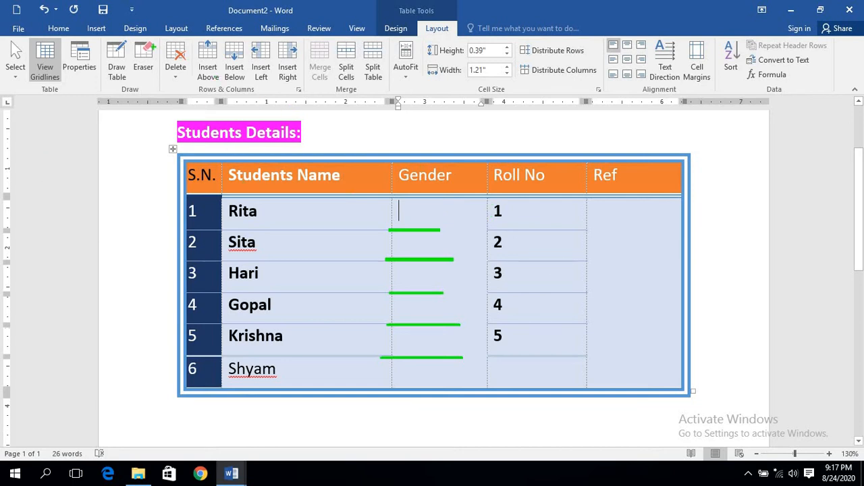
pyautogui.press('Escape')
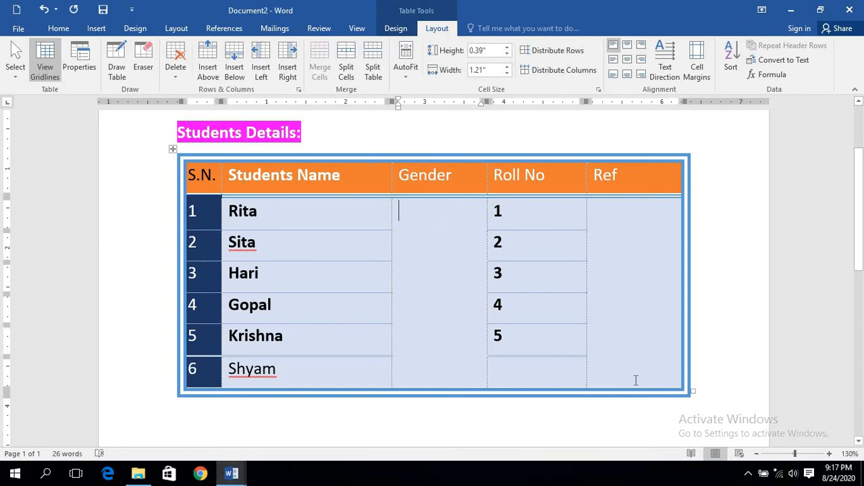
pyautogui.moveTo(617, 367); pyautogui.dragTo(437, 289)
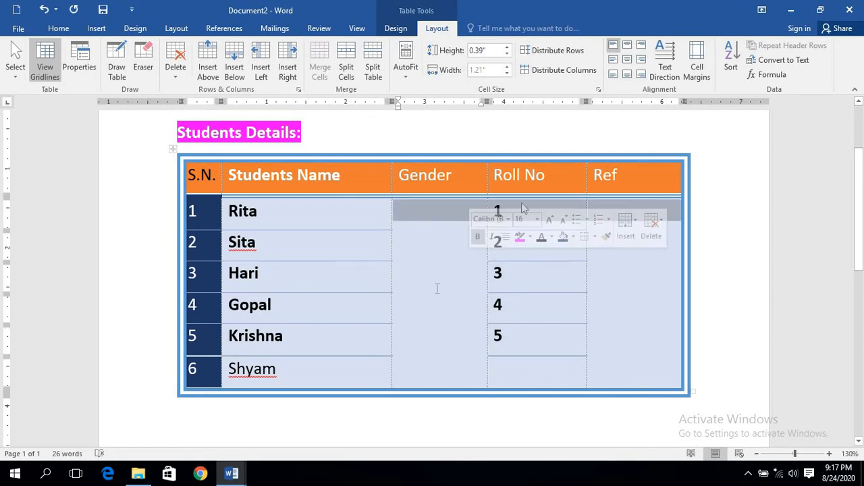
# - Merge the Gender and Roll No data cells, then merge the Ref cells into that block
pyautogui.moveTo(453, 208); pyautogui.dragTo(580, 378)
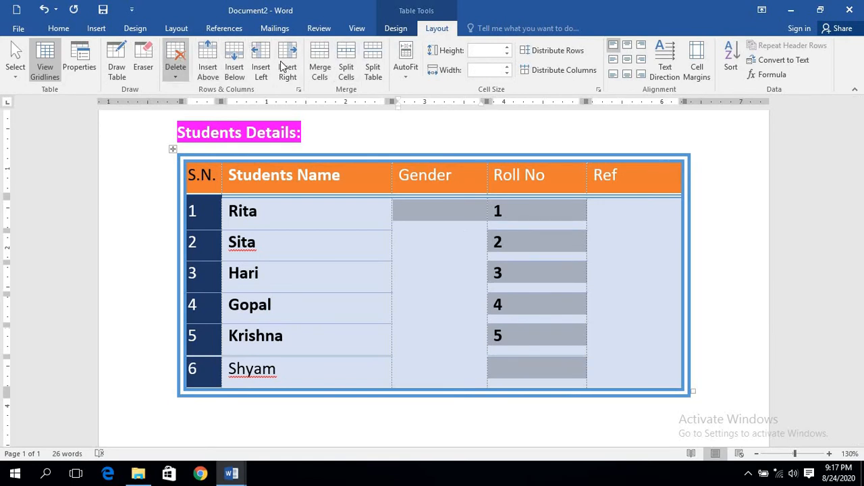
pyautogui.click(320, 67)
pyautogui.click(641, 343)
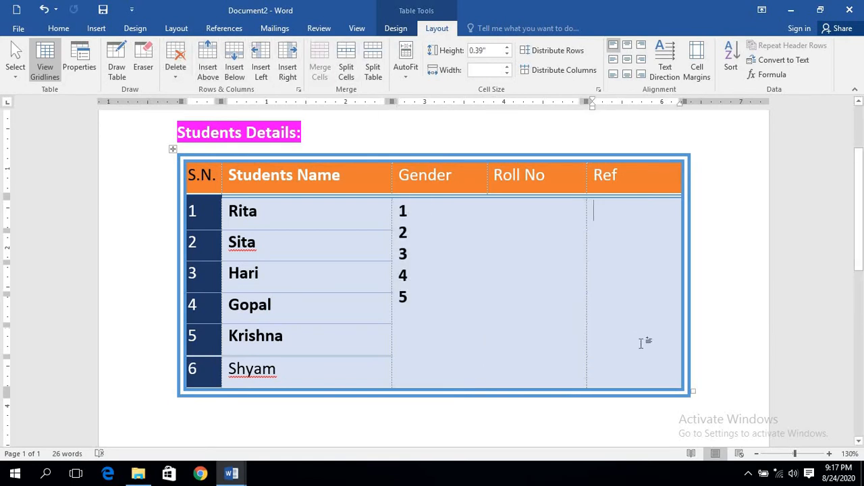
pyautogui.keyDown('shift'); pyautogui.click(563, 309); pyautogui.keyUp('shift')
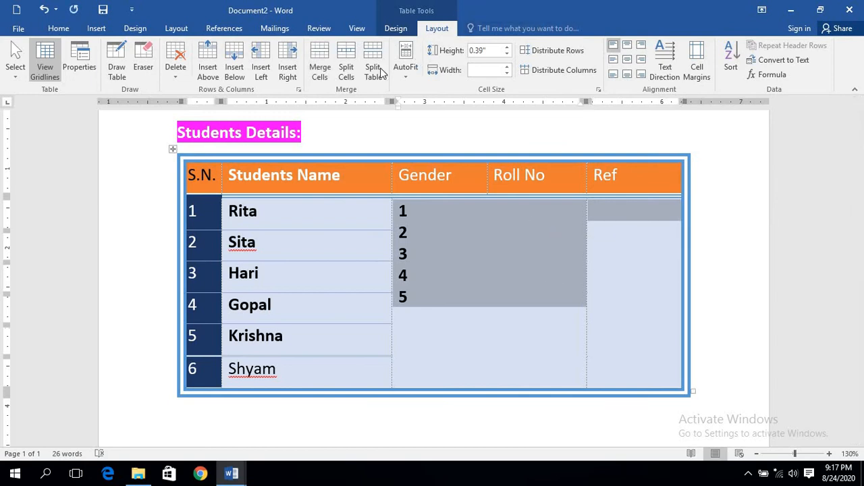
pyautogui.click(320, 67)
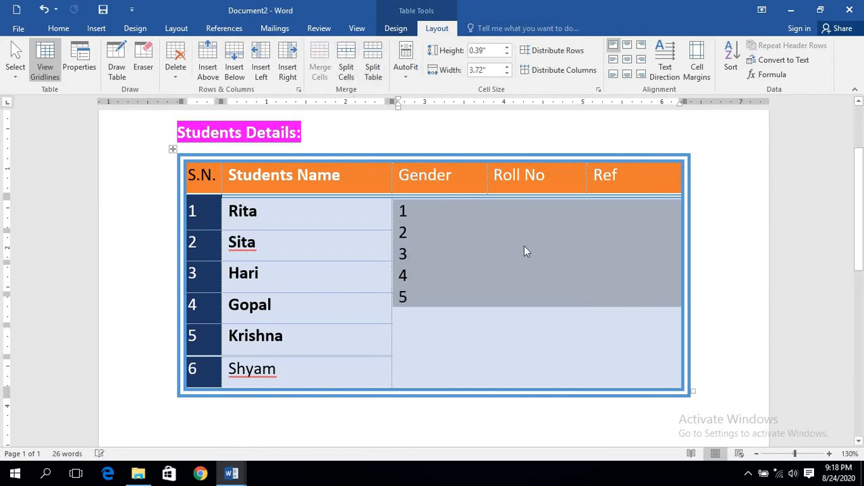
# - Delete the roll numbers 1–5 from the merged block
pyautogui.click(486, 209)
pyautogui.moveTo(441, 307); pyautogui.dragTo(404, 206)
pyautogui.press('Delete')
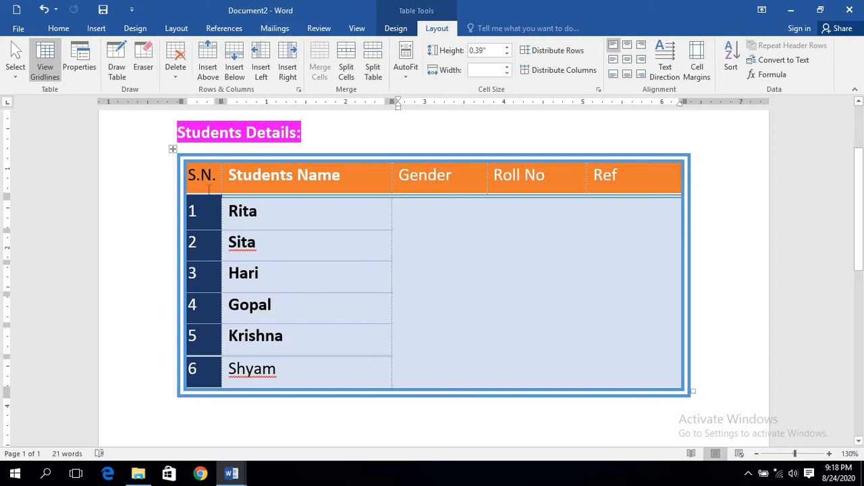
pyautogui.moveTo(587, 196); pyautogui.dragTo(588, 431)
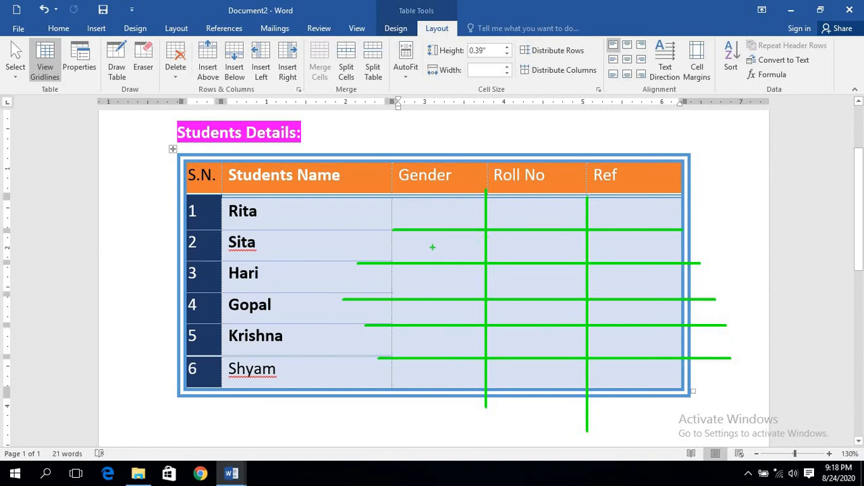
pyautogui.press('Escape')
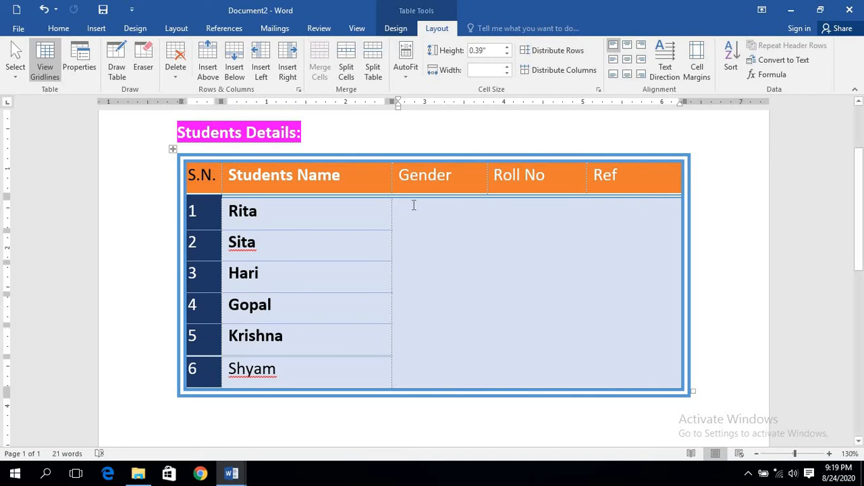
# - Split the merged block into 3 columns and 6 rows of empty Gender, Roll No and Ref cells
pyautogui.click(346, 67)
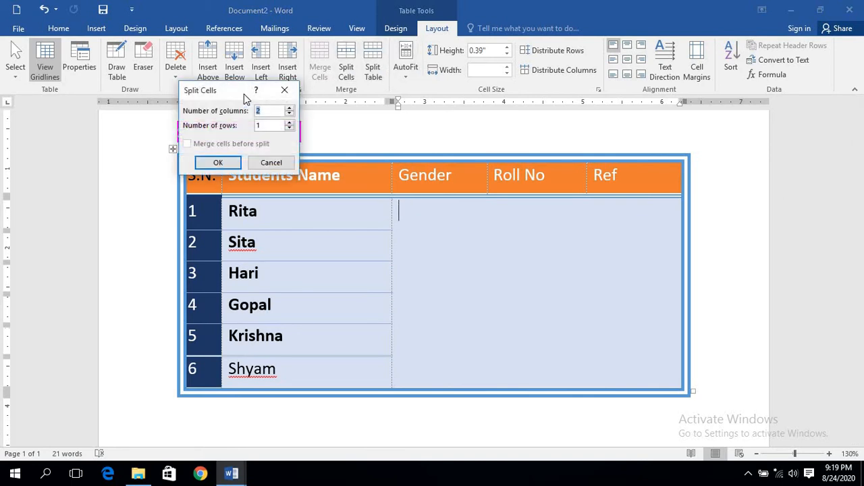
pyautogui.moveTo(226, 88); pyautogui.dragTo(634, 80)
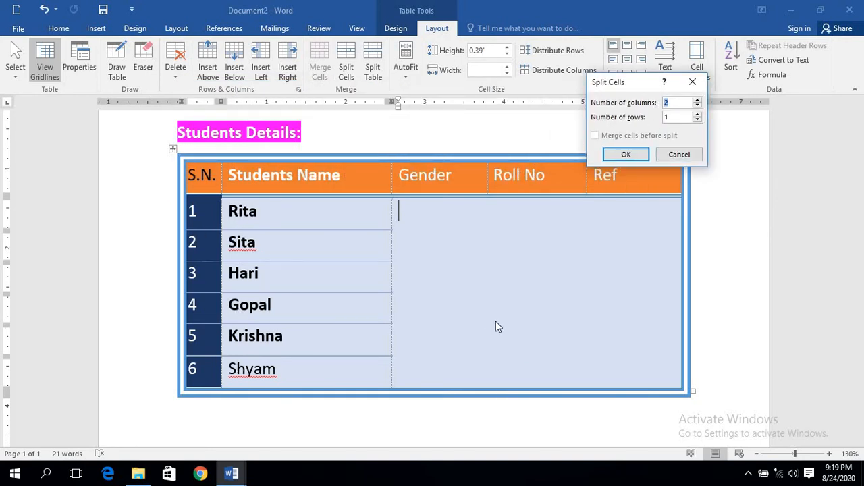
pyautogui.write('3')
pyautogui.press('Tab')
pyautogui.write('6')
pyautogui.click(626, 154)
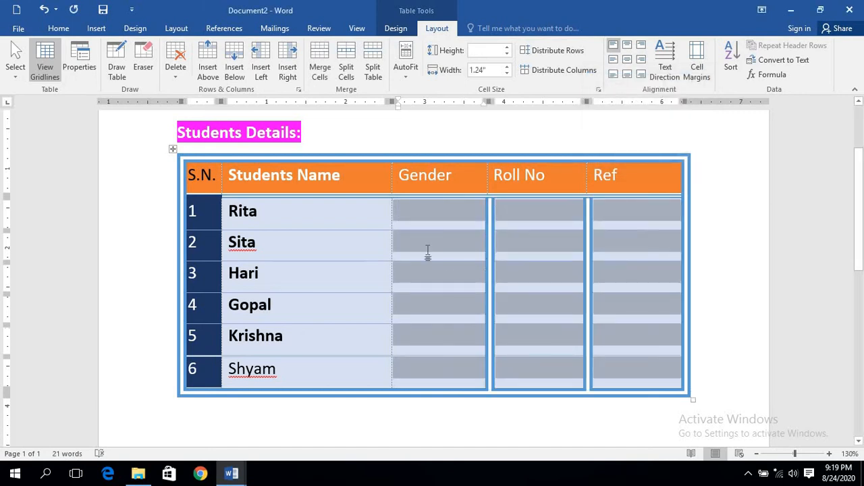
pyautogui.click(428, 252)
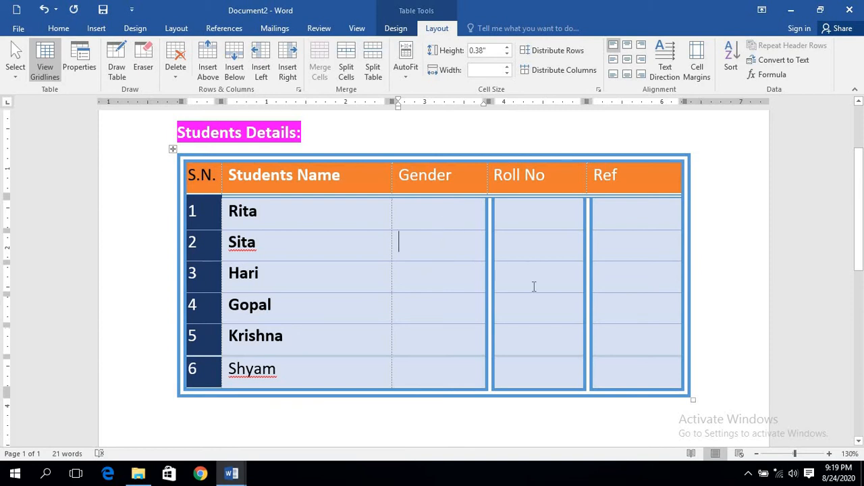
pyautogui.moveTo(418, 212); pyautogui.dragTo(635, 357)
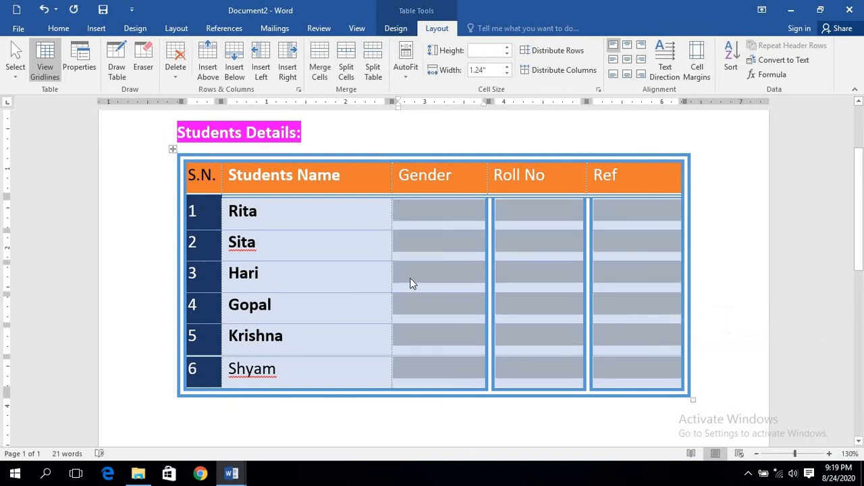
pyautogui.click(428, 217)
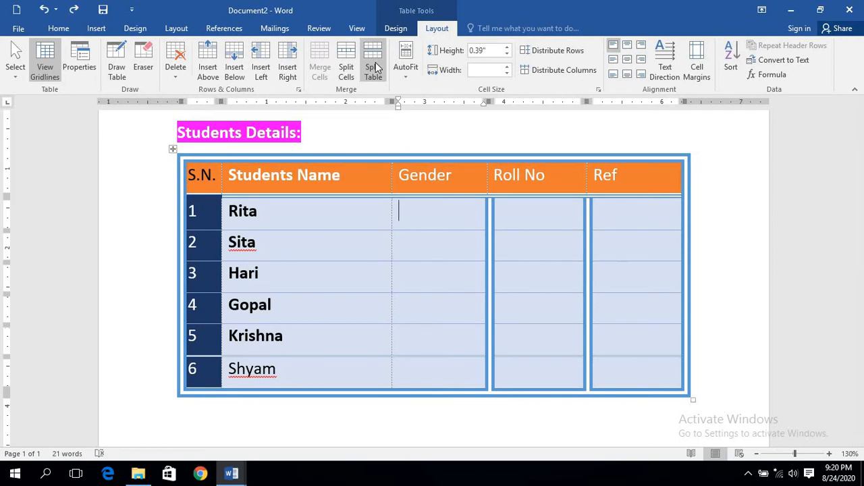
pyautogui.click(256, 272)
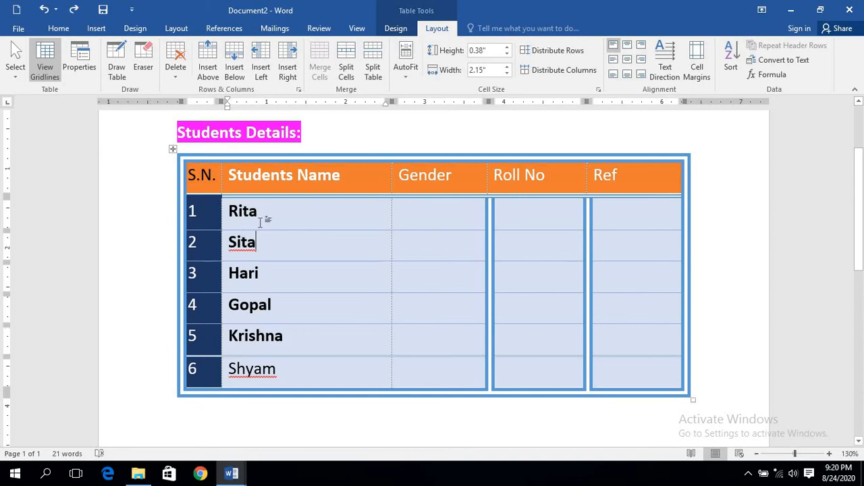
pyautogui.click(376, 52)
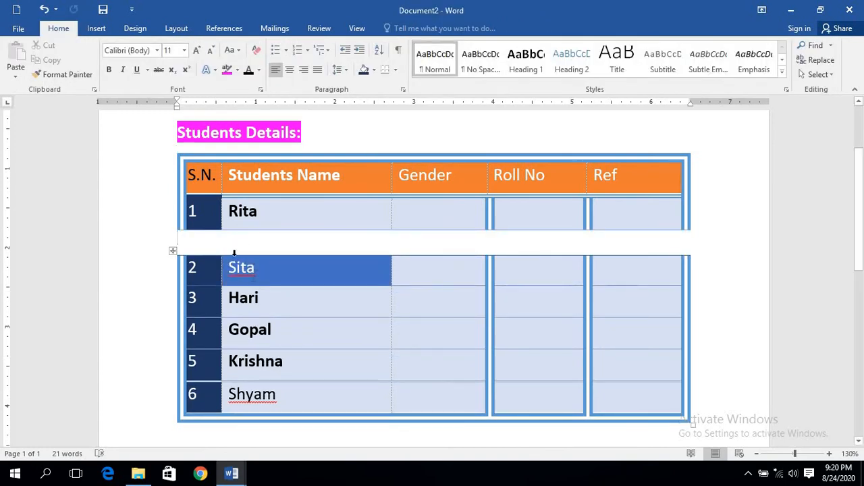
pyautogui.click(213, 175)
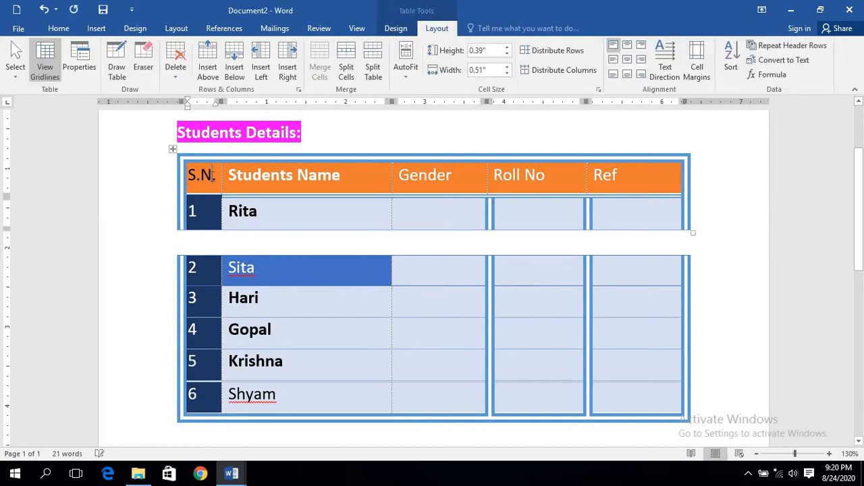
pyautogui.click(294, 295)
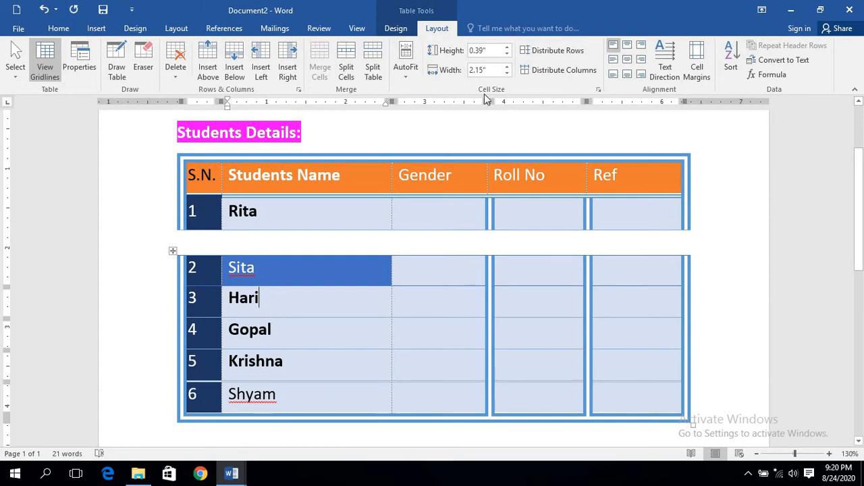
pyautogui.click(372, 71)
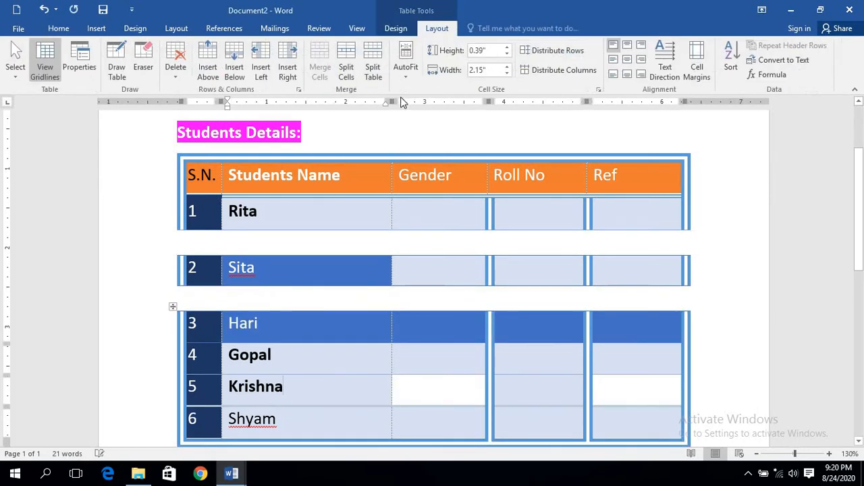
pyautogui.click(372, 70)
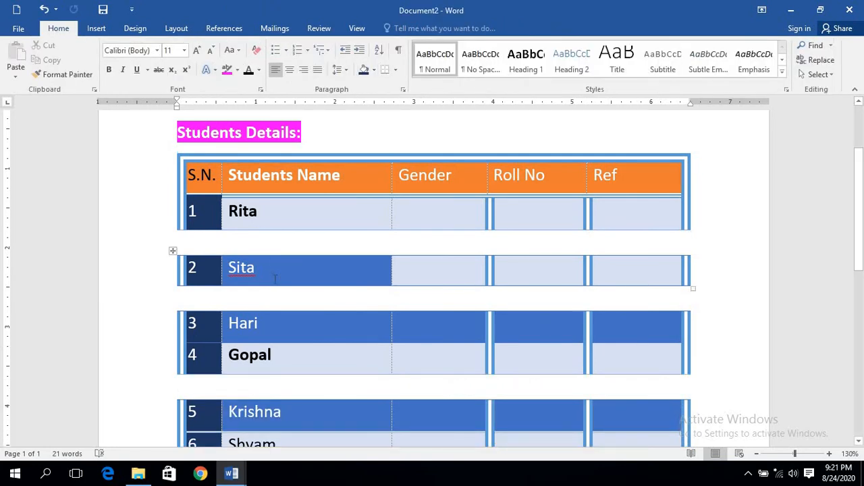
pyautogui.scroll(2, 258, 226)
pyautogui.scroll(-4, 260, 260)
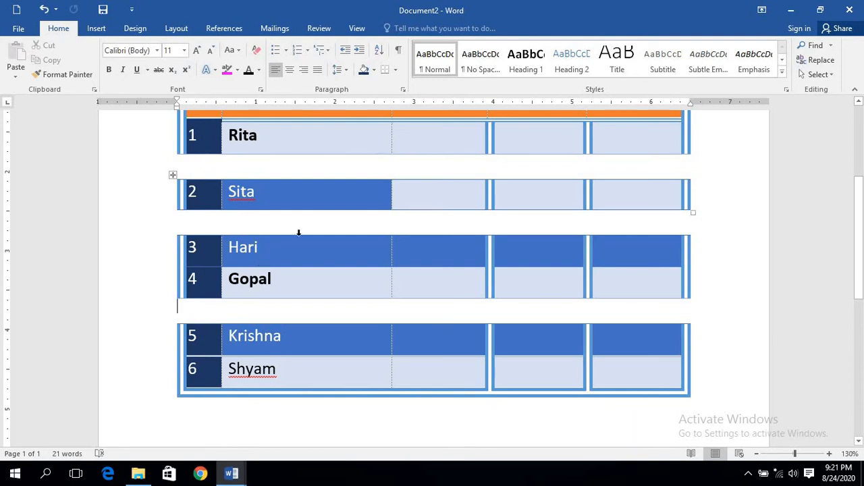
pyautogui.scroll(5, 357, 223)
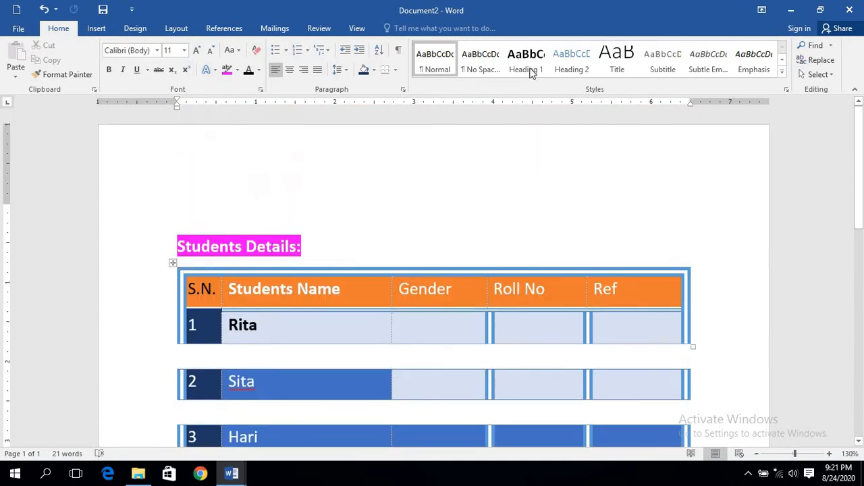
pyautogui.hotkey('ctrl', 'z')
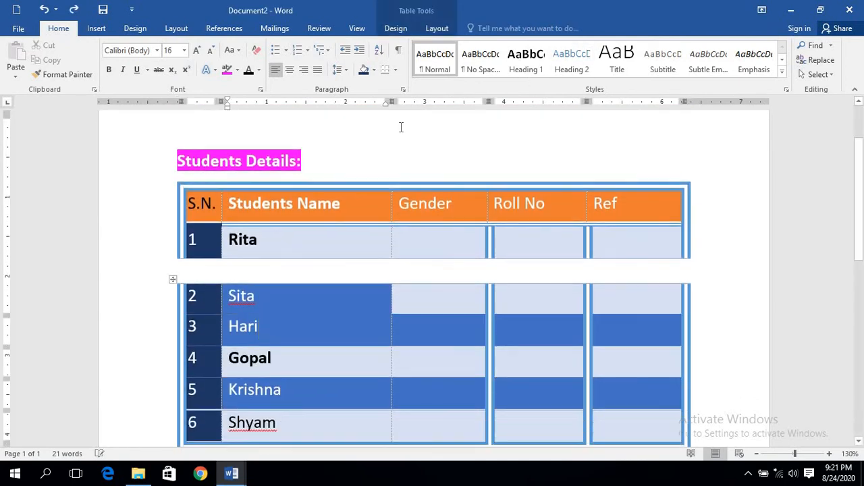
pyautogui.hotkey('ctrl', 'z')
pyautogui.hotkey('ctrl', 'z')
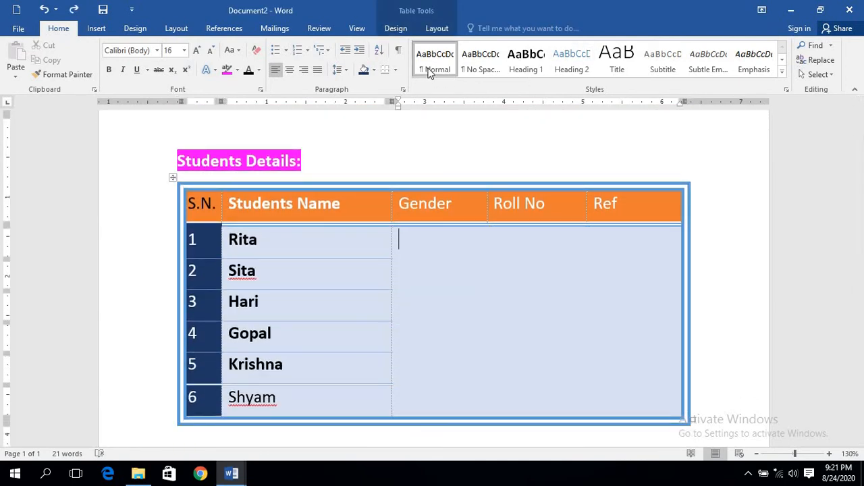
pyautogui.hotkey('ctrl', 'z')
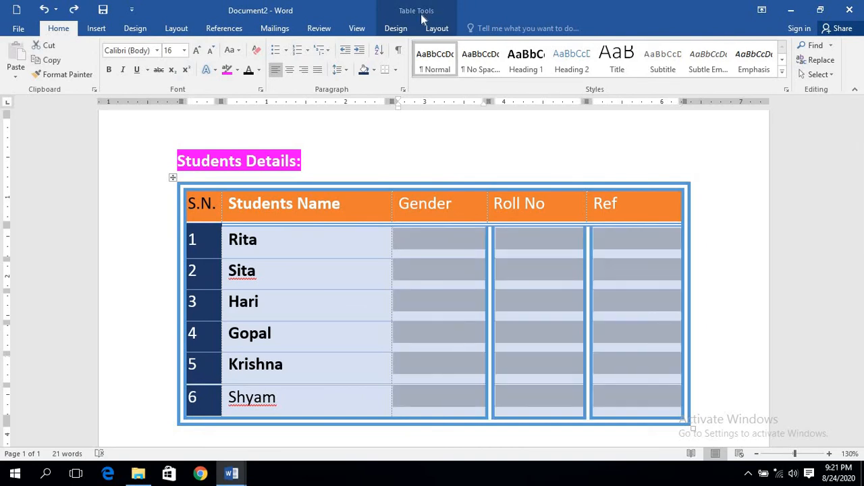
# - Enter Female for Rita and Sita and Male for Hari, Gopal, Krishna and Shyam
pyautogui.click(435, 29)
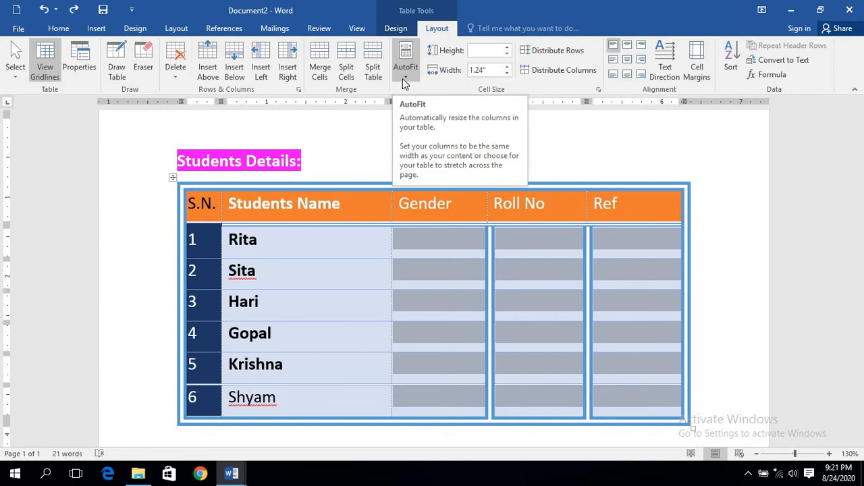
pyautogui.click(282, 245)
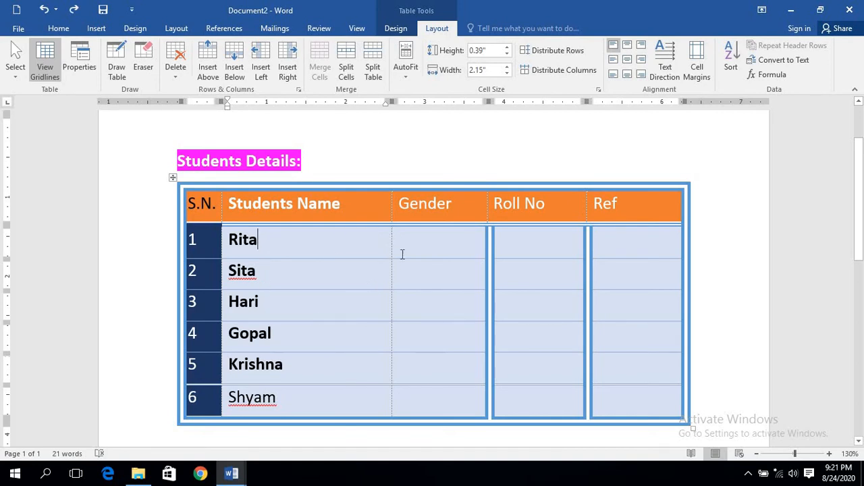
pyautogui.click(427, 249)
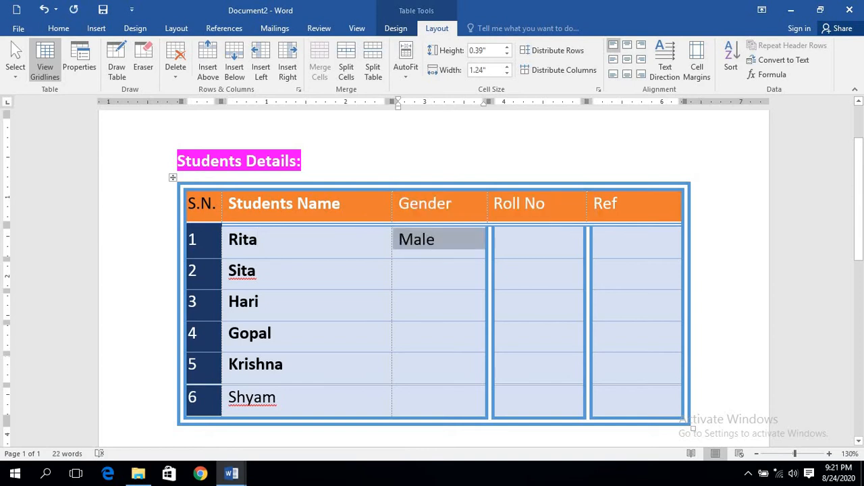
pyautogui.write('Female ')
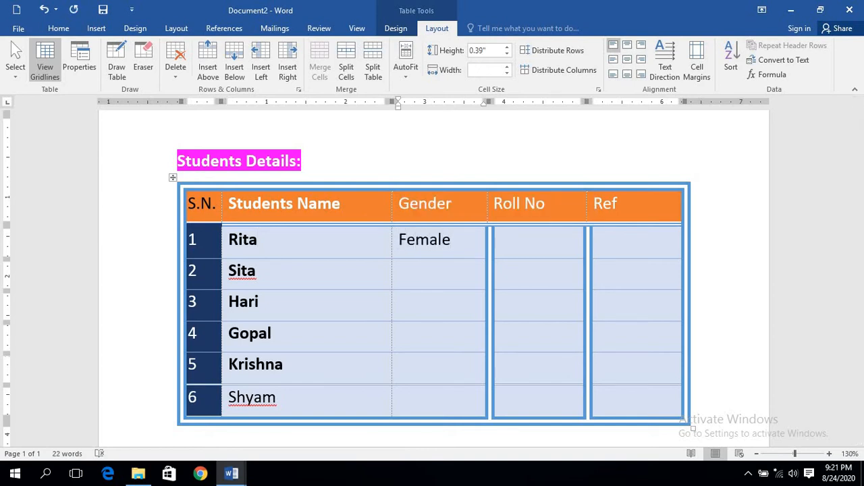
pyautogui.write('Female ')
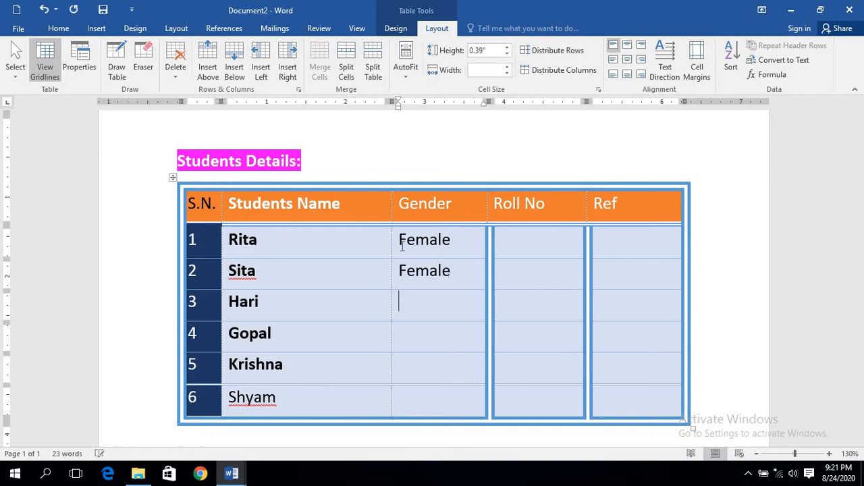
pyautogui.write('Male Male')
pyautogui.press('Tab')
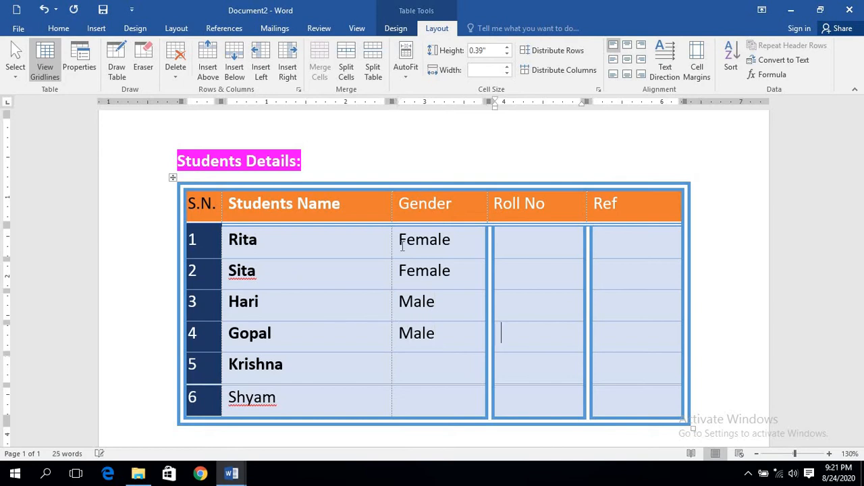
pyautogui.press('Down')
pyautogui.press('Left')
pyautogui.write('Male')
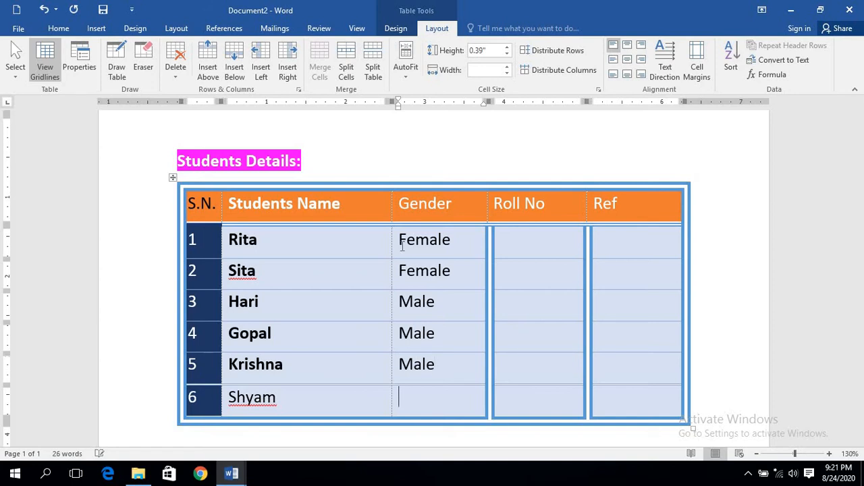
pyautogui.write('Male')
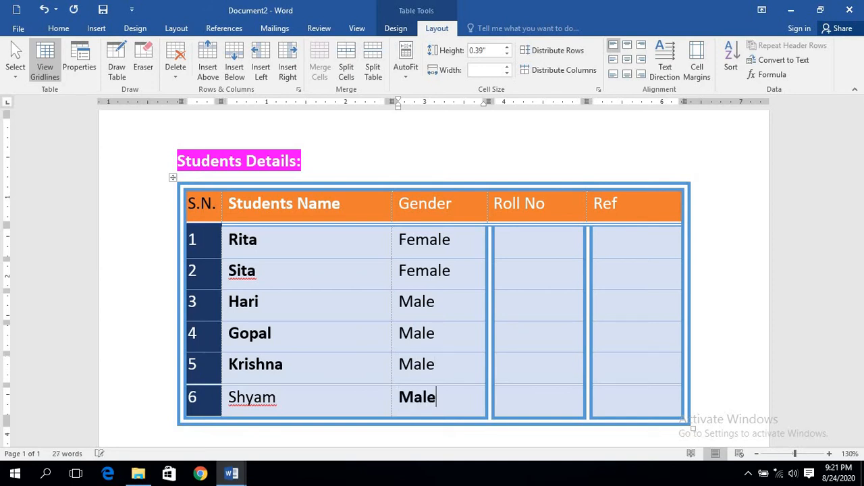
pyautogui.click(457, 303)
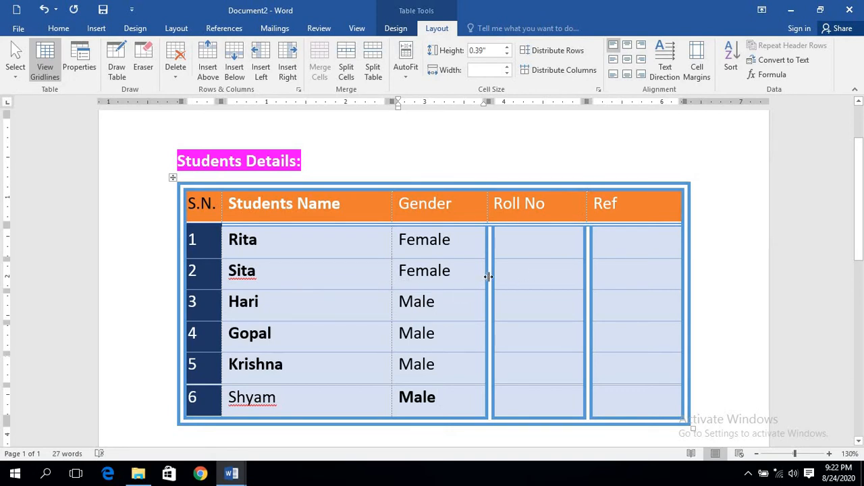
# - Narrow the name and Gender columns, then enter roll numbers 00000 and 22222 for Rita and Sita
pyautogui.moveTo(488, 276); pyautogui.dragTo(455, 270)
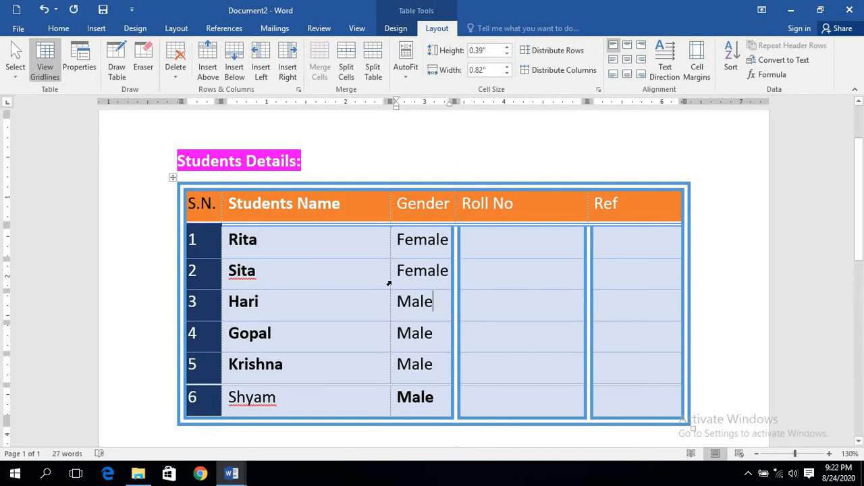
pyautogui.moveTo(388, 277); pyautogui.dragTo(254, 272)
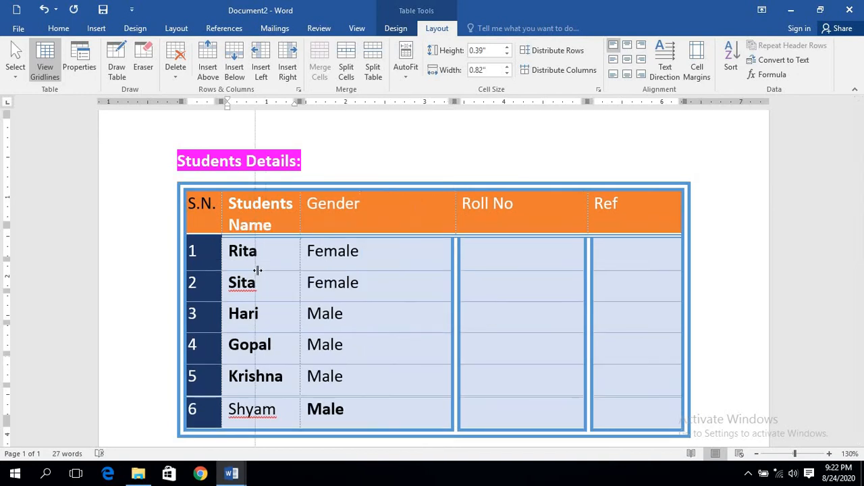
pyautogui.click(535, 256)
pyautogui.write('00000 ')
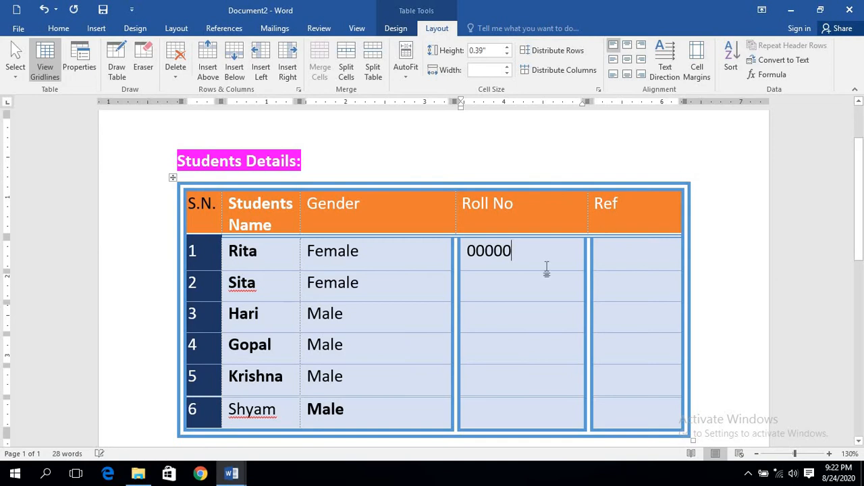
pyautogui.write('22222')
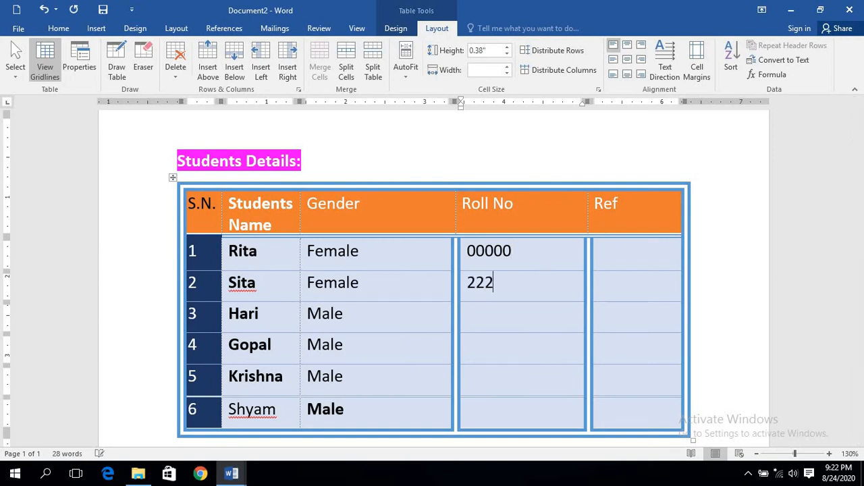
pyautogui.click(632, 231)
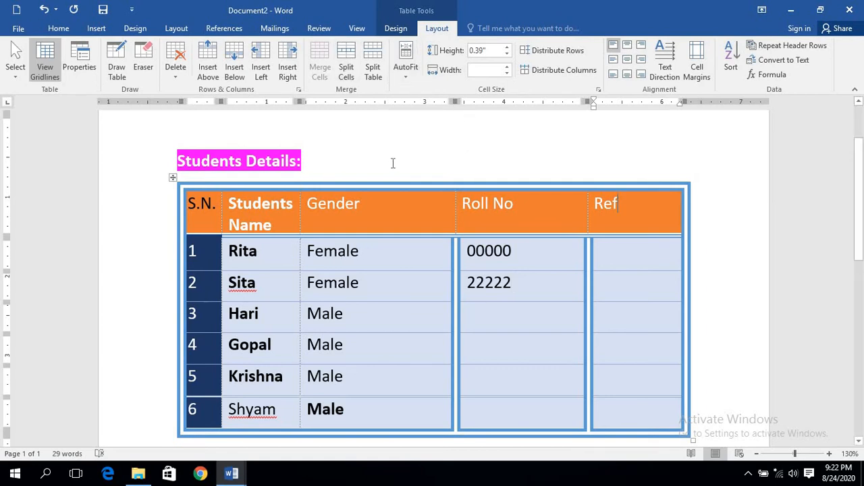
pyautogui.click(416, 81)
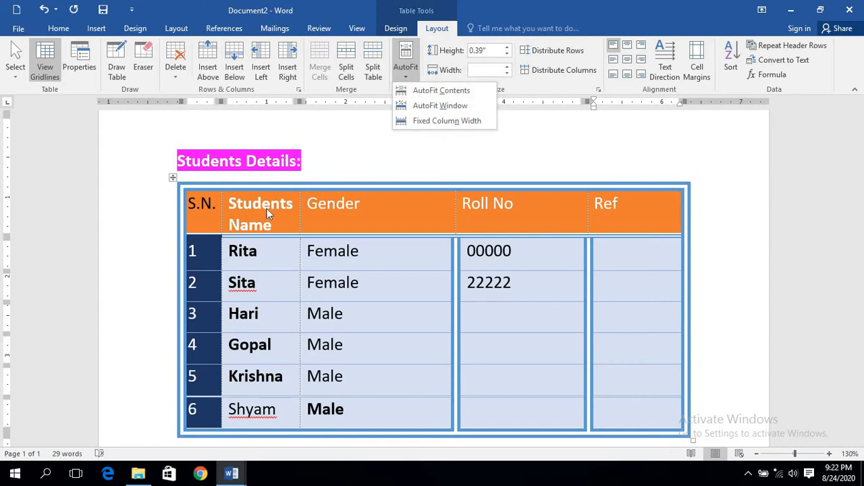
# - Apply AutoFit Contents and retype the name column header as 'Name'
pyautogui.click(441, 90)
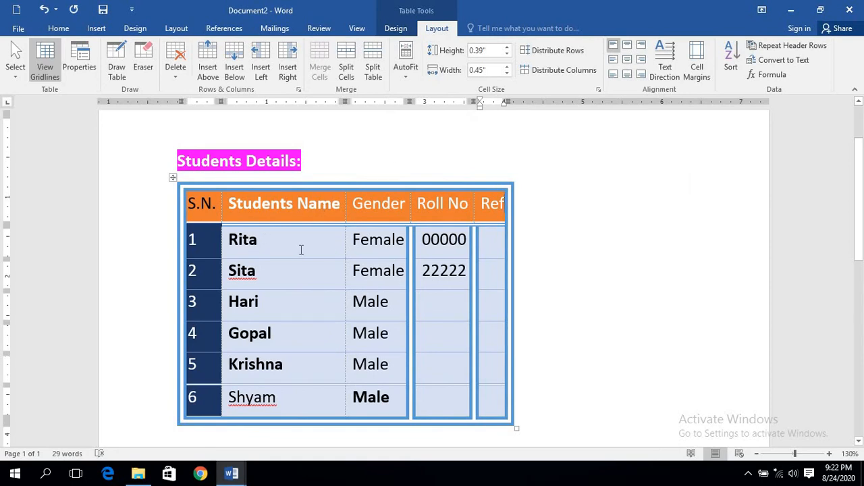
pyautogui.click(251, 203)
pyautogui.click(343, 205)
pyautogui.press('BackSpace')
pyautogui.press('BackSpace')
pyautogui.press('BackSpace')
pyautogui.press('BackSpace')
pyautogui.press('BackSpace')
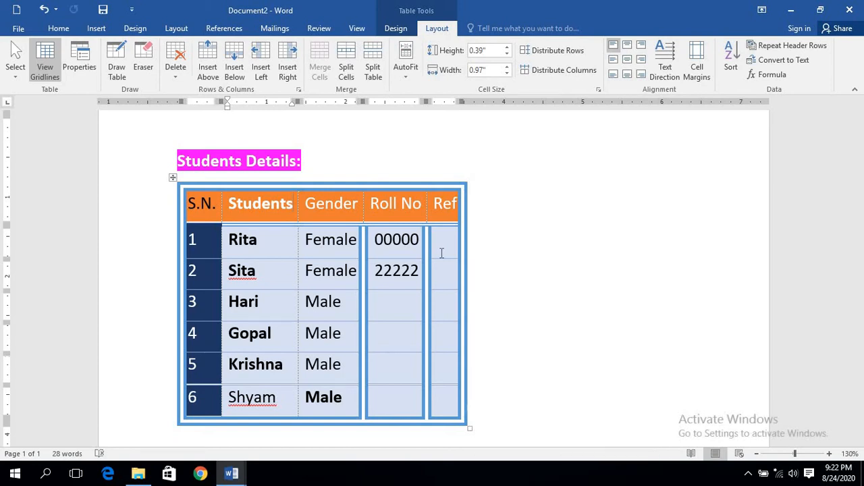
pyautogui.write('Name')
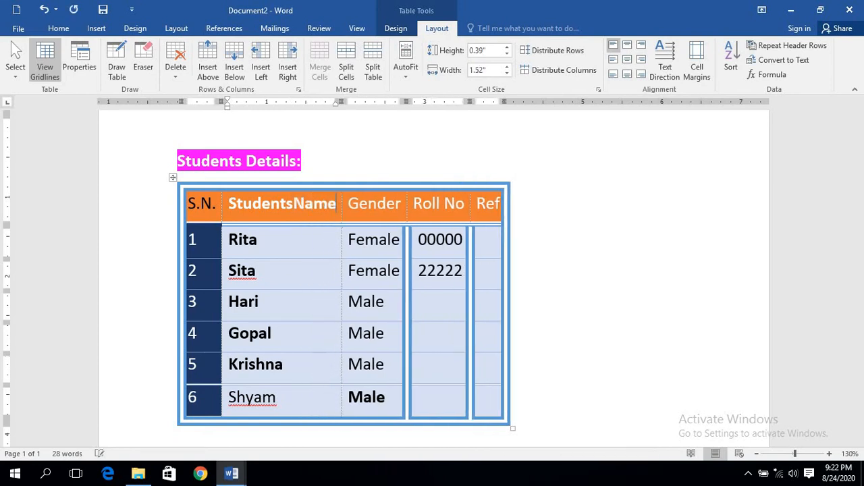
pyautogui.press('Down')
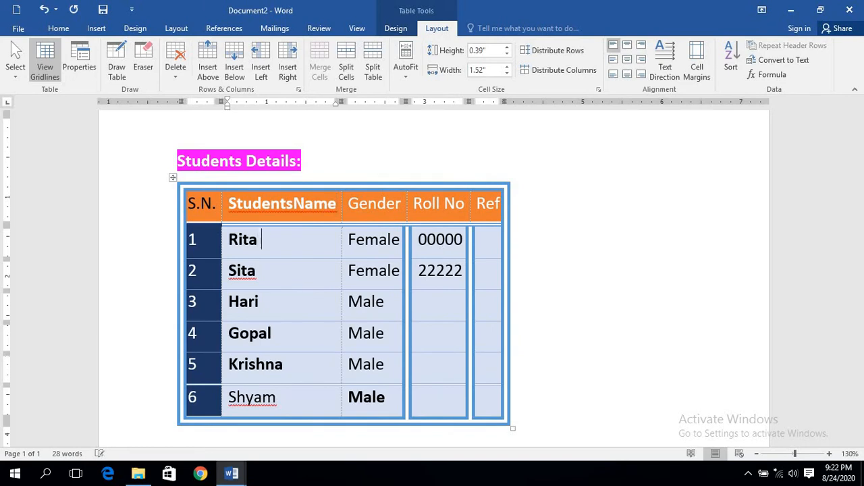
pyautogui.write('khadka')
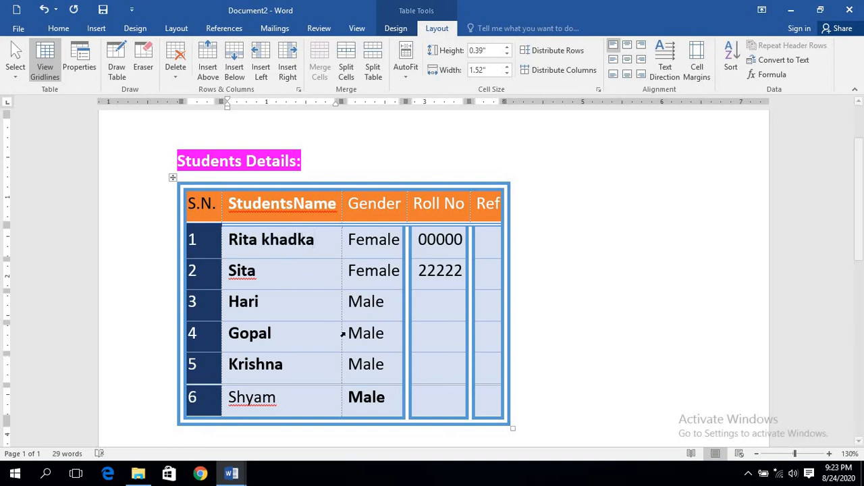
pyautogui.click(307, 366)
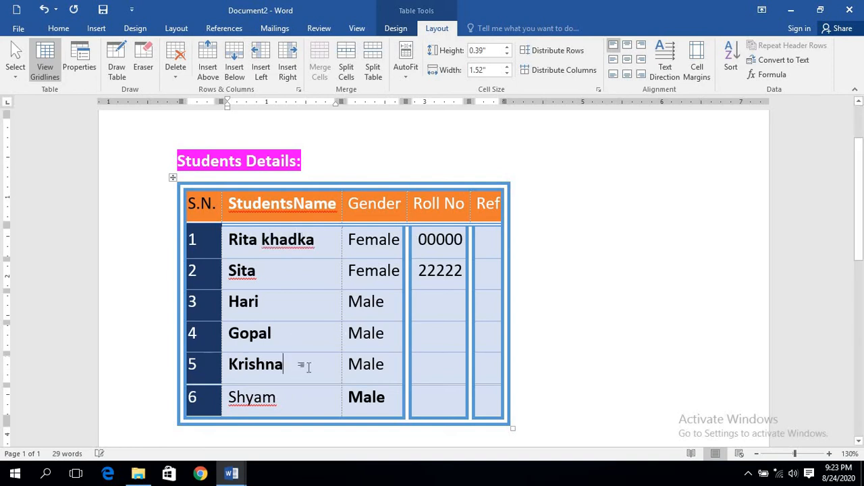
pyautogui.write('baha')
pyautogui.write('dur')
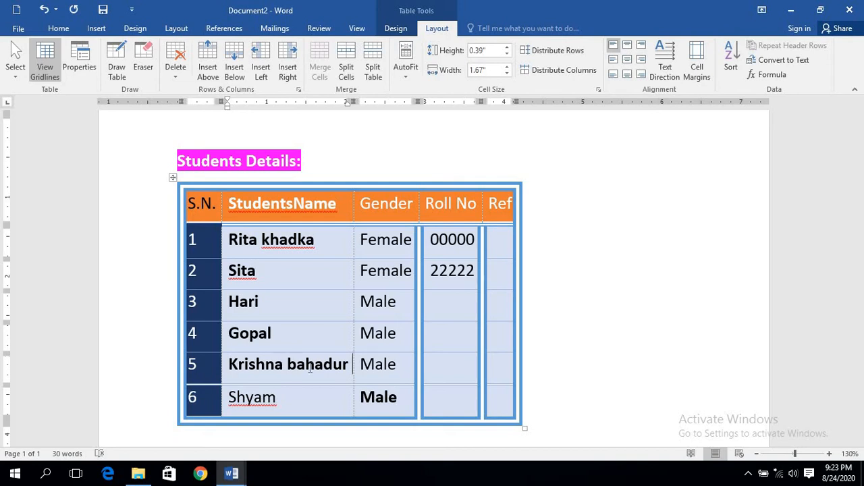
pyautogui.write('Bohara')
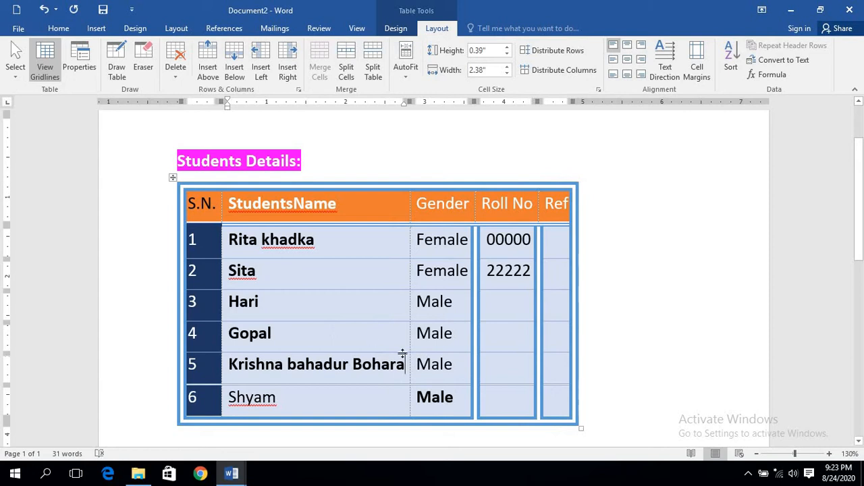
# - Narrow the name column, extend Krishna's name to 'Krishna bahadurxcvbdfxg', and select the whole table
pyautogui.moveTo(409, 356); pyautogui.dragTo(353, 357)
pyautogui.write('xcvbdfxg')
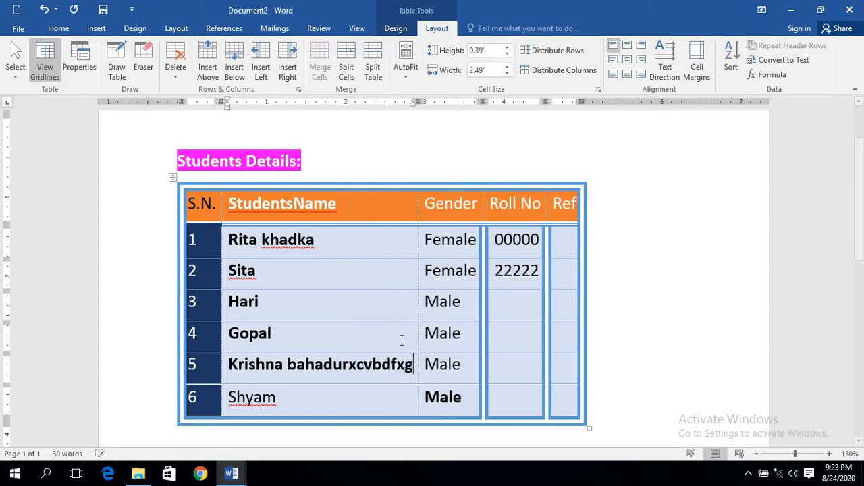
pyautogui.click(465, 306)
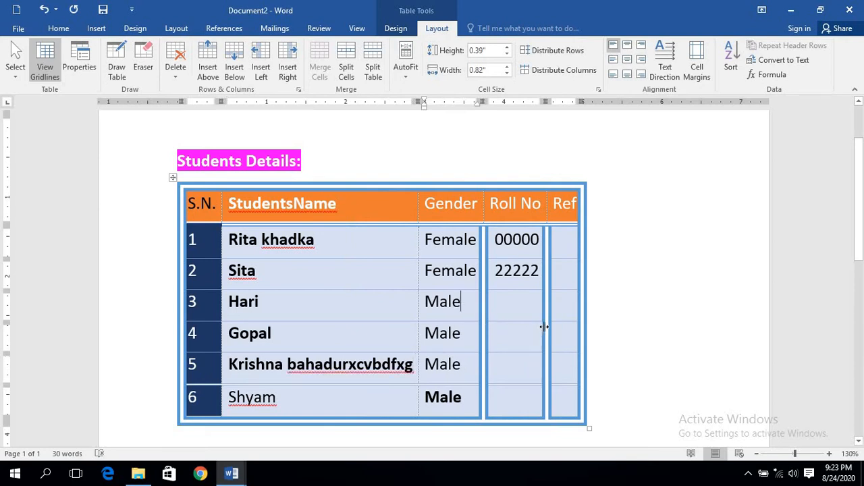
pyautogui.moveTo(568, 401); pyautogui.dragTo(222, 190)
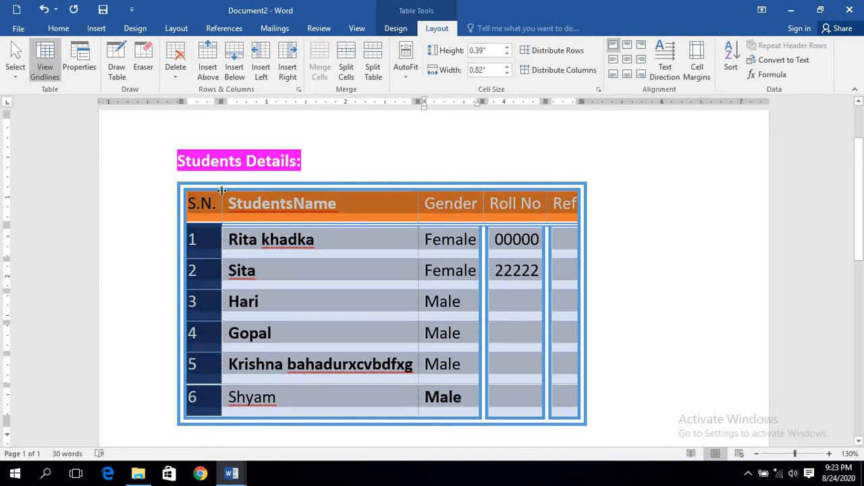
# - Apply AutoFit Window so the Students Details table fills the page width, then deselect it
pyautogui.click(405, 76)
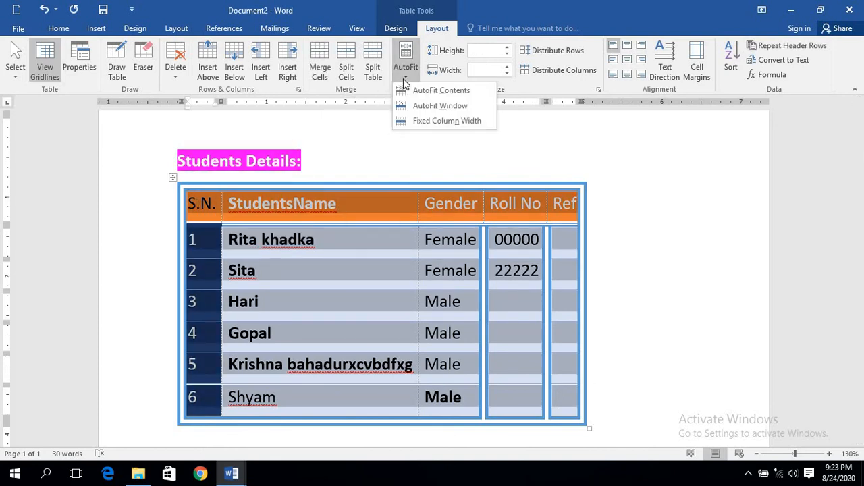
pyautogui.click(434, 106)
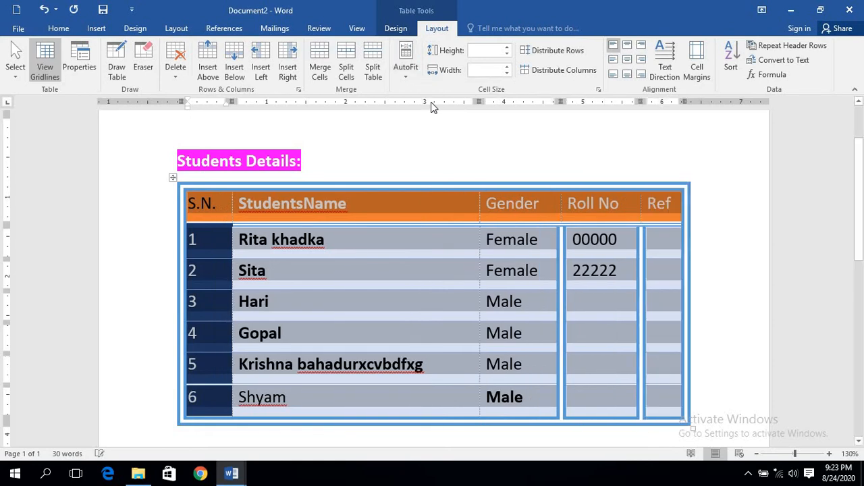
pyautogui.click(513, 140)
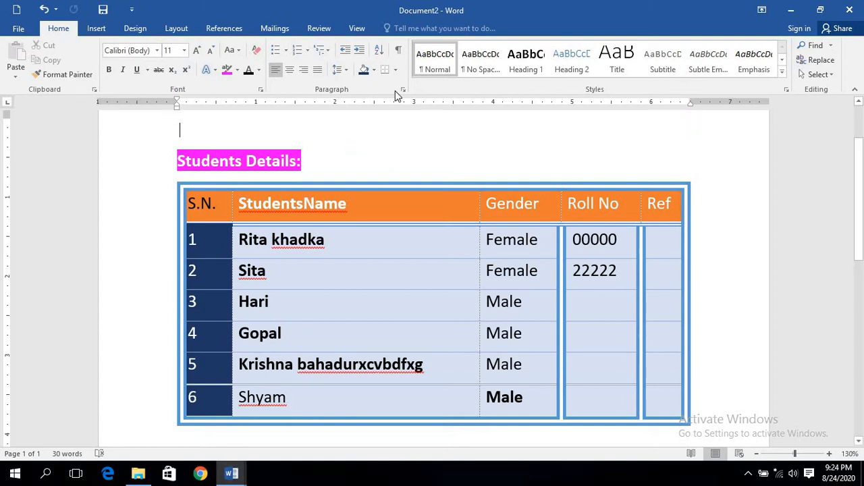
# - Set the Students Details table to AutoFit Fixed Column Width
pyautogui.click(338, 204)
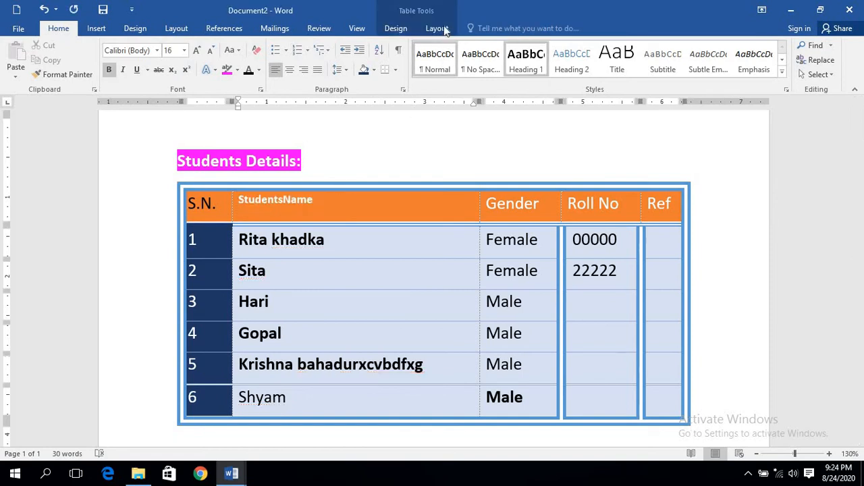
pyautogui.click(437, 28)
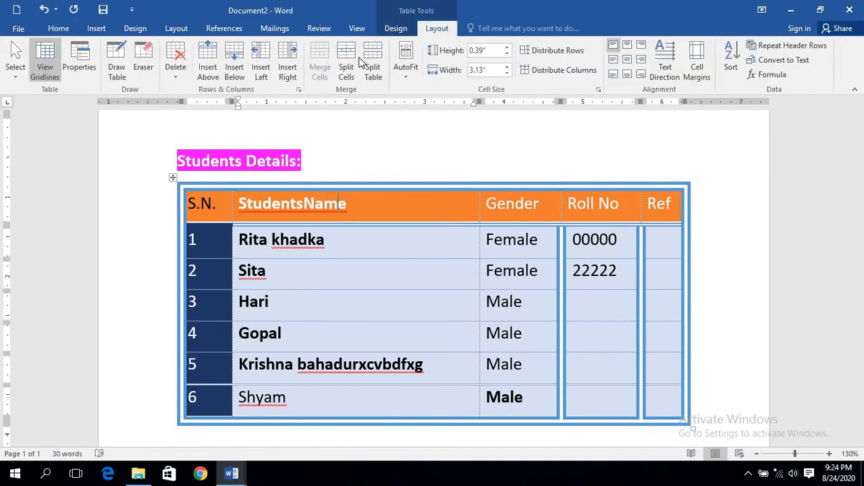
pyautogui.click(405, 73)
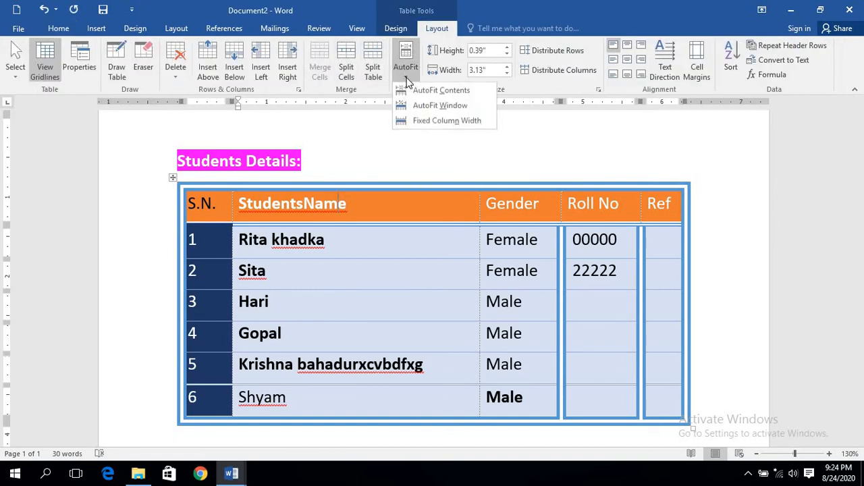
pyautogui.click(445, 120)
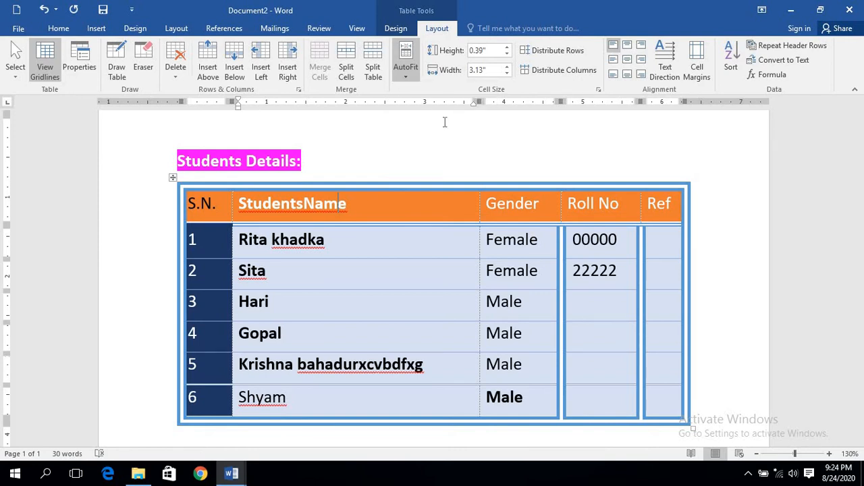
# - Narrow the table by dragging its corner handle, then reapply Fixed Column Width
pyautogui.click(370, 205)
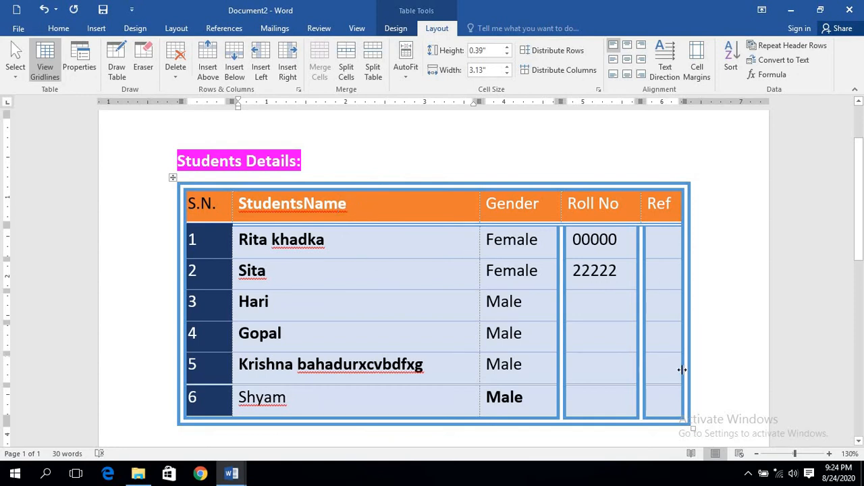
pyautogui.moveTo(692, 427); pyautogui.dragTo(561, 405)
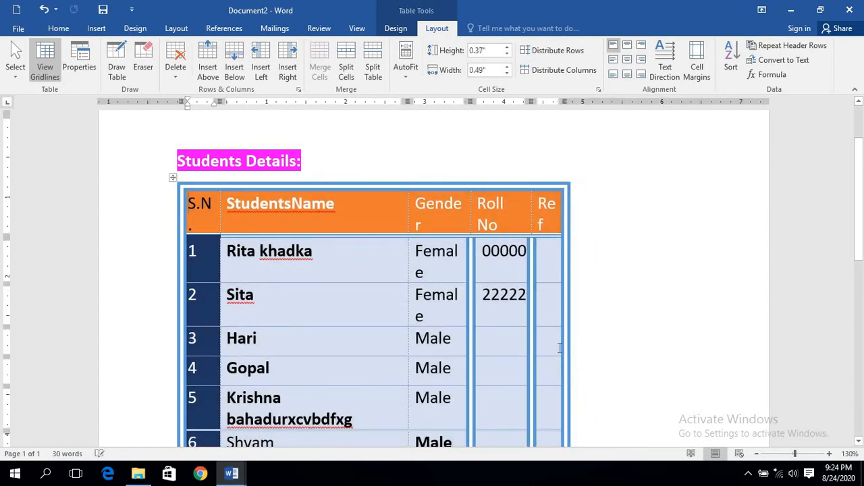
pyautogui.click(406, 67)
pyautogui.click(420, 120)
pyautogui.scroll(-3, 466, 216)
pyautogui.scroll(3, 458, 228)
pyautogui.scroll(-3, 347, 264)
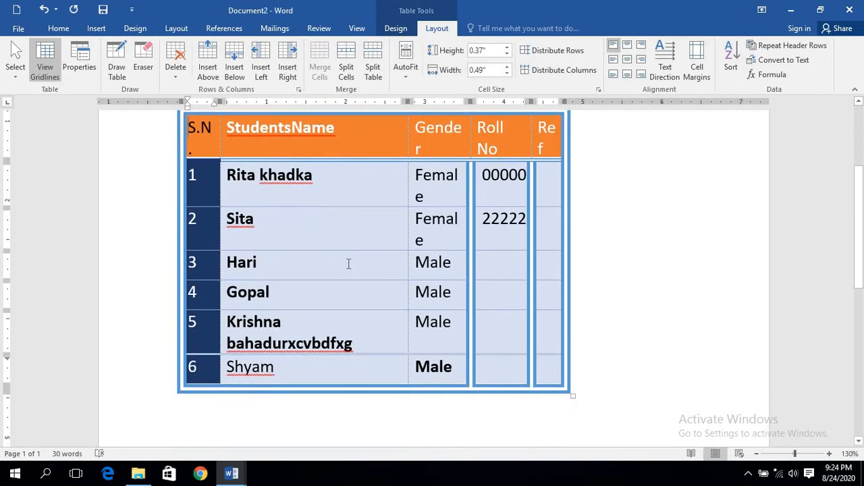
pyautogui.click(349, 263)
# - Append a long letter string after Hari, then narrow StudentsName so Gender widens
pyautogui.write('ftgredgdrgyhrf')
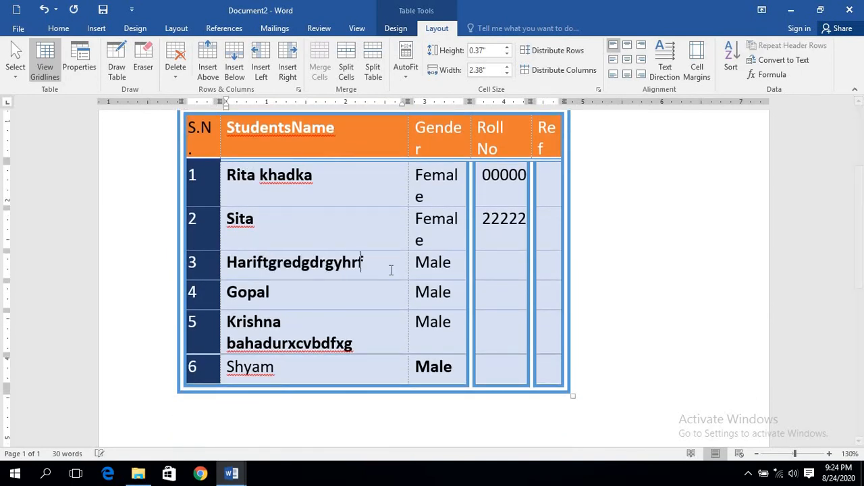
pyautogui.write('dhjfhfghgfjf')
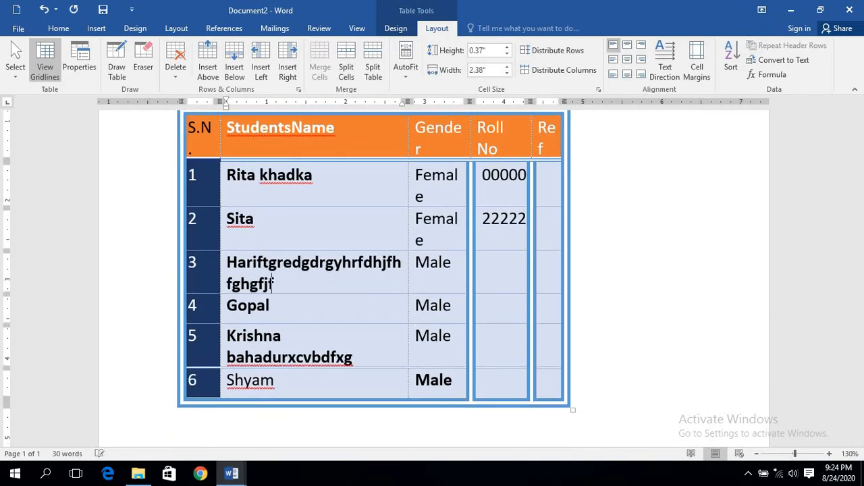
pyautogui.write('gjf fgdf')
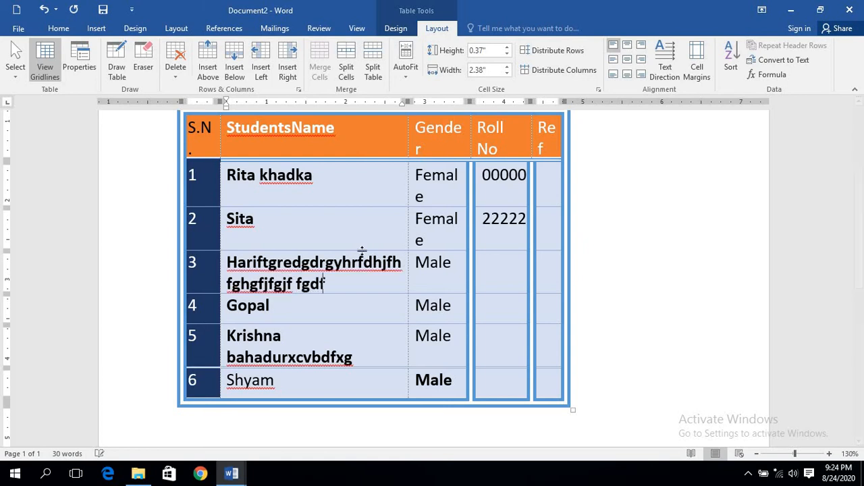
pyautogui.write('hf dhfdhfdh')
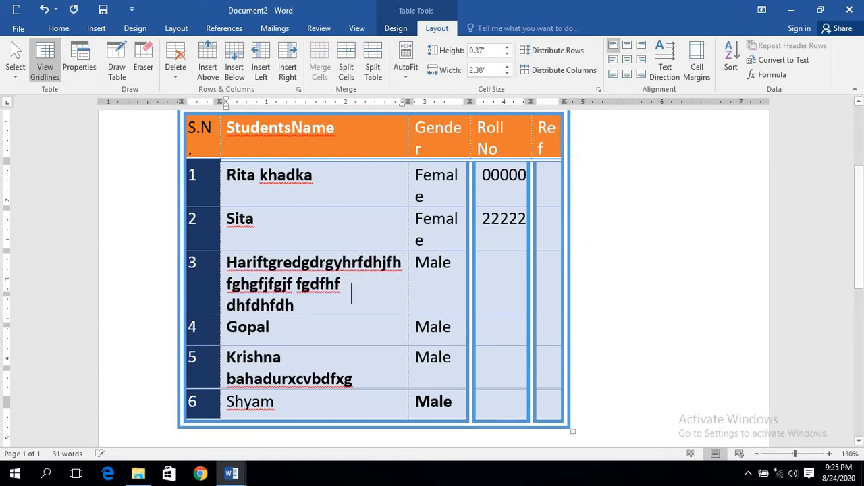
pyautogui.write('dx dfhfdhfhfd dh')
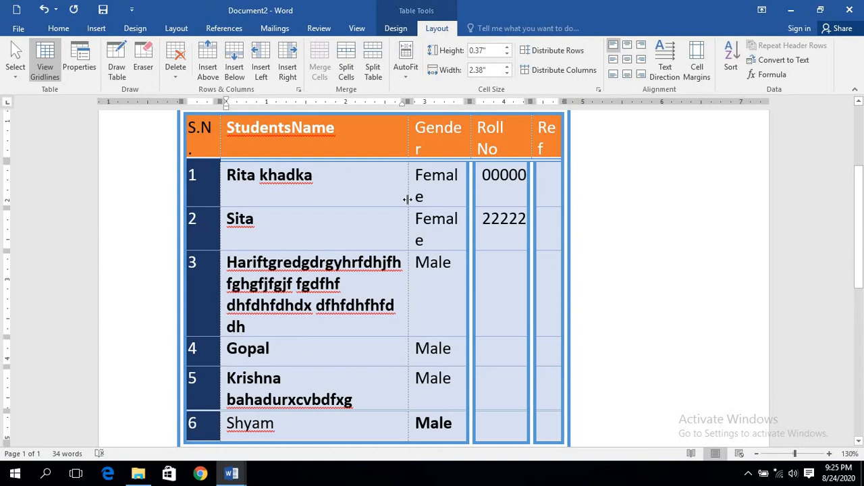
pyautogui.moveTo(409, 203); pyautogui.dragTo(414, 203)
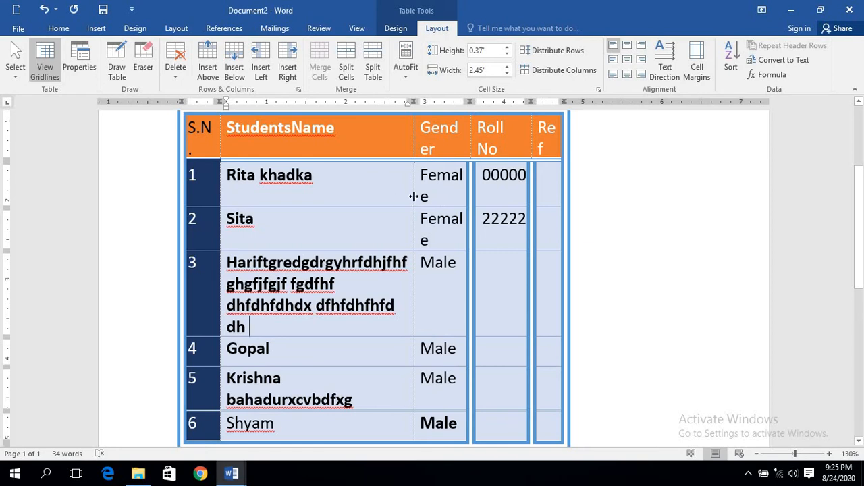
pyautogui.moveTo(410, 195); pyautogui.dragTo(344, 185)
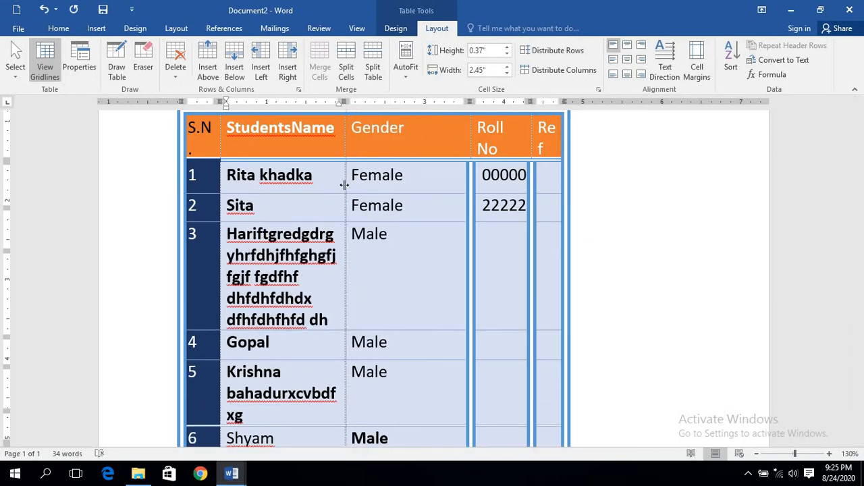
# - Select and delete all the long text in row 3's StudentsName cell
pyautogui.scroll(2, 359, 200)
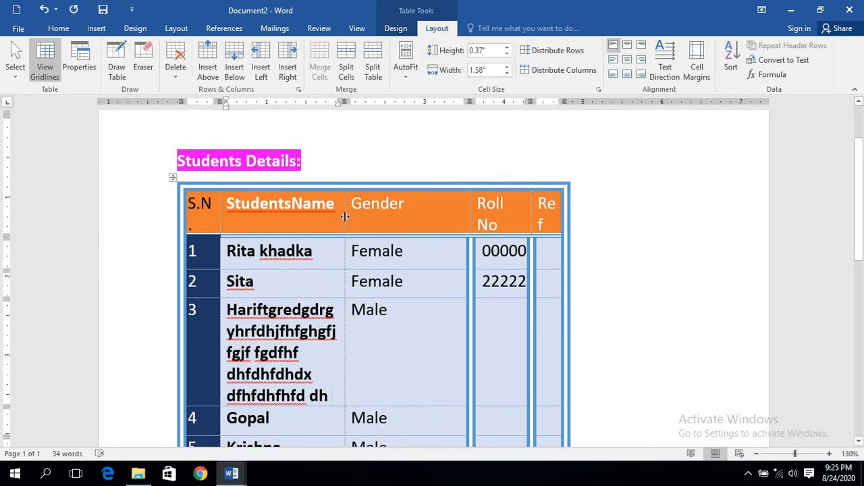
pyautogui.click(380, 218)
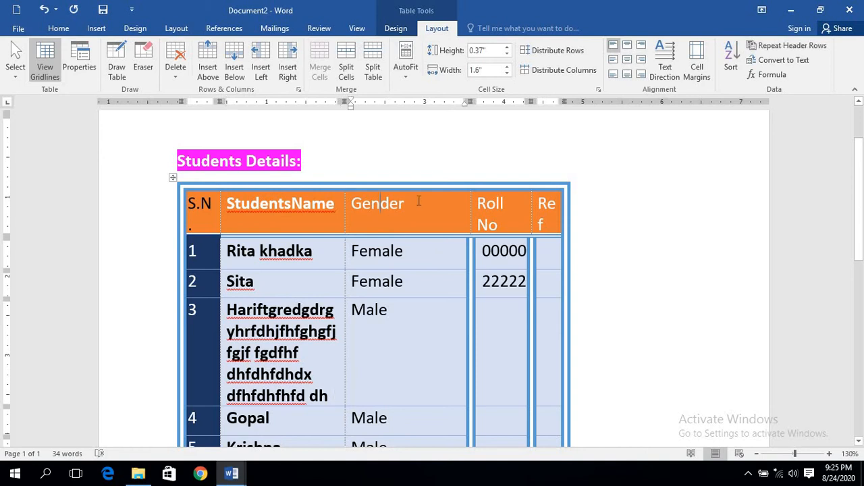
pyautogui.scroll(-2, 418, 203)
pyautogui.scroll(-3, 410, 190)
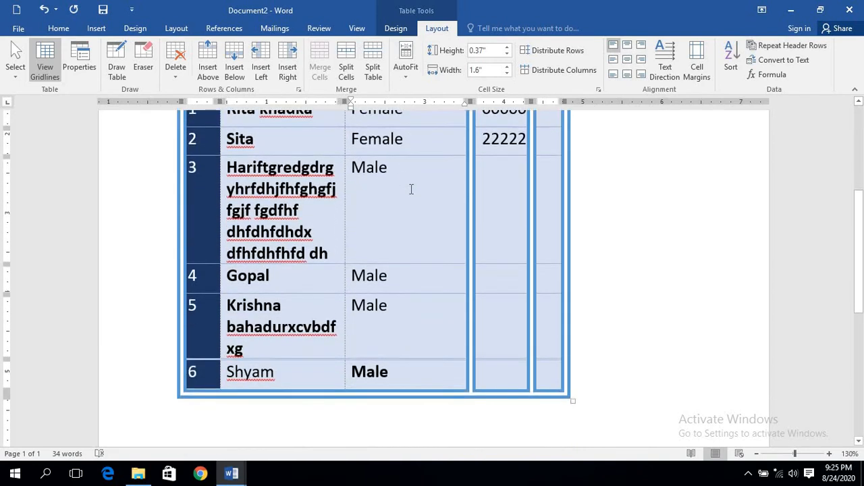
pyautogui.scroll(8, 409, 191)
pyautogui.scroll(-4, 378, 196)
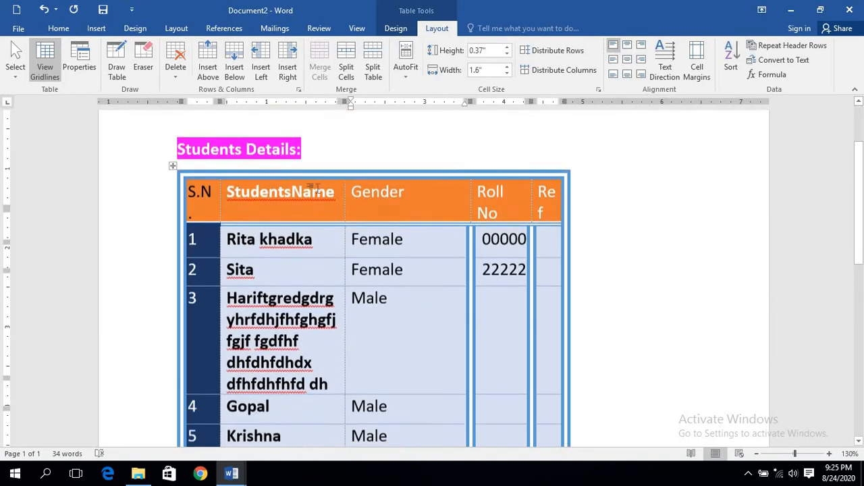
pyautogui.scroll(2, 344, 203)
pyautogui.scroll(-1, 335, 242)
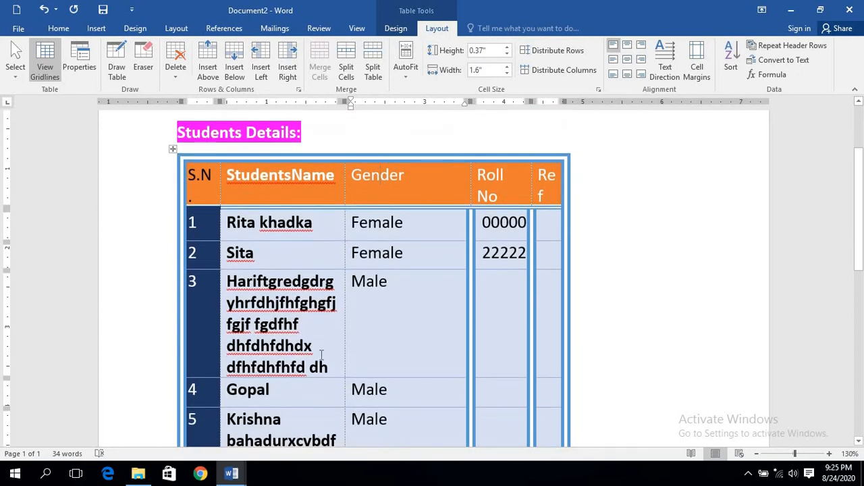
pyautogui.moveTo(259, 314); pyautogui.dragTo(246, 284)
pyautogui.click(318, 307)
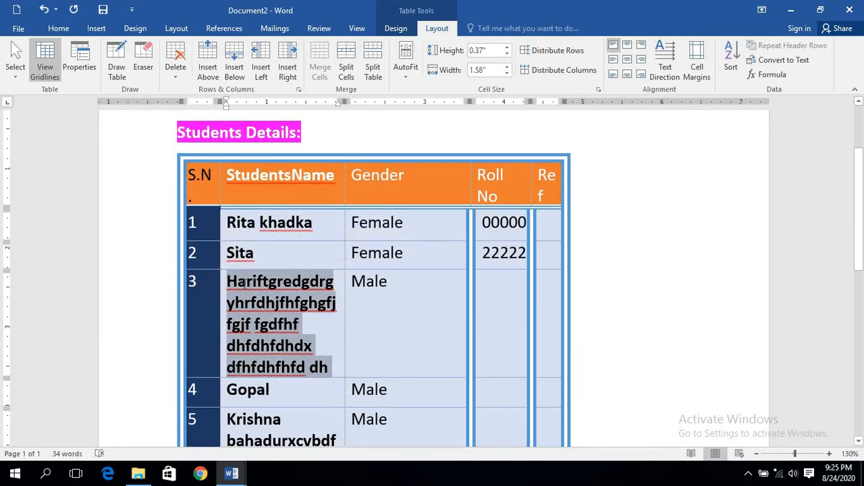
pyautogui.press('BackSpace')
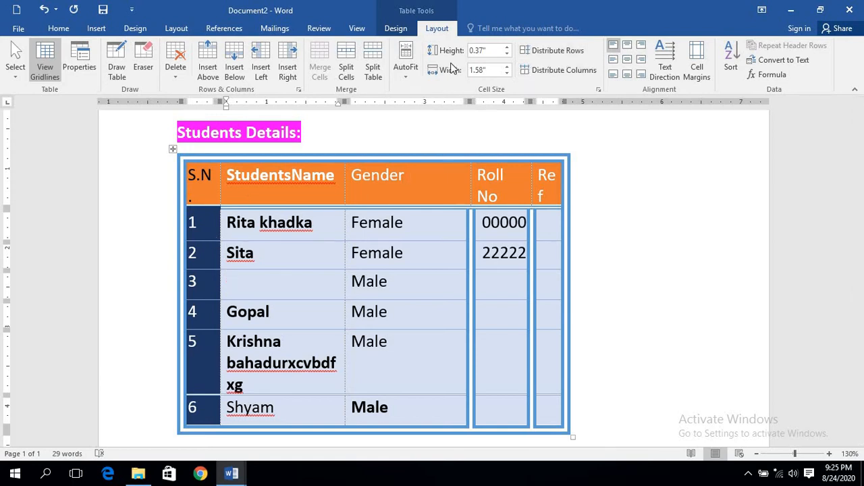
# - Set the header row height to 0.4 inch
pyautogui.click(292, 176)
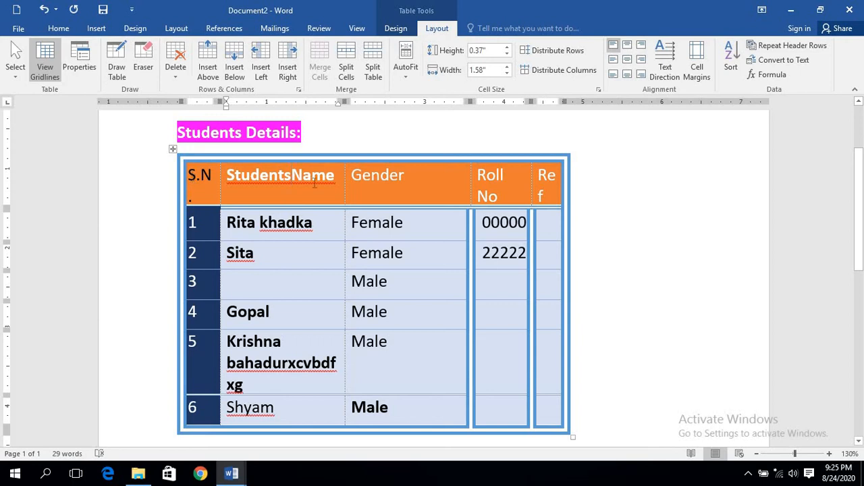
pyautogui.moveTo(314, 182); pyautogui.dragTo(509, 173)
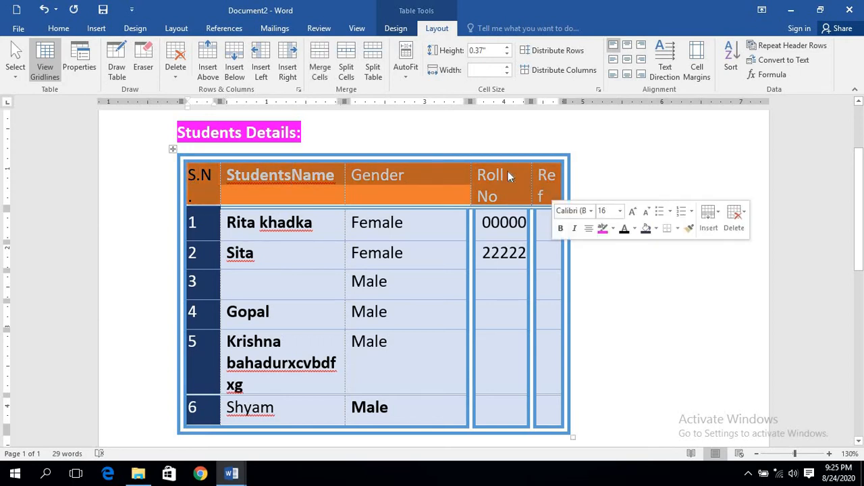
pyautogui.click(510, 55)
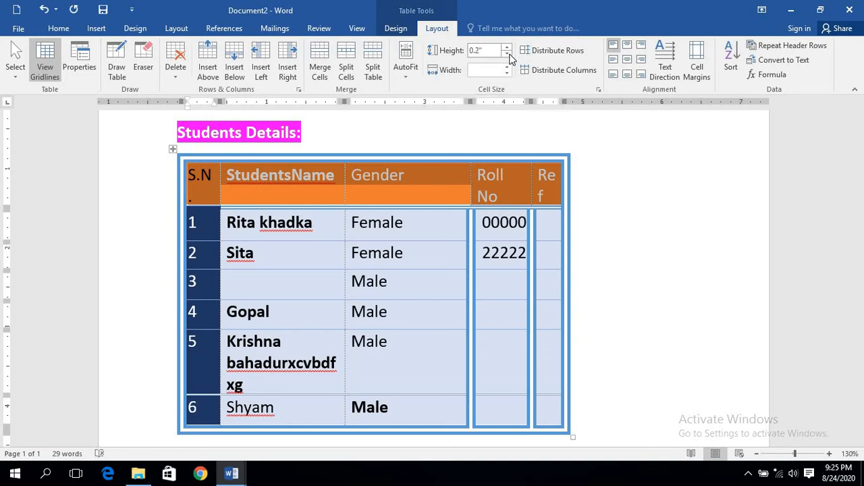
pyautogui.click(511, 48)
pyautogui.click(508, 48)
pyautogui.click(508, 48)
# - Apply AutoFit Window so the table spans the page width
pyautogui.click(407, 76)
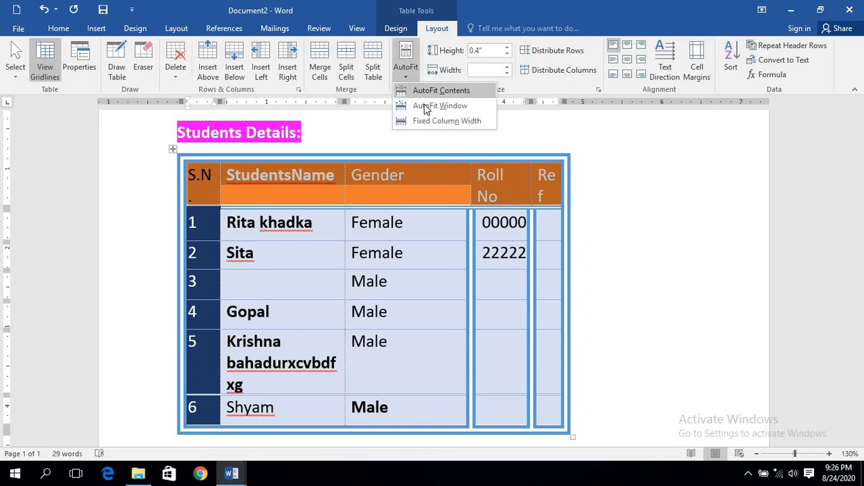
pyautogui.click(427, 106)
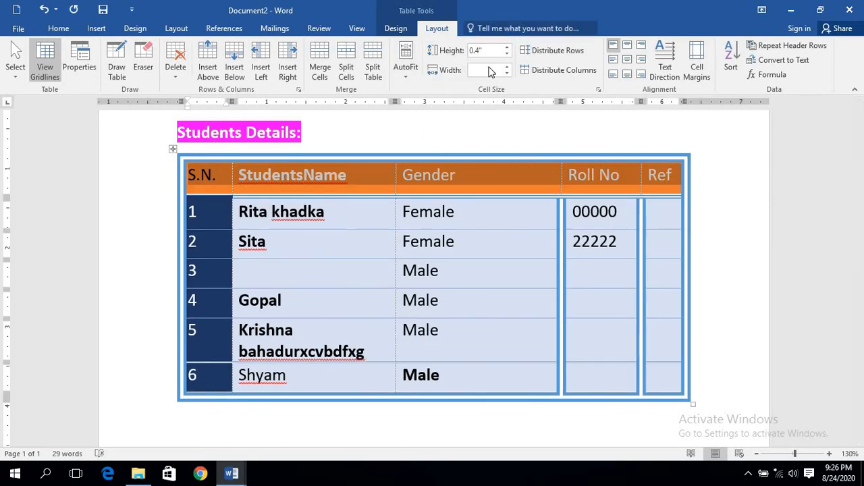
pyautogui.click(457, 187)
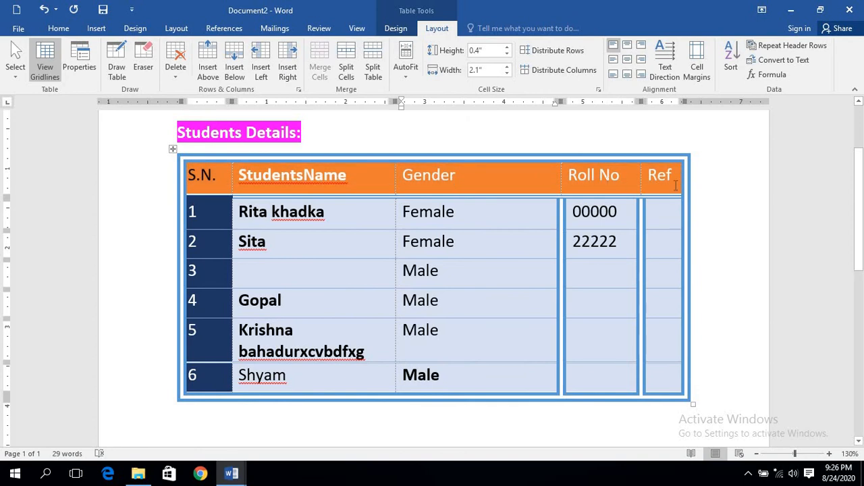
# - Set the header row height to 0.3 inch
pyautogui.moveTo(676, 185); pyautogui.dragTo(211, 191)
pyautogui.click(213, 184)
pyautogui.moveTo(666, 181); pyautogui.dragTo(178, 191)
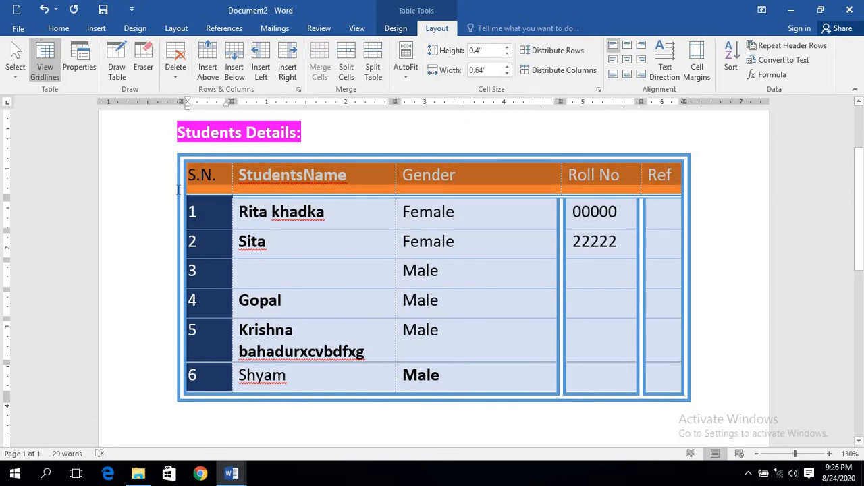
pyautogui.click(506, 54)
pyautogui.click(507, 55)
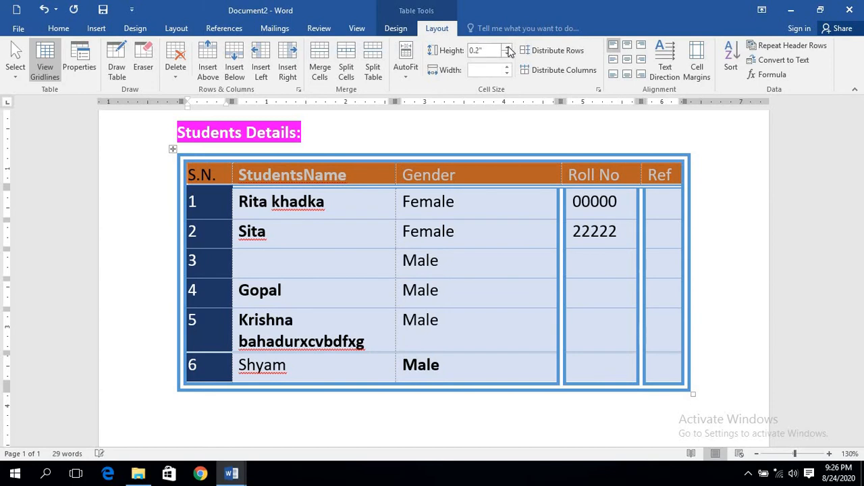
pyautogui.click(507, 48)
pyautogui.click(507, 48)
pyautogui.click(507, 48)
pyautogui.click(507, 48)
pyautogui.click(507, 48)
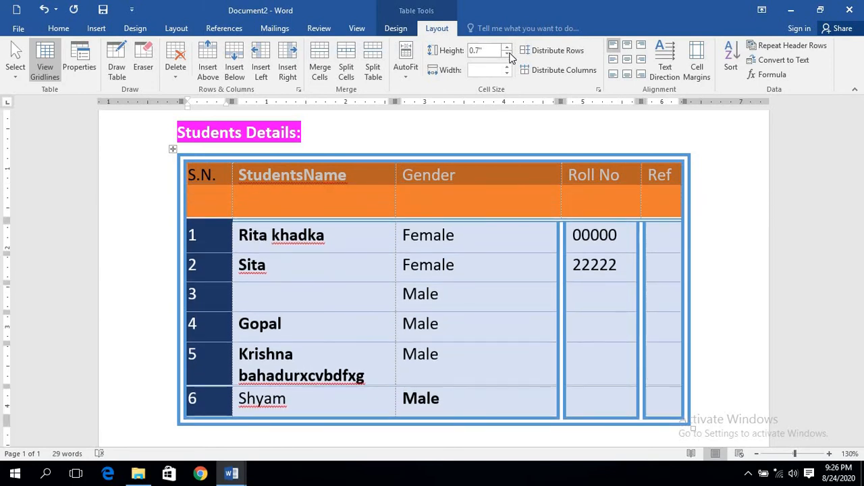
pyautogui.click(507, 54)
pyautogui.click(507, 54)
pyautogui.click(507, 54)
pyautogui.click(507, 54)
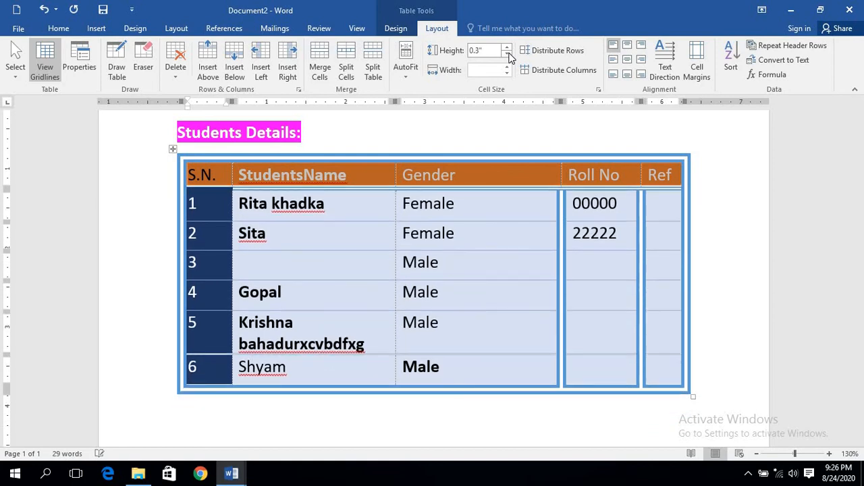
# - Set the six student rows to 0.2 inch height, then delete the student table
pyautogui.moveTo(354, 229); pyautogui.dragTo(658, 368)
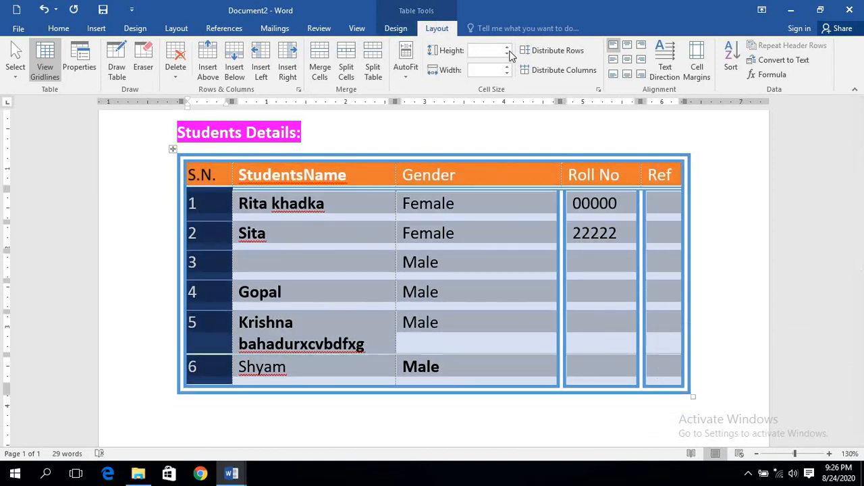
pyautogui.click(488, 49)
pyautogui.write('0.2')
pyautogui.press('Return')
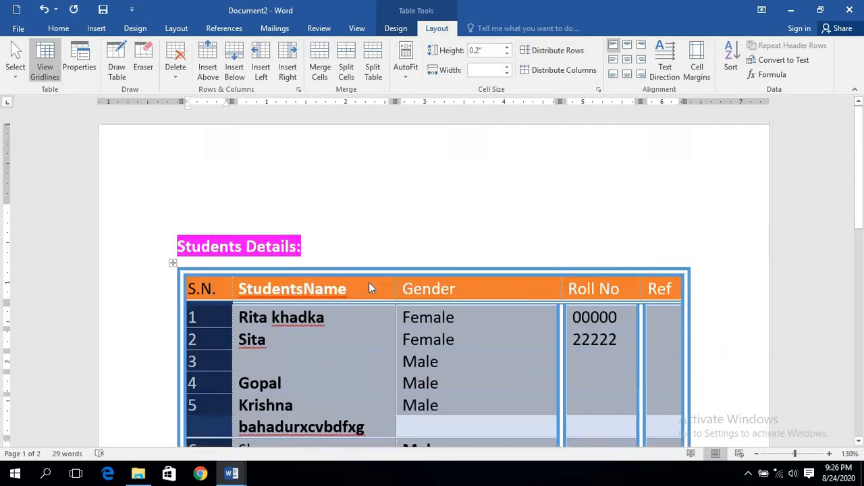
pyautogui.scroll(2, 501, 179)
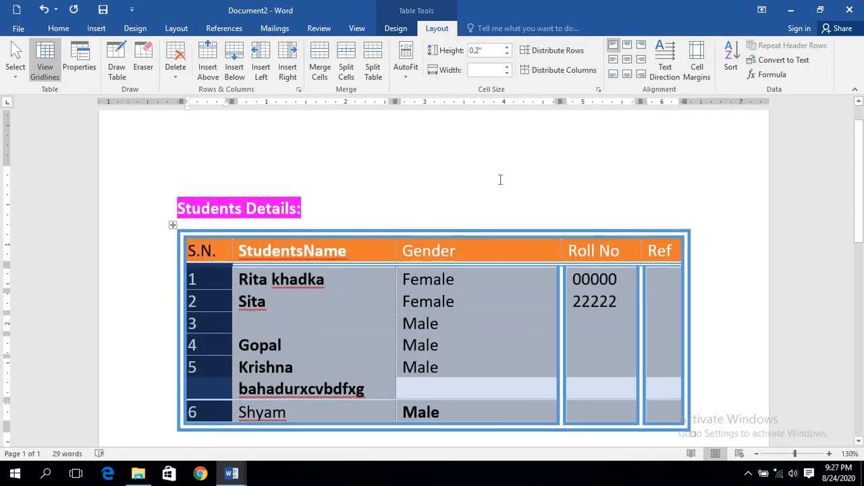
pyautogui.click(506, 47)
pyautogui.click(506, 48)
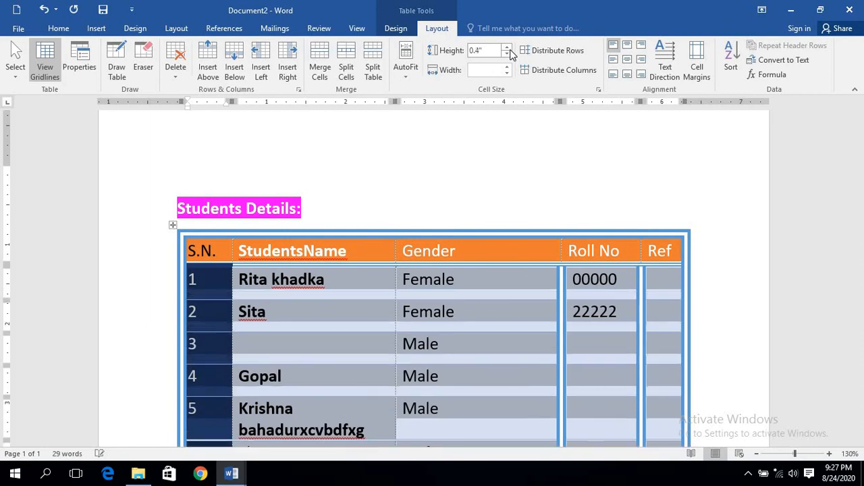
pyautogui.click(506, 54)
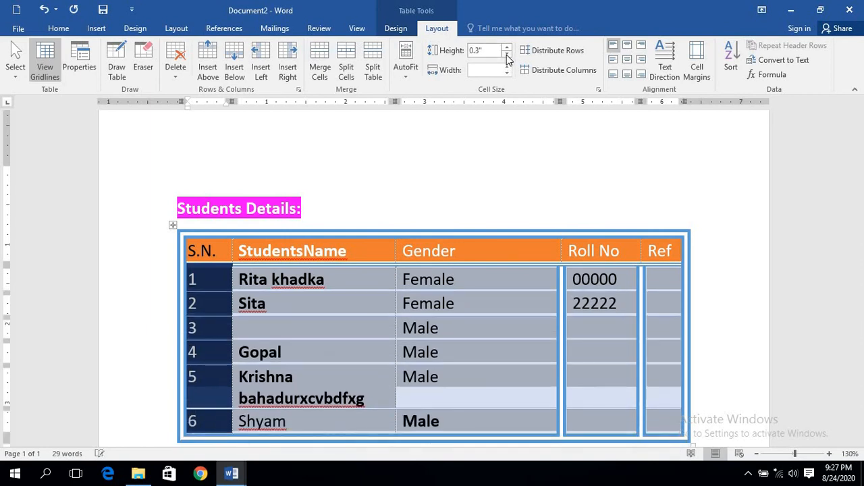
pyautogui.click(507, 54)
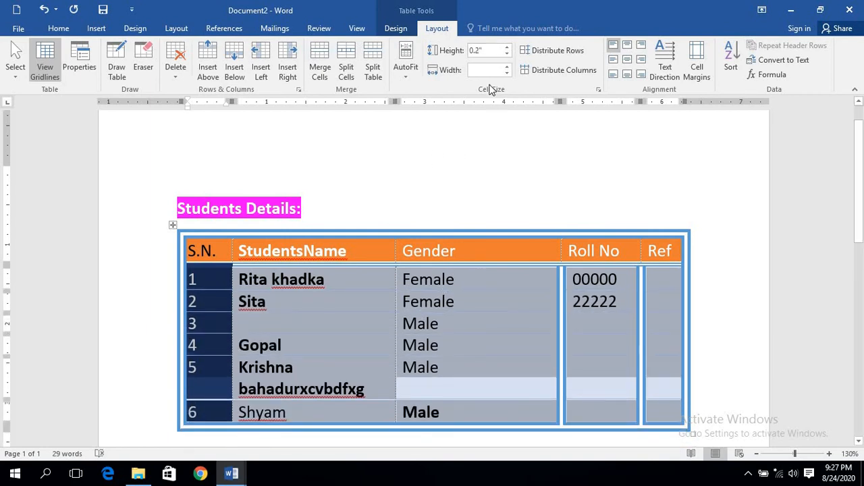
pyautogui.press('BackSpace')
pyautogui.click(96, 28)
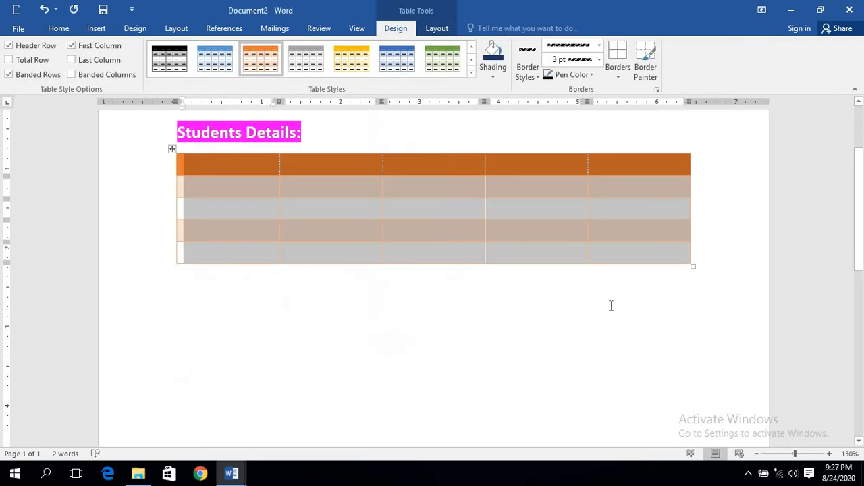
# - Insert an empty 5x5 table and give every cell 3 pt All Borders
pyautogui.click(611, 304)
pyautogui.click(133, 164)
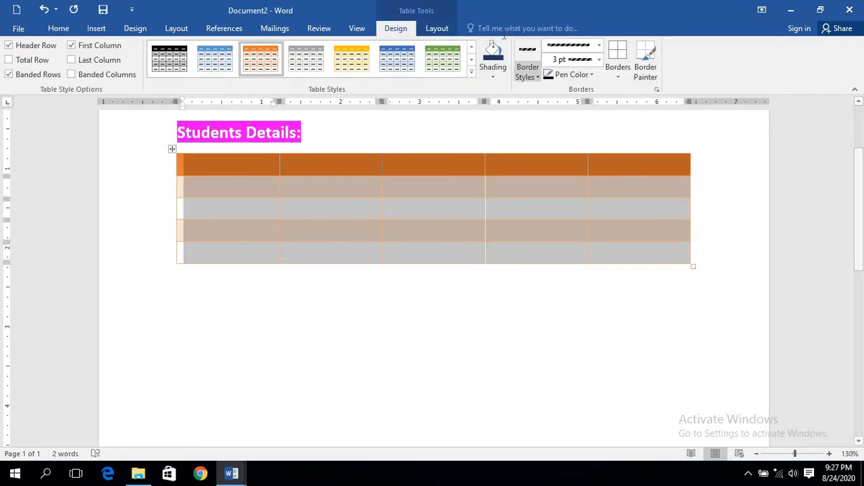
pyautogui.click(616, 74)
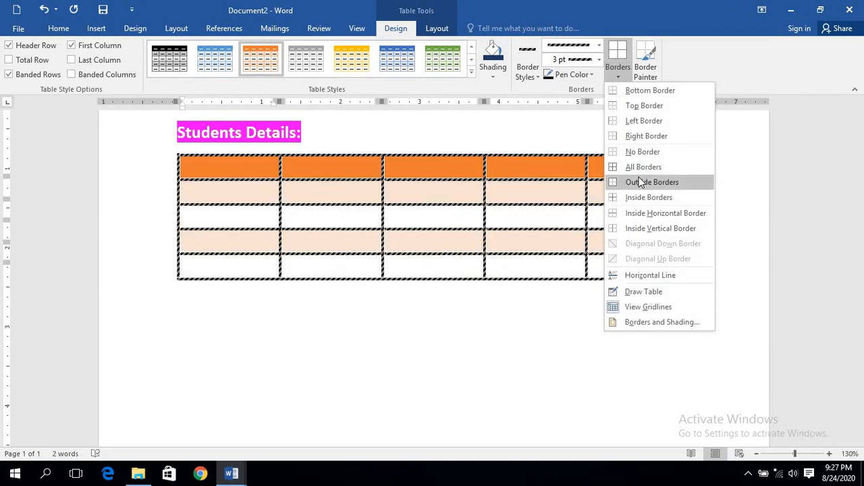
pyautogui.click(640, 168)
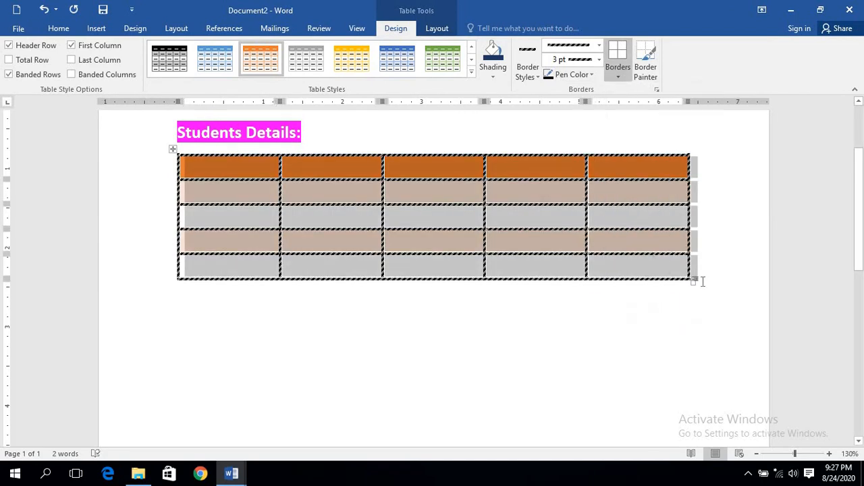
pyautogui.click(590, 296)
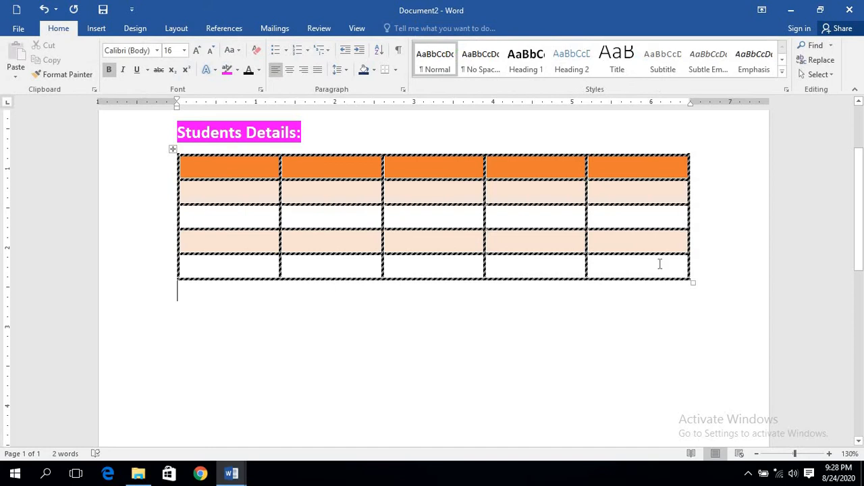
pyautogui.moveTo(659, 264); pyautogui.dragTo(243, 156)
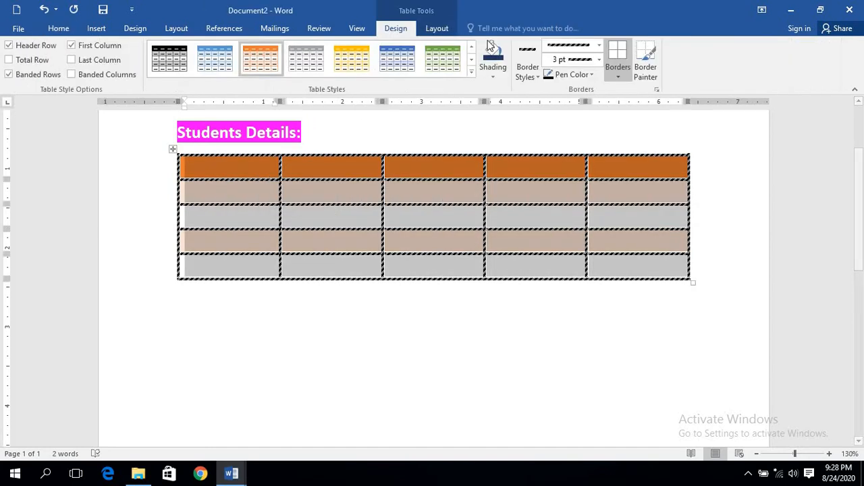
# - Set all rows to 0.4 inch height and columns to 0.9 inch width
pyautogui.click(437, 28)
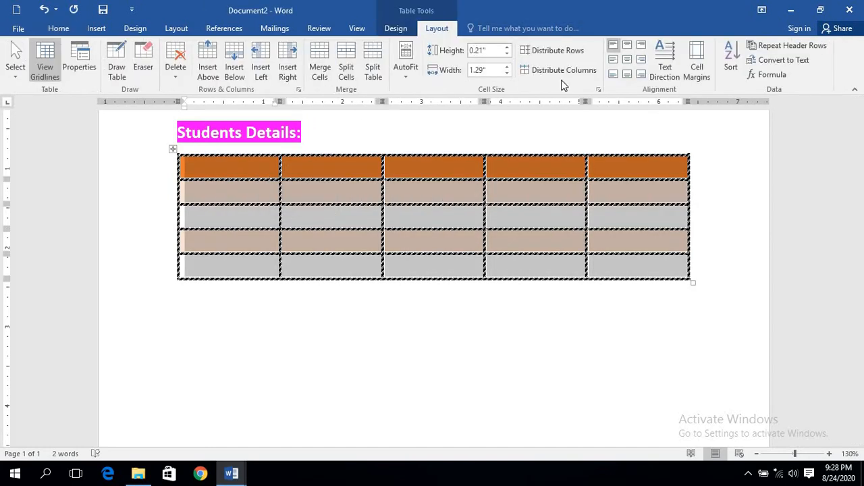
pyautogui.click(508, 47)
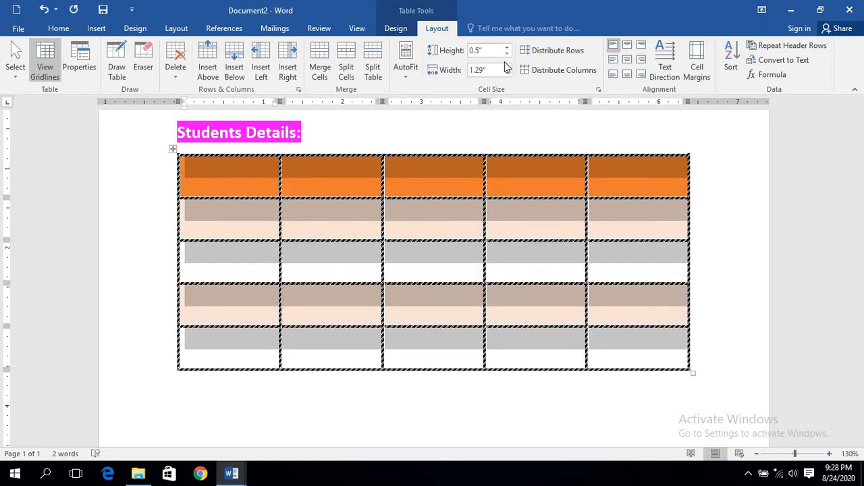
pyautogui.click(507, 54)
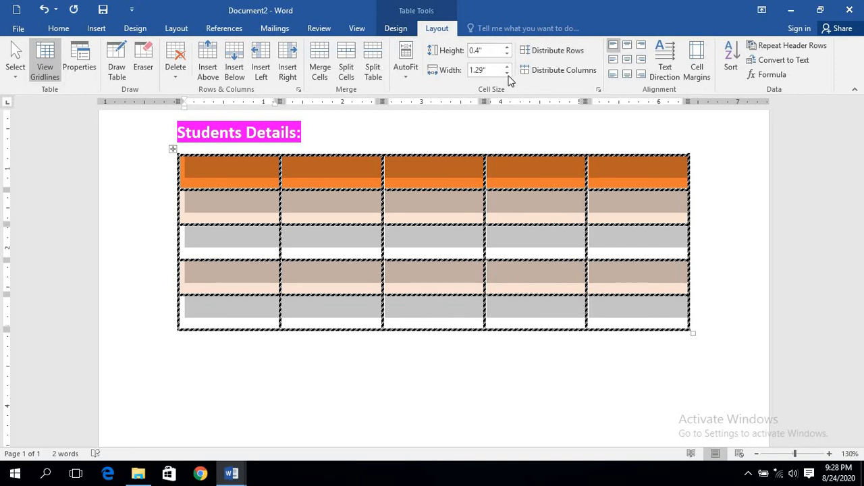
pyautogui.click(507, 74)
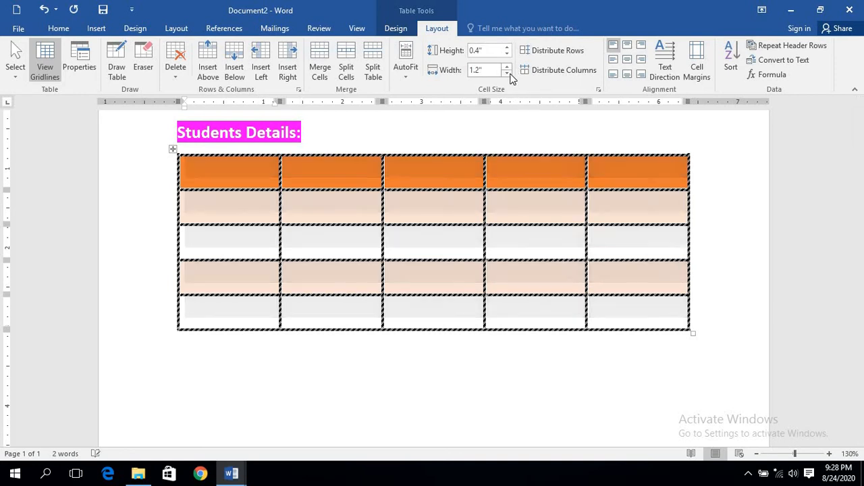
pyautogui.click(507, 74)
pyautogui.click(507, 74)
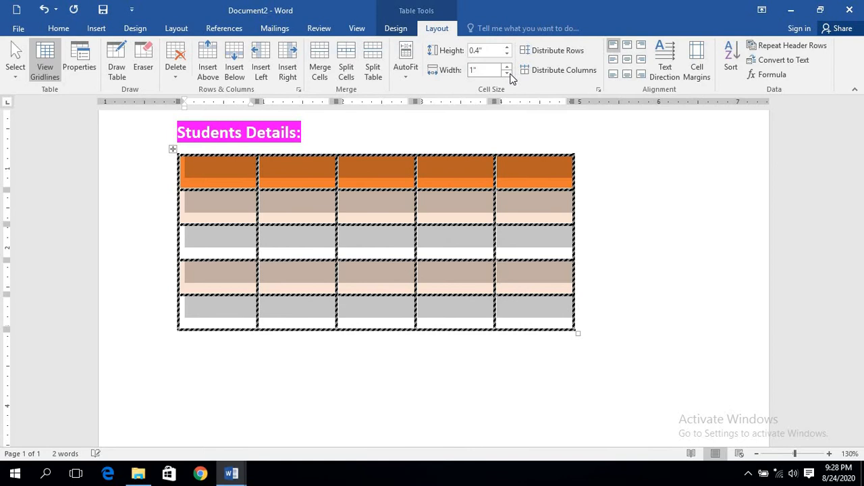
pyautogui.click(507, 74)
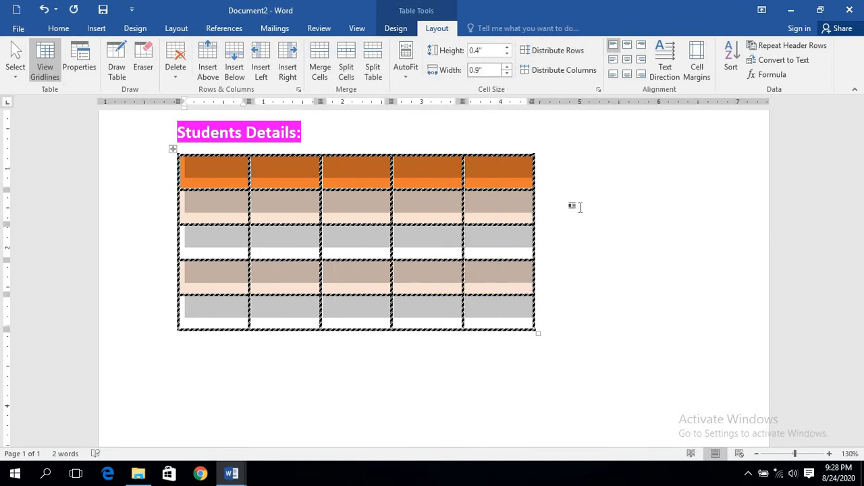
pyautogui.click(600, 239)
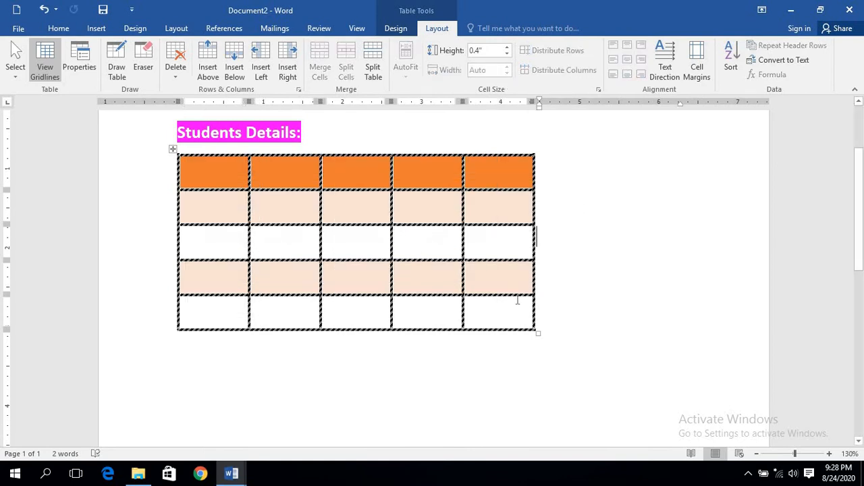
# - Enlarge the table with its corner handle, then shrink it back
pyautogui.click(515, 305)
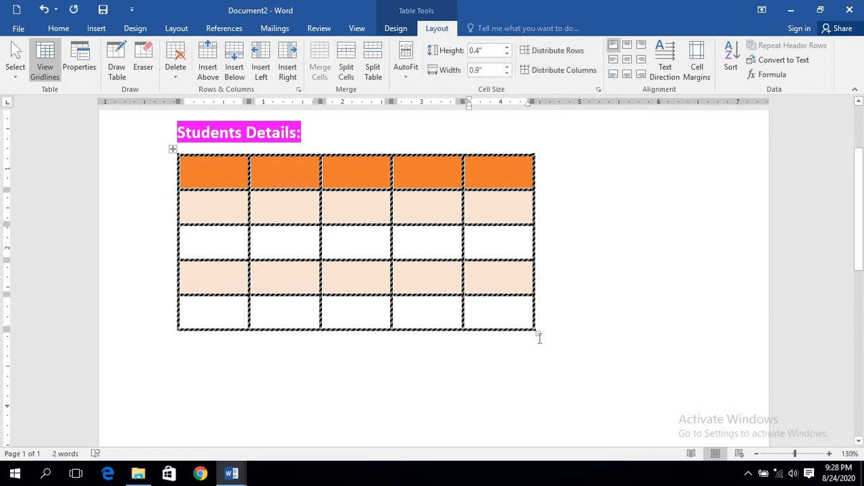
pyautogui.moveTo(538, 334); pyautogui.dragTo(692, 382)
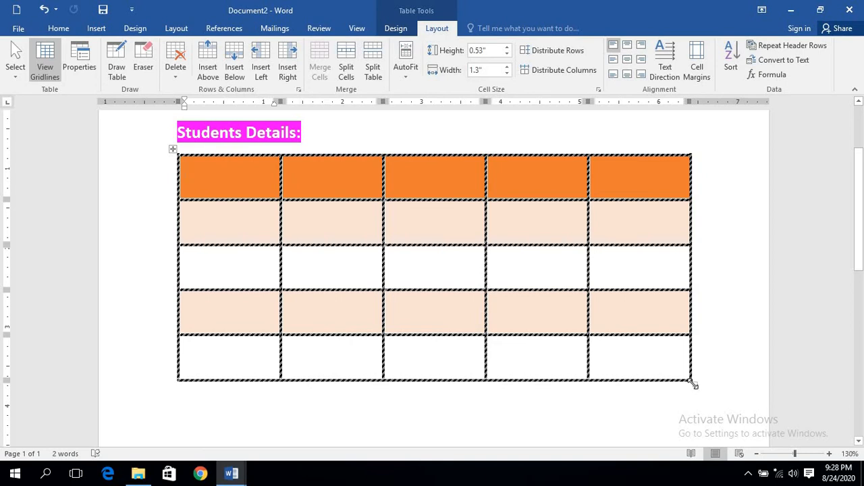
pyautogui.moveTo(693, 384); pyautogui.dragTo(543, 365)
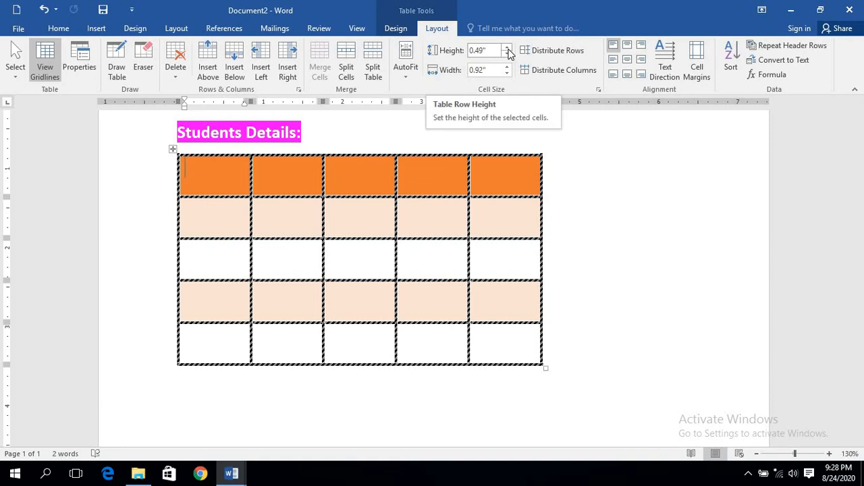
# - Set the first row height to 0.3 inch and columns to 0.6 inch
pyautogui.click(507, 48)
pyautogui.click(507, 47)
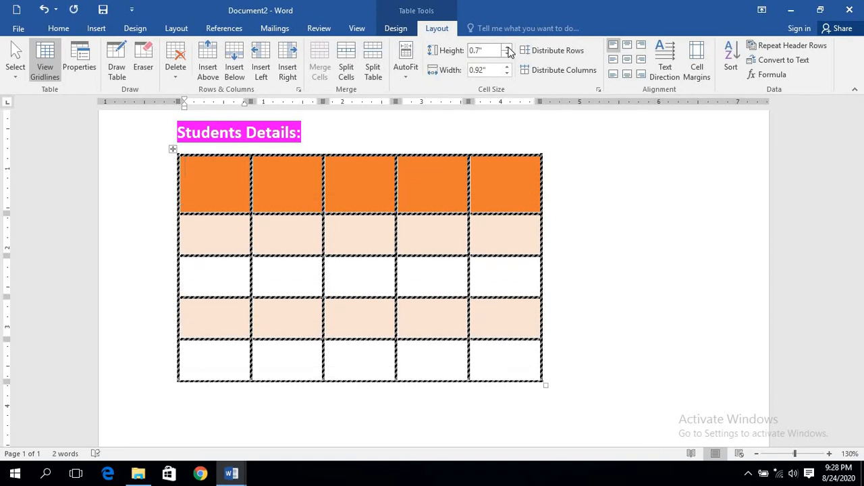
pyautogui.click(507, 58)
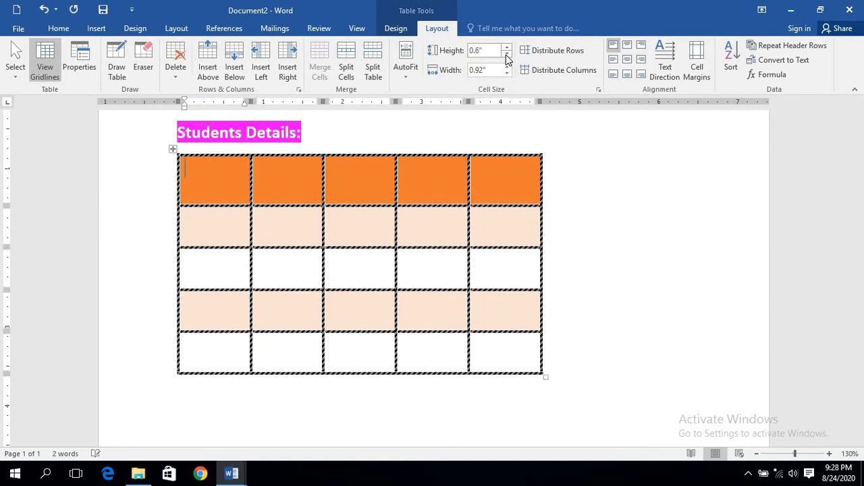
pyautogui.click(507, 58)
pyautogui.click(507, 58)
pyautogui.click(507, 58)
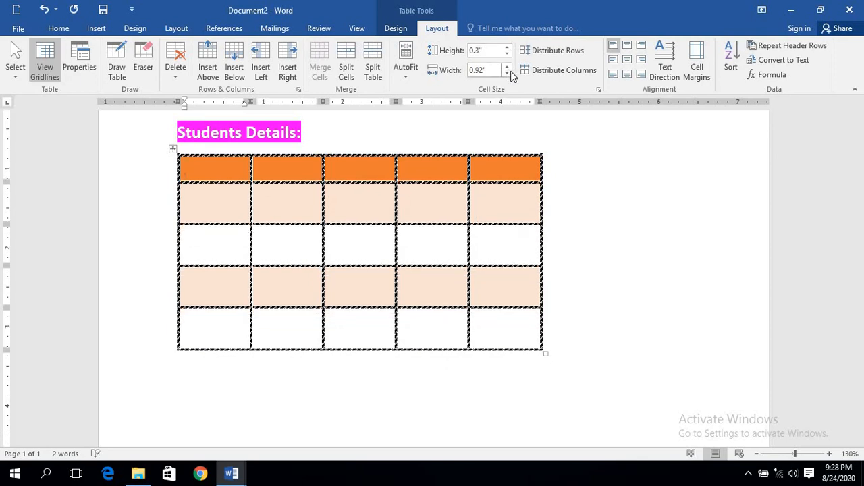
pyautogui.click(507, 67)
pyautogui.click(507, 67)
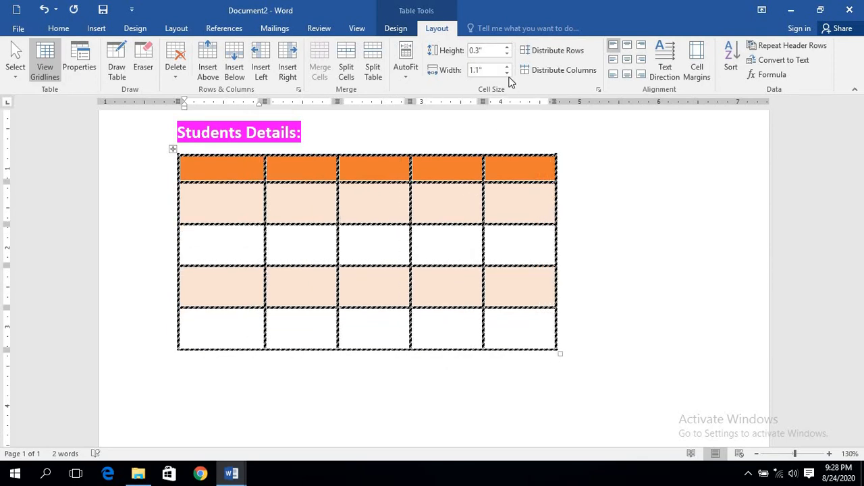
pyautogui.click(507, 74)
pyautogui.click(508, 73)
pyautogui.click(507, 73)
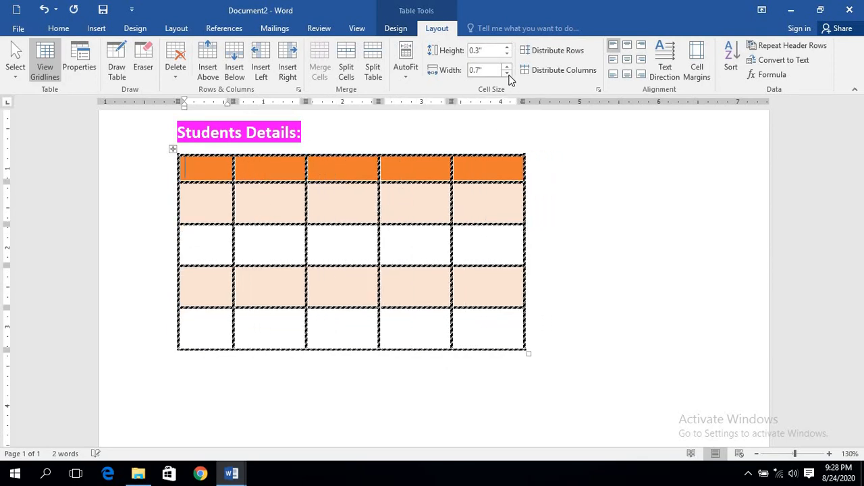
pyautogui.click(507, 74)
# - Insert a new plain 4-column, 5-row table
pyautogui.click(607, 184)
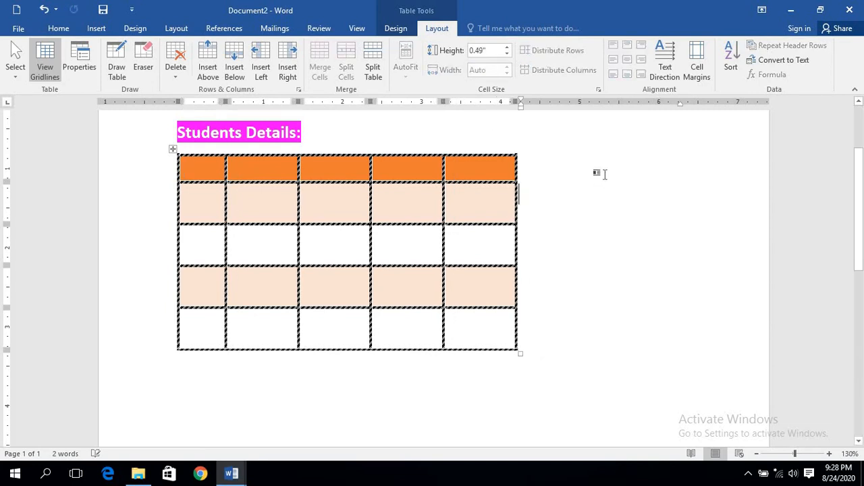
pyautogui.click(473, 210)
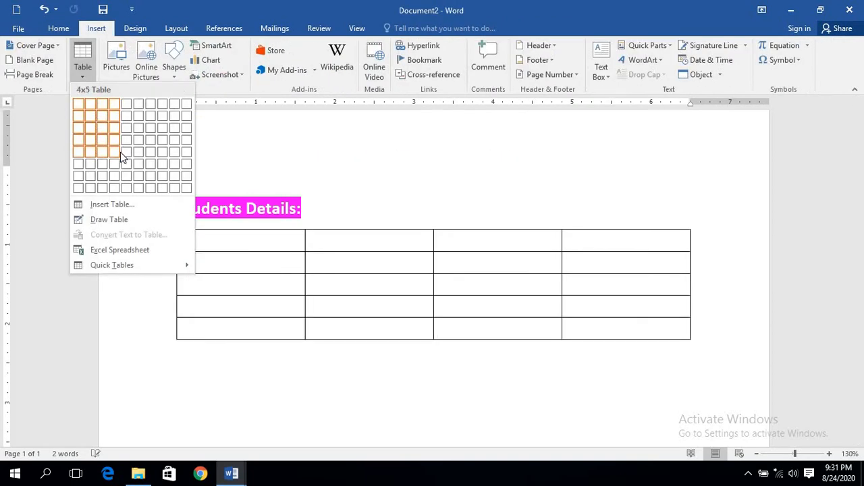
pyautogui.click(121, 156)
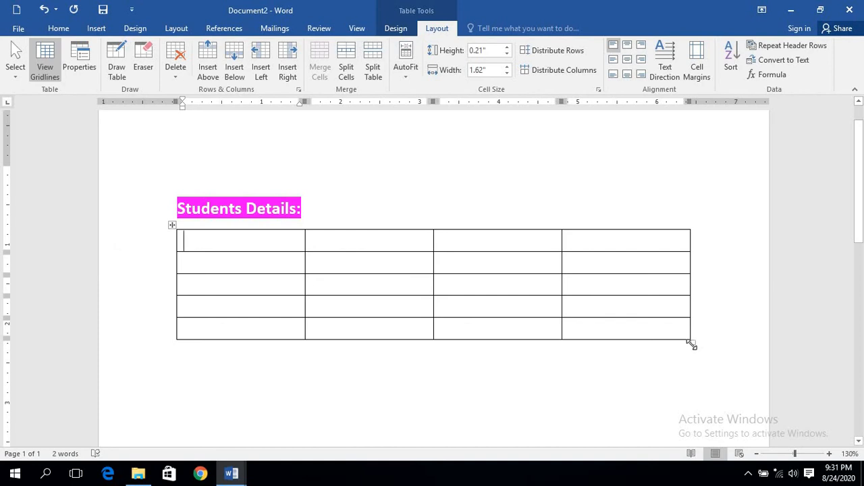
# - Drag the table's corner handle to make its rows taller
pyautogui.moveTo(698, 342); pyautogui.dragTo(677, 357)
pyautogui.scroll(3, 439, 286)
pyautogui.scroll(-3, 440, 285)
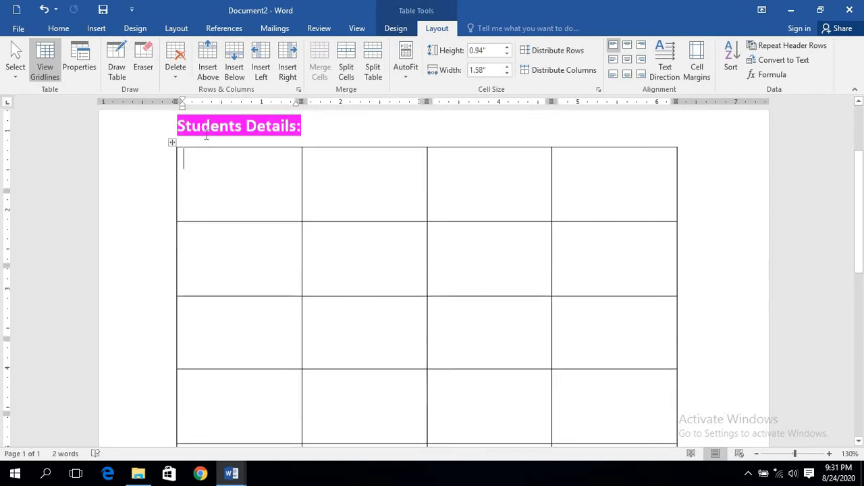
pyautogui.scroll(3, 234, 160)
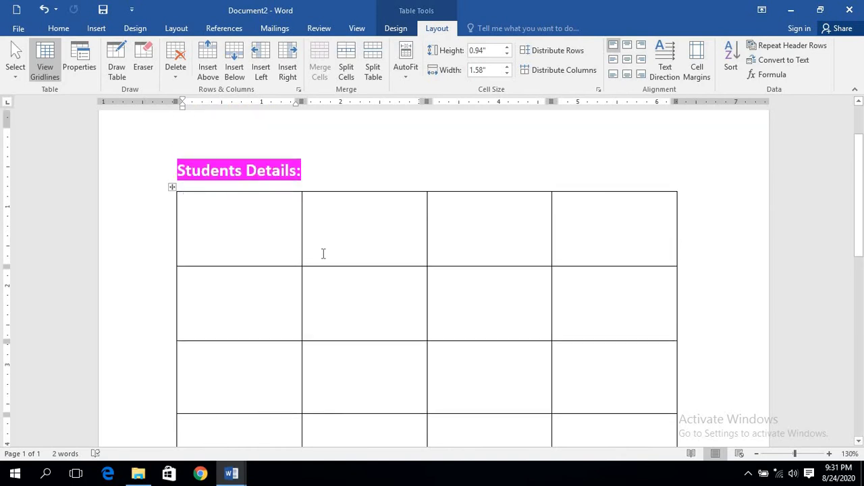
# - Type the headings Sn, Name, Address and Ref across the first row
pyautogui.write('S')
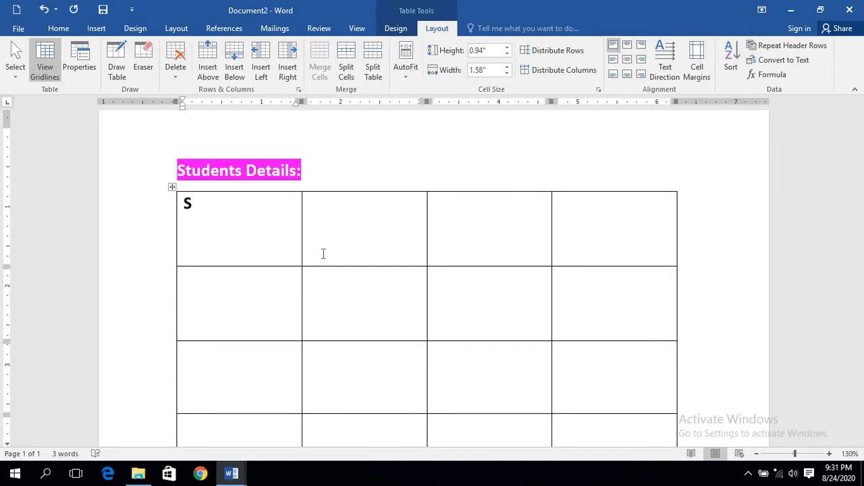
pyautogui.write('n')
pyautogui.click(324, 253)
pyautogui.write('Name')
pyautogui.press('Tab')
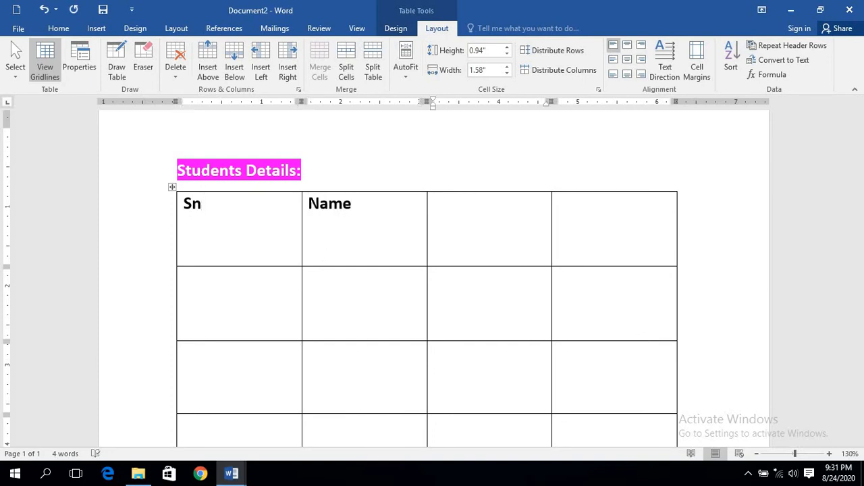
pyautogui.write('Address')
pyautogui.press('Tab')
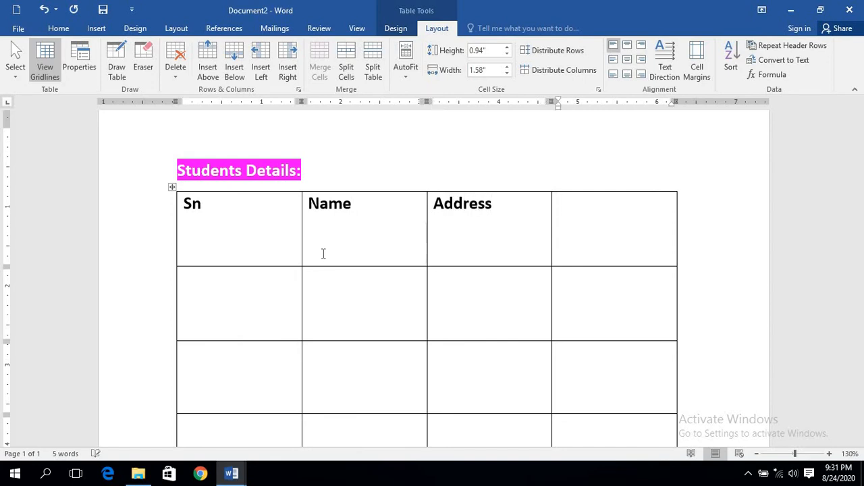
pyautogui.write('Ref')
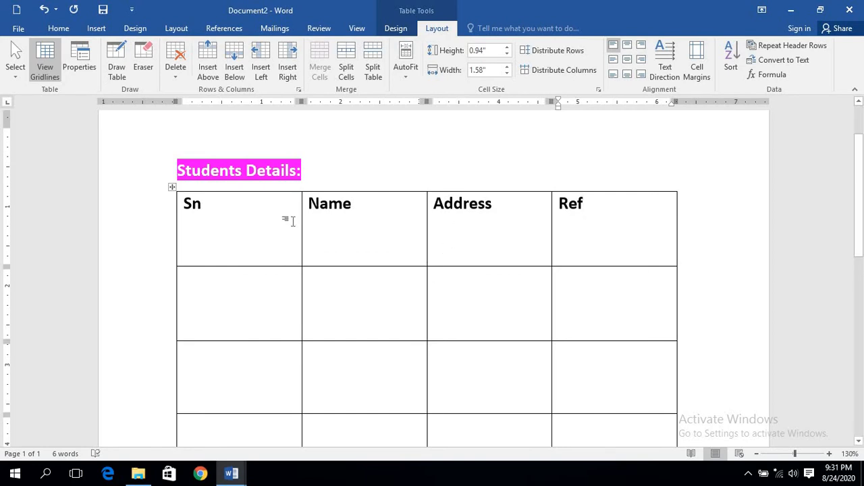
pyautogui.click(522, 221)
# - Delete the empty rows below the Sn, Name, Address, Ref header row
pyautogui.moveTo(620, 210); pyautogui.dragTo(179, 218)
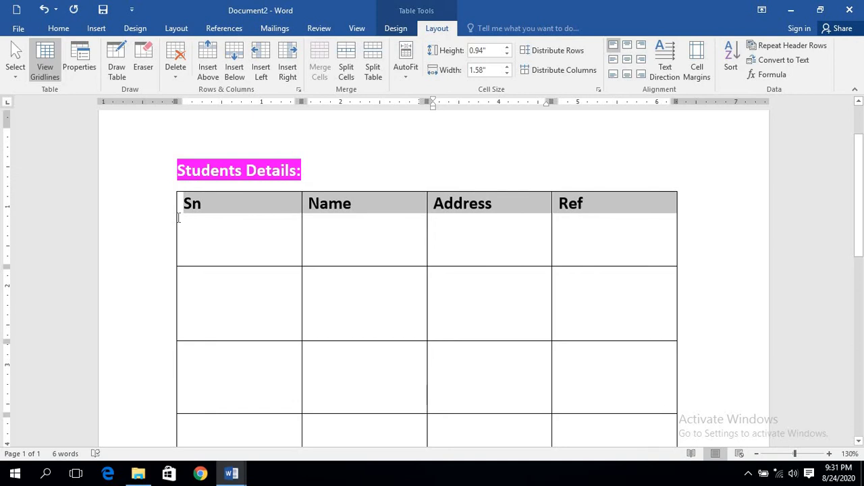
pyautogui.click(314, 253)
pyautogui.moveTo(563, 216); pyautogui.dragTo(250, 229)
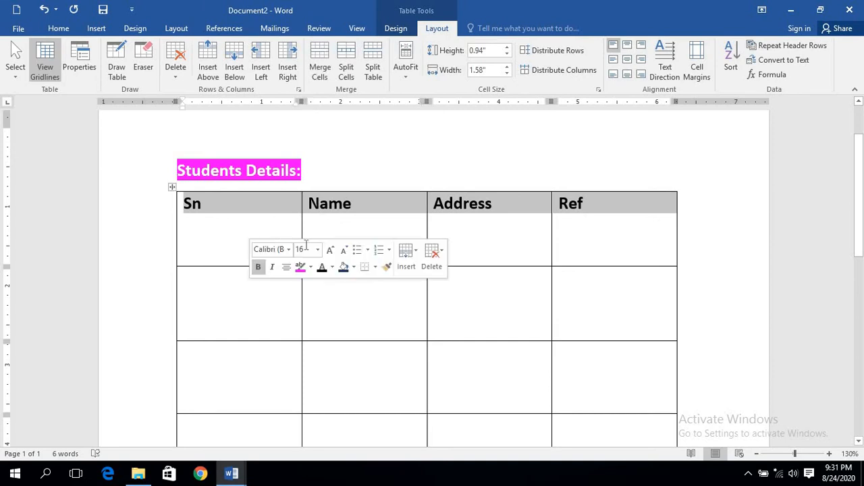
pyautogui.click(466, 242)
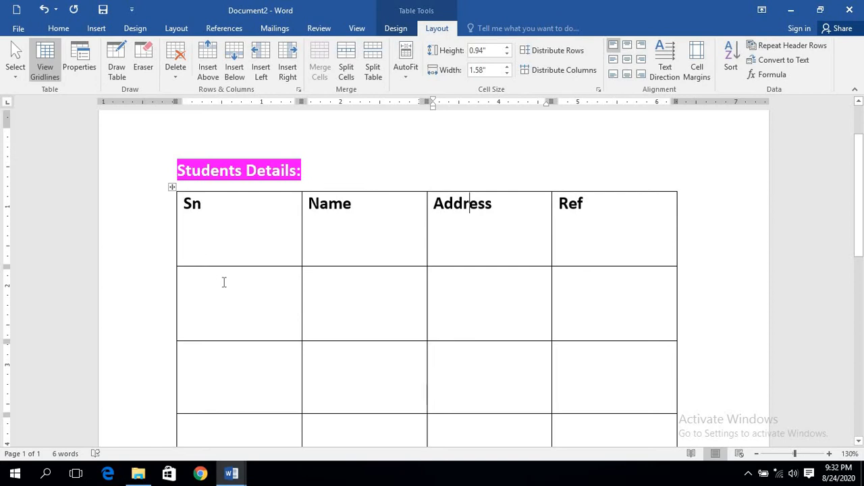
pyautogui.moveTo(224, 281); pyautogui.dragTo(627, 281)
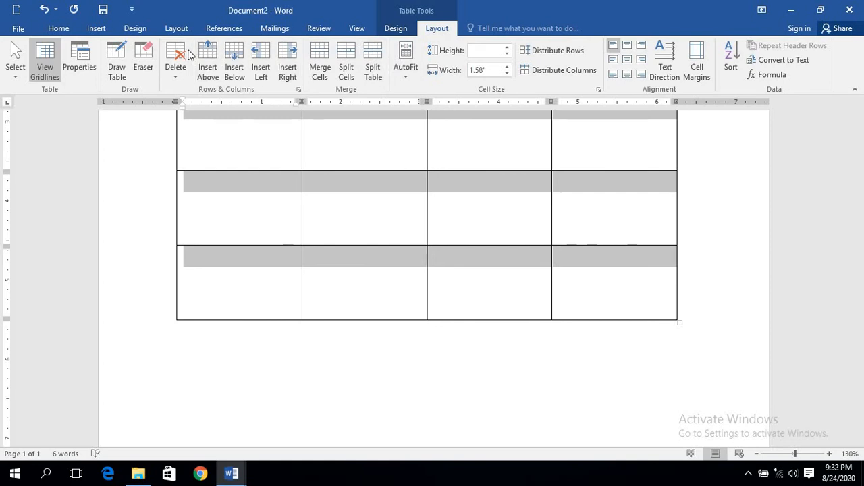
pyautogui.click(176, 68)
pyautogui.click(217, 136)
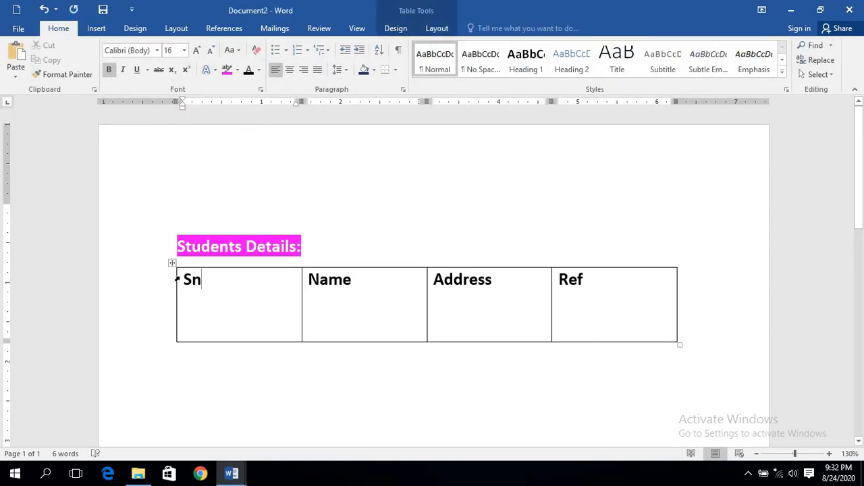
# - Select the heading cells, then select just the text Sn
pyautogui.moveTo(184, 278); pyautogui.dragTo(496, 287)
pyautogui.moveTo(616, 312); pyautogui.dragTo(565, 314)
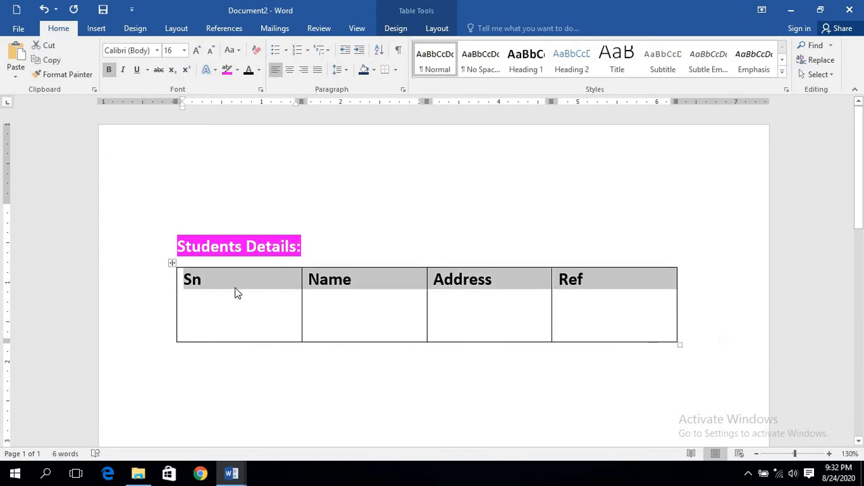
pyautogui.click(215, 280)
pyautogui.moveTo(215, 280); pyautogui.dragTo(176, 277)
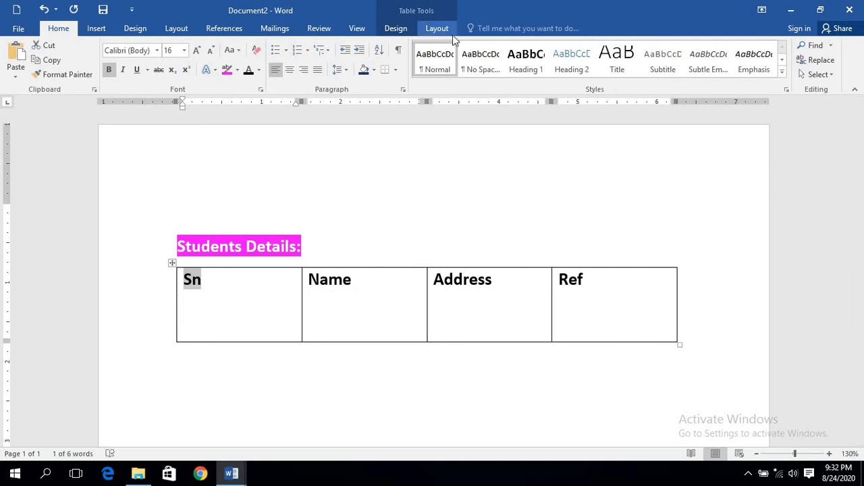
# - Try each cell alignment on Sn, finishing with Align Bottom Right
pyautogui.click(435, 29)
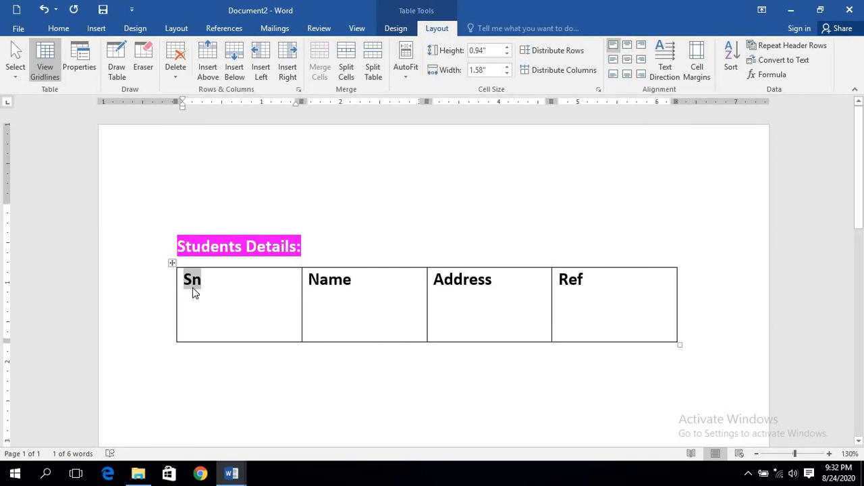
pyautogui.click(628, 51)
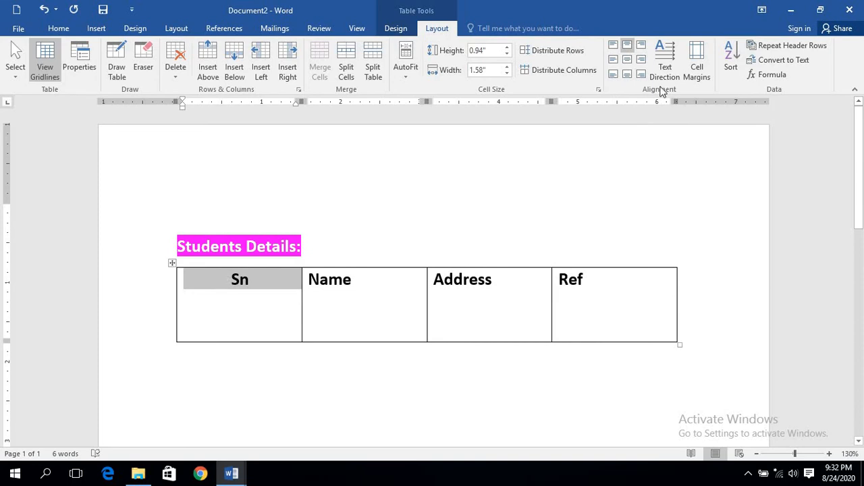
pyautogui.click(639, 46)
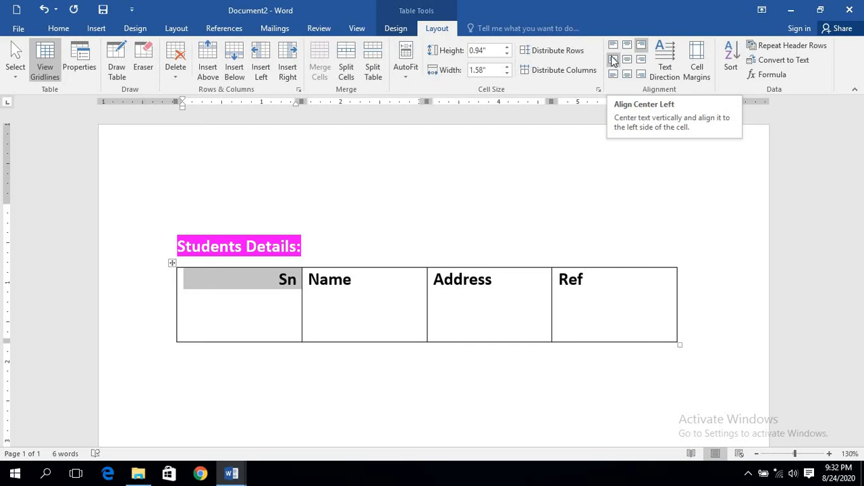
pyautogui.click(612, 61)
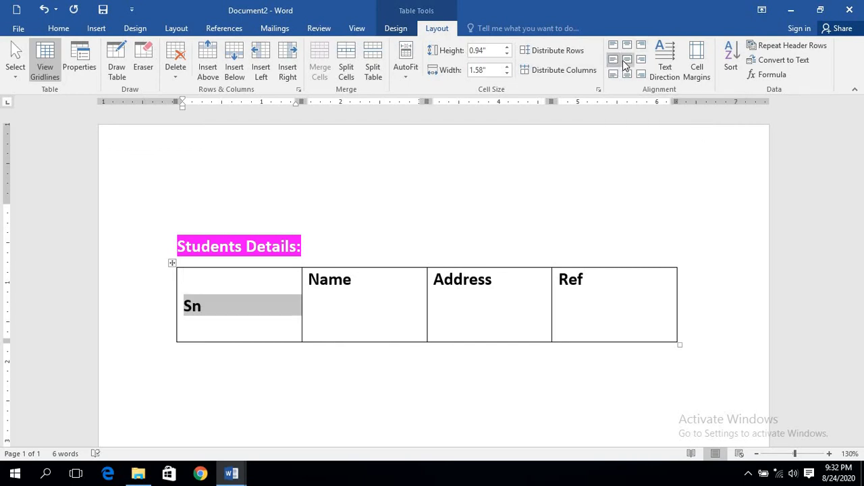
pyautogui.click(626, 62)
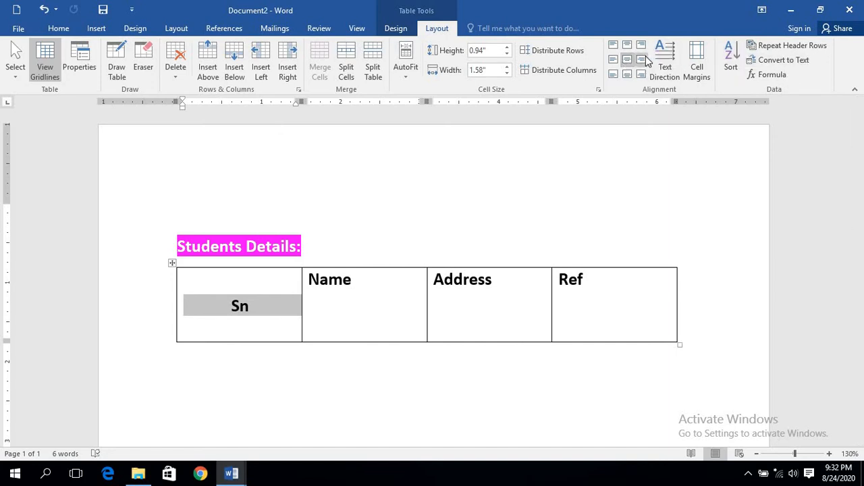
pyautogui.click(642, 61)
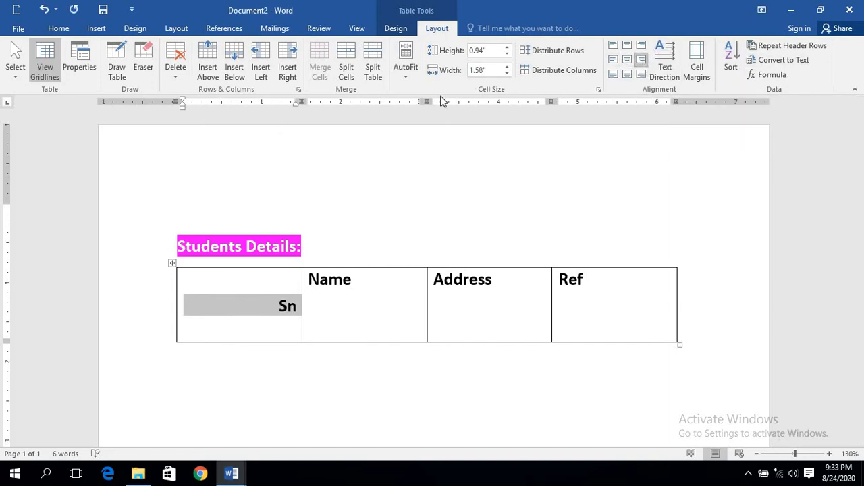
pyautogui.click(614, 75)
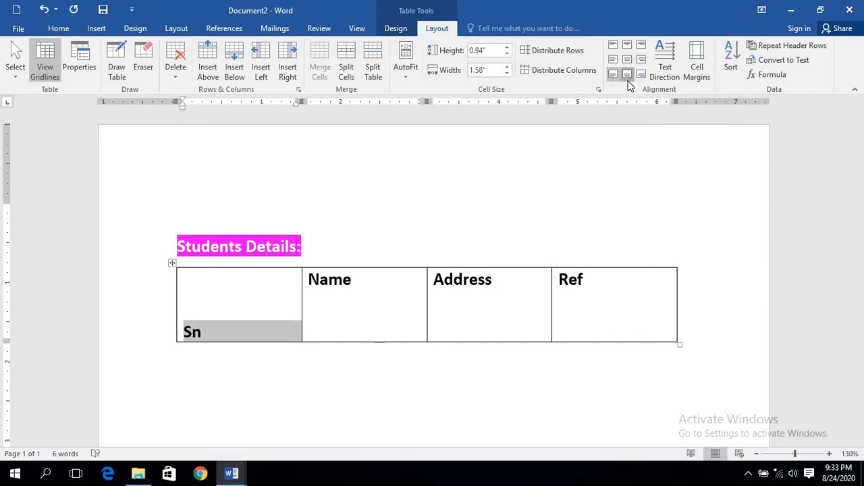
pyautogui.click(628, 76)
pyautogui.click(645, 79)
# - Select the Name text, then shrink the table to one short, narrow row
pyautogui.click(346, 310)
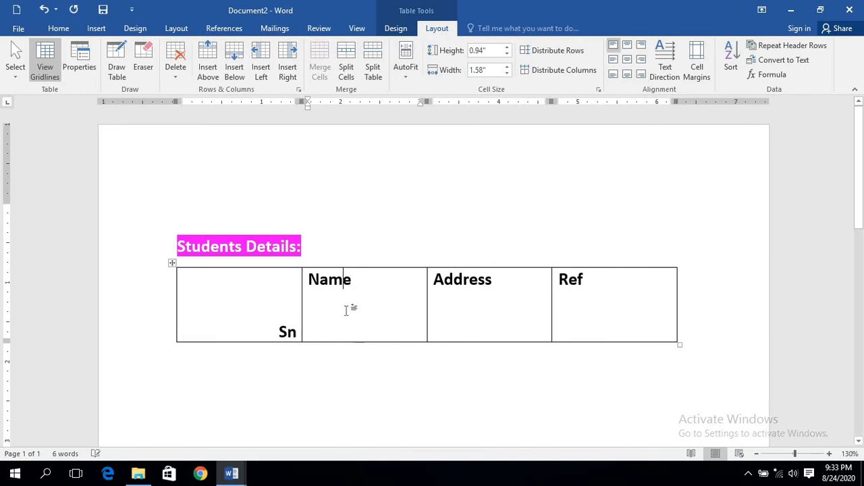
pyautogui.click(185, 280)
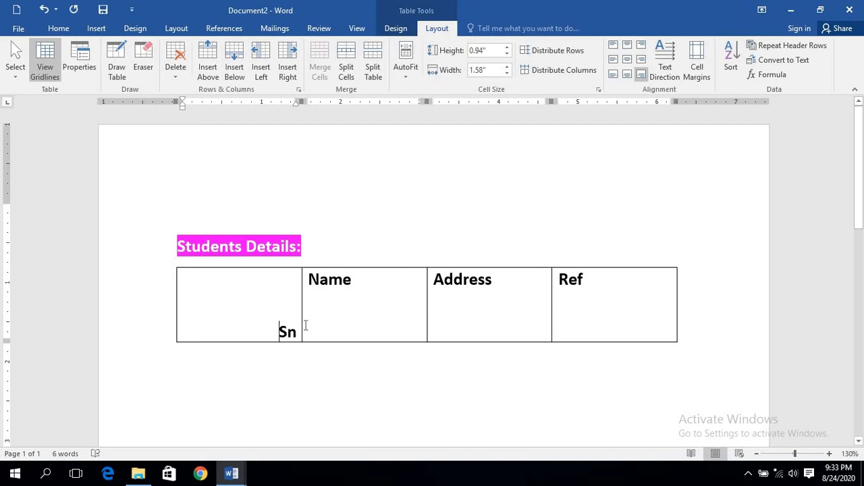
pyautogui.moveTo(301, 326); pyautogui.dragTo(307, 327)
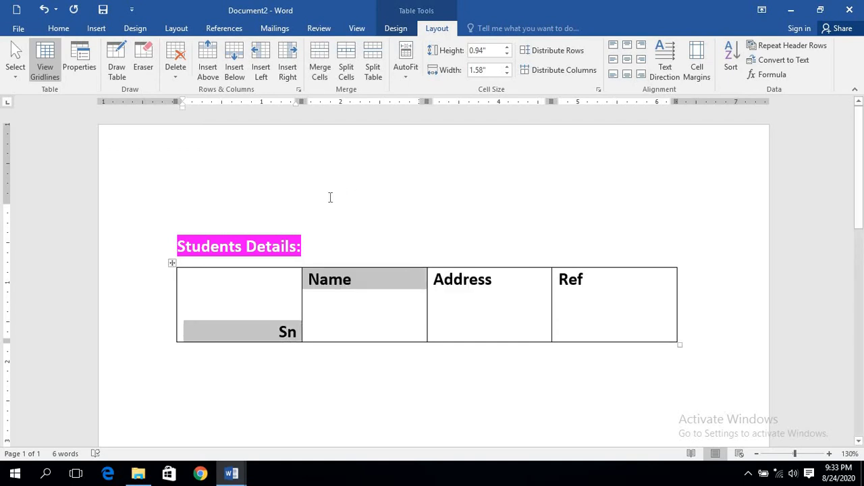
pyautogui.click(350, 297)
pyautogui.moveTo(353, 280); pyautogui.dragTo(305, 273)
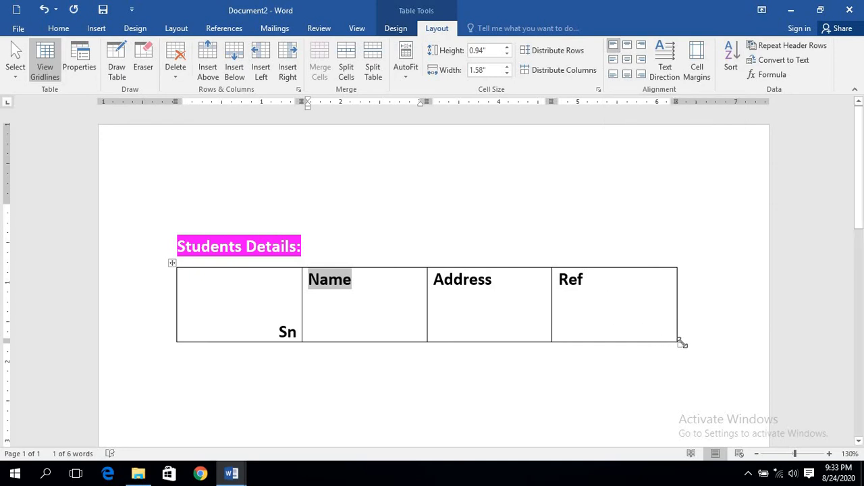
pyautogui.moveTo(681, 343); pyautogui.dragTo(350, 280)
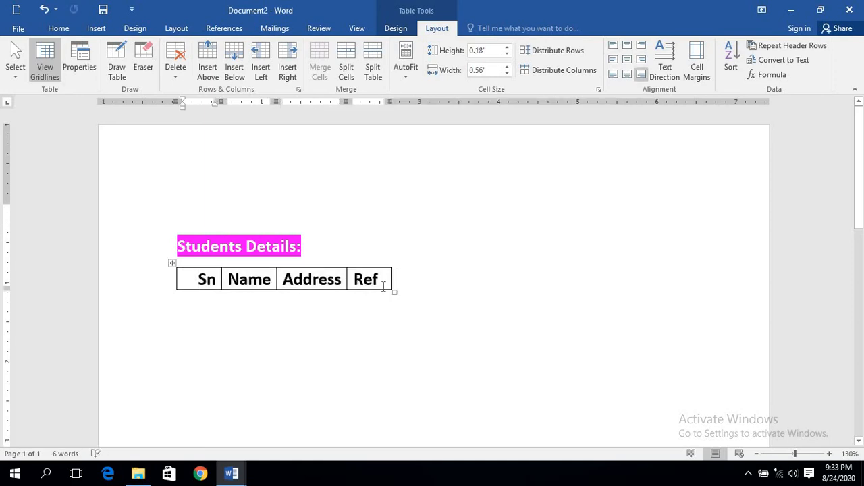
pyautogui.click(431, 351)
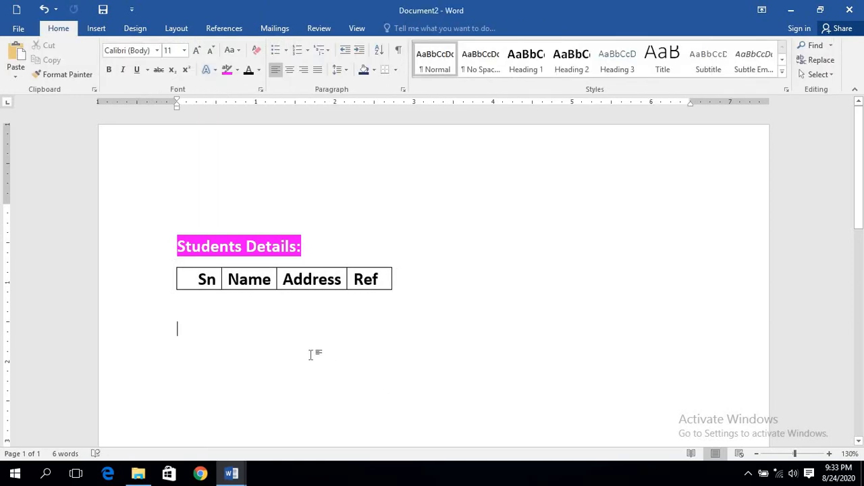
pyautogui.click(235, 281)
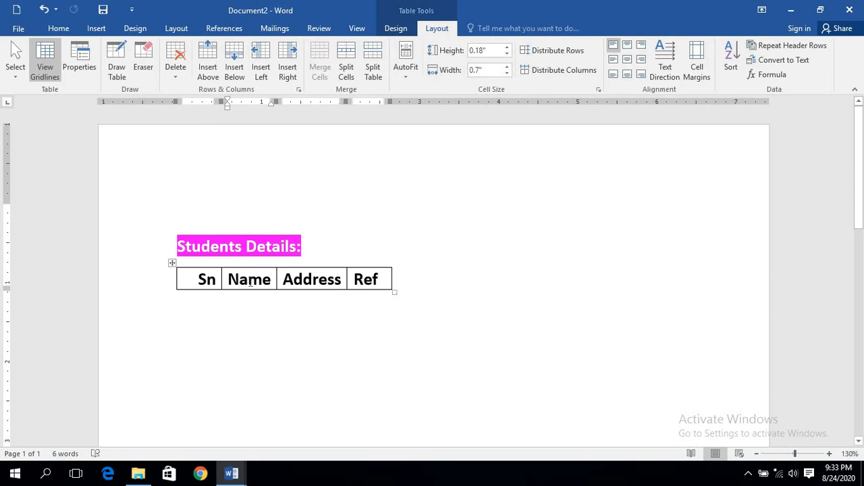
pyautogui.click(308, 338)
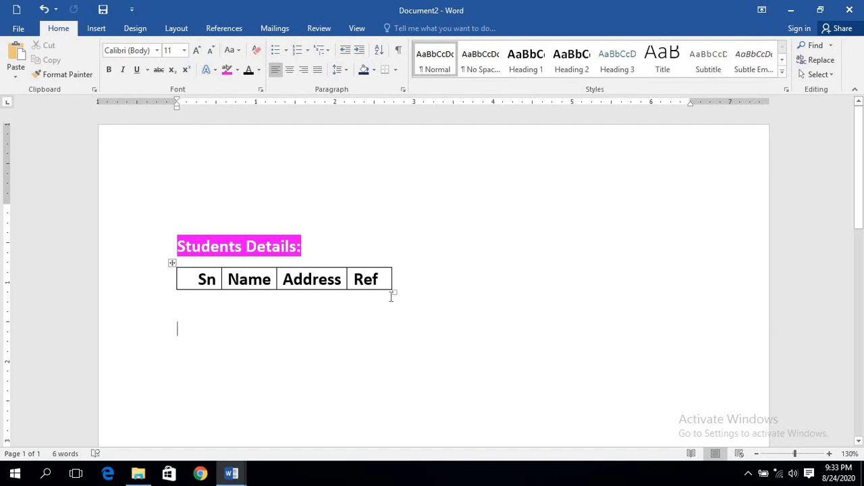
pyautogui.moveTo(393, 291); pyautogui.dragTo(594, 416)
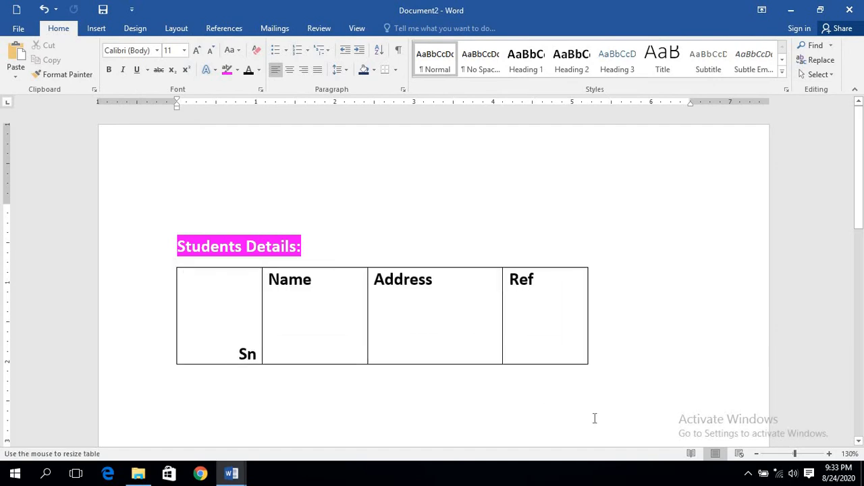
pyautogui.click(307, 317)
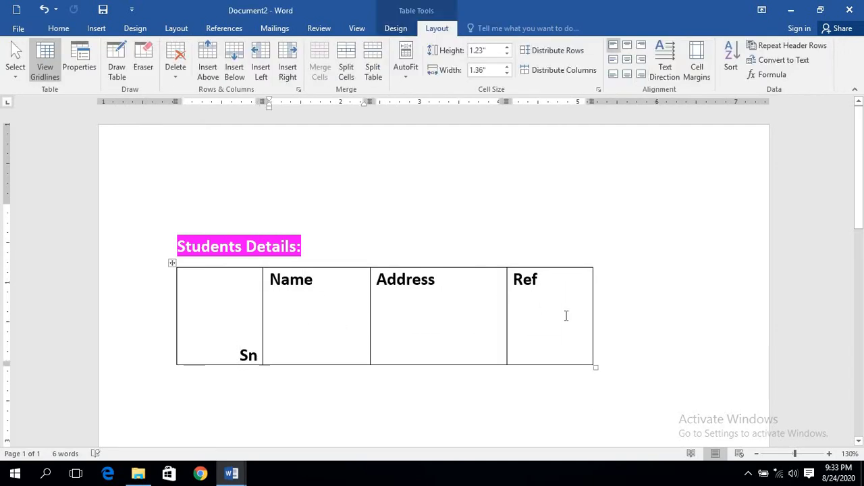
pyautogui.moveTo(584, 327); pyautogui.dragTo(217, 310)
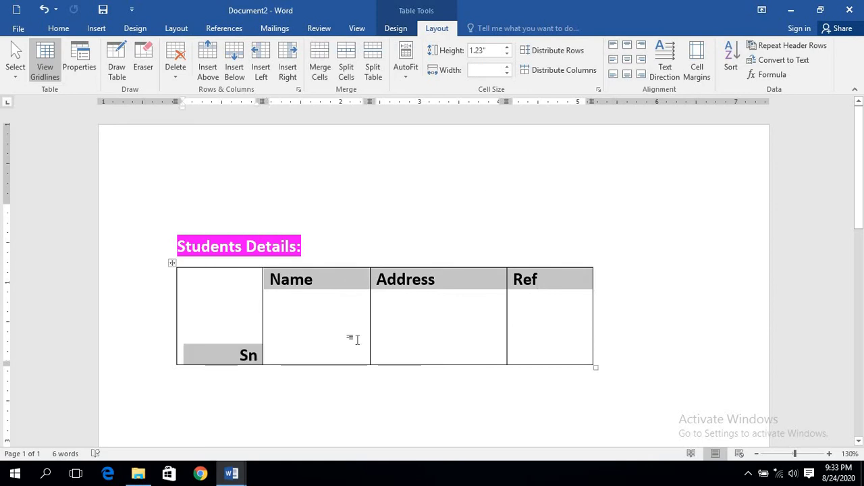
pyautogui.click(353, 332)
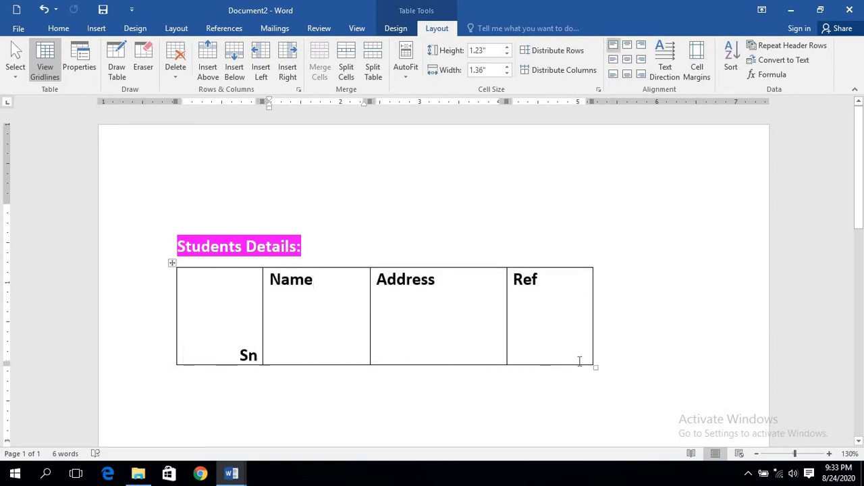
pyautogui.moveTo(594, 367); pyautogui.dragTo(389, 288)
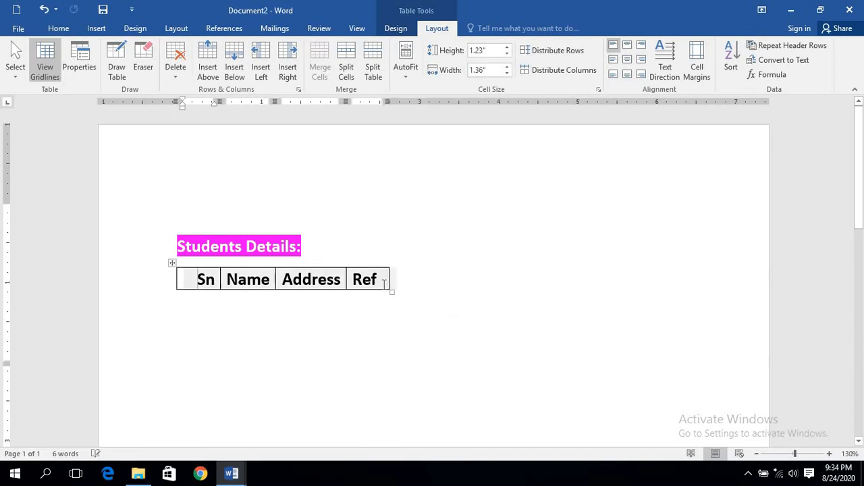
pyautogui.moveTo(337, 269); pyautogui.dragTo(175, 280)
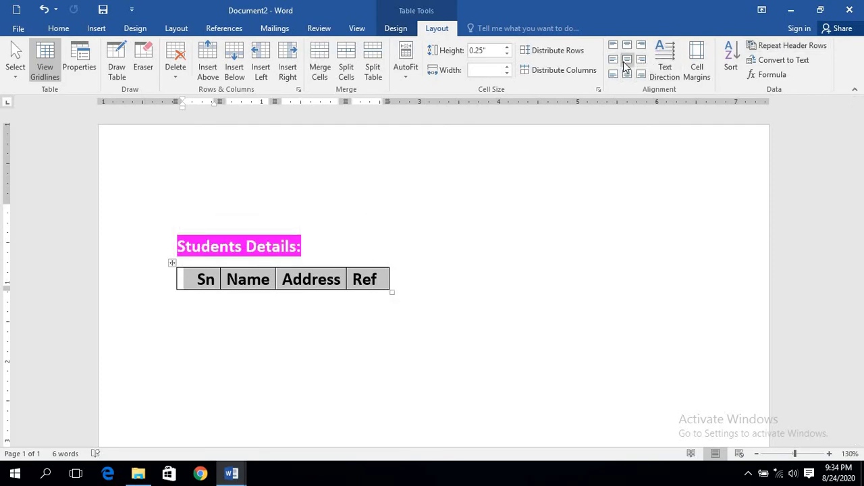
# - Enlarge the table and select the Sn, Name, Address and Ref header row
pyautogui.click(625, 60)
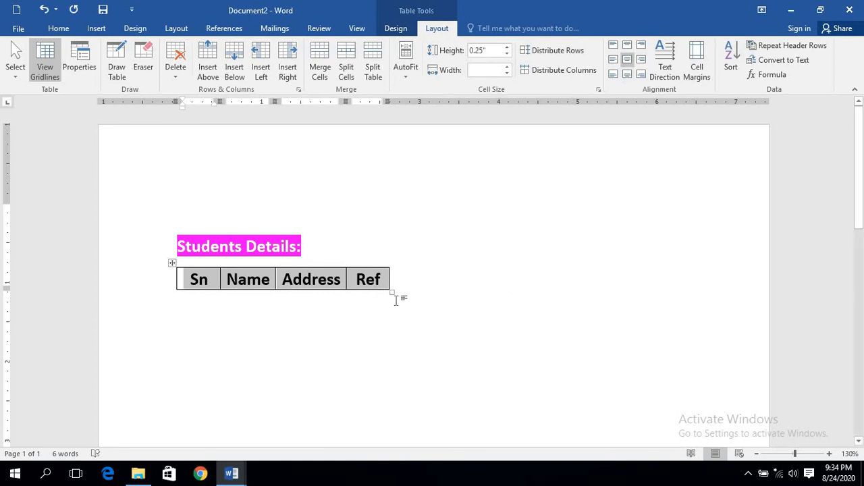
pyautogui.moveTo(394, 293); pyautogui.dragTo(653, 422)
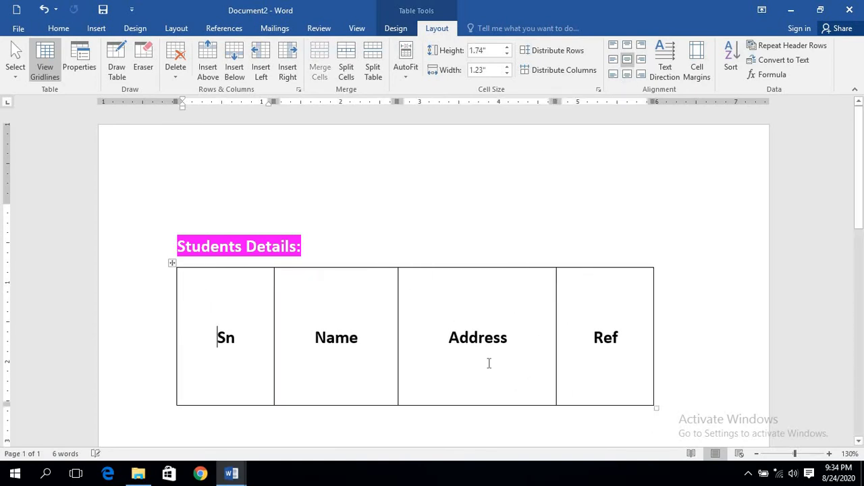
pyautogui.click(381, 345)
pyautogui.moveTo(503, 332); pyautogui.dragTo(212, 305)
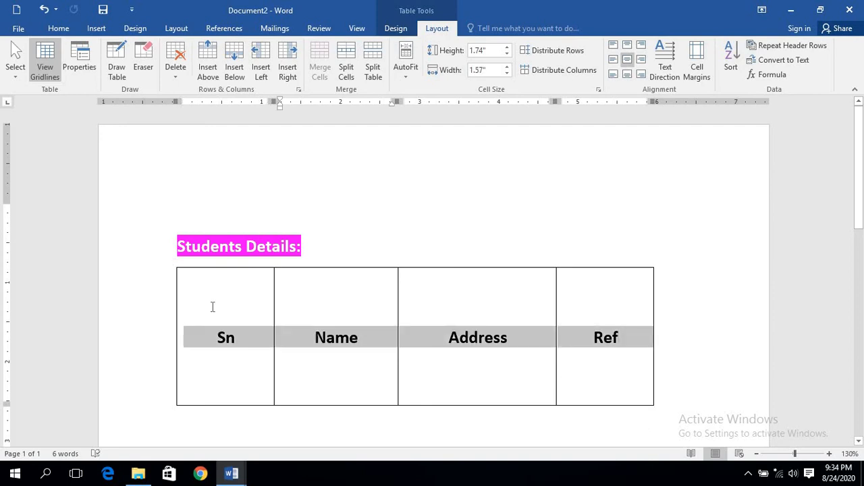
# - Try top and bottom centre, settle on Align Bottom Right, then shrink the table back
pyautogui.click(627, 45)
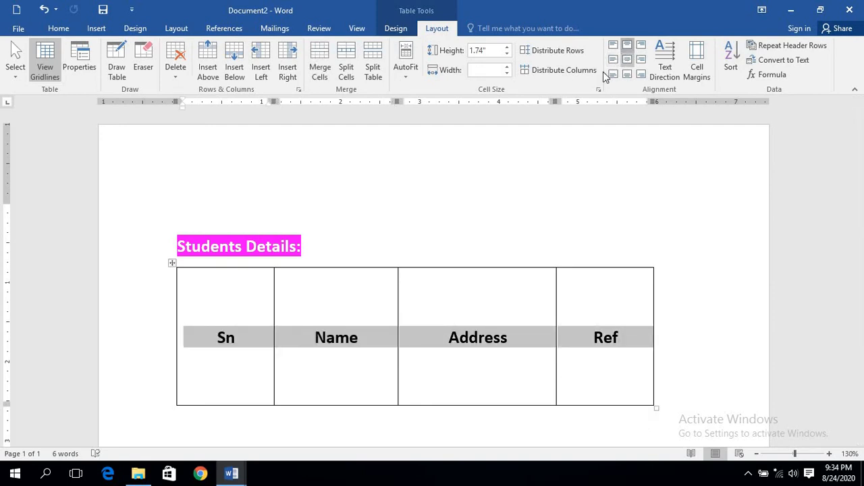
pyautogui.click(627, 75)
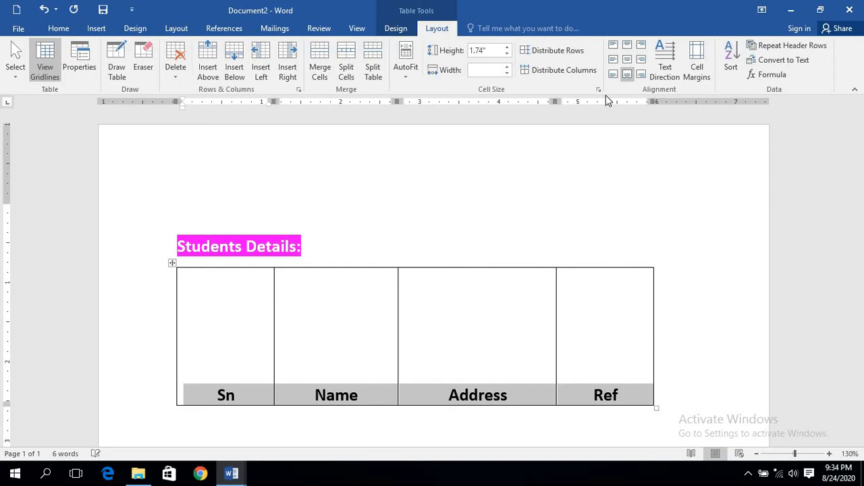
pyautogui.click(641, 75)
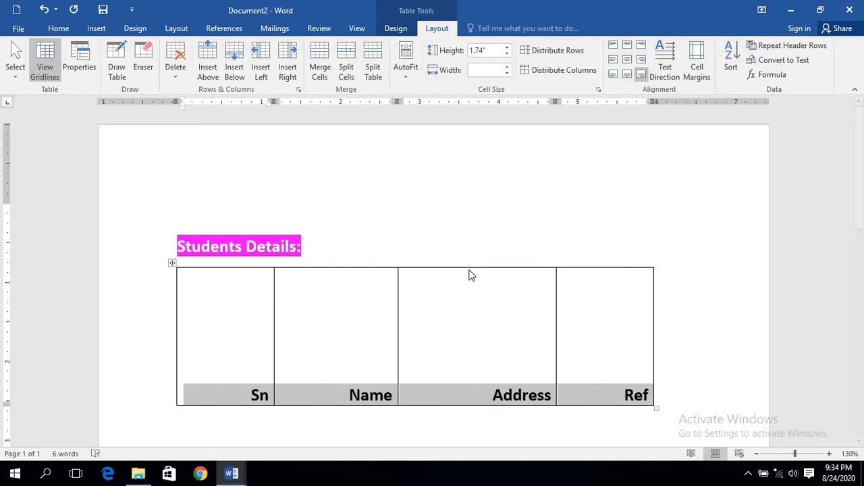
pyautogui.scroll(-3, 527, 239)
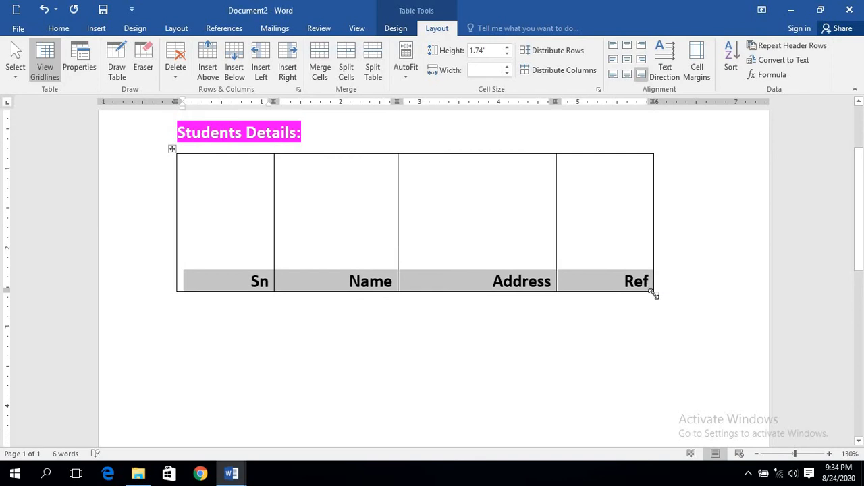
pyautogui.moveTo(656, 288); pyautogui.dragTo(437, 170)
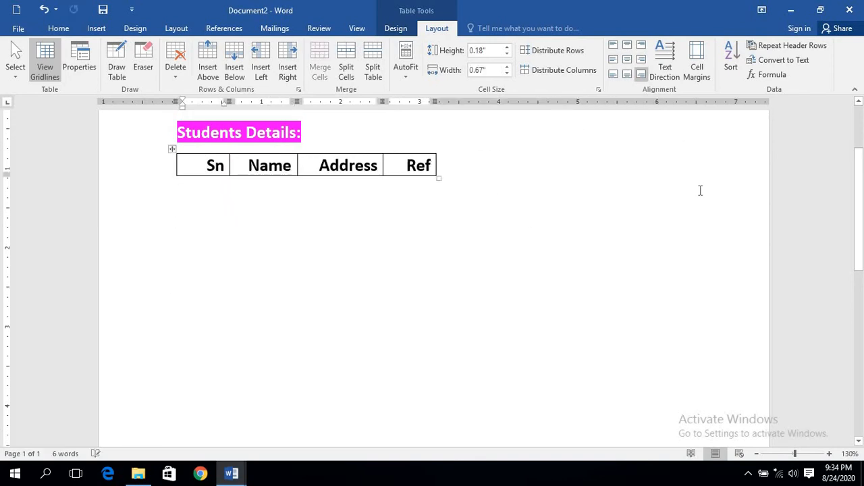
# - Delete the Sn, Name, Address, Ref table and bring up the Insert Table grid
pyautogui.click(598, 212)
pyautogui.keyDown('shift'); pyautogui.click(332, 199); pyautogui.keyUp('shift')
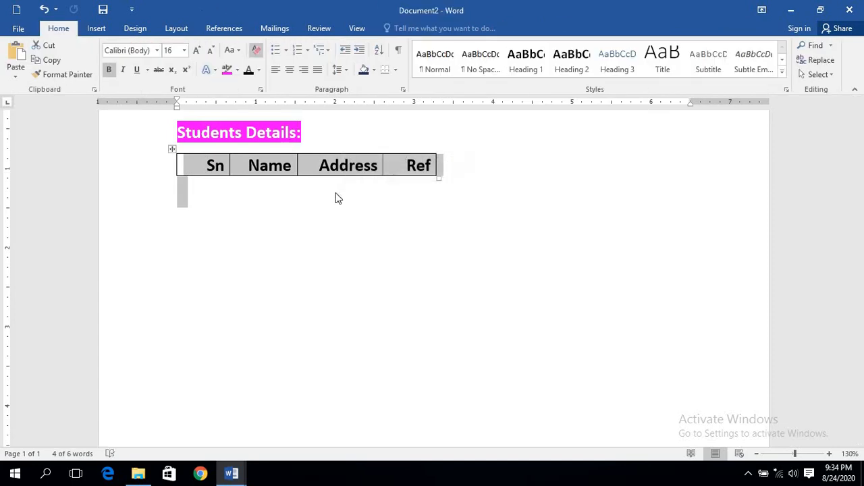
pyautogui.press('Delete')
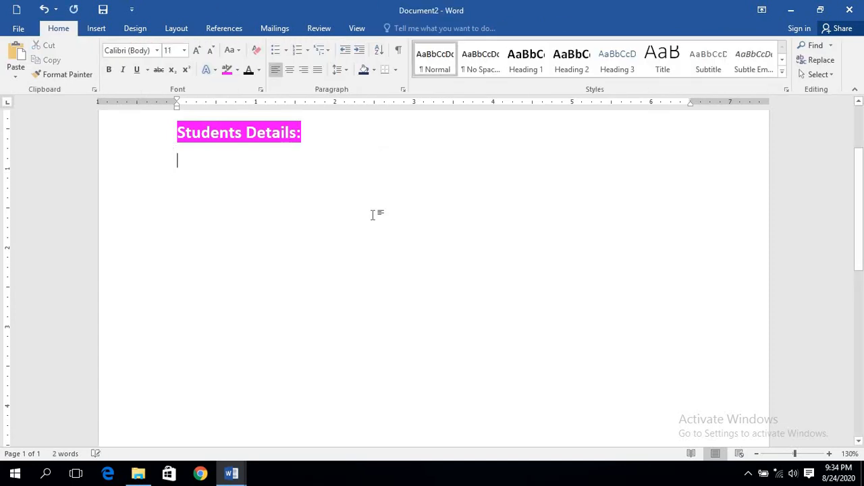
pyautogui.click(96, 28)
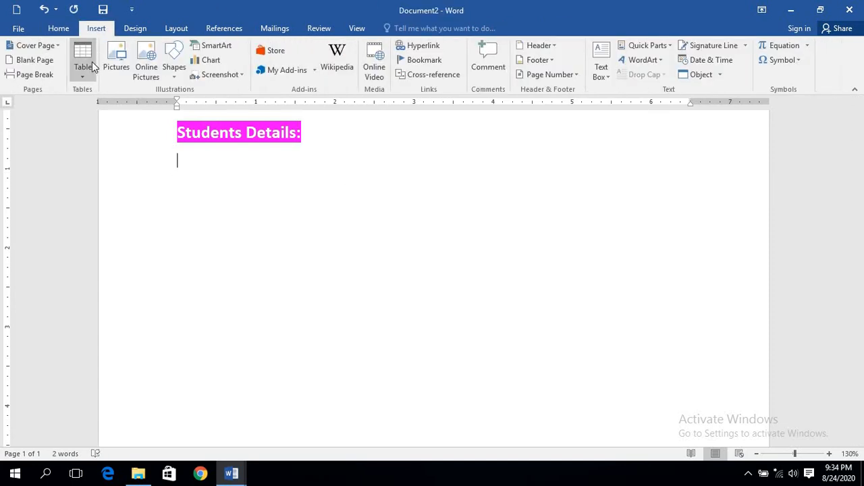
pyautogui.click(92, 66)
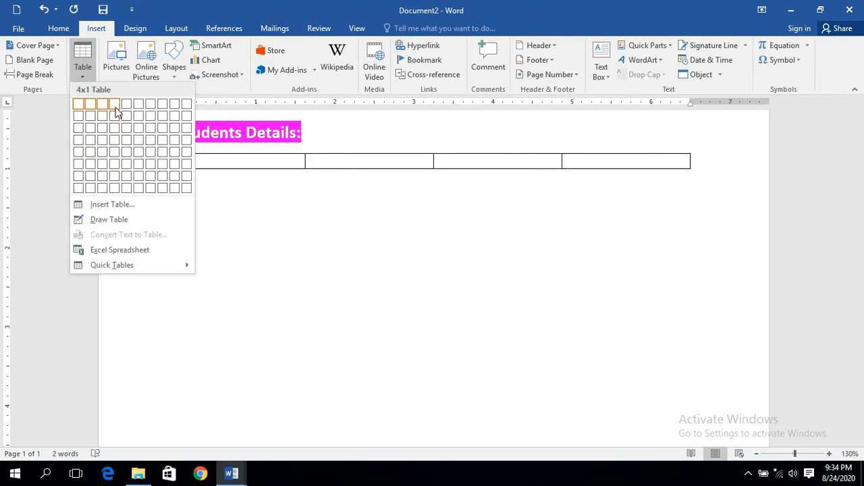
# - Insert a four-column, one-row table with Sn in the first cell
pyautogui.click(117, 113)
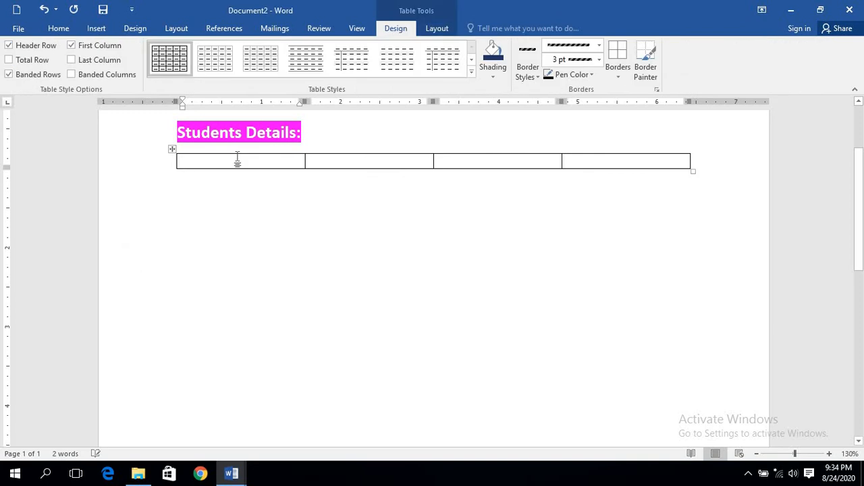
pyautogui.write('Sn')
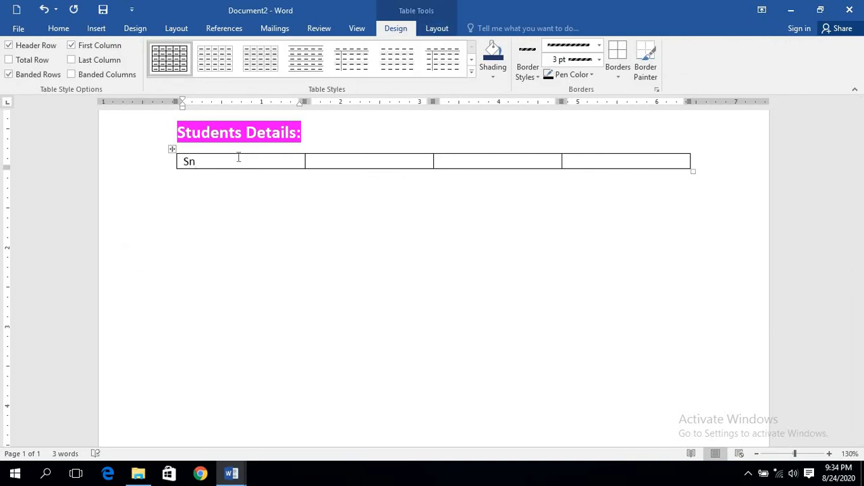
pyautogui.press('Tab')
# - Replace the Students Details: heading with Salary Sheet and colour it black
pyautogui.click(307, 133)
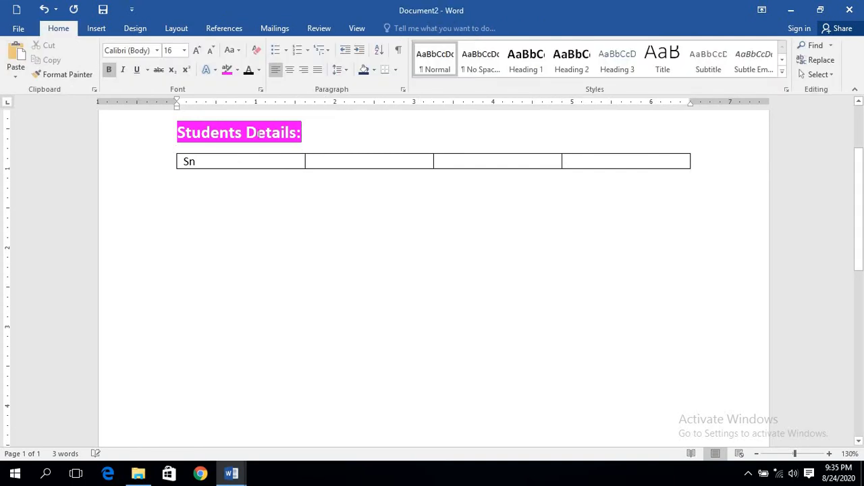
pyautogui.moveTo(306, 133); pyautogui.dragTo(177, 133)
pyautogui.click(176, 133)
pyautogui.moveTo(196, 134); pyautogui.dragTo(311, 135)
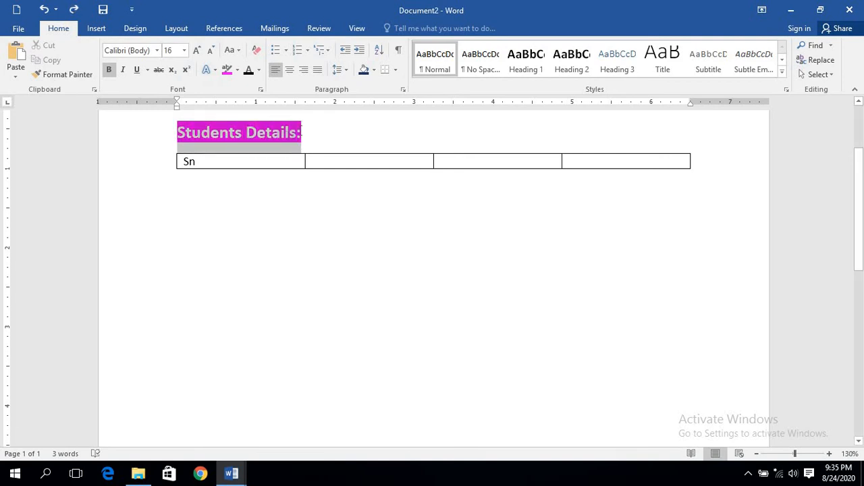
pyautogui.press('Delete')
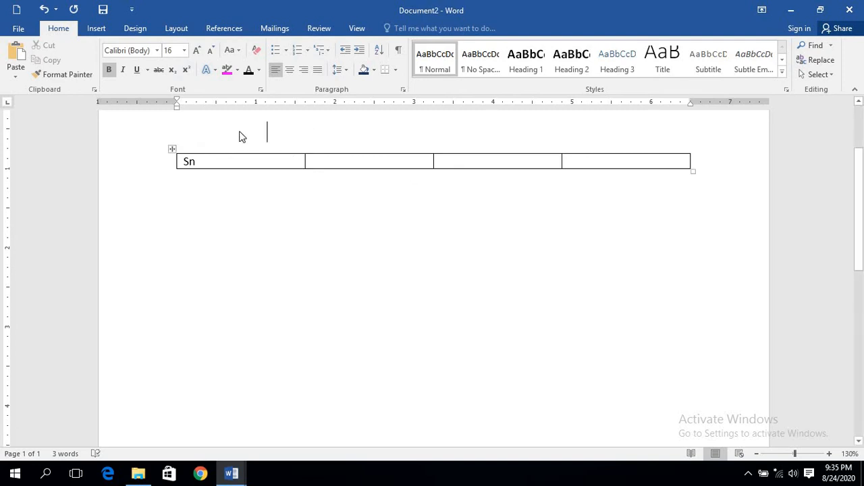
pyautogui.moveTo(269, 133); pyautogui.dragTo(181, 129)
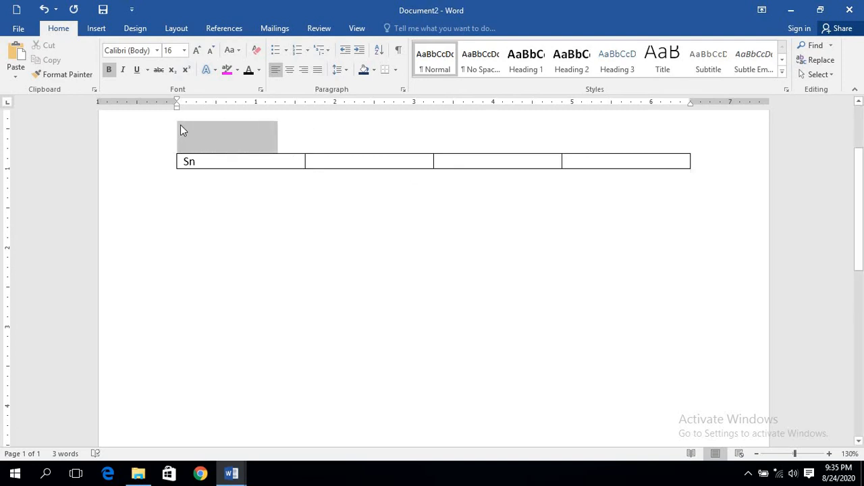
pyautogui.click(250, 73)
pyautogui.click(278, 135)
pyautogui.scroll(3, 328, 193)
pyautogui.scroll(-2, 288, 195)
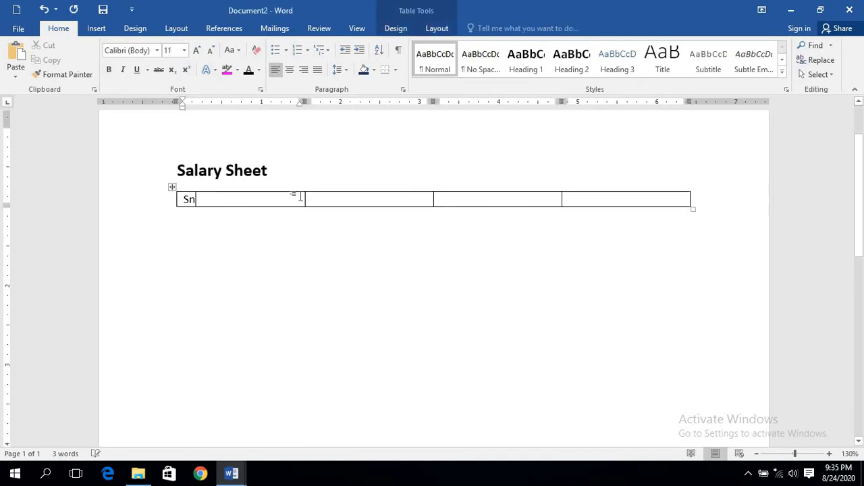
# - Enter Name Of Employee in the second header cell, fixing the Emploee misspelling
pyautogui.press('Tab')
pyautogui.write('Name')
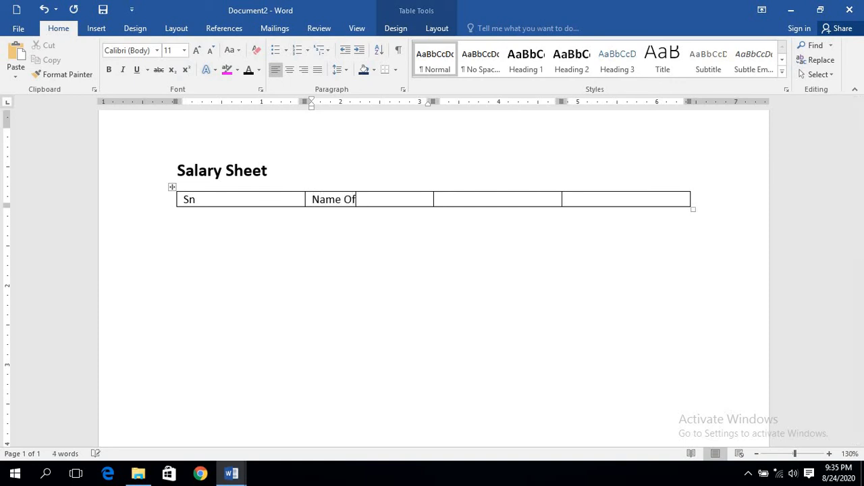
pyautogui.write(' Of Emploee')
pyautogui.press('Tab')
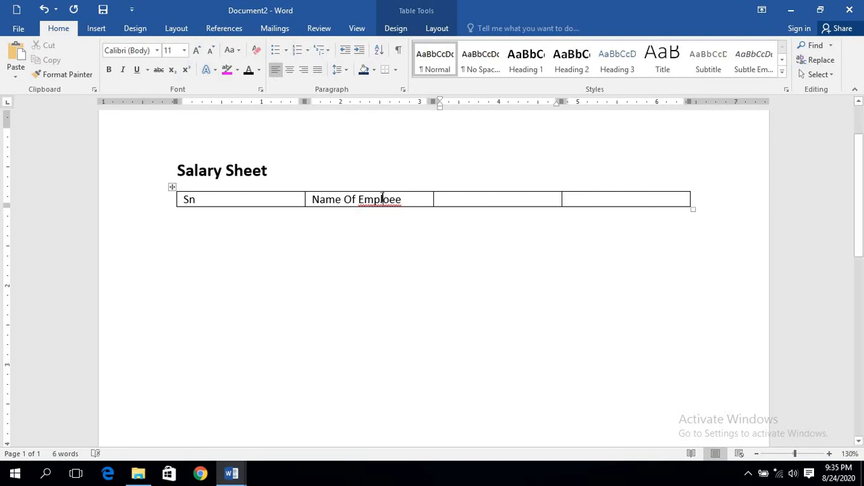
pyautogui.rightClick(382, 197)
pyautogui.click(410, 213)
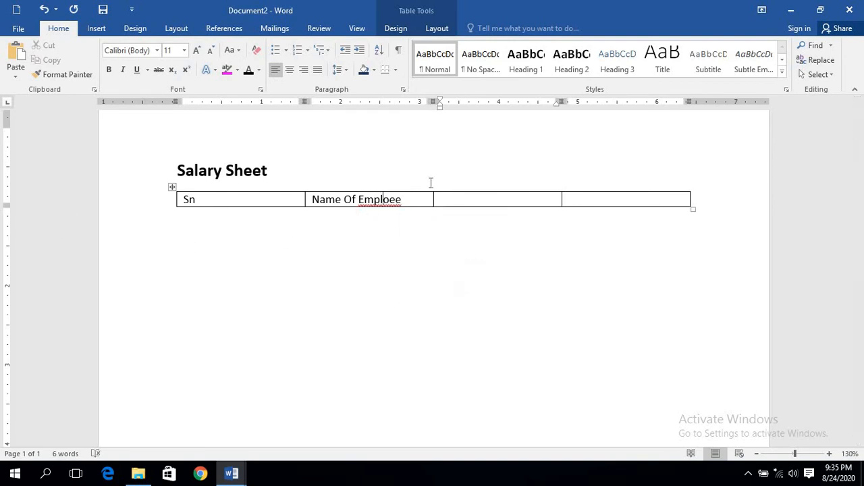
# - Enter Salary in the third header cell and bring up Layout's Delete options for the fourth cell
pyautogui.click(467, 198)
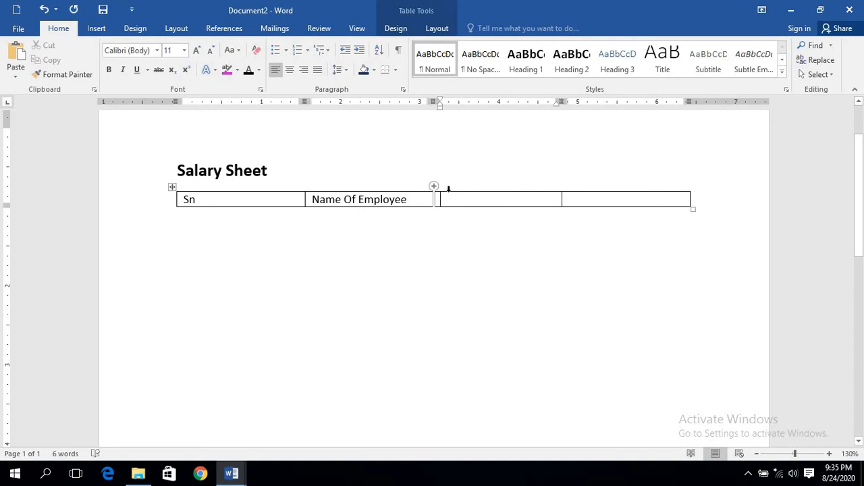
pyautogui.write('Salary')
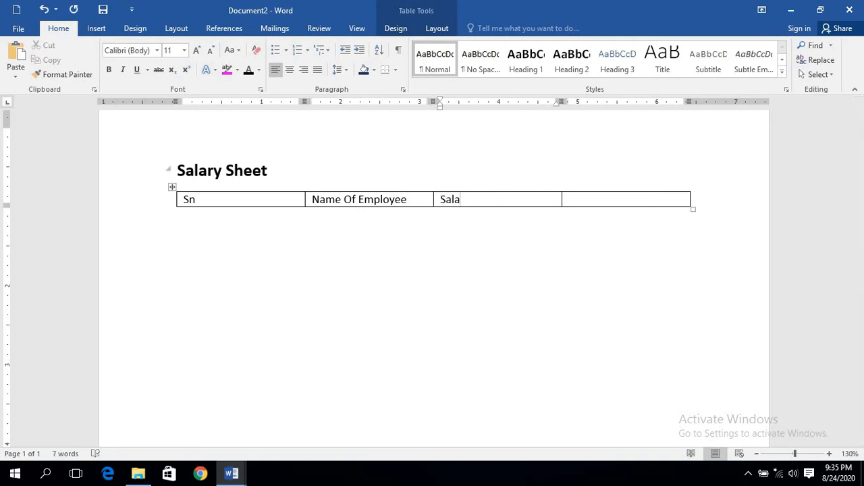
pyautogui.click(616, 198)
pyautogui.click(436, 28)
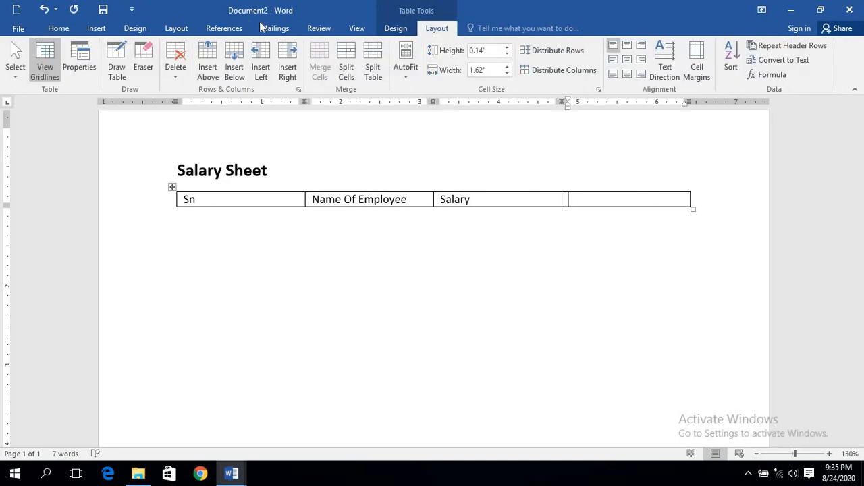
pyautogui.click(175, 73)
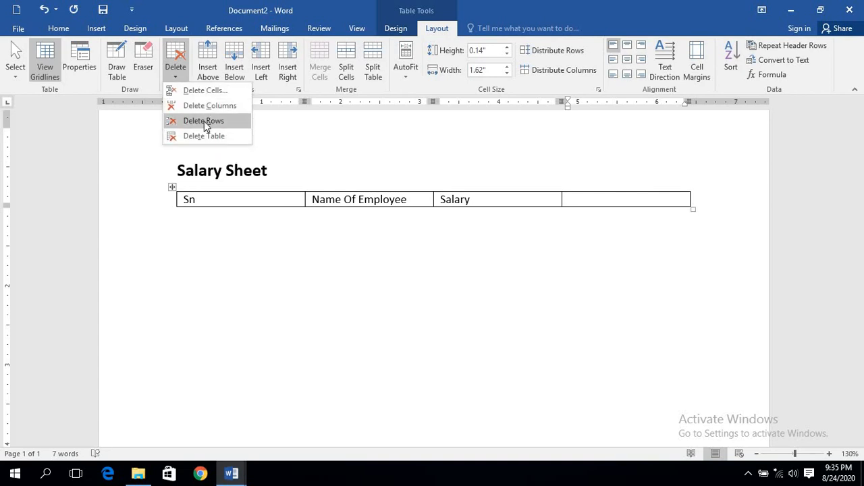
# - Delete the empty fourth column and add a blank row below the header
pyautogui.click(210, 105)
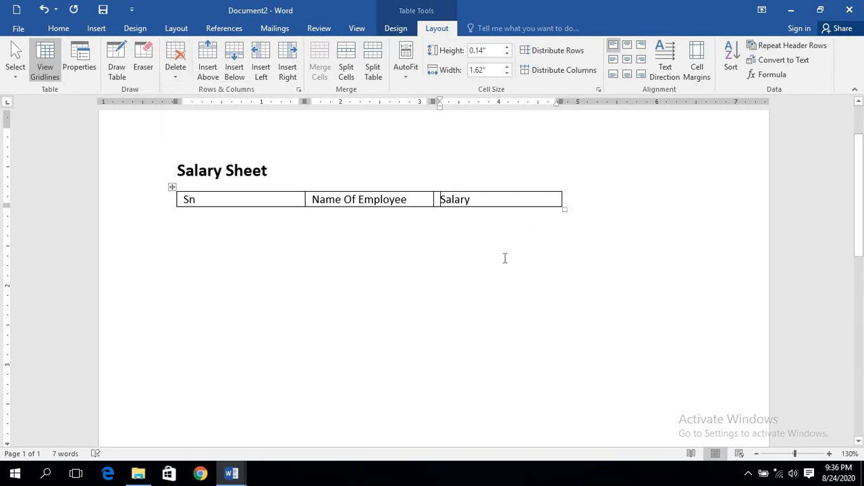
pyautogui.moveTo(288, 204); pyautogui.dragTo(240, 203)
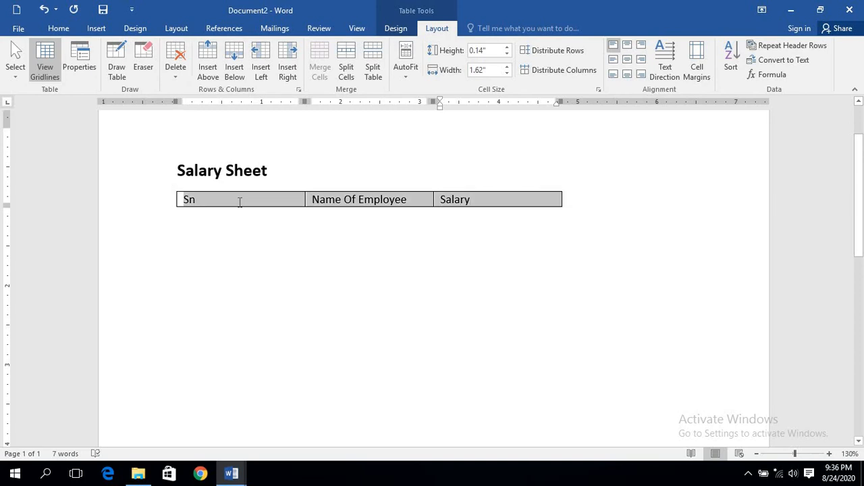
pyautogui.click(512, 201)
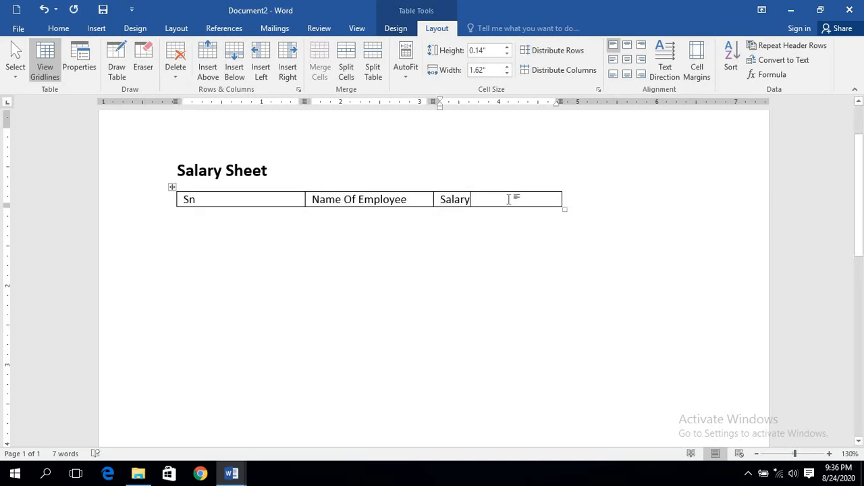
pyautogui.press('Tab')
pyautogui.press('Tab')
pyautogui.press('Tab')
pyautogui.press('Tab')
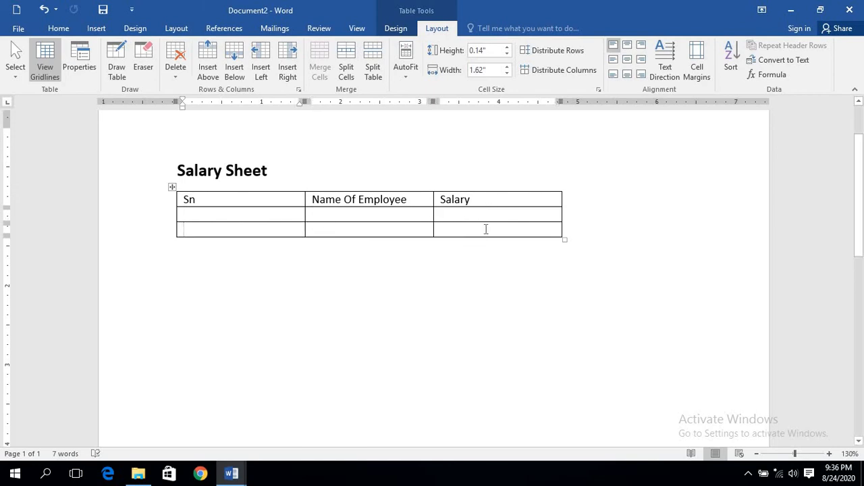
pyautogui.click(484, 230)
# - Add more blank rows at the bottom of the Salary Sheet table
pyautogui.click(344, 199)
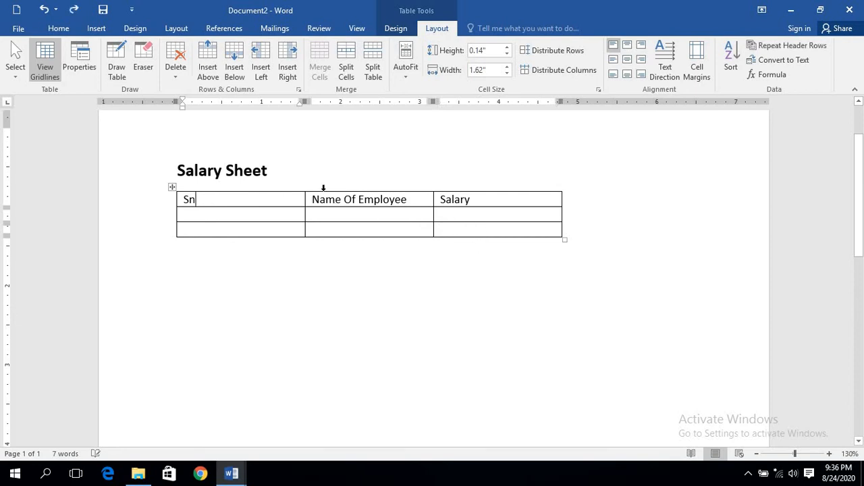
pyautogui.click(284, 200)
pyautogui.click(320, 200)
pyautogui.click(493, 199)
pyautogui.click(531, 233)
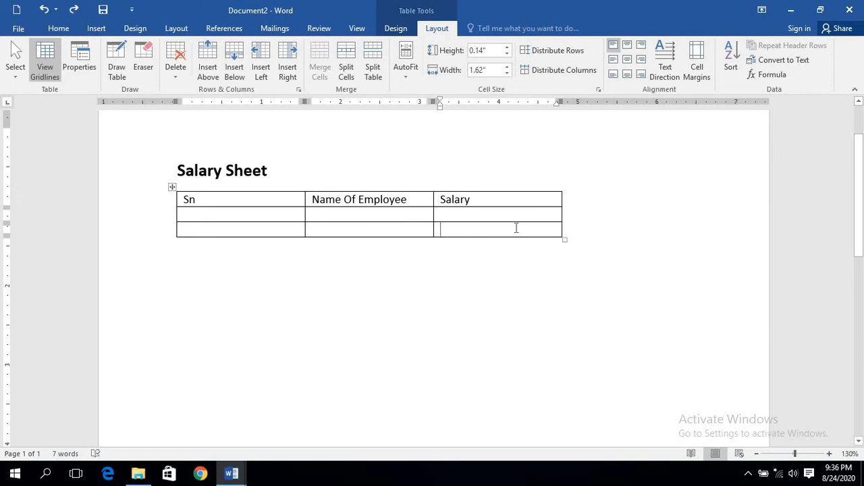
pyautogui.press('Tab')
pyautogui.press('Tab')
pyautogui.press('Tab')
pyautogui.press('Tab')
pyautogui.press('Tab')
pyautogui.press('Tab')
pyautogui.press('Tab')
pyautogui.press('Tab')
pyautogui.press('Tab')
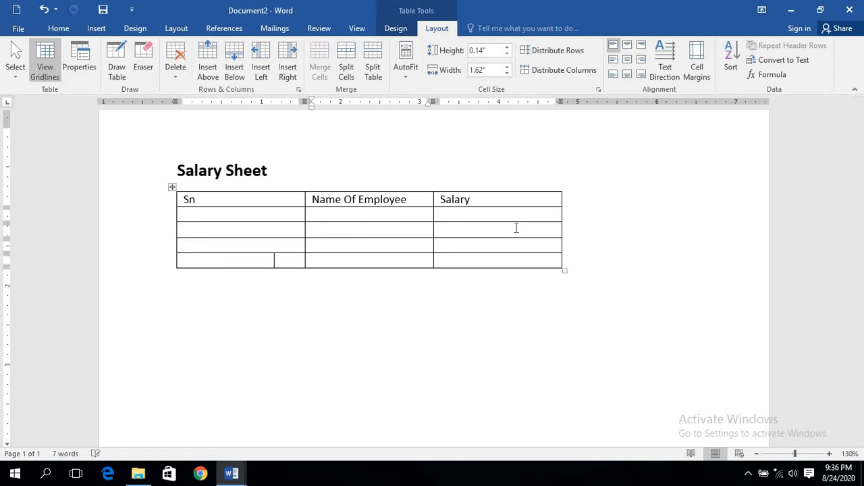
pyautogui.press('Tab')
pyautogui.press('Tab')
pyautogui.press('Tab')
pyautogui.press('Tab')
pyautogui.press('Tab')
pyautogui.press('Tab')
pyautogui.press('Tab')
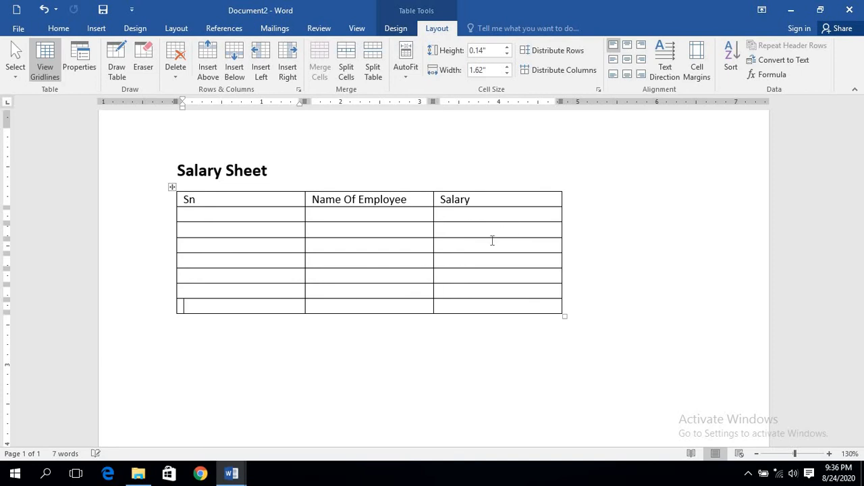
pyautogui.press('Tab')
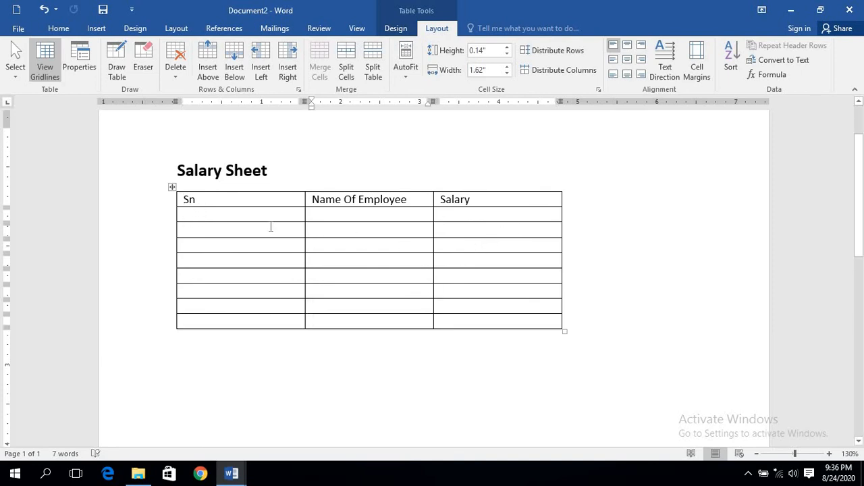
# - Apply a blue-header Grid Table style to the whole Salary Sheet table
pyautogui.moveTo(270, 203); pyautogui.dragTo(494, 320)
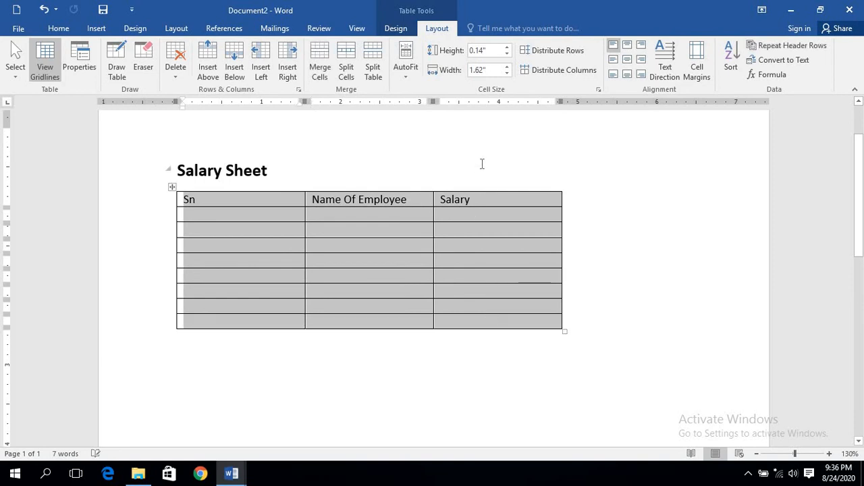
pyautogui.click(395, 28)
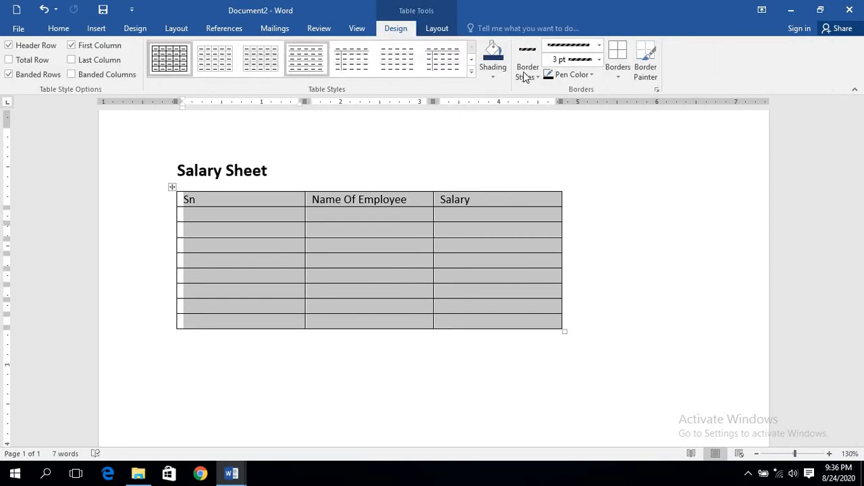
pyautogui.click(472, 70)
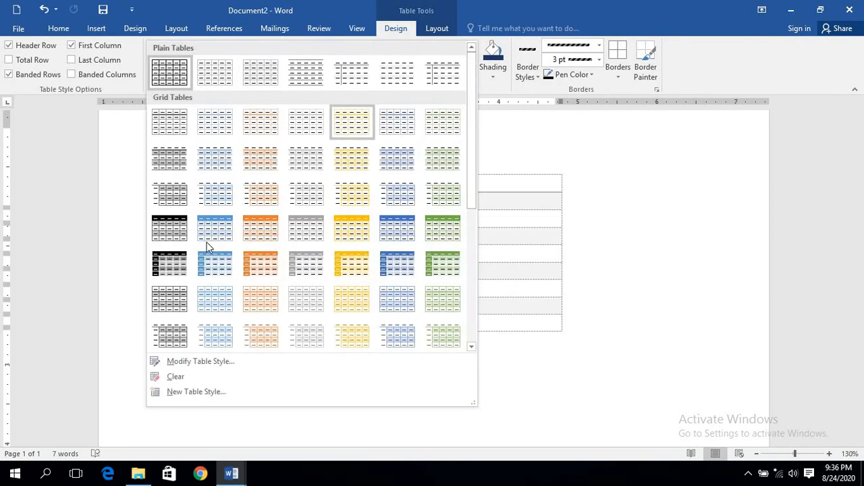
pyautogui.click(203, 230)
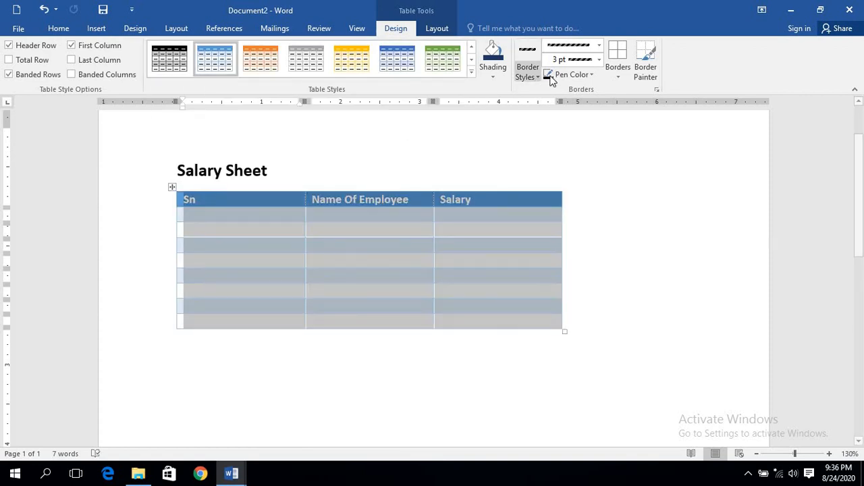
# - Set solid 1½ pt borders and apply All Borders to every cell
pyautogui.click(618, 71)
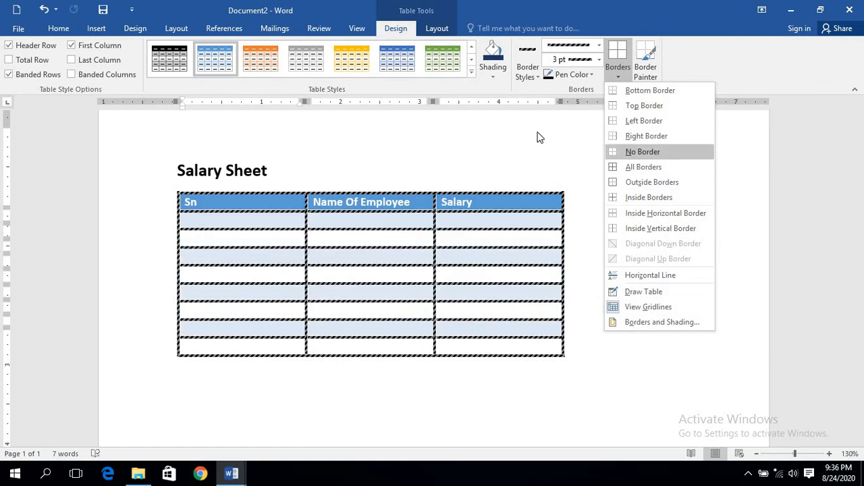
pyautogui.click(604, 34)
pyautogui.click(598, 46)
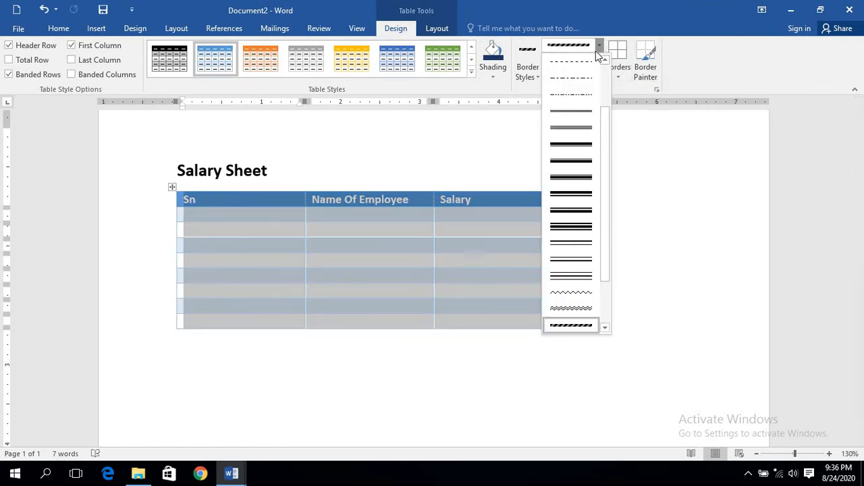
pyautogui.scroll(2, 581, 130)
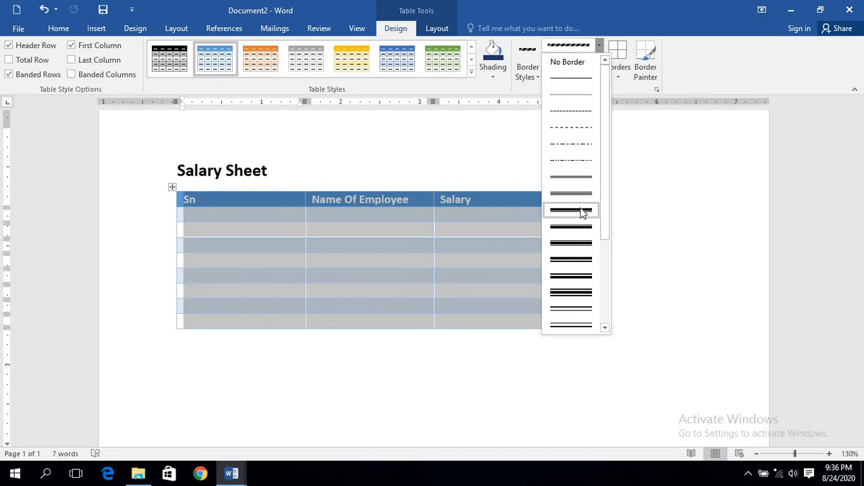
pyautogui.click(572, 78)
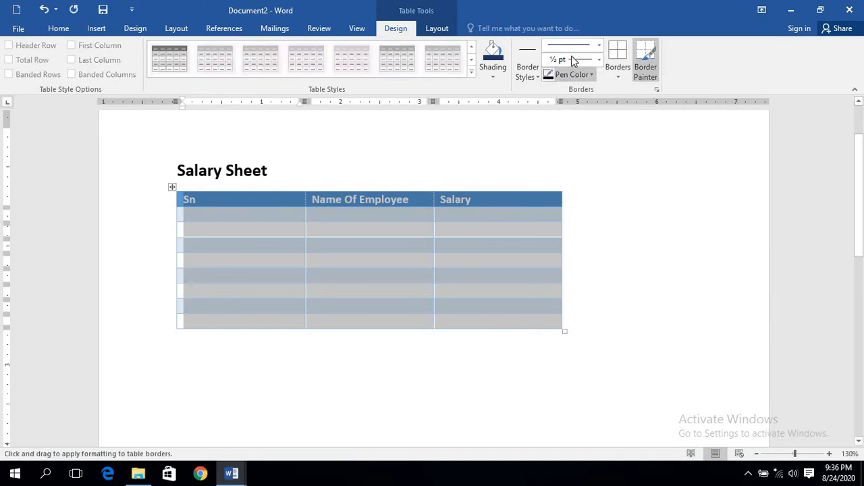
pyautogui.click(598, 59)
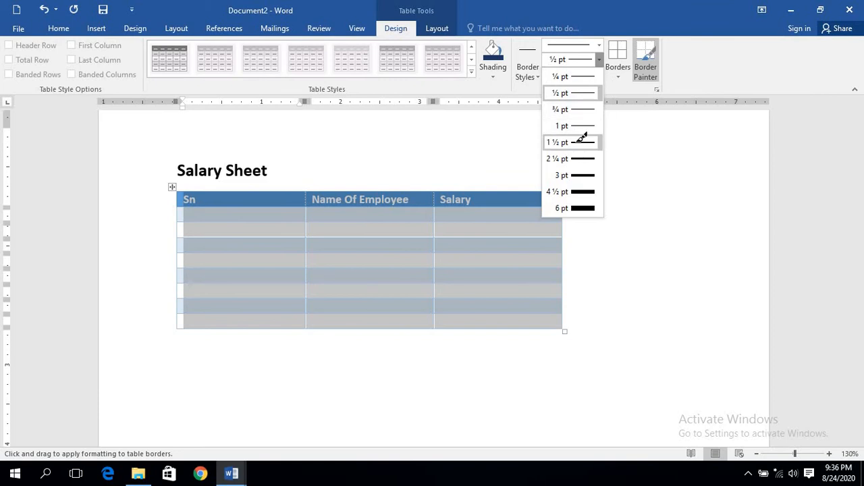
pyautogui.click(579, 141)
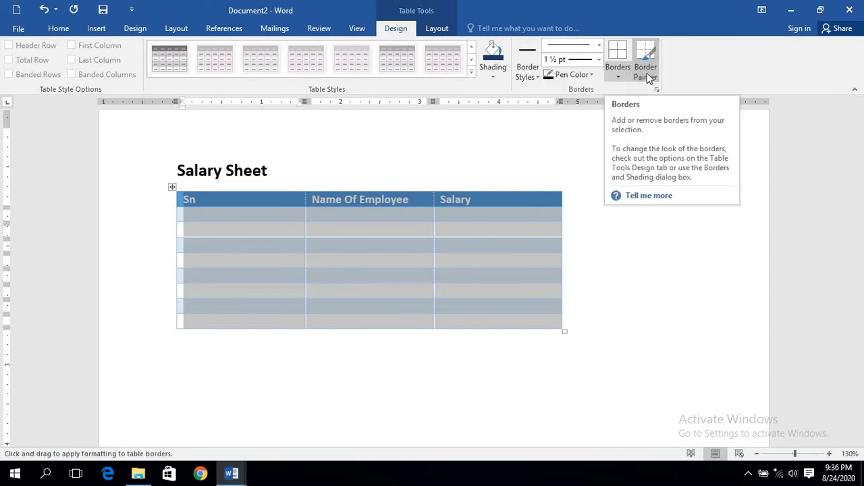
pyautogui.click(646, 70)
pyautogui.click(618, 77)
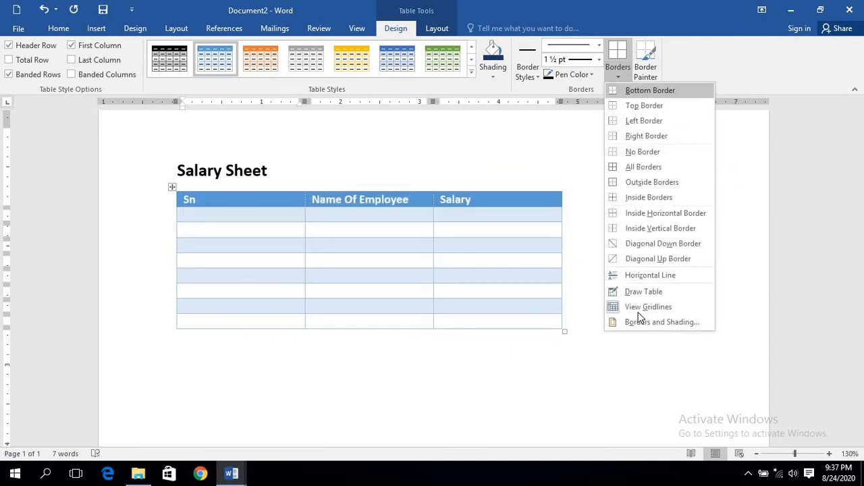
pyautogui.click(628, 175)
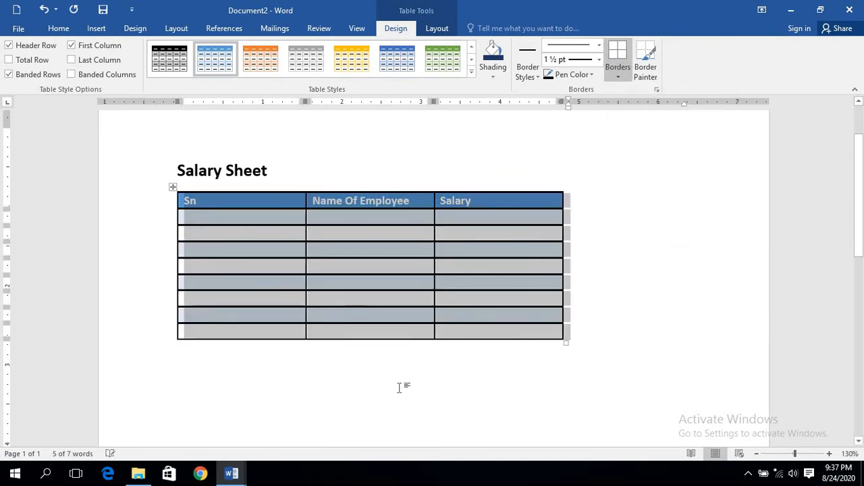
pyautogui.click(416, 376)
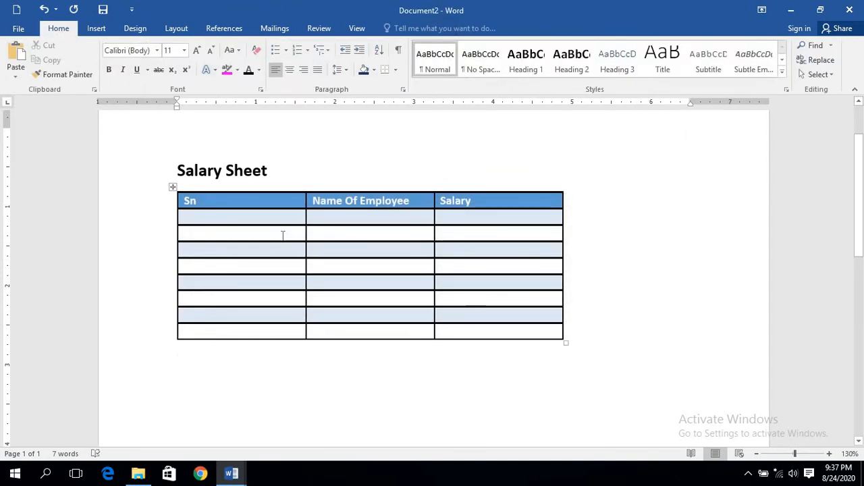
pyautogui.moveTo(216, 217); pyautogui.dragTo(218, 328)
pyautogui.click(409, 27)
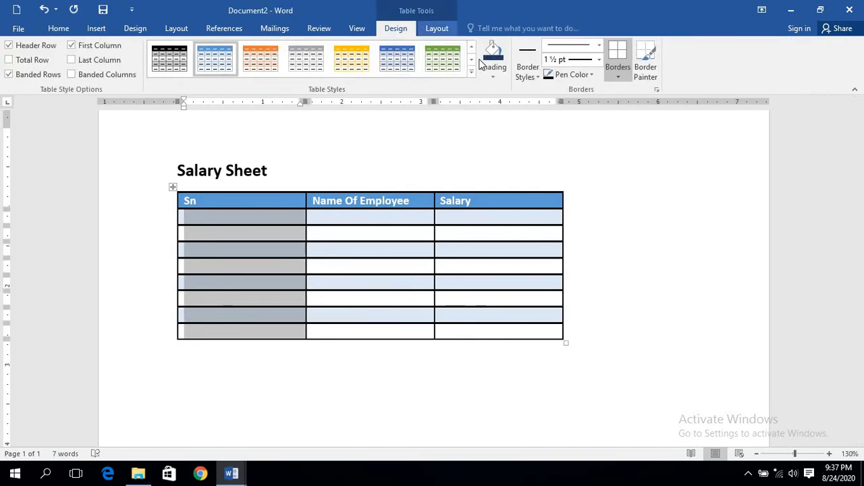
pyautogui.click(494, 74)
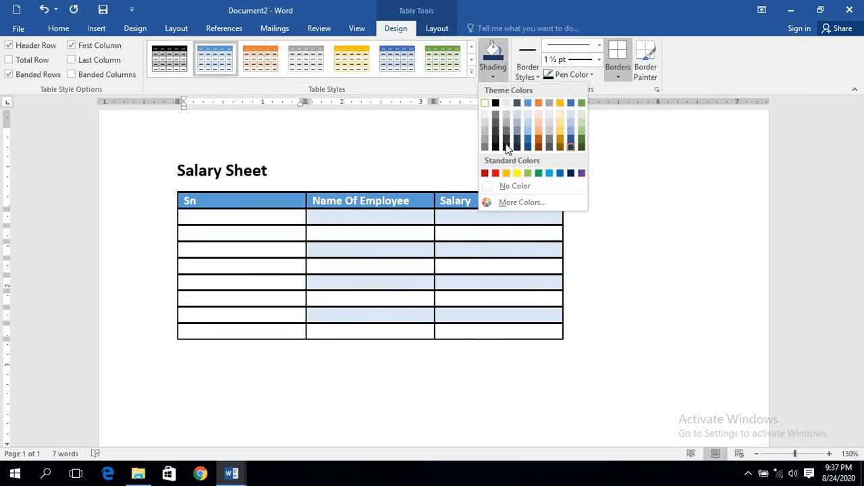
pyautogui.click(528, 173)
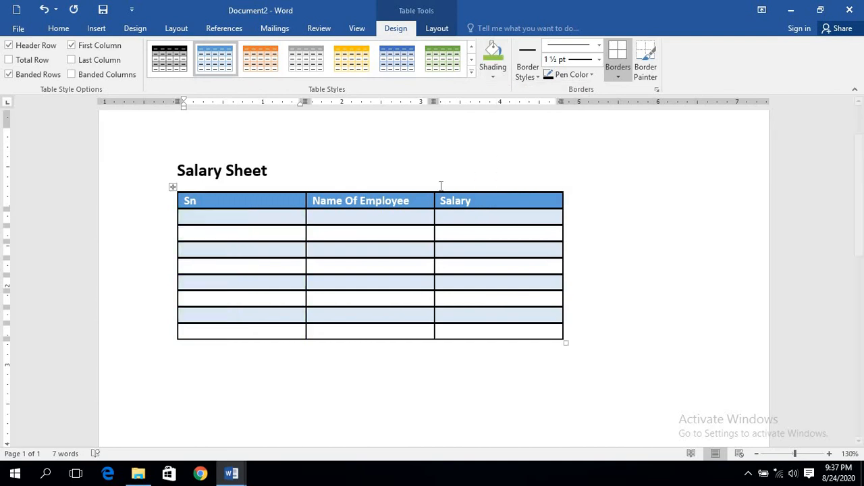
pyautogui.click(368, 213)
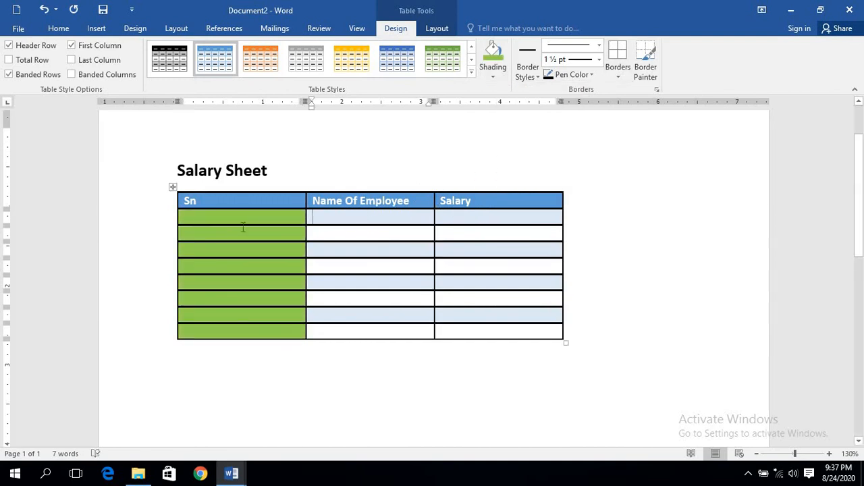
pyautogui.click(301, 216)
# - Narrow the Sn column and fill row 1 with serial 1, the first employee's name and 3500
pyautogui.moveTo(307, 219); pyautogui.dragTo(206, 220)
pyautogui.write('1')
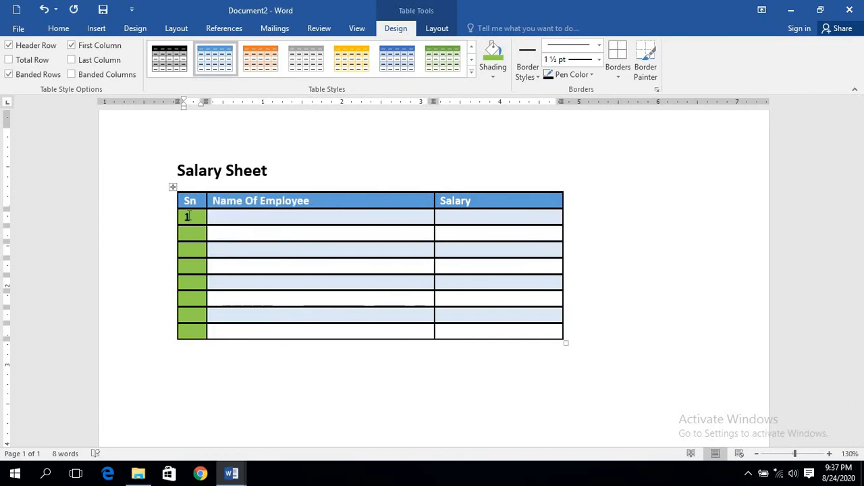
pyautogui.press('Down')
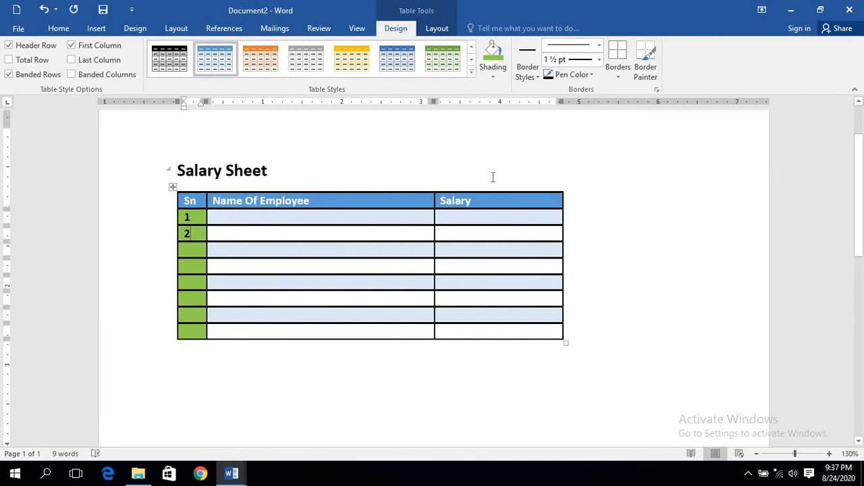
pyautogui.click(250, 216)
pyautogui.click(252, 216)
pyautogui.write('ram Bahad')
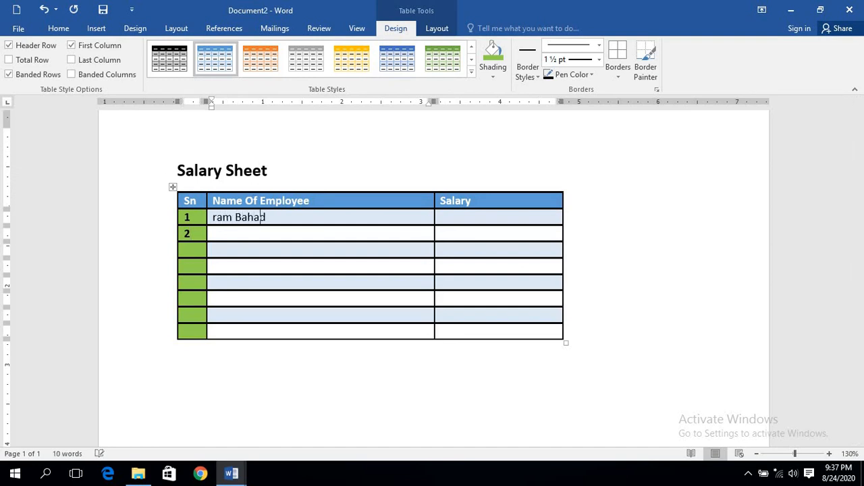
pyautogui.write('ur Thapa')
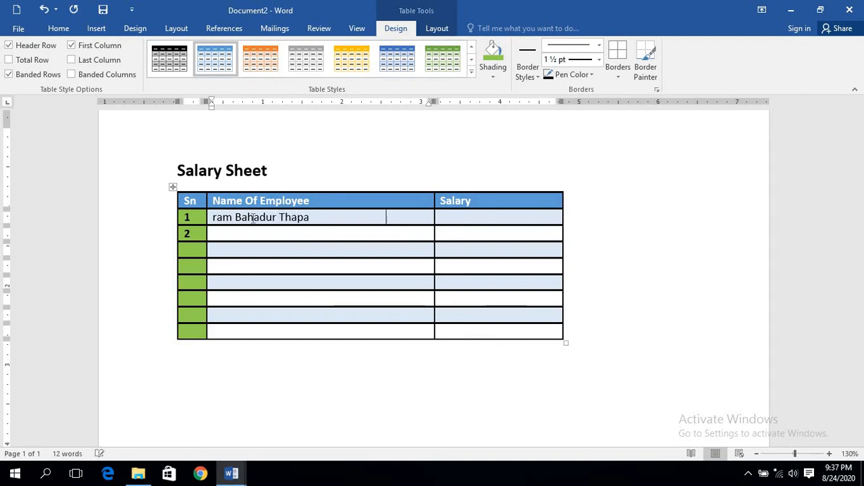
pyautogui.press('Tab')
pyautogui.write('35')
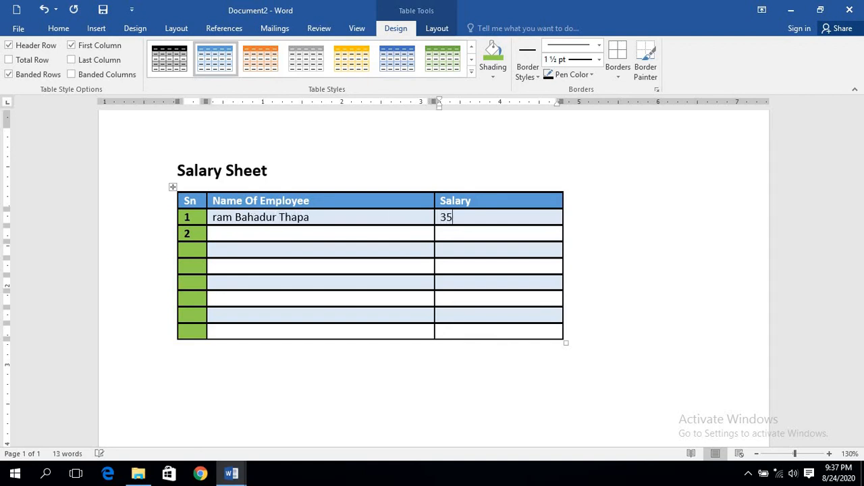
pyautogui.write('000')
pyautogui.press('Tab')
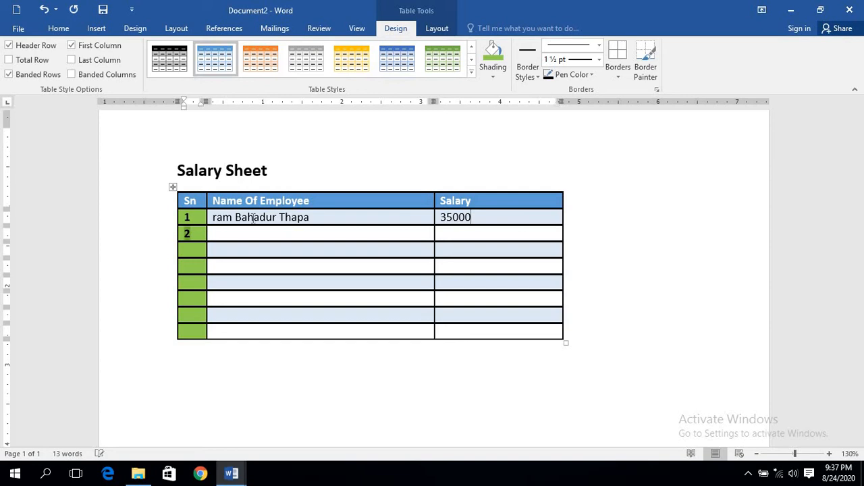
pyautogui.press('Tab')
# - Enter the second and third employees' names, with 18500 as the third salary
pyautogui.write('Harka')
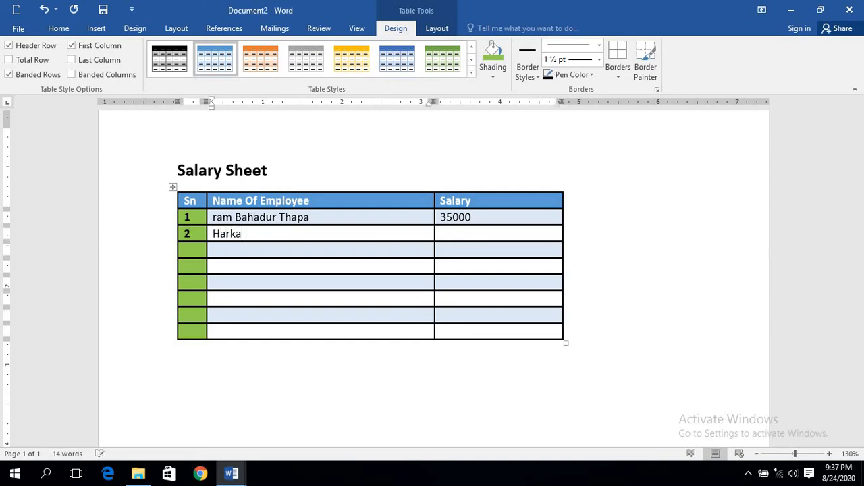
pyautogui.write('ma Tamang')
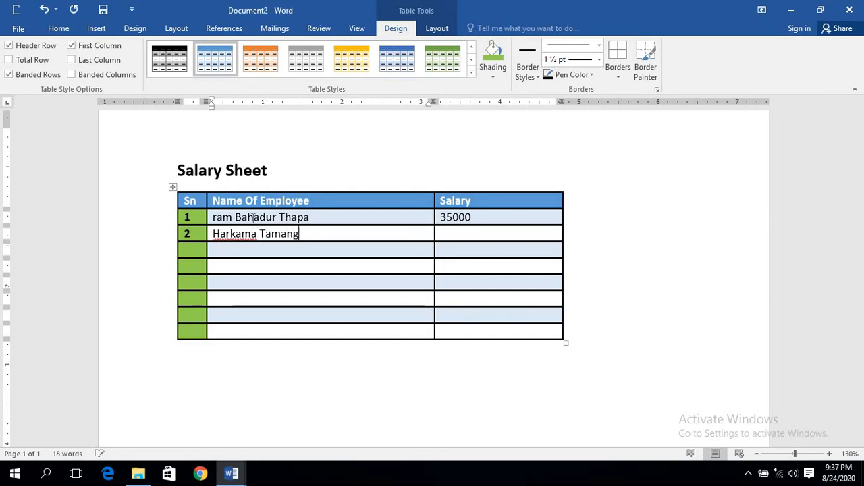
pyautogui.press('Tab')
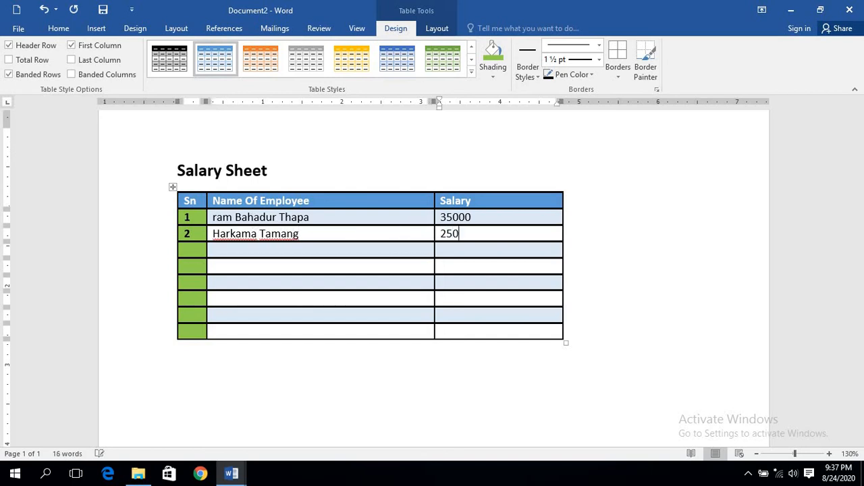
pyautogui.press('Tab')
pyautogui.press('Tab')
pyautogui.hotkey('shift', 'Tab')
pyautogui.press('Tab')
pyautogui.write('Bir')
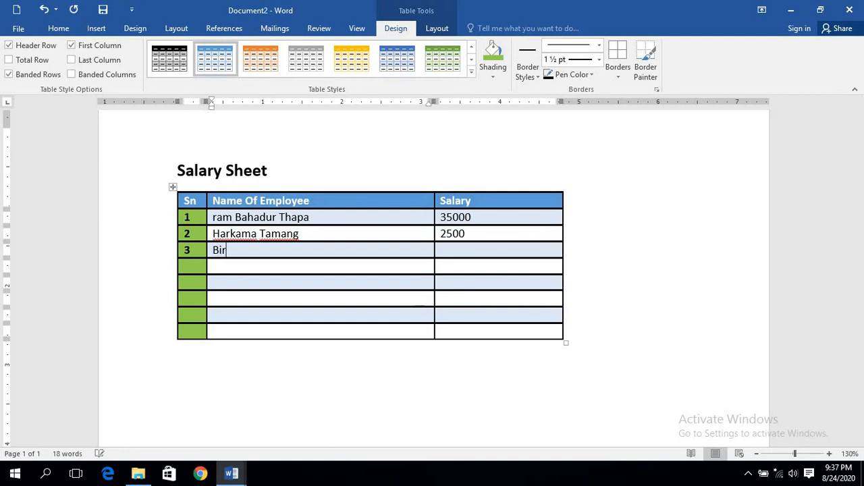
pyautogui.write('kah')
pyautogui.write(' Bahadur')
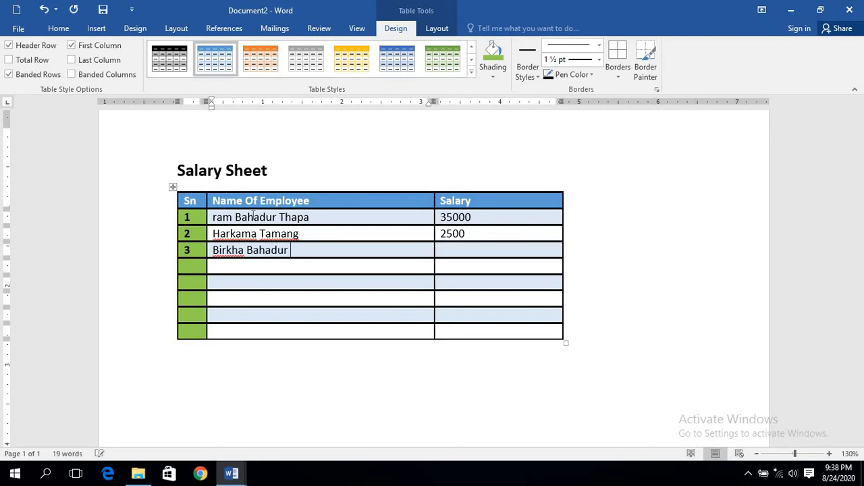
pyautogui.write(' Magar')
pyautogui.press('Tab')
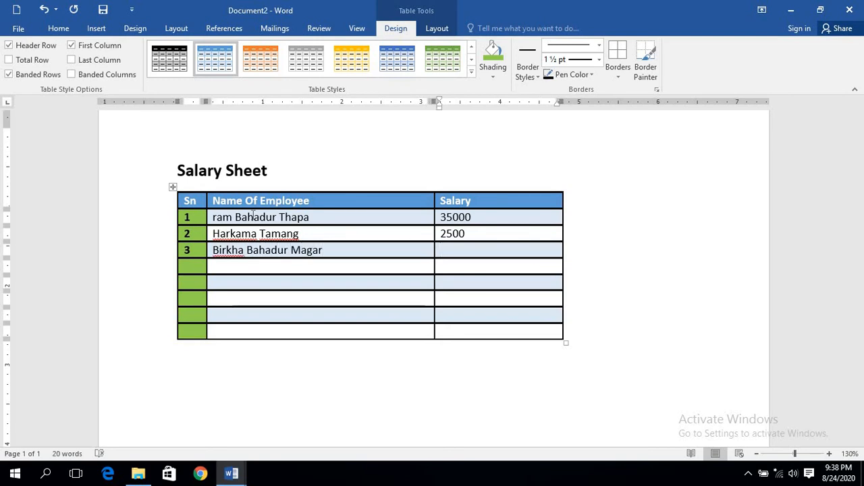
pyautogui.write('18500')
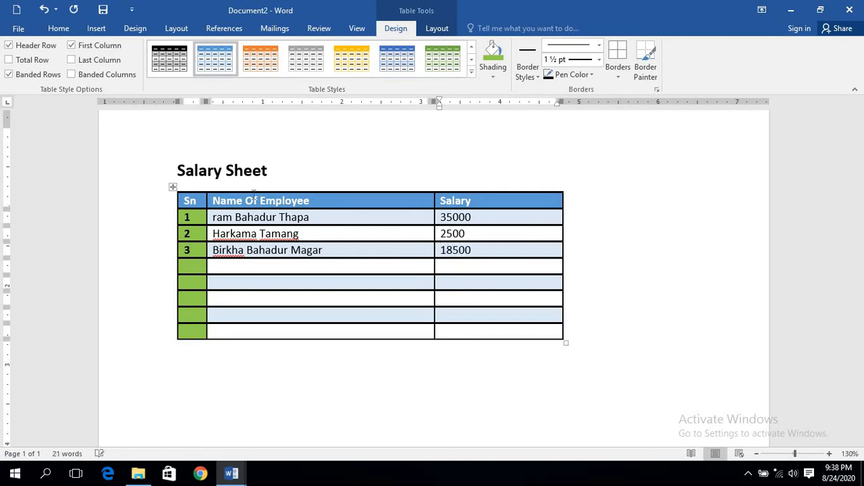
# - Amend row 2's salary, number row 4 with 28000, and add BCD at 300000 in row 5
pyautogui.click(474, 231)
pyautogui.write('3')
pyautogui.click(199, 265)
pyautogui.write('4')
pyautogui.press('Tab')
pyautogui.press('Tab')
pyautogui.write('28000')
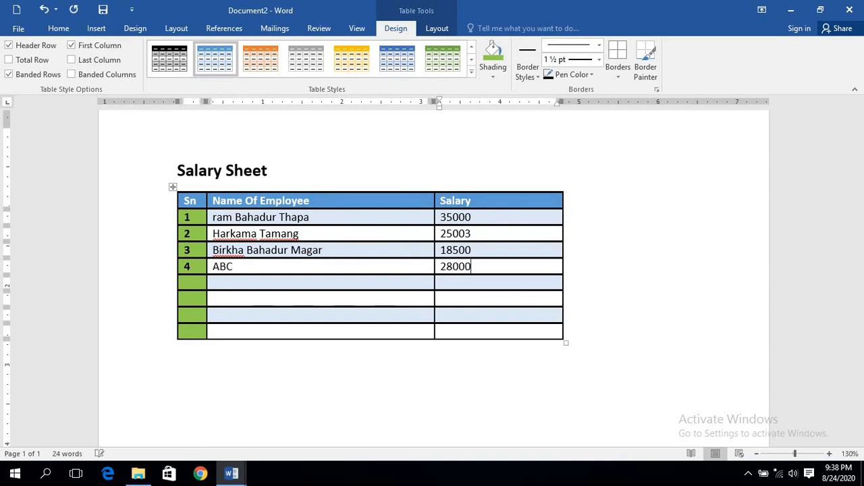
pyautogui.press('Tab')
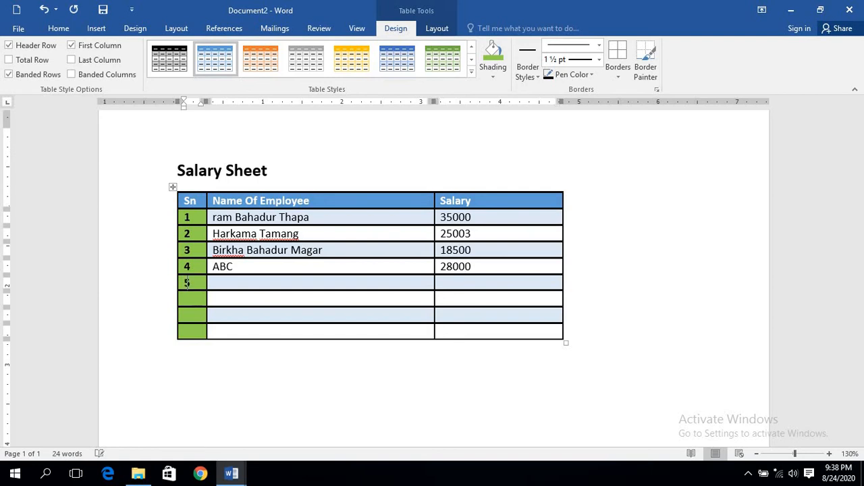
pyautogui.press('Tab')
pyautogui.write('BCD')
pyautogui.press('Tab')
pyautogui.write('300')
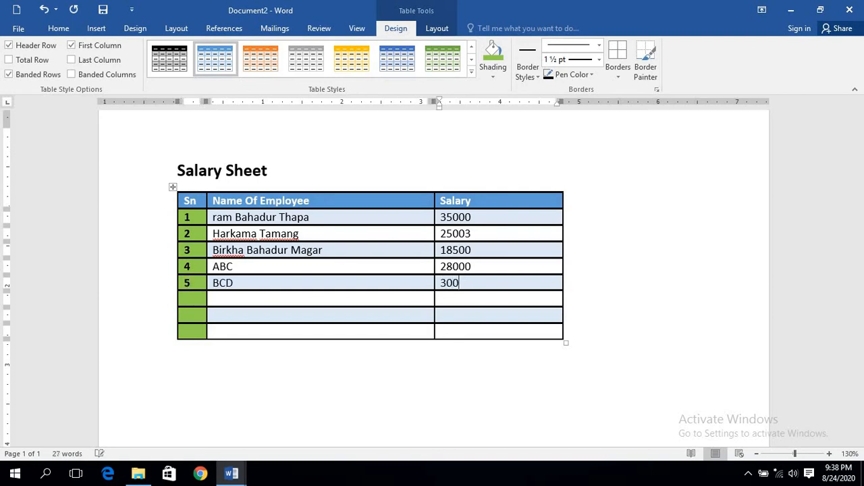
pyautogui.write('000')
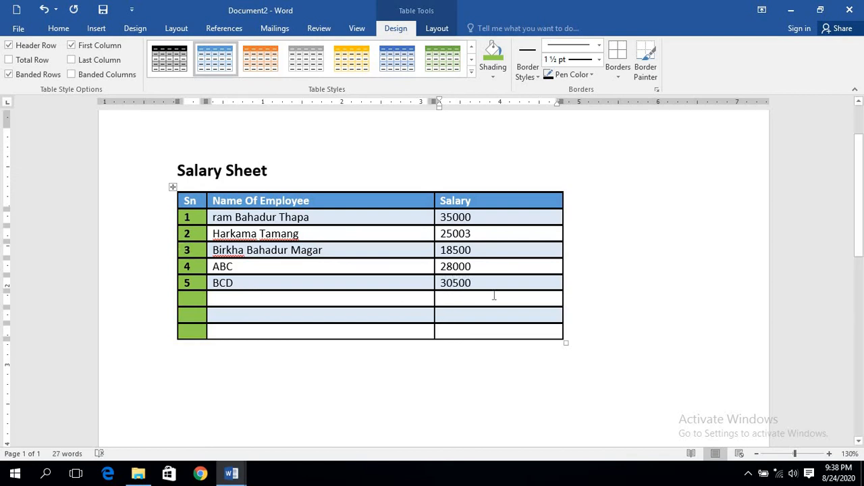
pyautogui.scroll(2, 466, 265)
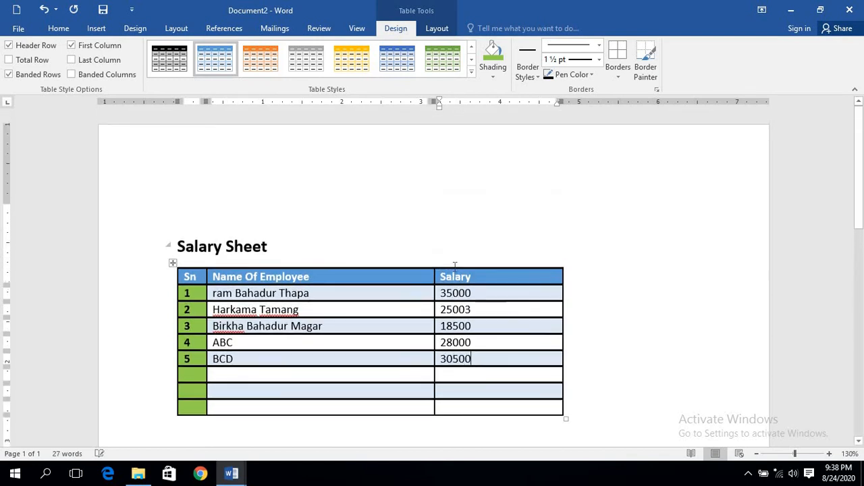
pyautogui.scroll(-1, 479, 247)
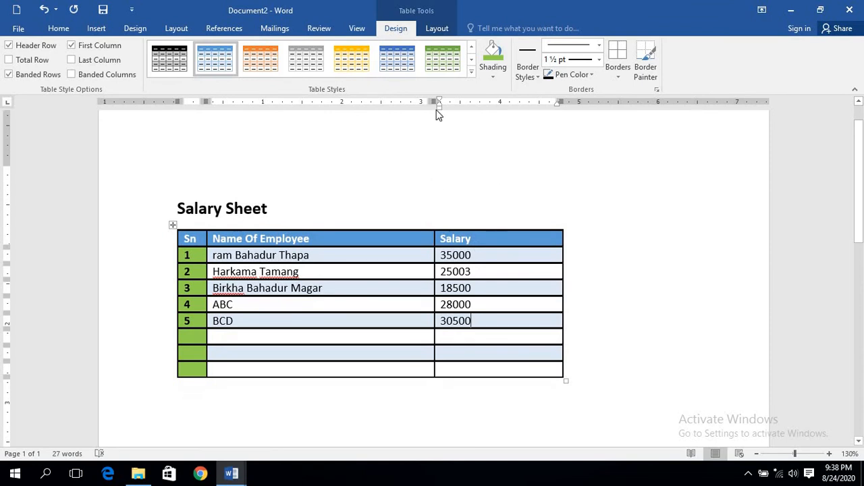
# - Turn the header row text vertical, then cycle Name Of Employee back to horizontal
pyautogui.click(435, 28)
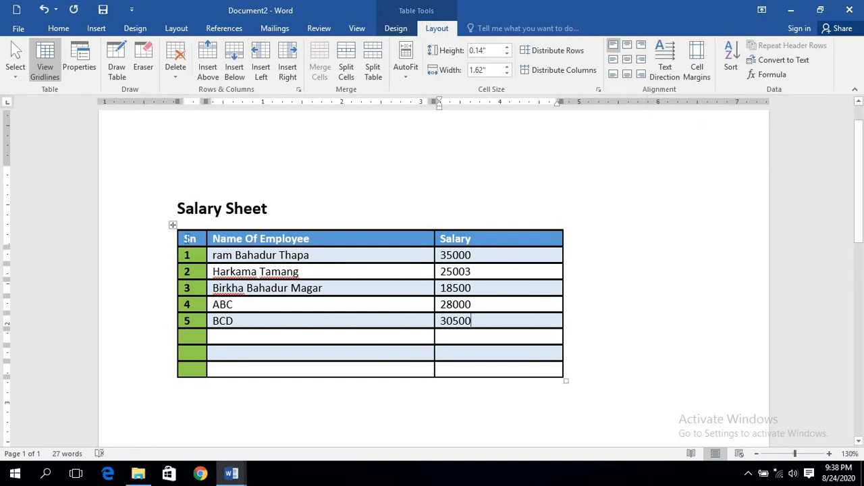
pyautogui.moveTo(186, 238)
pyautogui.mouseDown()
pyautogui.moveTo(411, 250)
pyautogui.moveTo(481, 248)
pyautogui.moveTo(495, 238)
pyautogui.mouseUp()
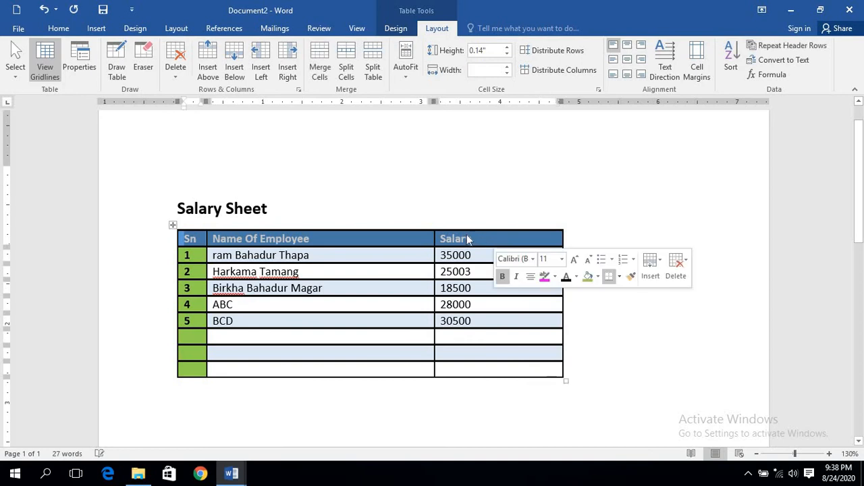
pyautogui.click(666, 59)
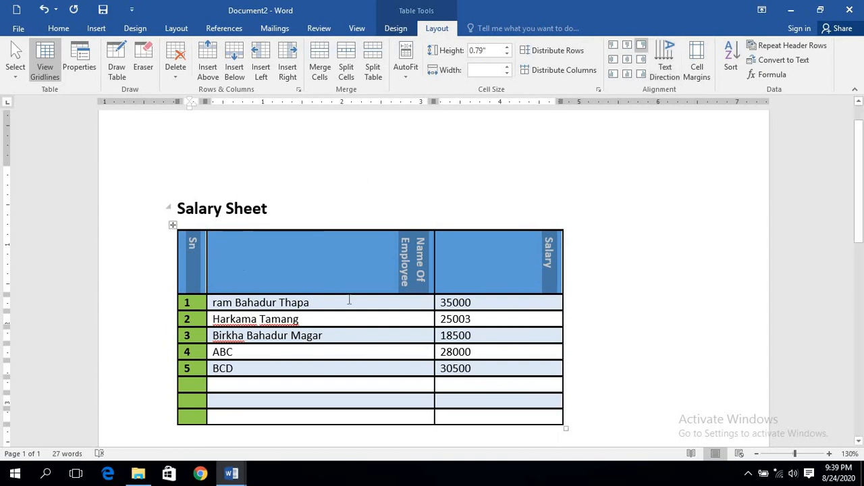
pyautogui.click(389, 278)
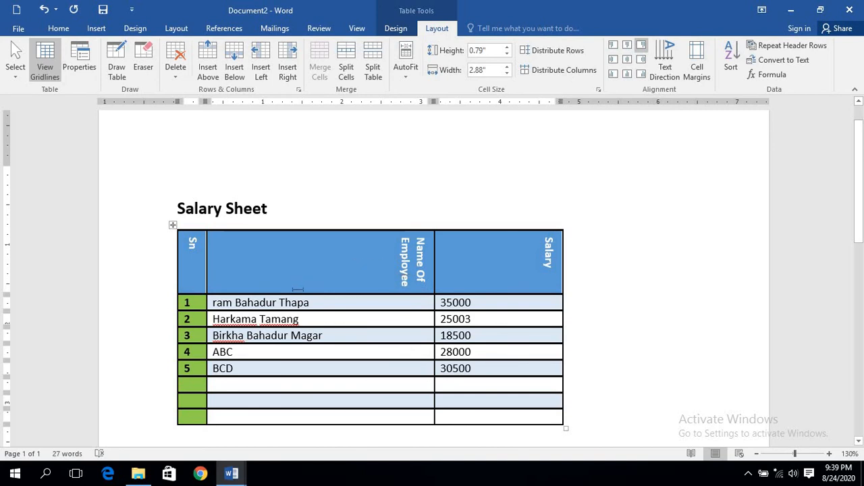
pyautogui.click(667, 67)
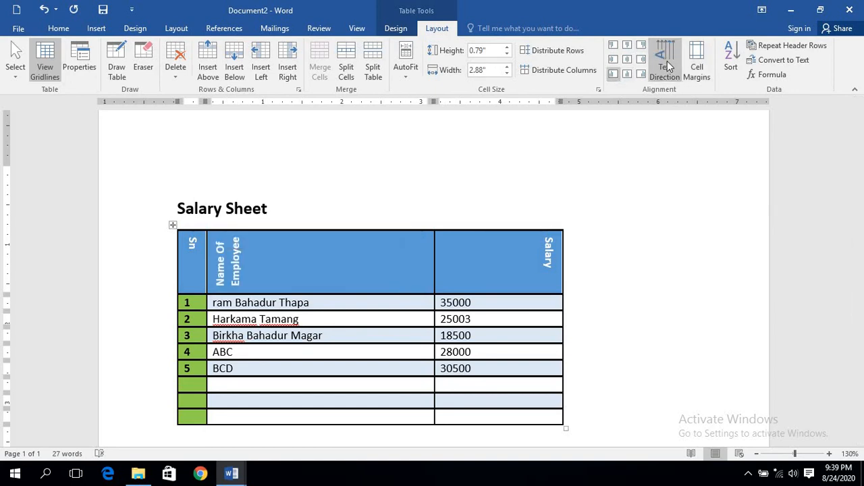
pyautogui.click(667, 67)
pyautogui.click(667, 68)
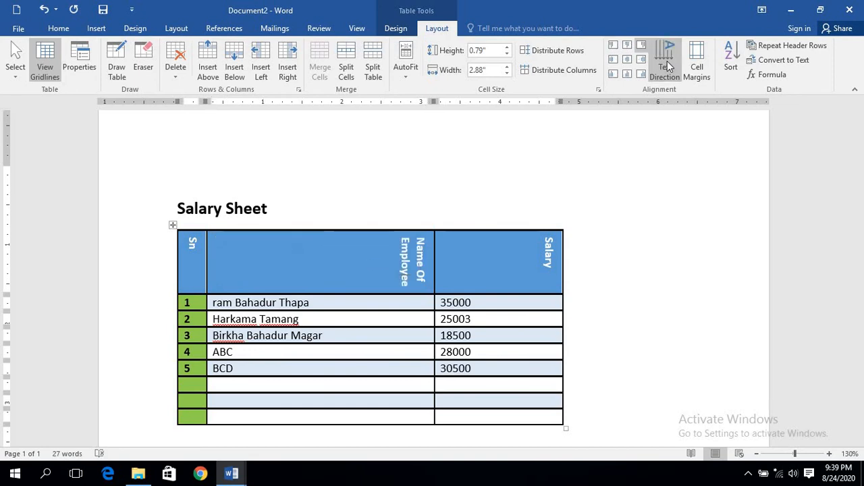
pyautogui.click(667, 67)
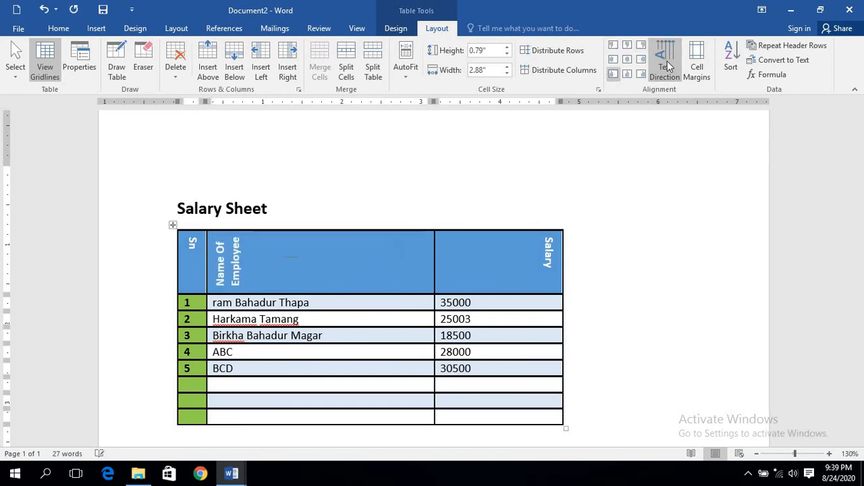
pyautogui.click(667, 68)
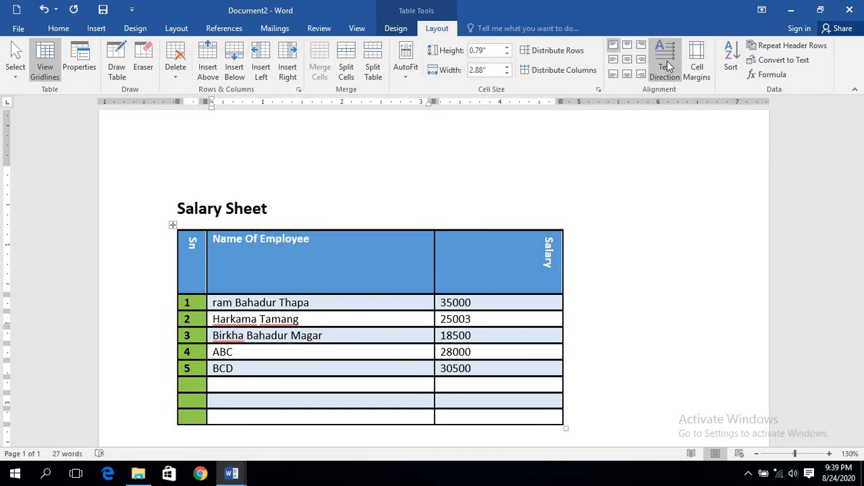
# - Make the Salary and Sn headers horizontal and drag the header row shorter
pyautogui.click(519, 240)
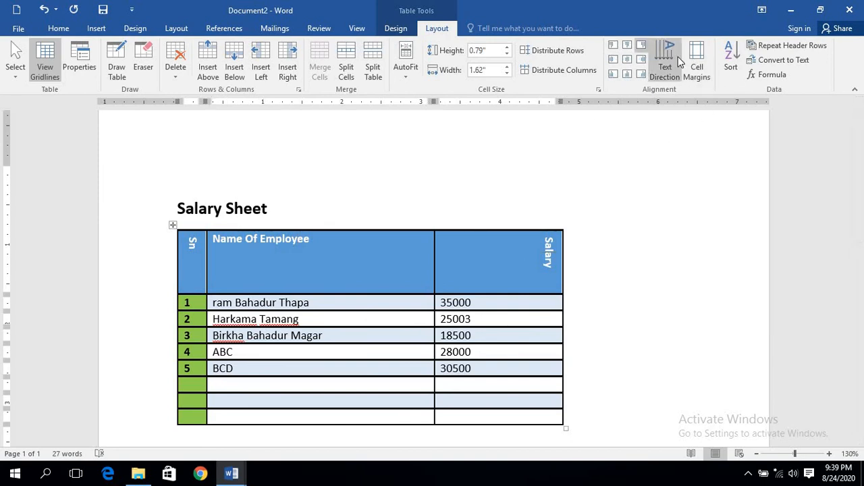
pyautogui.click(678, 62)
pyautogui.click(679, 62)
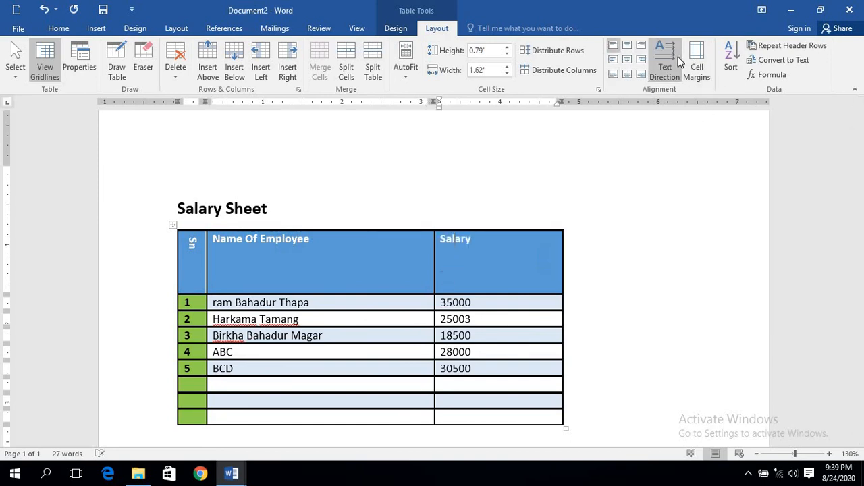
pyautogui.click(189, 251)
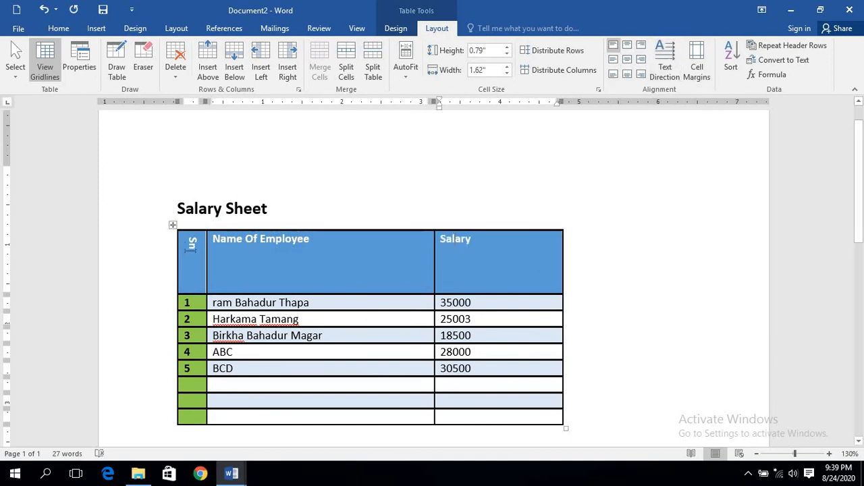
pyautogui.click(667, 59)
pyautogui.click(668, 59)
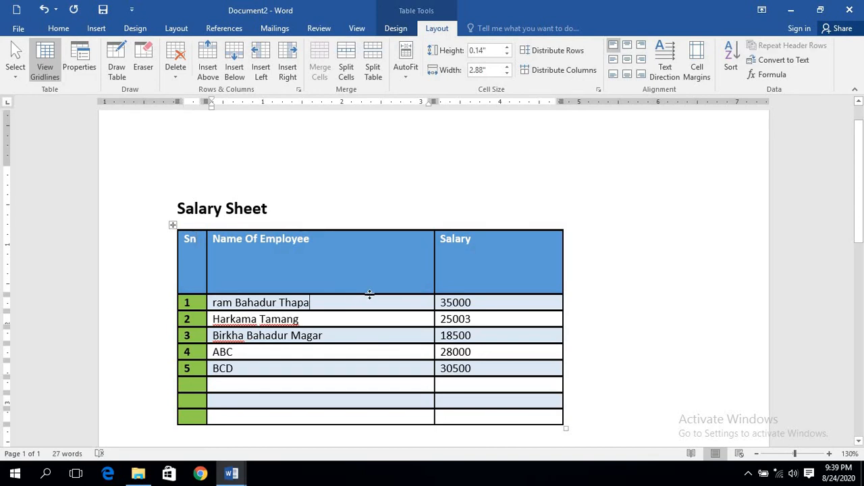
pyautogui.moveTo(370, 294); pyautogui.dragTo(376, 247)
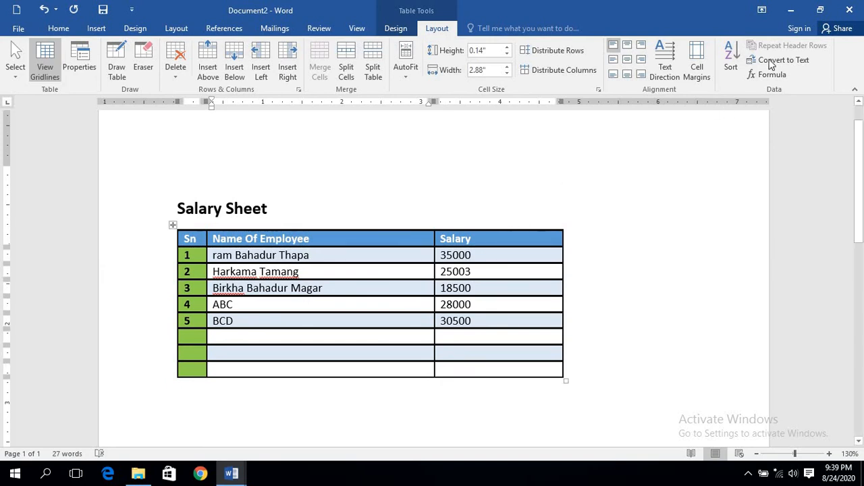
# - Set cell margins to 0" top/bottom and 0.08" left/right, then number row 6 as 6
pyautogui.click(699, 61)
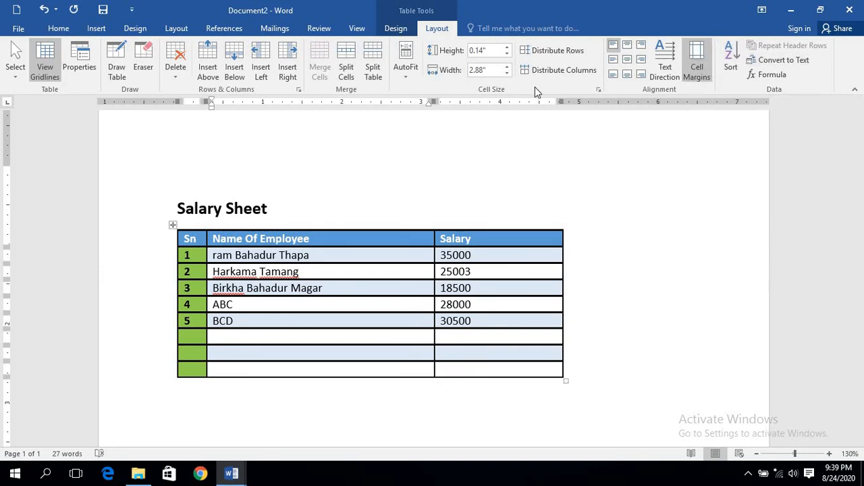
pyautogui.click(503, 284)
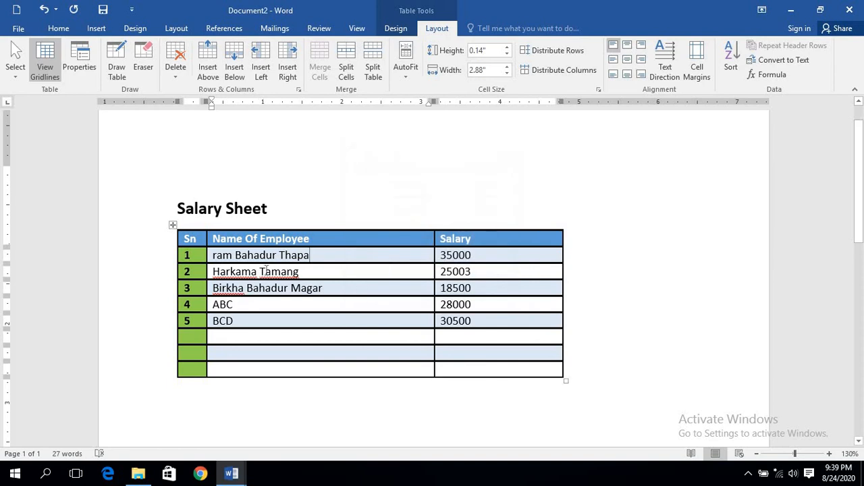
pyautogui.scroll(1, 245, 270)
pyautogui.scroll(-3, 229, 277)
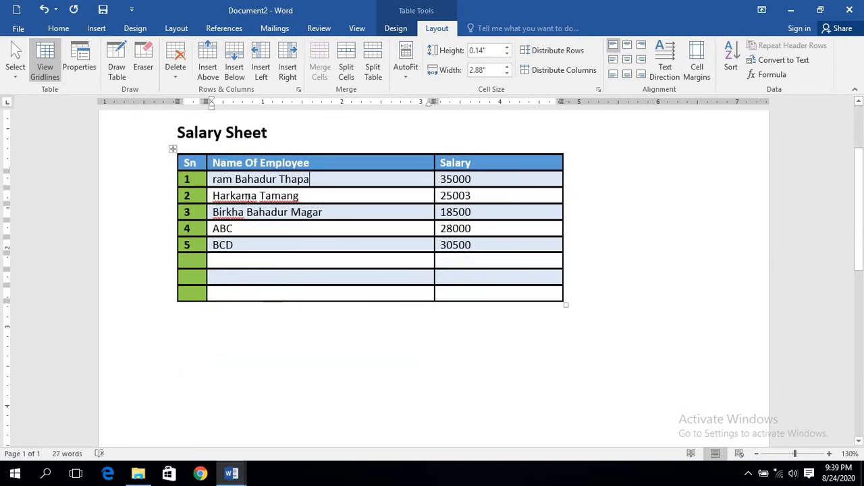
pyautogui.keyDown('ctrl'); pyautogui.scroll(5, 264, 211); pyautogui.keyUp('ctrl')
pyautogui.keyDown('ctrl'); pyautogui.scroll(2, 173, 223); pyautogui.keyUp('ctrl')
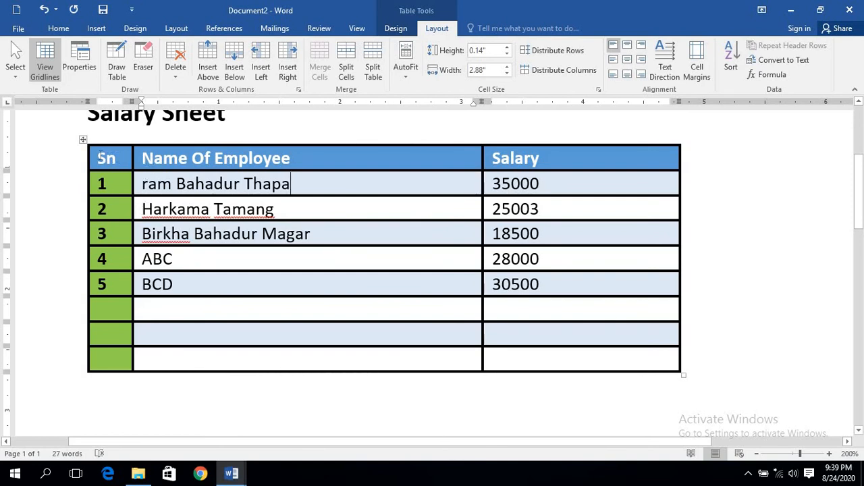
pyautogui.click(122, 157)
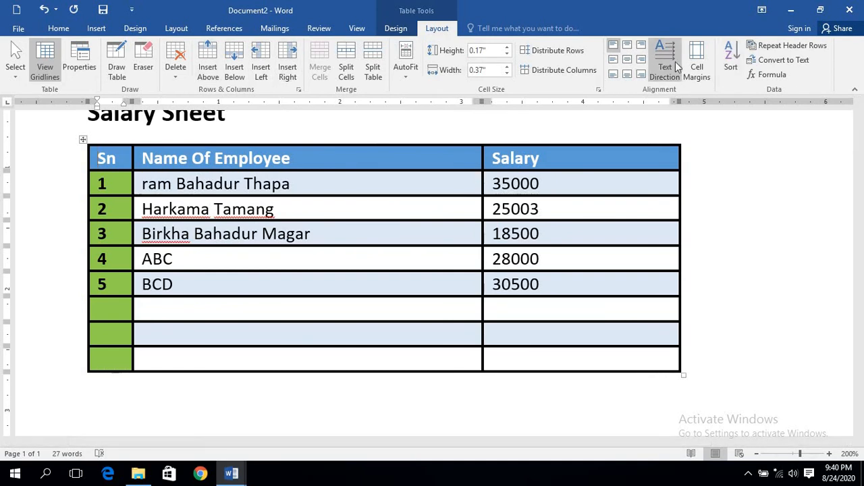
pyautogui.click(696, 64)
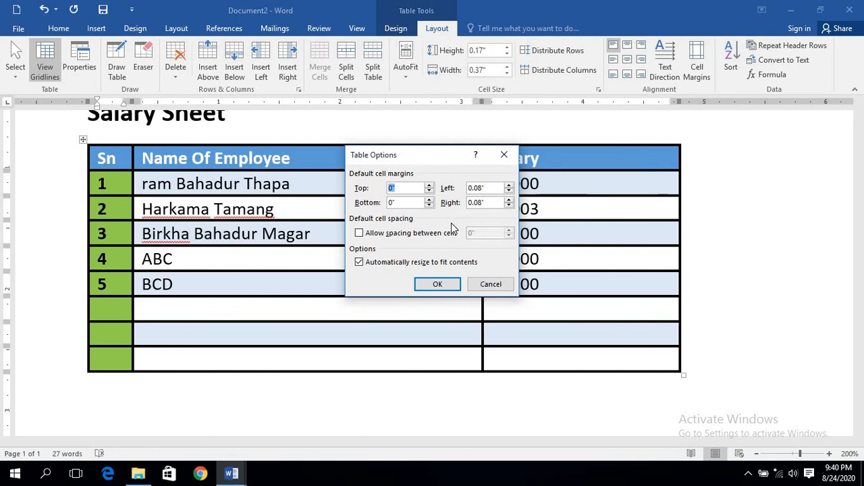
pyautogui.click(437, 285)
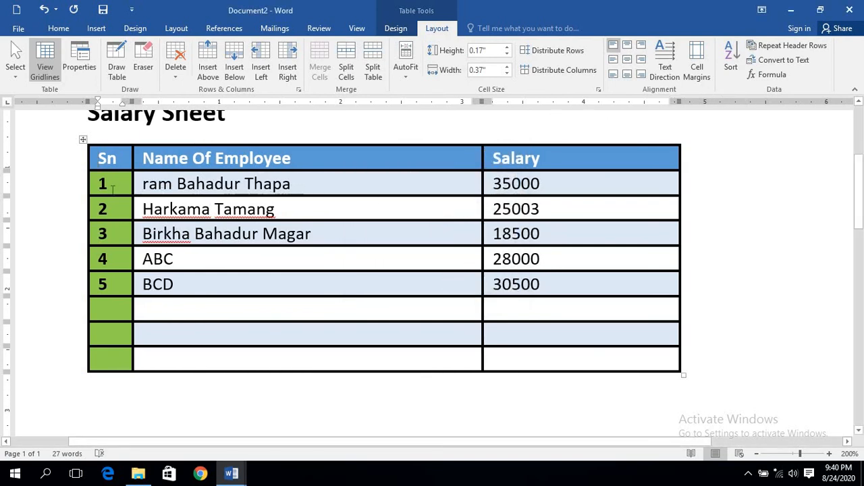
pyautogui.click(108, 309)
pyautogui.write('6')
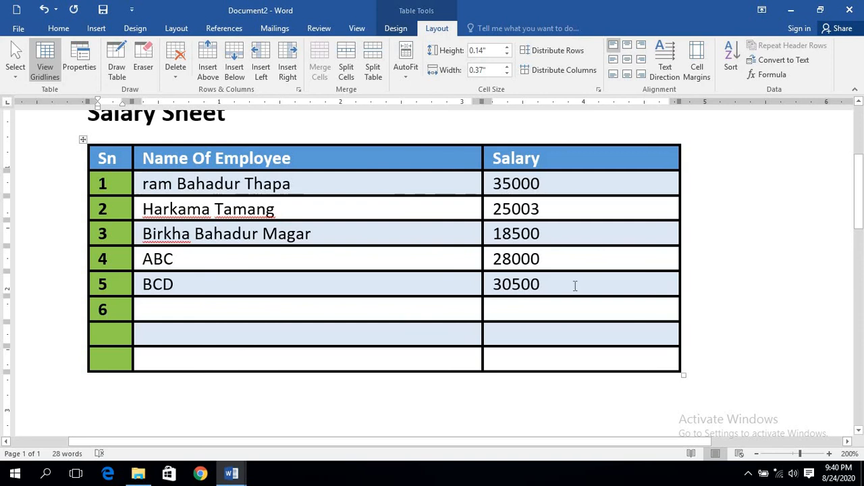
# - Enter CDE with salary 22300 in row 6
pyautogui.click(227, 309)
pyautogui.write('CDE')
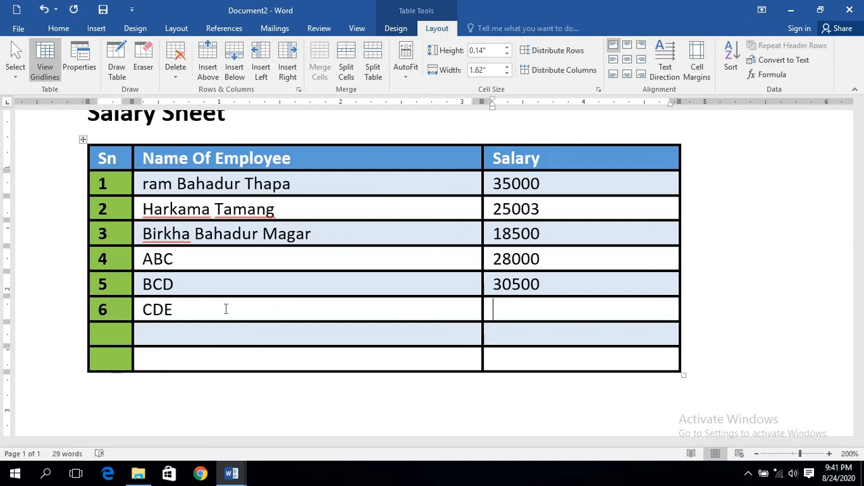
pyautogui.write('22300')
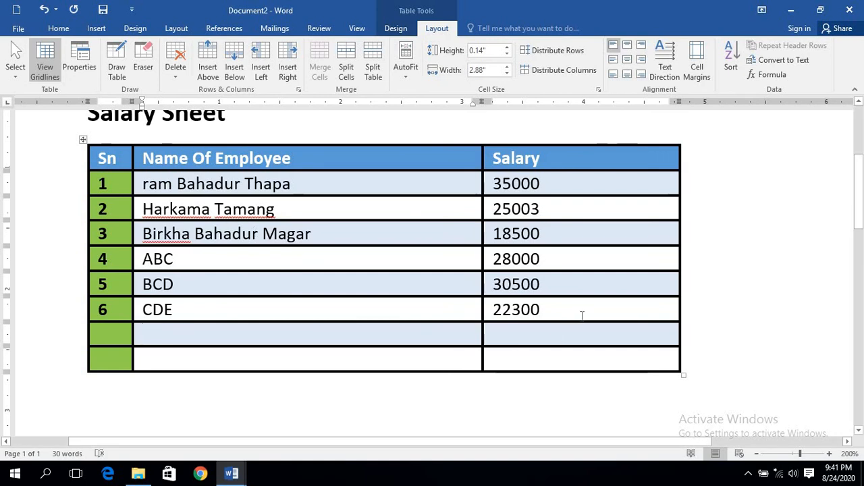
pyautogui.moveTo(558, 309); pyautogui.dragTo(165, 190)
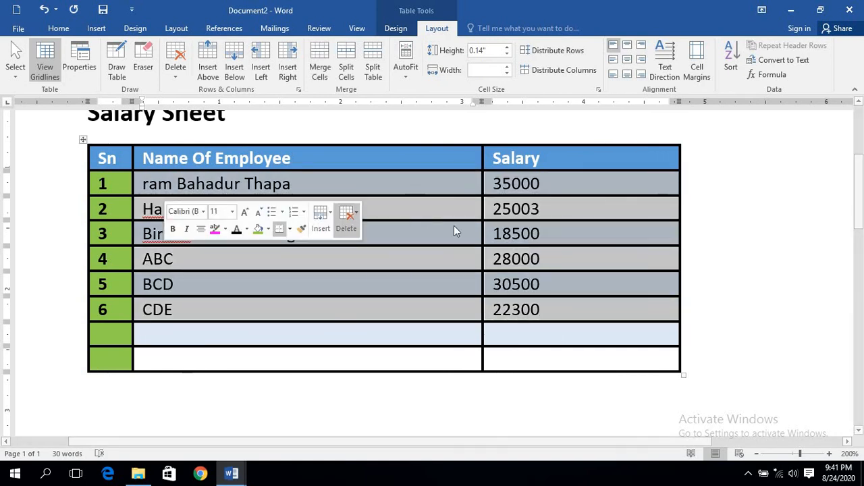
# - Capitalise the first letter of the first employee's name and select the six employee rows
pyautogui.click(146, 185)
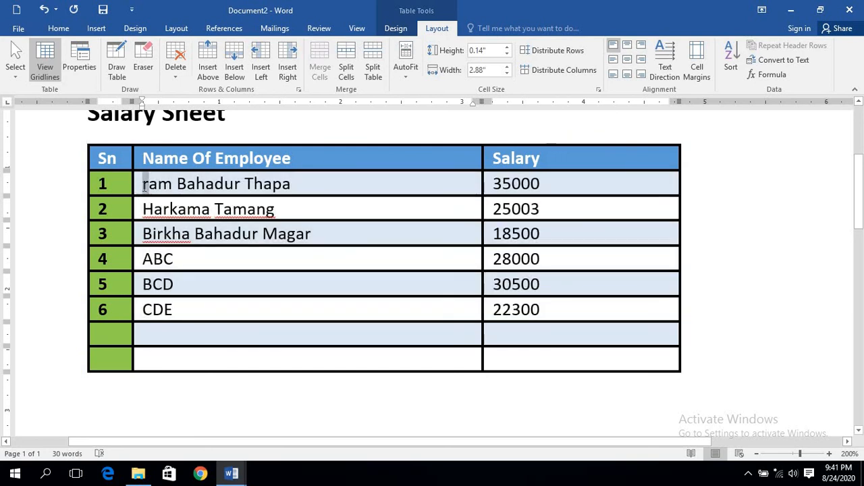
pyautogui.moveTo(143, 184); pyautogui.dragTo(149, 189)
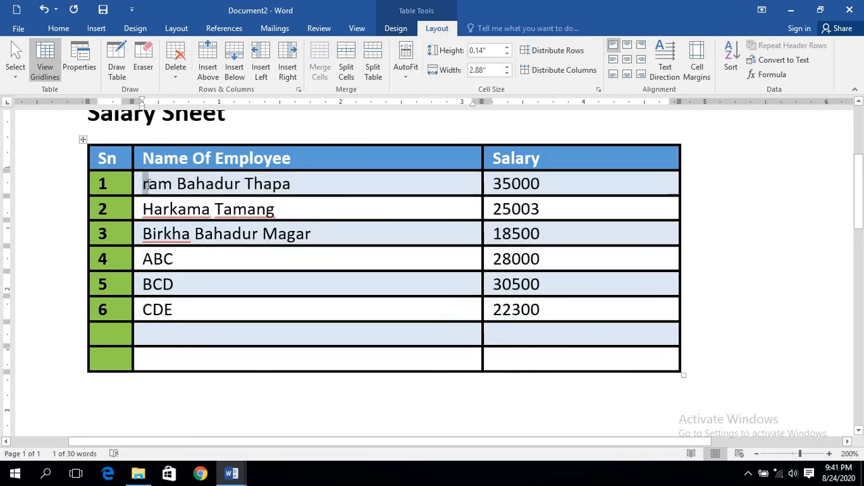
pyautogui.write('R')
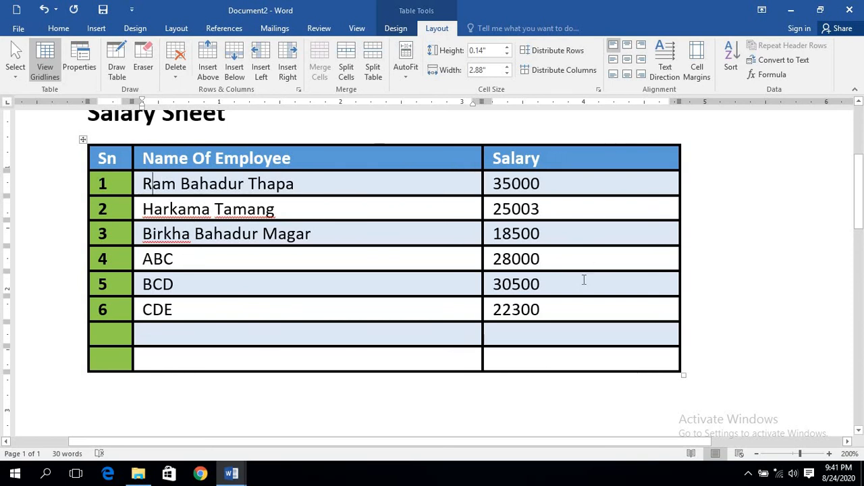
pyautogui.moveTo(578, 304); pyautogui.dragTo(131, 194)
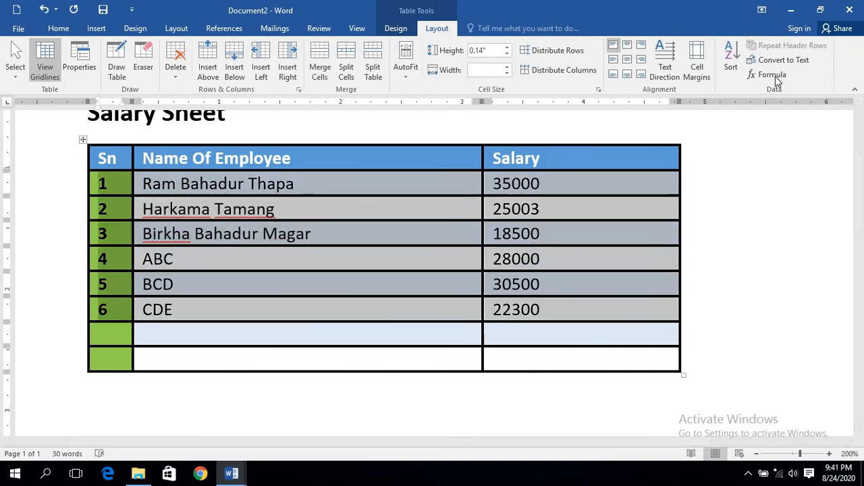
# - Open the Sort dialog for the six employee rows and sort by Column 2, the names
pyautogui.click(729, 68)
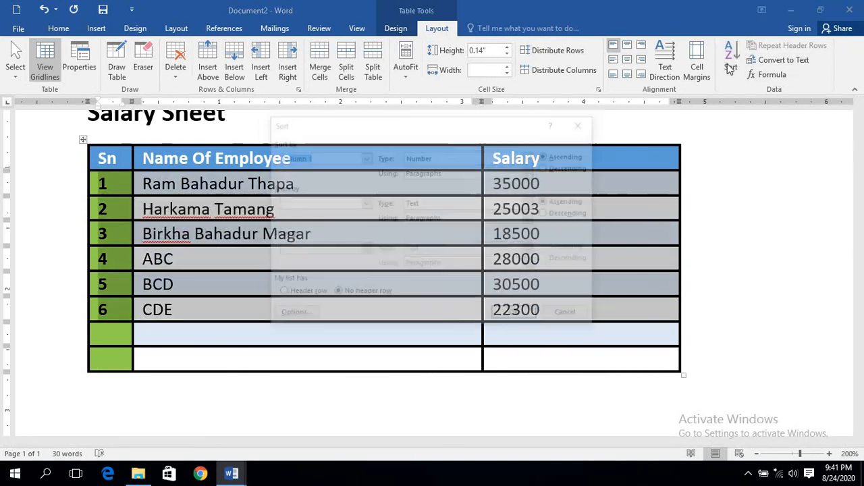
pyautogui.moveTo(482, 120); pyautogui.dragTo(628, 79)
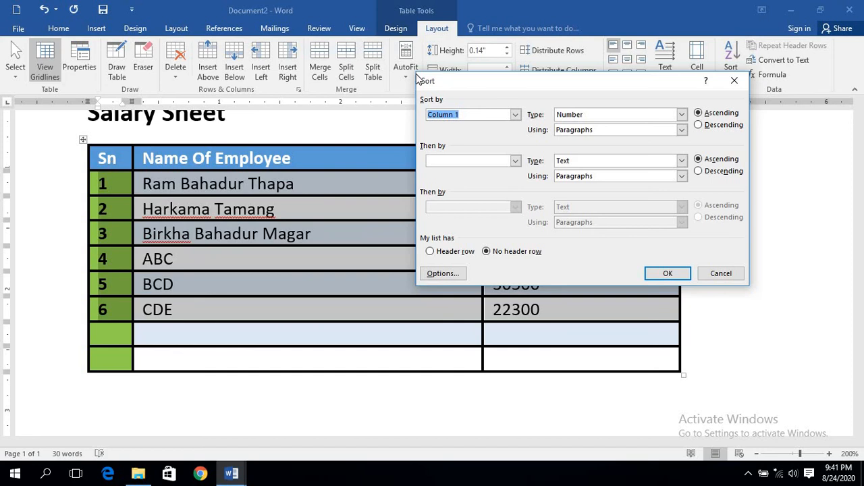
pyautogui.click(515, 116)
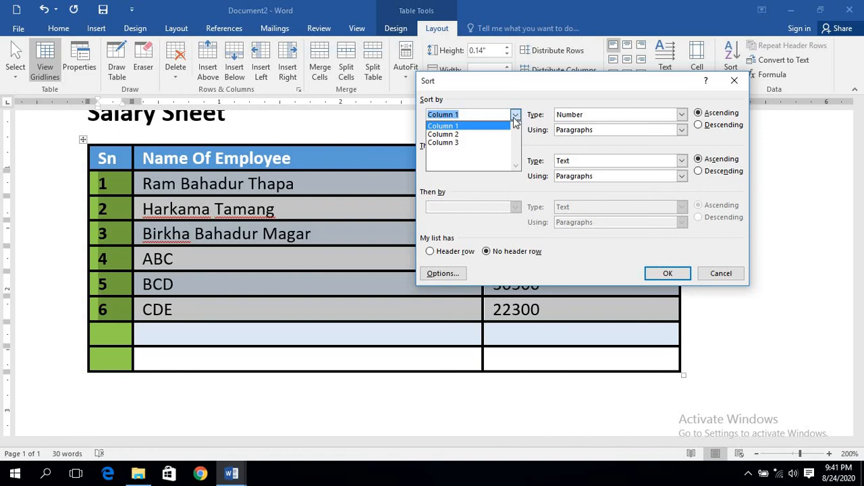
pyautogui.click(443, 135)
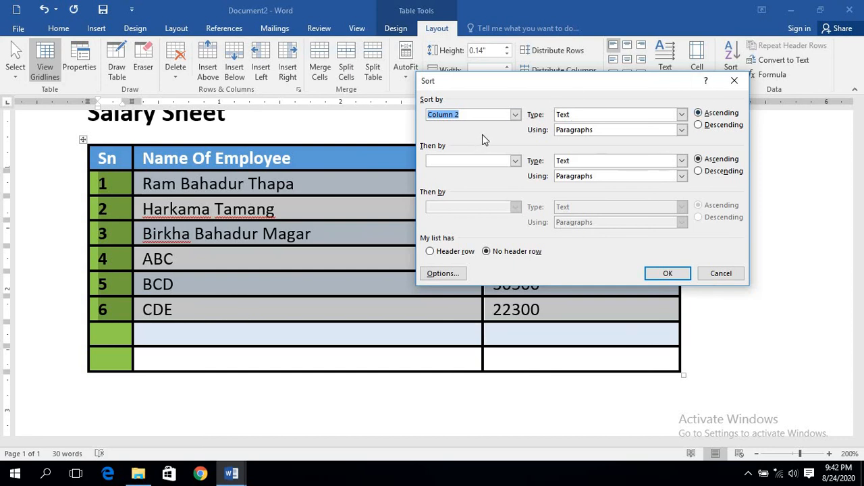
# - Sort the employee rows by Column 2 as Text, using Paragraphs, in Ascending order
pyautogui.click(624, 115)
pyautogui.click(624, 112)
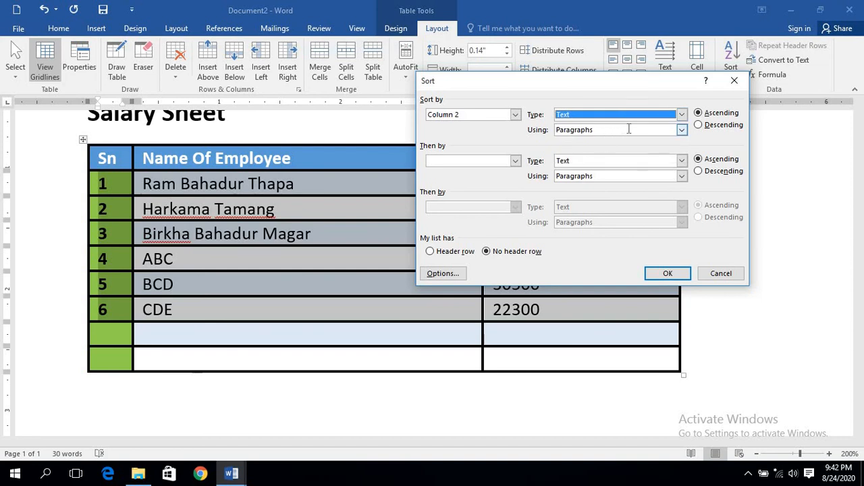
pyautogui.click(682, 132)
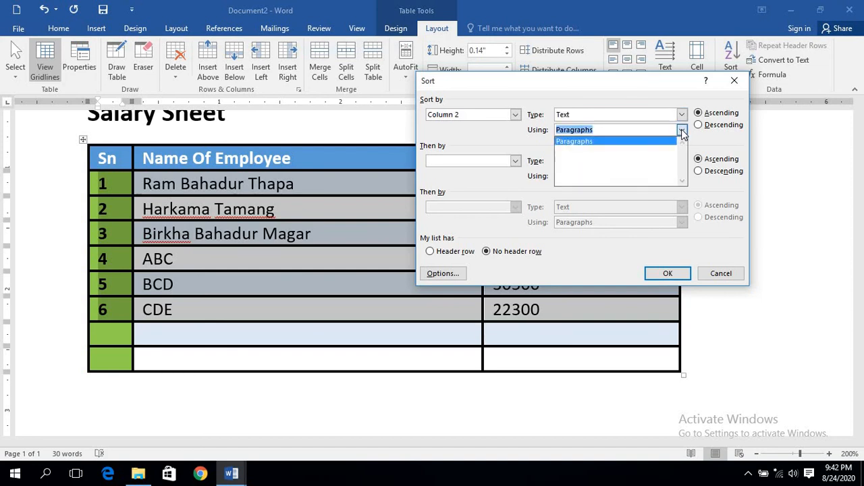
pyautogui.click(683, 133)
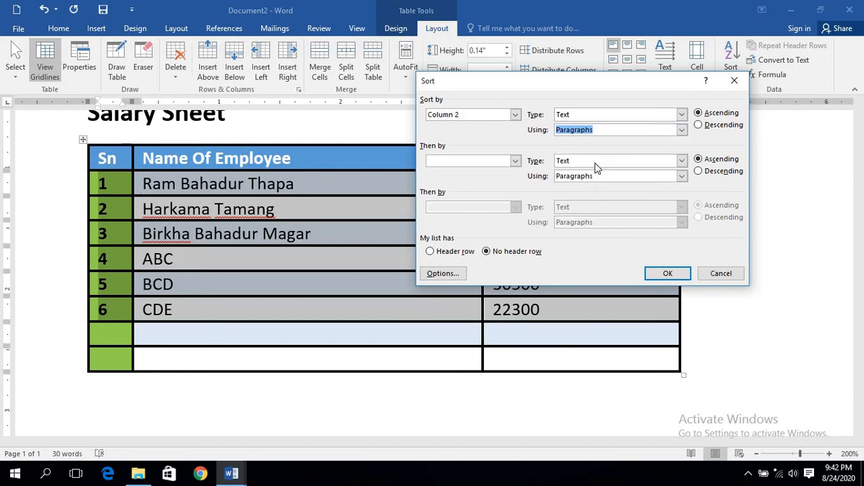
pyautogui.click(682, 161)
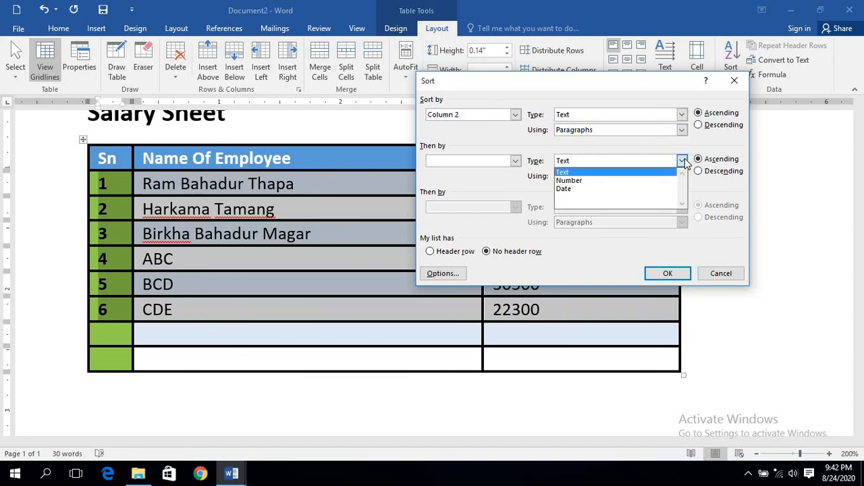
pyautogui.click(594, 173)
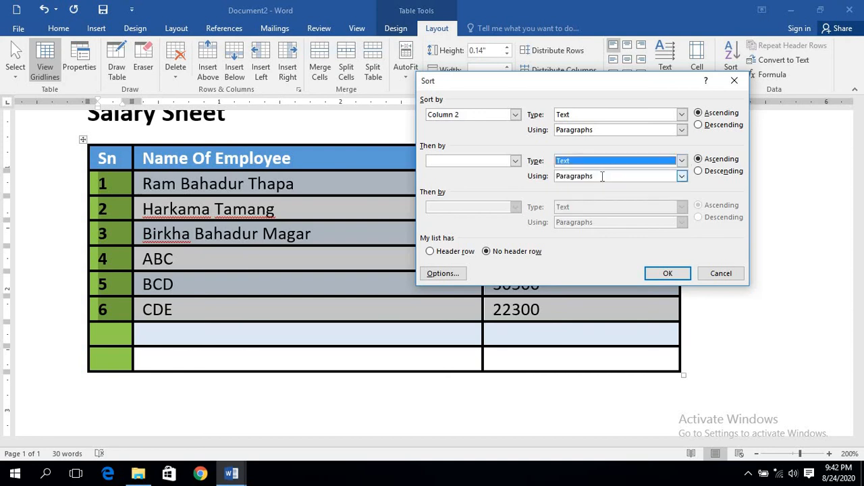
pyautogui.click(670, 272)
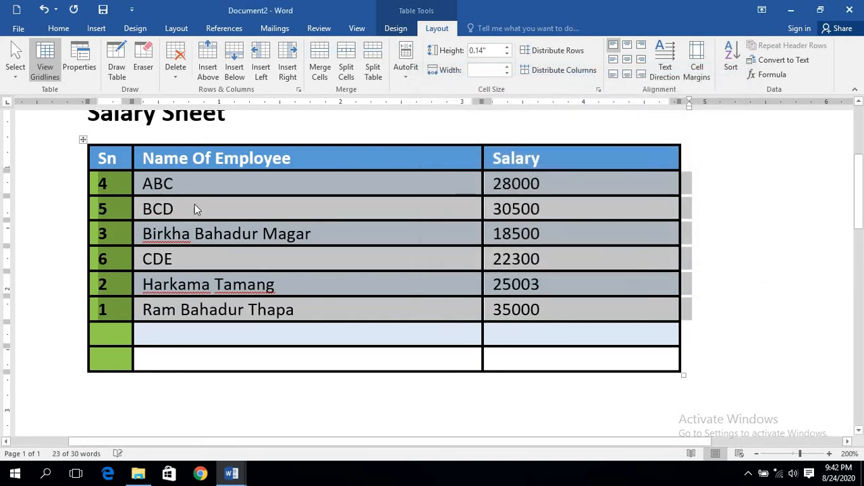
pyautogui.click(171, 191)
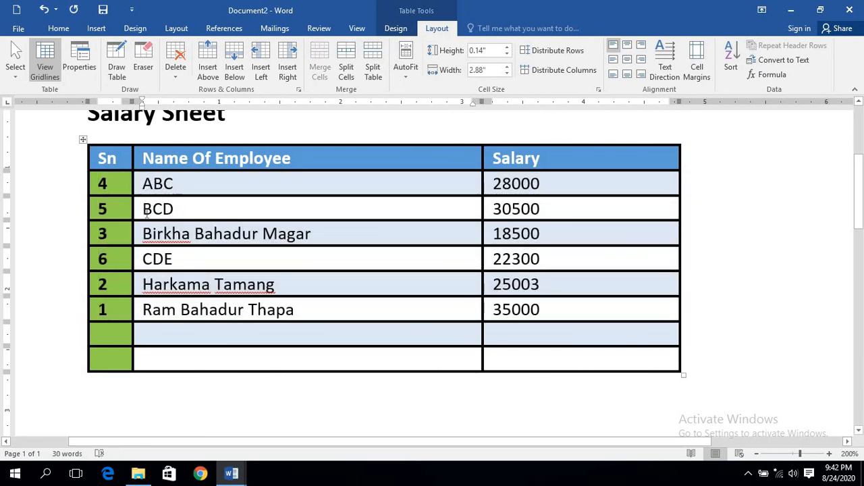
pyautogui.moveTo(143, 210); pyautogui.dragTo(157, 210)
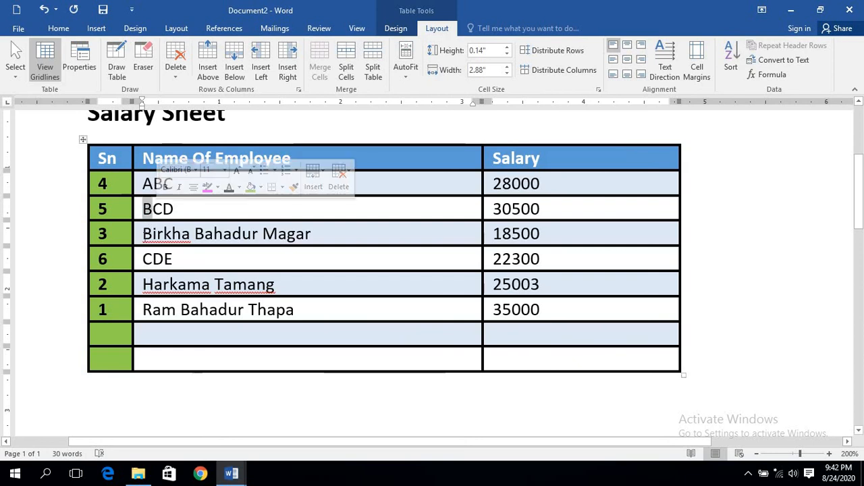
pyautogui.click(146, 220)
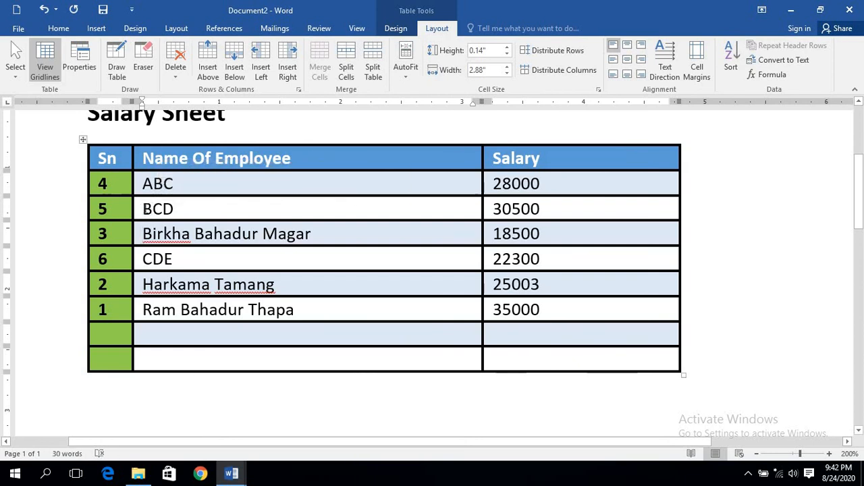
pyautogui.moveTo(143, 209); pyautogui.dragTo(157, 235)
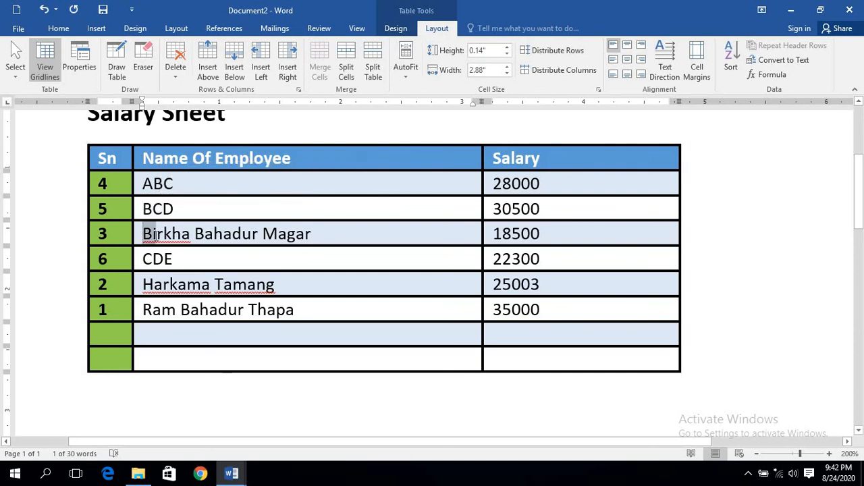
pyautogui.click(146, 210)
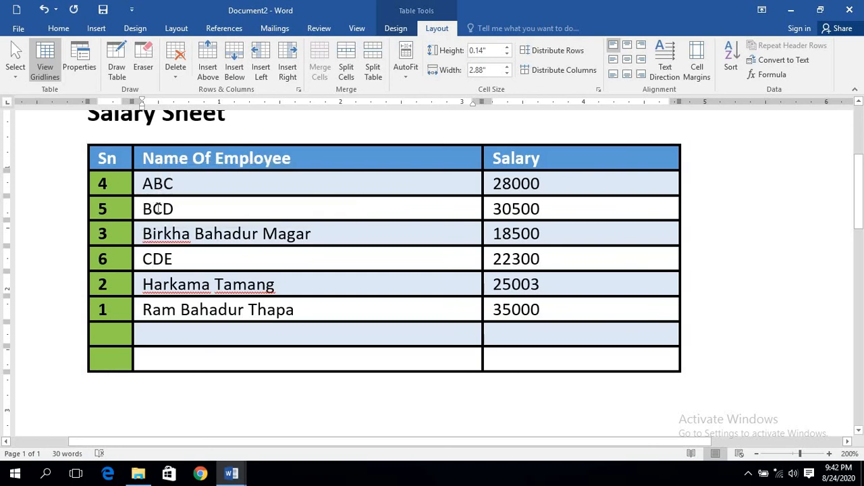
pyautogui.moveTo(153, 210); pyautogui.dragTo(158, 234)
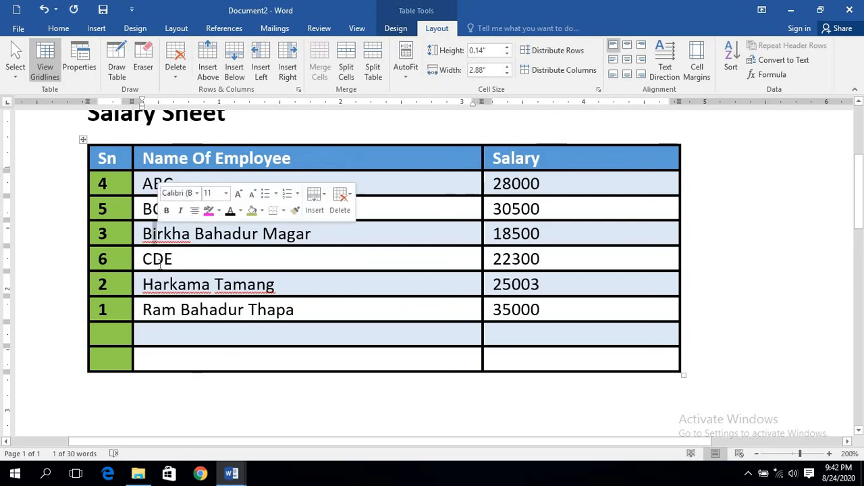
pyautogui.click(143, 261)
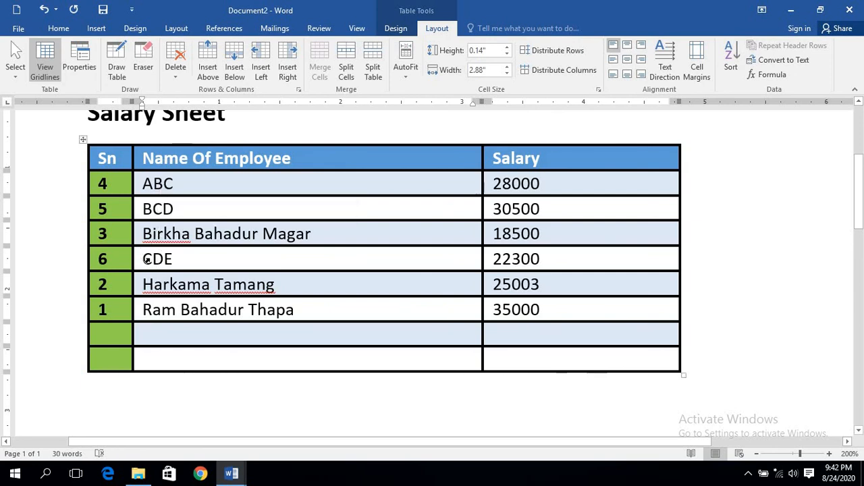
pyautogui.click(137, 261)
pyautogui.click(147, 286)
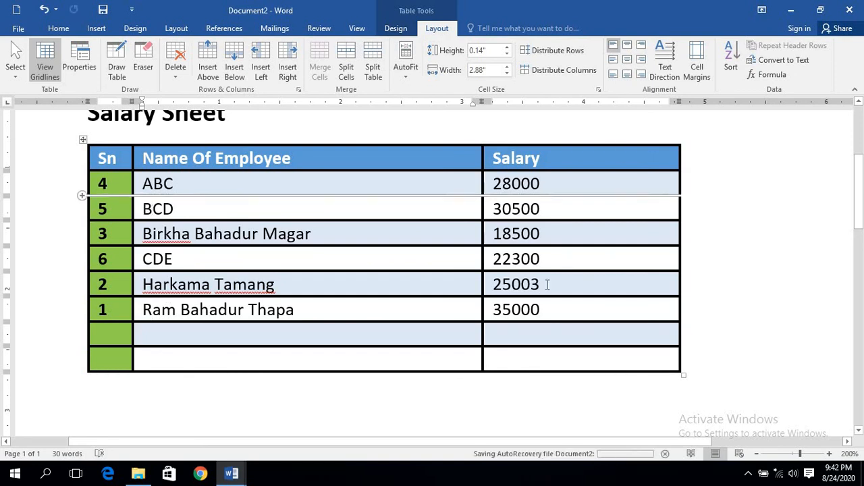
pyautogui.moveTo(415, 281); pyautogui.dragTo(81, 189)
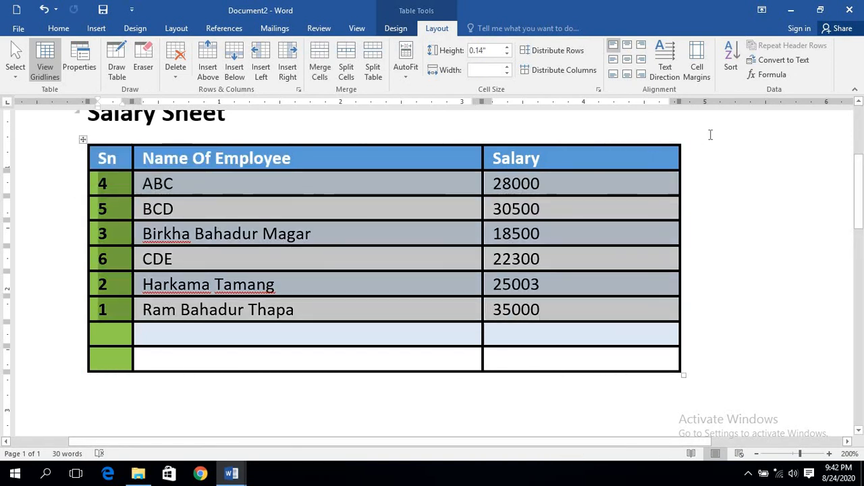
# - Sort the rows by Column 3 as Number, ascending, so 18500 comes first
pyautogui.click(730, 57)
pyautogui.moveTo(621, 76); pyautogui.dragTo(644, 65)
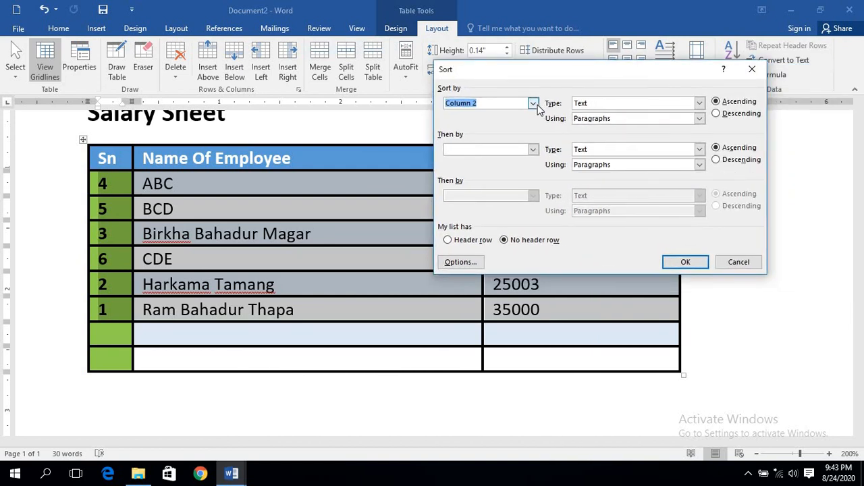
pyautogui.click(533, 102)
pyautogui.click(489, 132)
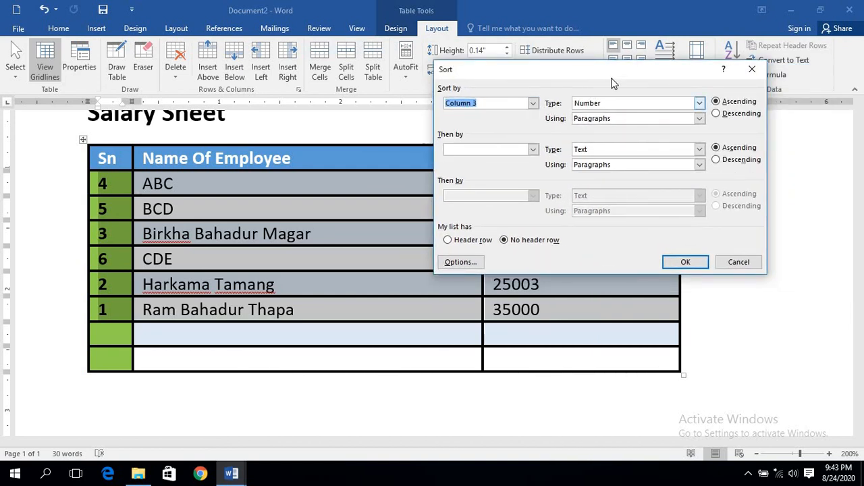
pyautogui.moveTo(610, 76); pyautogui.dragTo(307, 58)
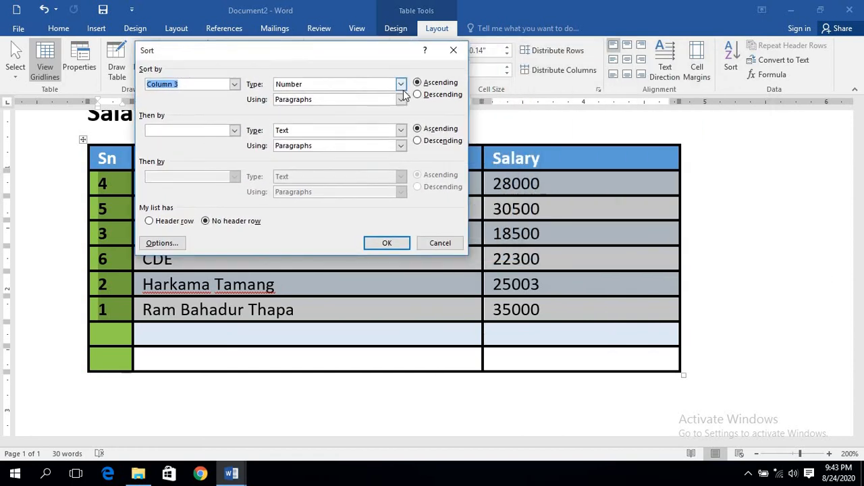
pyautogui.click(401, 87)
pyautogui.click(373, 102)
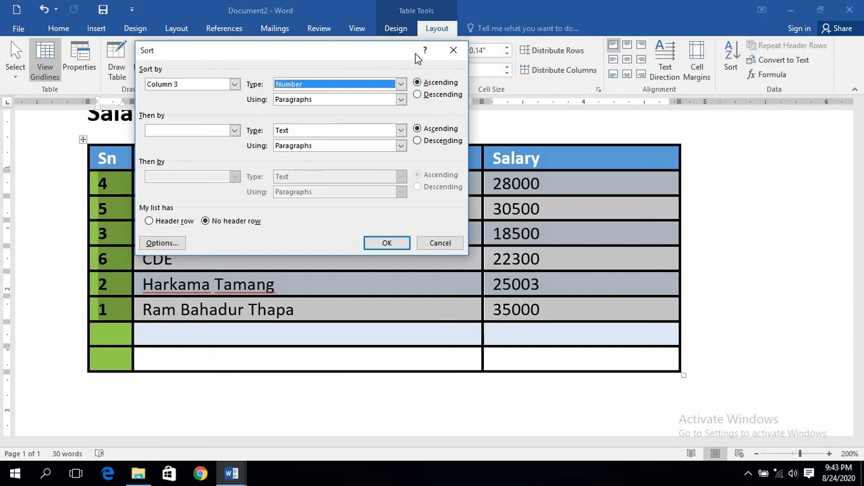
pyautogui.click(386, 245)
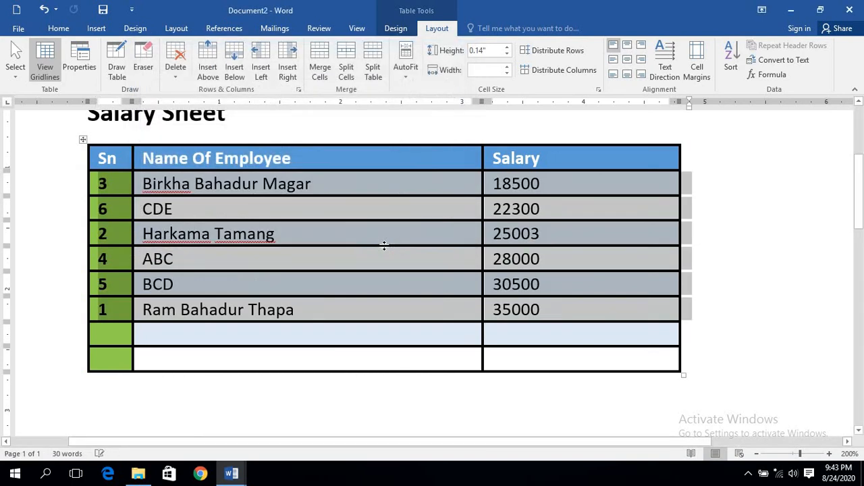
pyautogui.click(530, 260)
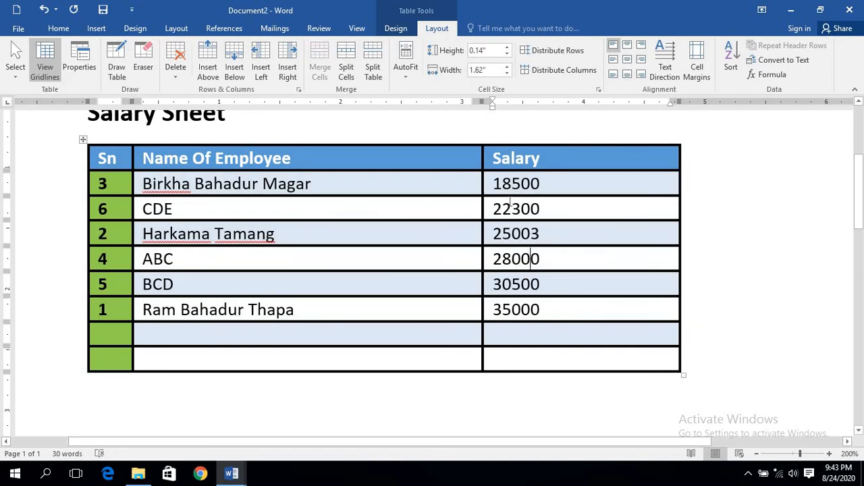
pyautogui.moveTo(494, 185); pyautogui.dragTo(512, 311)
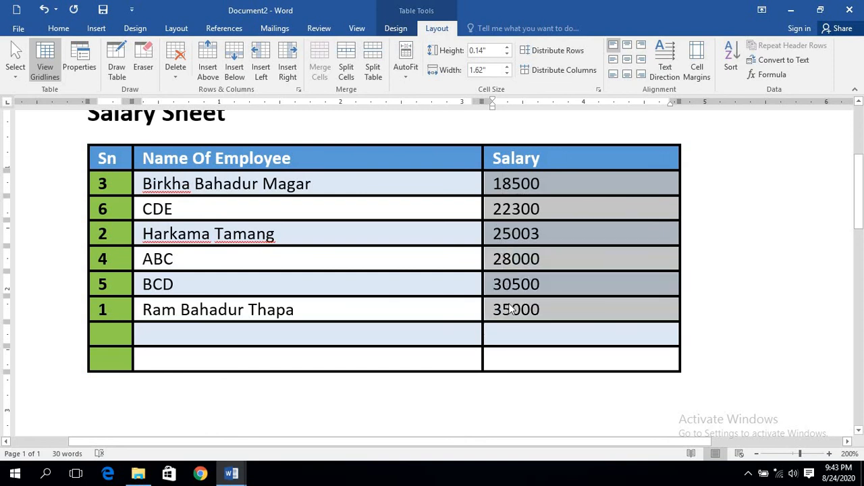
pyautogui.click(413, 227)
pyautogui.click(531, 209)
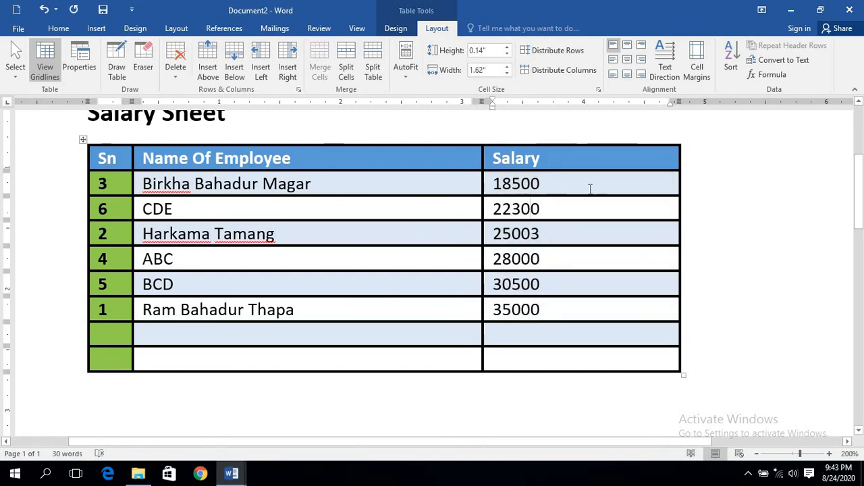
pyautogui.click(781, 63)
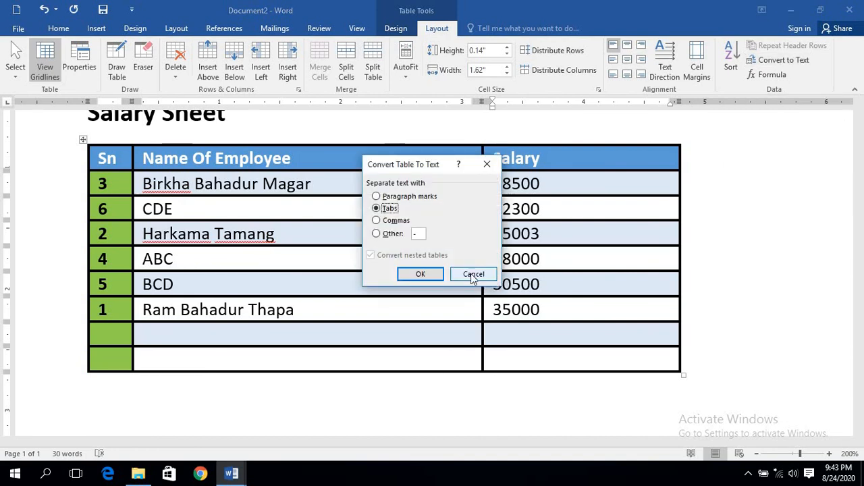
pyautogui.click(473, 277)
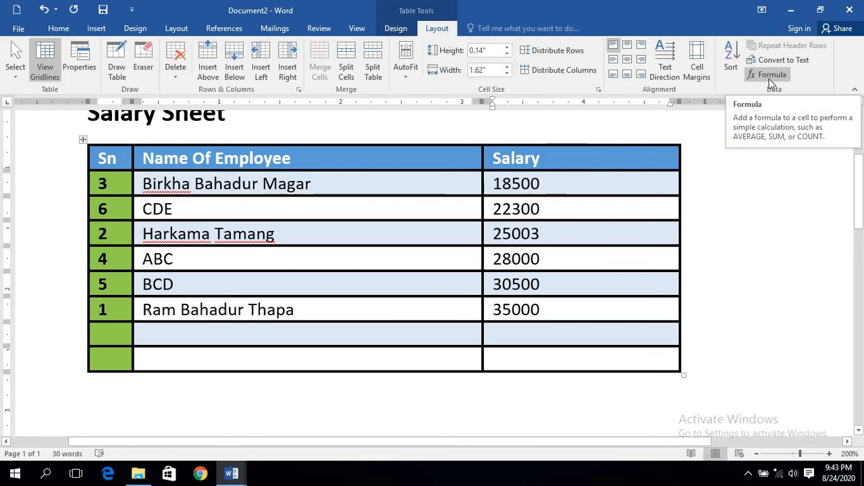
# - Merge the Sn and name cells of the first blank row
pyautogui.click(520, 333)
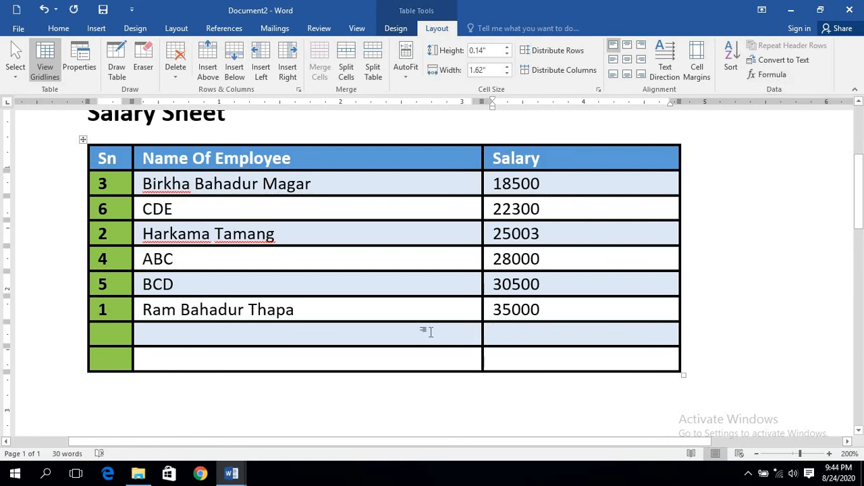
pyautogui.click(430, 331)
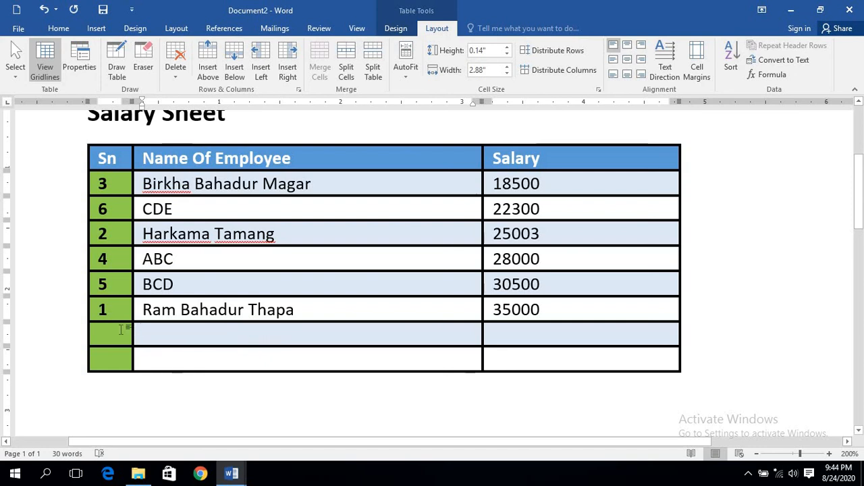
pyautogui.moveTo(122, 329); pyautogui.dragTo(270, 332)
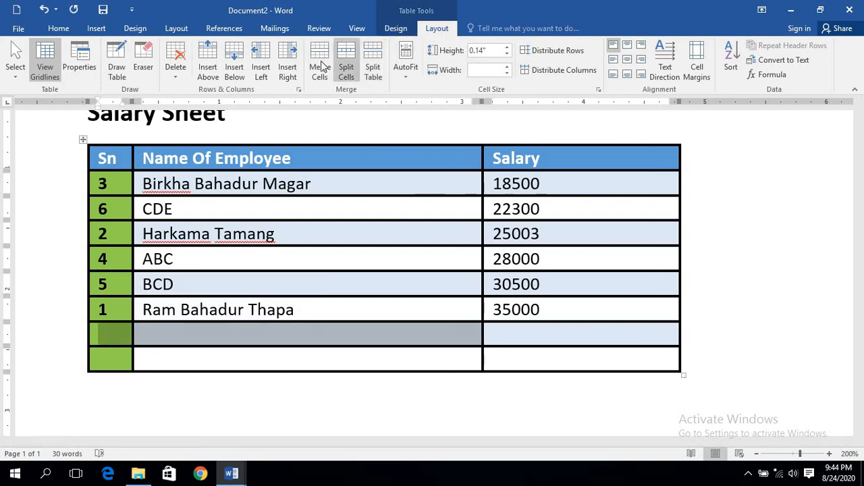
pyautogui.click(321, 66)
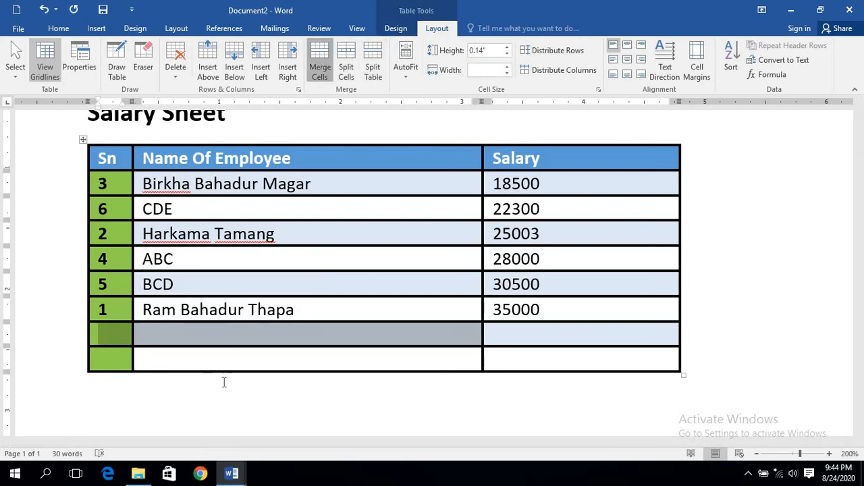
# - Type Total in the merged cell and align it center right
pyautogui.click(247, 331)
pyautogui.write('Total')
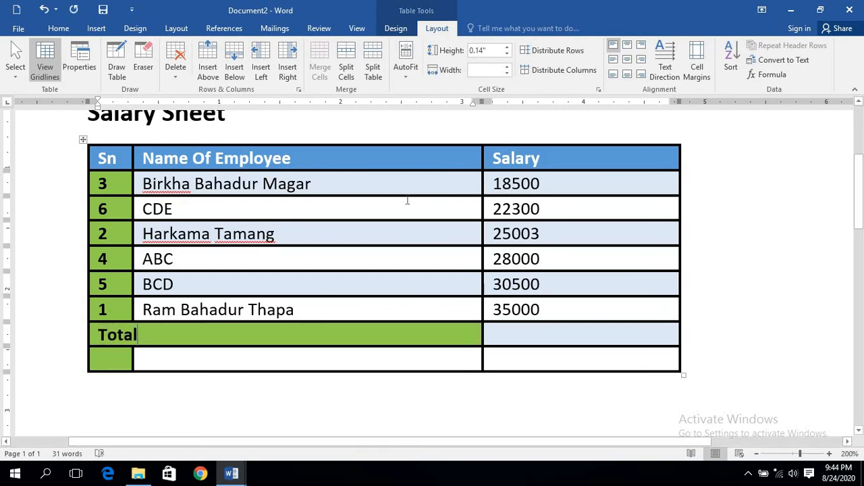
pyautogui.click(642, 75)
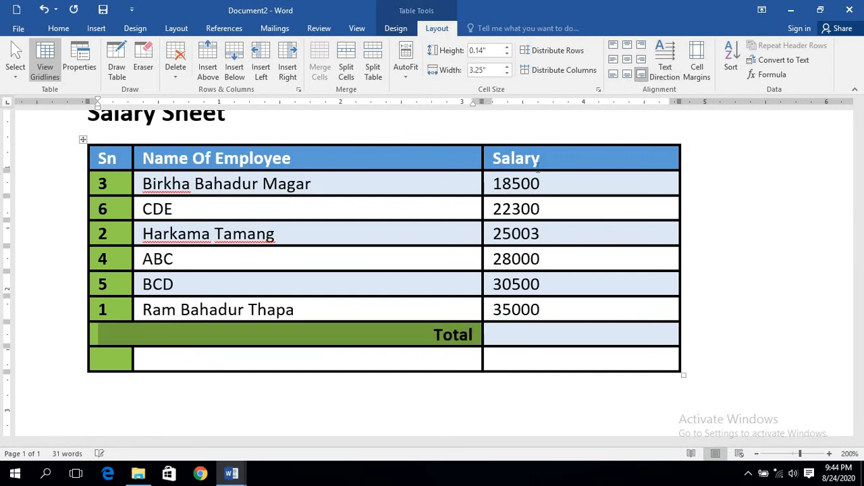
# - Insert a =SUM(ABOVE) formula in the Salary cell beside Total, giving 159303
pyautogui.click(553, 338)
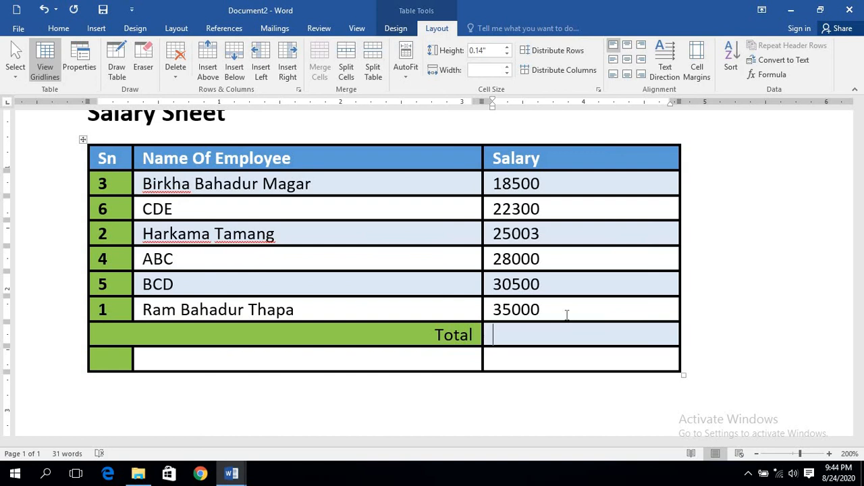
pyautogui.click(765, 75)
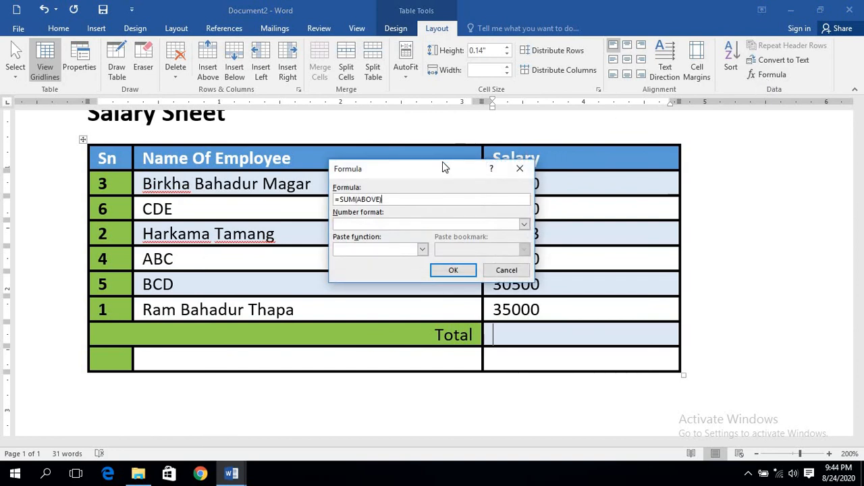
pyautogui.moveTo(444, 168); pyautogui.dragTo(708, 125)
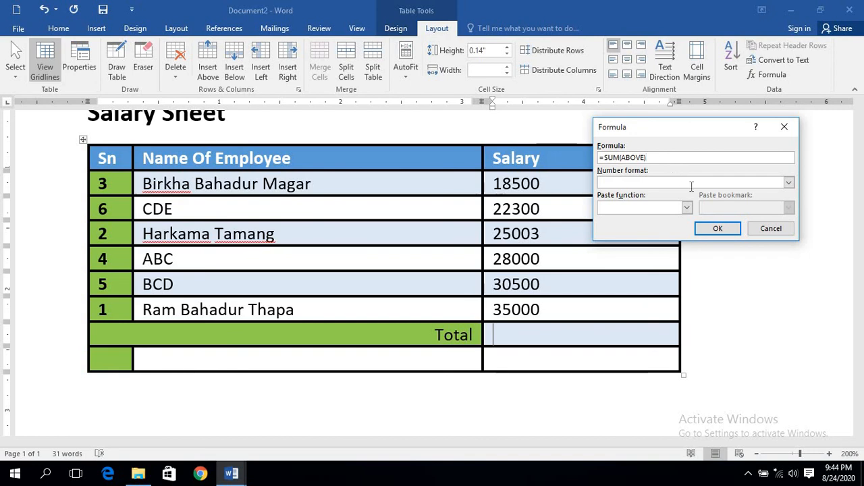
pyautogui.click(717, 229)
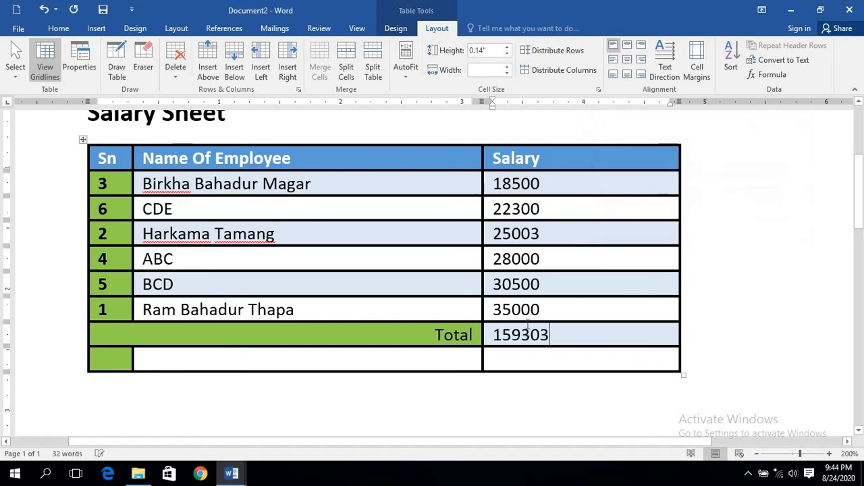
# - Select CDE's 22300 salary and begin overwriting it with 28
pyautogui.moveTo(534, 332); pyautogui.dragTo(506, 186)
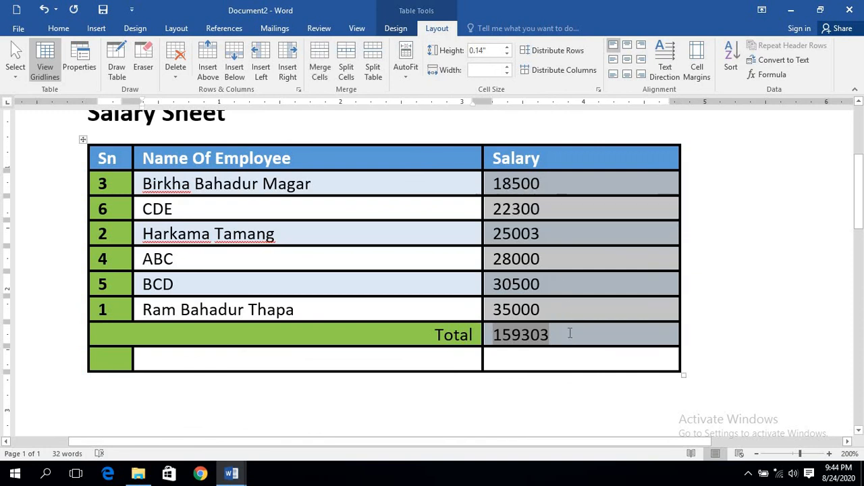
pyautogui.click(555, 261)
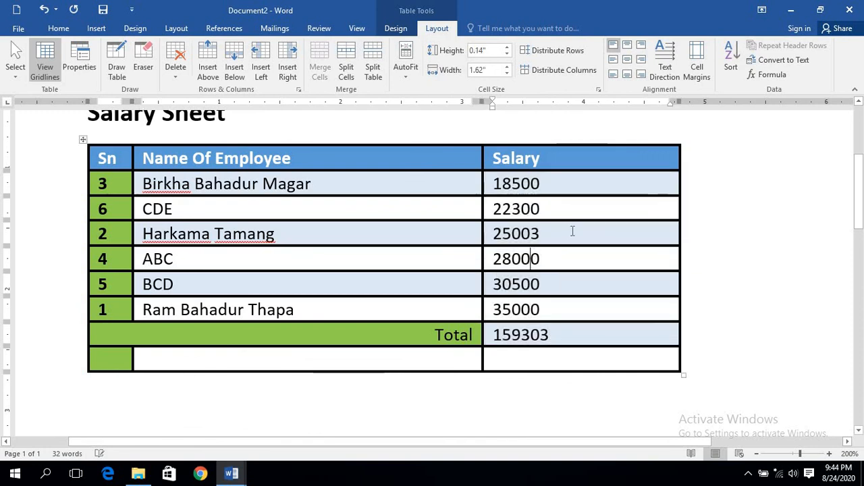
pyautogui.click(560, 261)
pyautogui.moveTo(542, 210); pyautogui.dragTo(512, 211)
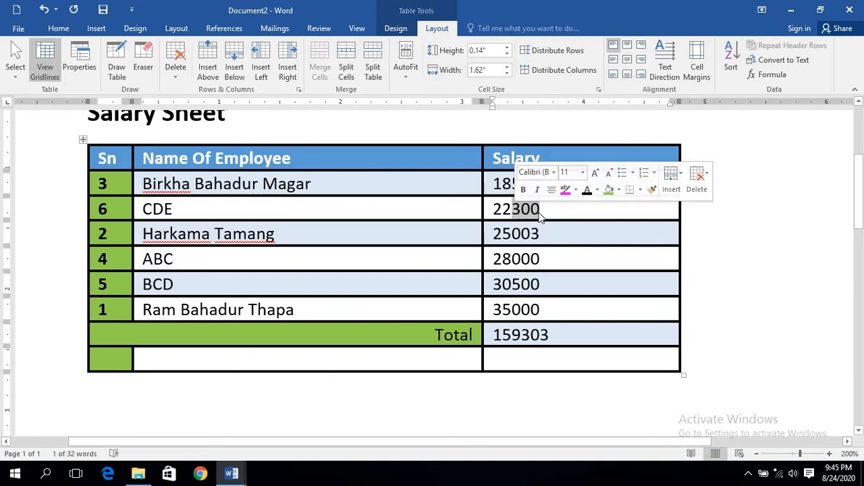
pyautogui.click(559, 206)
pyautogui.moveTo(542, 209); pyautogui.dragTo(489, 213)
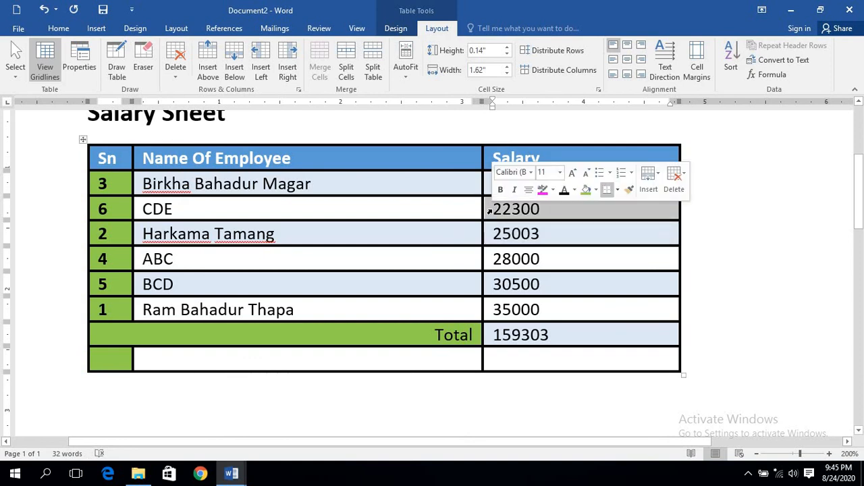
pyautogui.write('28')
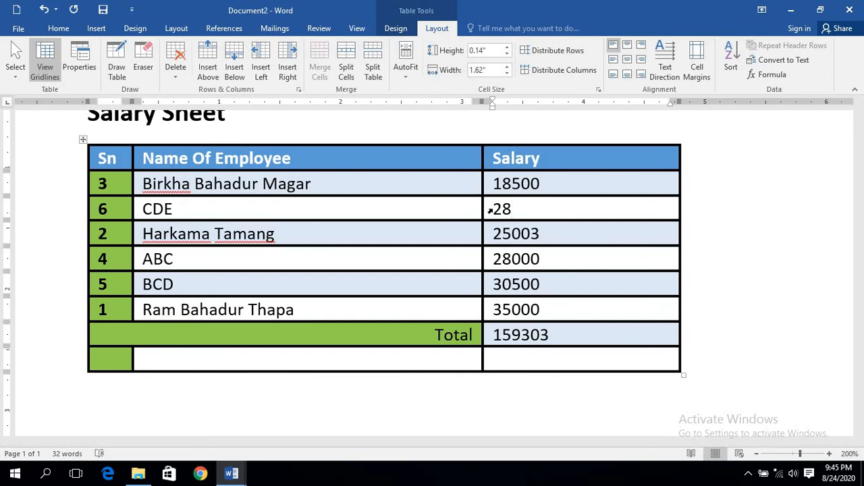
# - Finish CDE's salary as 28000 and update the Total field to 165003
pyautogui.write('000')
pyautogui.click(546, 334)
pyautogui.click(573, 337)
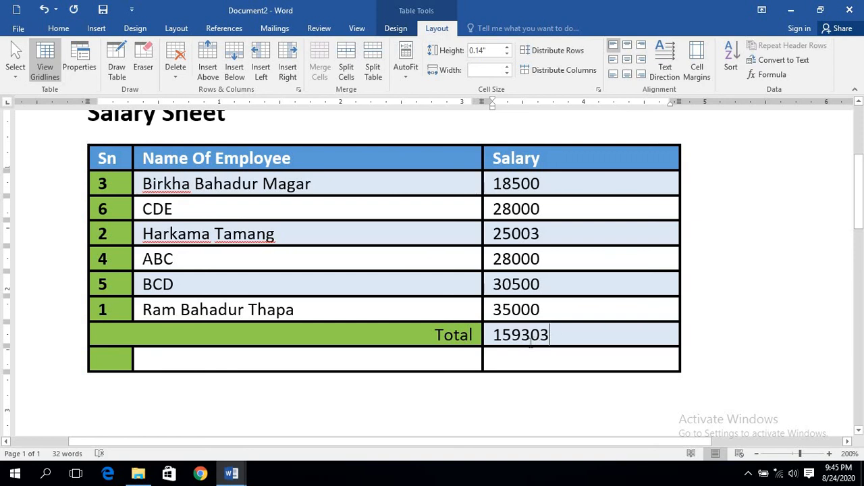
pyautogui.moveTo(559, 338); pyautogui.dragTo(490, 340)
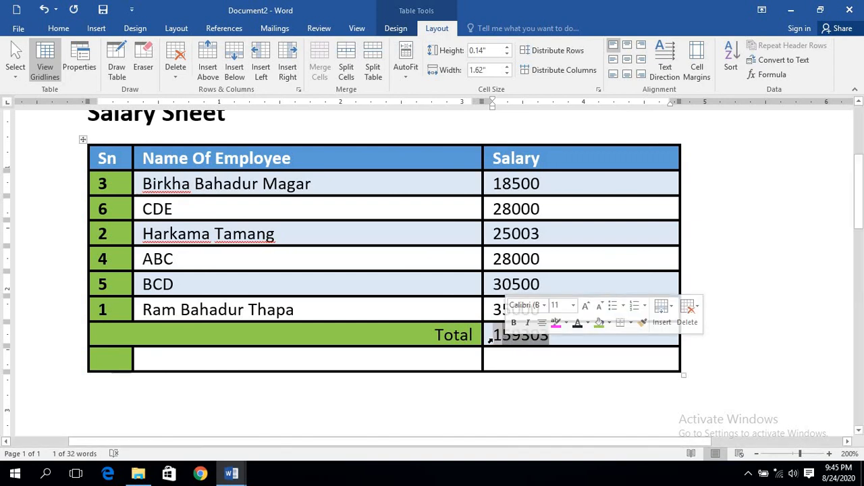
pyautogui.rightClick(500, 341)
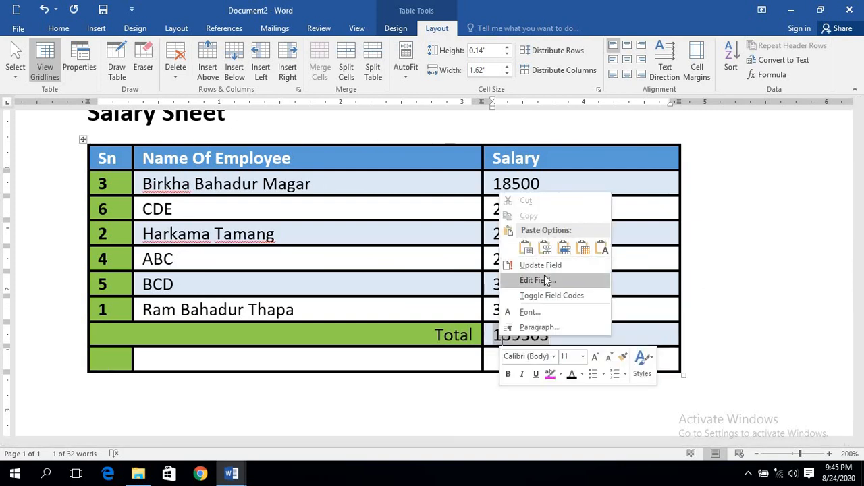
pyautogui.click(554, 269)
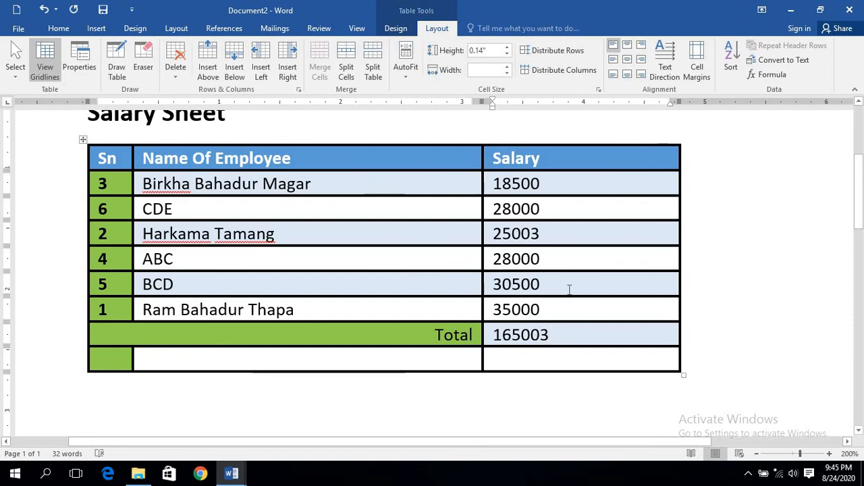
# - Replace BCD's salary 30500 with 10000
pyautogui.moveTo(503, 297); pyautogui.dragTo(500, 290)
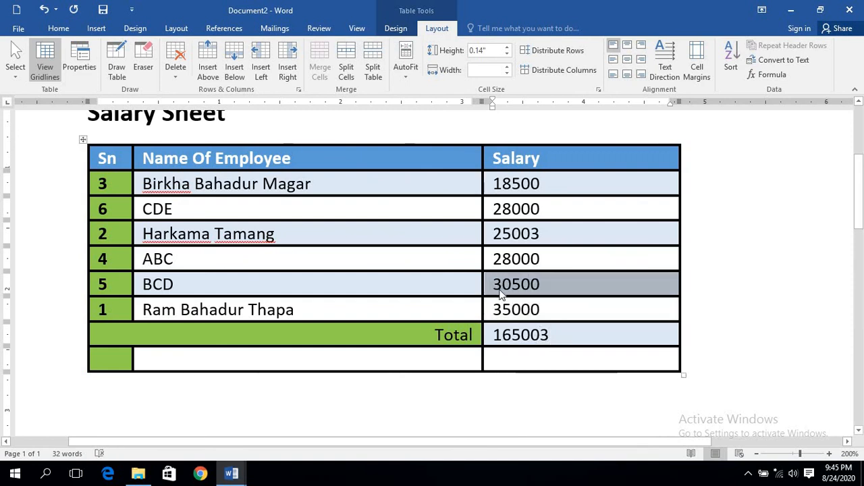
pyautogui.write('100')
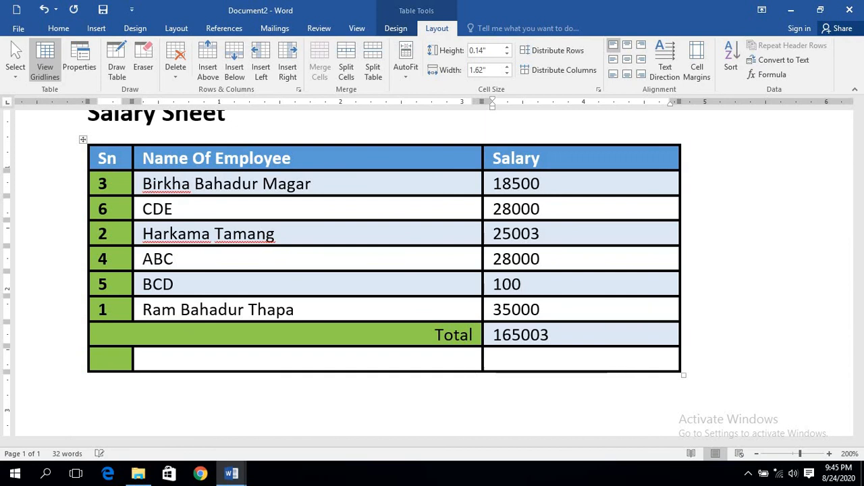
pyautogui.write('00')
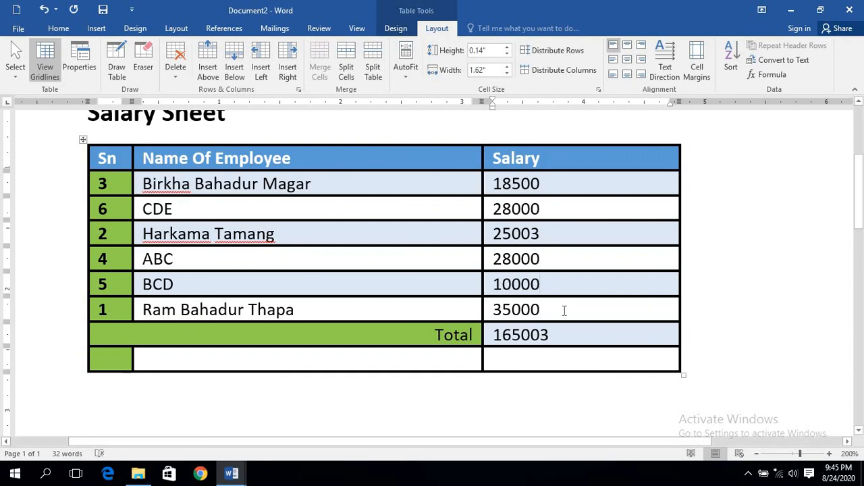
pyautogui.click(550, 337)
pyautogui.rightClick(569, 336)
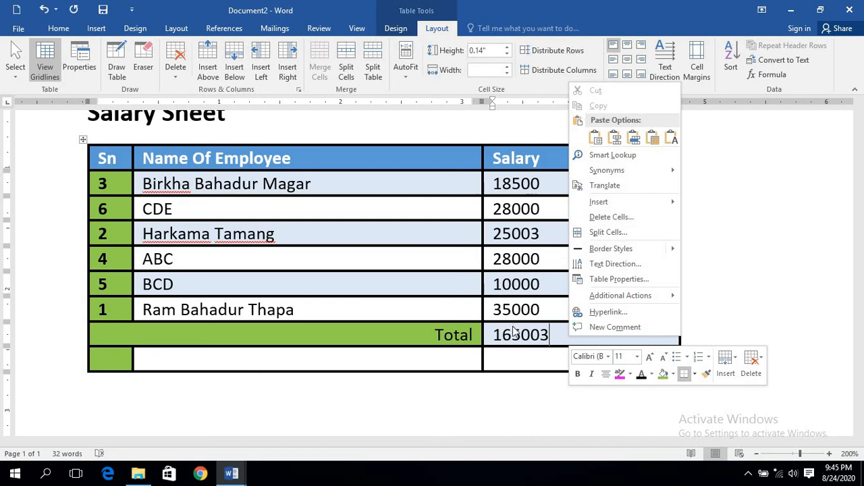
pyautogui.press('Escape')
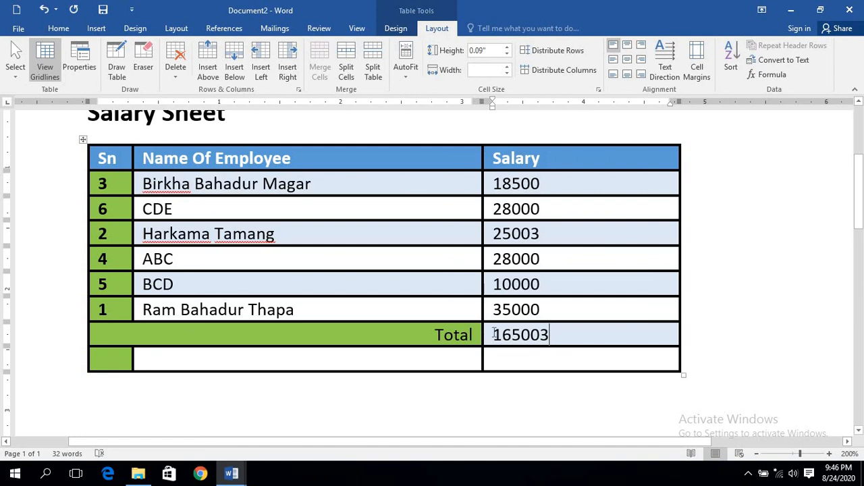
# - Update the Total field so it shows 144503
pyautogui.doubleClick(563, 333)
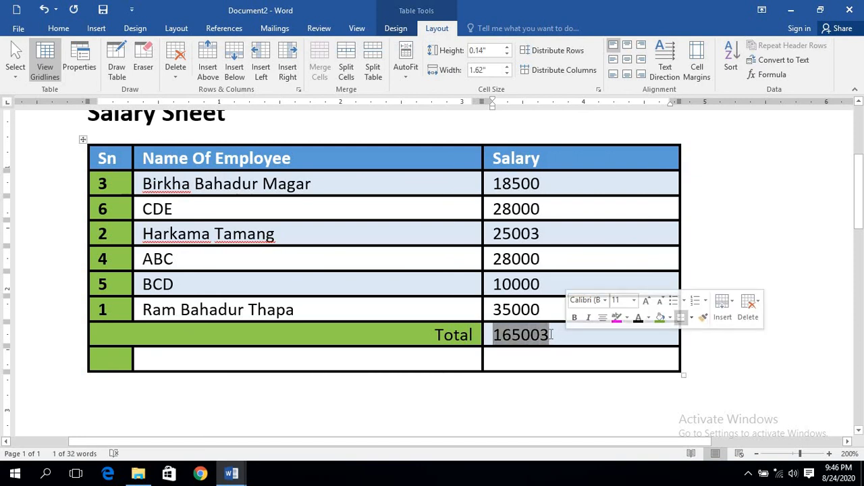
pyautogui.rightClick(551, 339)
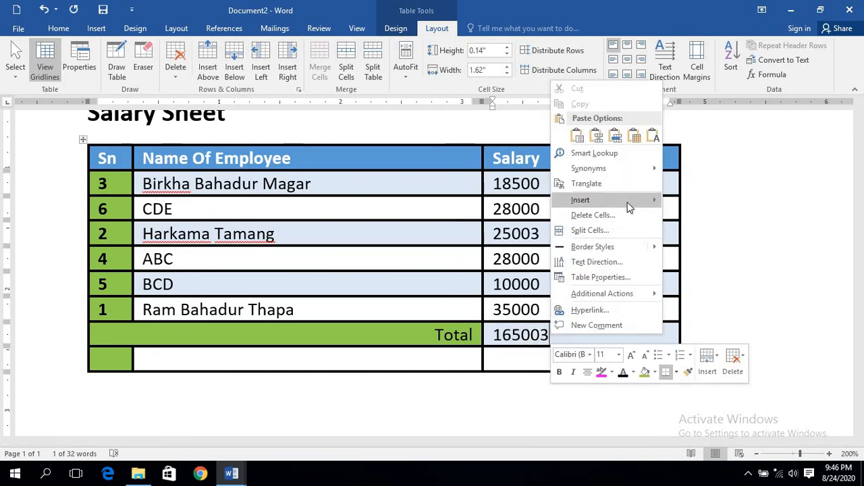
pyautogui.moveTo(628, 204)
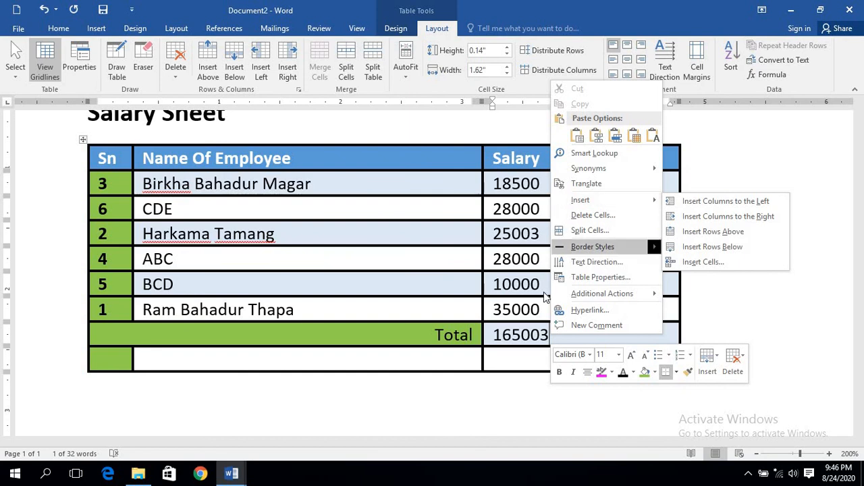
pyautogui.rightClick(526, 337)
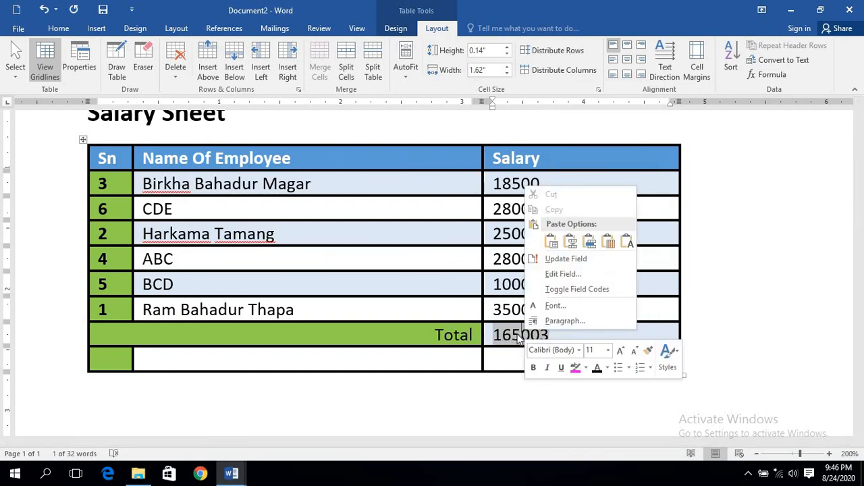
pyautogui.click(573, 260)
pyautogui.click(522, 337)
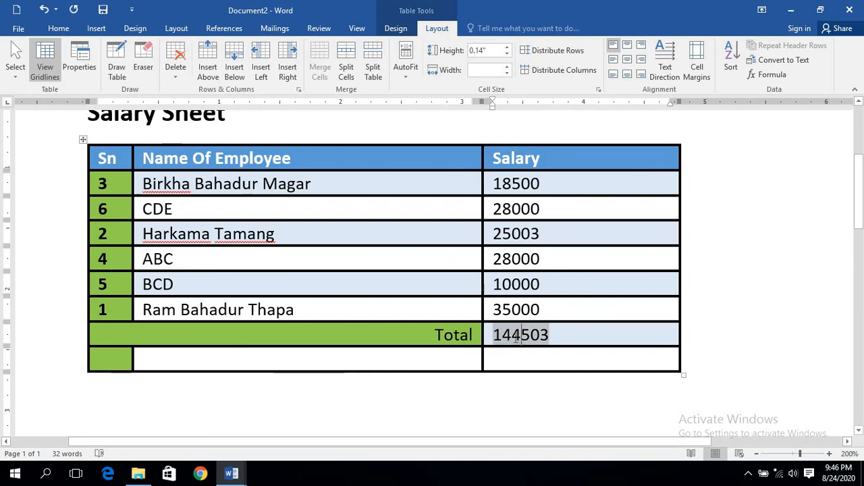
pyautogui.moveTo(503, 339); pyautogui.dragTo(530, 337)
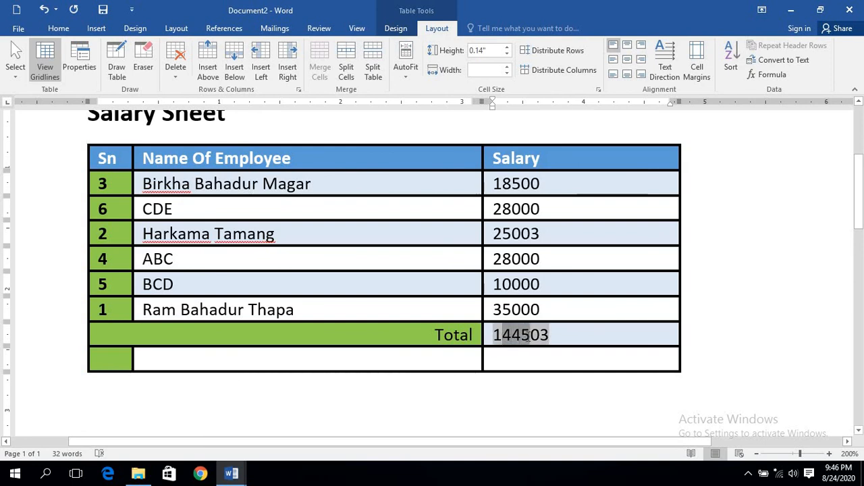
pyautogui.click(550, 336)
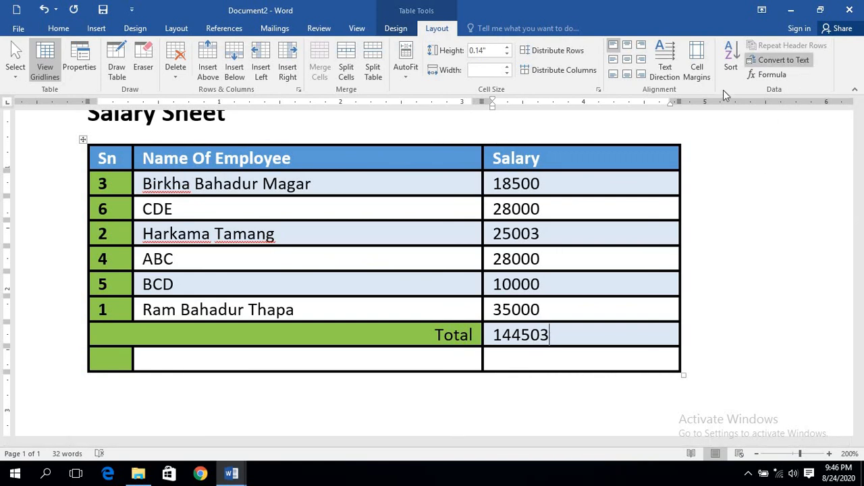
# - Below the table, add the header line Sn,name,salary
pyautogui.scroll(-1, 451, 339)
pyautogui.scroll(-2, 450, 340)
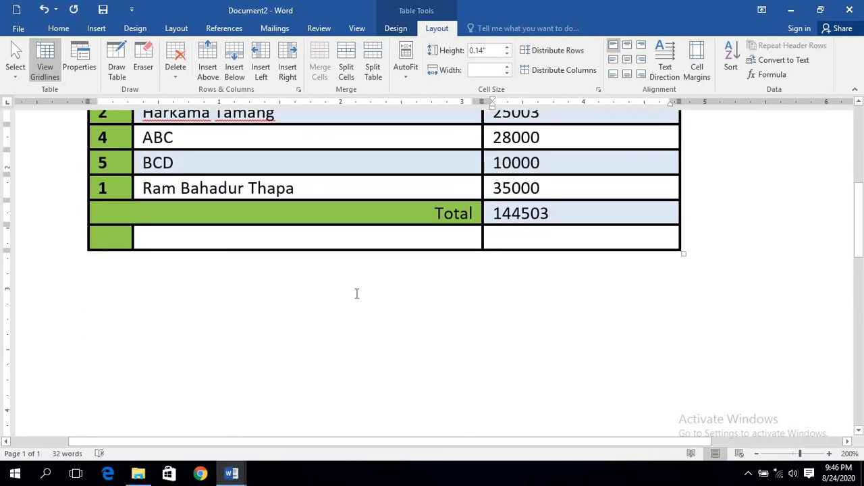
pyautogui.click(262, 312)
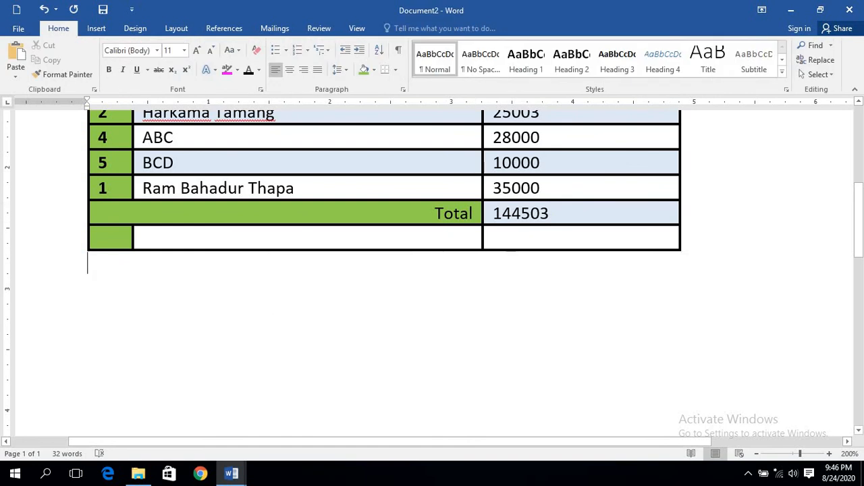
pyautogui.press('Return')
pyautogui.press('Return')
pyautogui.scroll(-2, 236, 256)
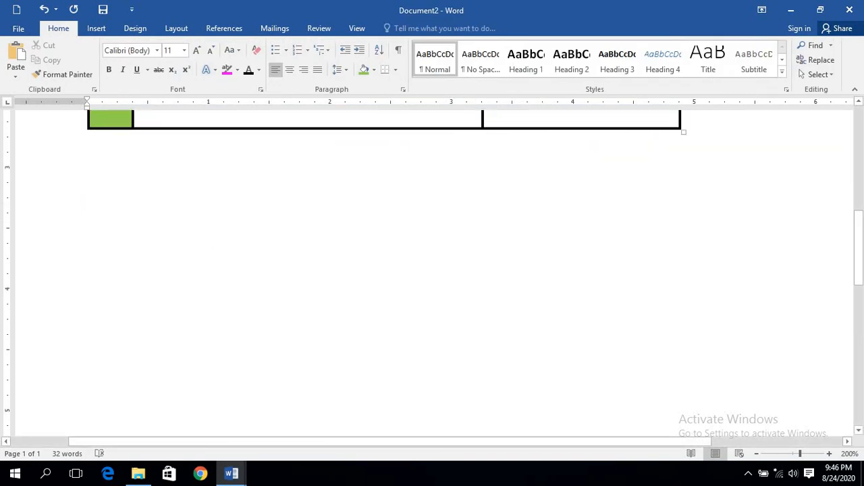
pyautogui.write('Sn,')
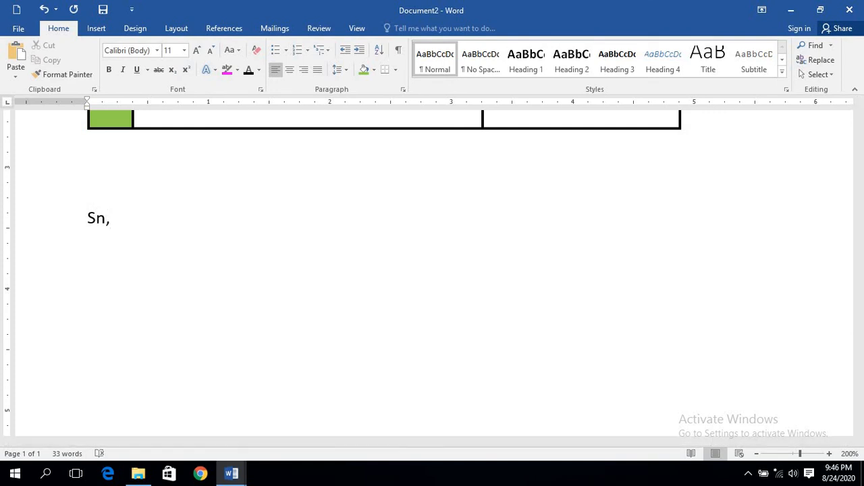
pyautogui.write('name')
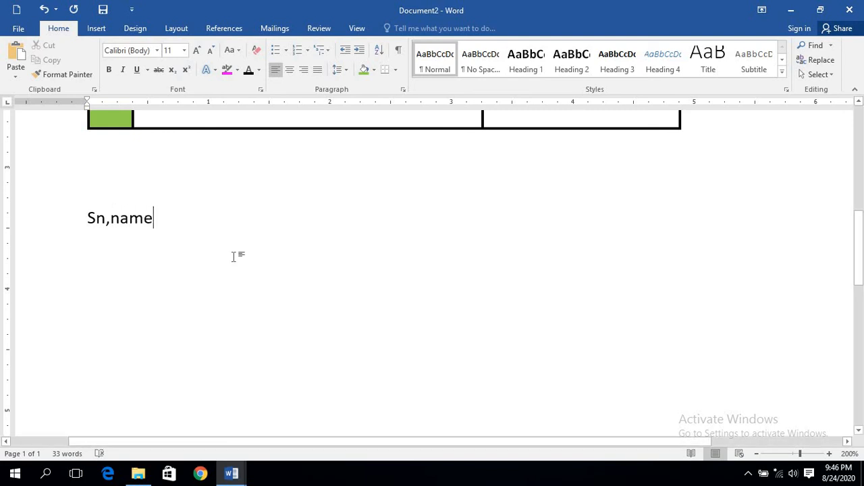
pyautogui.write(',')
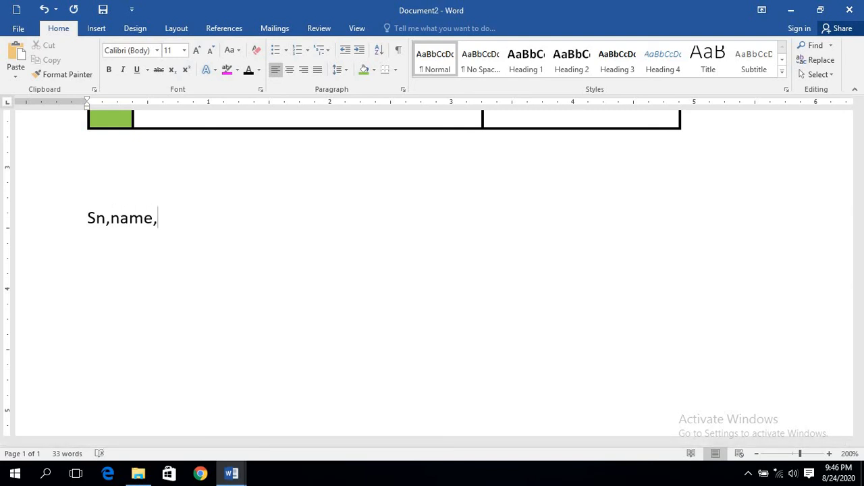
pyautogui.write('salary')
pyautogui.press('Return')
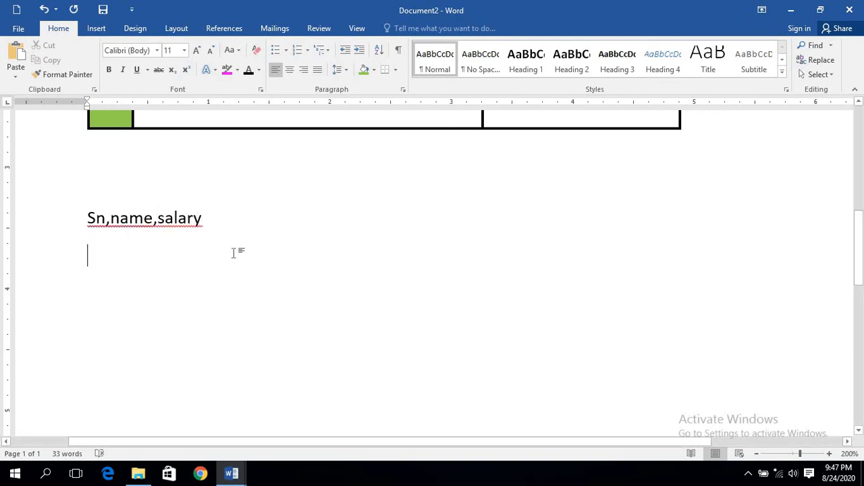
# - Type two comma-separated employee records with salaries 25000 and 12500, fixing the separators
pyautogui.write('1.')
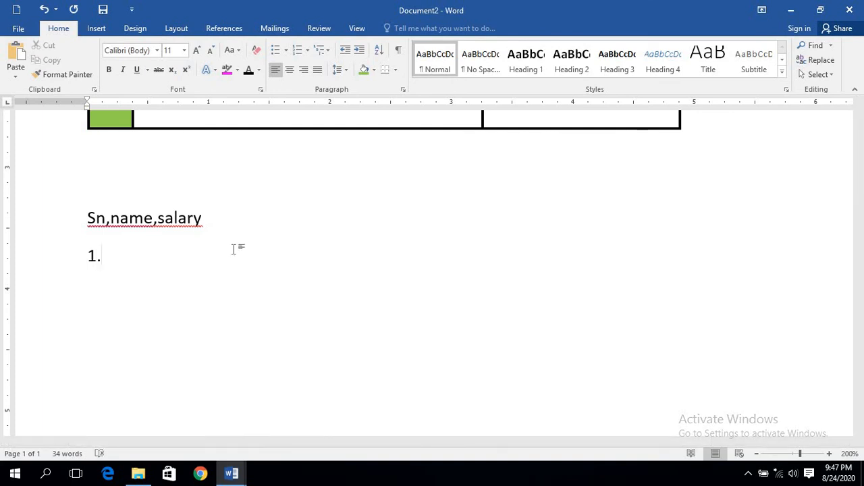
pyautogui.write('Ram Bahadur')
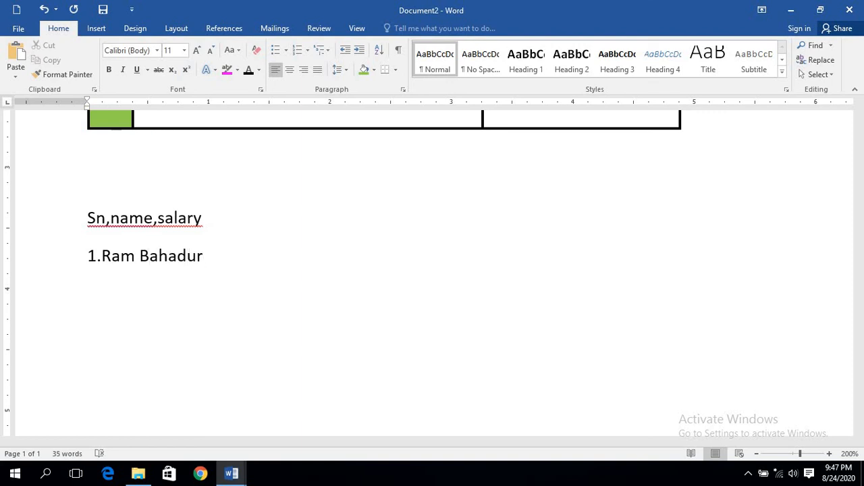
pyautogui.write(',')
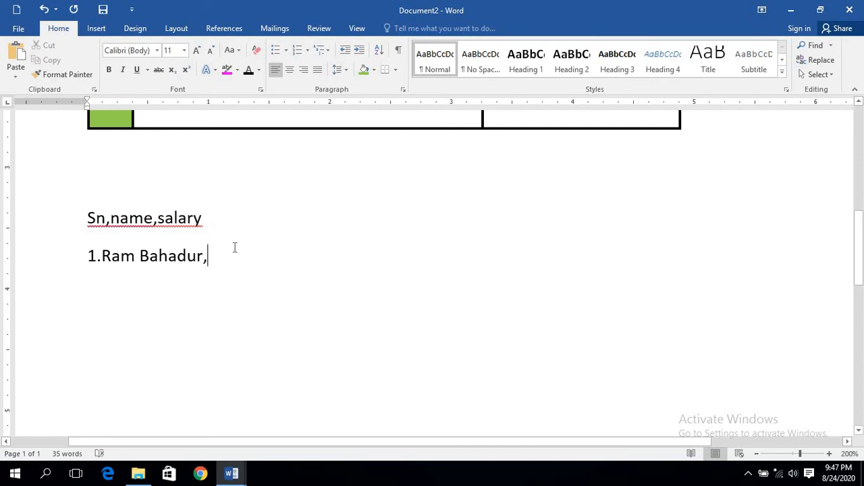
pyautogui.write('25000')
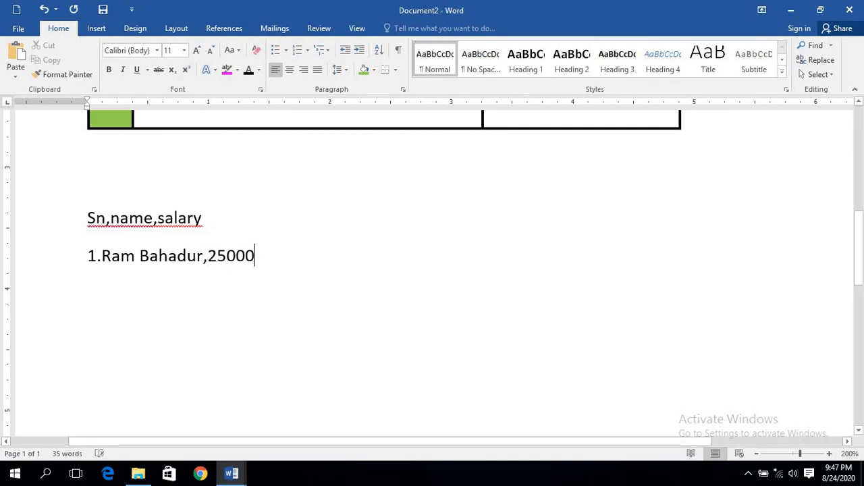
pyautogui.press('Return')
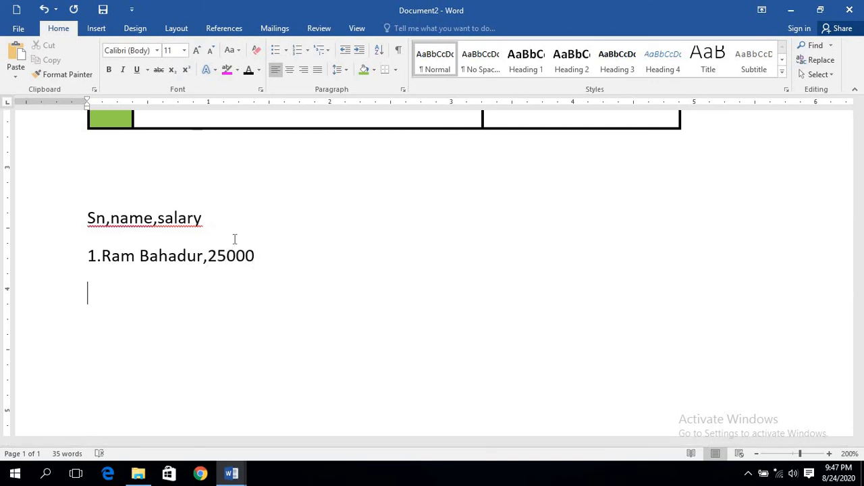
pyautogui.write('2')
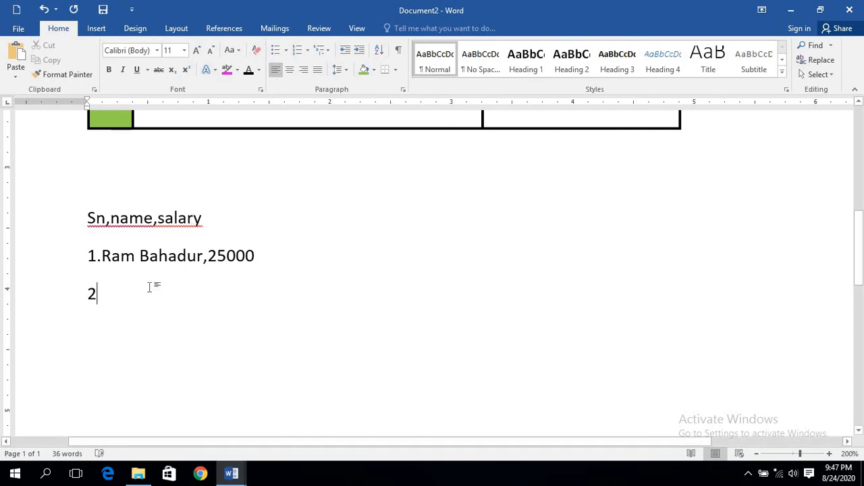
pyautogui.click(102, 259)
pyautogui.press('BackSpace')
pyautogui.write(',')
pyautogui.click(103, 293)
pyautogui.write(',')
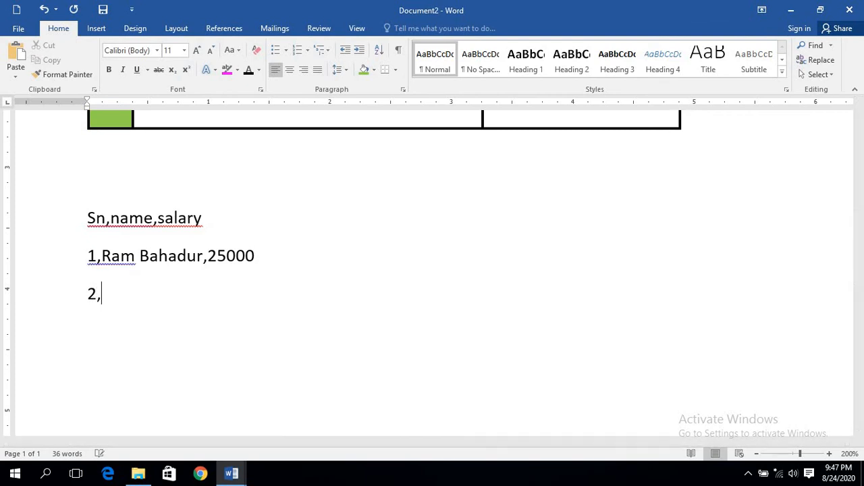
pyautogui.write('S')
pyautogui.press('BackSpace')
pyautogui.press('BackSpace')
pyautogui.write('Shyam')
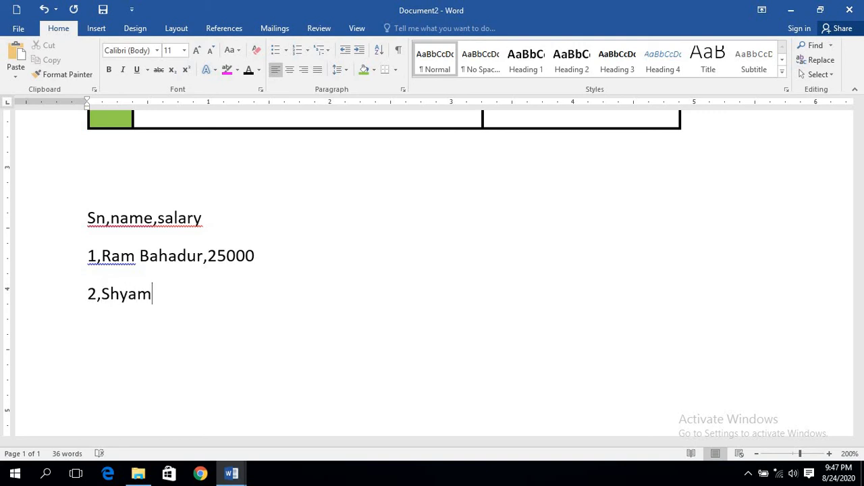
pyautogui.write(',')
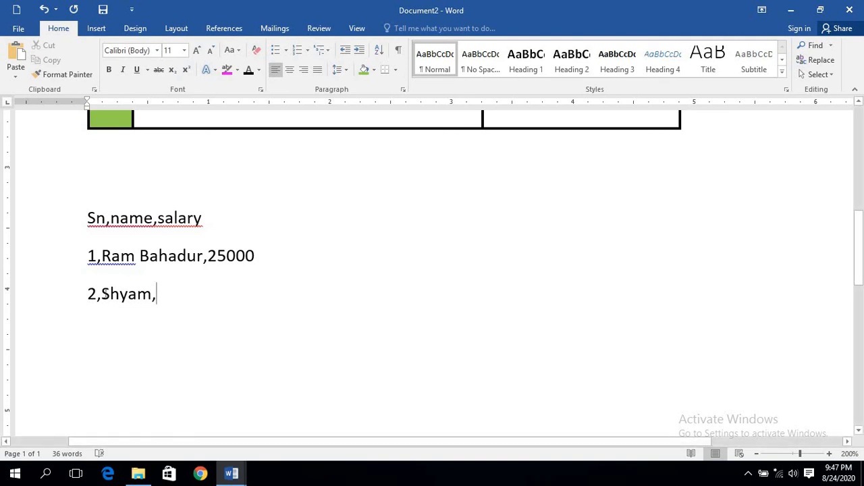
pyautogui.write('12500')
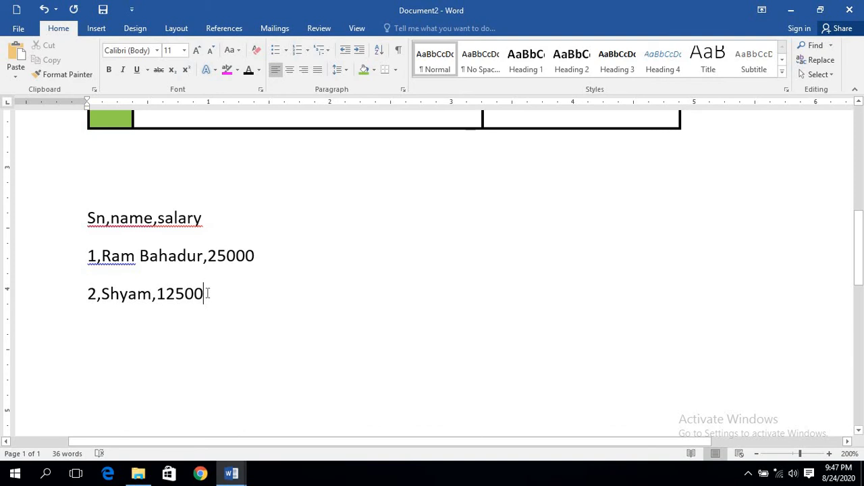
# - Convert the three lines into a three-column table, separating text at commas
pyautogui.moveTo(205, 295); pyautogui.dragTo(82, 226)
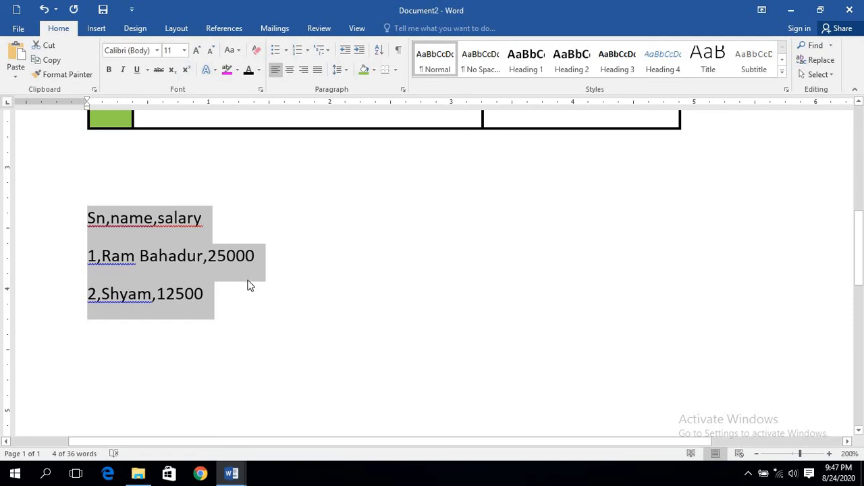
pyautogui.click(215, 291)
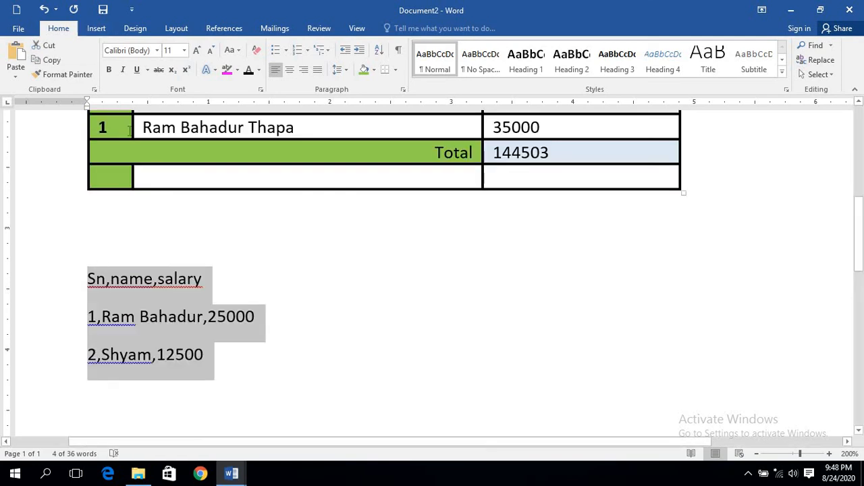
pyautogui.click(104, 30)
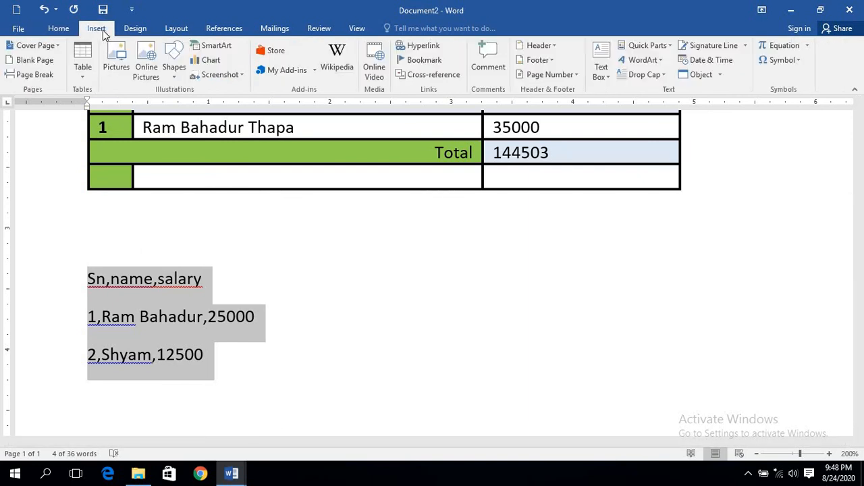
pyautogui.click(83, 73)
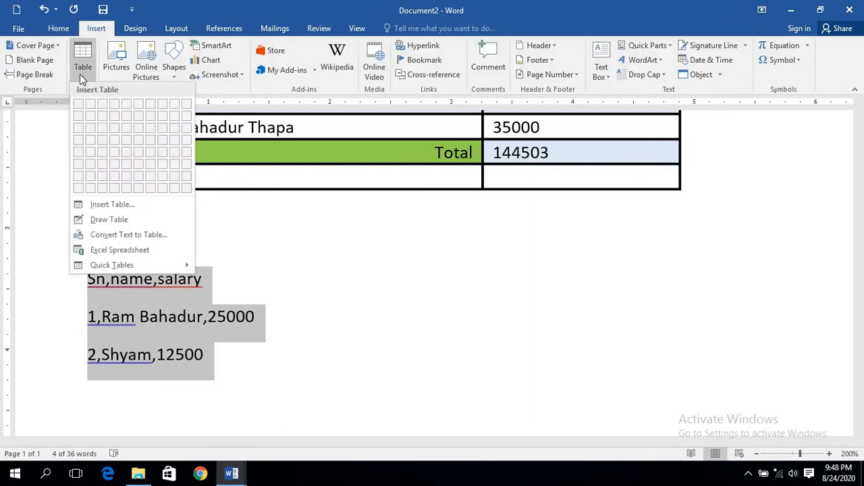
pyautogui.click(111, 236)
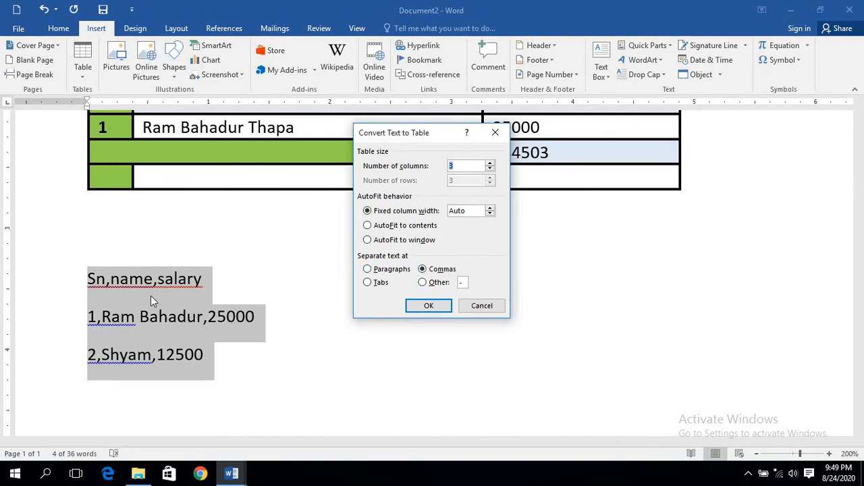
pyautogui.click(432, 308)
pyautogui.click(460, 343)
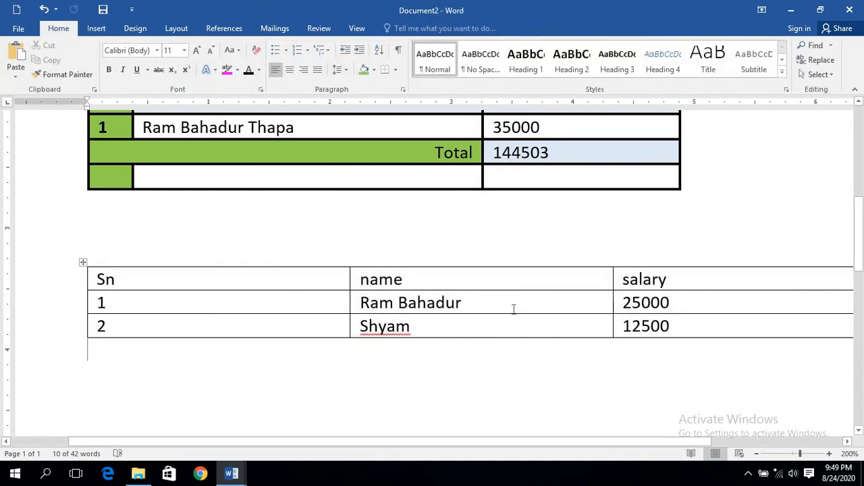
pyautogui.scroll(3, 370, 322)
pyautogui.scroll(-5, 369, 322)
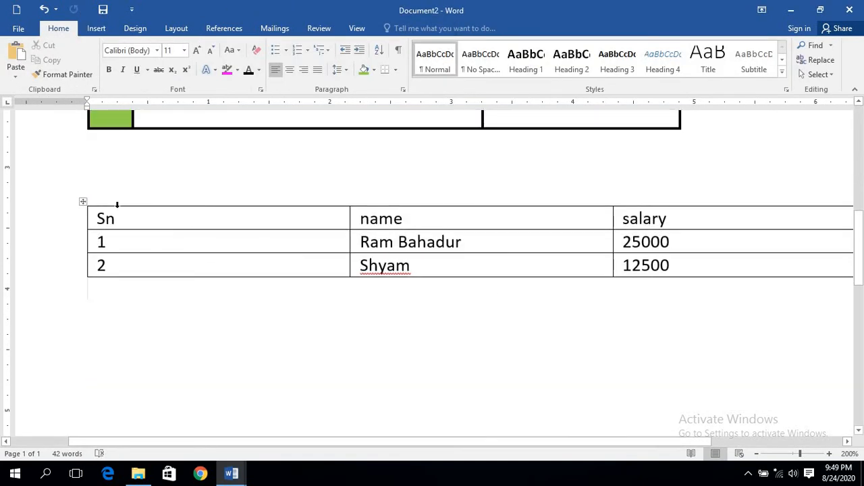
pyautogui.keyDown('ctrl'); pyautogui.scroll(-3, 833, 276); pyautogui.keyUp('ctrl')
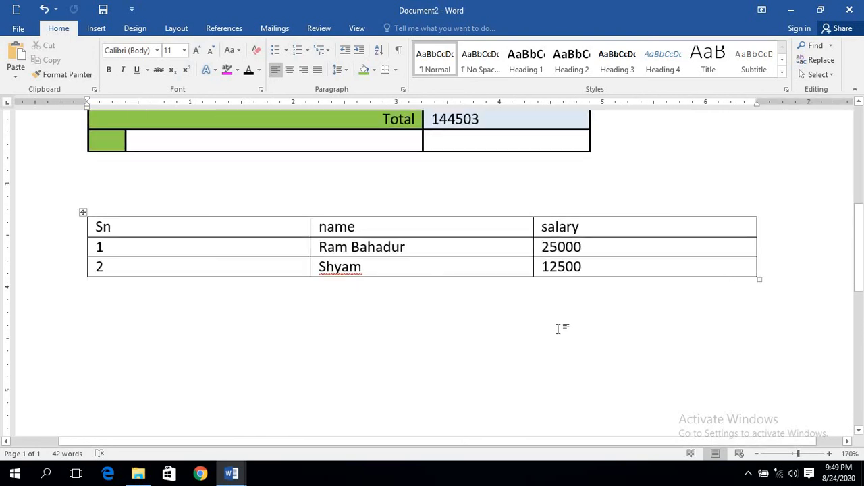
pyautogui.scroll(3, 628, 328)
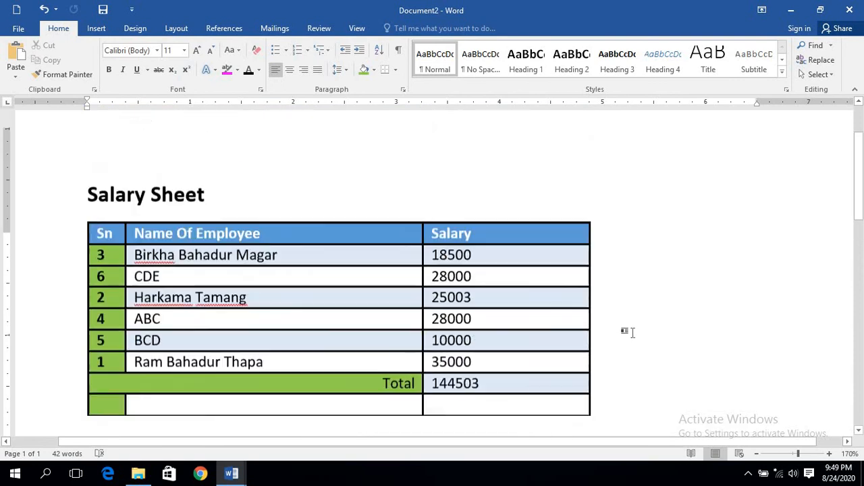
pyautogui.scroll(-4, 629, 333)
# - Convert the small Sn/name/salary table back to text separated by tabs
pyautogui.moveTo(635, 370); pyautogui.dragTo(108, 328)
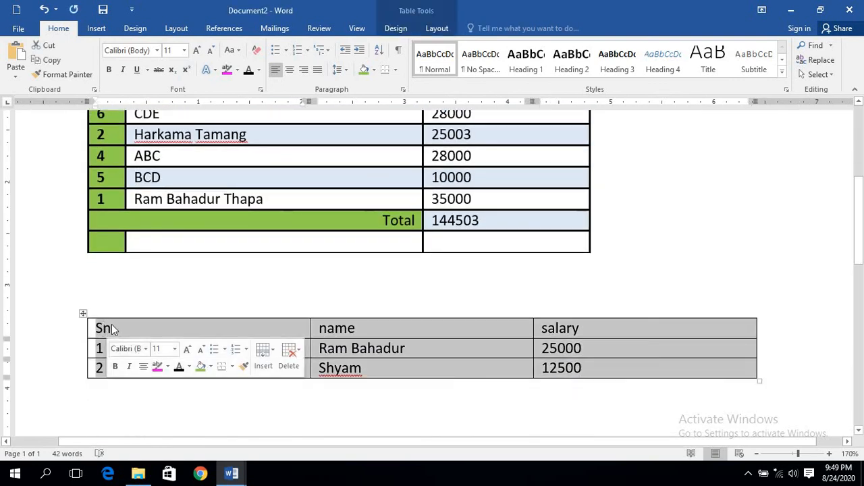
pyautogui.click(439, 29)
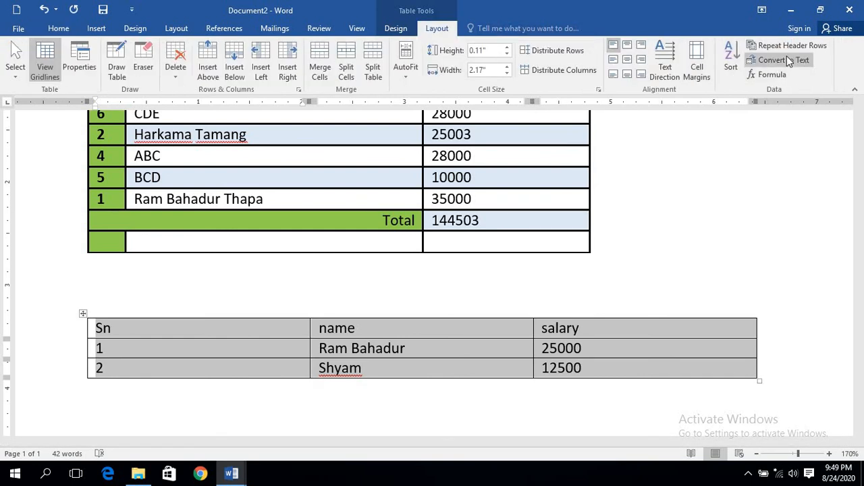
pyautogui.click(783, 60)
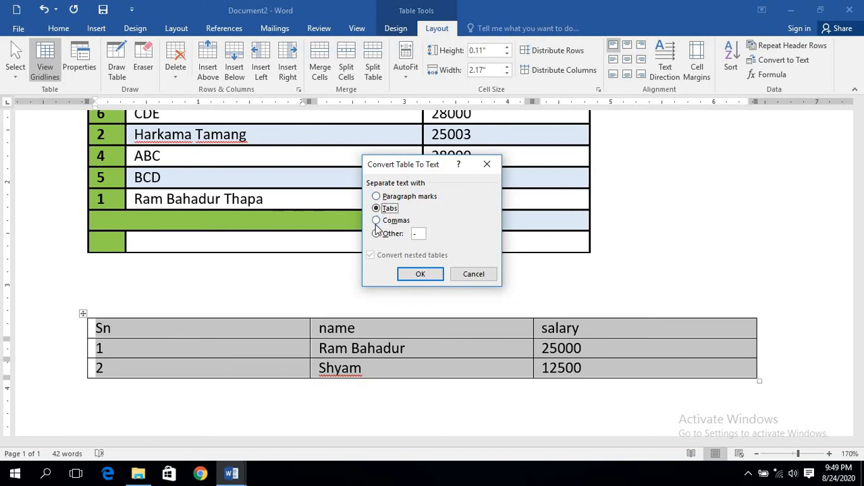
pyautogui.click(420, 273)
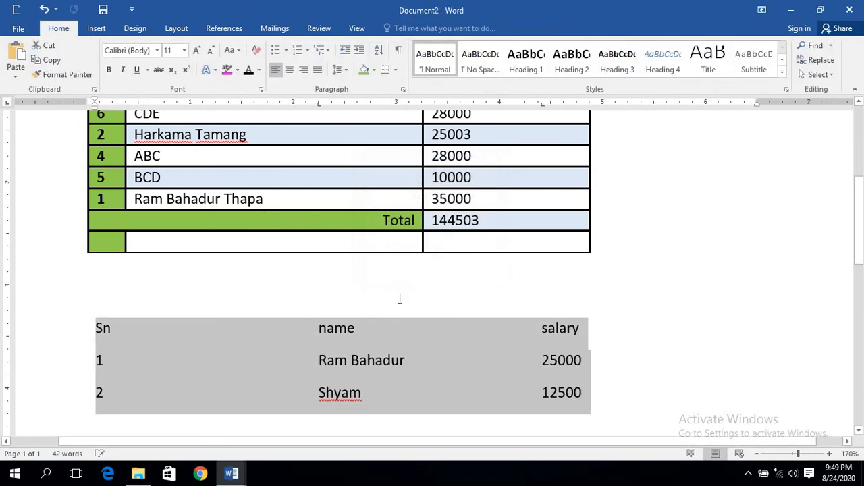
pyautogui.press('Up')
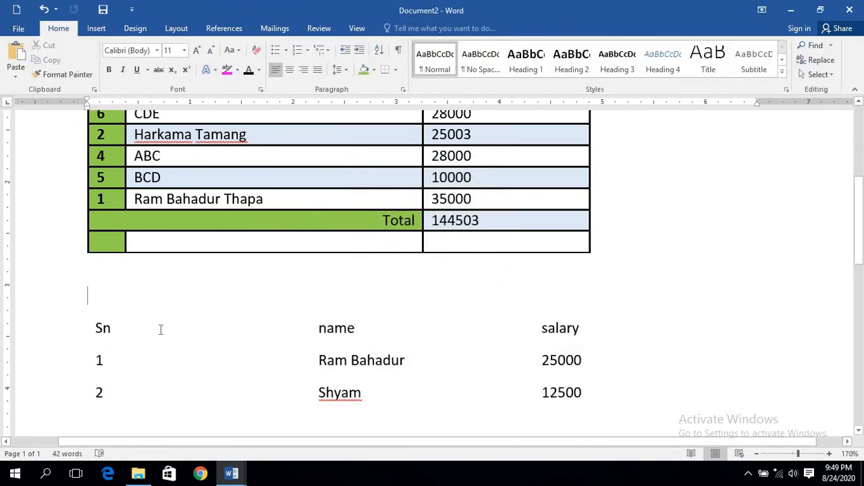
pyautogui.click(160, 329)
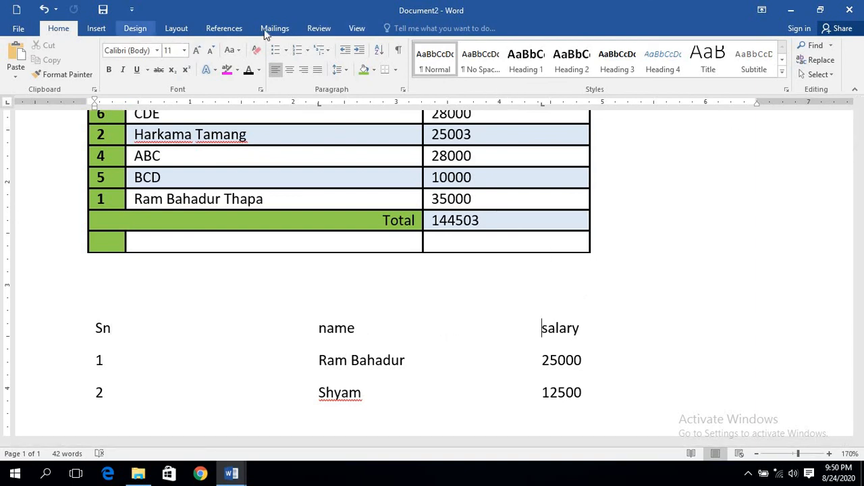
pyautogui.hotkey('ctrl', 'z')
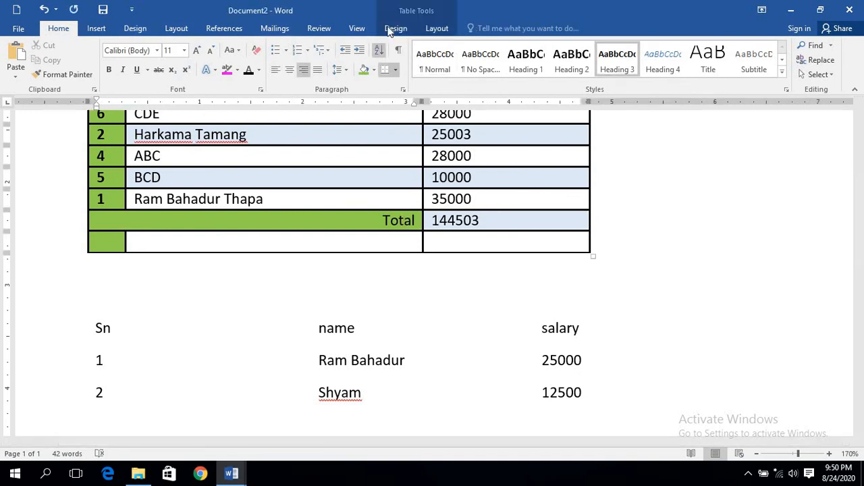
# - Place the cursor in the Salary Sheet table with Table Tools Layout showing
pyautogui.click(436, 29)
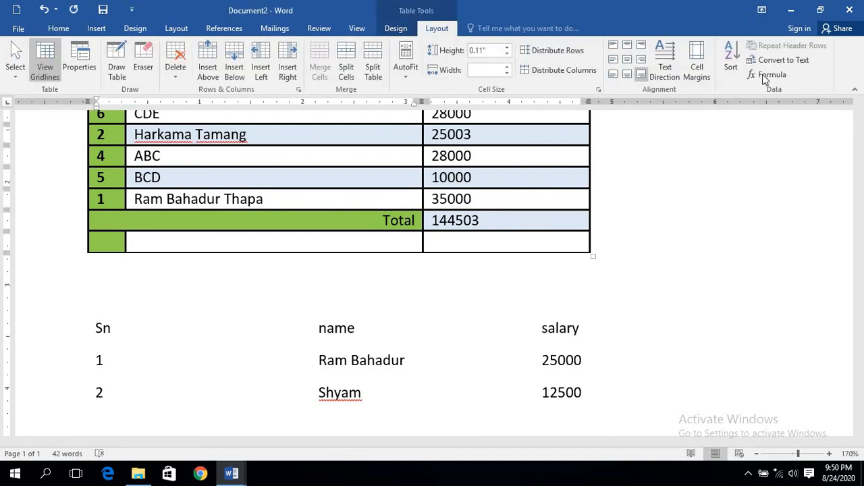
pyautogui.click(253, 247)
pyautogui.click(297, 196)
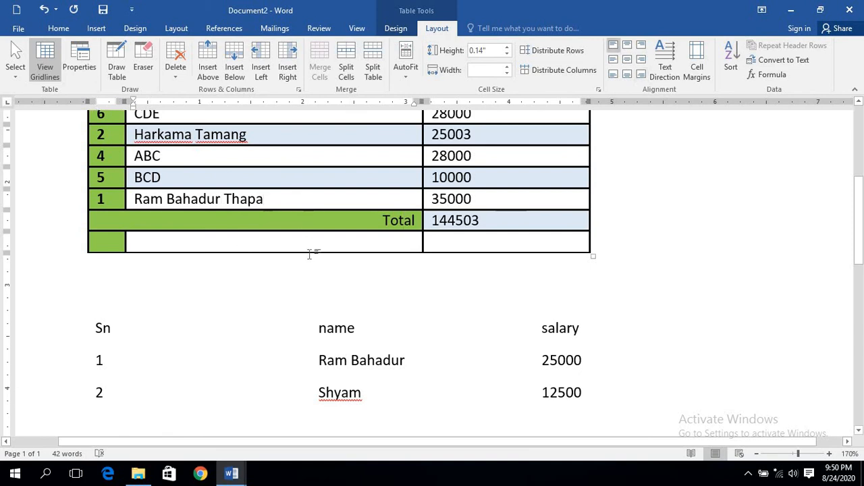
pyautogui.scroll(2, 308, 252)
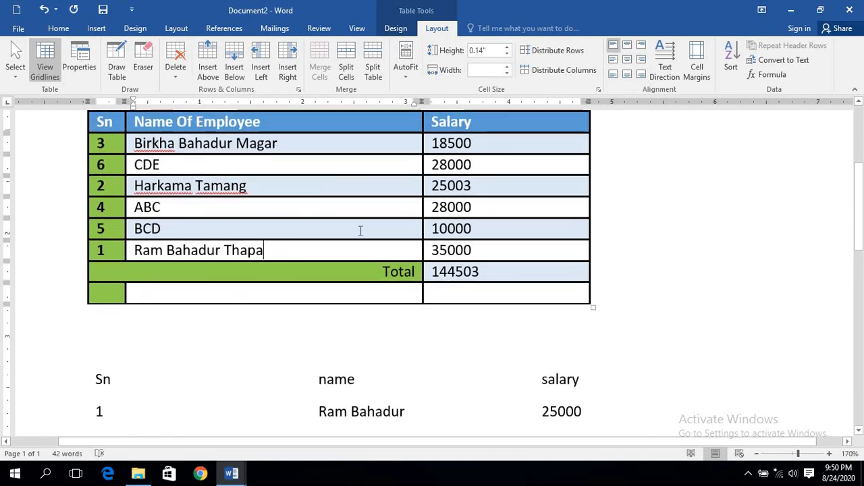
pyautogui.scroll(3, 361, 231)
pyautogui.scroll(-3, 360, 218)
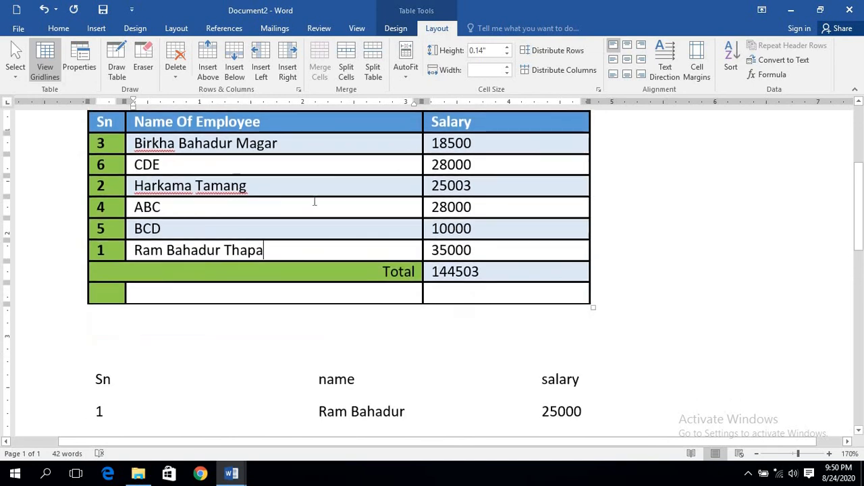
# - Draw borders splitting the Birkha, CDE, ABC and BCD name cells, subdividing the ABC cell
pyautogui.click(116, 60)
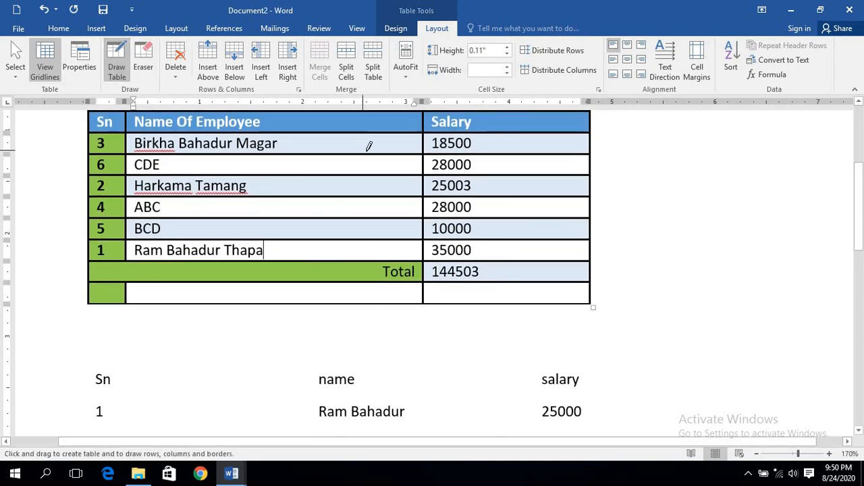
pyautogui.moveTo(352, 133)
pyautogui.mouseDown()
pyautogui.moveTo(357, 152)
pyautogui.moveTo(386, 177)
pyautogui.moveTo(370, 184)
pyautogui.moveTo(384, 183)
pyautogui.moveTo(392, 211)
pyautogui.mouseUp()
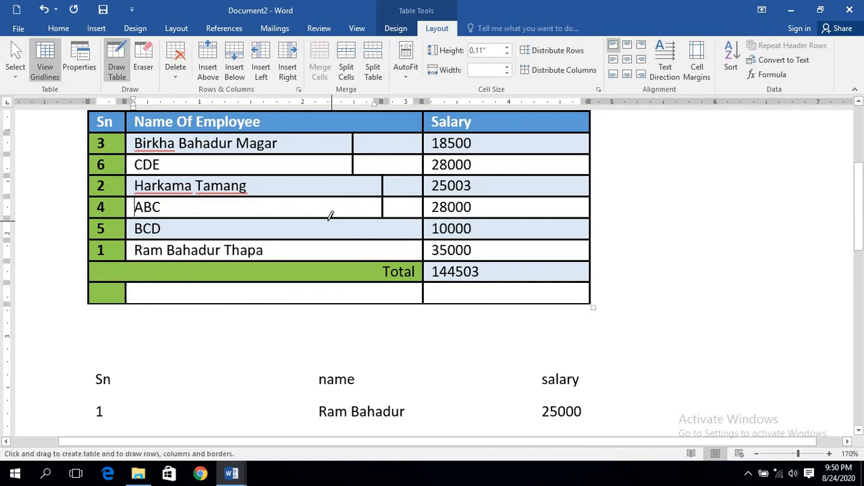
pyautogui.moveTo(328, 197); pyautogui.dragTo(328, 238)
pyautogui.moveTo(292, 209); pyautogui.dragTo(381, 208)
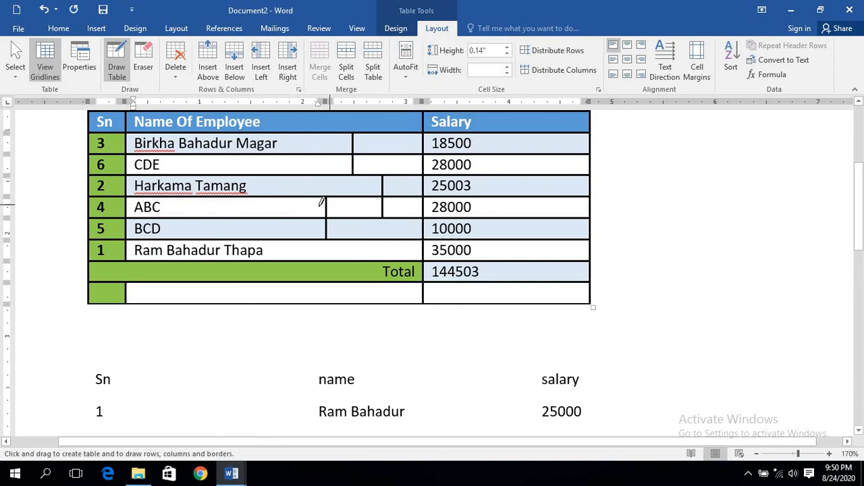
pyautogui.moveTo(330, 202); pyautogui.dragTo(409, 207)
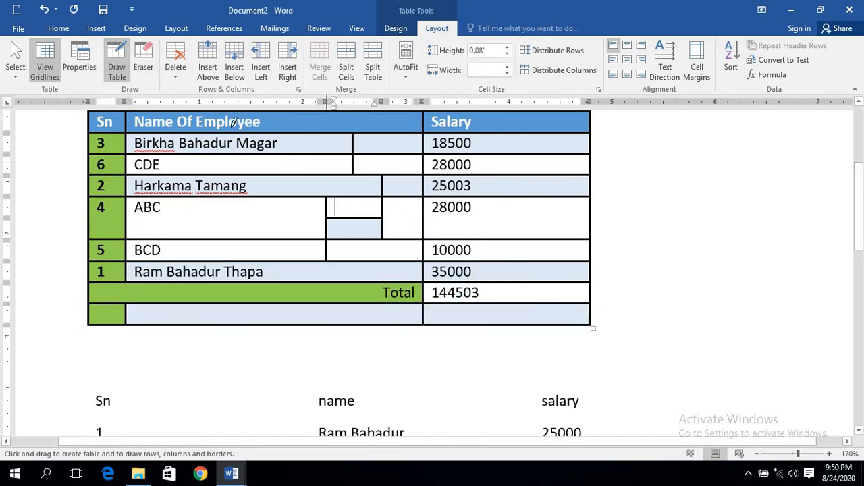
pyautogui.click(143, 64)
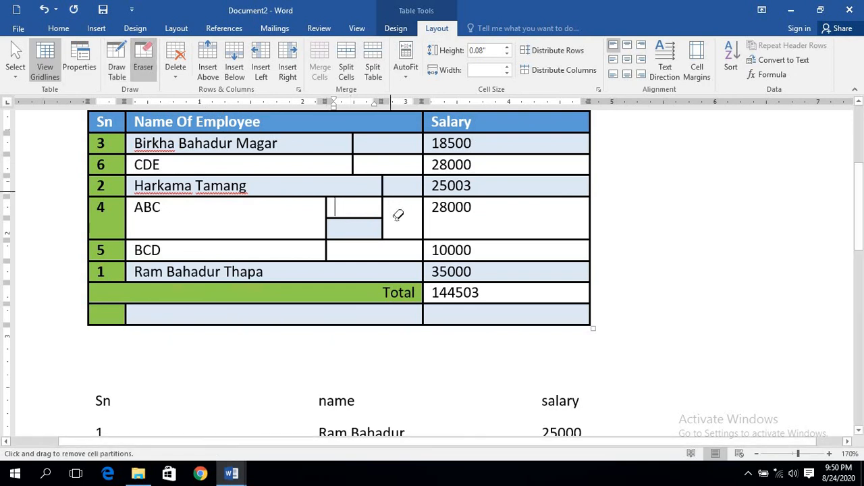
pyautogui.moveTo(378, 214)
pyautogui.mouseDown()
pyautogui.moveTo(360, 200)
pyautogui.moveTo(424, 234)
pyautogui.mouseUp()
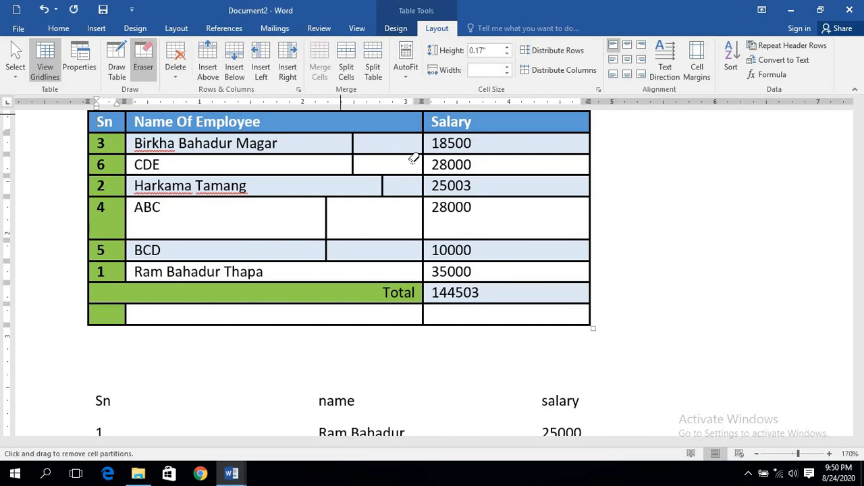
pyautogui.moveTo(353, 164); pyautogui.dragTo(409, 166)
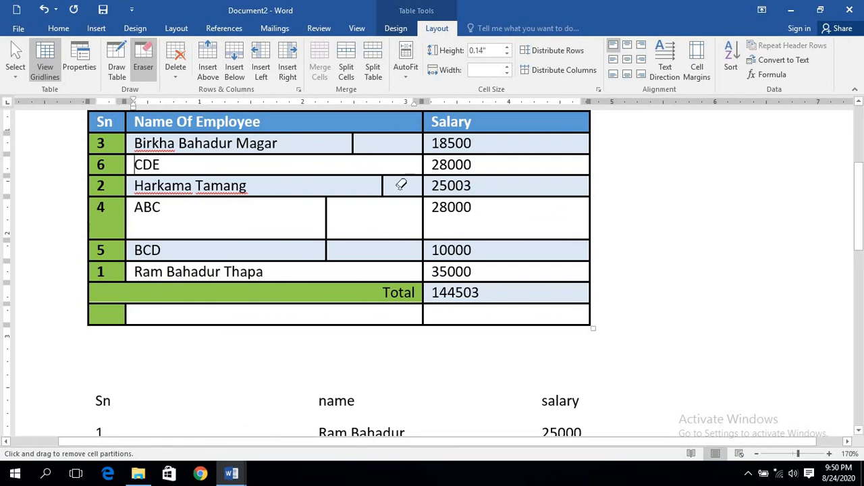
pyautogui.moveTo(329, 183); pyautogui.dragTo(414, 188)
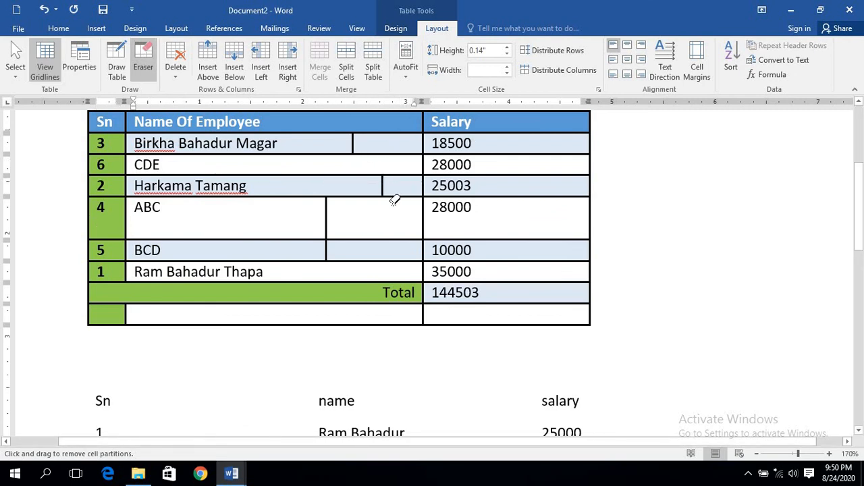
pyautogui.click(328, 219)
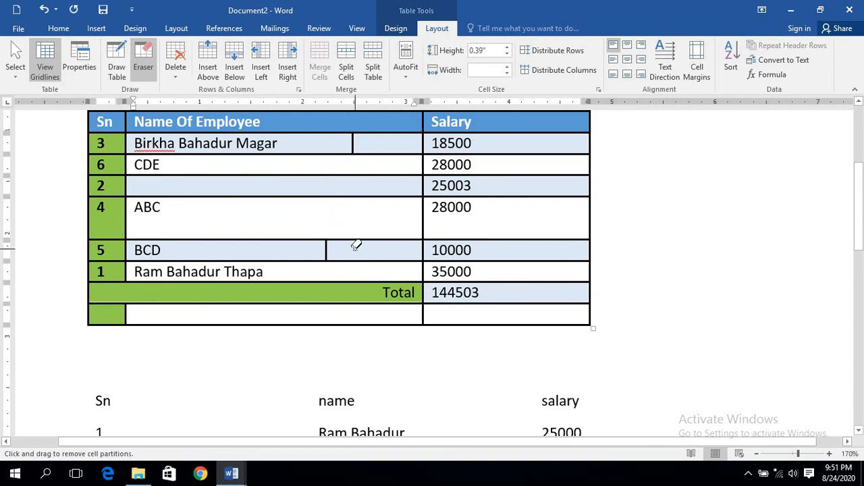
pyautogui.scroll(2, 344, 237)
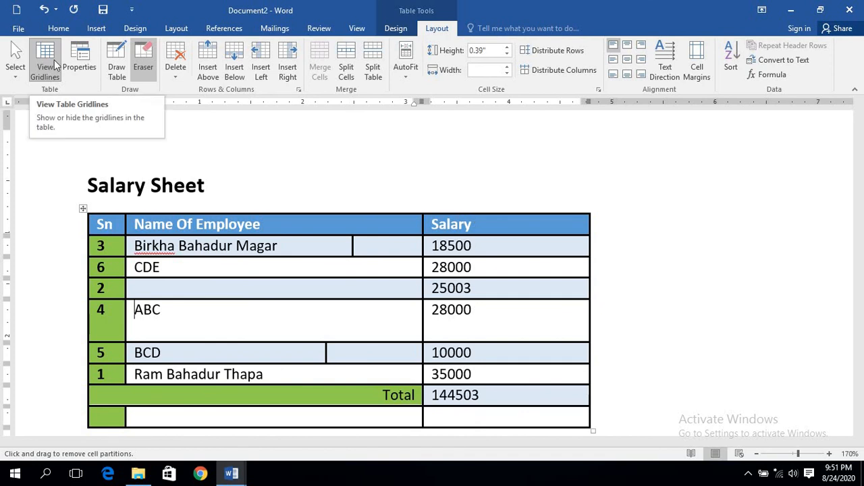
pyautogui.scroll(-3, 257, 149)
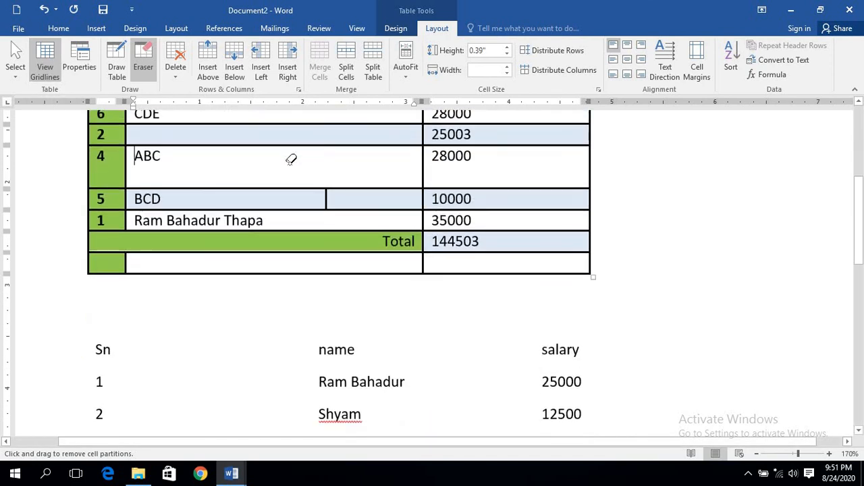
pyautogui.scroll(2, 293, 172)
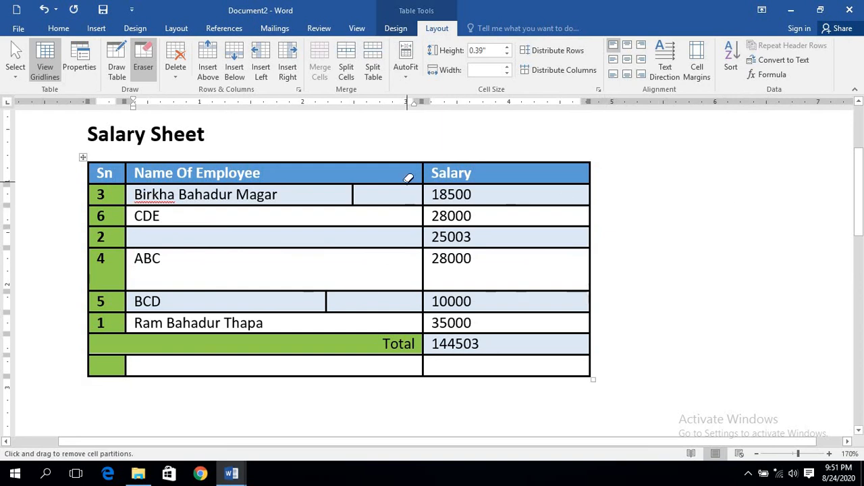
pyautogui.scroll(-1, 439, 182)
pyautogui.doubleClick(675, 183)
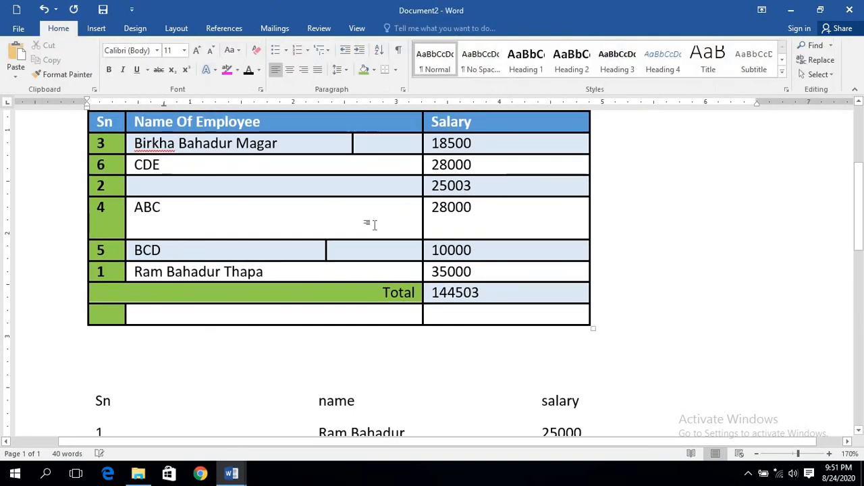
pyautogui.scroll(-3, 481, 240)
pyautogui.scroll(3, 489, 235)
pyautogui.moveTo(442, 306); pyautogui.dragTo(104, 126)
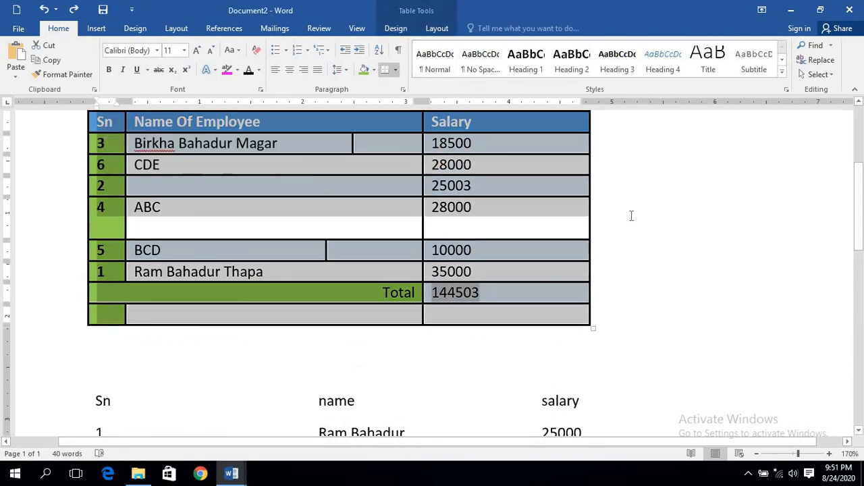
pyautogui.scroll(-6, 632, 216)
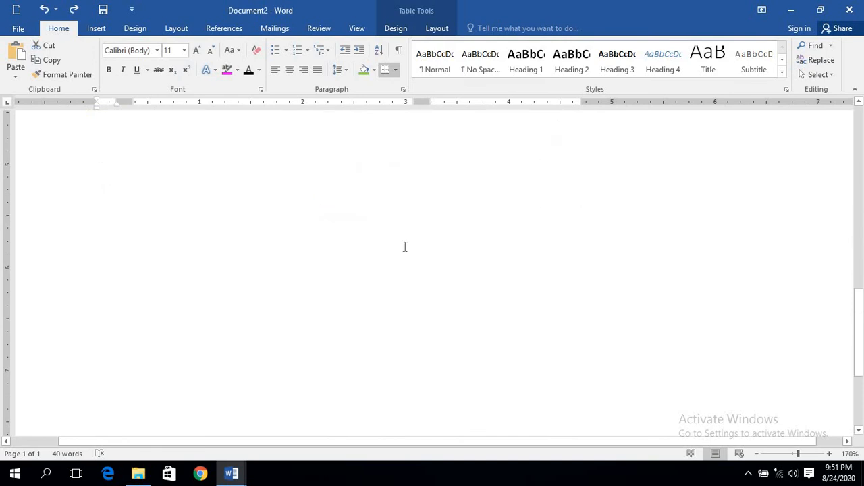
pyautogui.scroll(10, 432, 271)
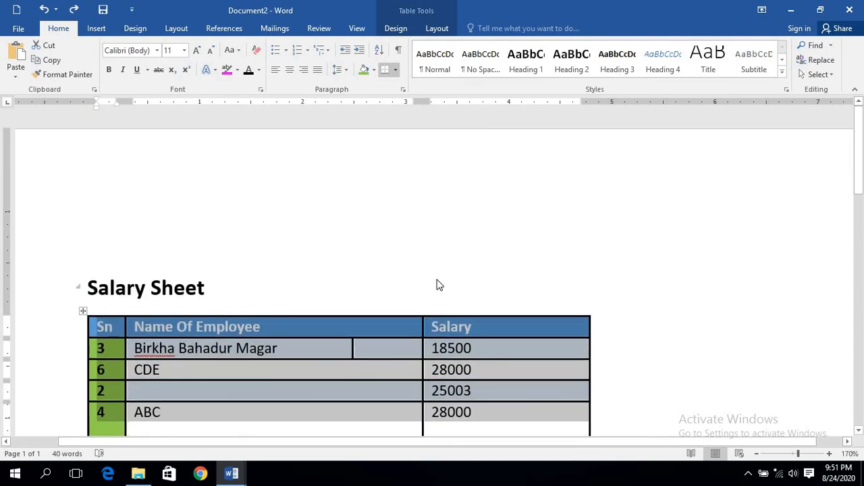
pyautogui.scroll(-3, 437, 286)
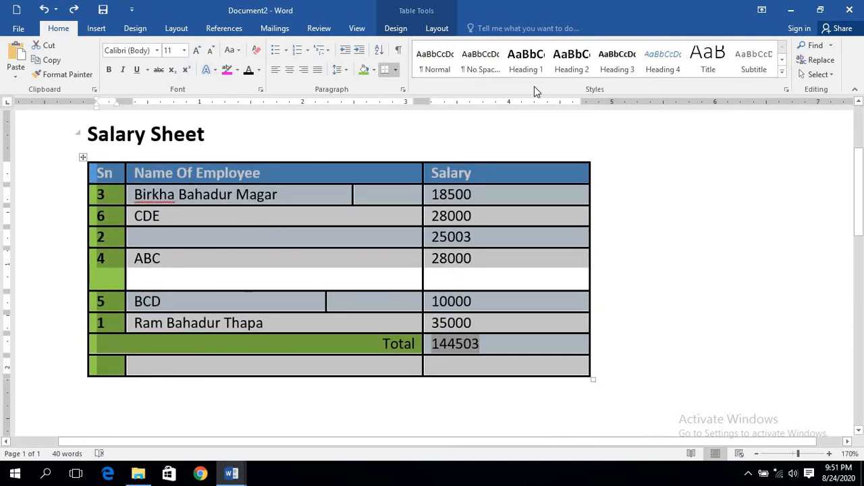
pyautogui.scroll(-10, 482, 209)
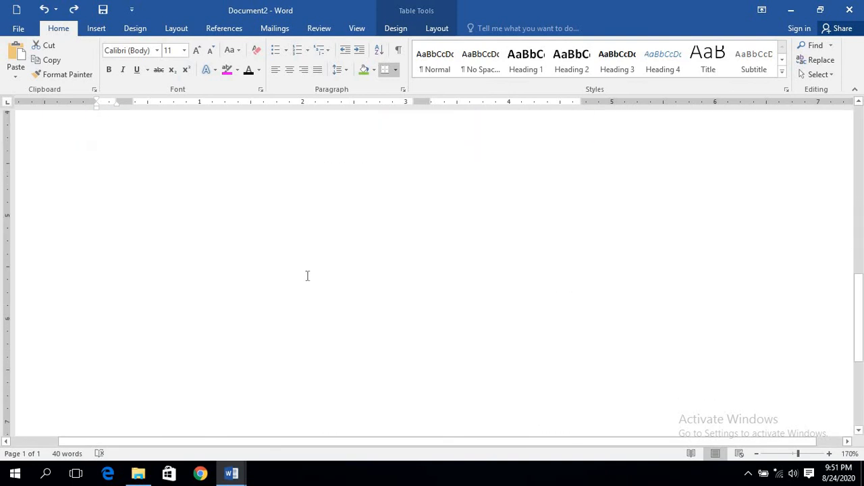
pyautogui.click(332, 257)
pyautogui.scroll(3, 337, 254)
pyautogui.scroll(-3, 341, 253)
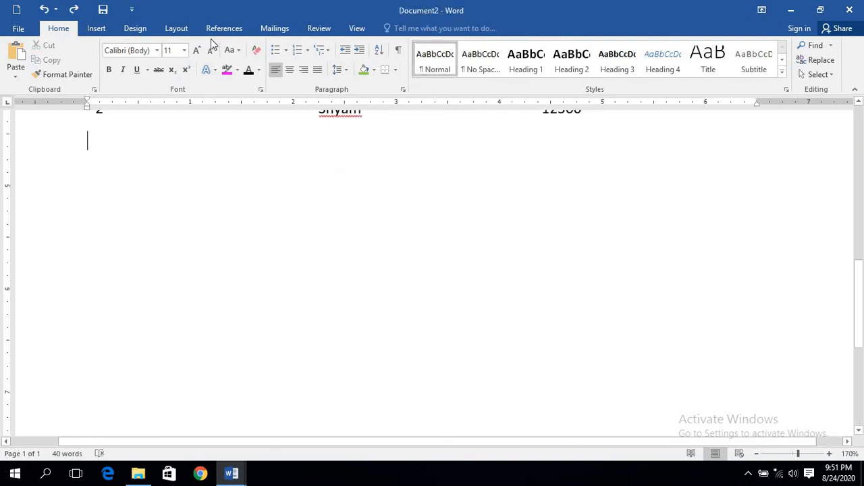
# - Insert a 4-column, 5-row table and drag it taller
pyautogui.click(96, 28)
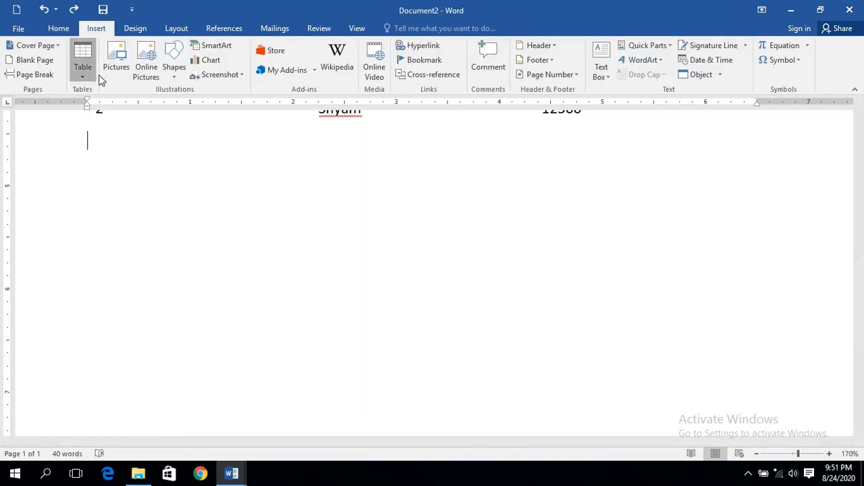
pyautogui.click(83, 71)
pyautogui.click(114, 163)
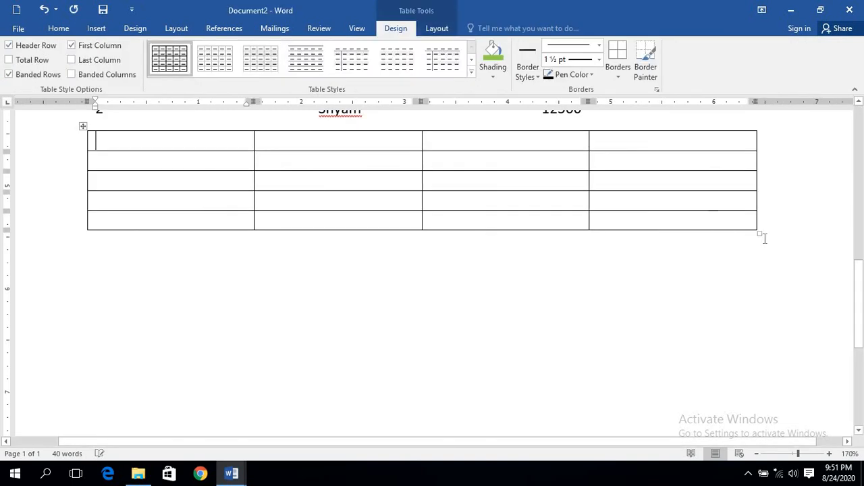
pyautogui.moveTo(735, 316); pyautogui.dragTo(733, 332)
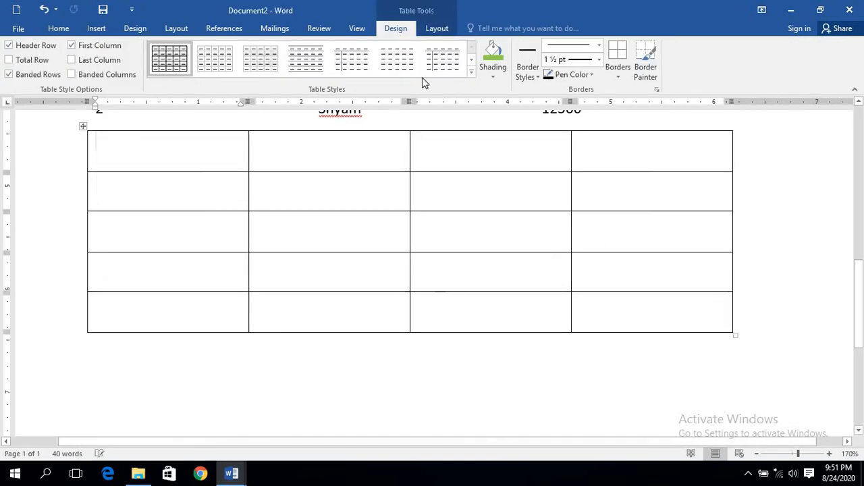
# - Apply a gold Grid Table style to the new table
pyautogui.click(471, 71)
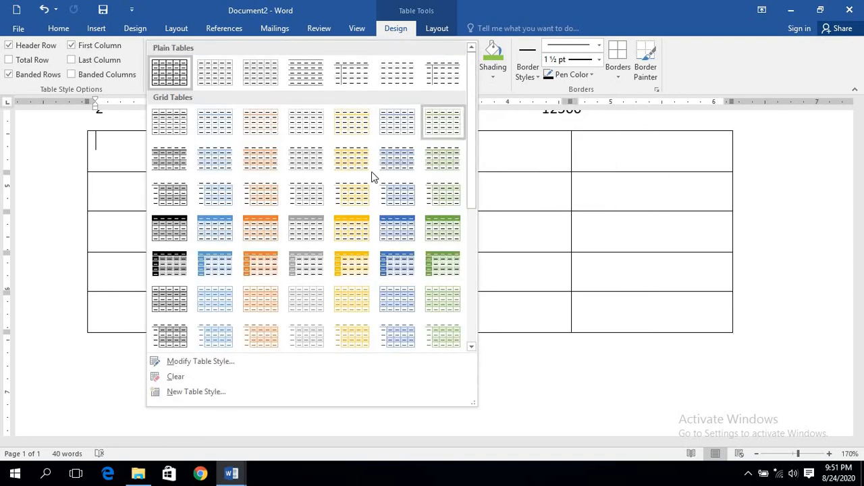
pyautogui.click(352, 227)
pyautogui.scroll(3, 619, 293)
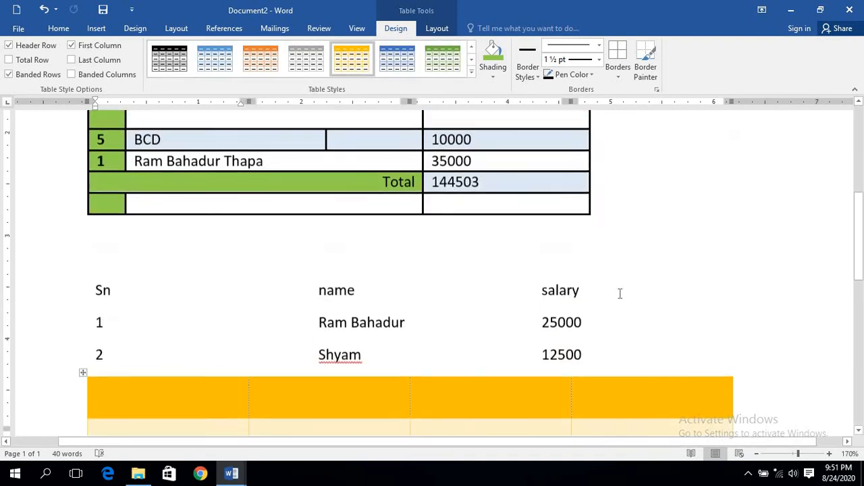
pyautogui.scroll(-3, 619, 293)
# - Restyle the new table with a blue banded table style and check it in print preview
pyautogui.click(721, 232)
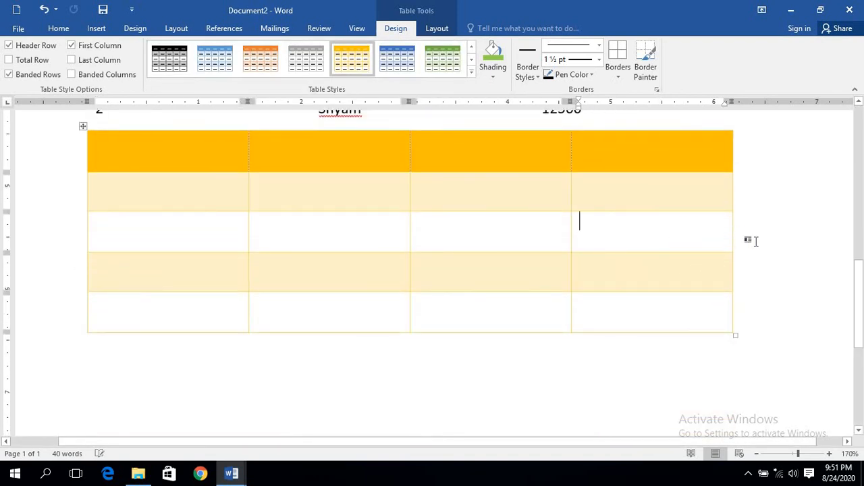
pyautogui.click(753, 237)
pyautogui.moveTo(308, 215)
pyautogui.mouseDown()
pyautogui.moveTo(139, 162)
pyautogui.moveTo(130, 148)
pyautogui.mouseUp()
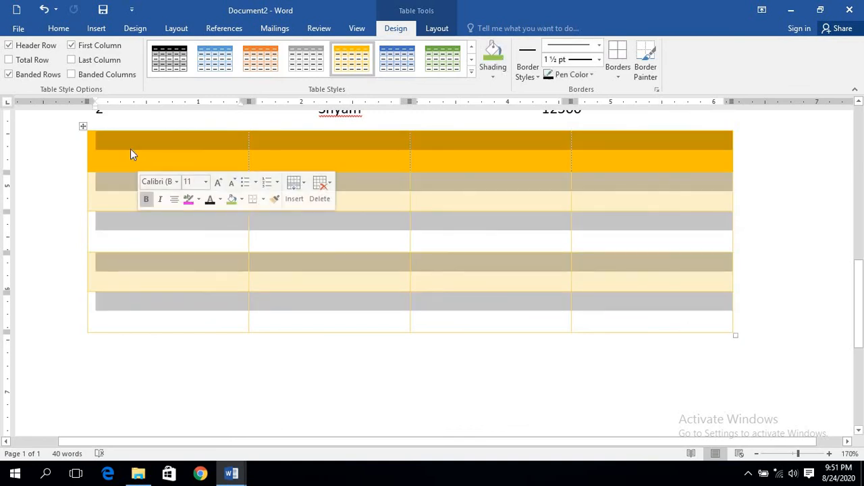
pyautogui.click(472, 73)
pyautogui.click(386, 170)
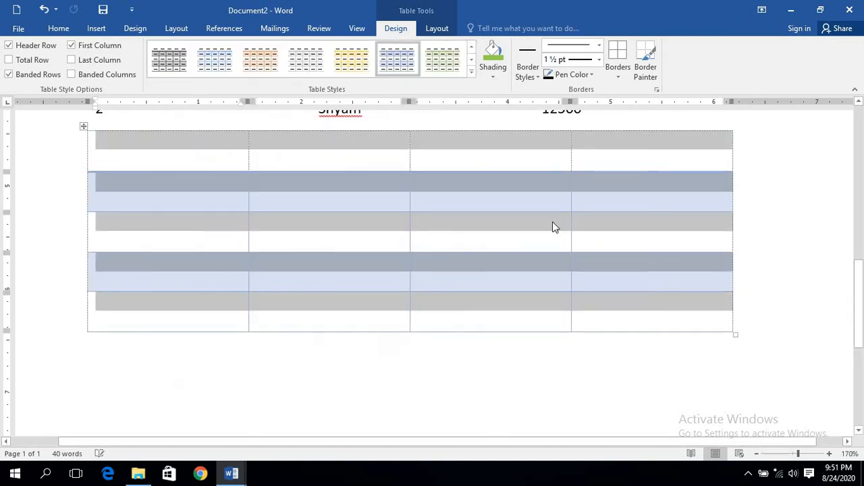
pyautogui.click(784, 240)
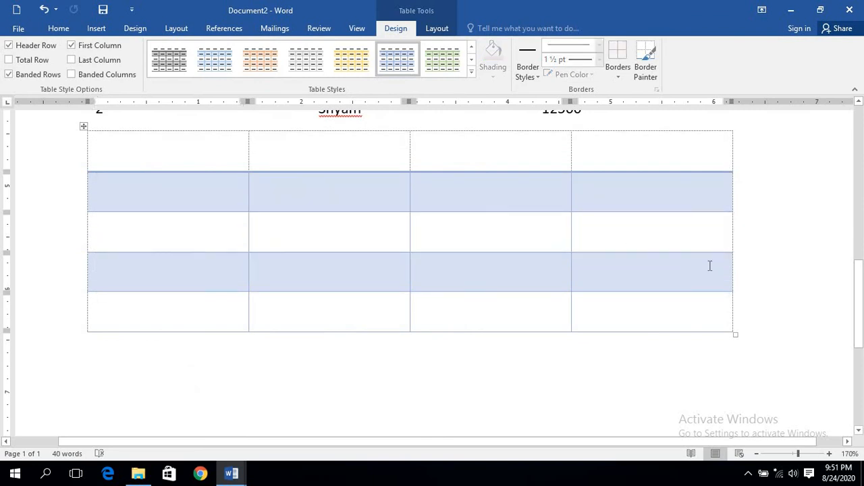
pyautogui.moveTo(359, 231); pyautogui.dragTo(110, 150)
pyautogui.click(762, 264)
pyautogui.hotkey('ctrl', 'p')
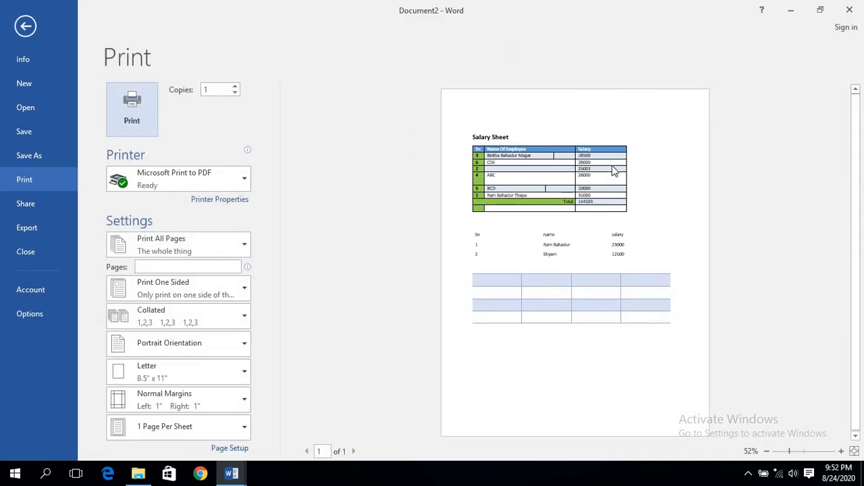
pyautogui.press('Escape')
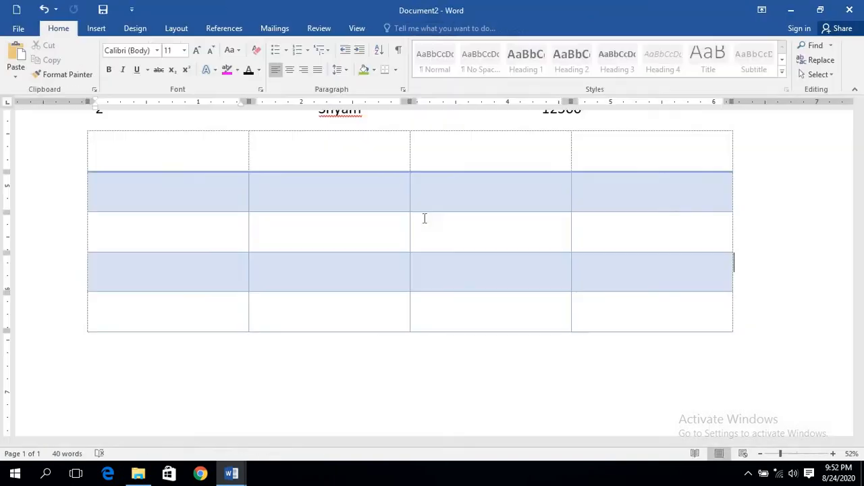
# - Remove all borders from the empty banded table with Borders > No Border
pyautogui.moveTo(236, 192); pyautogui.dragTo(196, 142)
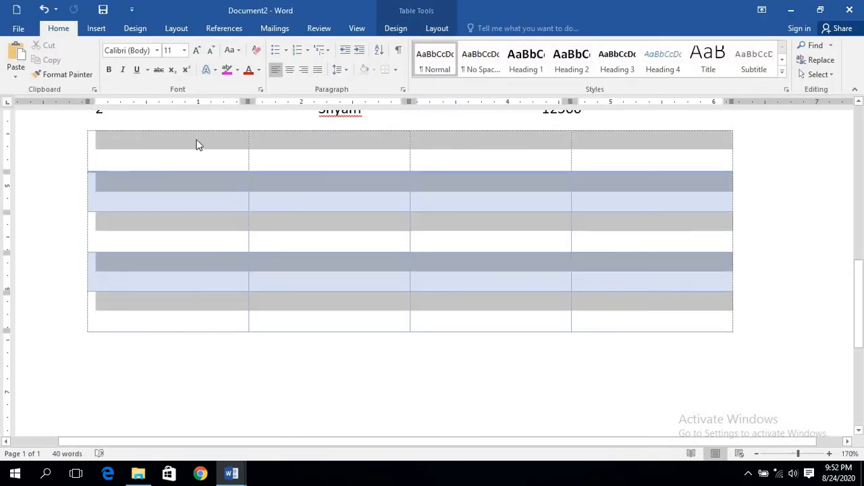
pyautogui.click(432, 30)
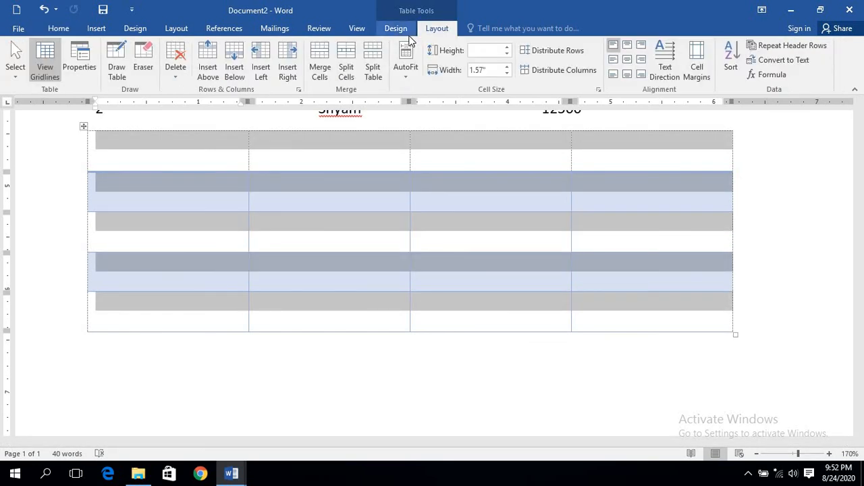
pyautogui.click(400, 29)
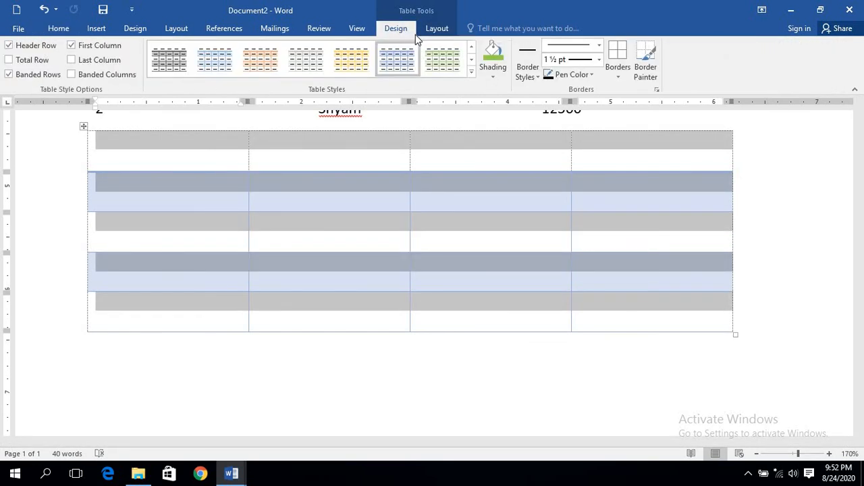
pyautogui.click(617, 80)
pyautogui.click(643, 152)
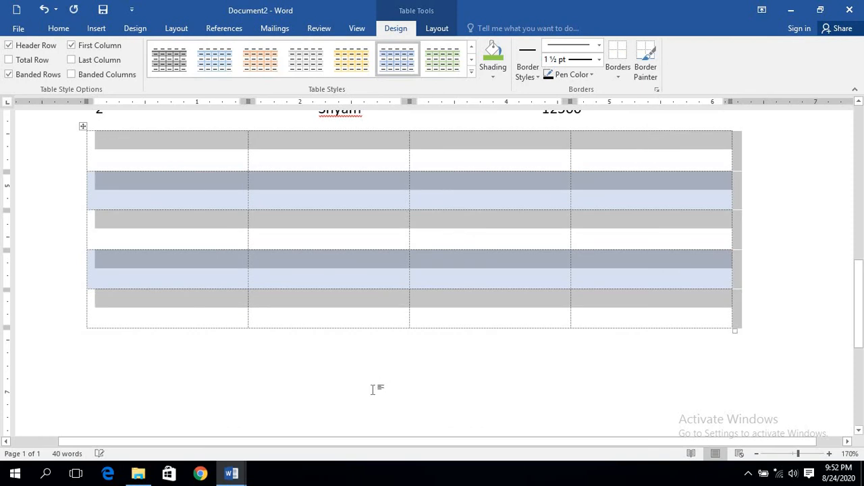
pyautogui.click(397, 380)
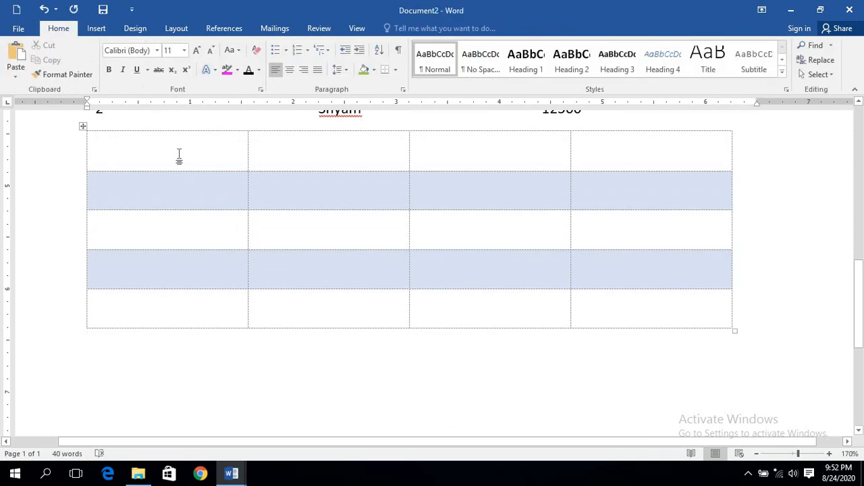
pyautogui.moveTo(194, 158)
pyautogui.mouseDown()
pyautogui.moveTo(581, 264)
pyautogui.moveTo(666, 313)
pyautogui.mouseUp()
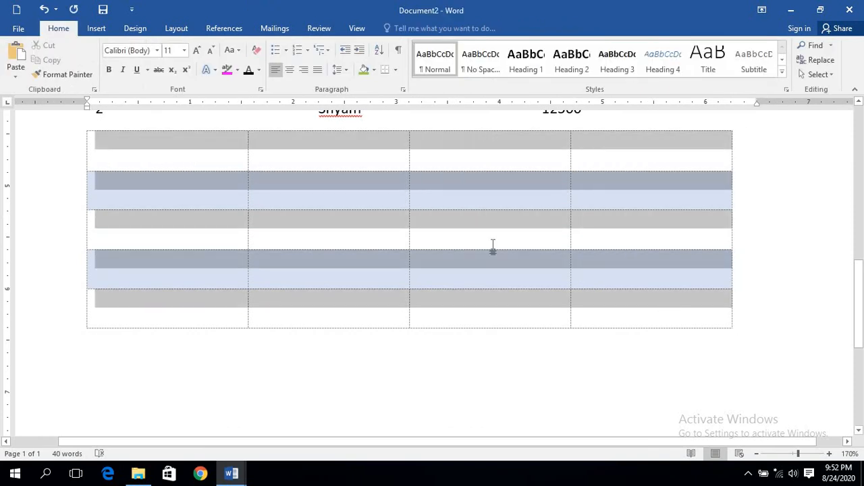
pyautogui.click(258, 204)
pyautogui.click(435, 356)
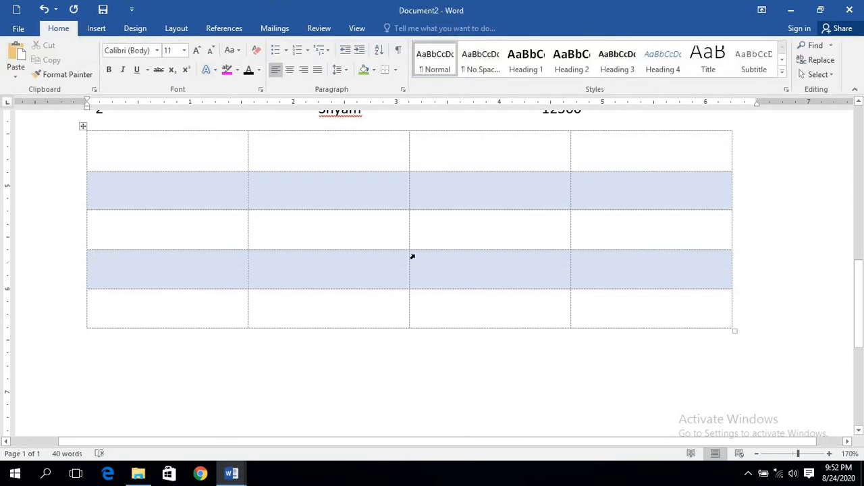
# - Add Print Preview and Print to the Quick Access Toolbar and use it to preview the page
pyautogui.click(132, 11)
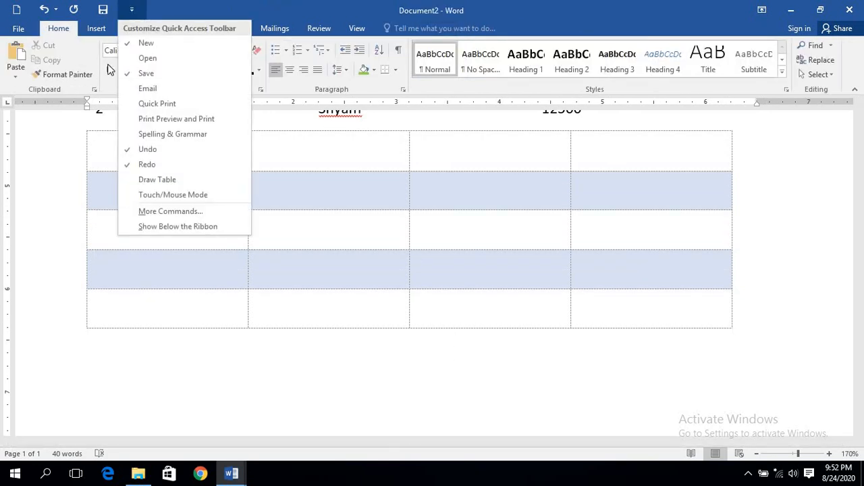
pyautogui.click(130, 121)
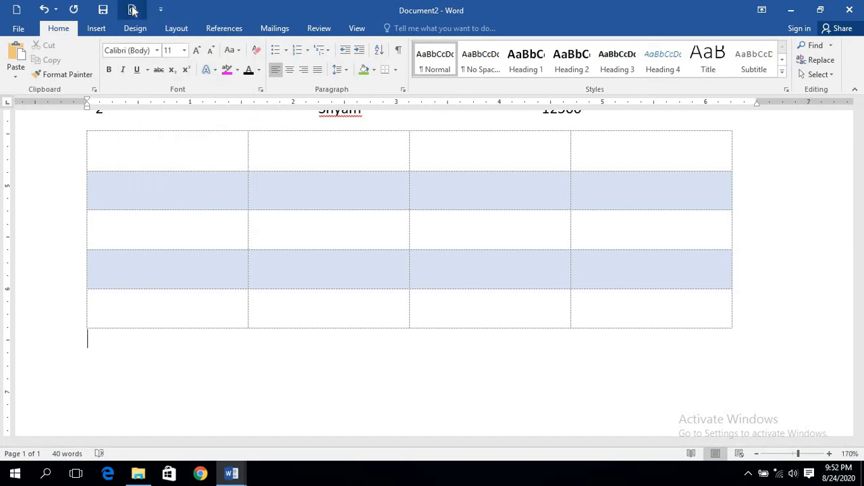
pyautogui.click(133, 11)
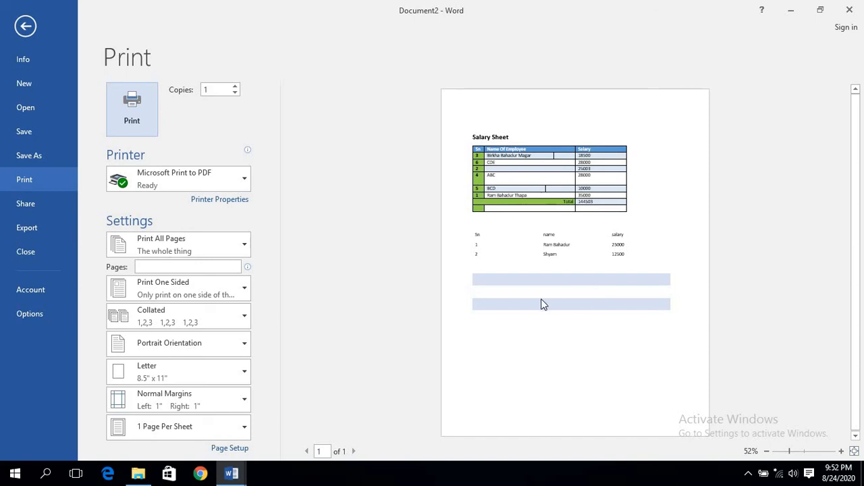
# - Leave the print preview and return to the document
pyautogui.press('Escape')
pyautogui.scroll(10, 405, 237)
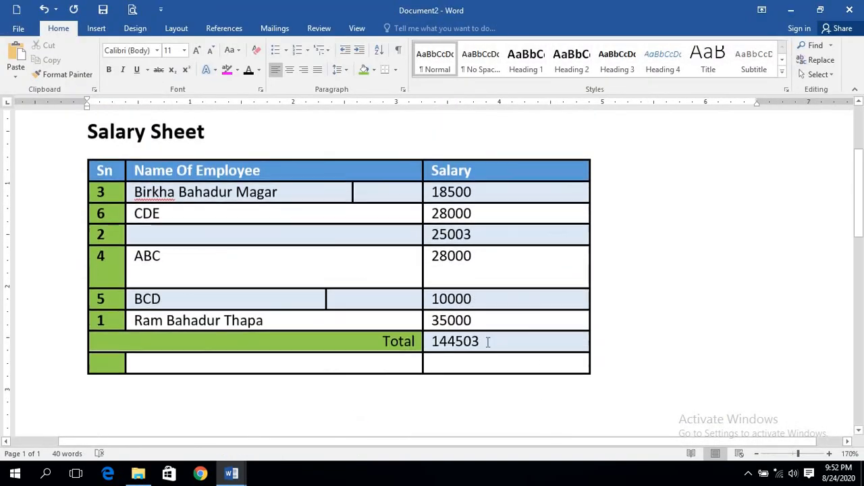
pyautogui.moveTo(488, 348); pyautogui.dragTo(501, 367)
# - Remove all borders from the Salary Sheet table with Borders > No Border
pyautogui.moveTo(219, 232); pyautogui.dragTo(104, 174)
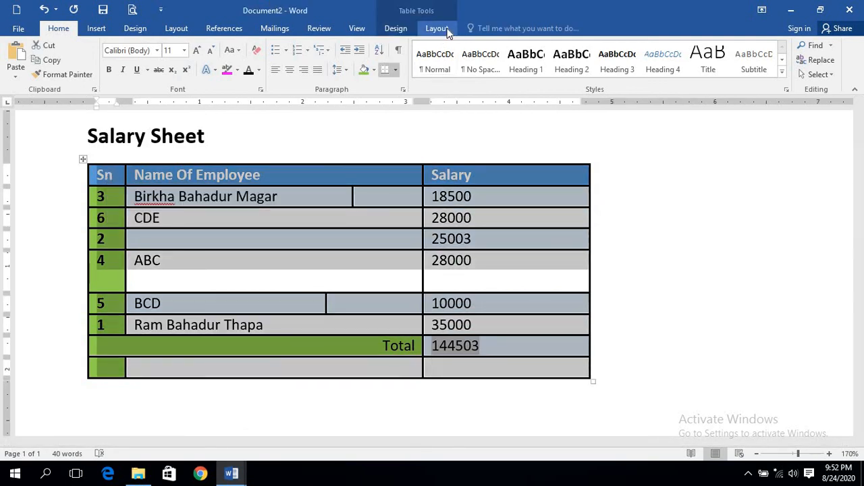
pyautogui.click(437, 28)
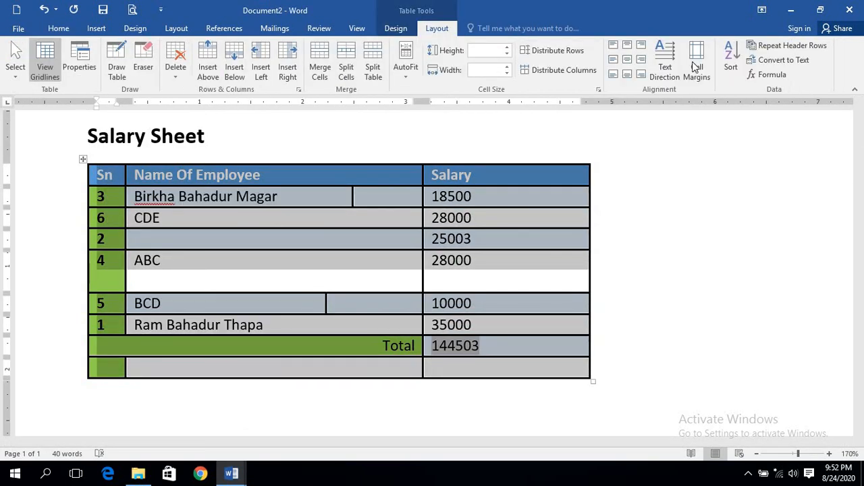
pyautogui.click(389, 31)
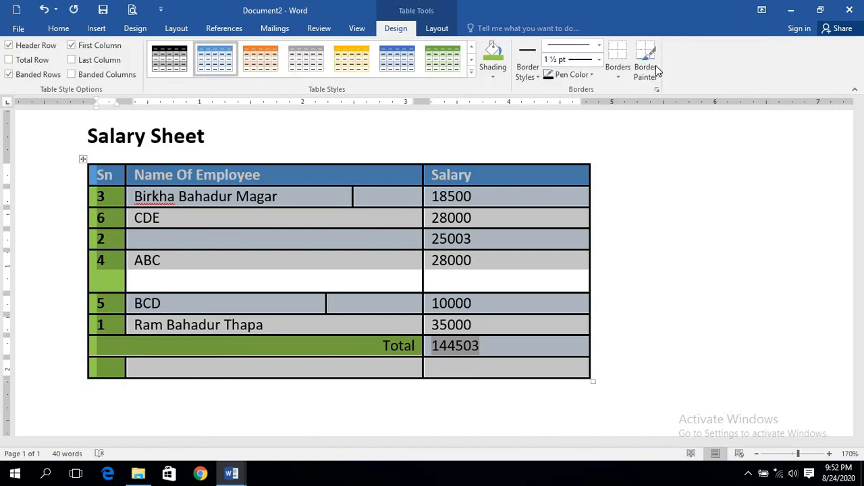
pyautogui.click(618, 73)
pyautogui.click(648, 152)
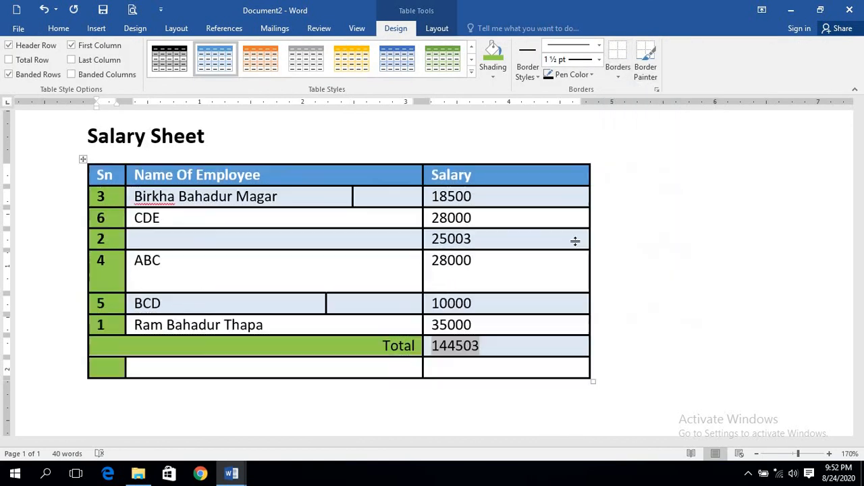
pyautogui.click(613, 239)
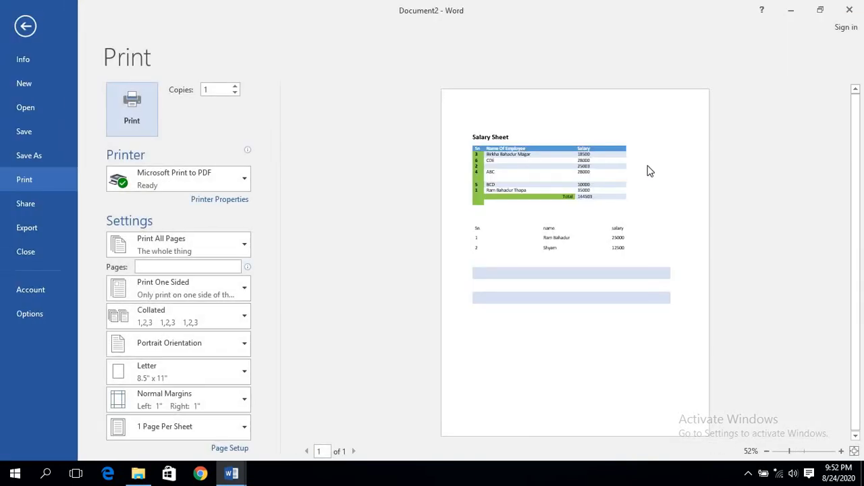
pyautogui.click(683, 194)
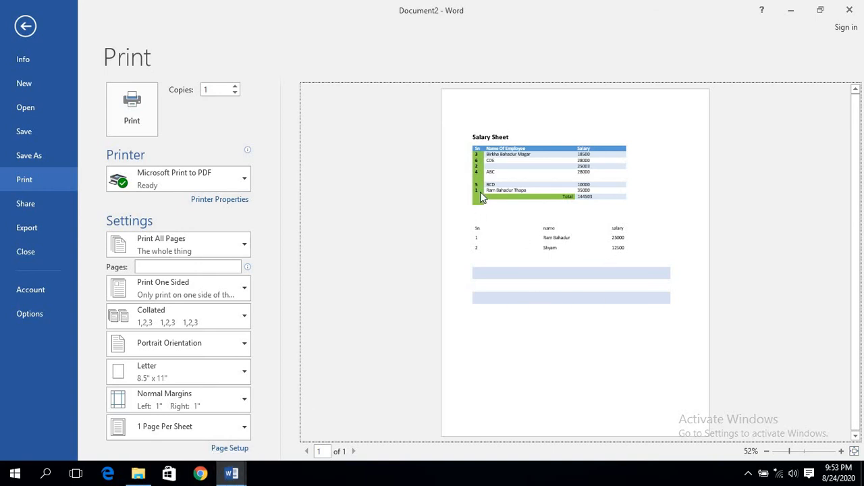
pyautogui.press('Escape')
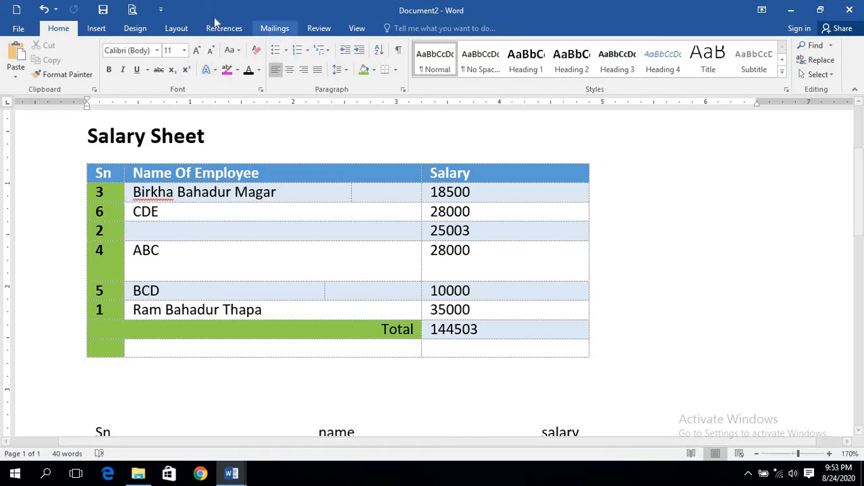
pyautogui.click(354, 196)
pyautogui.click(435, 30)
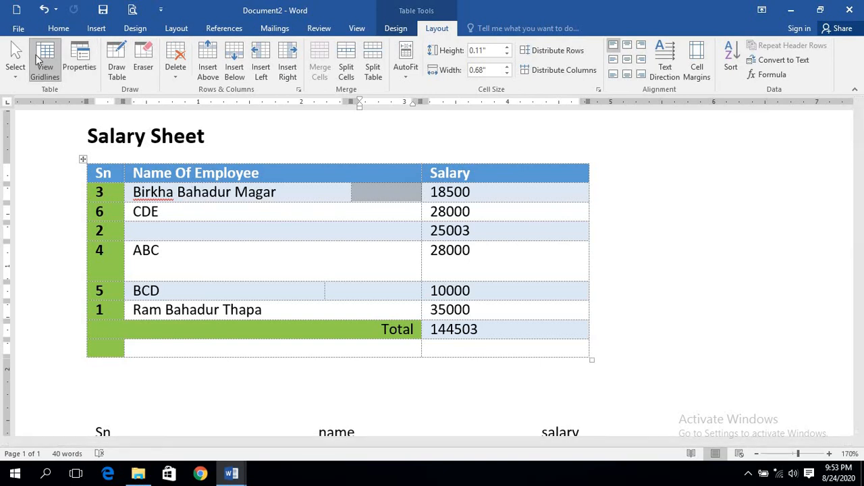
pyautogui.click(34, 54)
pyautogui.click(629, 234)
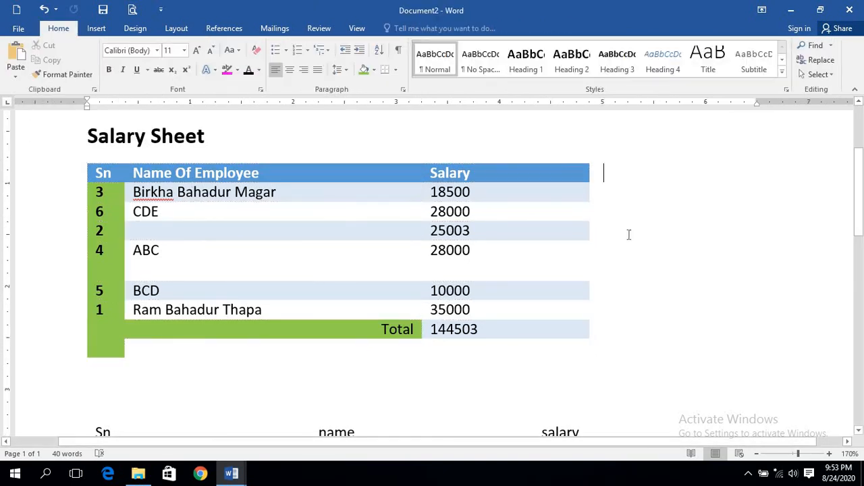
pyautogui.click(584, 326)
pyautogui.moveTo(584, 326); pyautogui.dragTo(91, 142)
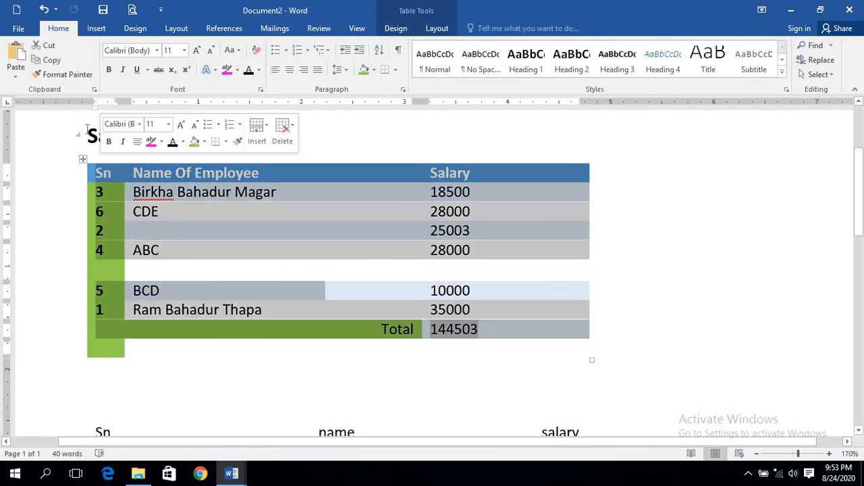
pyautogui.click(436, 30)
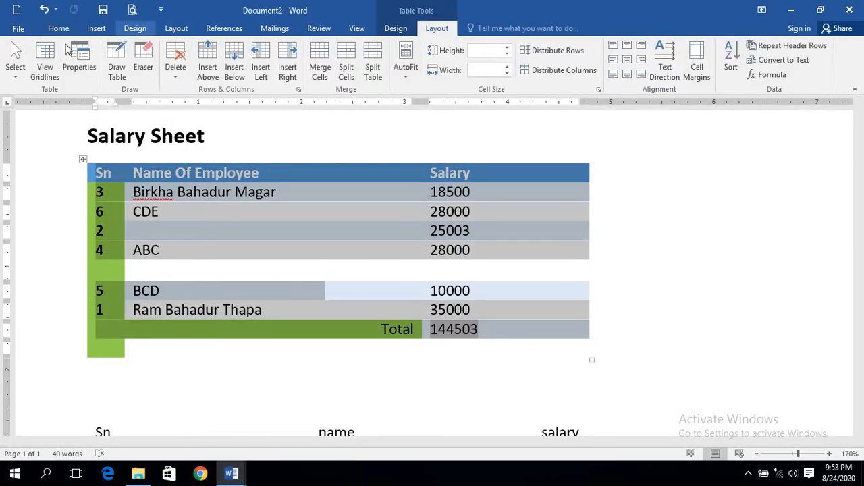
pyautogui.click(38, 59)
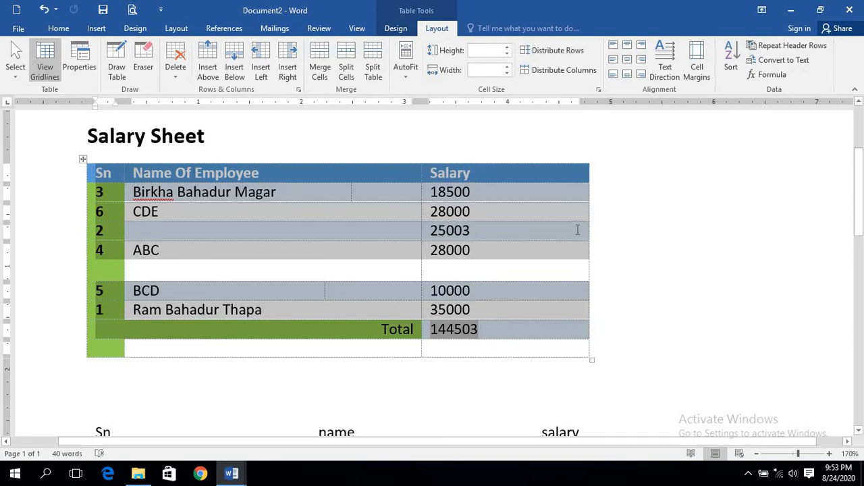
pyautogui.click(609, 331)
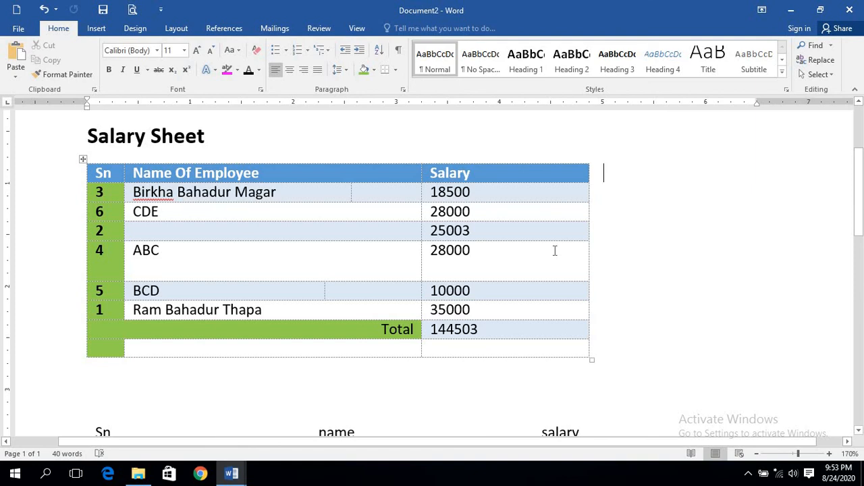
# - Review the Salary Sheet table's Table Properties and cancel without changes
pyautogui.click(291, 210)
pyautogui.click(437, 28)
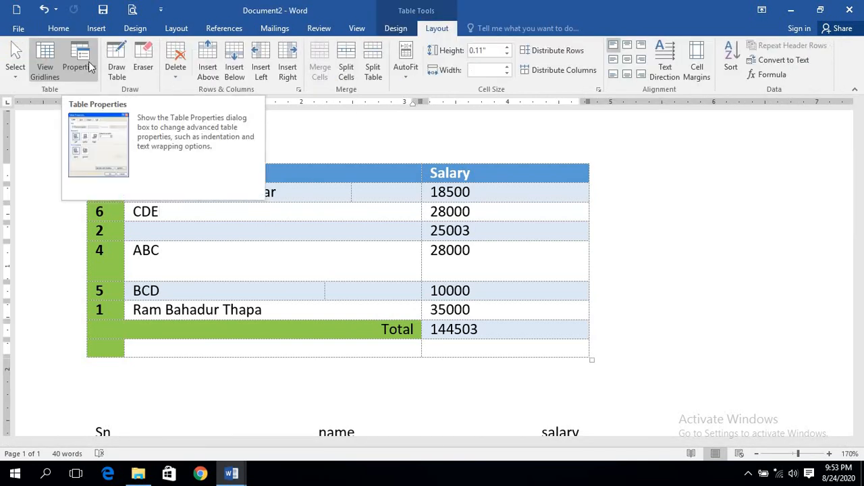
pyautogui.click(80, 66)
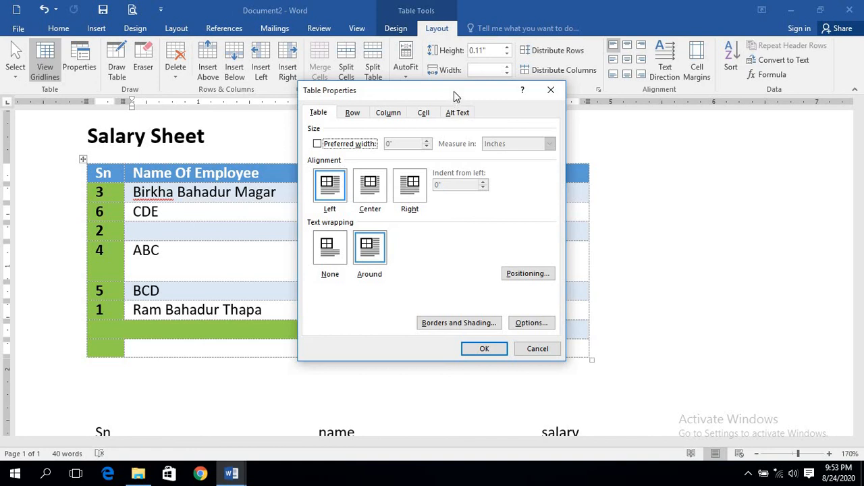
pyautogui.moveTo(454, 91); pyautogui.dragTo(572, 86)
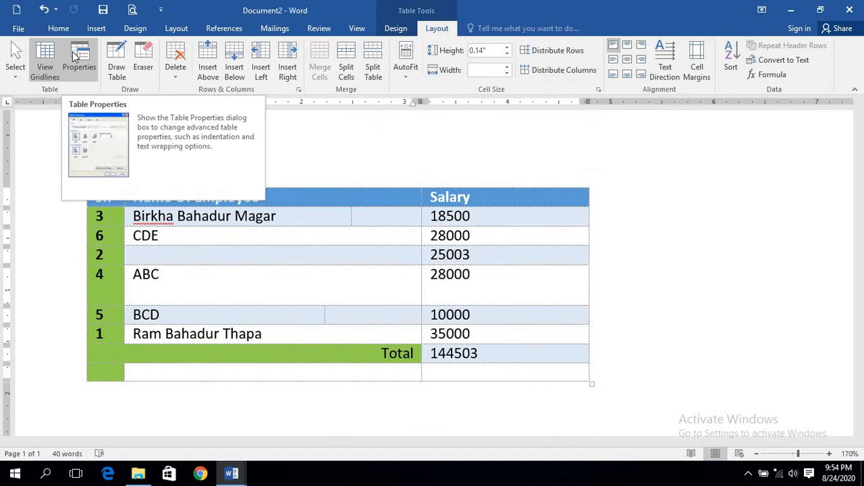
pyautogui.click(75, 58)
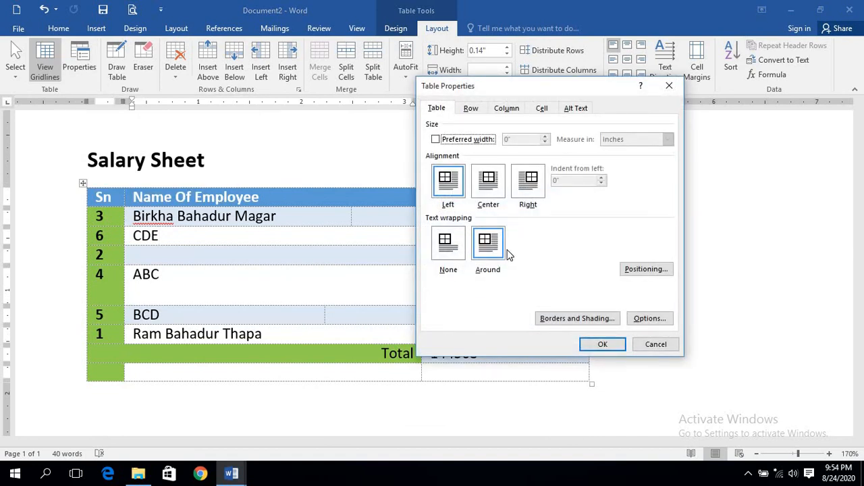
pyautogui.click(656, 343)
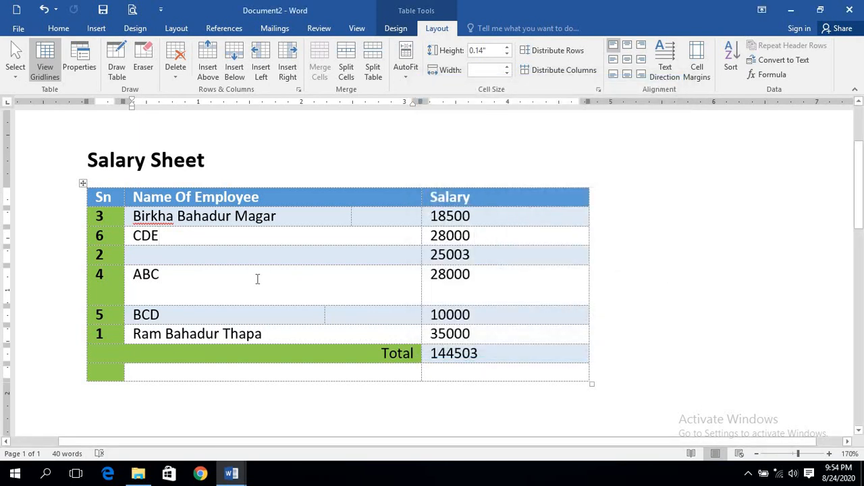
# - Select the whole Salary Sheet table and apply AutoFit Contents
pyautogui.click(257, 279)
pyautogui.moveTo(567, 374); pyautogui.dragTo(101, 198)
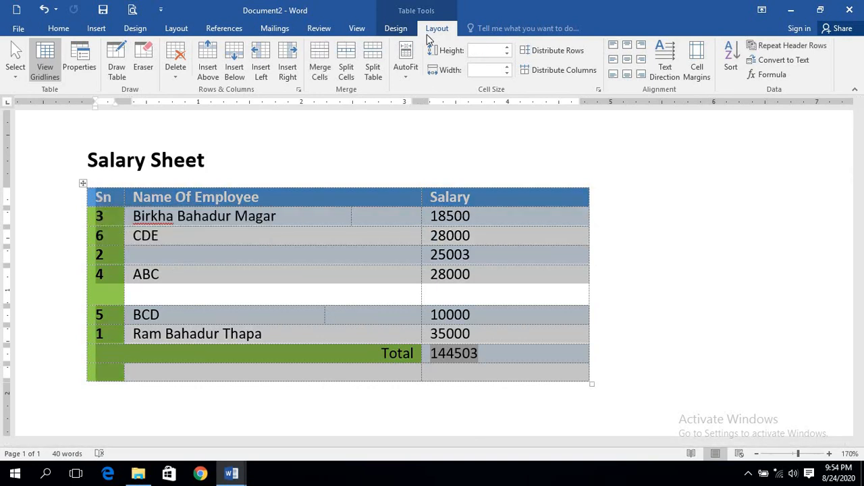
pyautogui.click(399, 77)
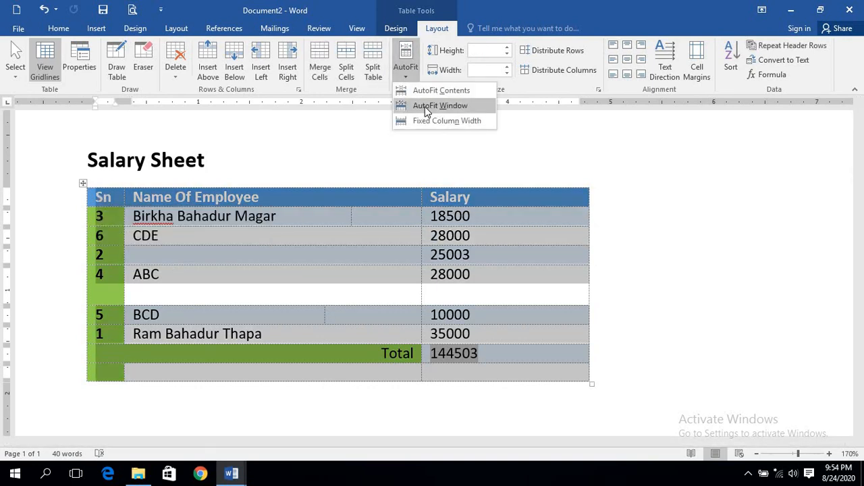
pyautogui.click(427, 92)
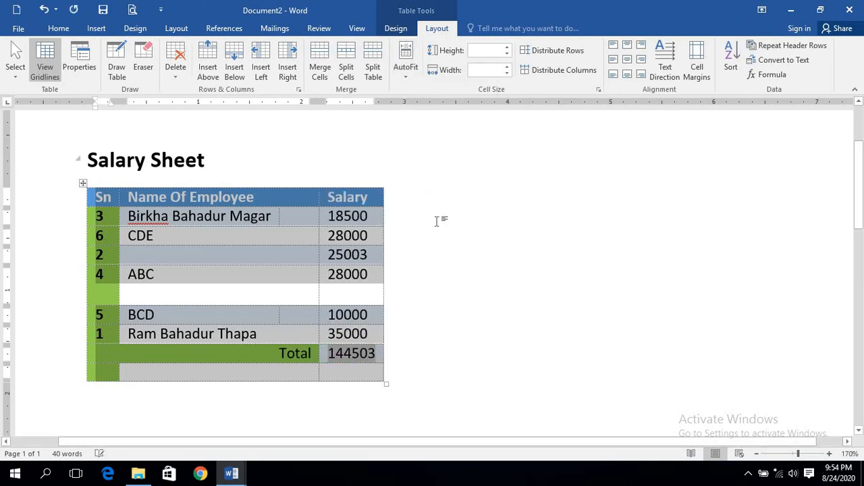
pyautogui.click(405, 199)
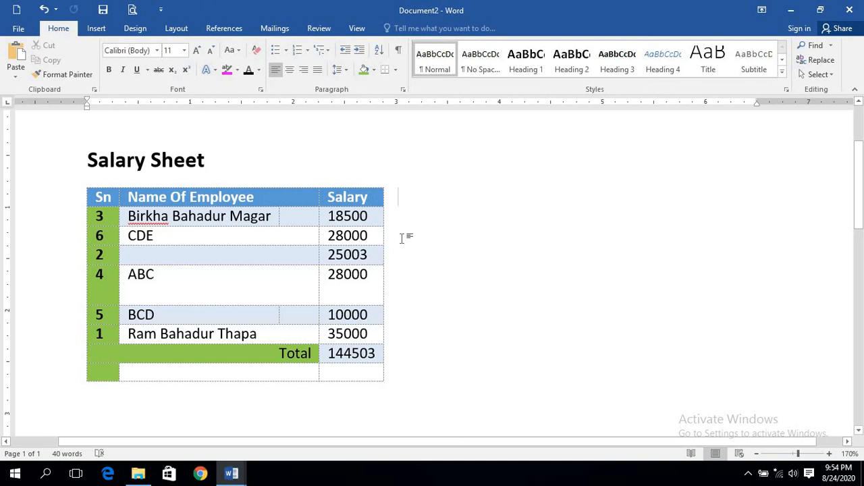
pyautogui.write('ghfdhdgd')
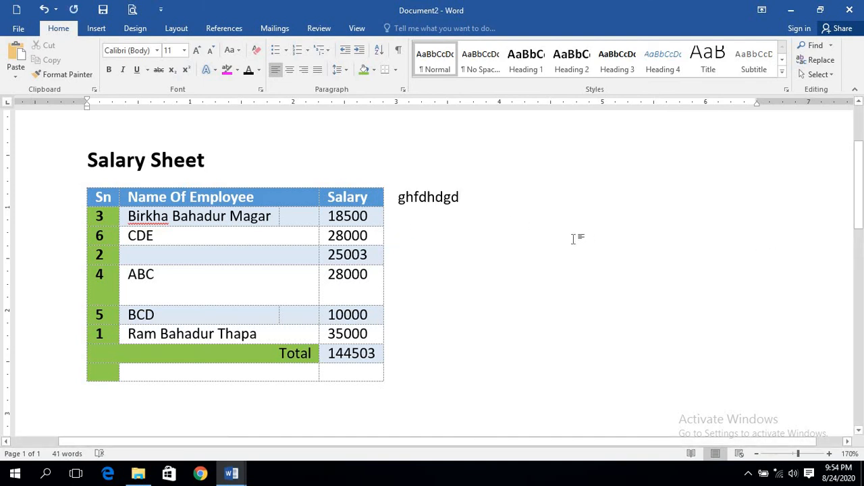
pyautogui.scroll(-3, 575, 239)
pyautogui.scroll(3, 565, 235)
pyautogui.click(275, 278)
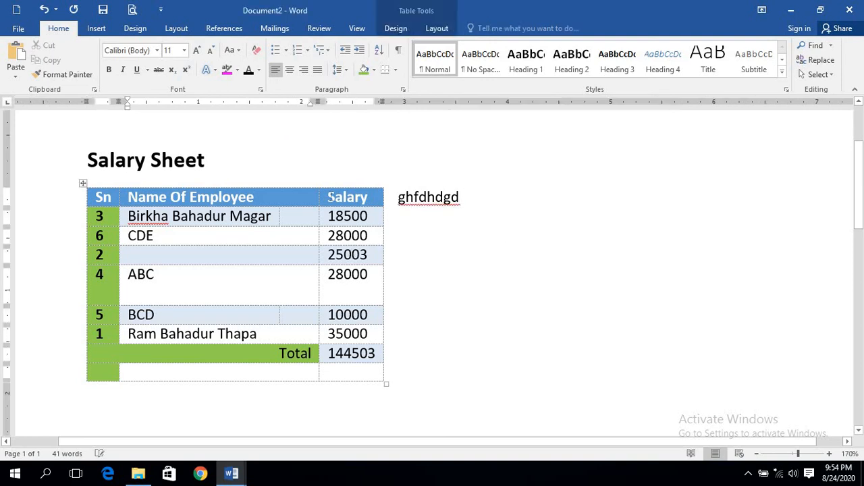
pyautogui.click(434, 31)
pyautogui.click(79, 67)
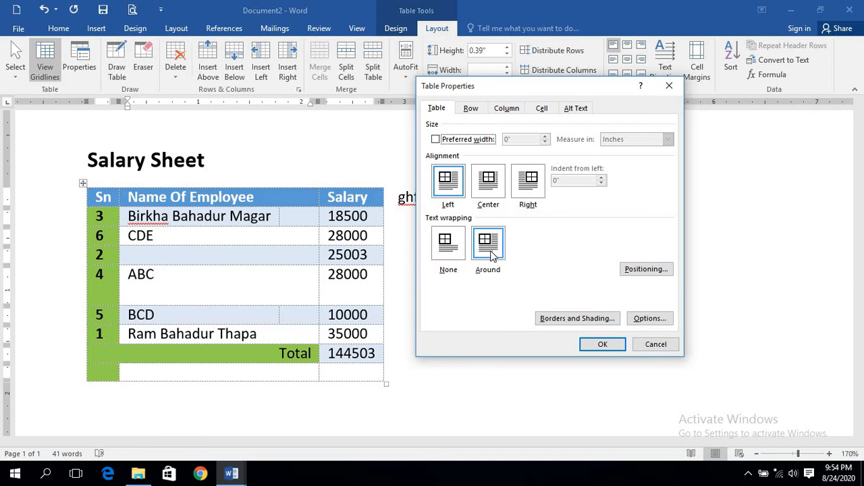
pyautogui.click(446, 247)
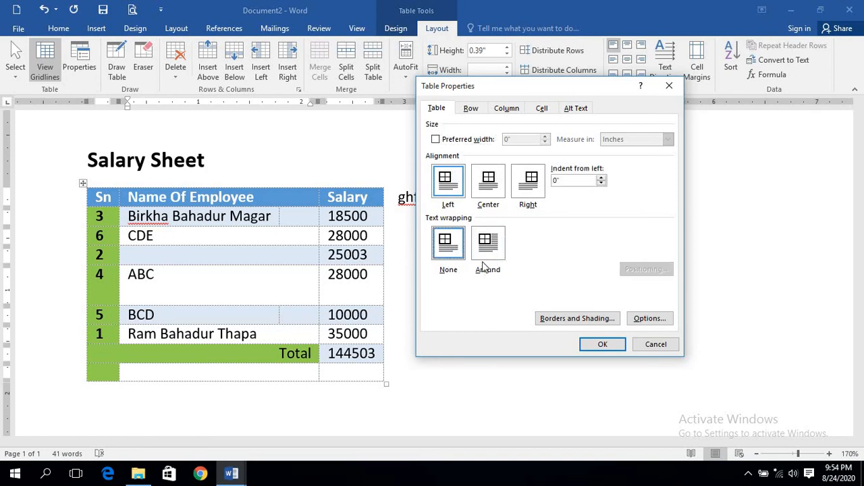
pyautogui.click(610, 345)
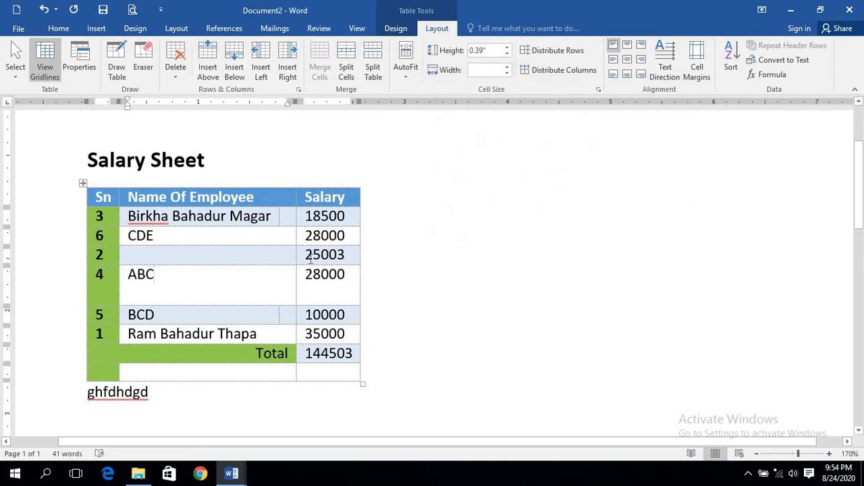
pyautogui.scroll(-3, 303, 258)
pyautogui.scroll(4, 289, 252)
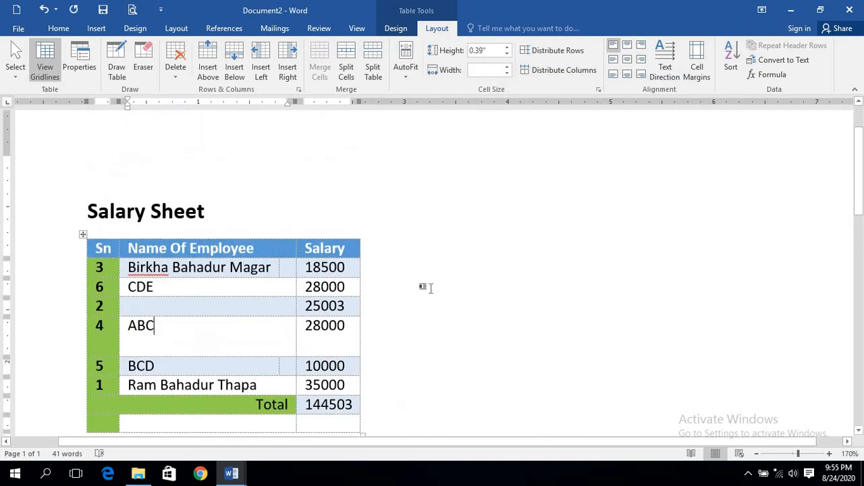
pyautogui.write('eryerdyt')
pyautogui.click(372, 260)
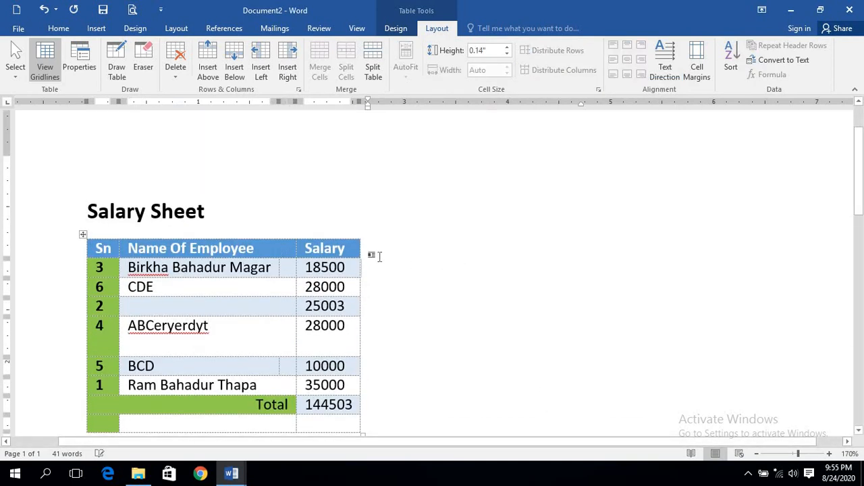
pyautogui.press('Home')
pyautogui.write('drtrey')
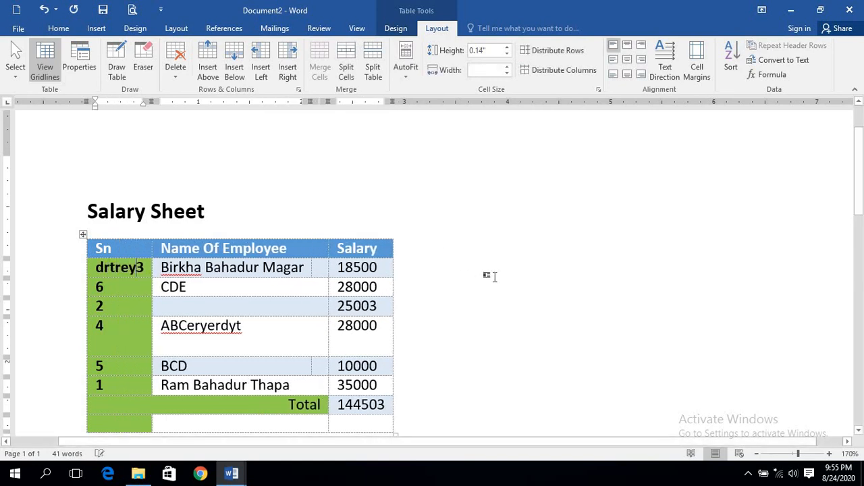
pyautogui.press('Down')
pyautogui.press('Home')
pyautogui.write('reye')
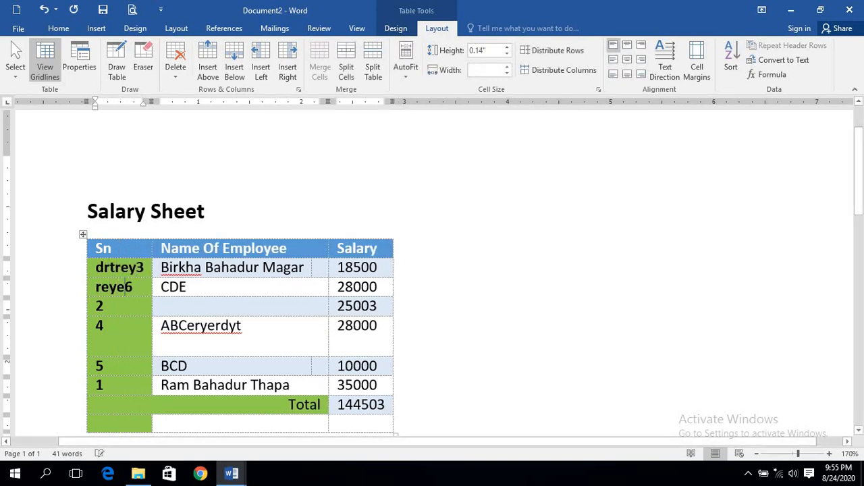
pyautogui.click(417, 263)
pyautogui.write('ey')
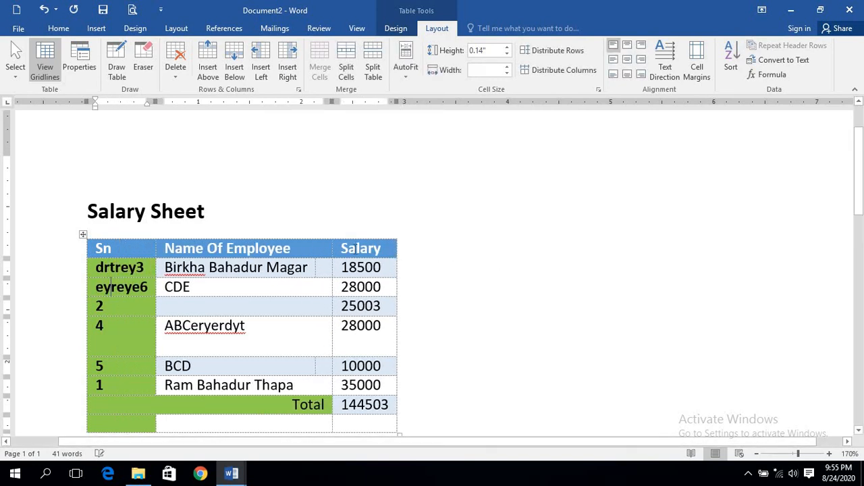
pyautogui.scroll(-4, 262, 241)
pyautogui.click(208, 201)
pyautogui.write('eryyhedyhe')
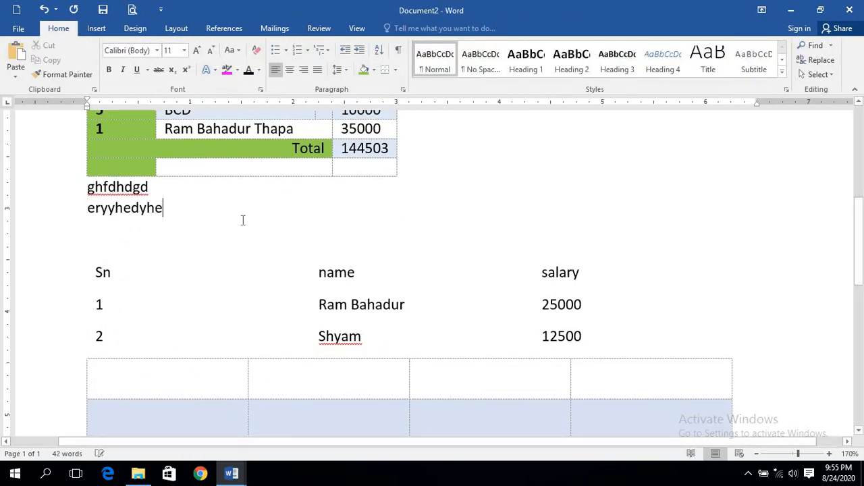
pyautogui.scroll(5, 310, 233)
pyautogui.scroll(-2, 309, 232)
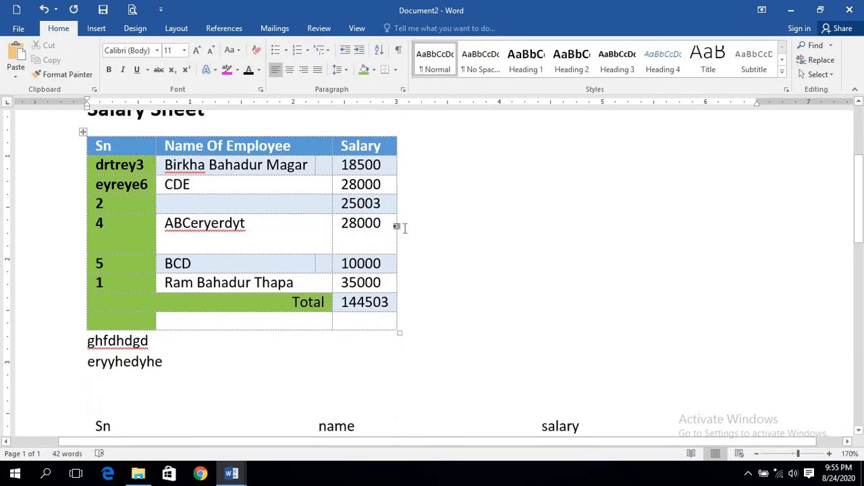
pyautogui.click(446, 165)
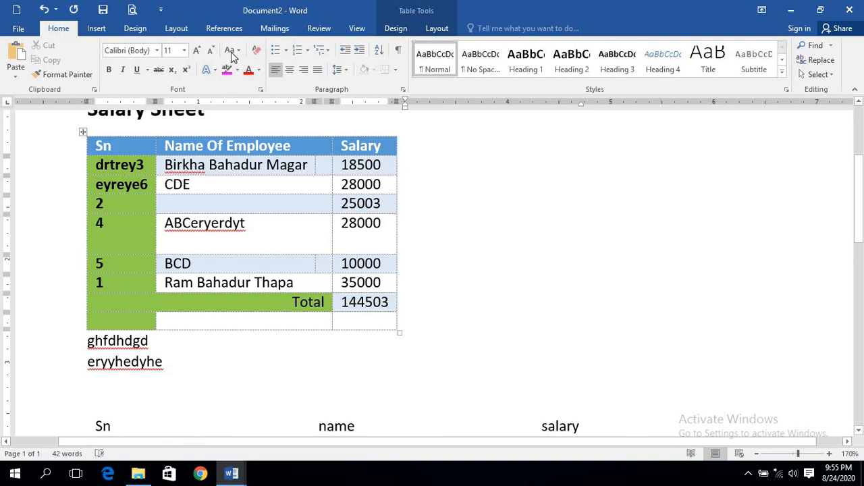
# - Set the Salary Sheet table's text wrapping to Around in Table Properties
pyautogui.click(438, 28)
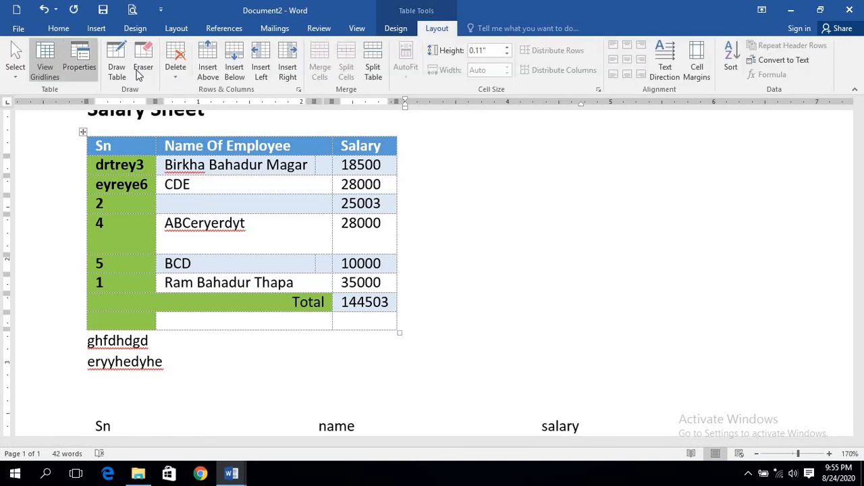
pyautogui.click(79, 67)
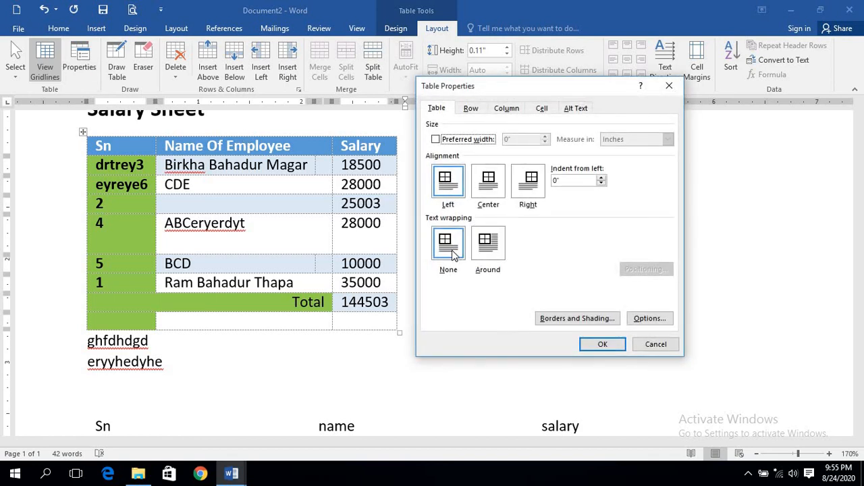
pyautogui.click(488, 247)
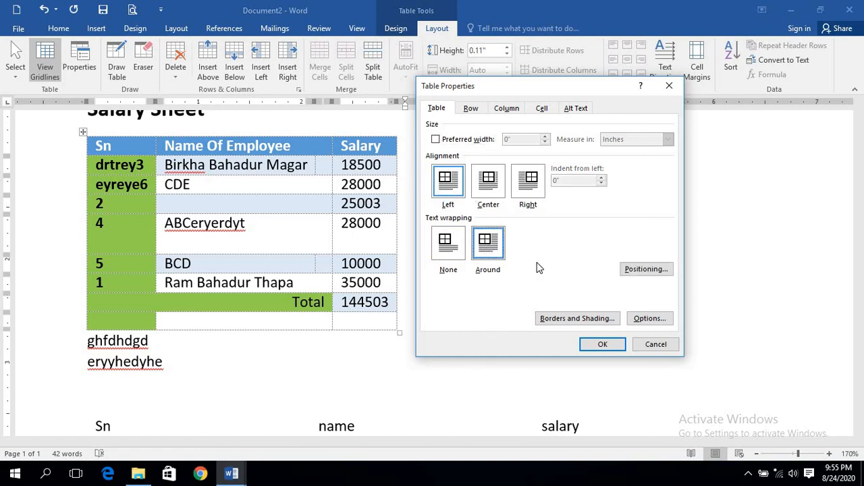
pyautogui.click(600, 344)
# - Type filler text flowing beside the table and drag the table wider
pyautogui.click(506, 151)
pyautogui.write('ser')
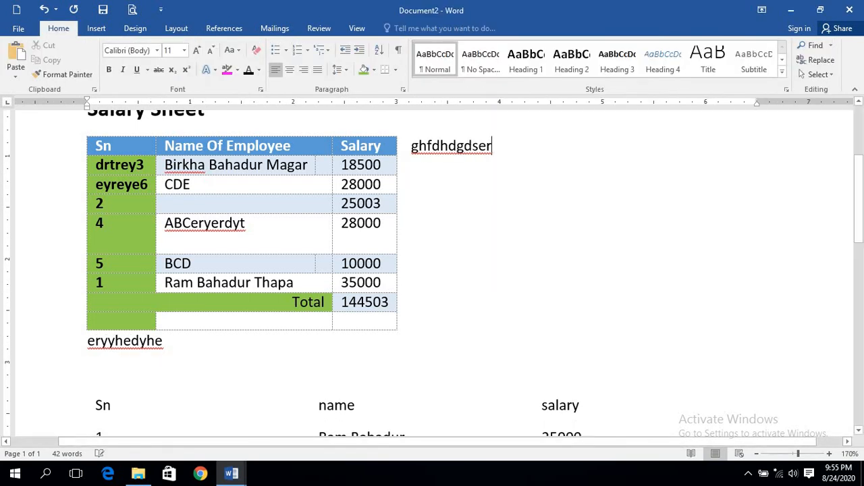
pyautogui.write('twestgesrtgede dfhgsdhrg')
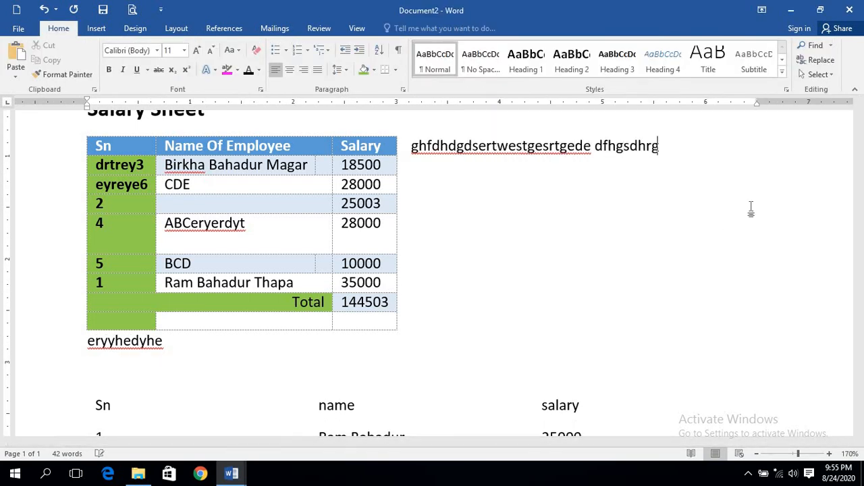
pyautogui.write('dh dsdgdfhg ddfg d')
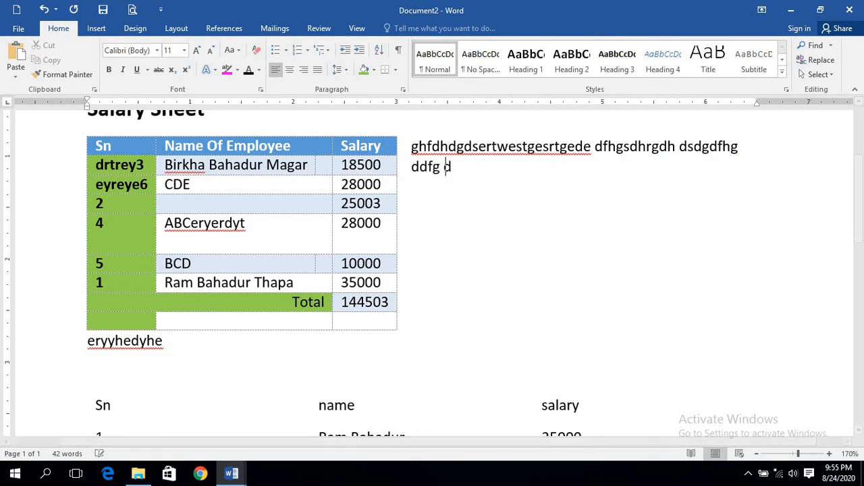
pyautogui.write('dh dhhdhdhdfh')
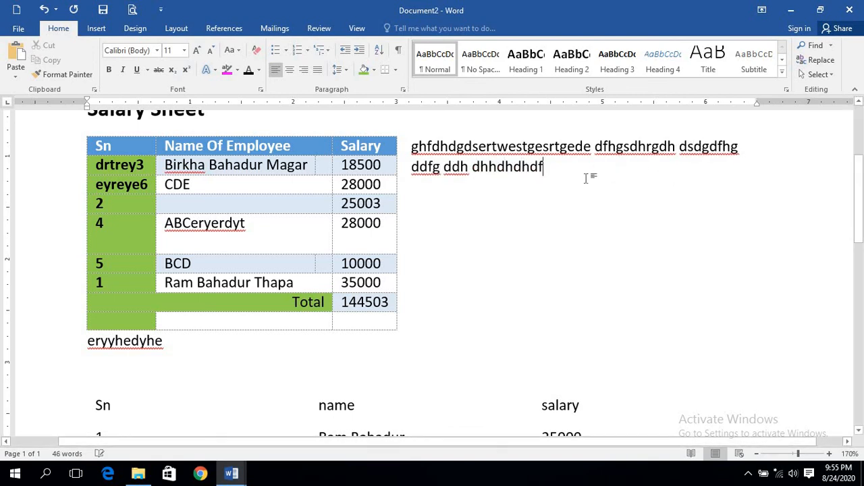
pyautogui.moveTo(588, 174); pyautogui.dragTo(413, 150)
pyautogui.click(552, 167)
pyautogui.write('lksfjs;af jalfjasdf afmas;nfas; fafl;a ')
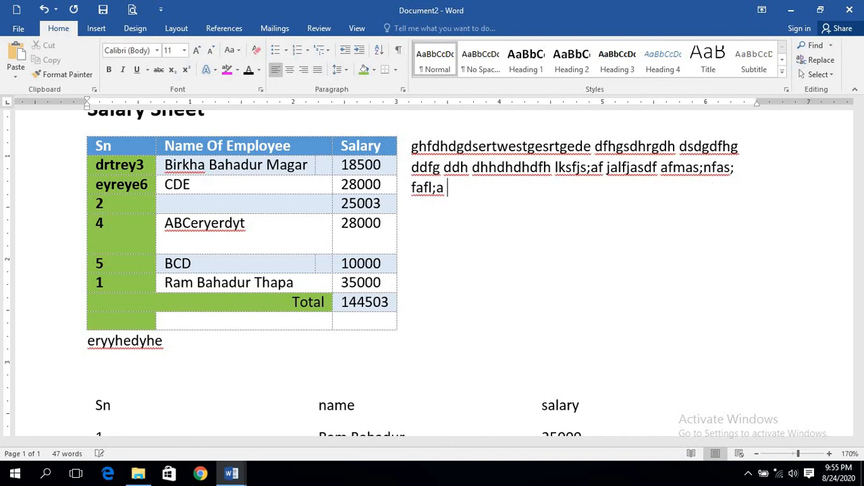
pyautogui.write('foj;alsdf afgj afsajfa')
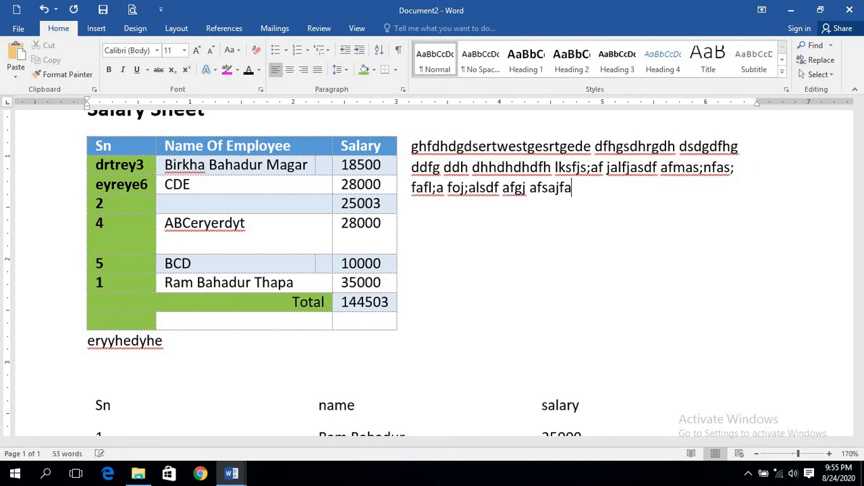
pyautogui.write('jsdlfj afjasj flamfaj faflajlfjlaf')
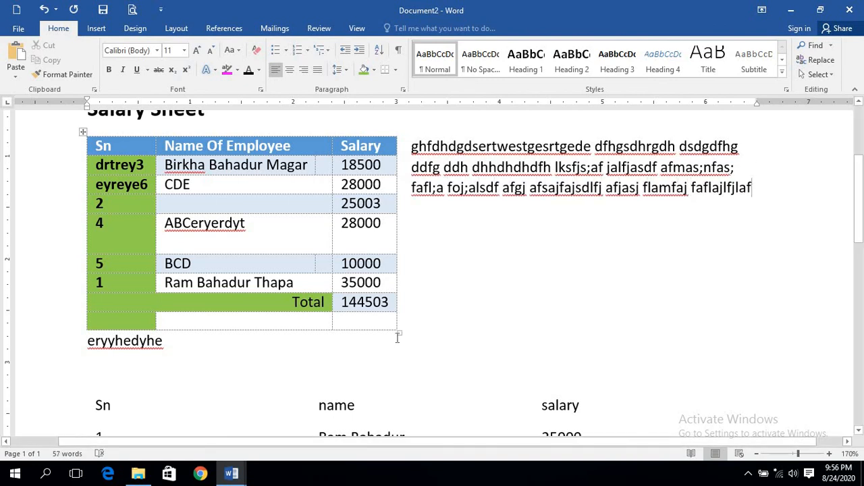
pyautogui.moveTo(397, 335); pyautogui.dragTo(547, 328)
pyautogui.write('adsjfo')
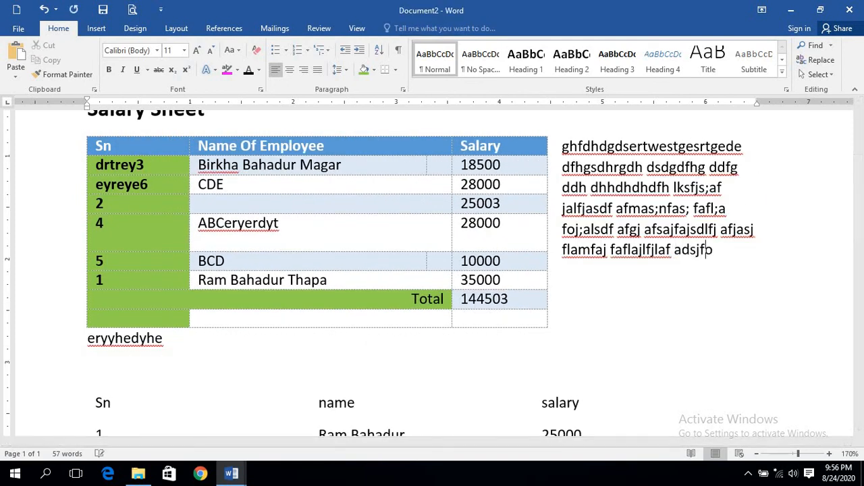
pyautogui.write('l;saf almf aoijfaj fjafj al;jf alfjal faj faflajf')
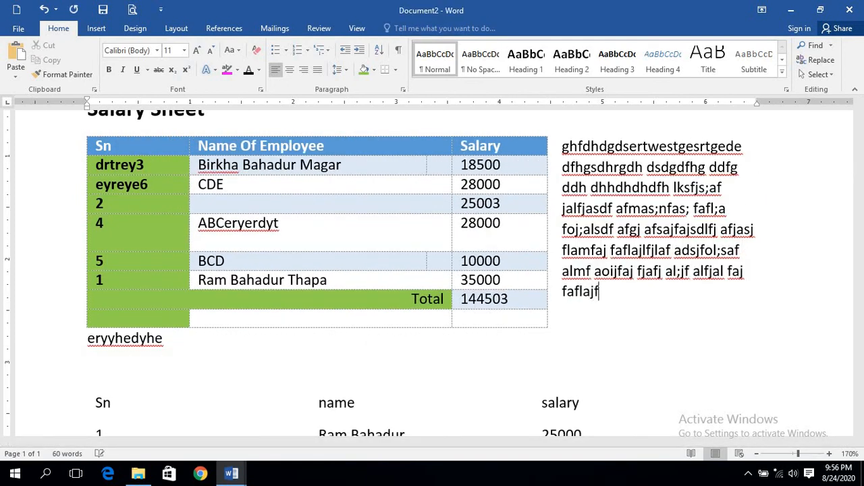
pyautogui.write(' afljalfgl afa fja flj ahfuiauer toiwaihrwpoirjnma, fauojlj caihfkuajliknf a oaif dolajifaufjpoilan f')
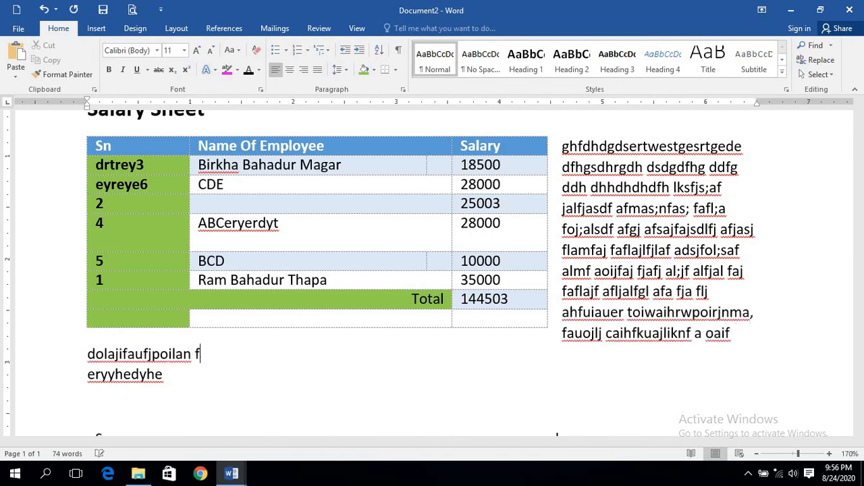
pyautogui.write('auofljkal;fjldnf fjsm gjoisguolsitjgn solng sfgjsn fosfgs')
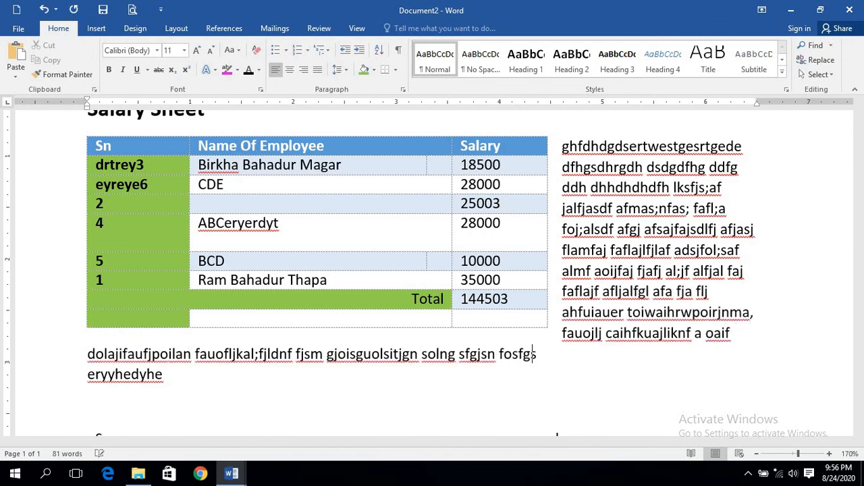
pyautogui.write(' ogsoguoslfgsng spuf oa faojfoaf ')
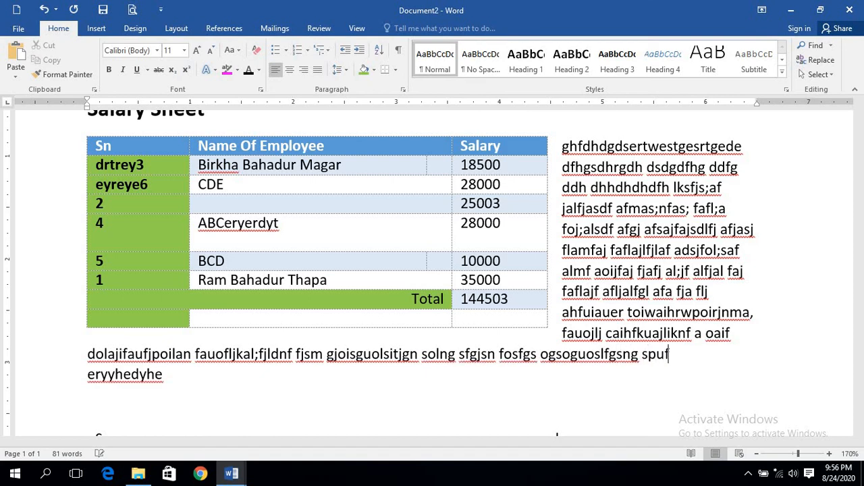
pyautogui.write('al rfoa fjoal foa fa')
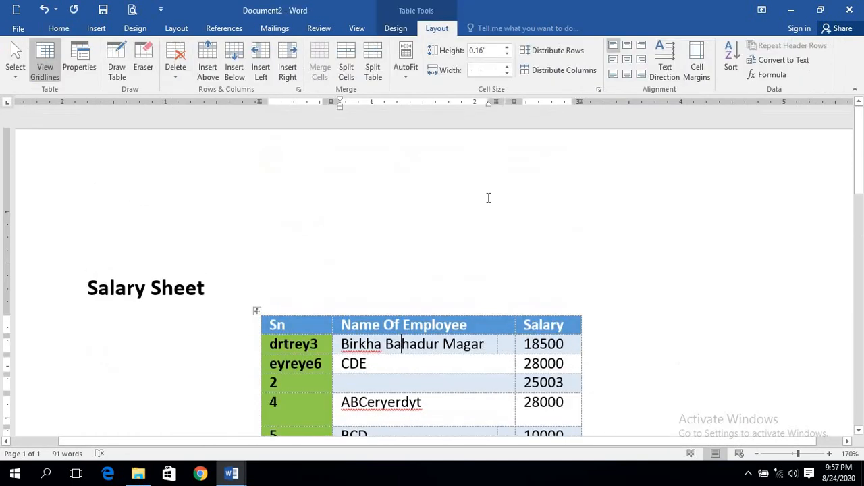
pyautogui.scroll(-10, 487, 197)
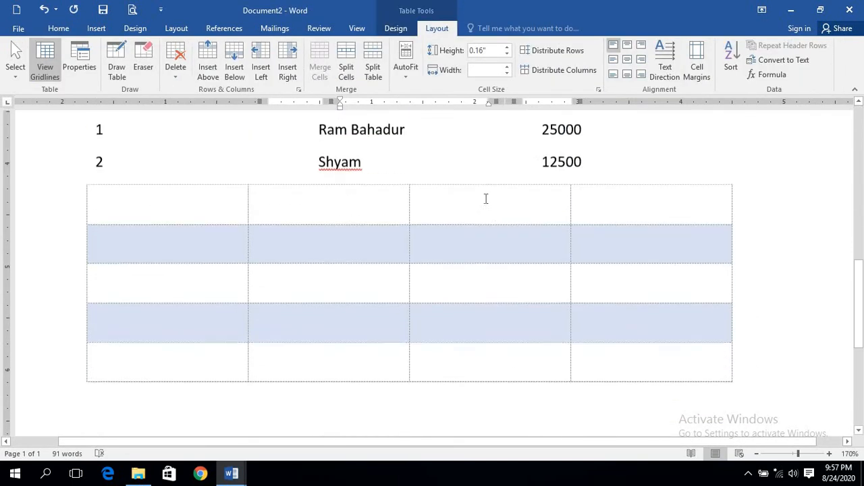
pyautogui.scroll(-5, 485, 199)
pyautogui.click(96, 28)
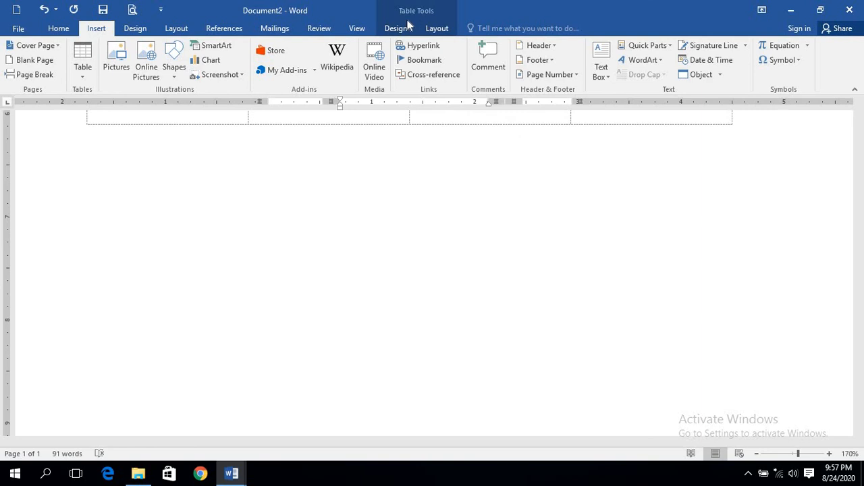
pyautogui.click(58, 28)
pyautogui.click(354, 171)
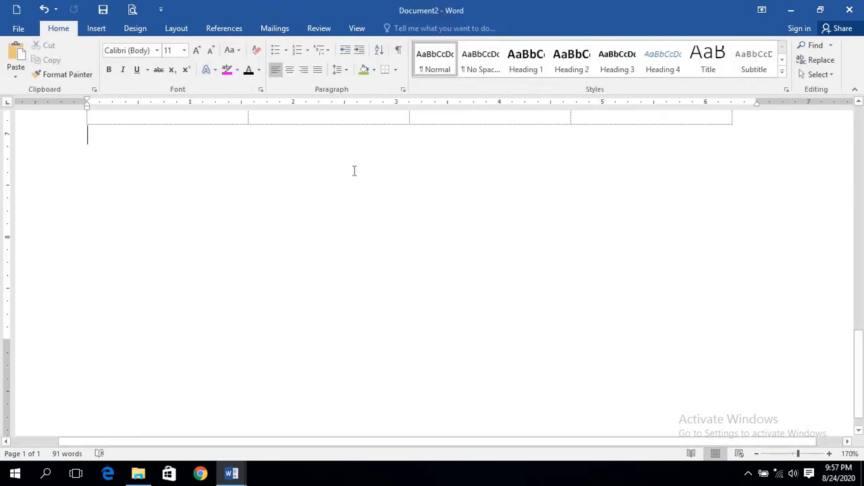
pyautogui.scroll(15, 354, 171)
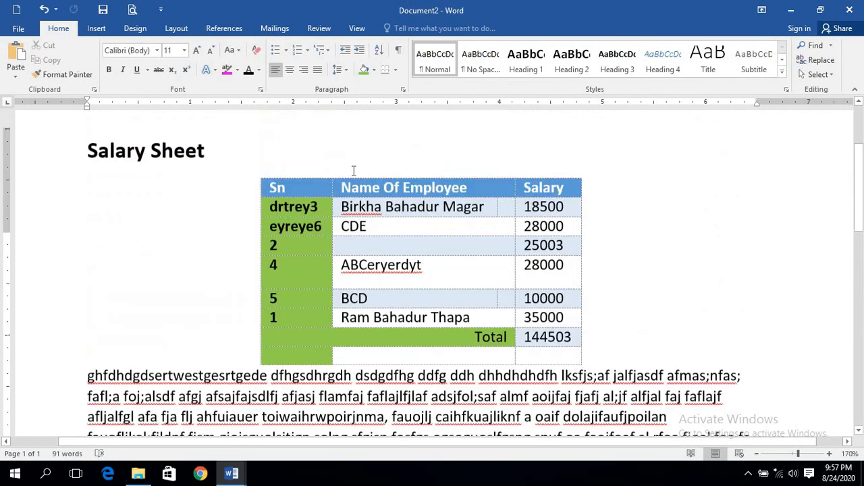
pyautogui.scroll(3, 354, 171)
pyautogui.scroll(-6, 352, 171)
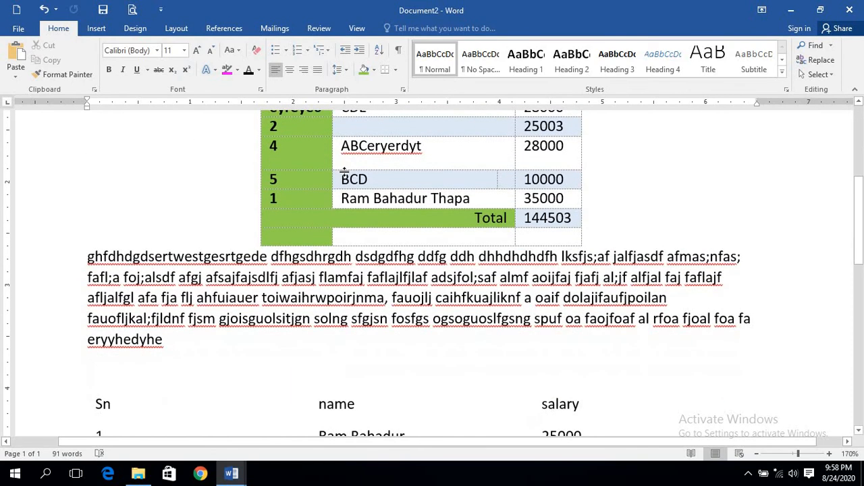
pyautogui.scroll(6, 334, 166)
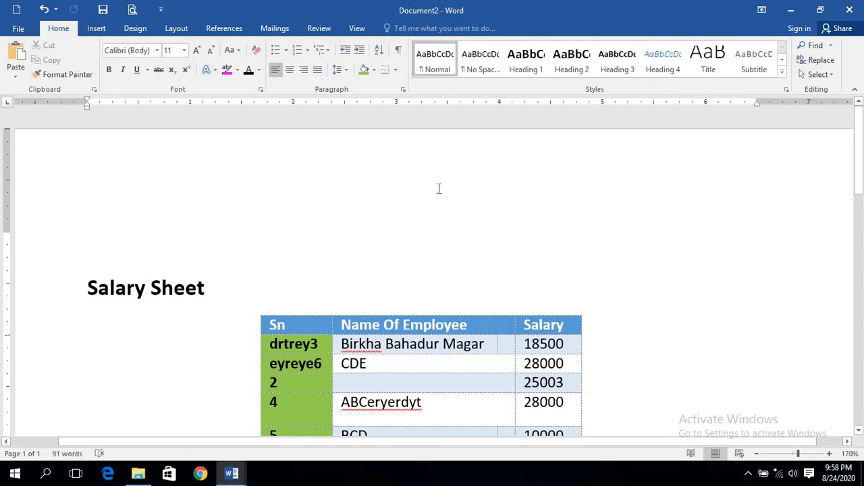
pyautogui.scroll(-7, 439, 188)
pyautogui.scroll(7, 419, 212)
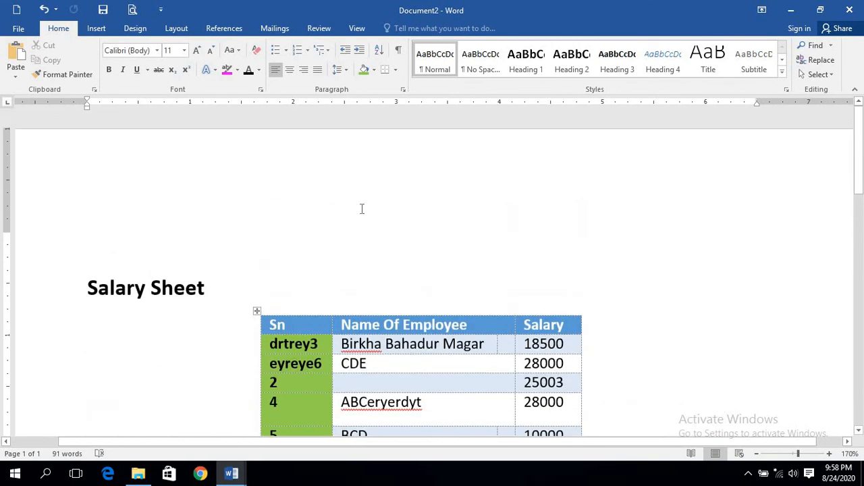